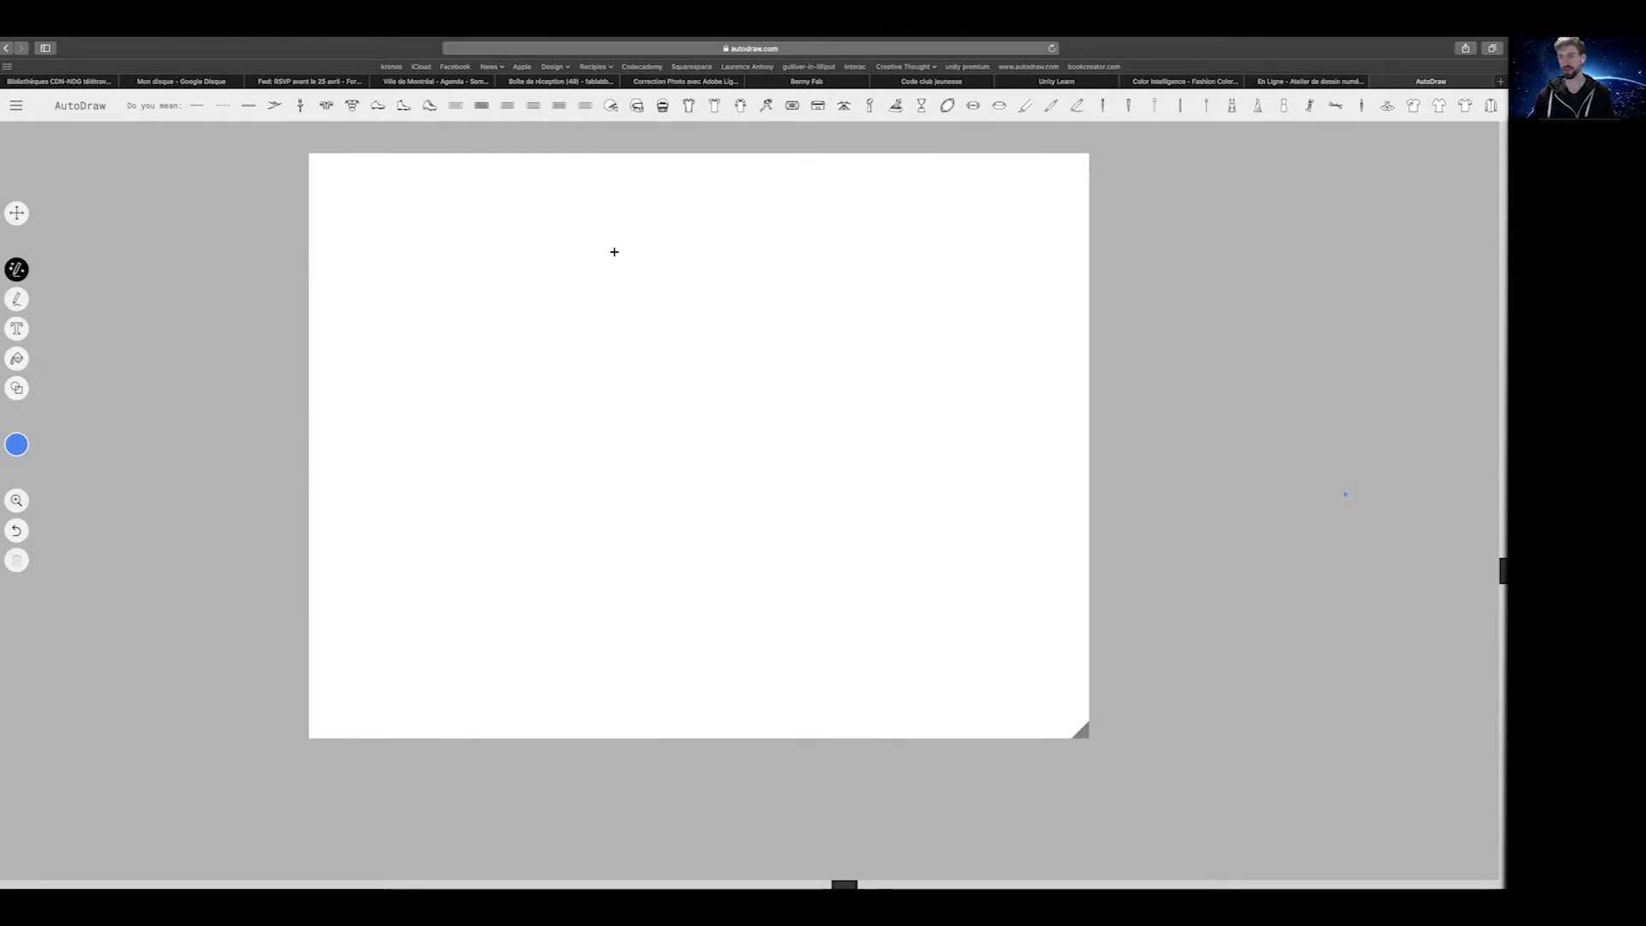
Start a new blank drawing with the portrait page format
{"action": "scroll", "coordinate": [52, 310], "scroll_direction": "down", "scroll_amount": 1}
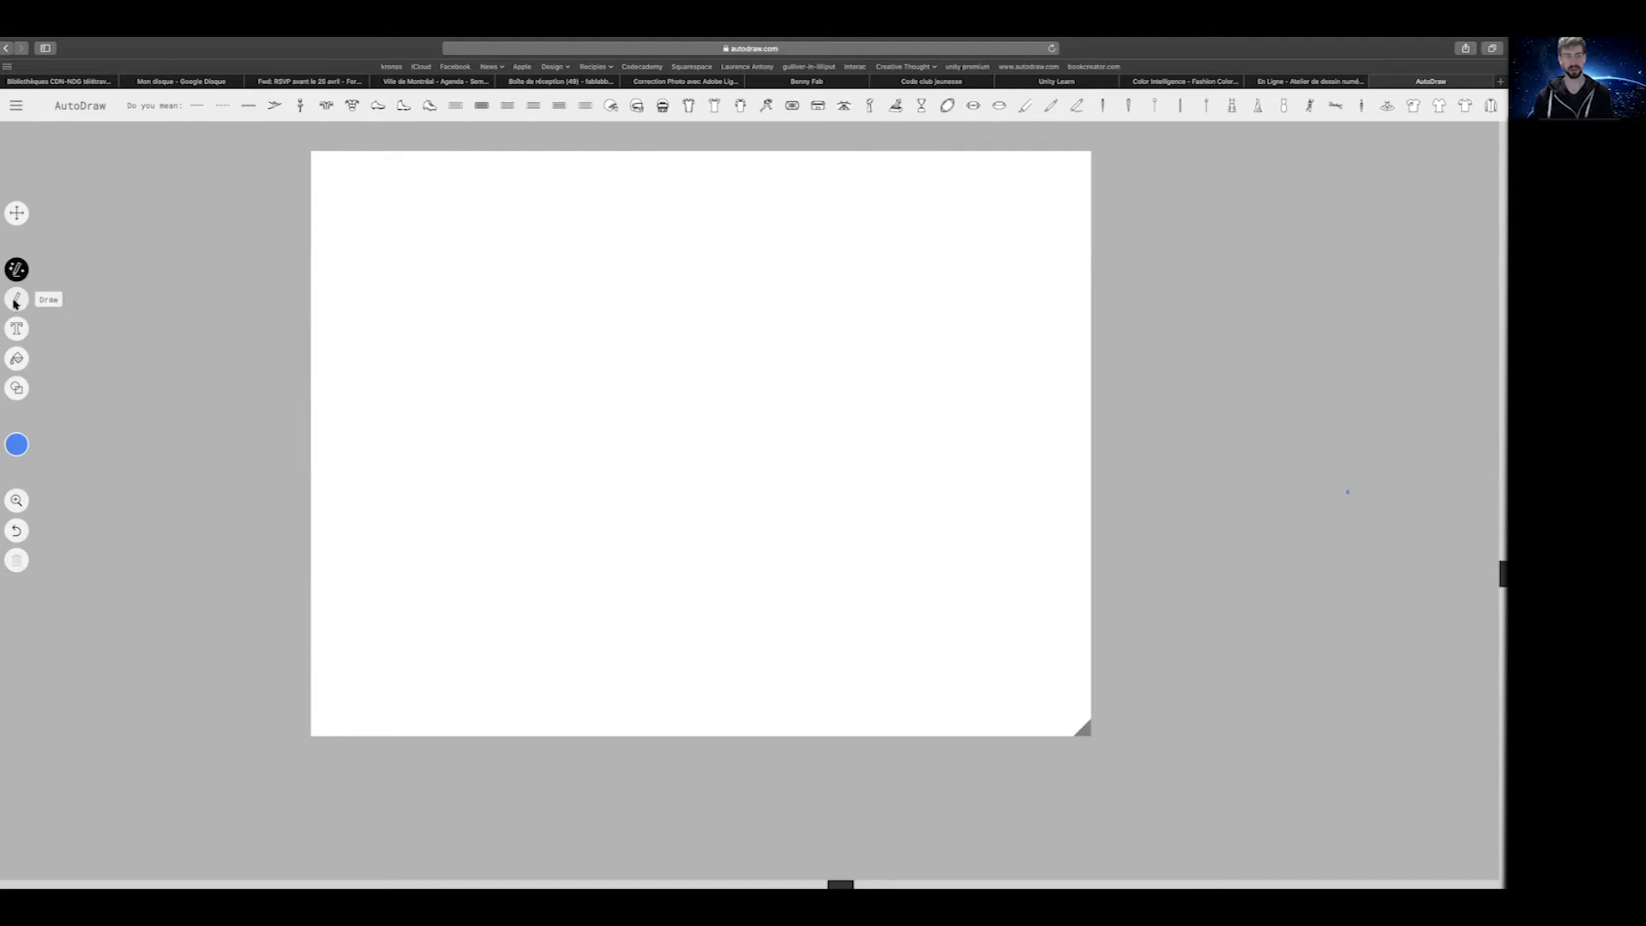
{"action": "left_click", "coordinate": [21, 105]}
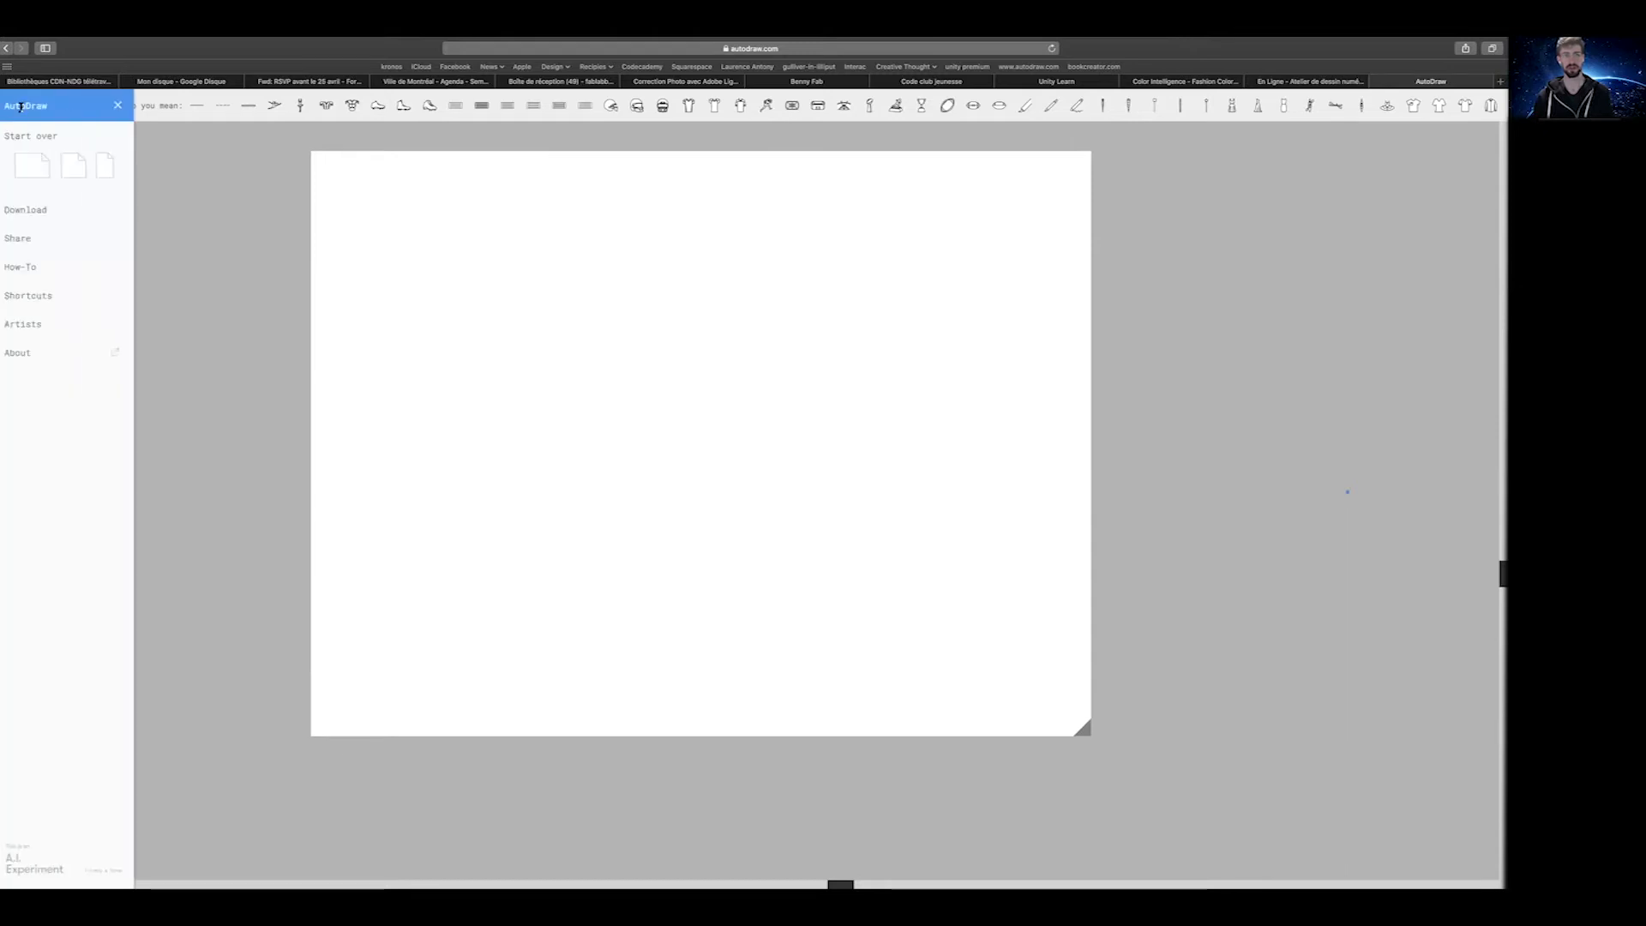
{"action": "left_click", "coordinate": [170, 174]}
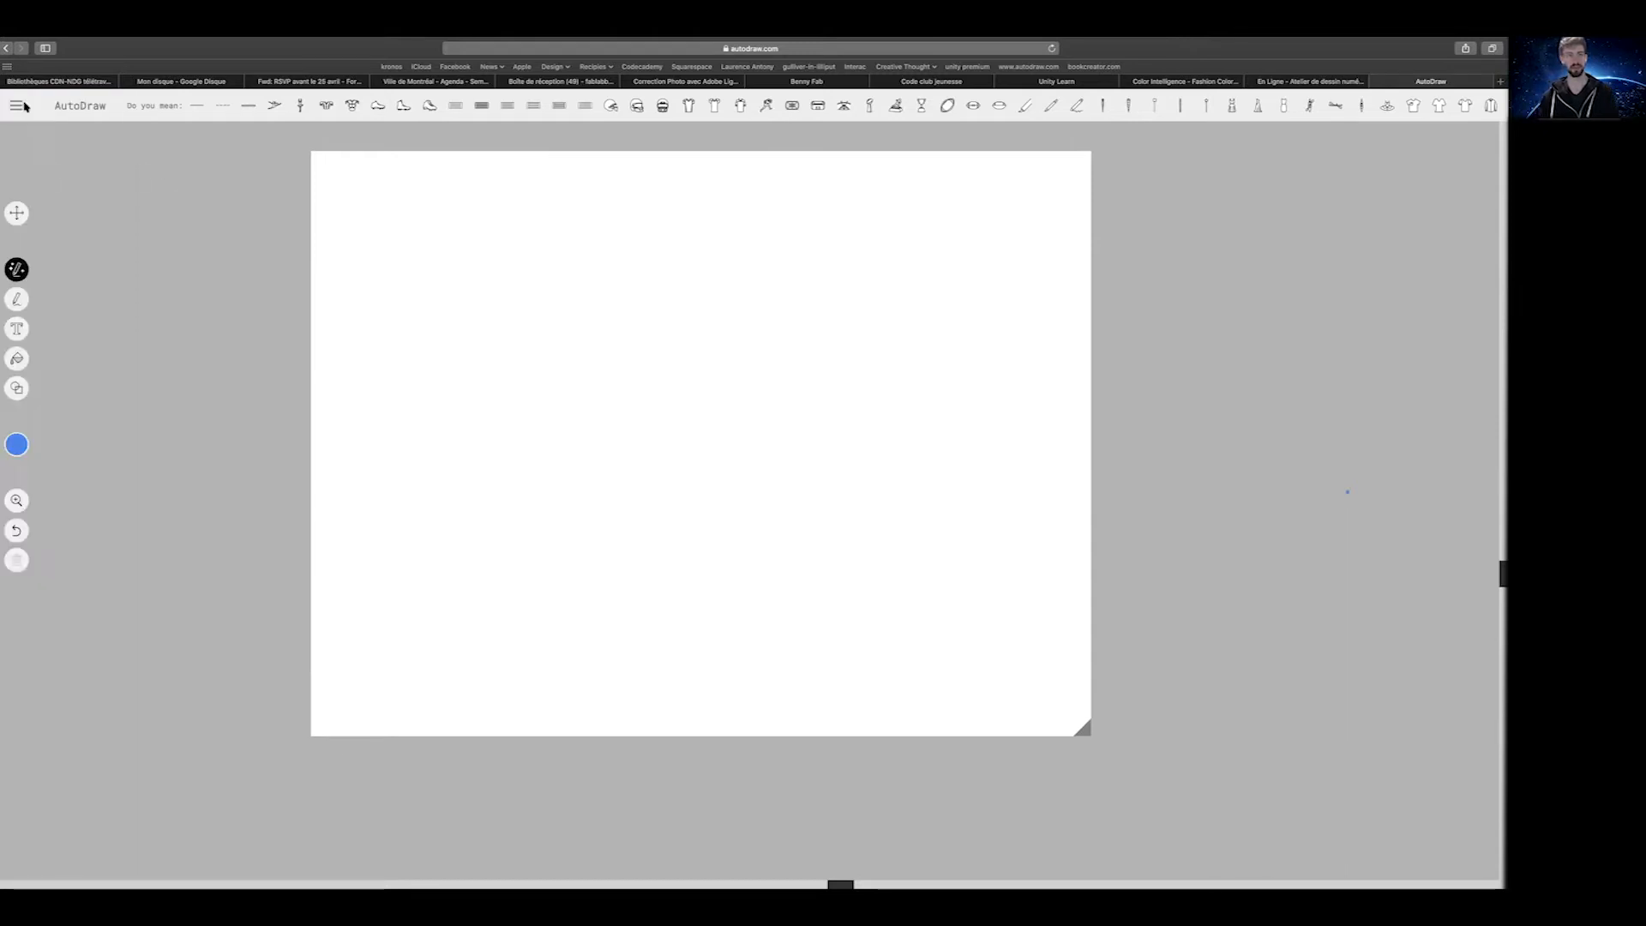
{"action": "left_click", "coordinate": [17, 106]}
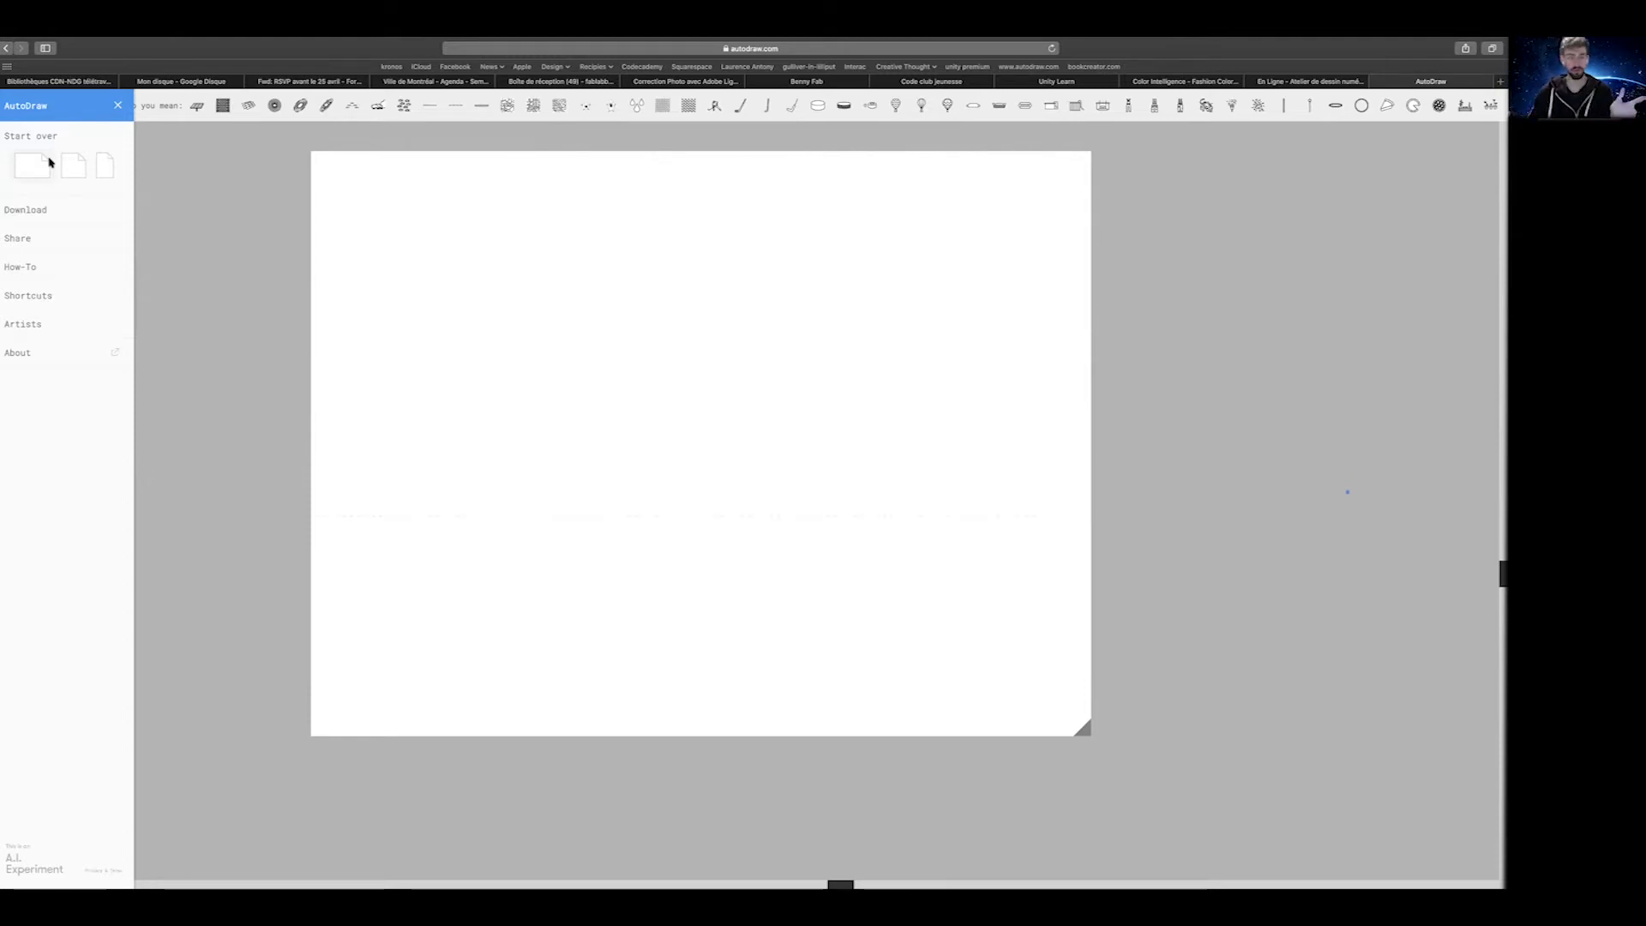
{"action": "left_click", "coordinate": [110, 165]}
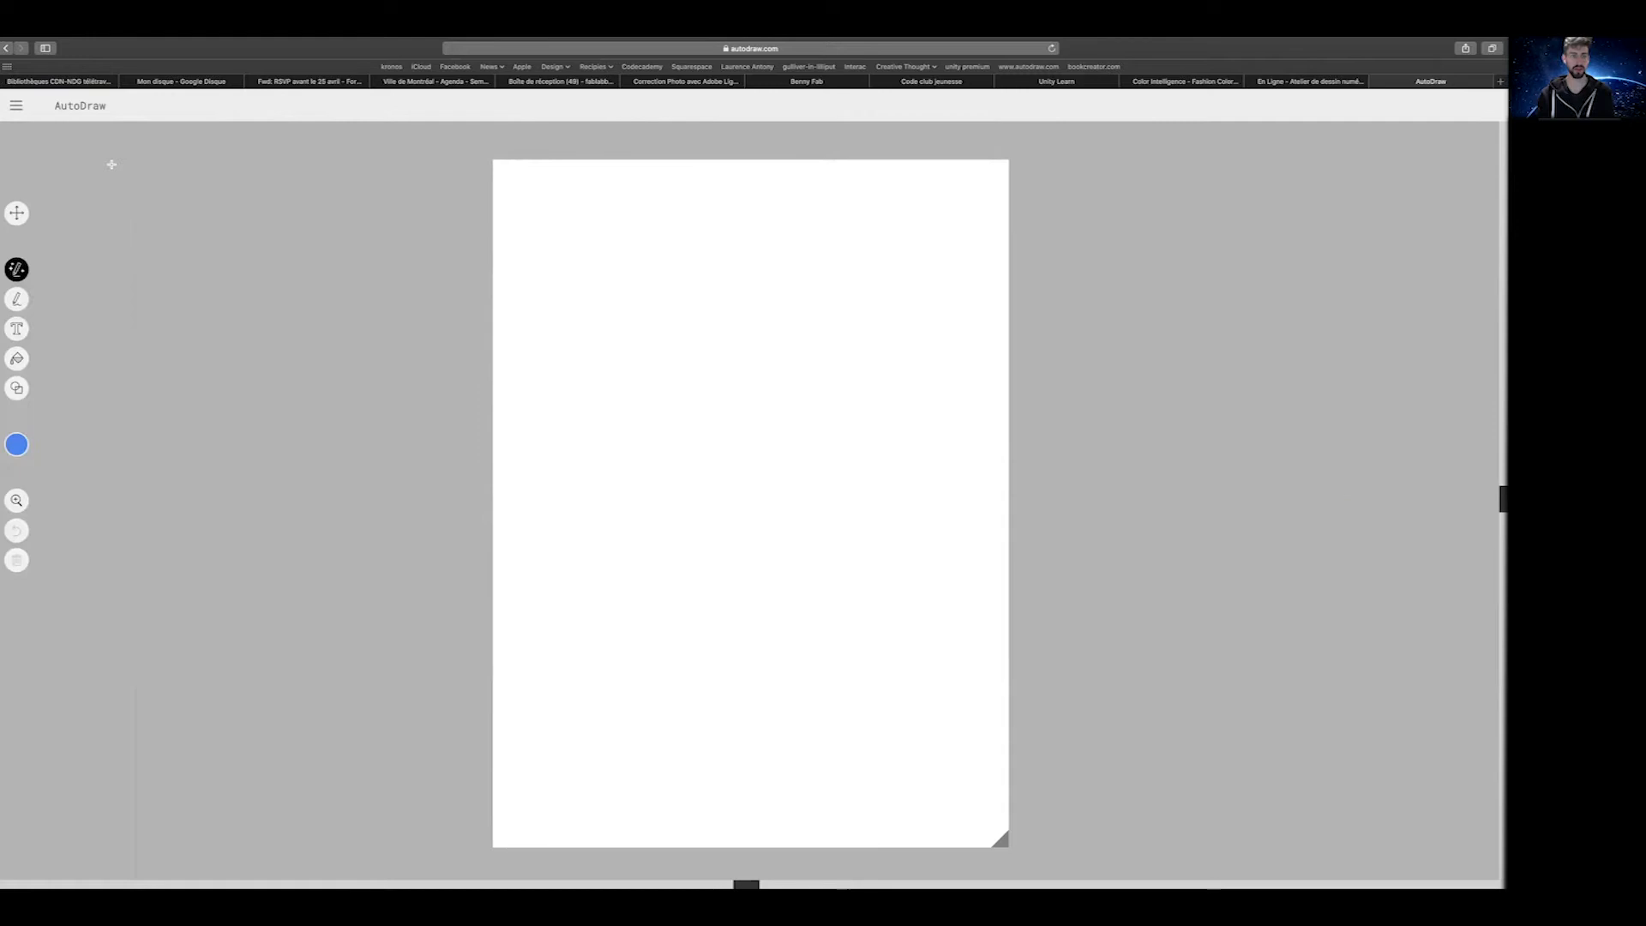
{"action": "left_click", "coordinate": [16, 107]}
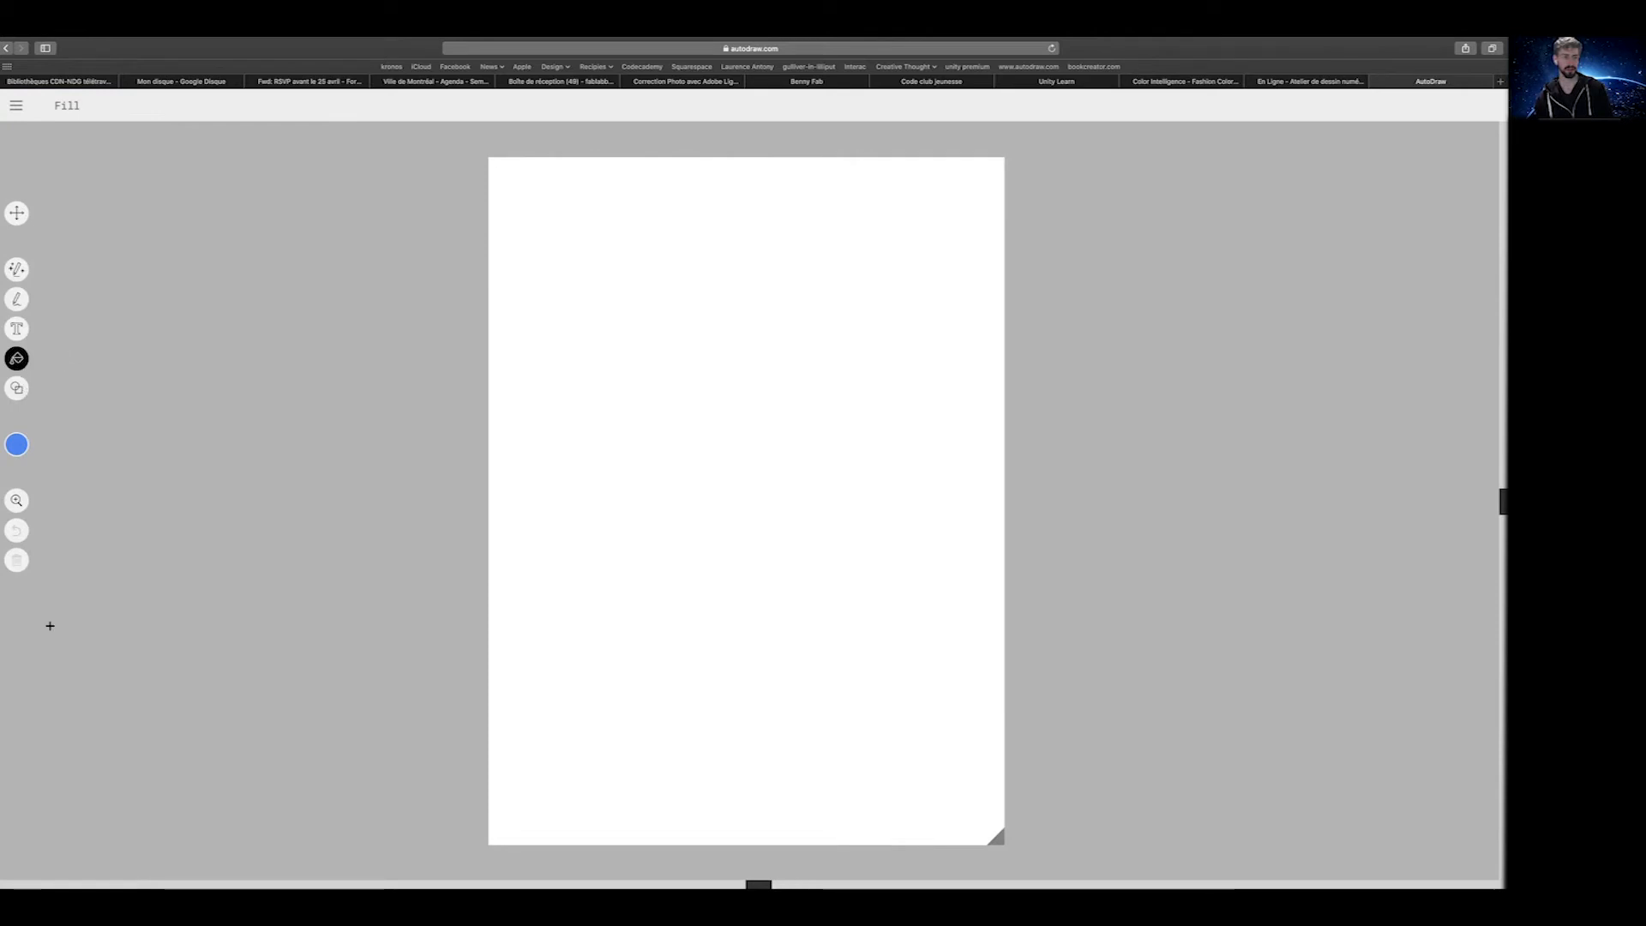
Fill the whole page background with yellow
{"action": "left_click", "coordinate": [18, 453]}
{"action": "left_click", "coordinate": [171, 445]}
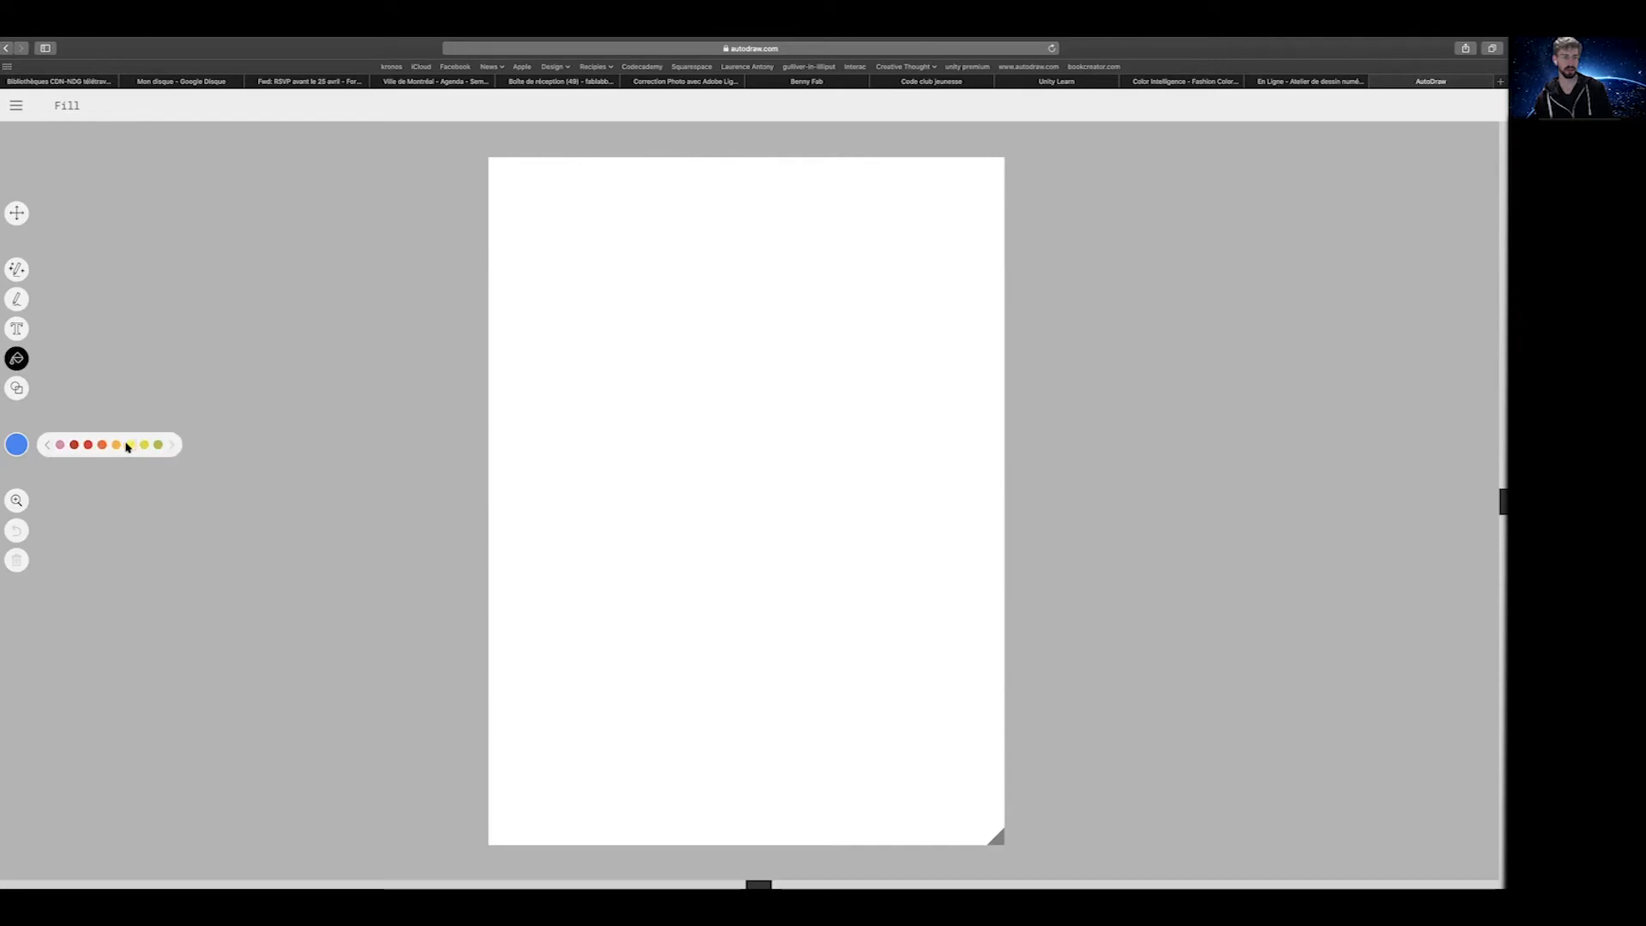
{"action": "left_click", "coordinate": [132, 445]}
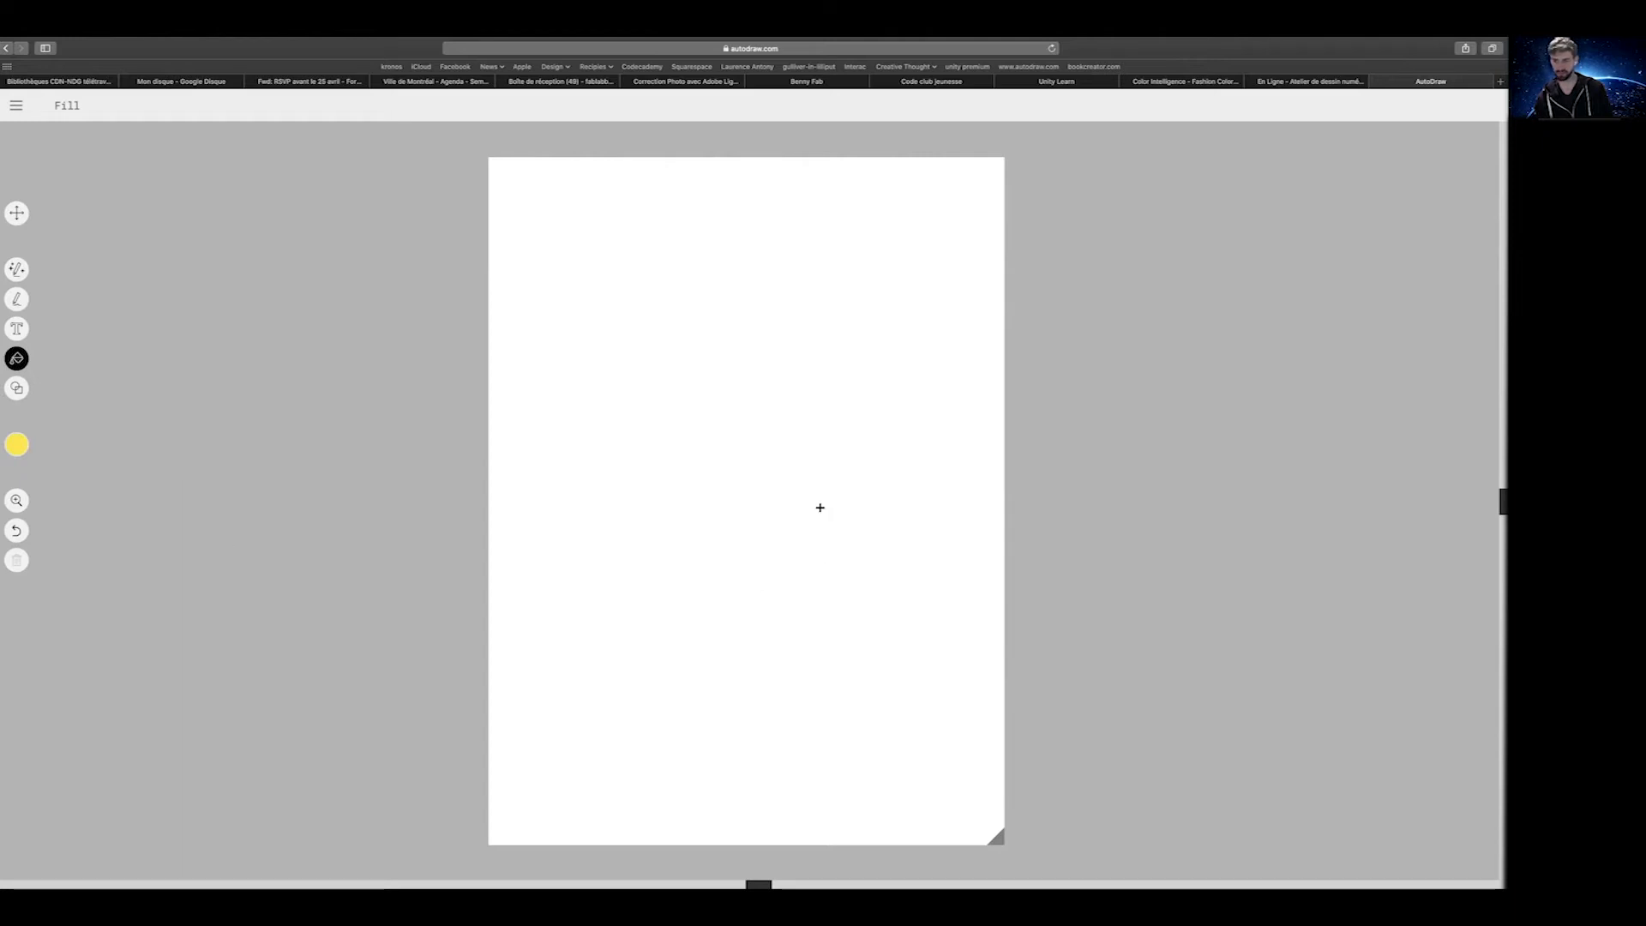
{"action": "left_click", "coordinate": [733, 440]}
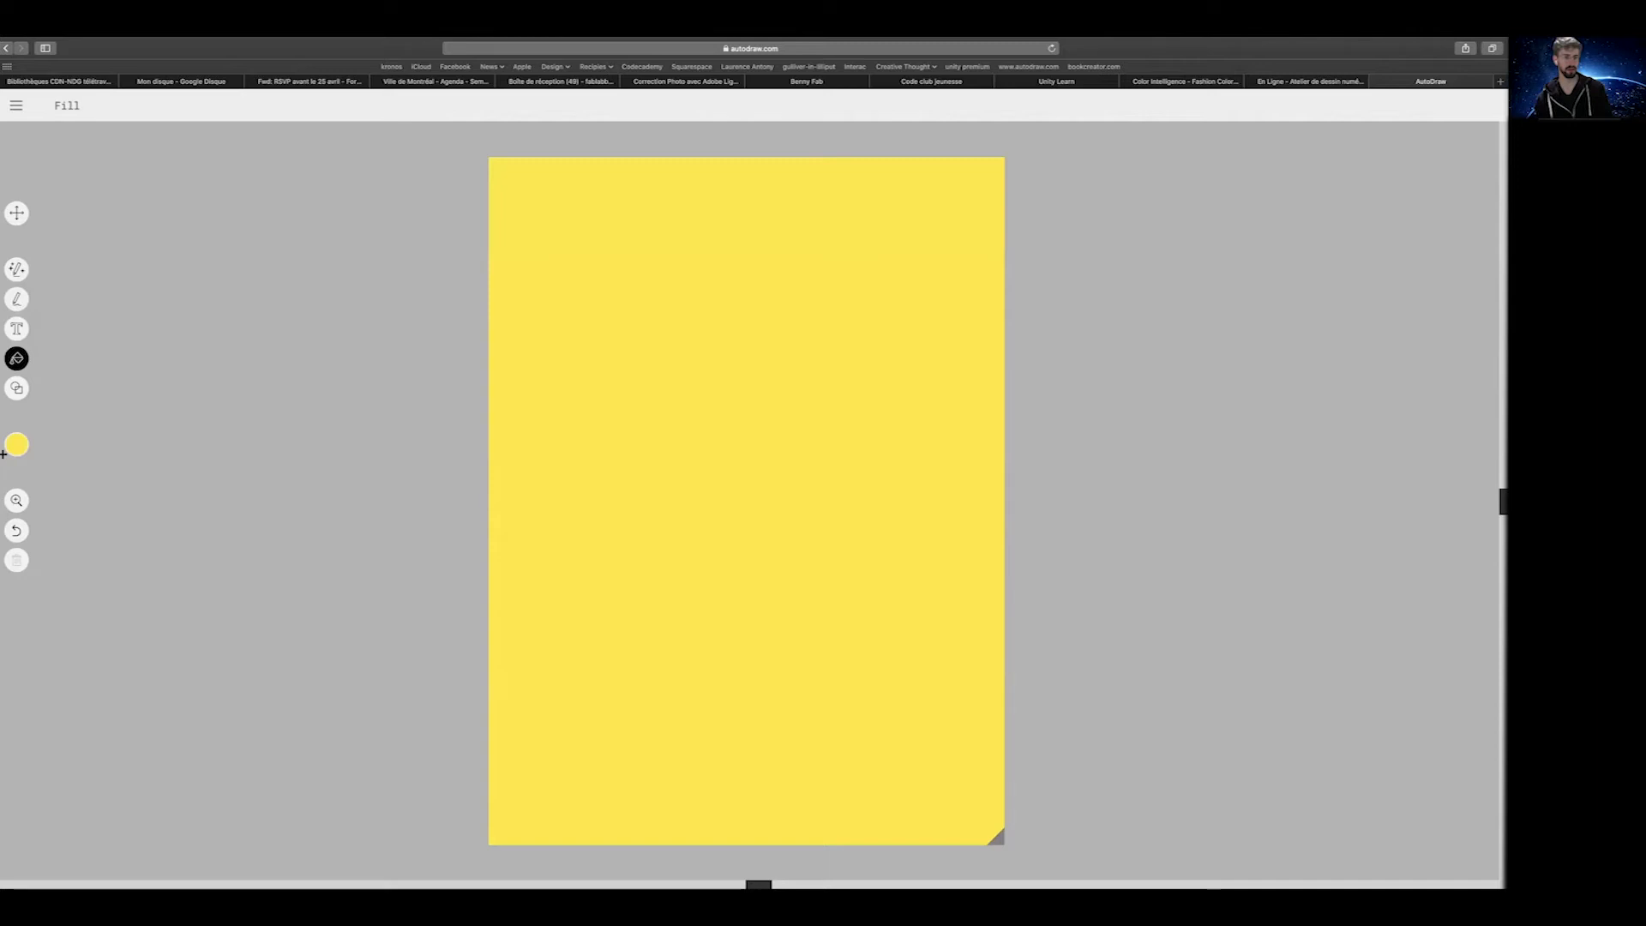
{"action": "mouse_move", "coordinate": [15, 445]}
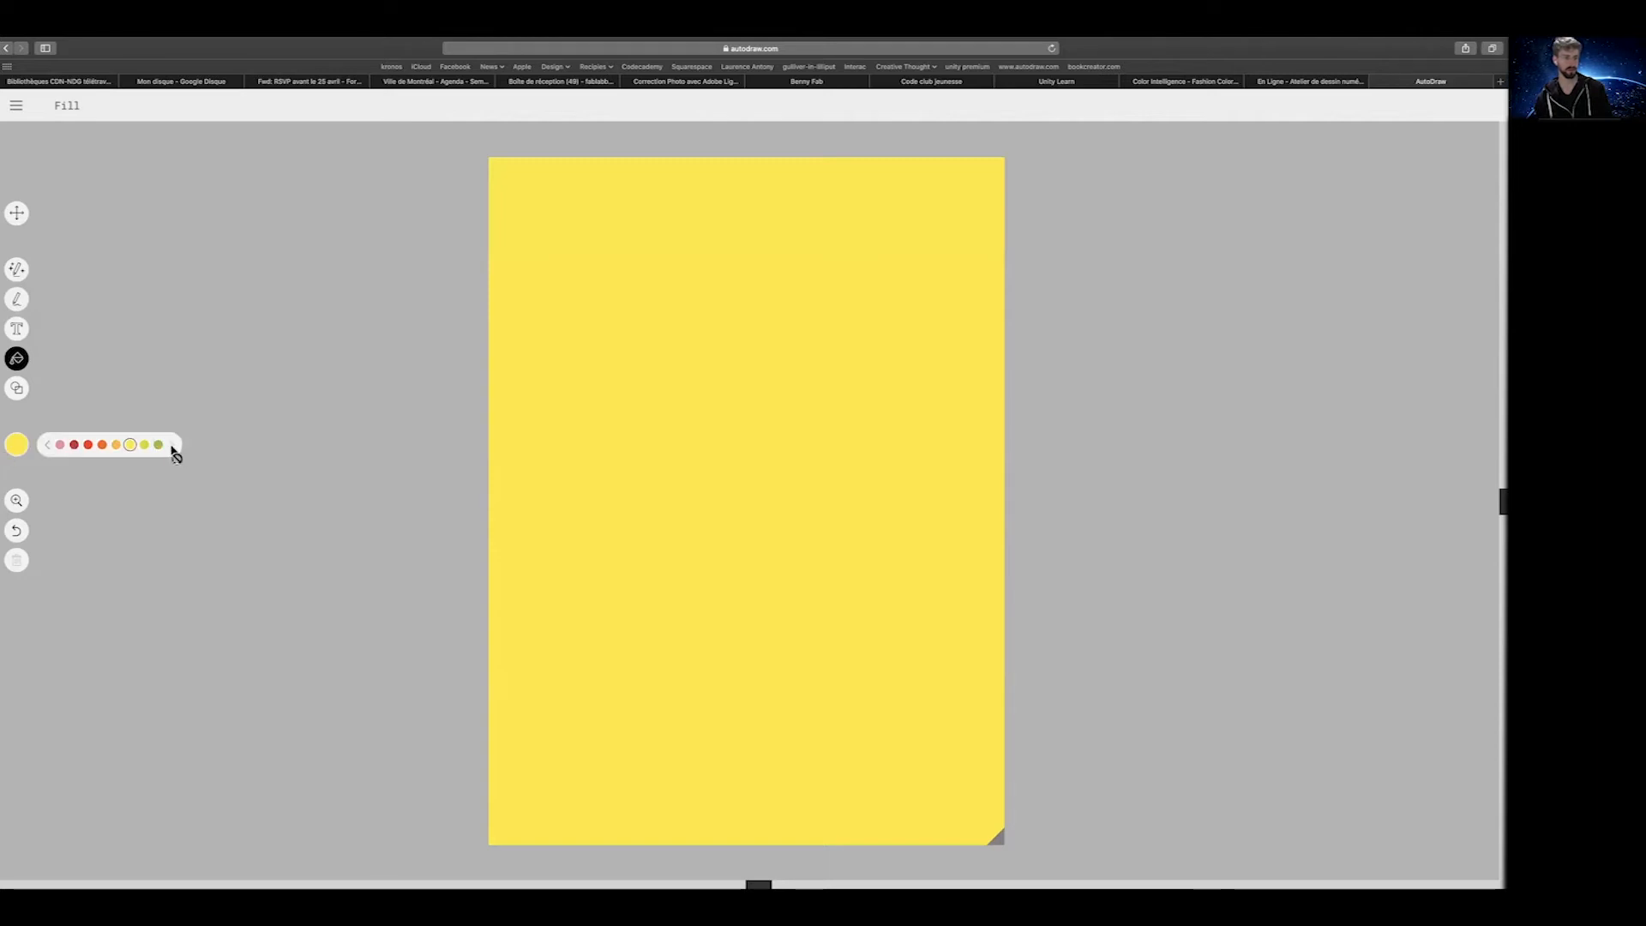
{"action": "left_click", "coordinate": [47, 445]}
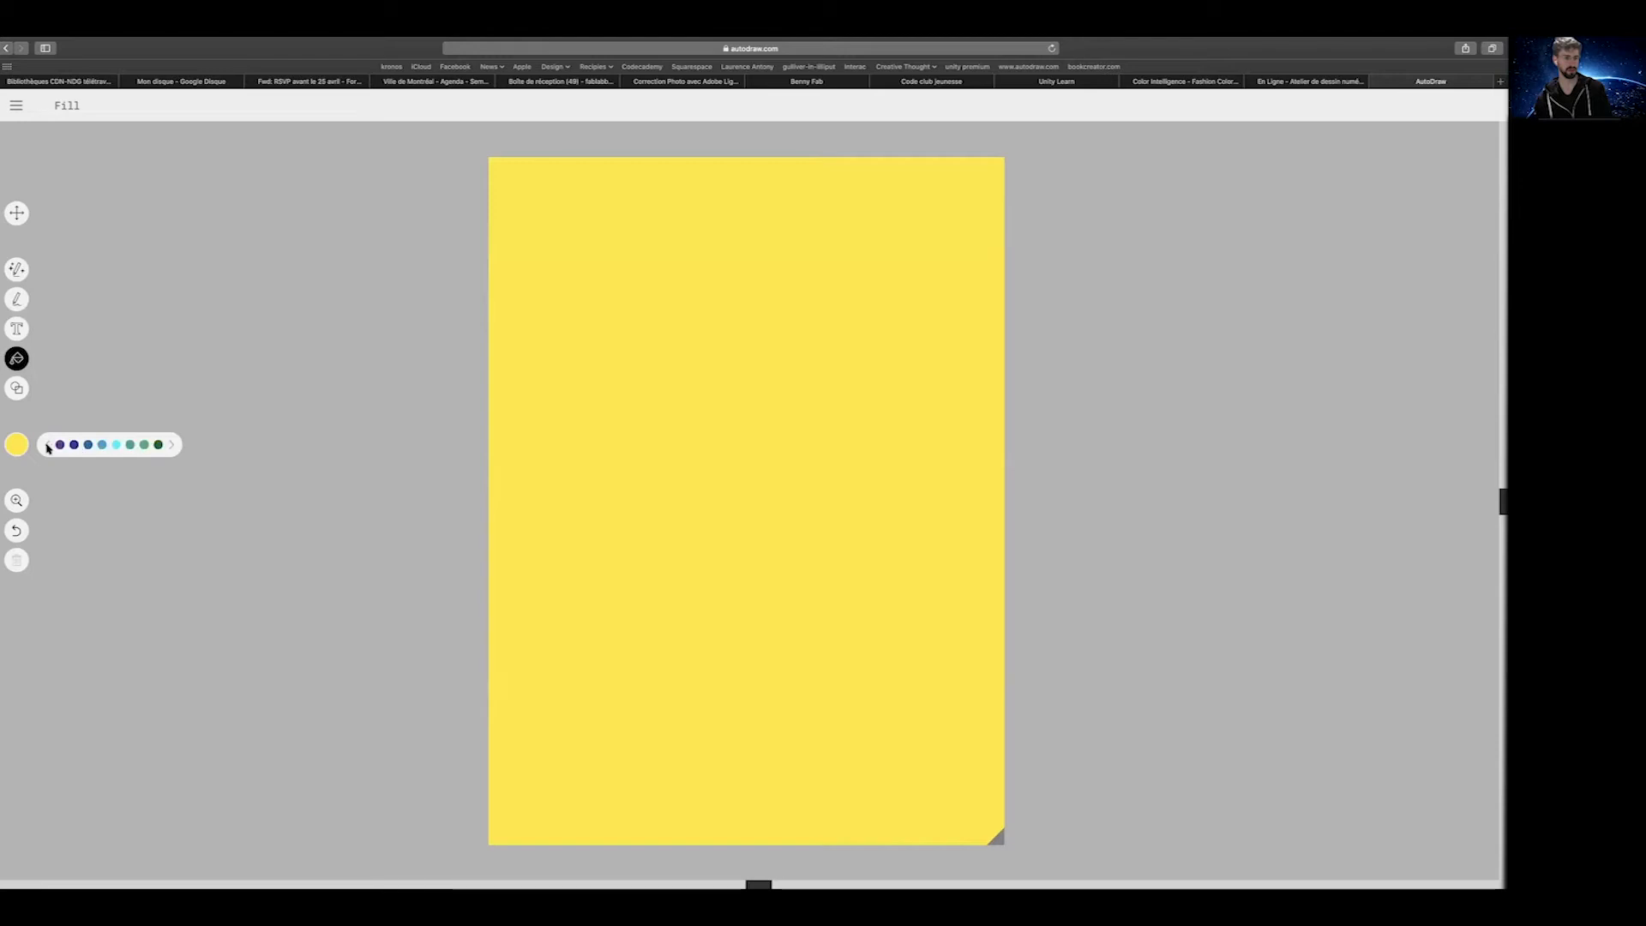
{"action": "left_click", "coordinate": [47, 444]}
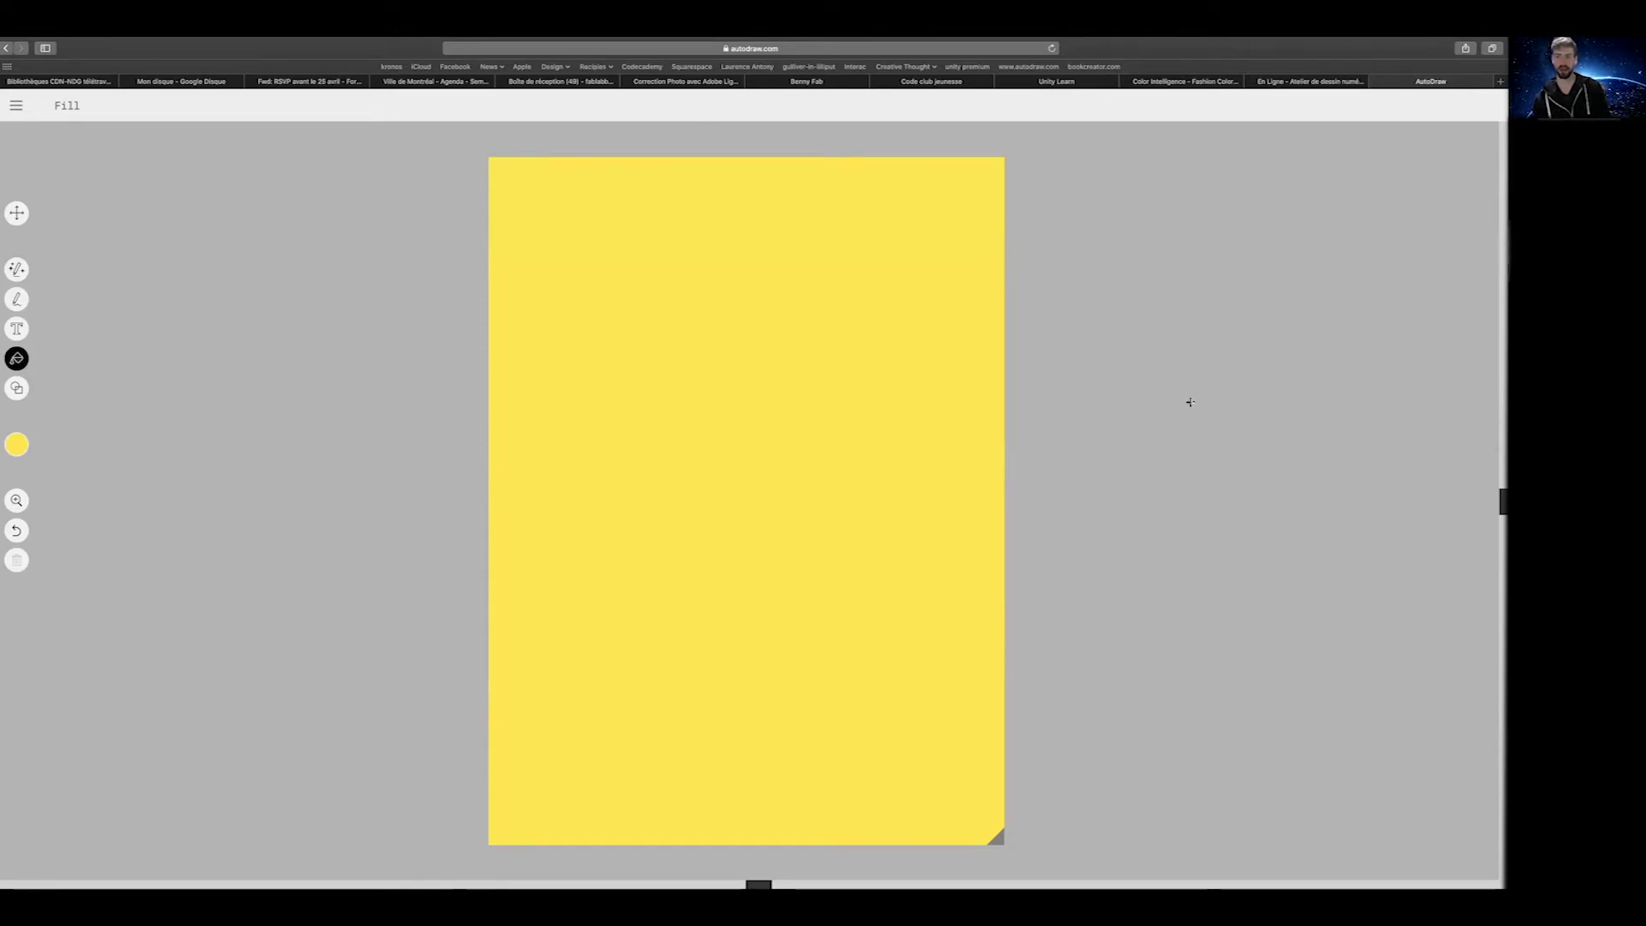
Draw a light purple circle outline in the lower left part of the yellow page
{"action": "left_click", "coordinate": [18, 394]}
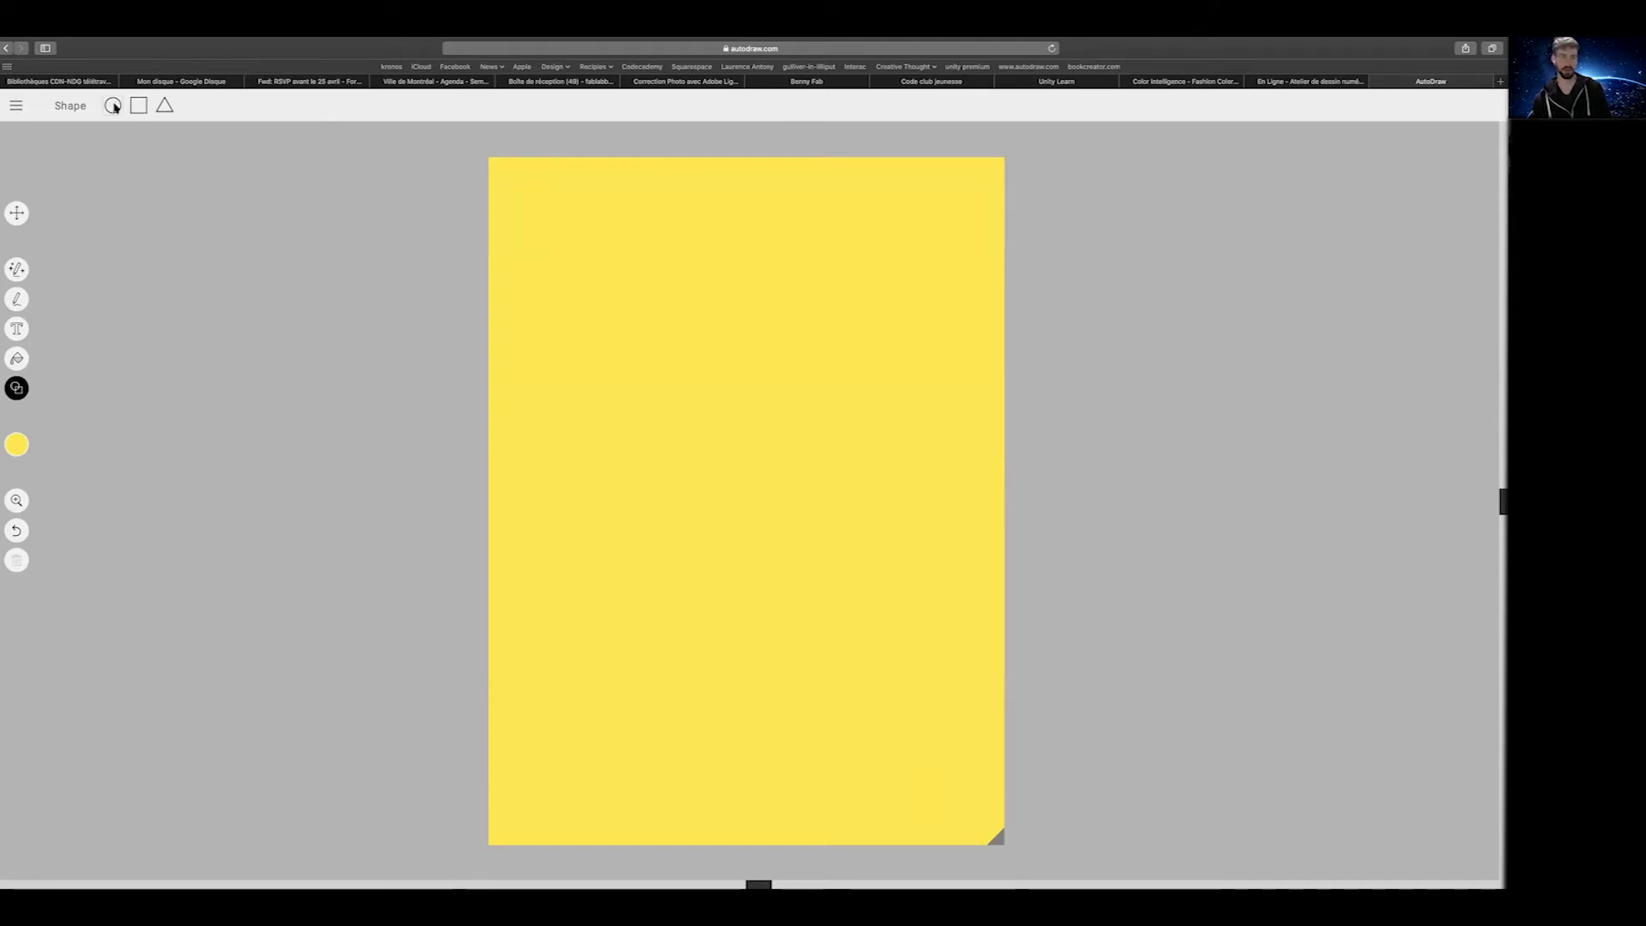
{"action": "left_click_drag", "start_coordinate": [520, 528], "coordinate": [548, 588]}
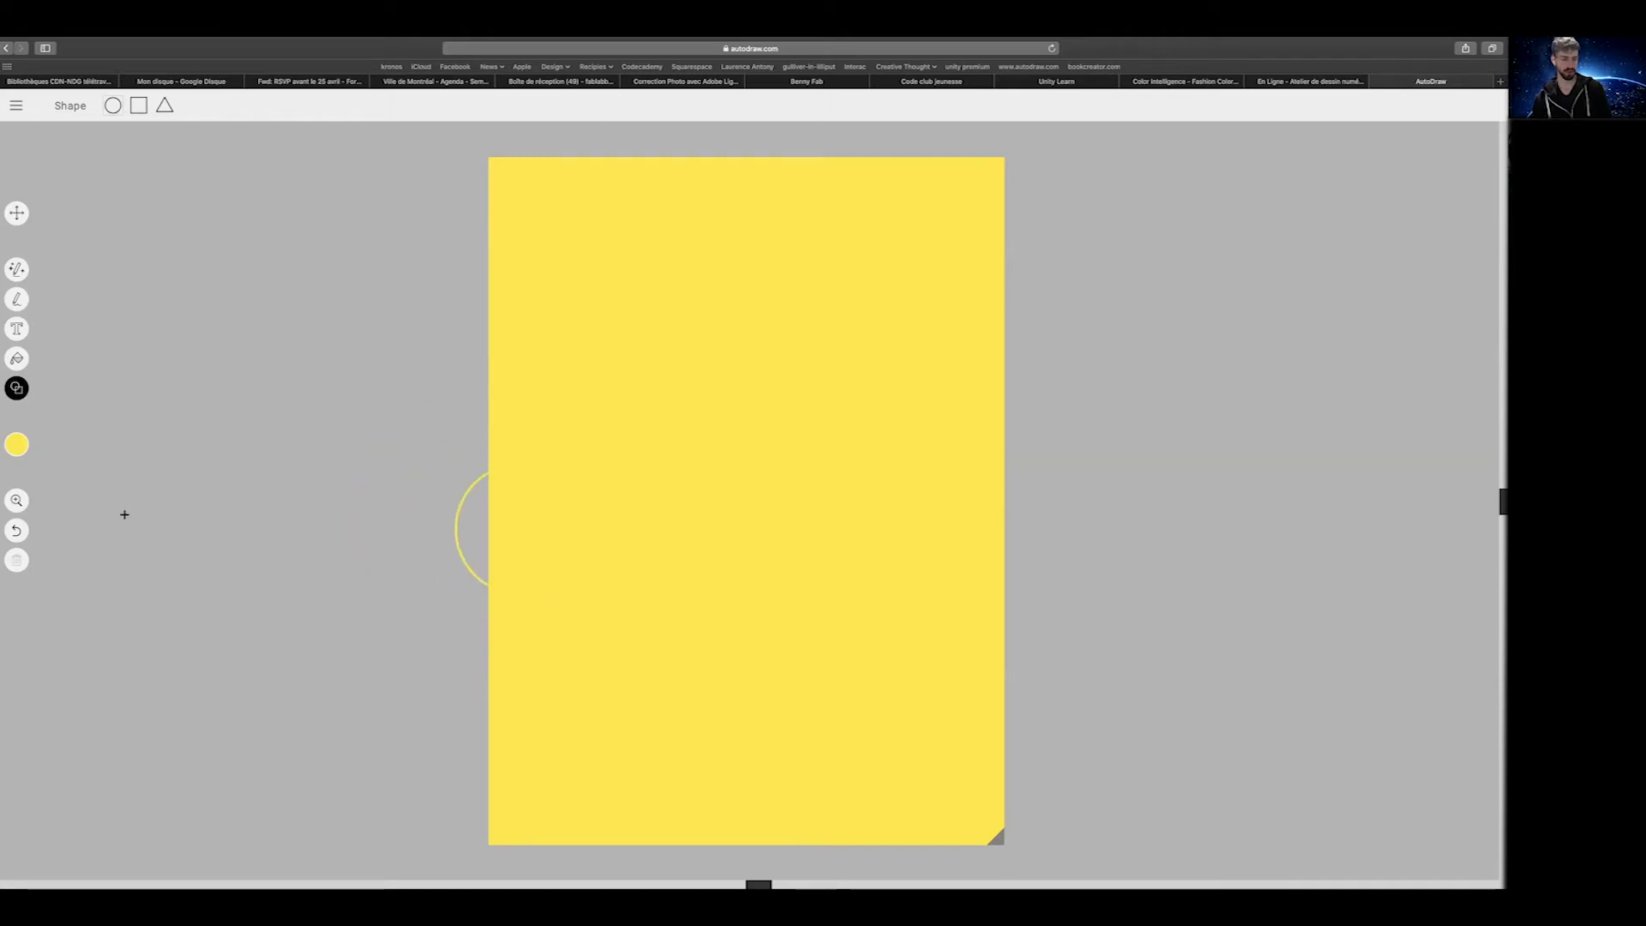
{"action": "left_click", "coordinate": [16, 444]}
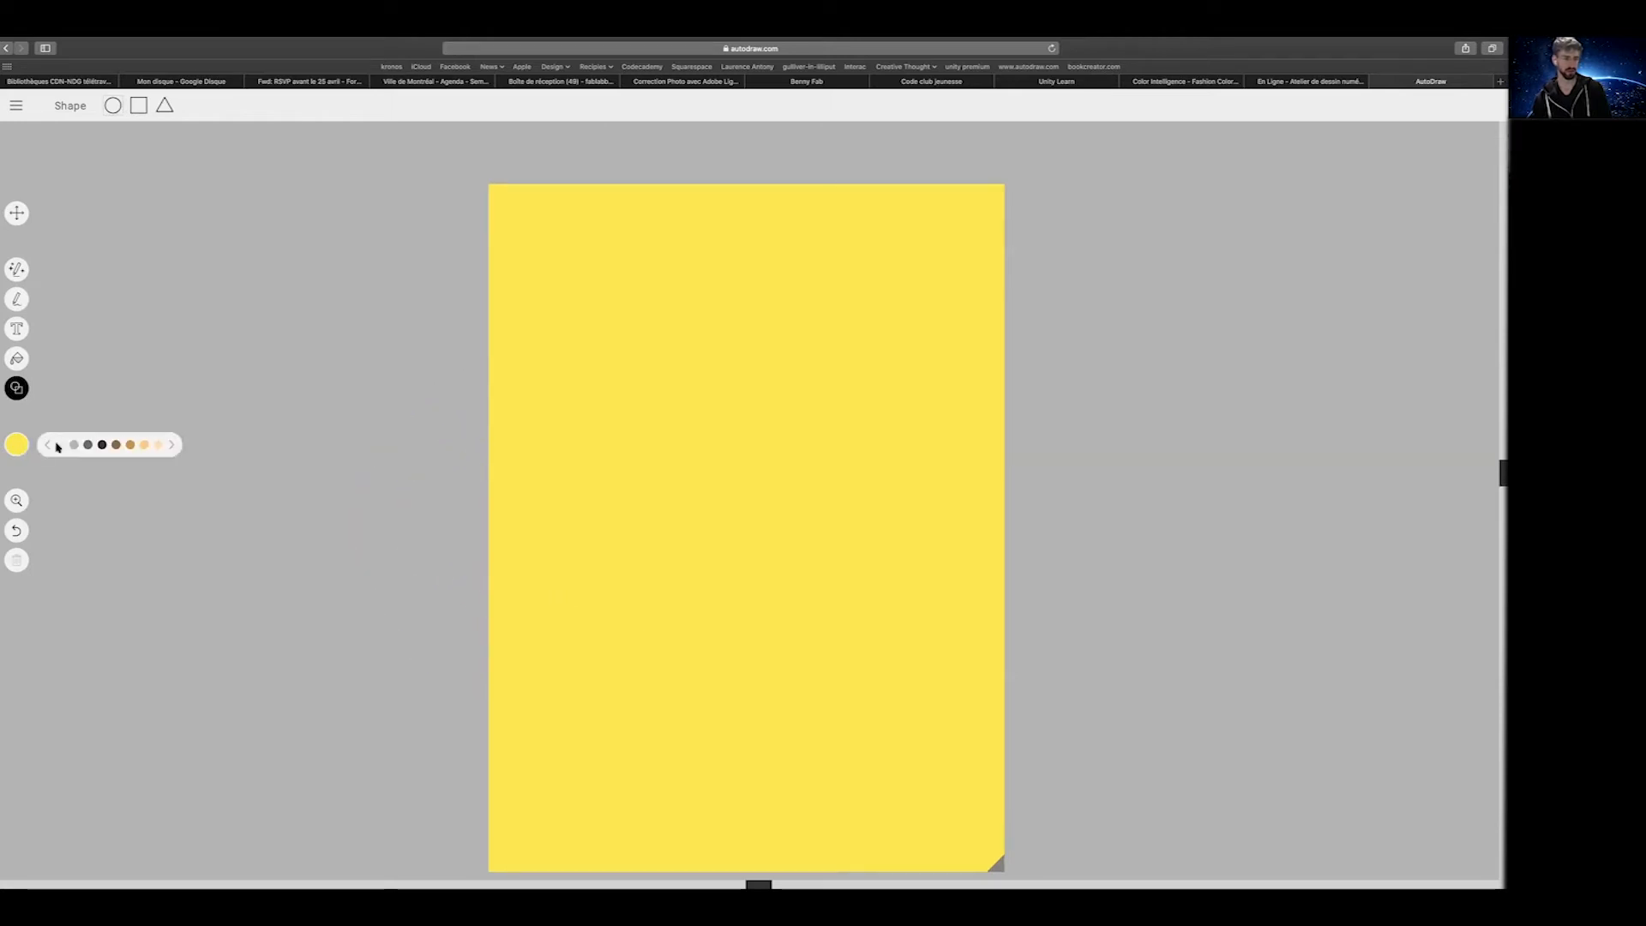
{"action": "left_click", "coordinate": [172, 445]}
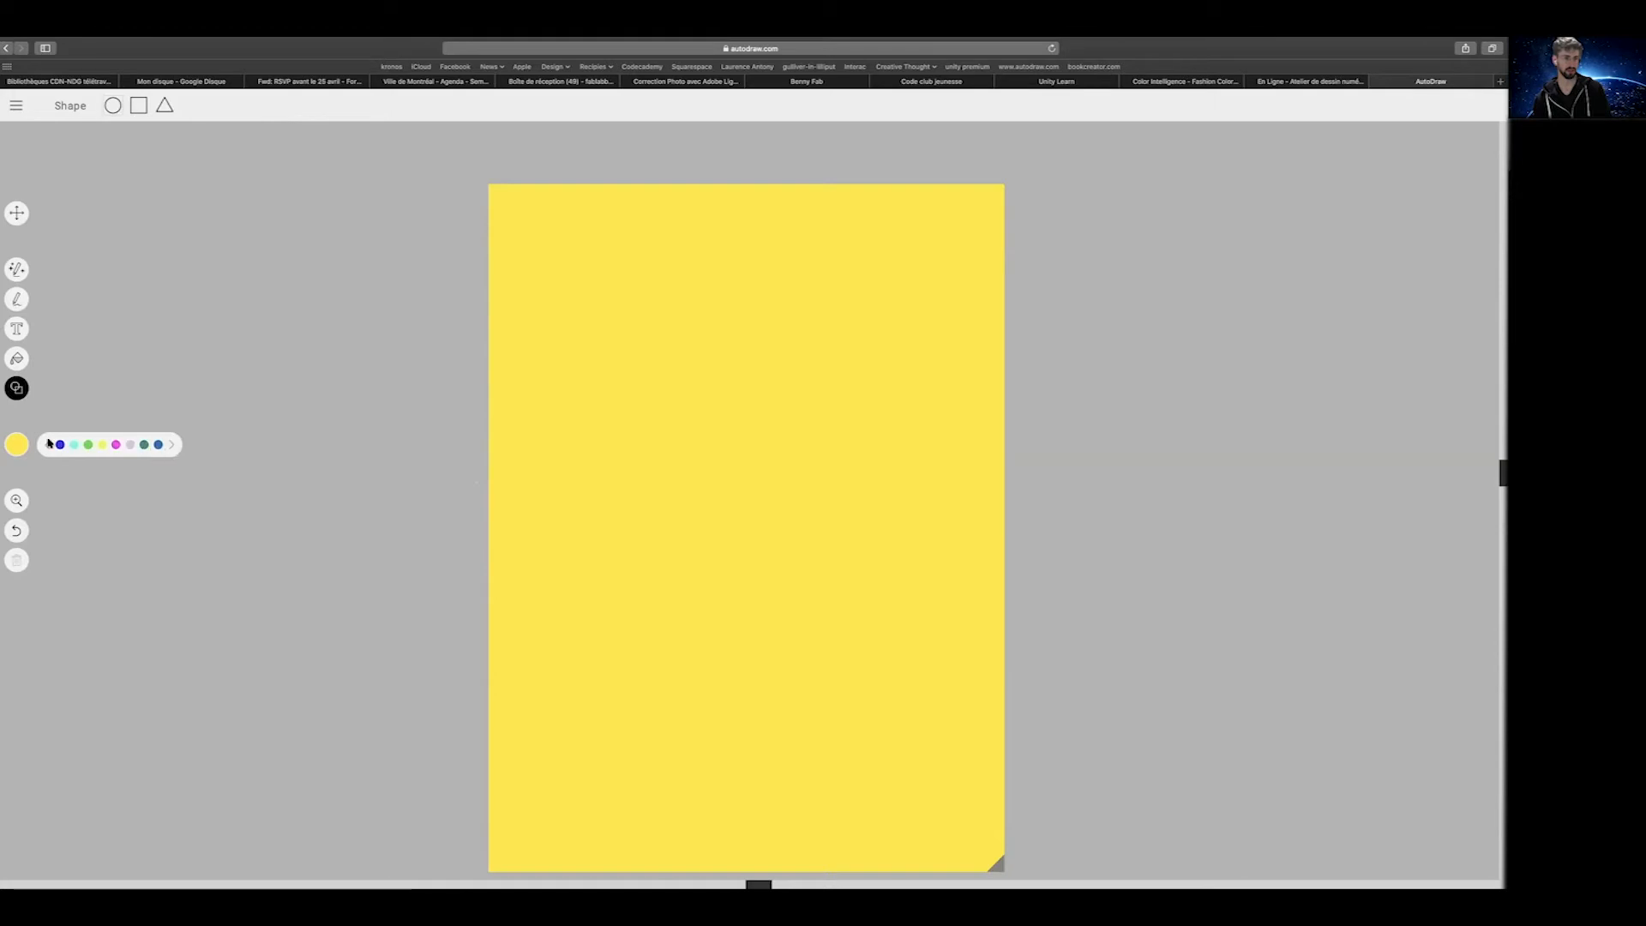
{"action": "left_click", "coordinate": [132, 445]}
{"action": "scroll", "coordinate": [377, 635], "scroll_direction": "down", "scroll_amount": 1}
{"action": "scroll", "coordinate": [631, 664], "scroll_direction": "down", "scroll_amount": 1}
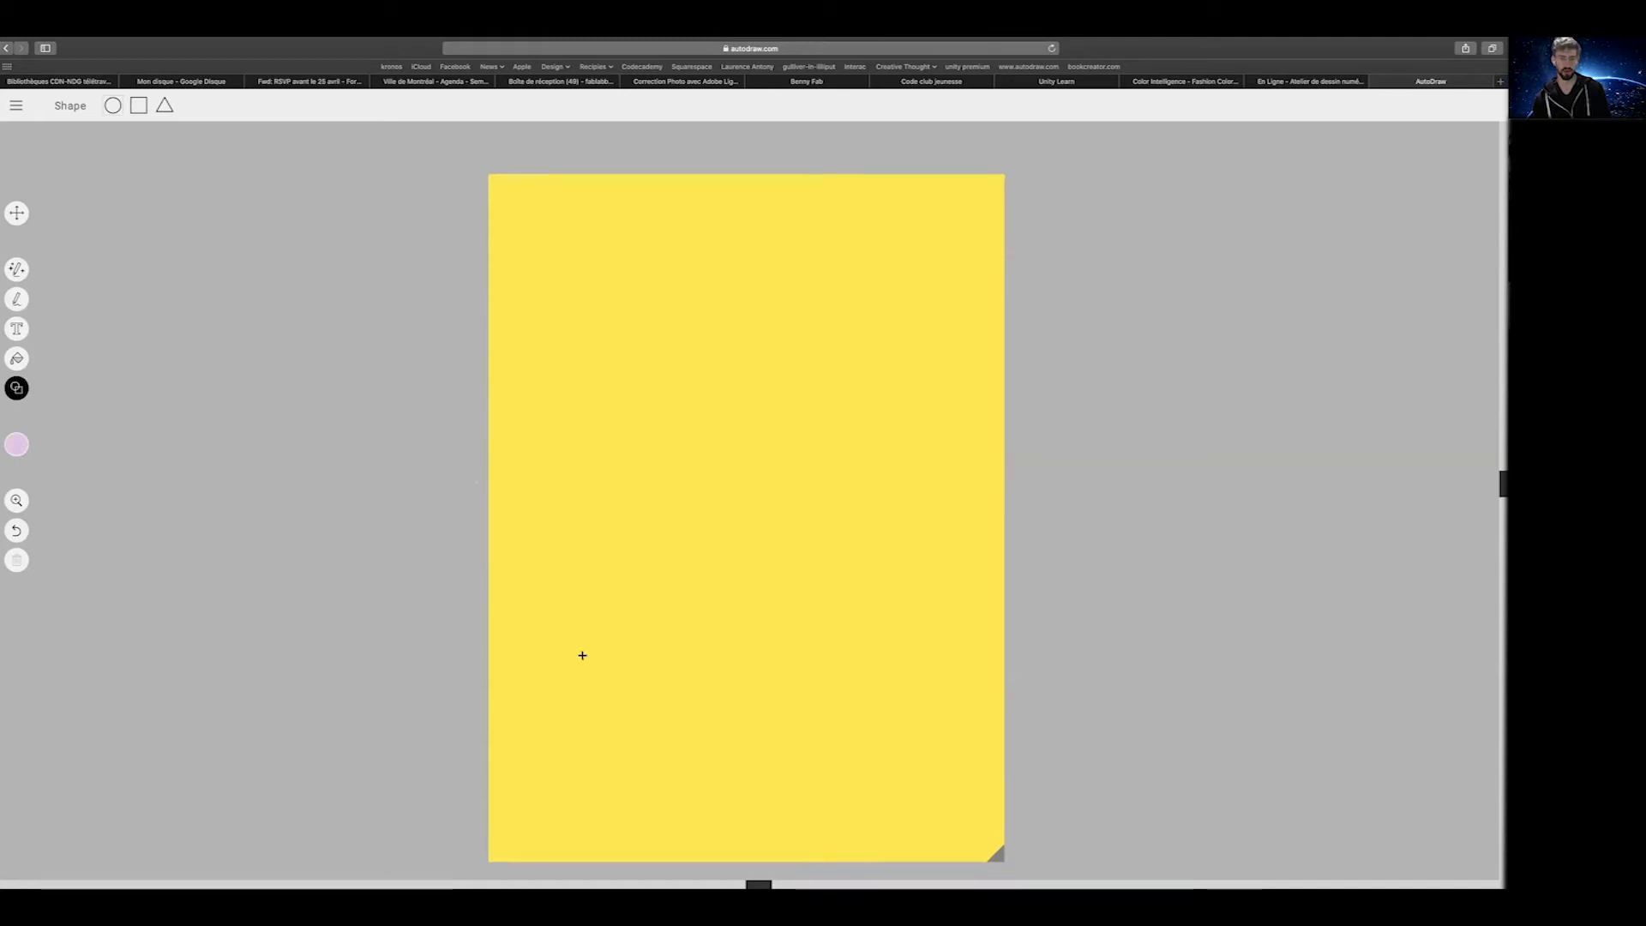
{"action": "left_click_drag", "start_coordinate": [650, 736], "coordinate": [632, 662]}
{"action": "left_click_drag", "start_coordinate": [571, 570], "coordinate": [619, 648]}
{"action": "key", "text": "super+z"}
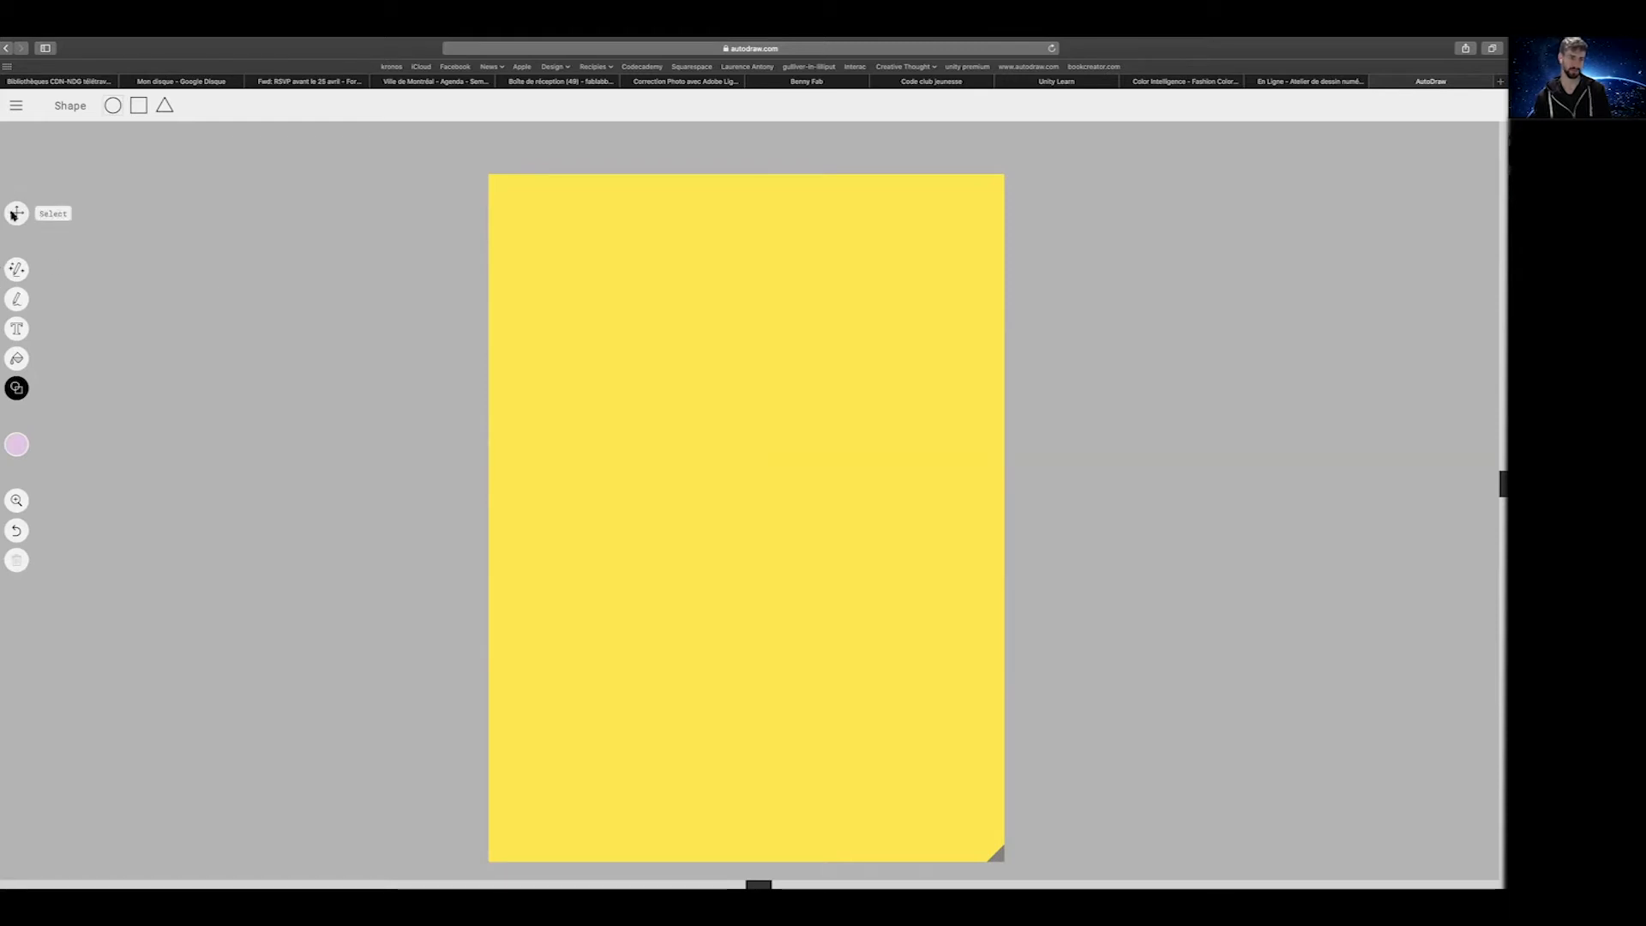
{"action": "left_click_drag", "start_coordinate": [561, 581], "coordinate": [621, 676]}
{"action": "key", "text": "super+z"}
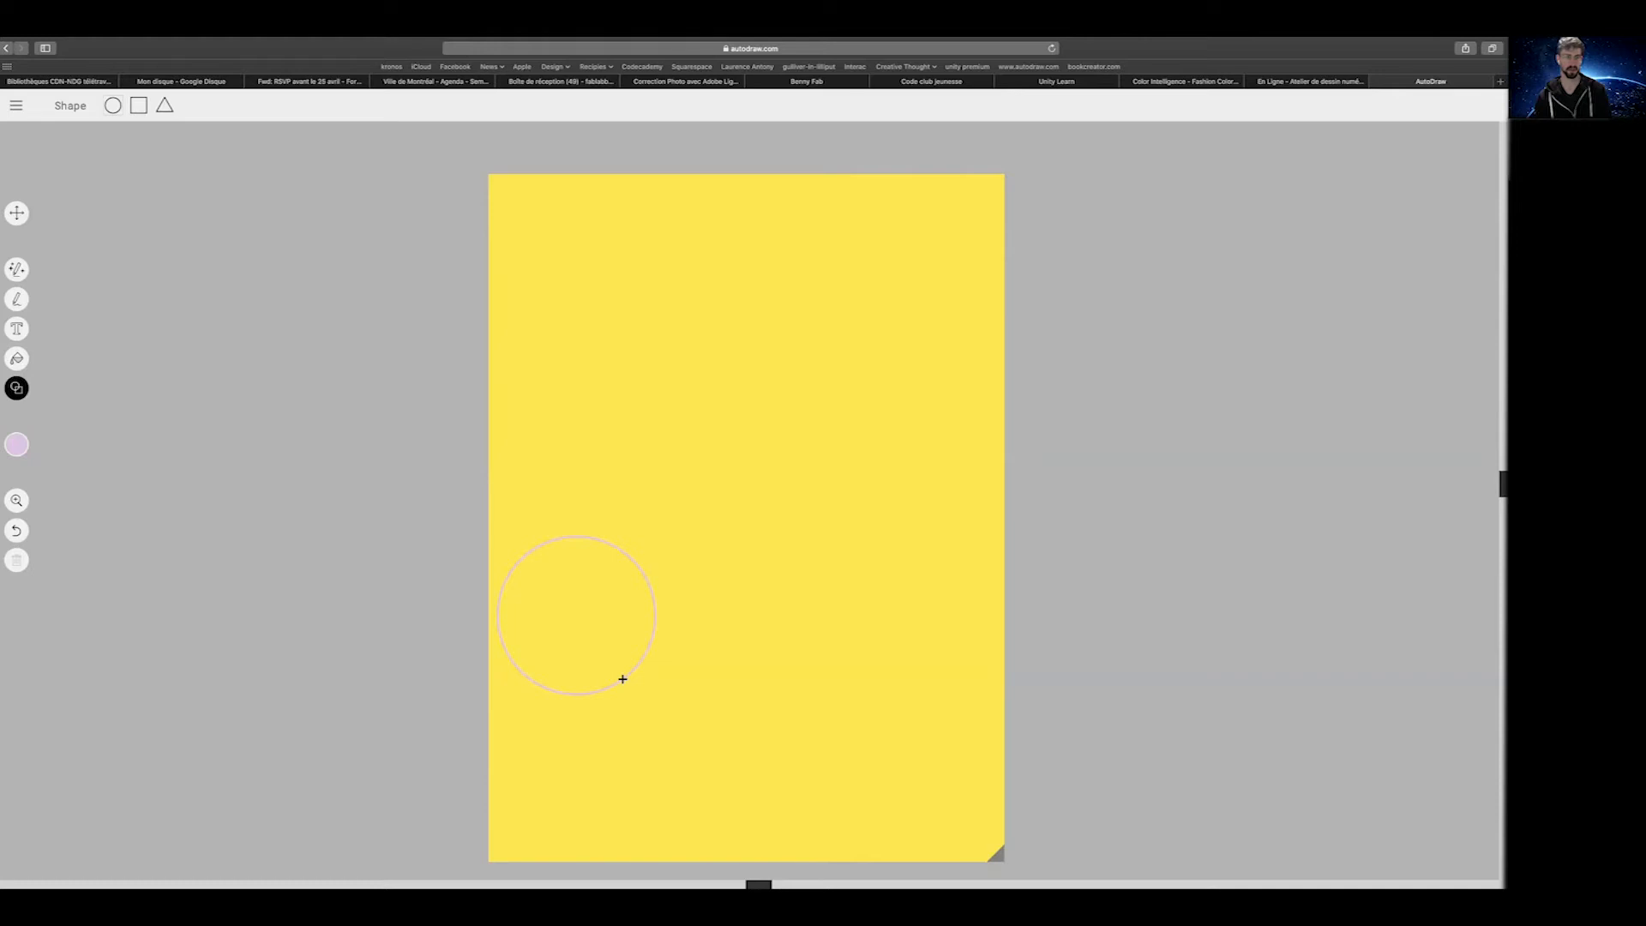
Narrow the circle into an egg-shaped upright ellipse and fill it with light purple
{"action": "left_click", "coordinate": [15, 216]}
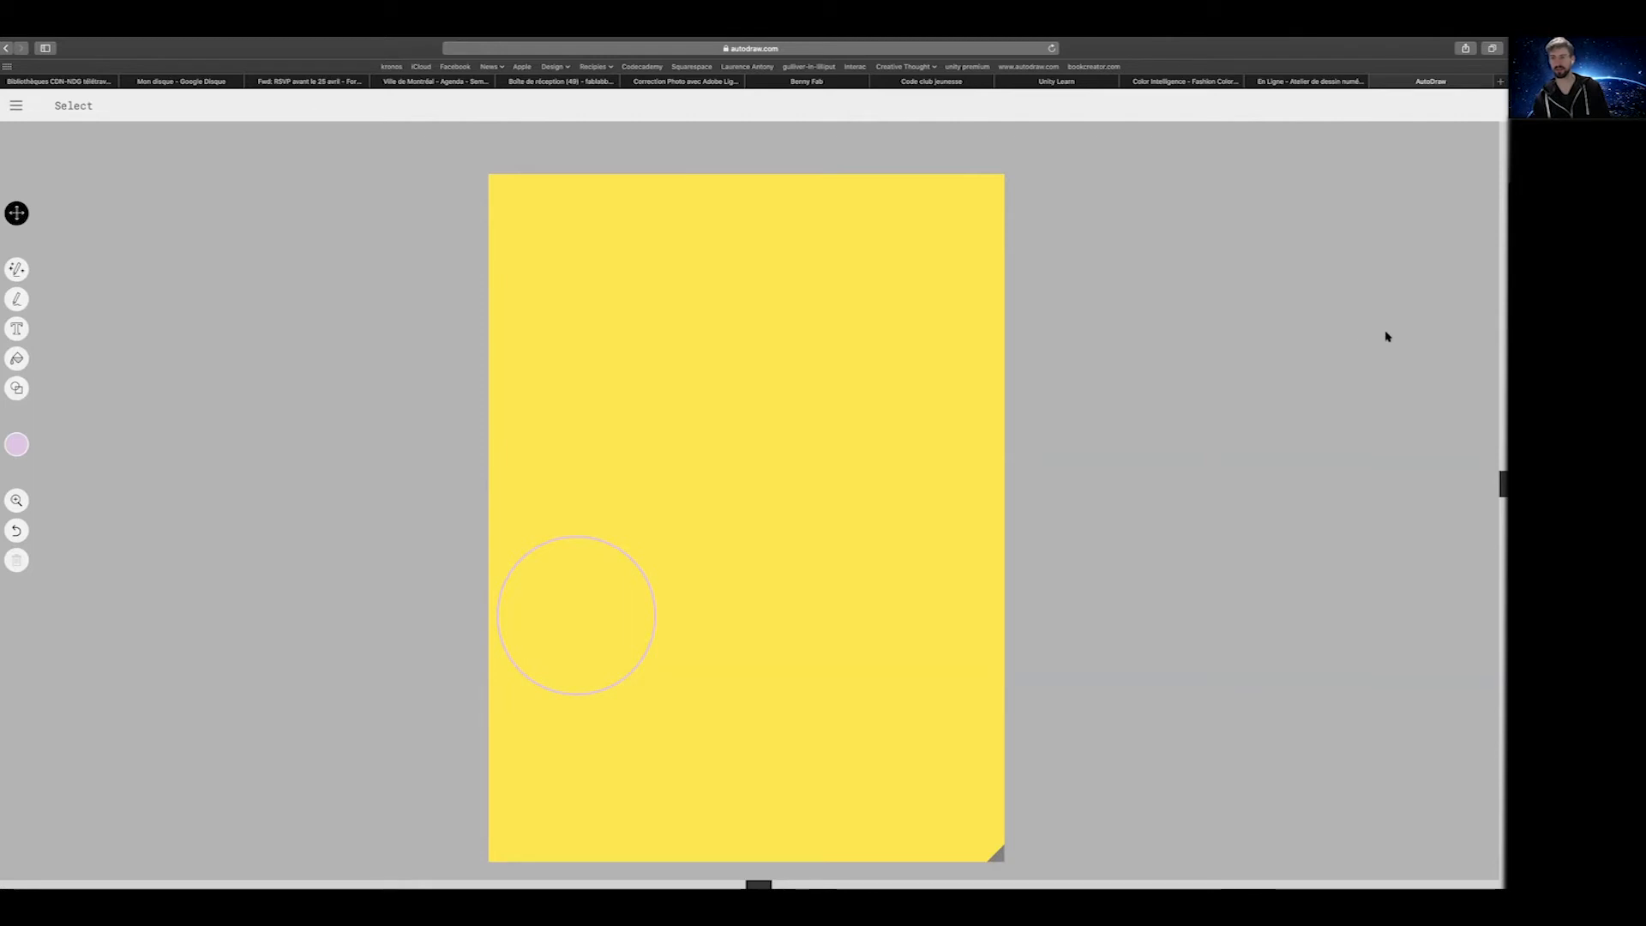
{"action": "left_click", "coordinate": [526, 48]}
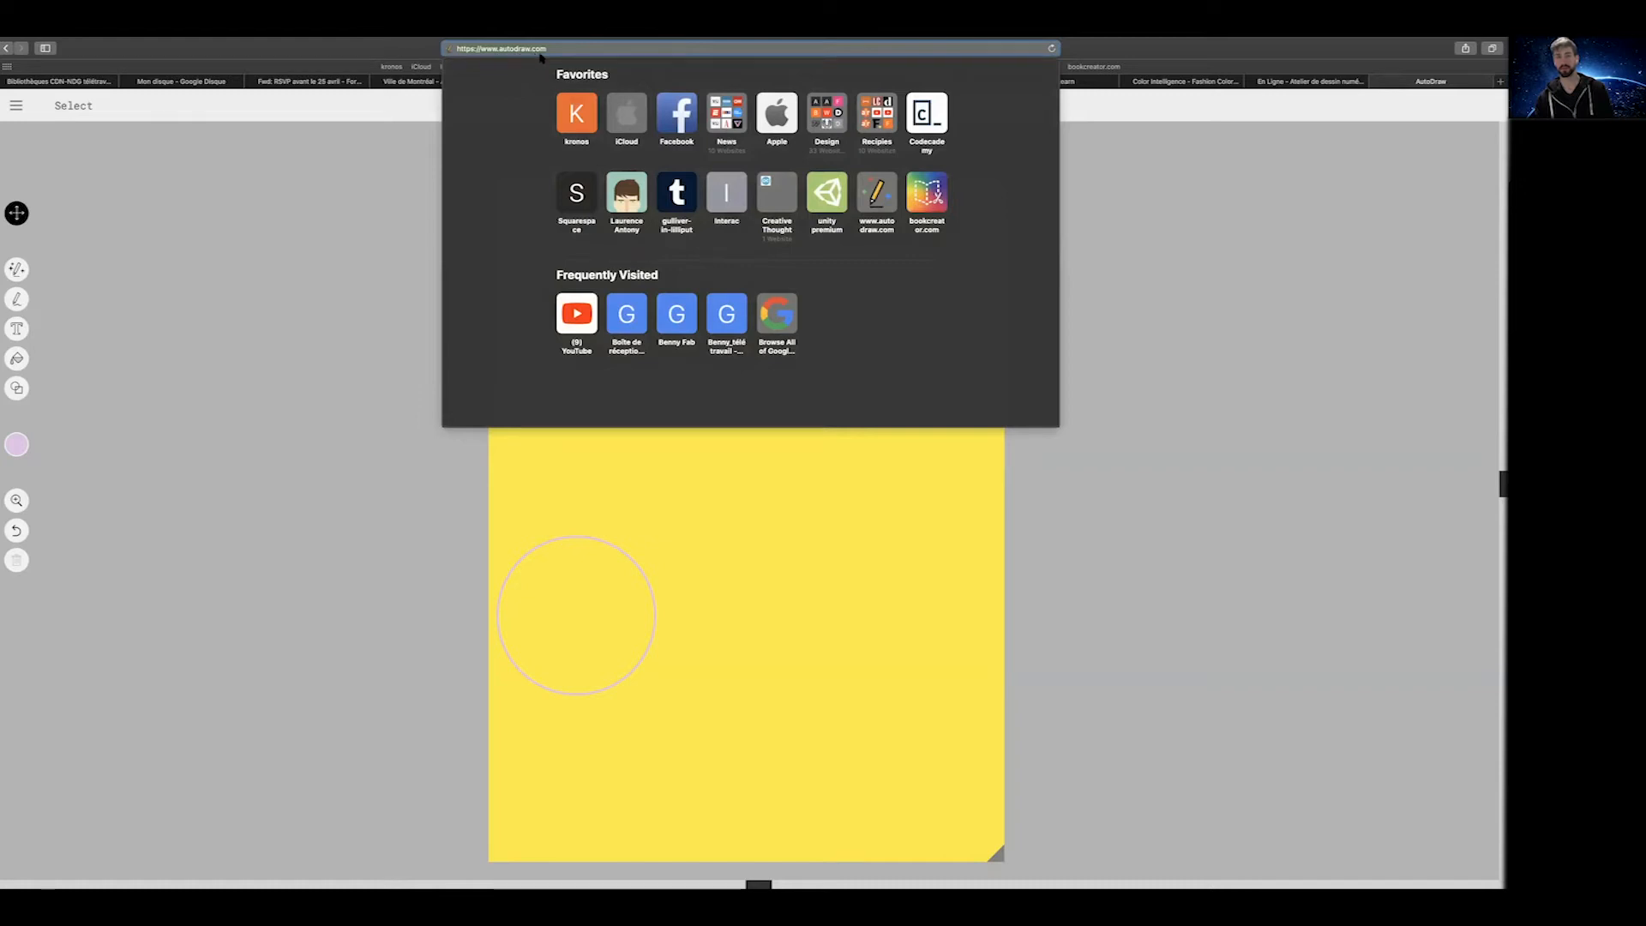
{"action": "left_click", "coordinate": [172, 223]}
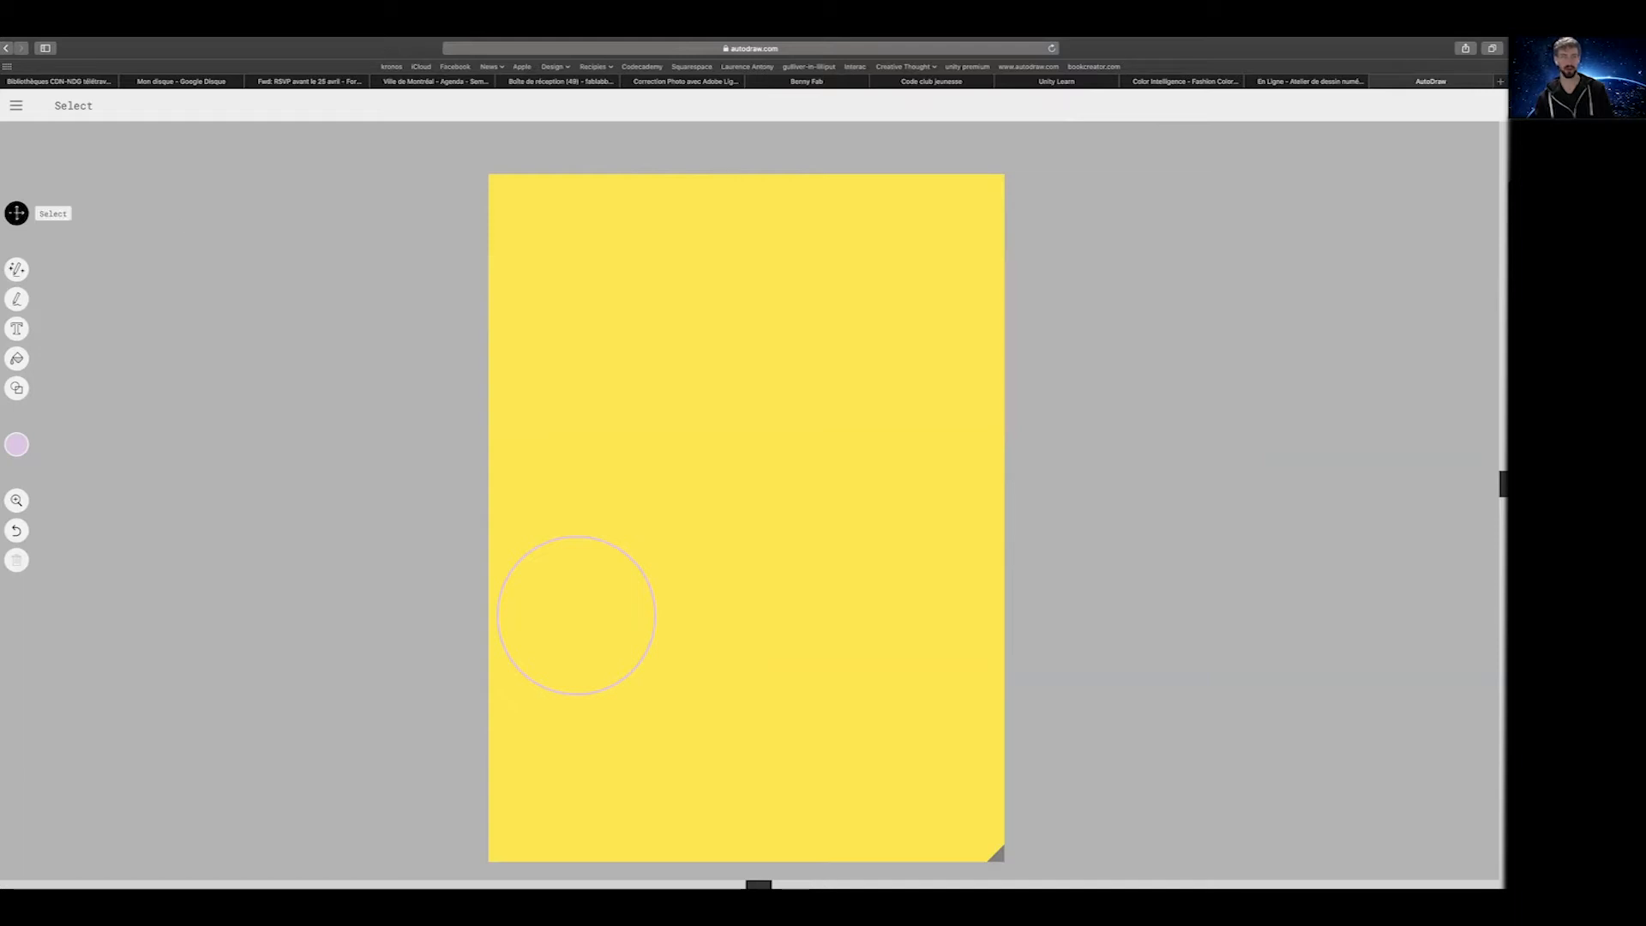
{"action": "left_click", "coordinate": [553, 543]}
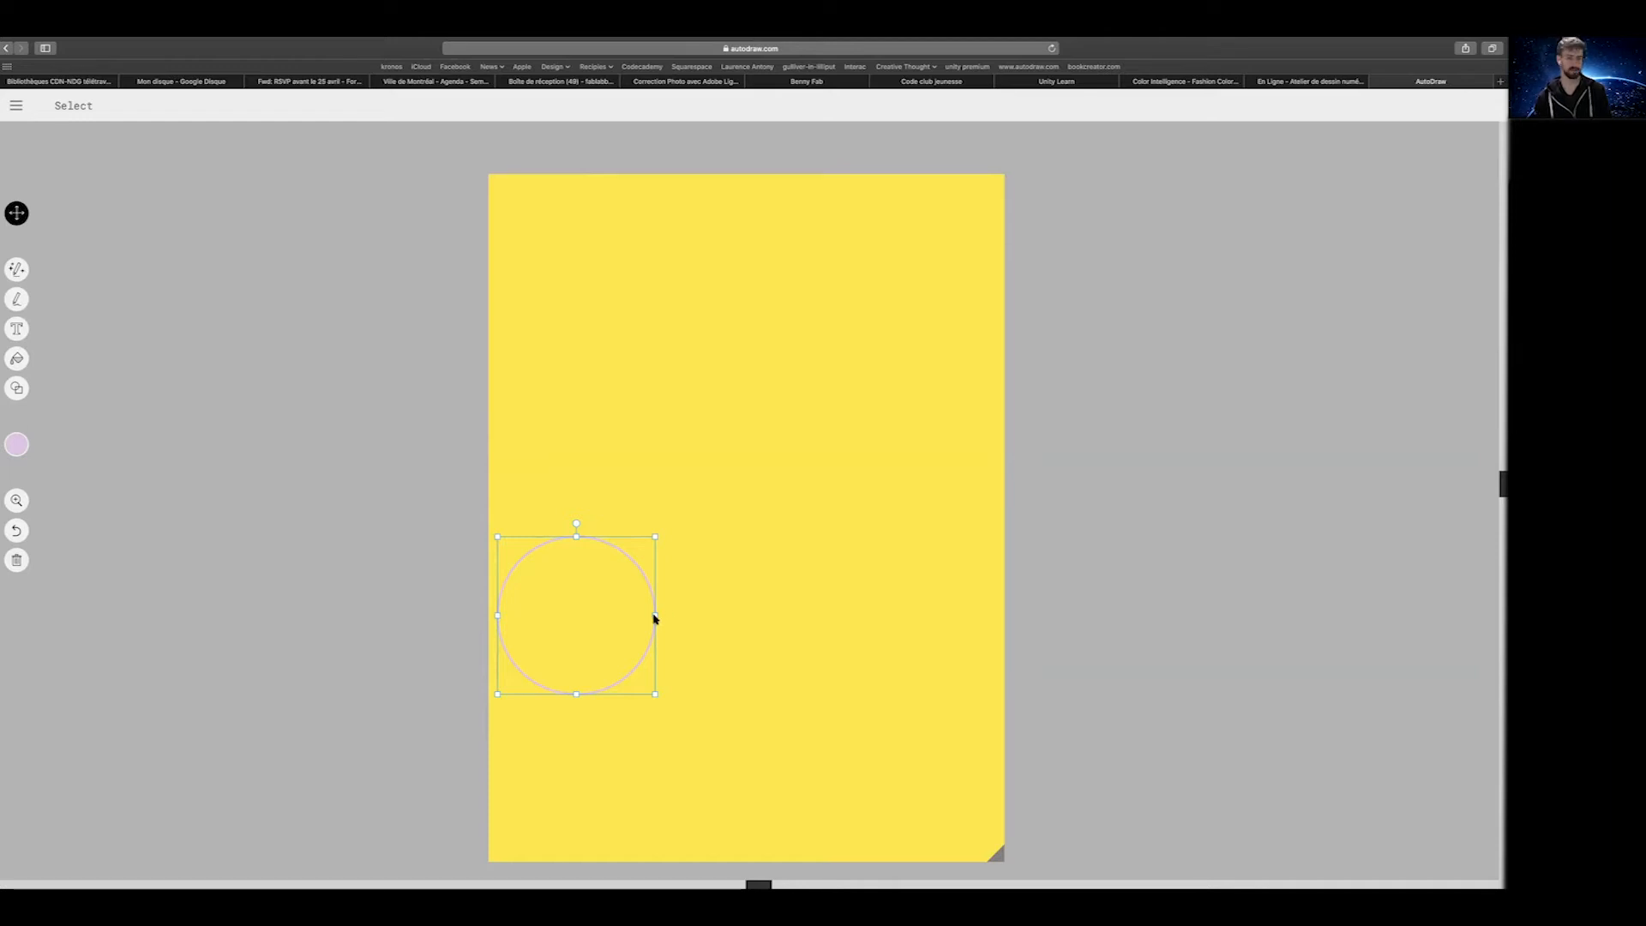
{"action": "mouse_move", "coordinate": [655, 617]}
{"action": "left_mouse_down"}
{"action": "mouse_move", "coordinate": [621, 617]}
{"action": "mouse_move", "coordinate": [635, 619]}
{"action": "left_mouse_up"}
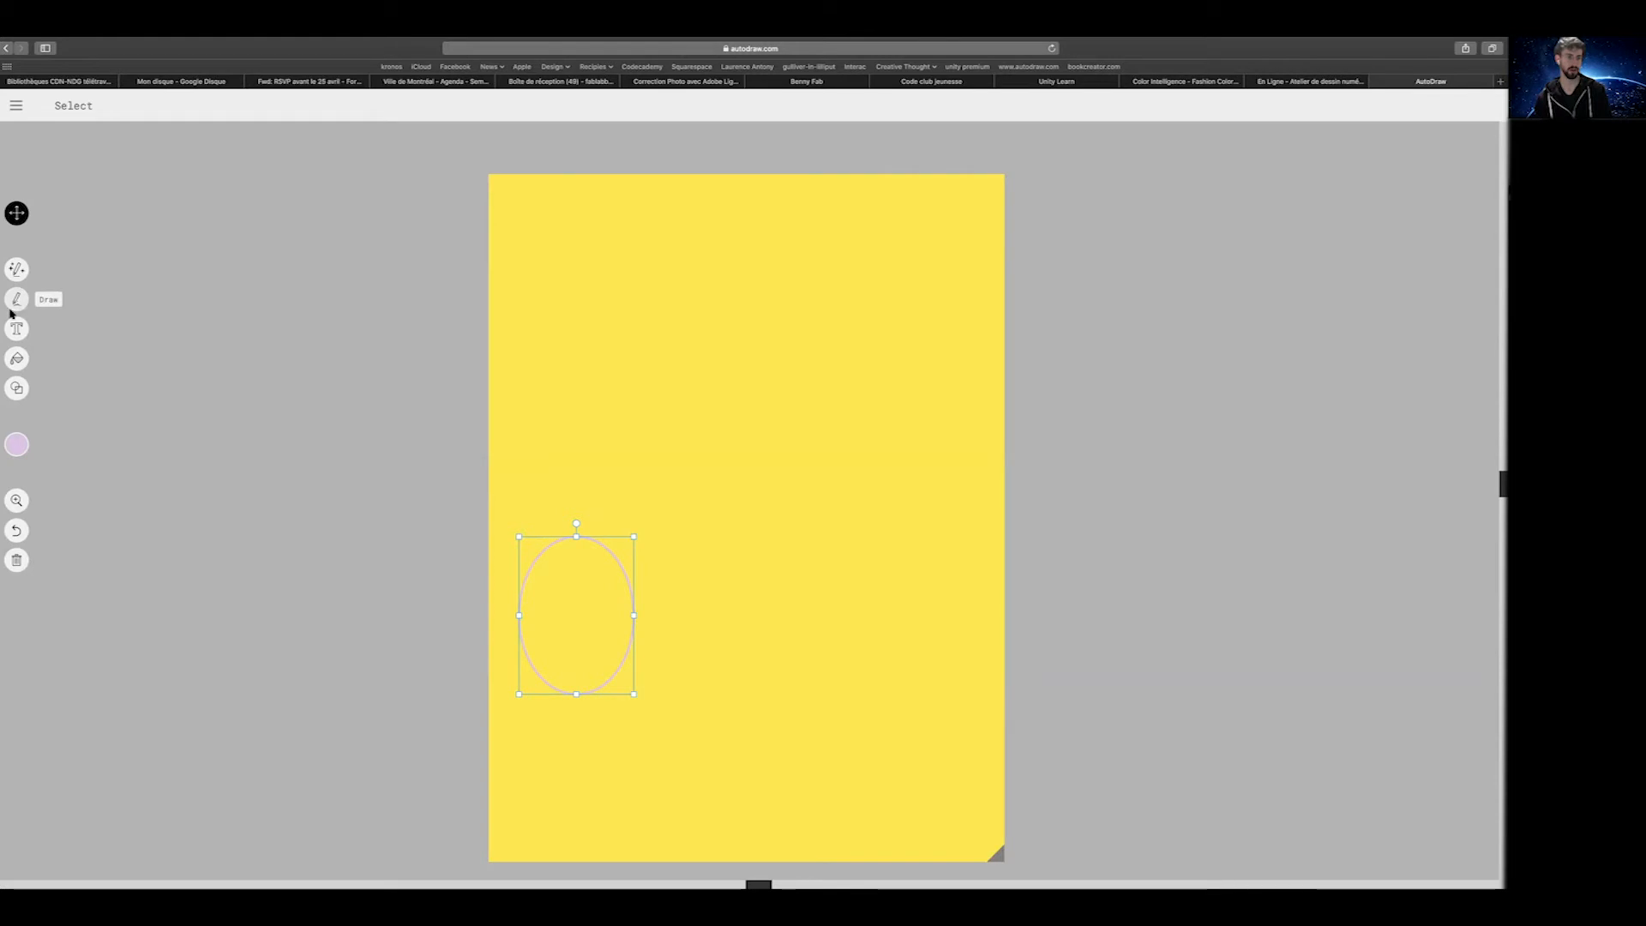
{"action": "left_click", "coordinate": [16, 359]}
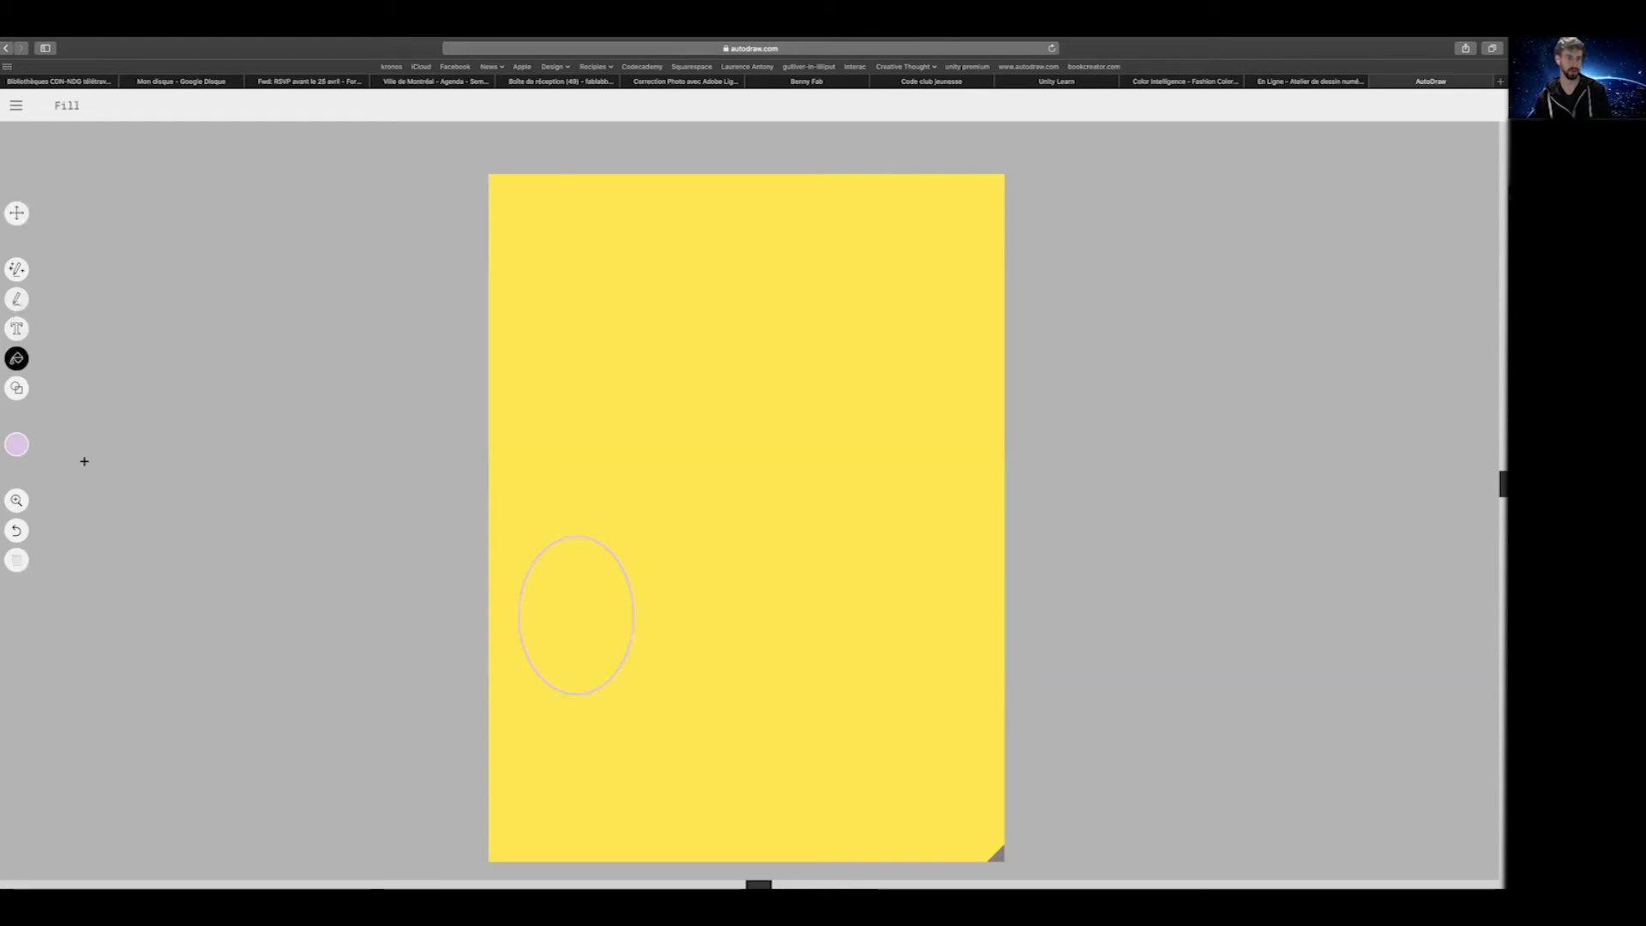
{"action": "left_click", "coordinate": [549, 612]}
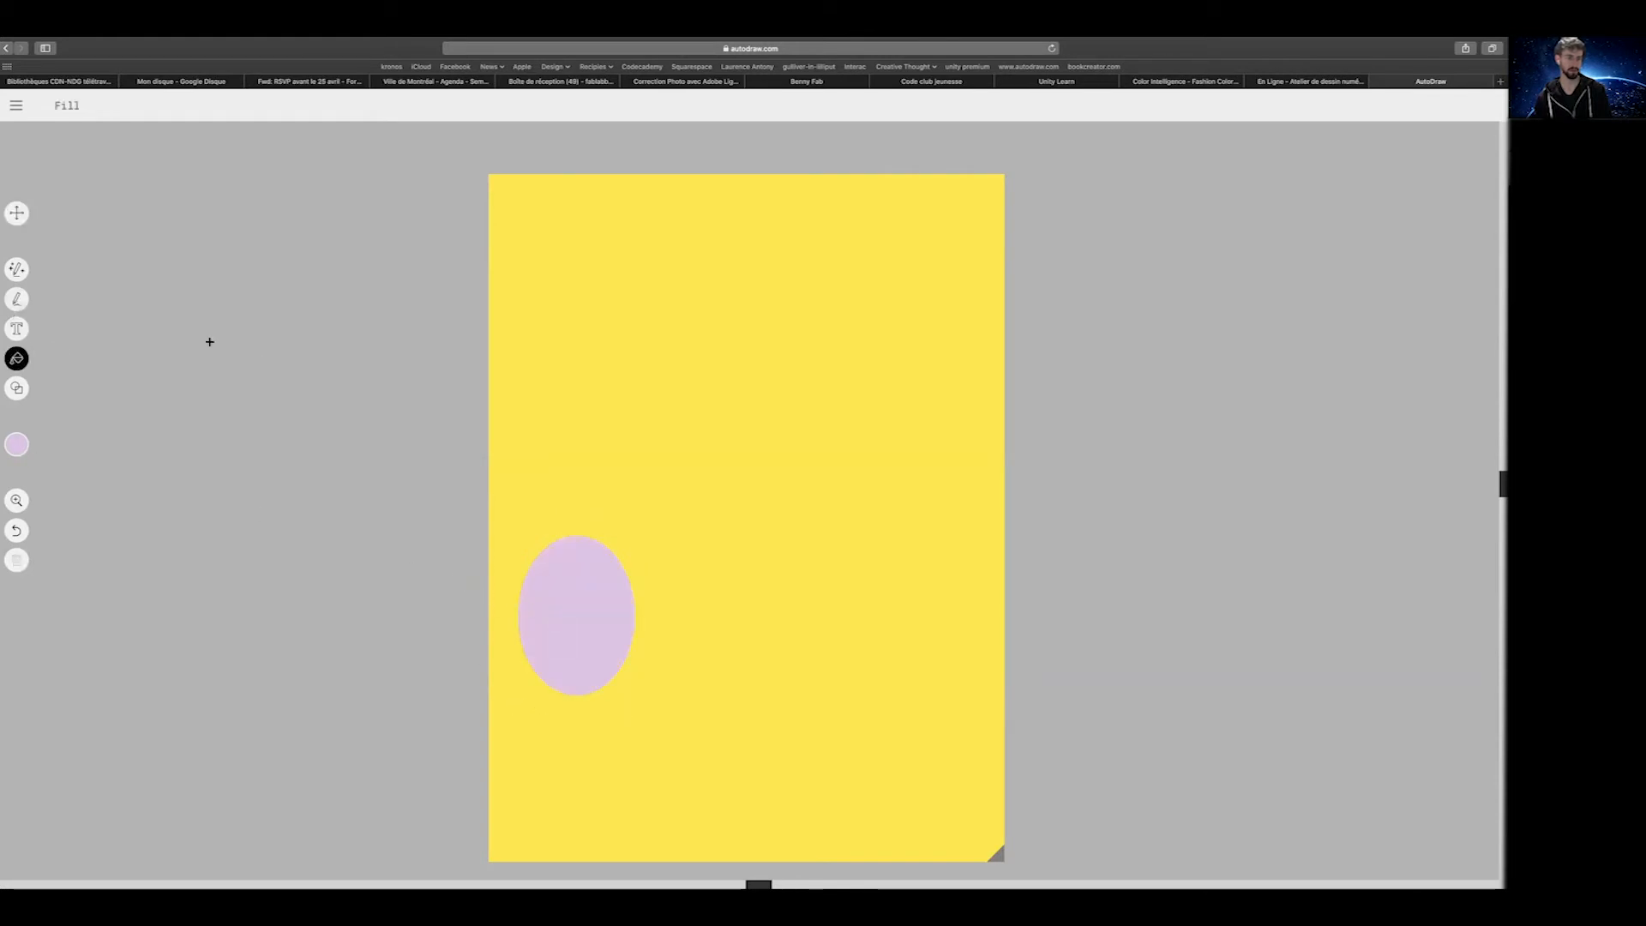
Try freehand Draw strokes with a medium and a thick brush above the egg, undoing each one
{"action": "left_click", "coordinate": [16, 300]}
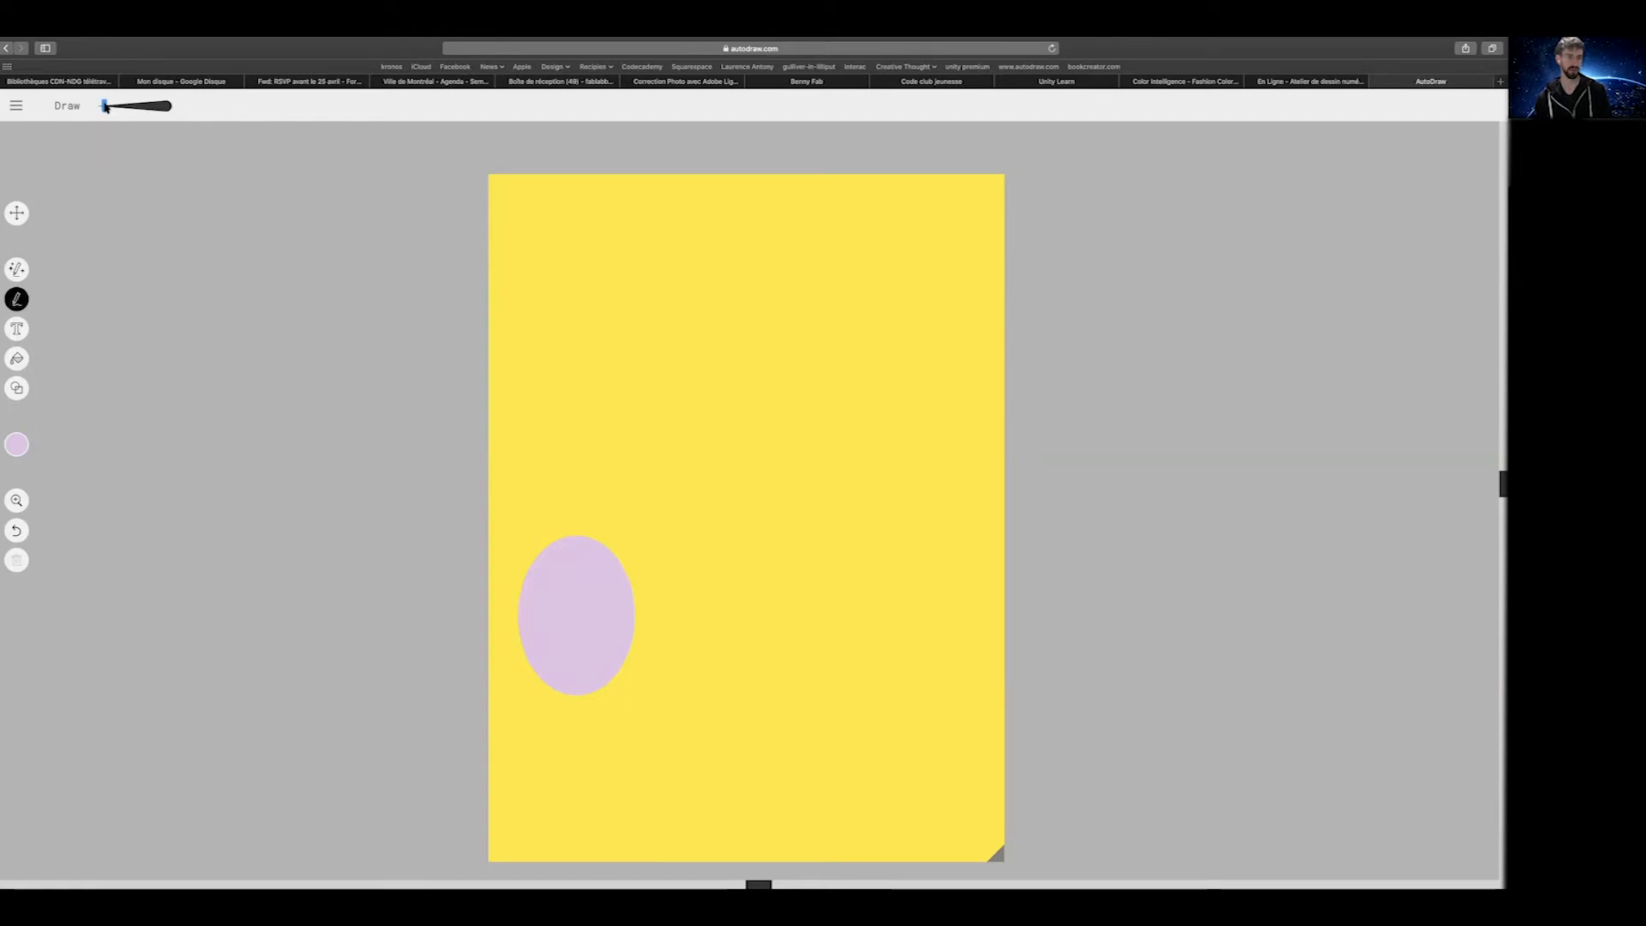
{"action": "left_click_drag", "start_coordinate": [108, 105], "coordinate": [127, 106]}
{"action": "left_click_drag", "start_coordinate": [514, 354], "coordinate": [592, 361]}
{"action": "key", "text": "ctrl+z"}
{"action": "left_click", "coordinate": [161, 109]}
{"action": "left_click_drag", "start_coordinate": [523, 294], "coordinate": [647, 323]}
{"action": "key", "text": "super+z"}
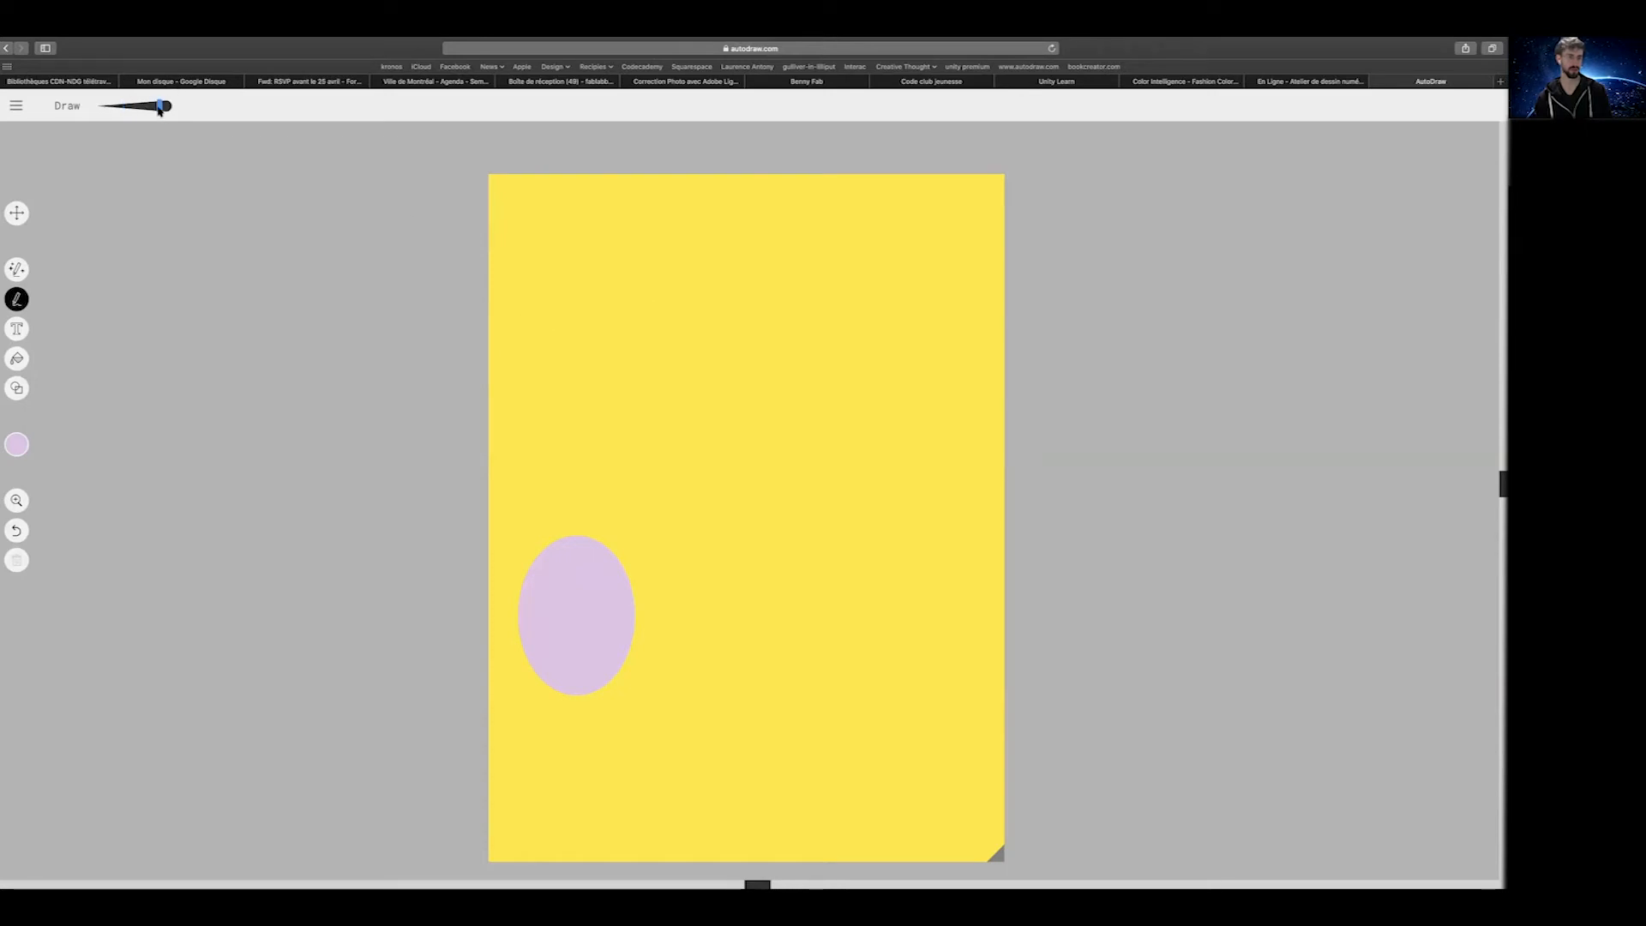
Draw a turquoise zigzag stripe across the middle of the egg with a fairly thin brush
{"action": "left_click", "coordinate": [122, 106]}
{"action": "left_click", "coordinate": [16, 452]}
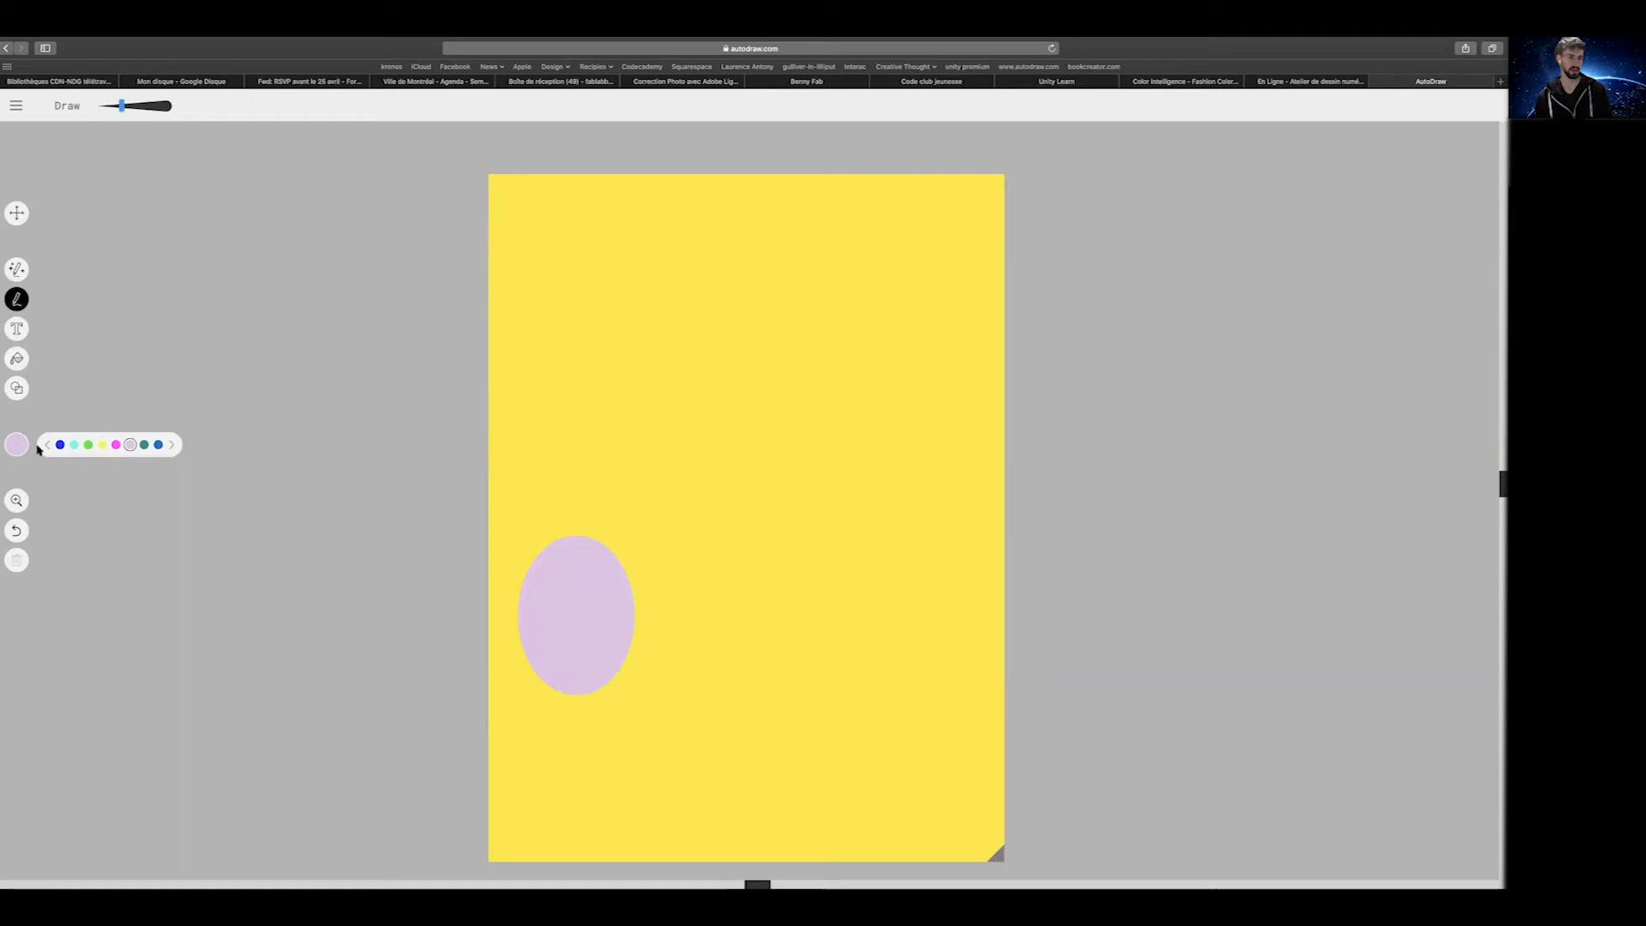
{"action": "left_click", "coordinate": [74, 445]}
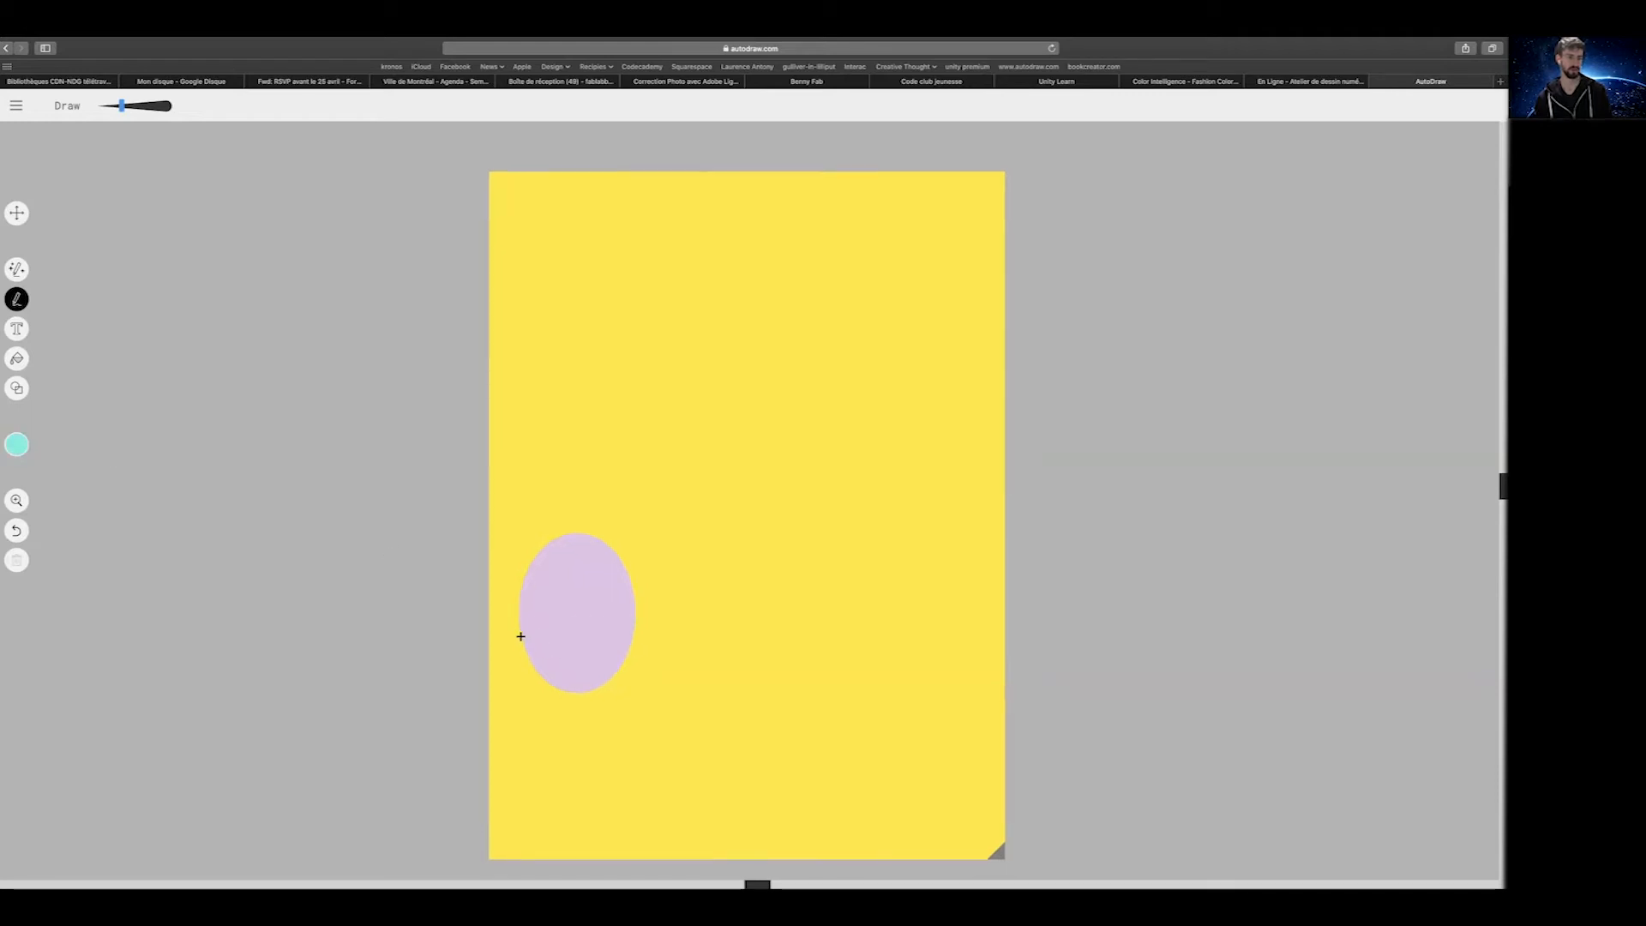
{"action": "left_click_drag", "start_coordinate": [517, 635], "coordinate": [634, 628]}
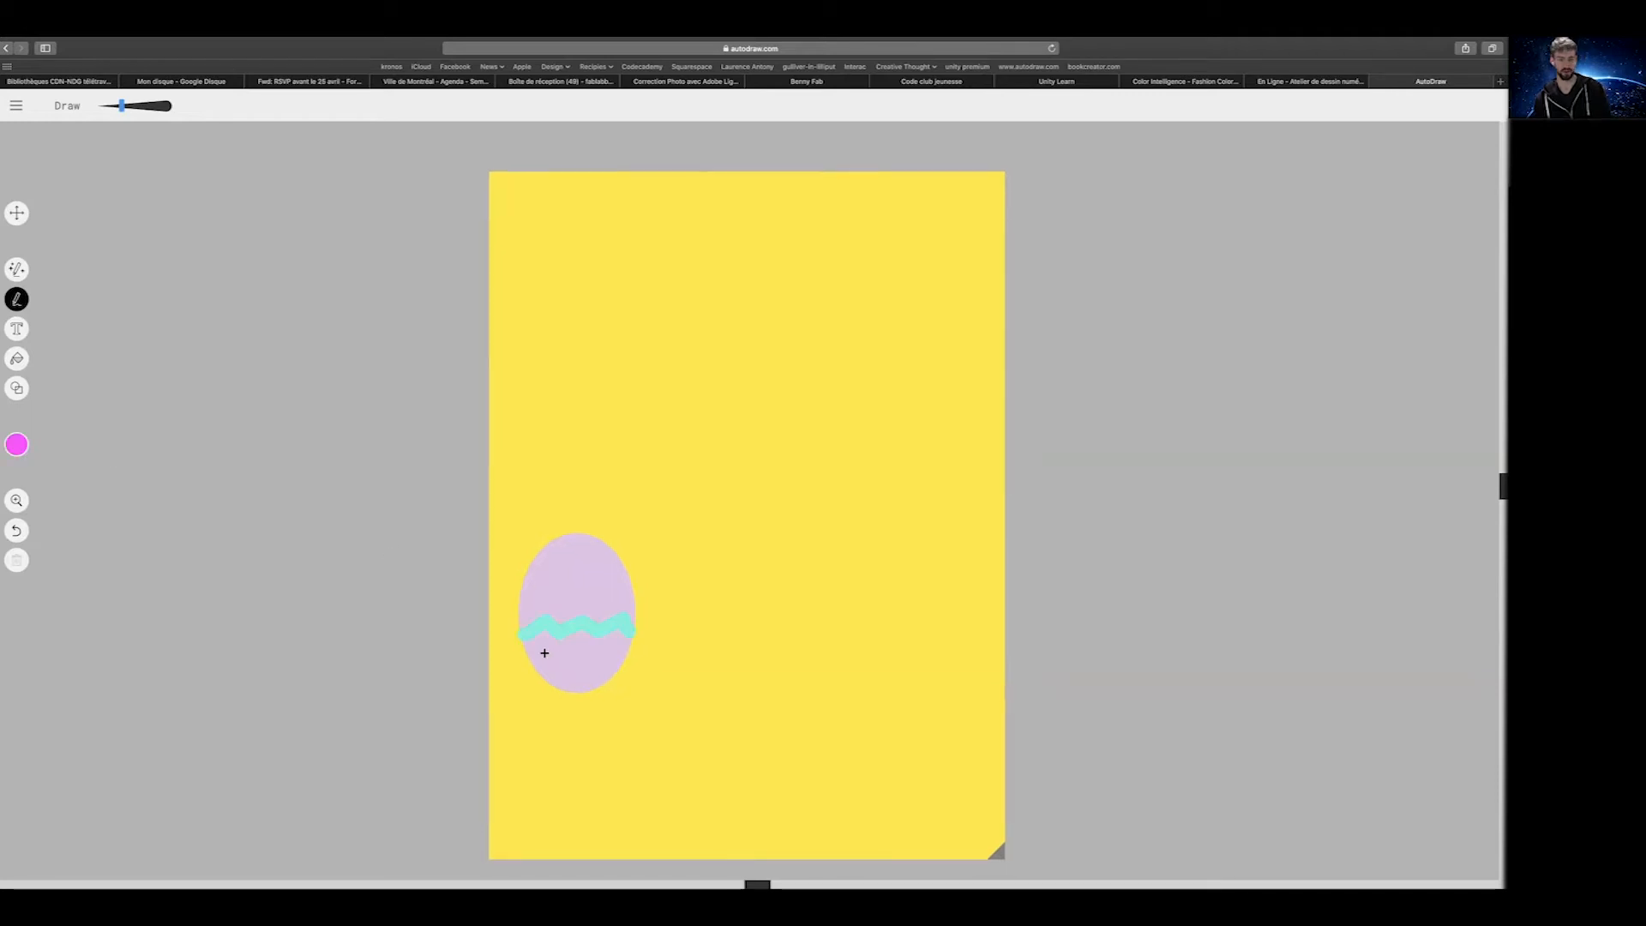
{"action": "left_click", "coordinate": [18, 451]}
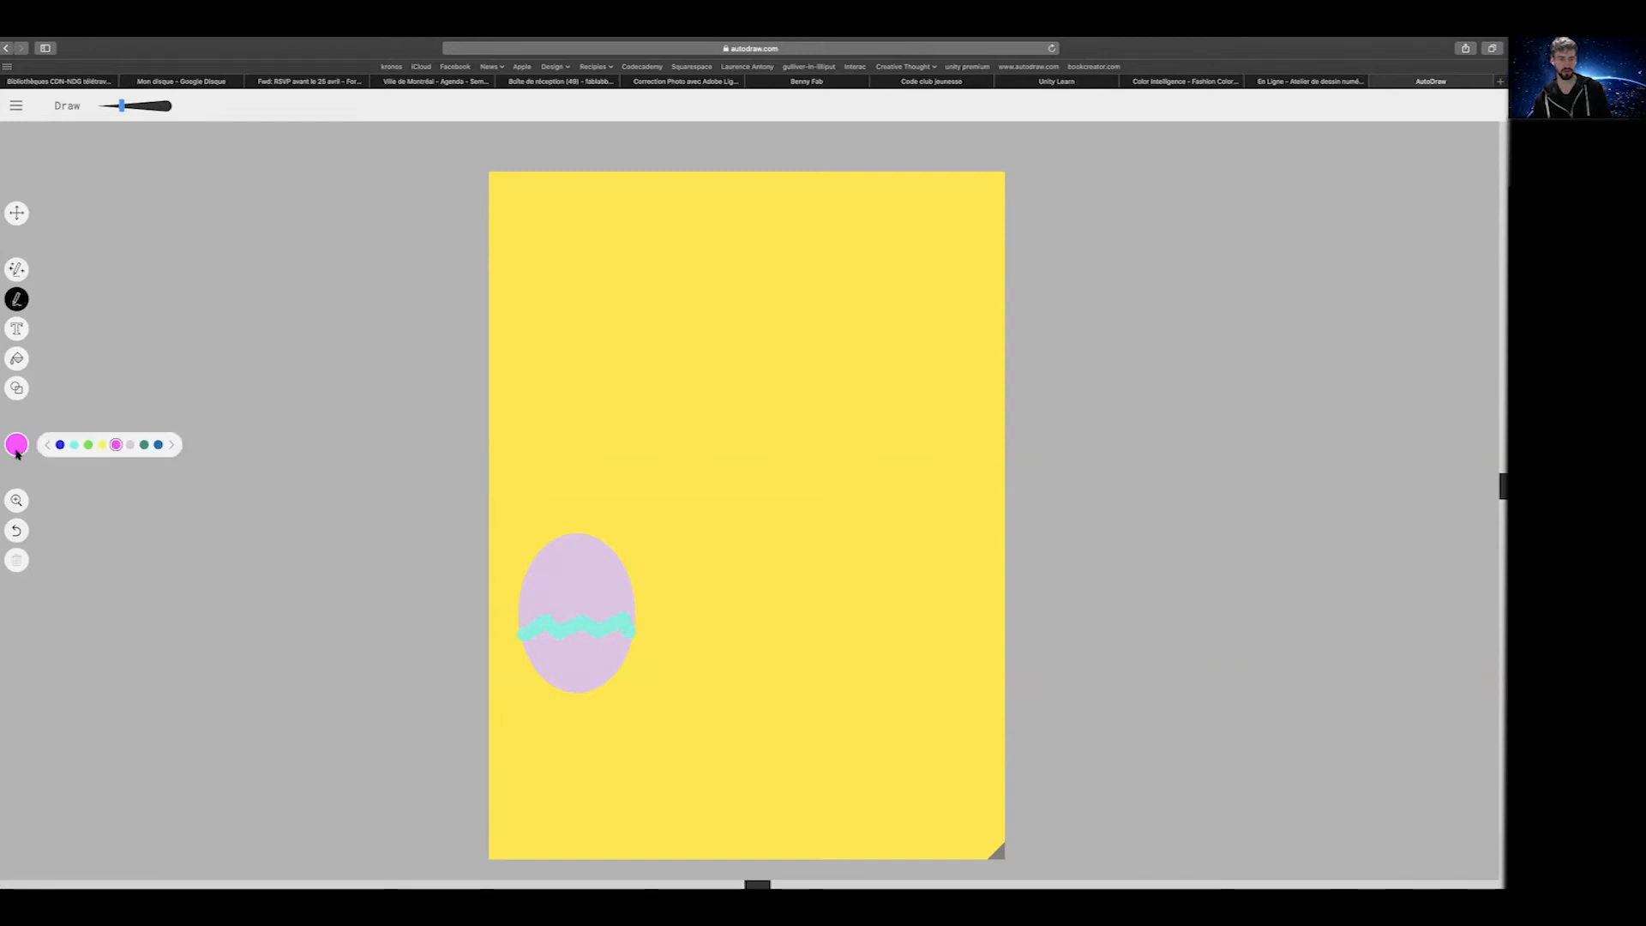
{"action": "left_click", "coordinate": [548, 655]}
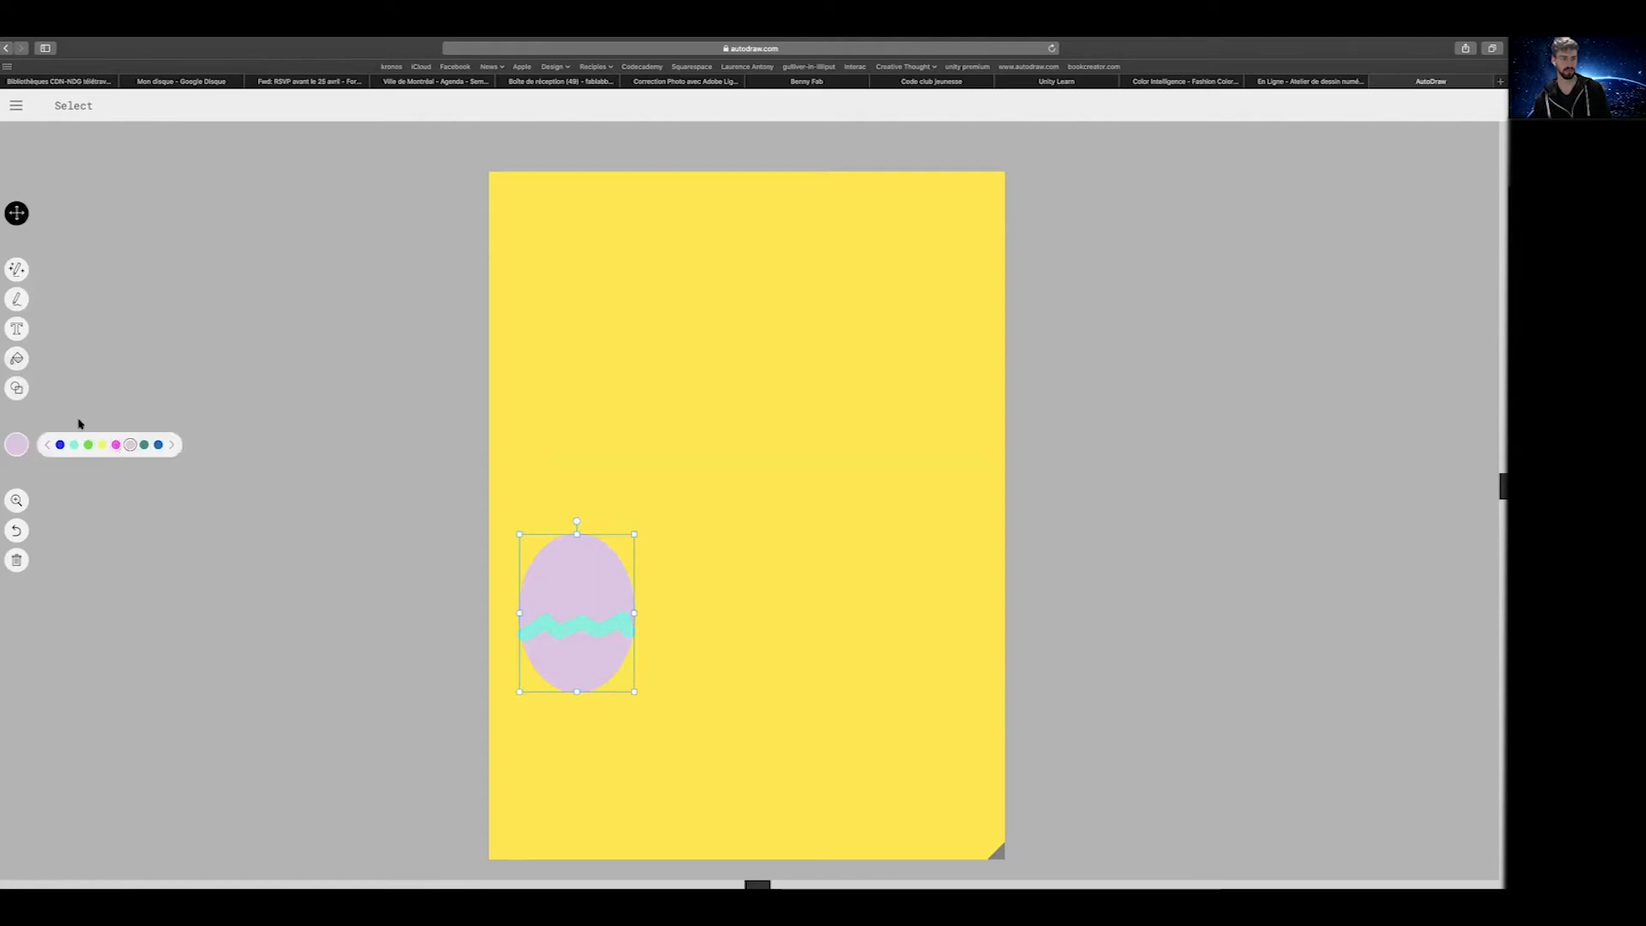
{"action": "left_click", "coordinate": [17, 306]}
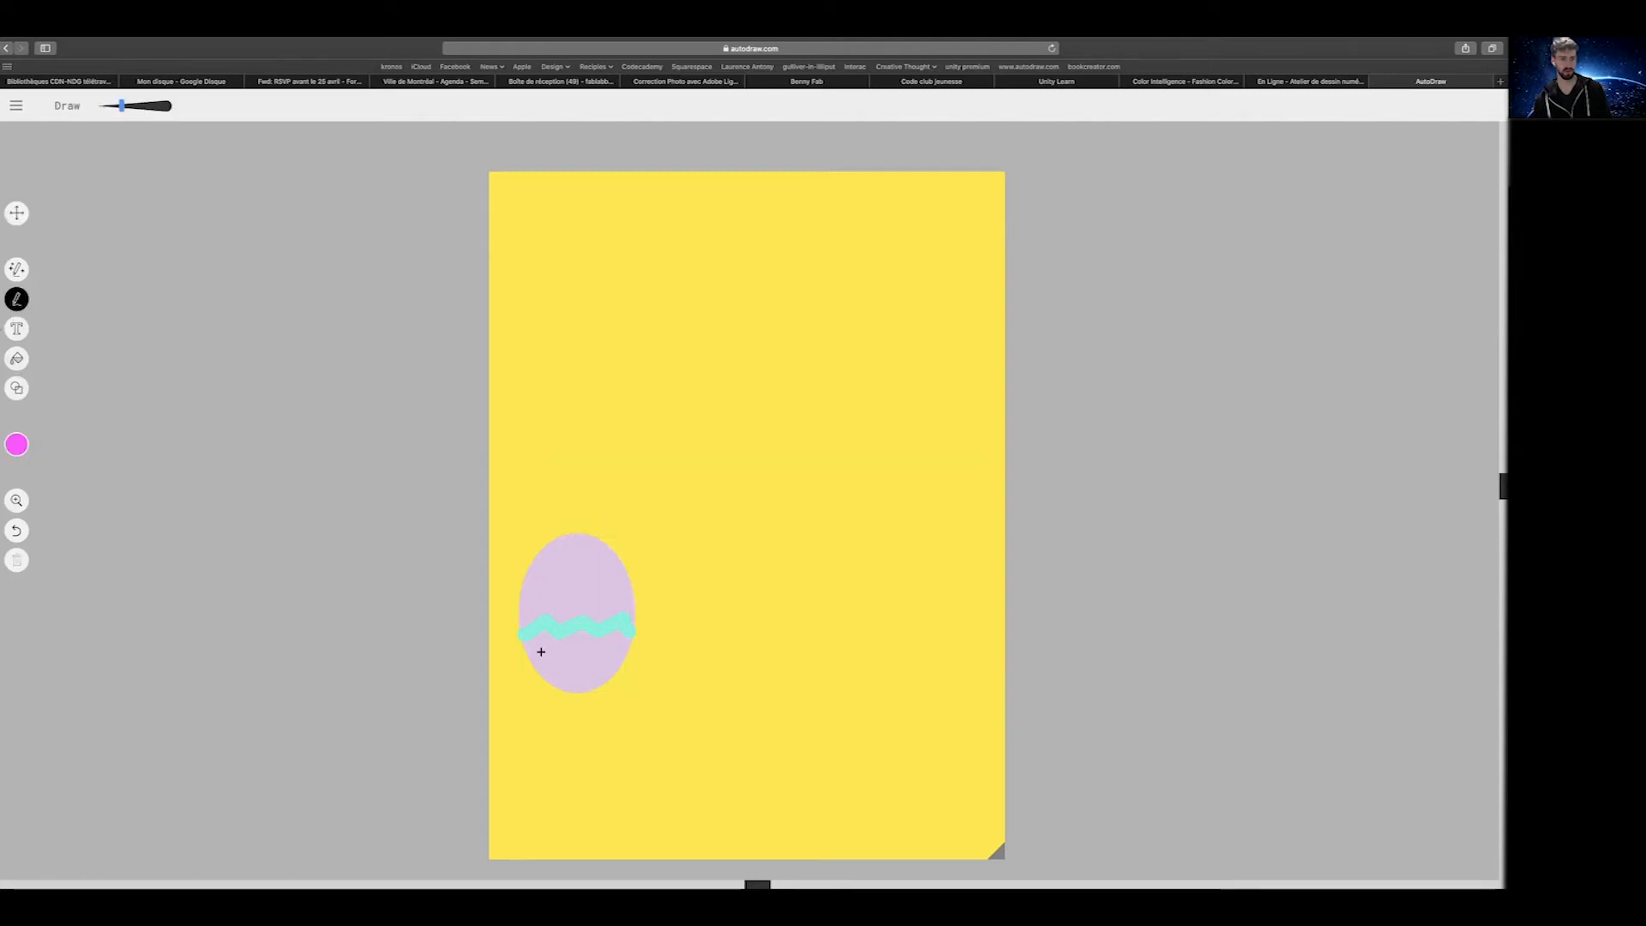
{"action": "left_click", "coordinate": [540, 655]}
{"action": "mouse_move", "coordinate": [16, 444]}
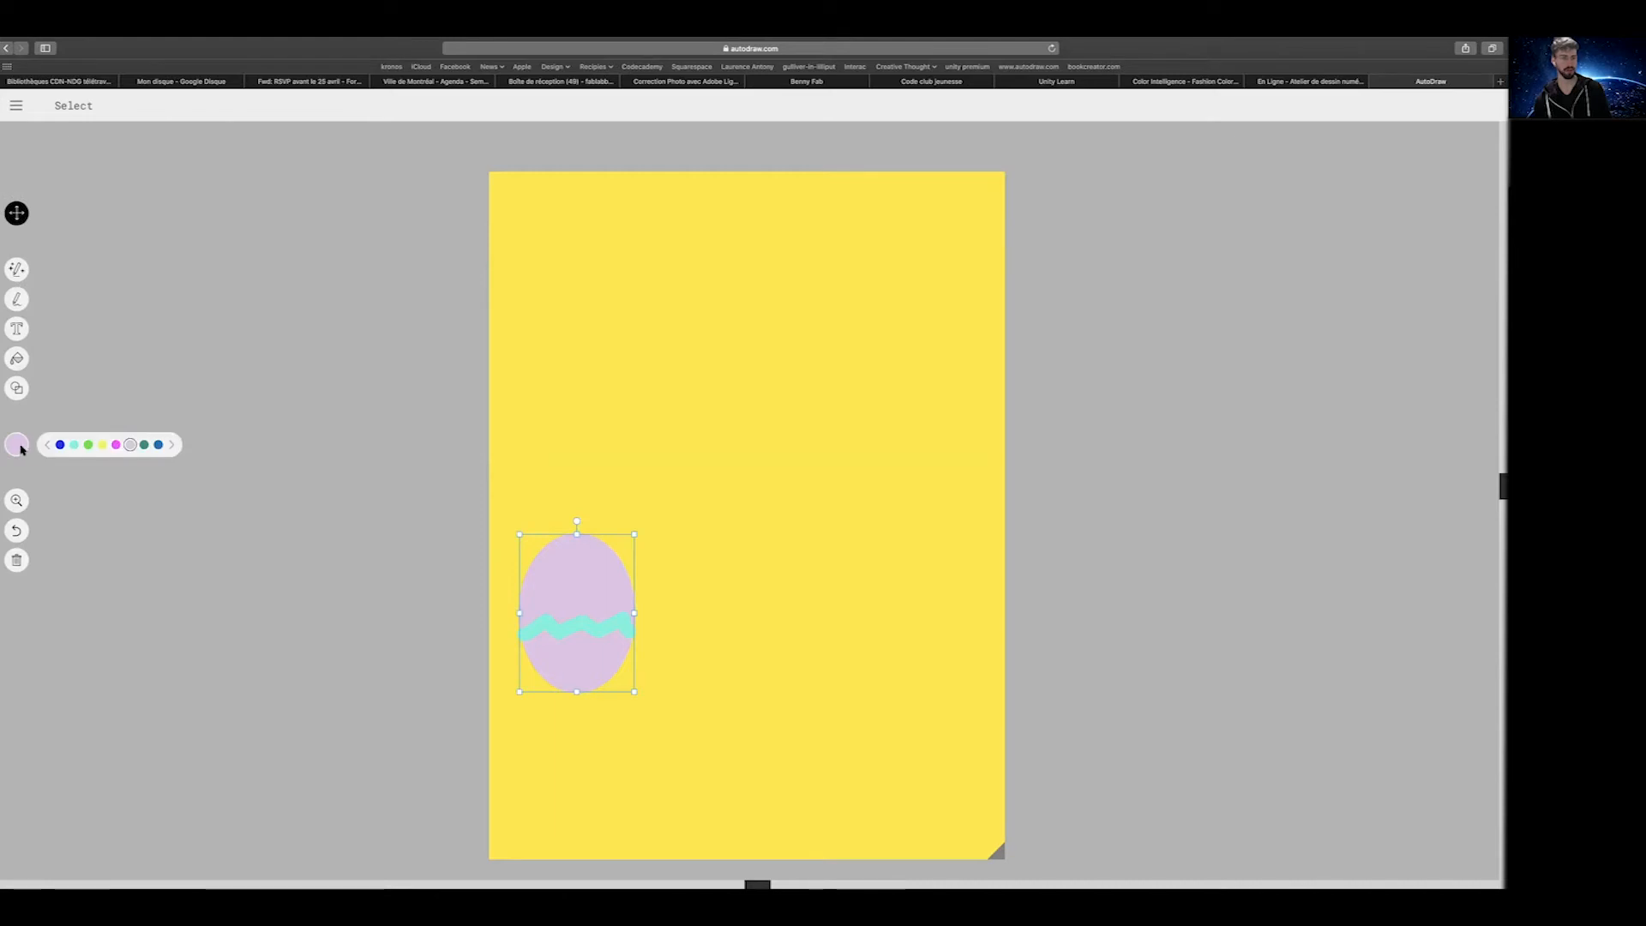
Paint magenta dots on the egg with the Draw tool, three below the turquoise zigzag and four above it
{"action": "left_click", "coordinate": [17, 298]}
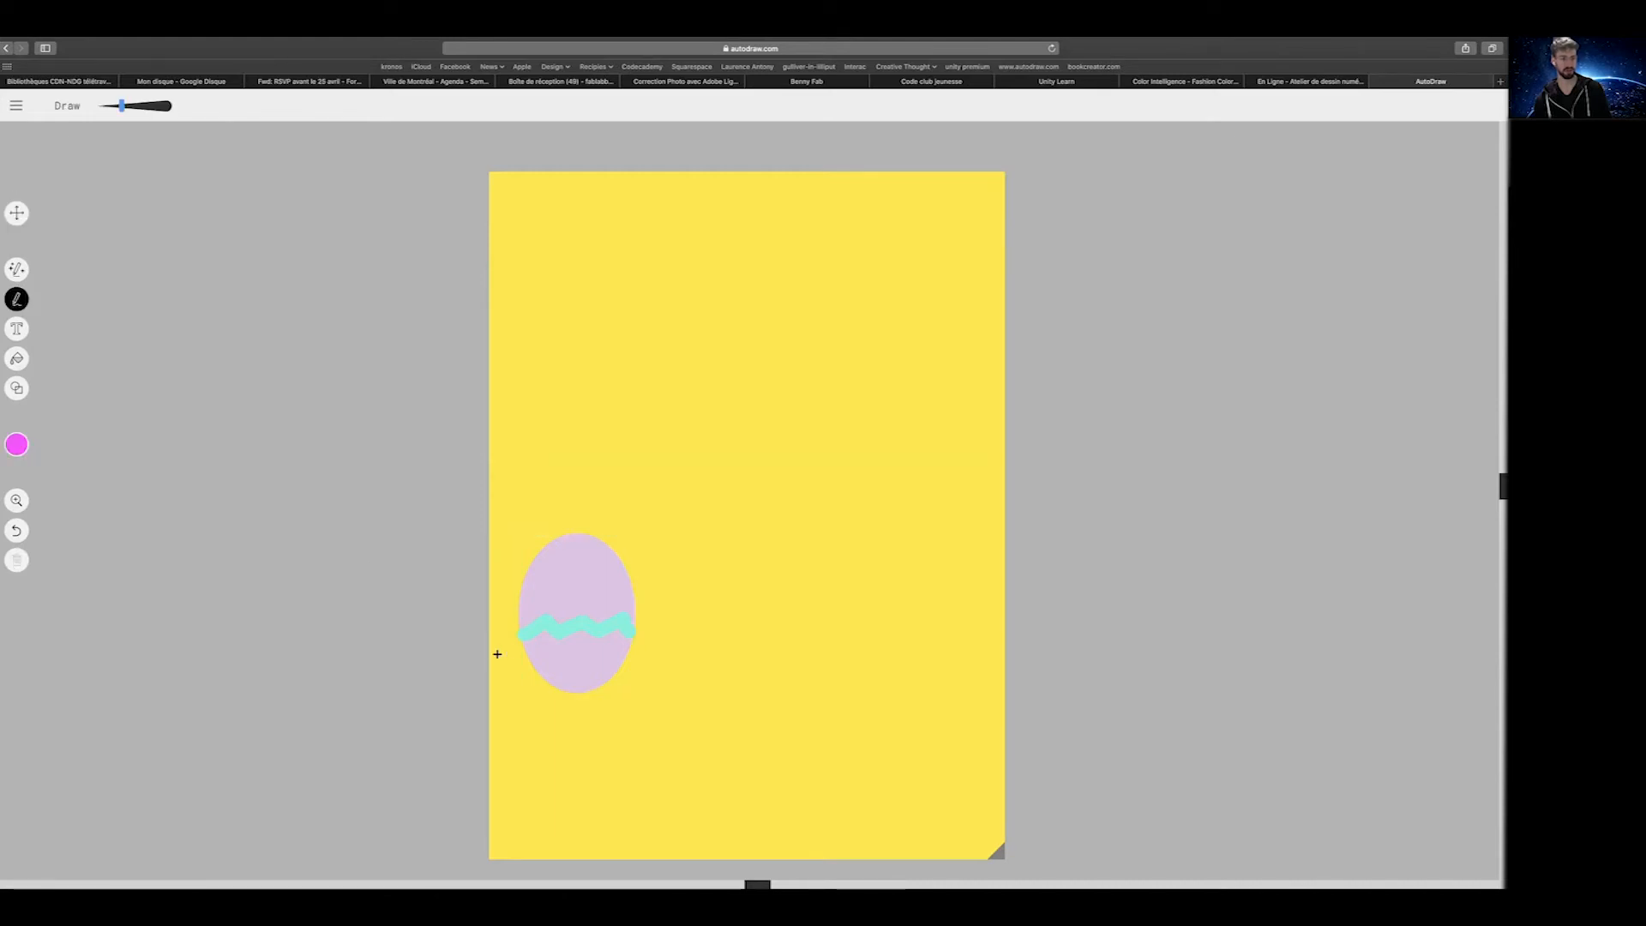
{"action": "left_click", "coordinate": [539, 651]}
{"action": "left_click", "coordinate": [576, 646]}
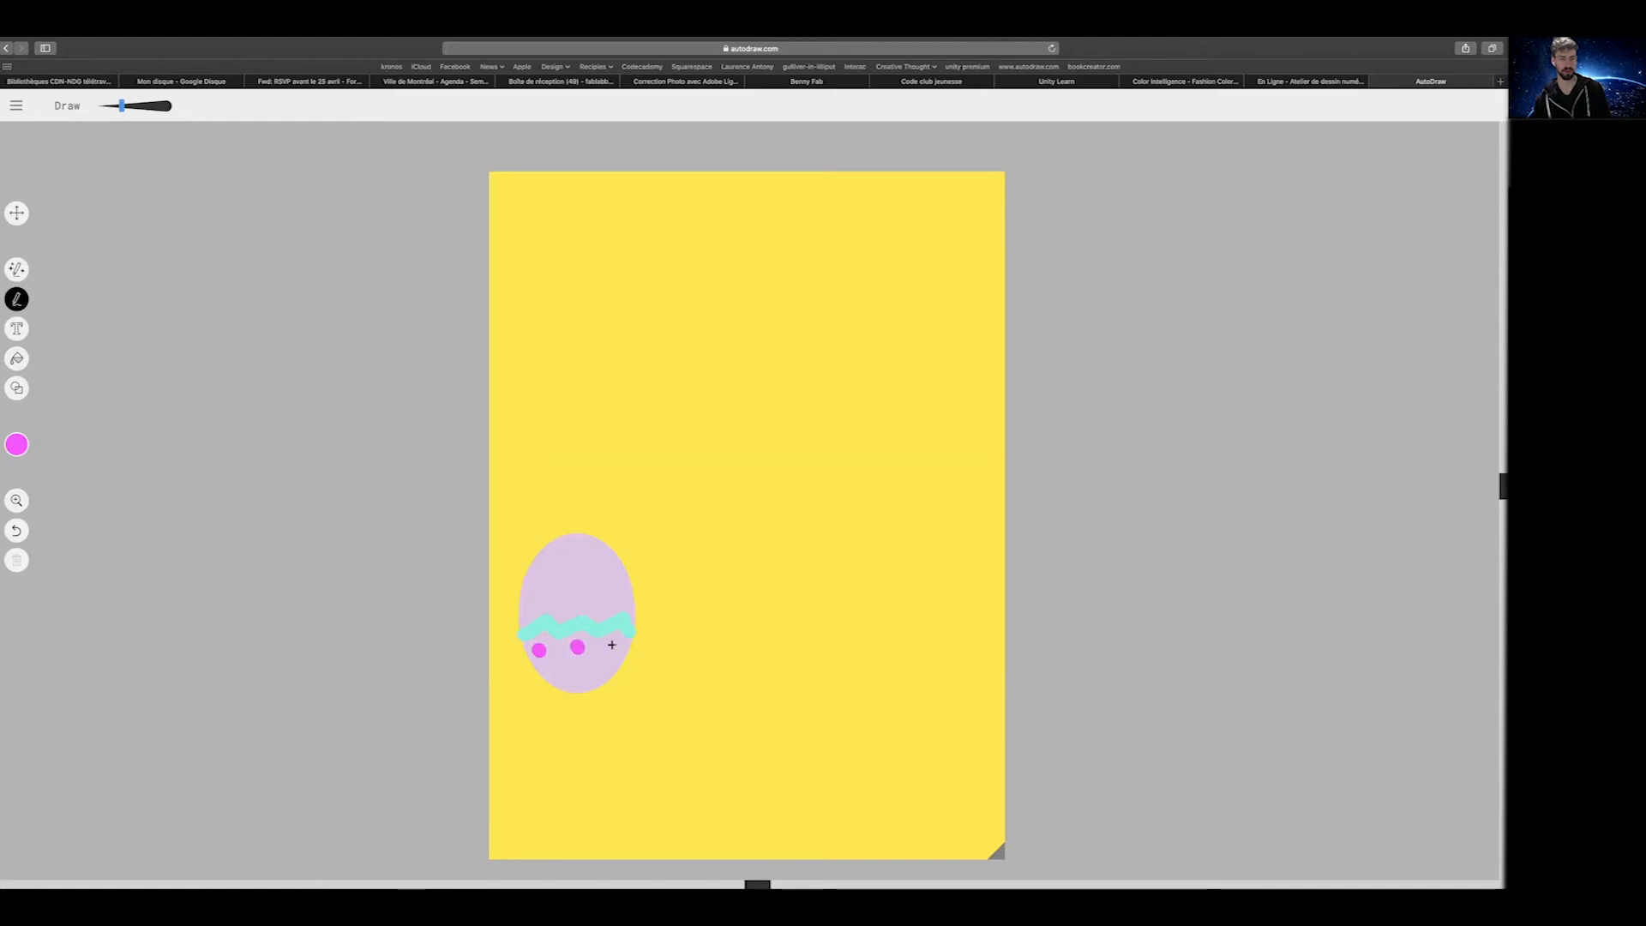
{"action": "left_click", "coordinate": [612, 647]}
{"action": "left_click", "coordinate": [529, 600]}
{"action": "left_click", "coordinate": [562, 594]}
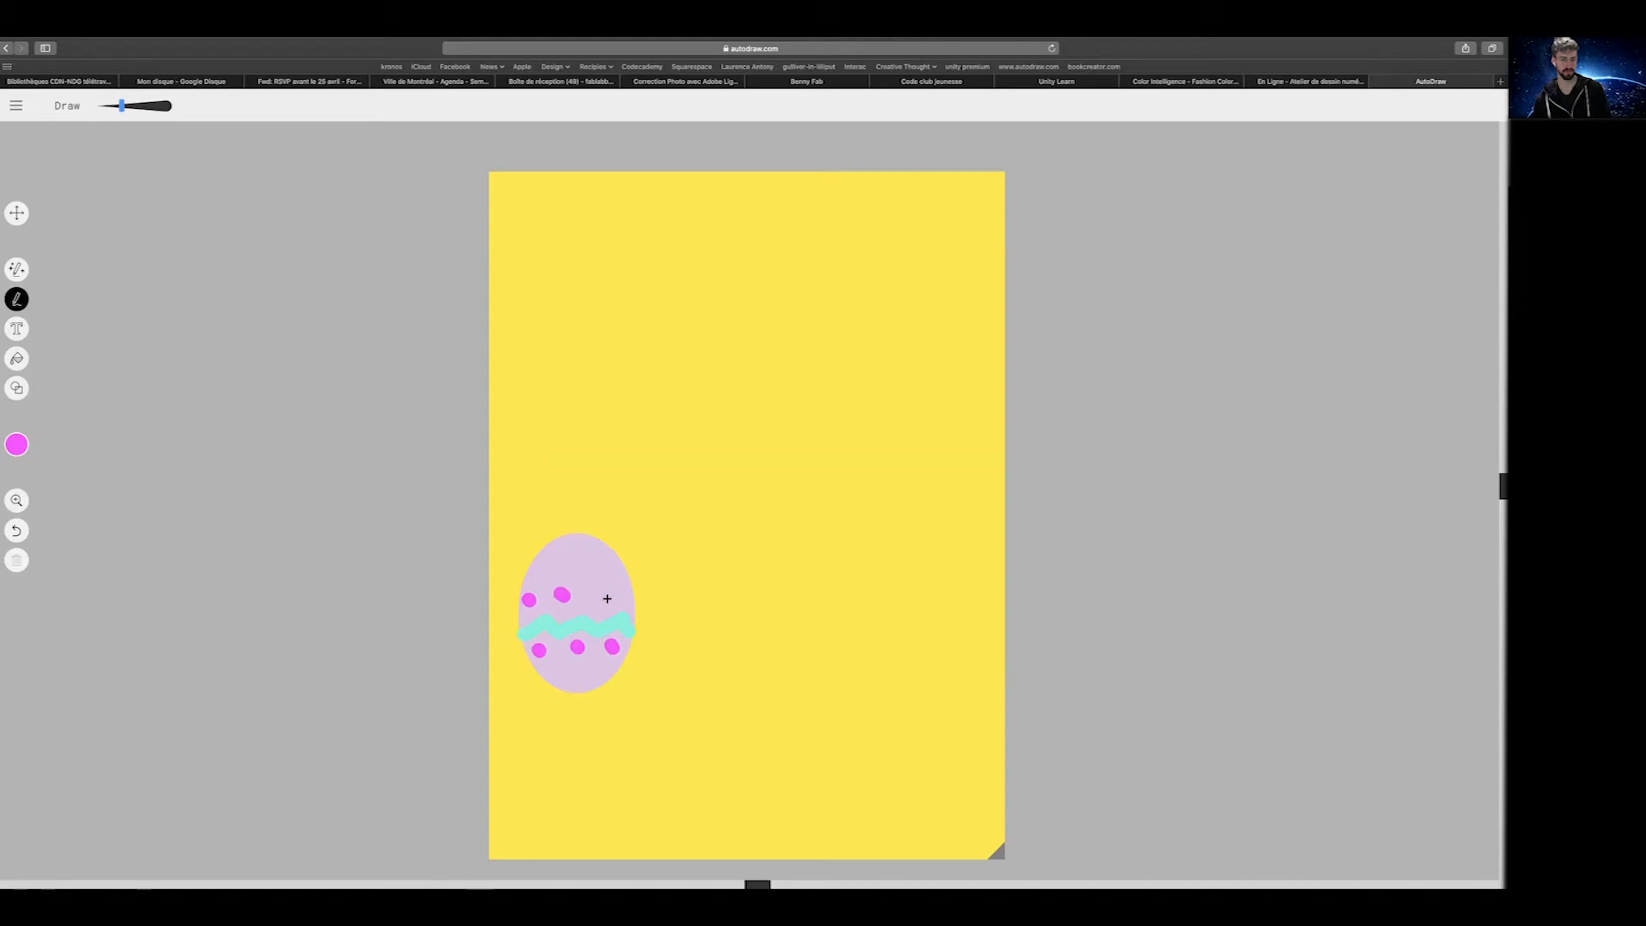
{"action": "left_click", "coordinate": [601, 599]}
{"action": "left_click", "coordinate": [626, 598]}
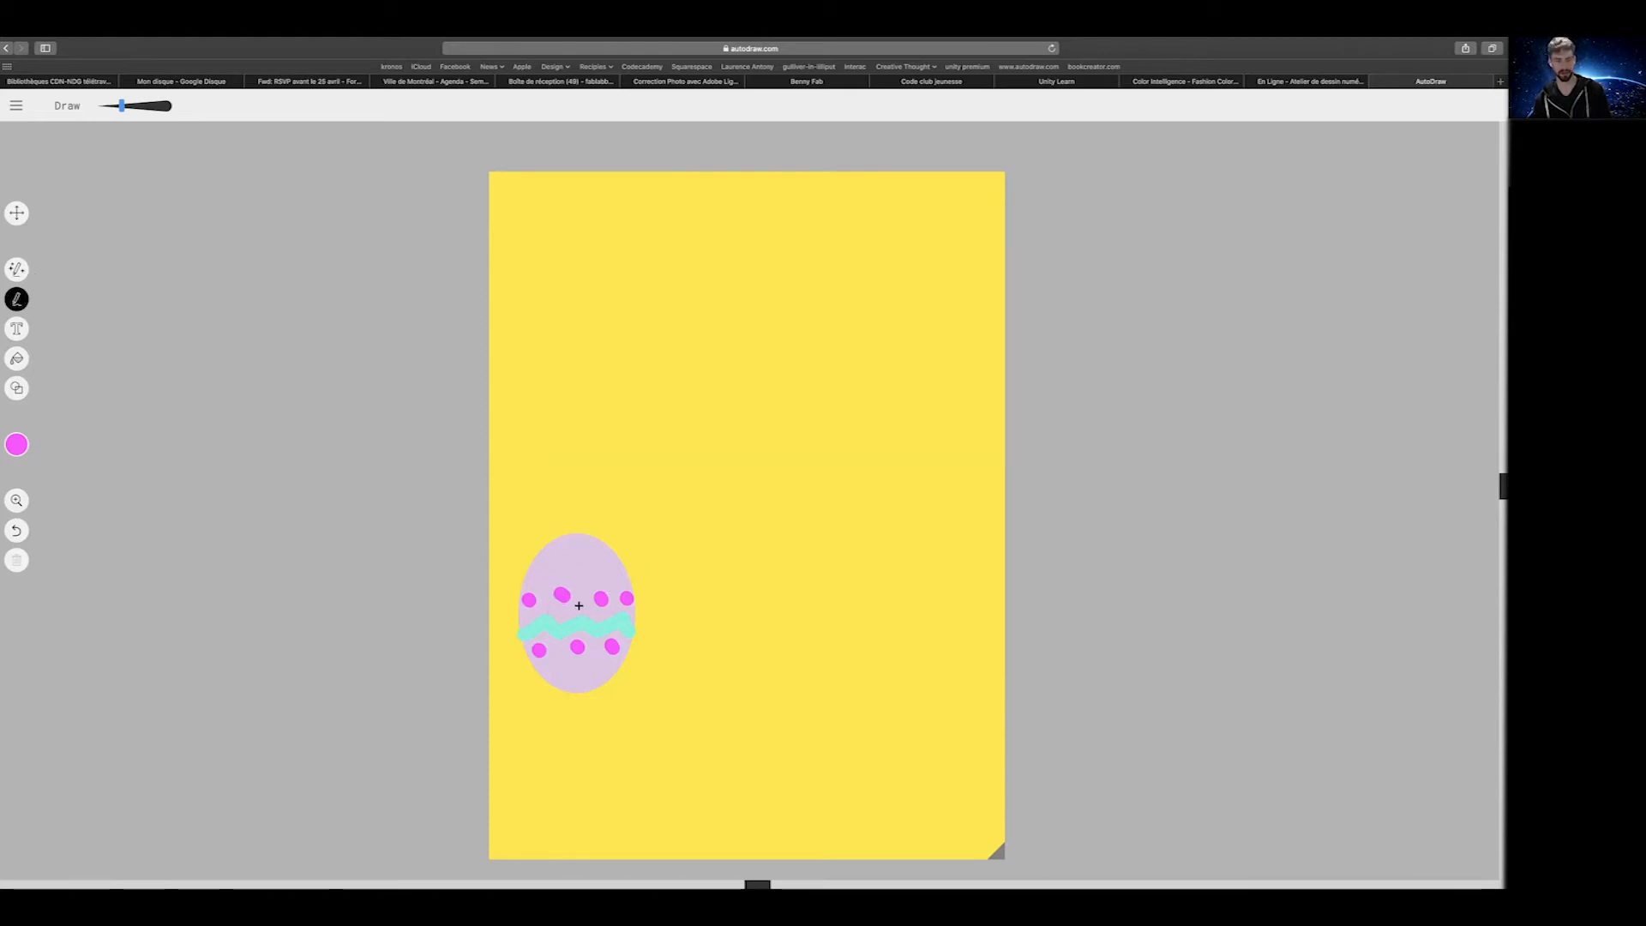
Try deleting the four magenta dots above the zigzag stripe one by one, and undo the deletions
{"action": "left_click", "coordinate": [16, 214]}
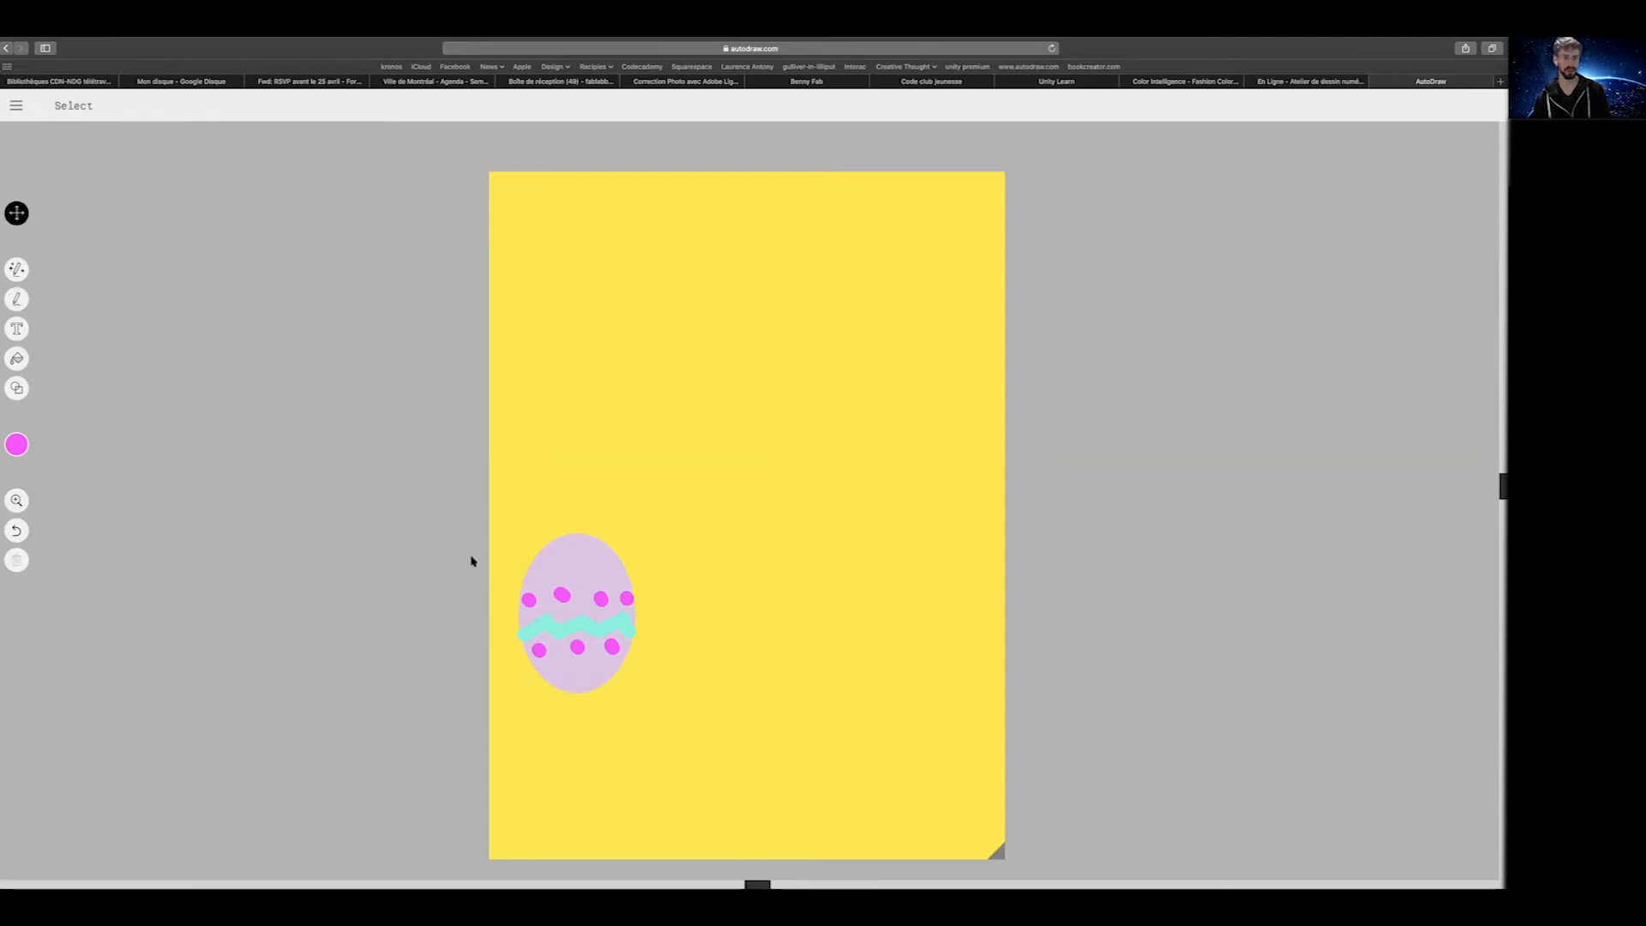
{"action": "key", "text": "Delete"}
{"action": "left_click", "coordinate": [561, 595]}
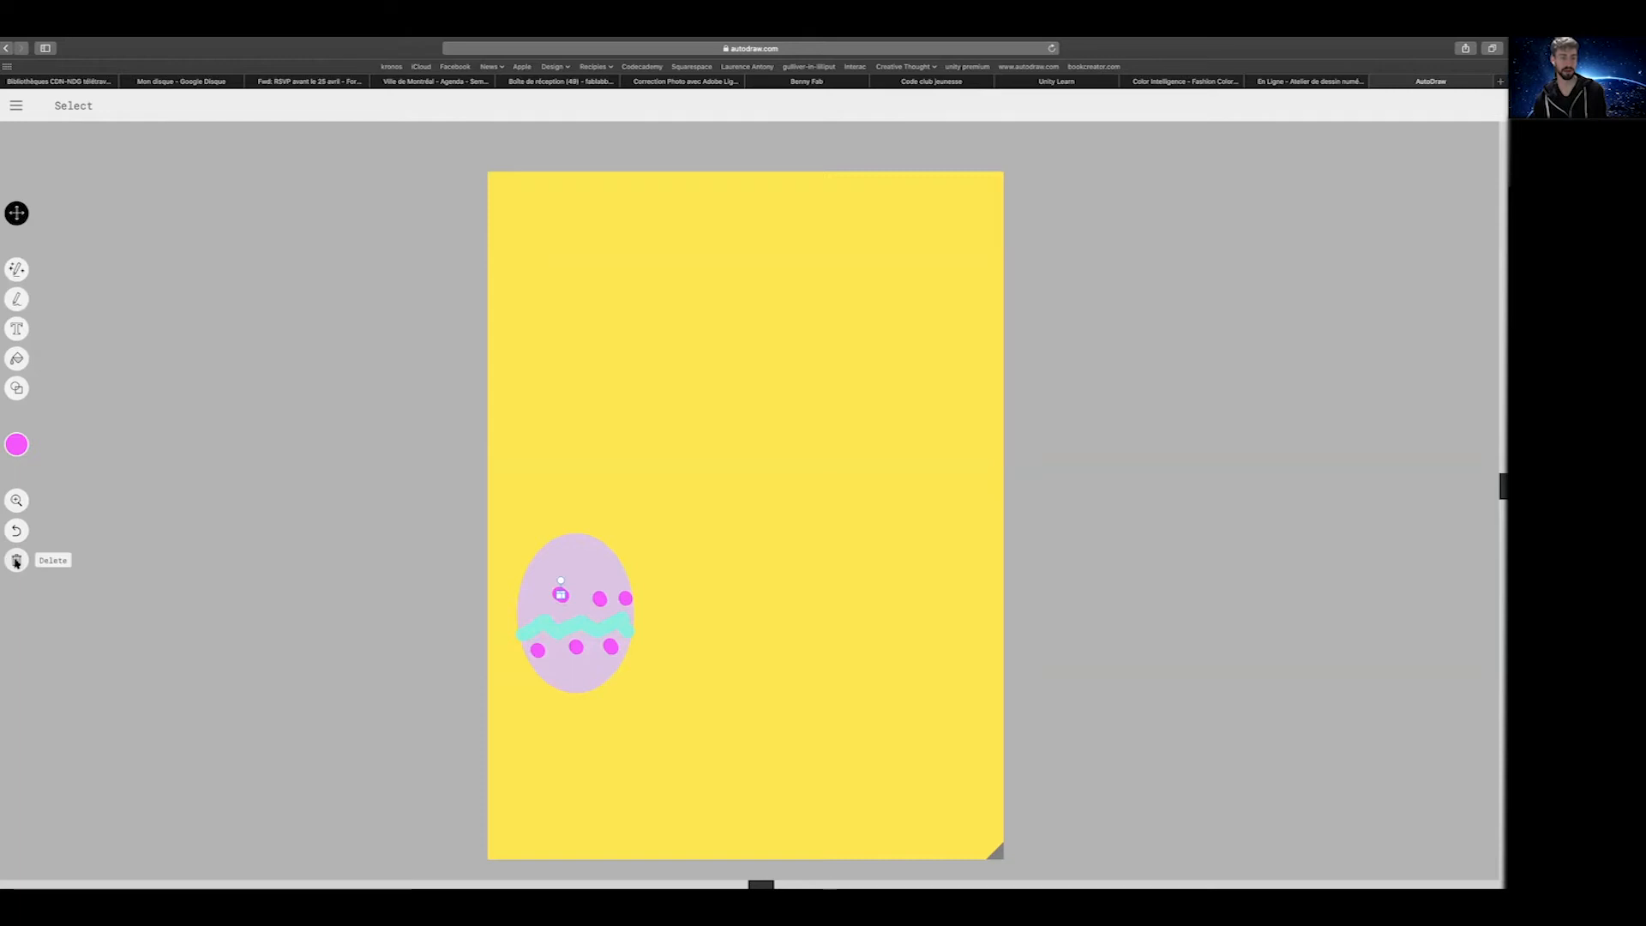
{"action": "left_click", "coordinate": [16, 560]}
{"action": "left_click", "coordinate": [599, 598]}
{"action": "key", "text": "BackSpace"}
{"action": "key", "text": "super+z"}
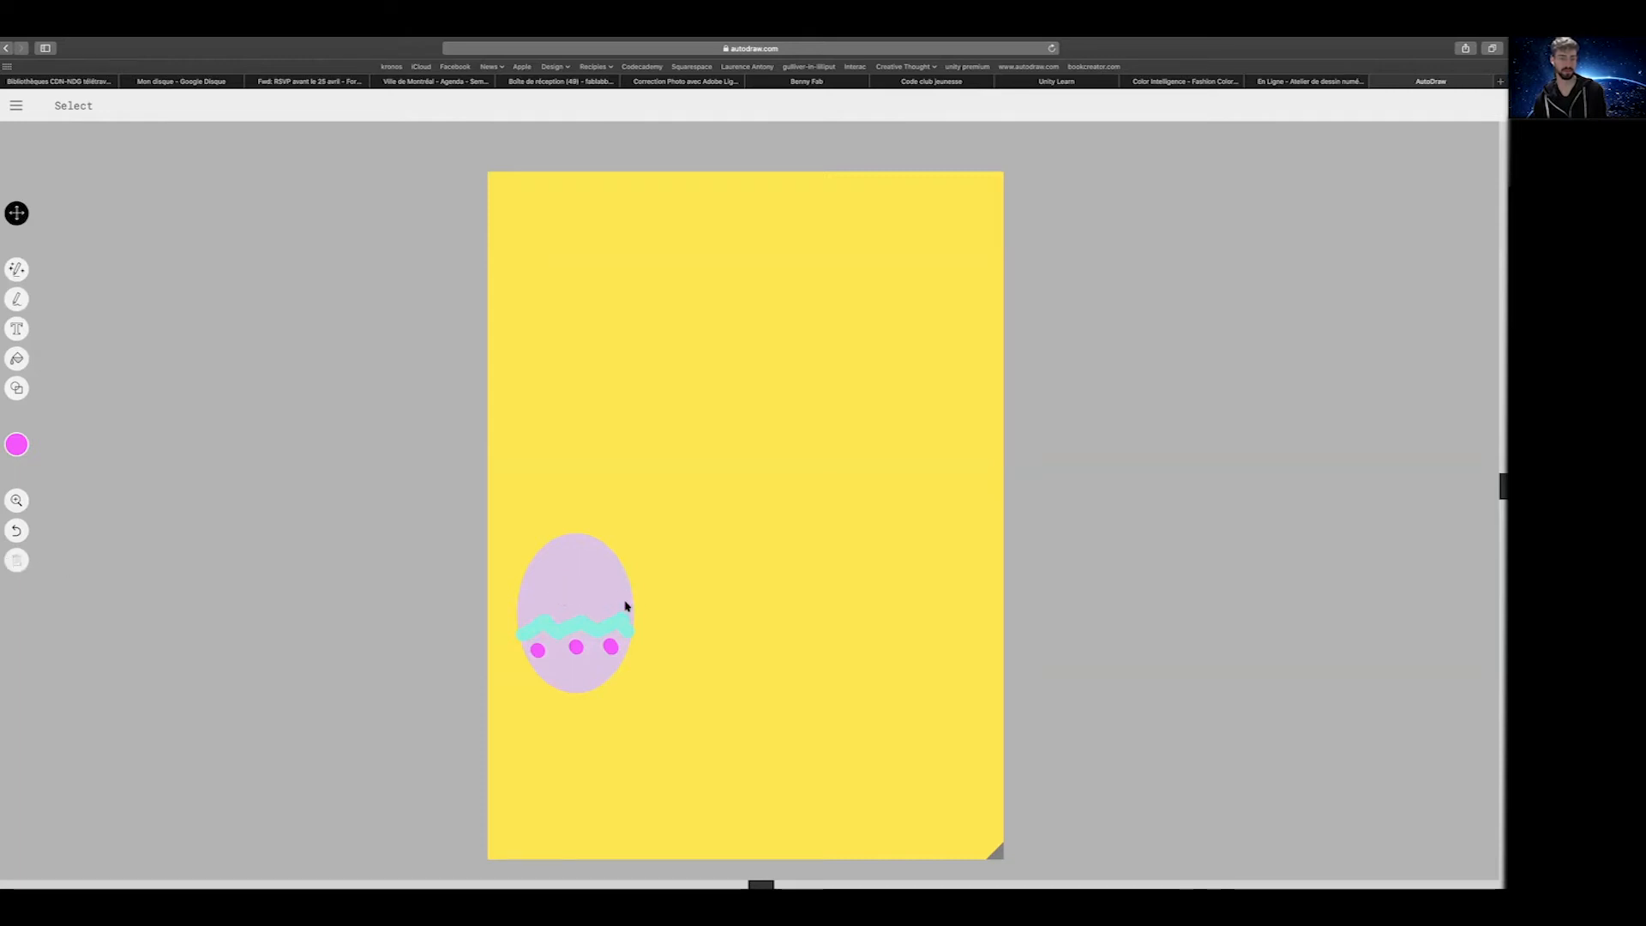
{"action": "key", "text": "super+z"}
{"action": "key", "text": "super+z"}
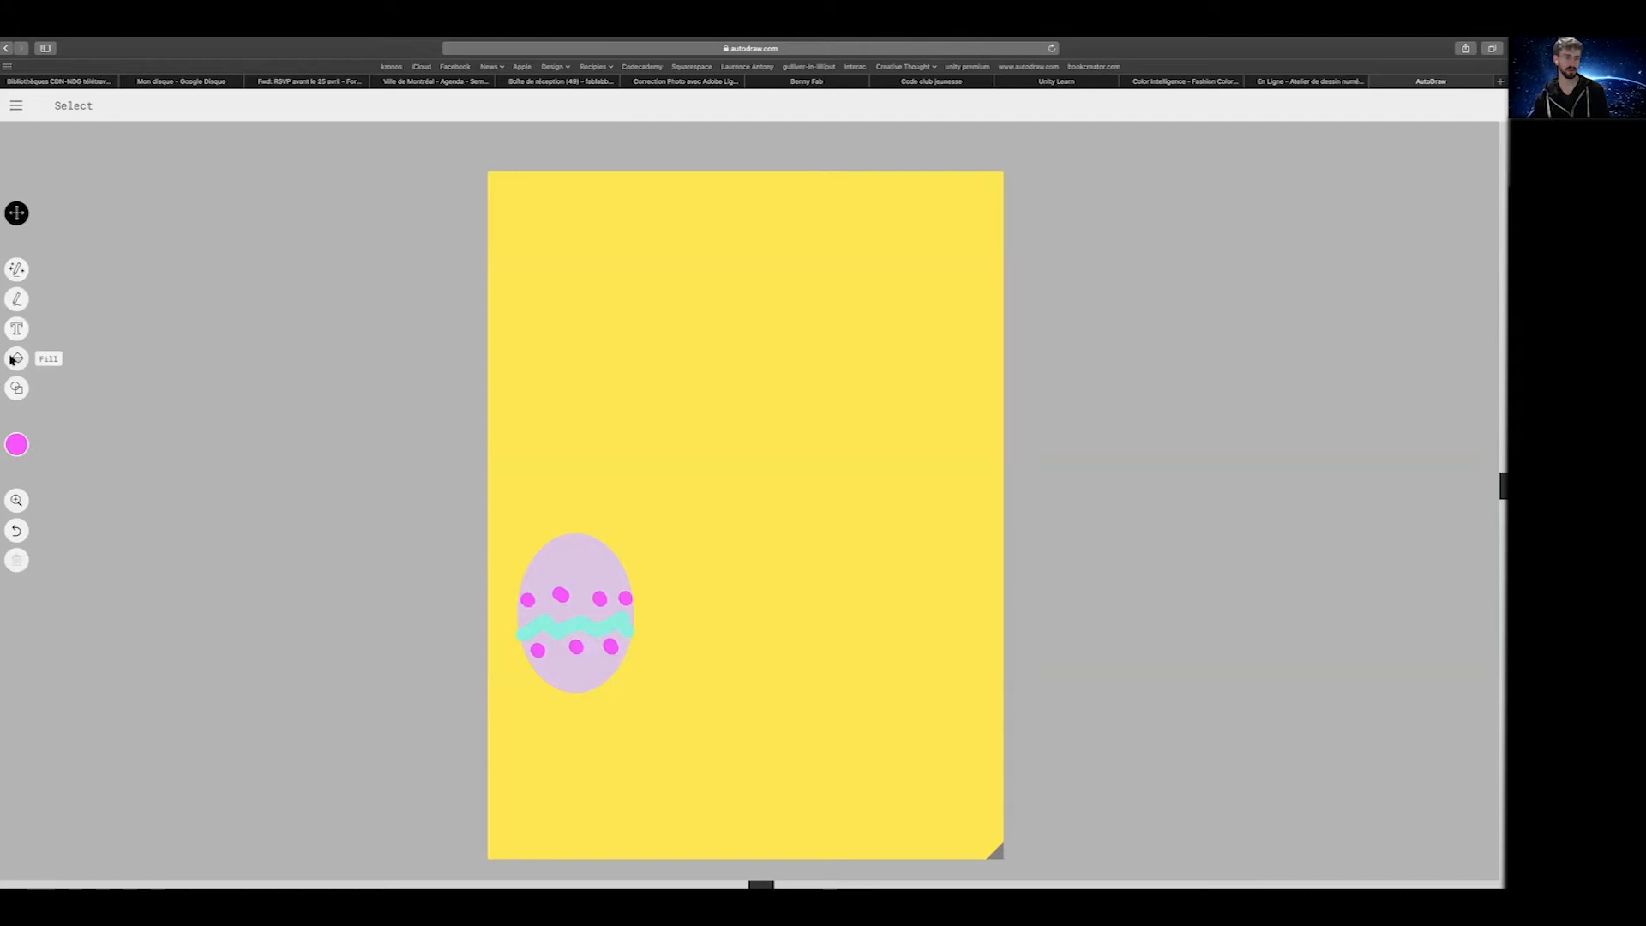
Try filling the page background with medium blue, and undo the fill
{"action": "left_click", "coordinate": [14, 359]}
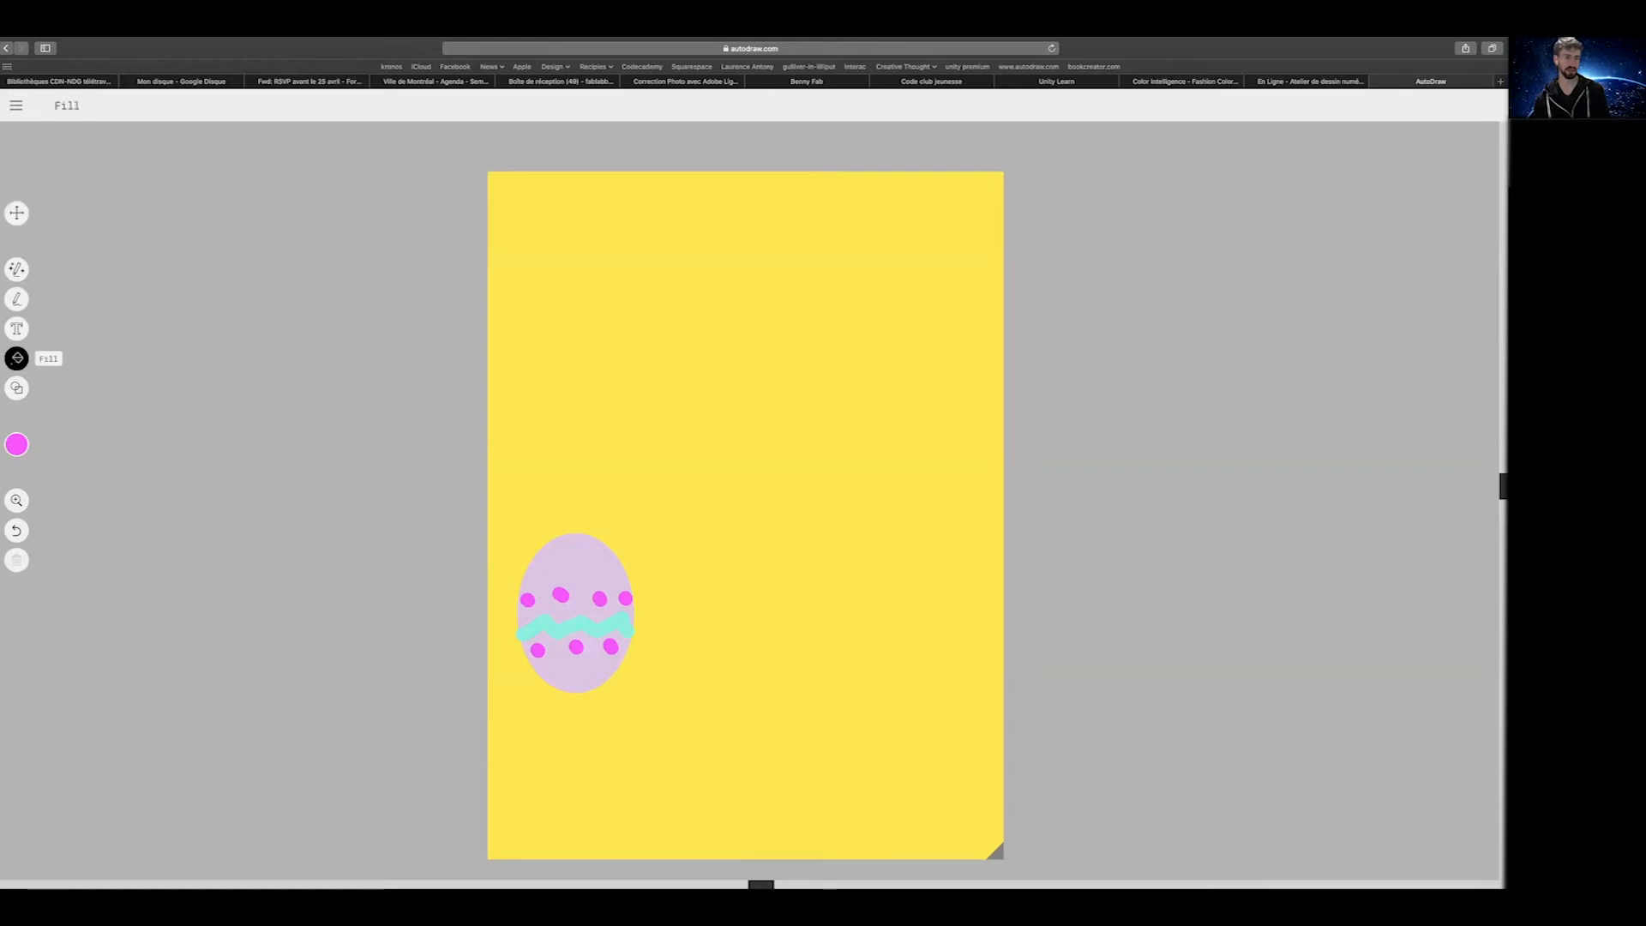
{"action": "left_click", "coordinate": [23, 441]}
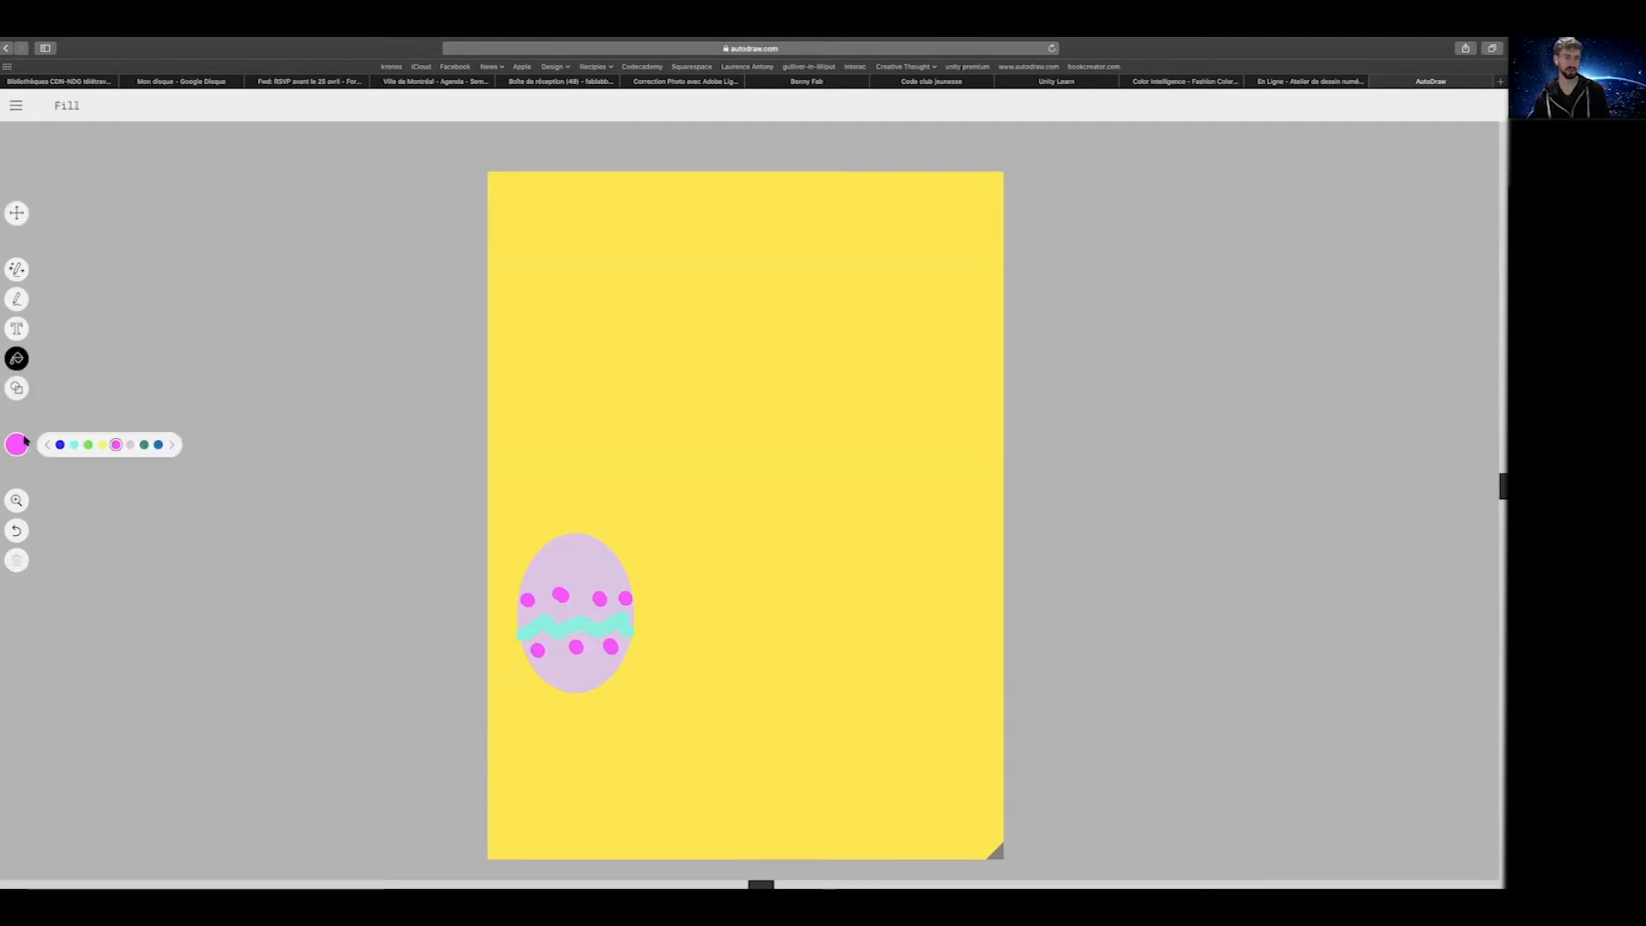
{"action": "left_click", "coordinate": [158, 444]}
{"action": "left_click", "coordinate": [736, 416]}
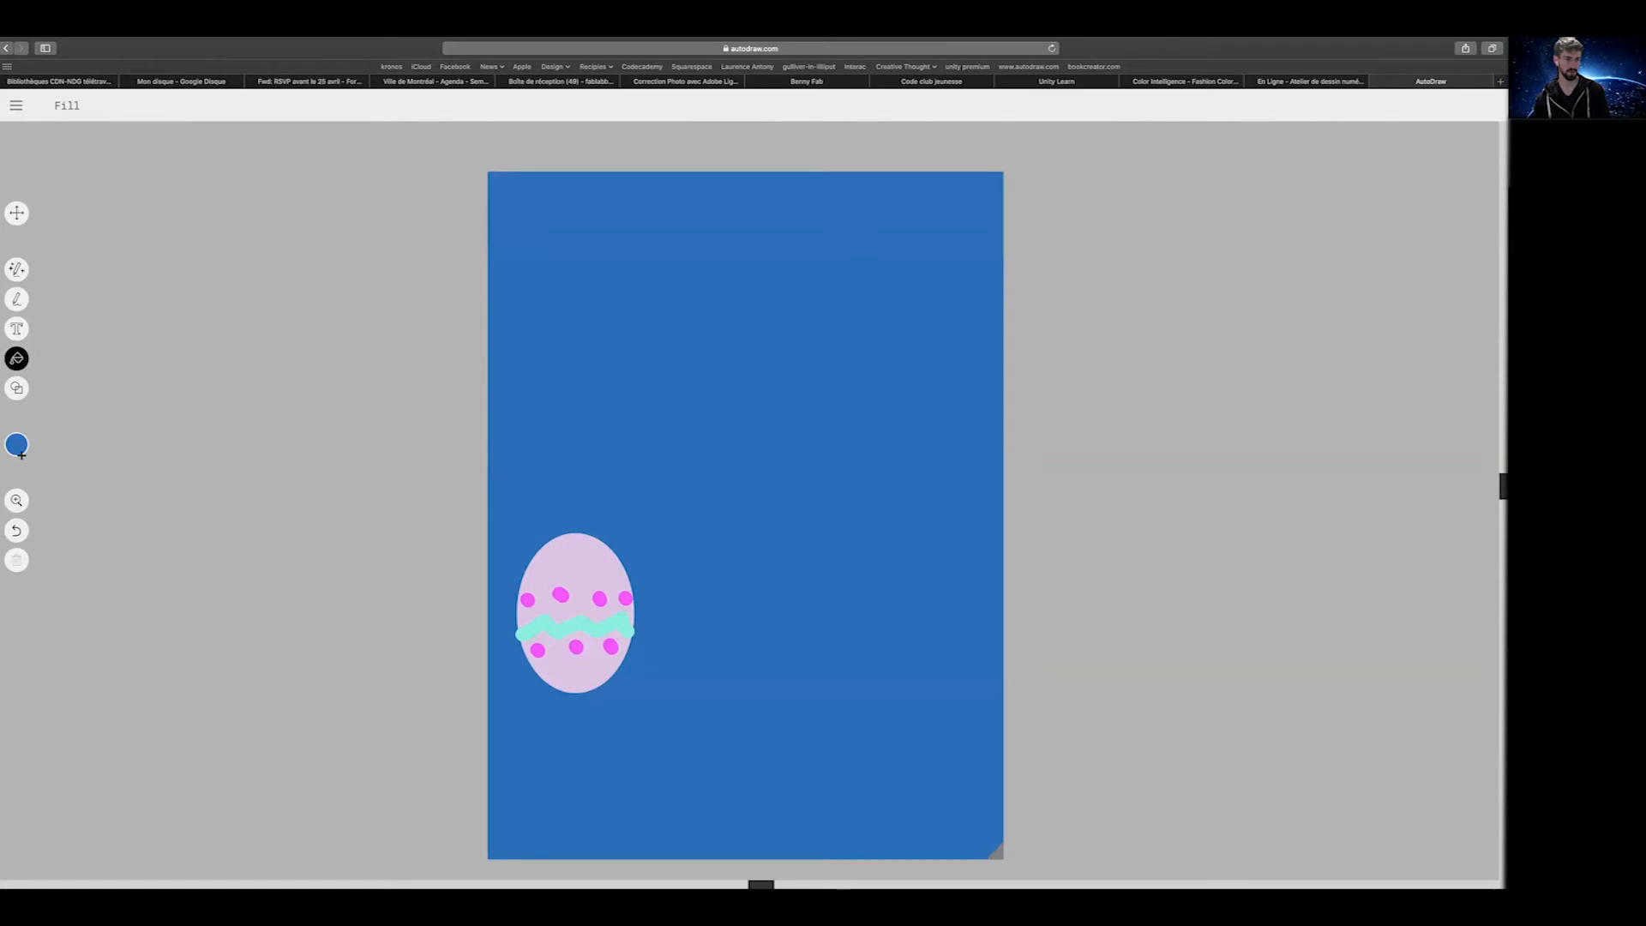
{"action": "key", "text": "super+z"}
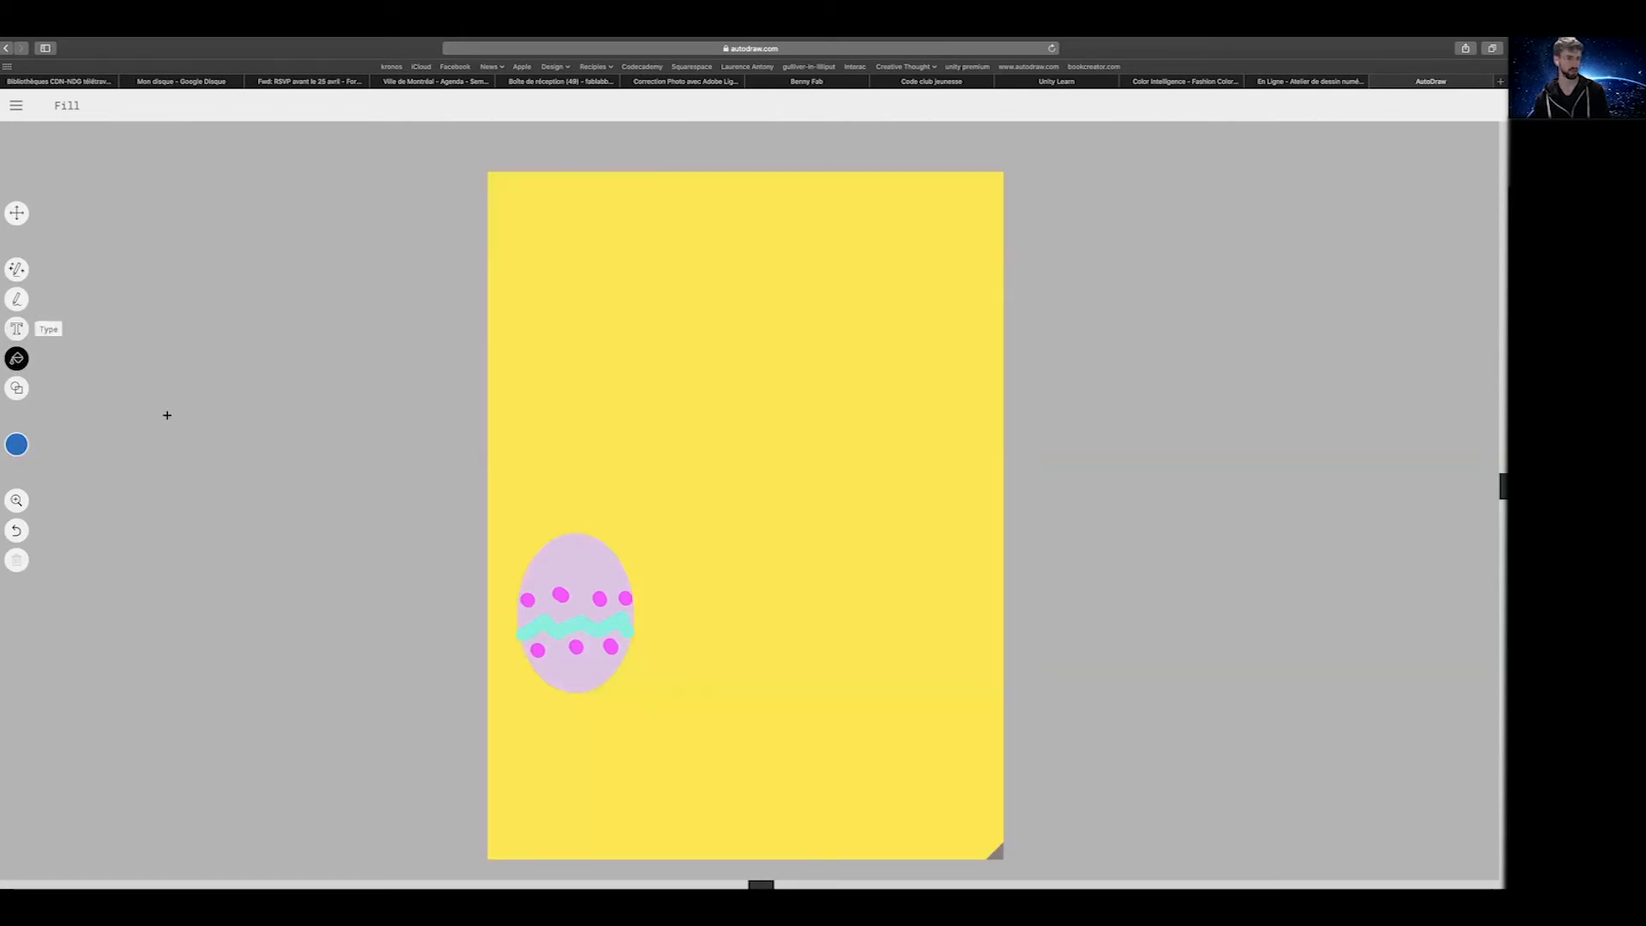
Try a blue rectangle outline across the full width of the page's lower third
{"action": "left_click", "coordinate": [17, 388]}
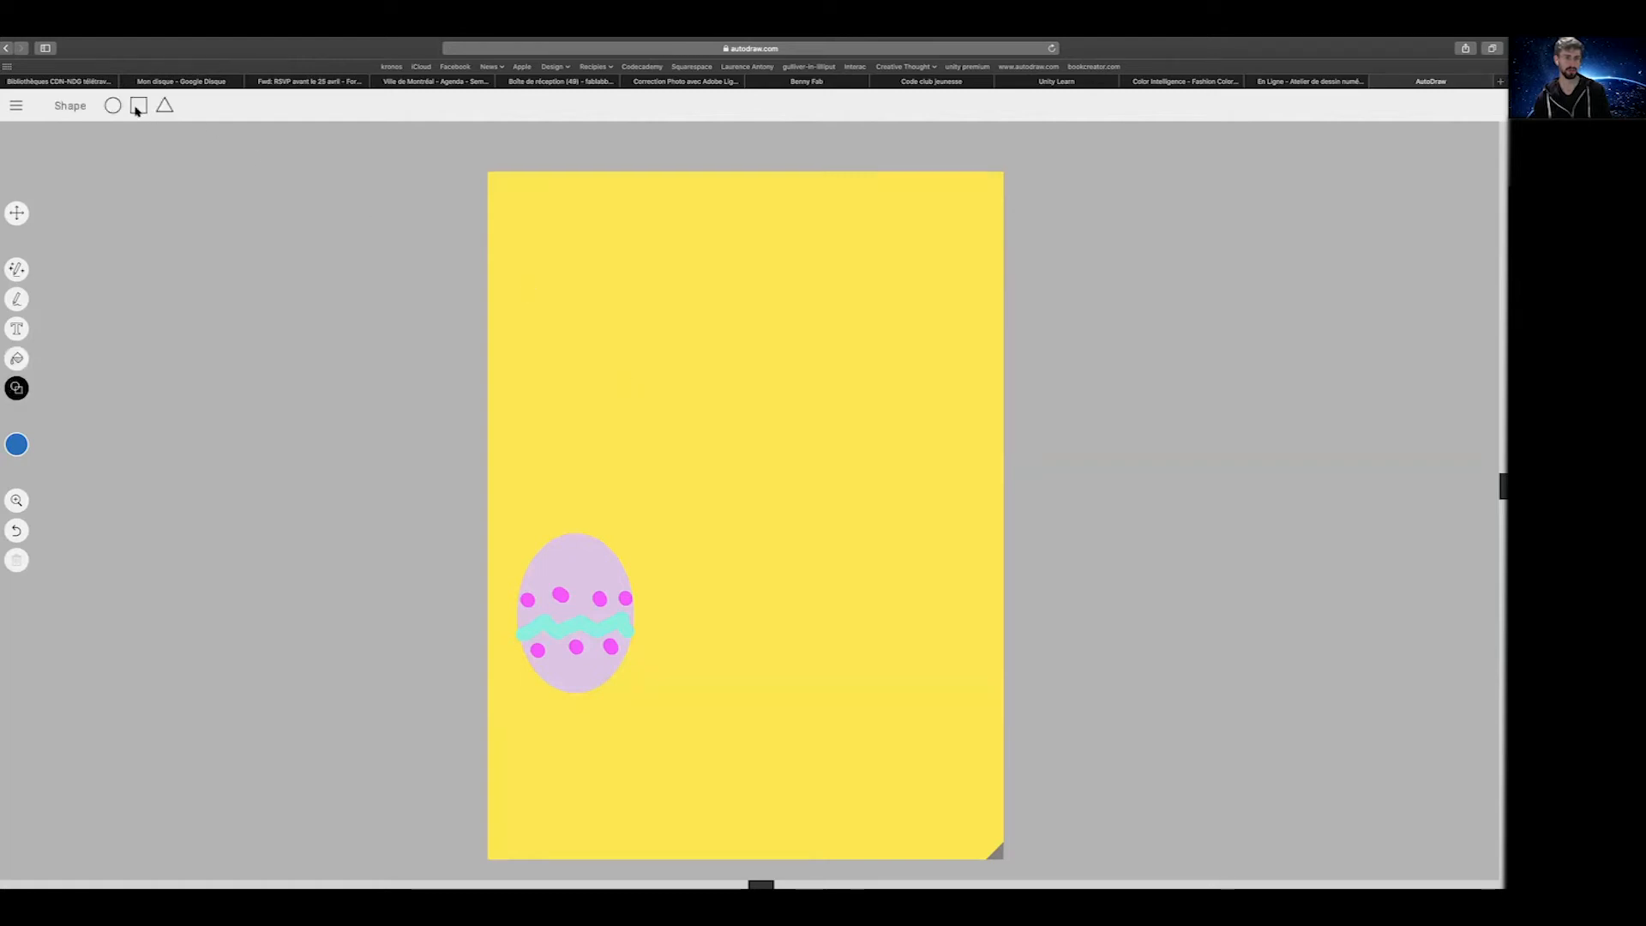
{"action": "left_click_drag", "start_coordinate": [486, 639], "coordinate": [1002, 859]}
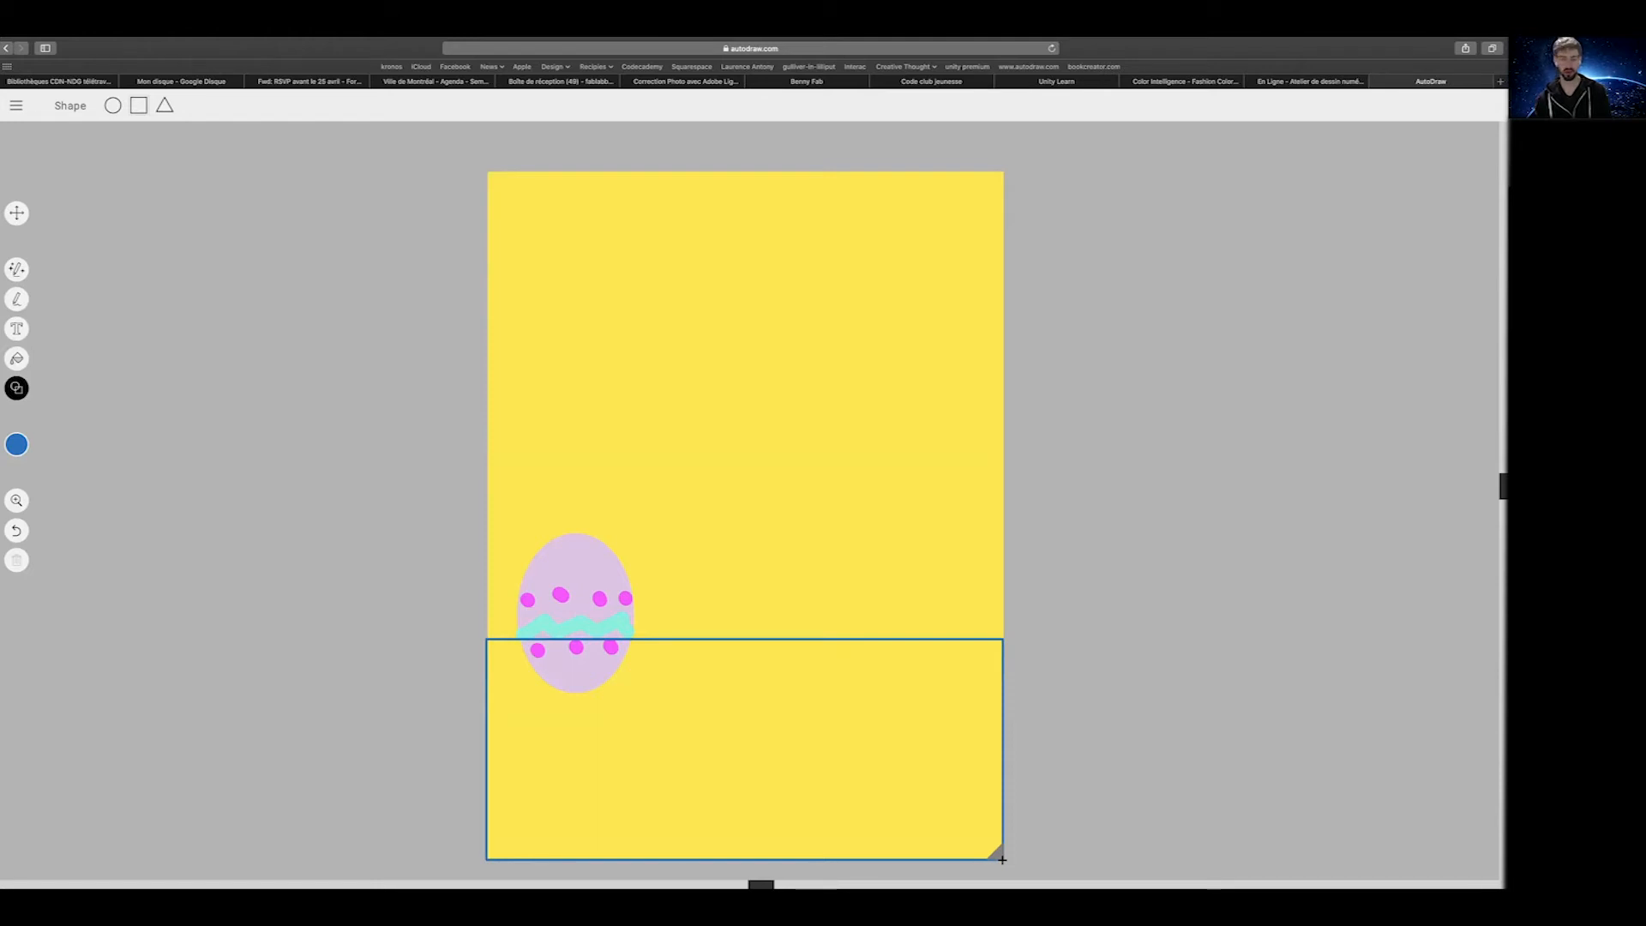
{"action": "left_click", "coordinate": [234, 585]}
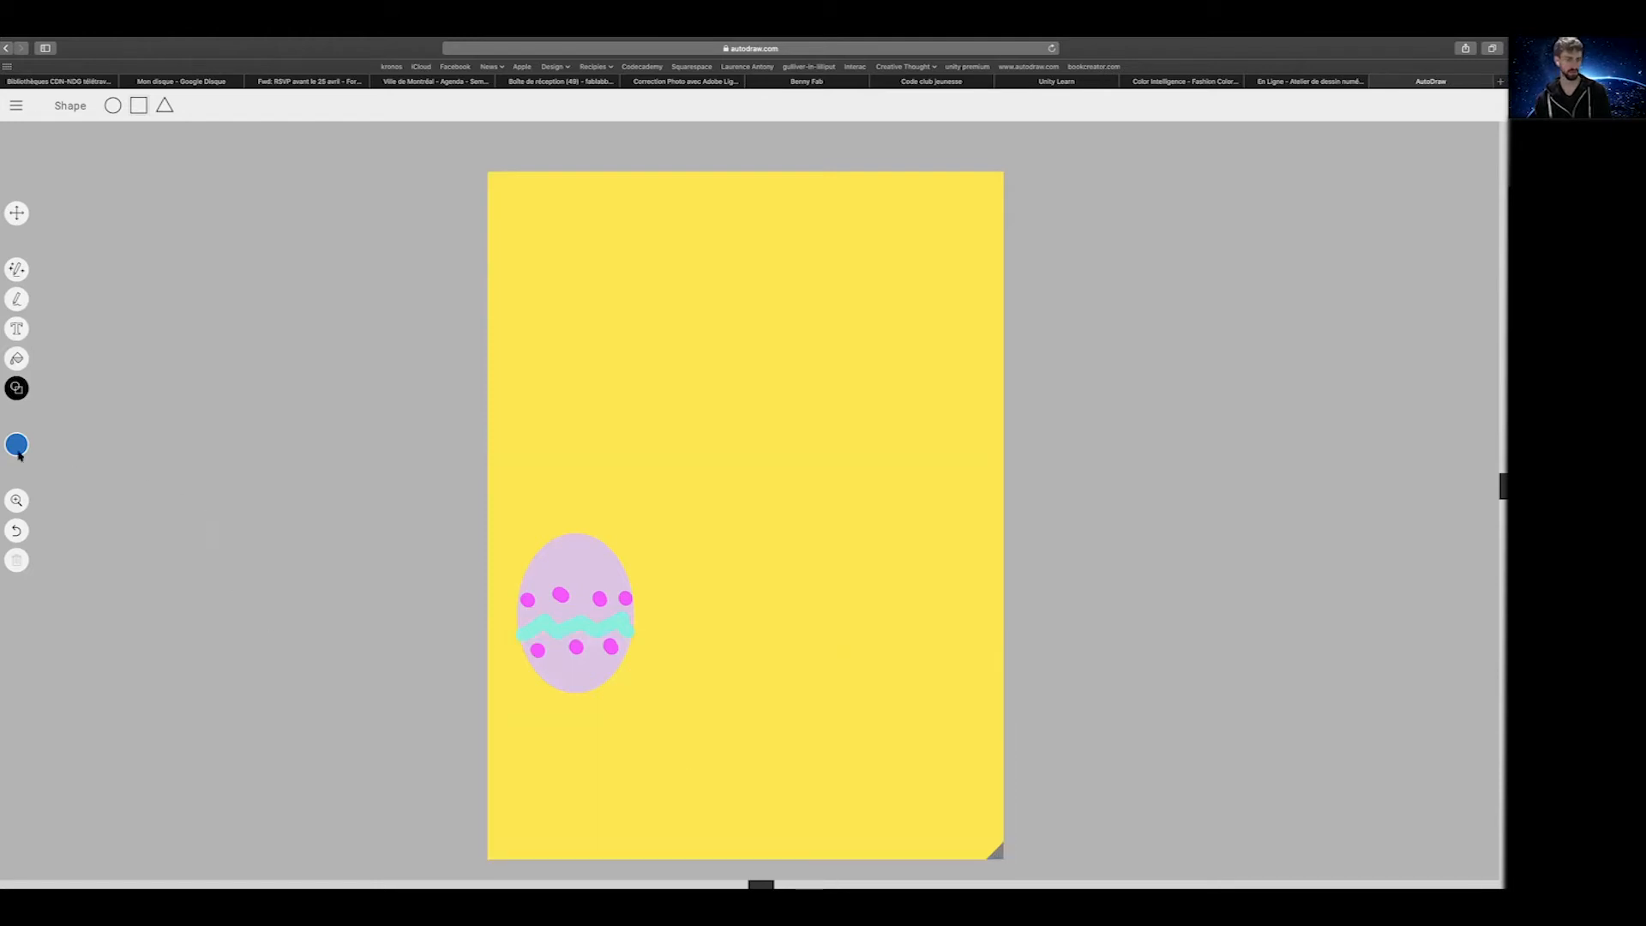
Draw a full-width green rectangle from the egg's middle down to the page's bottom edge and fill it green
{"action": "mouse_move", "coordinate": [19, 455]}
{"action": "left_click", "coordinate": [88, 447]}
{"action": "left_click_drag", "start_coordinate": [488, 610], "coordinate": [1005, 861]}
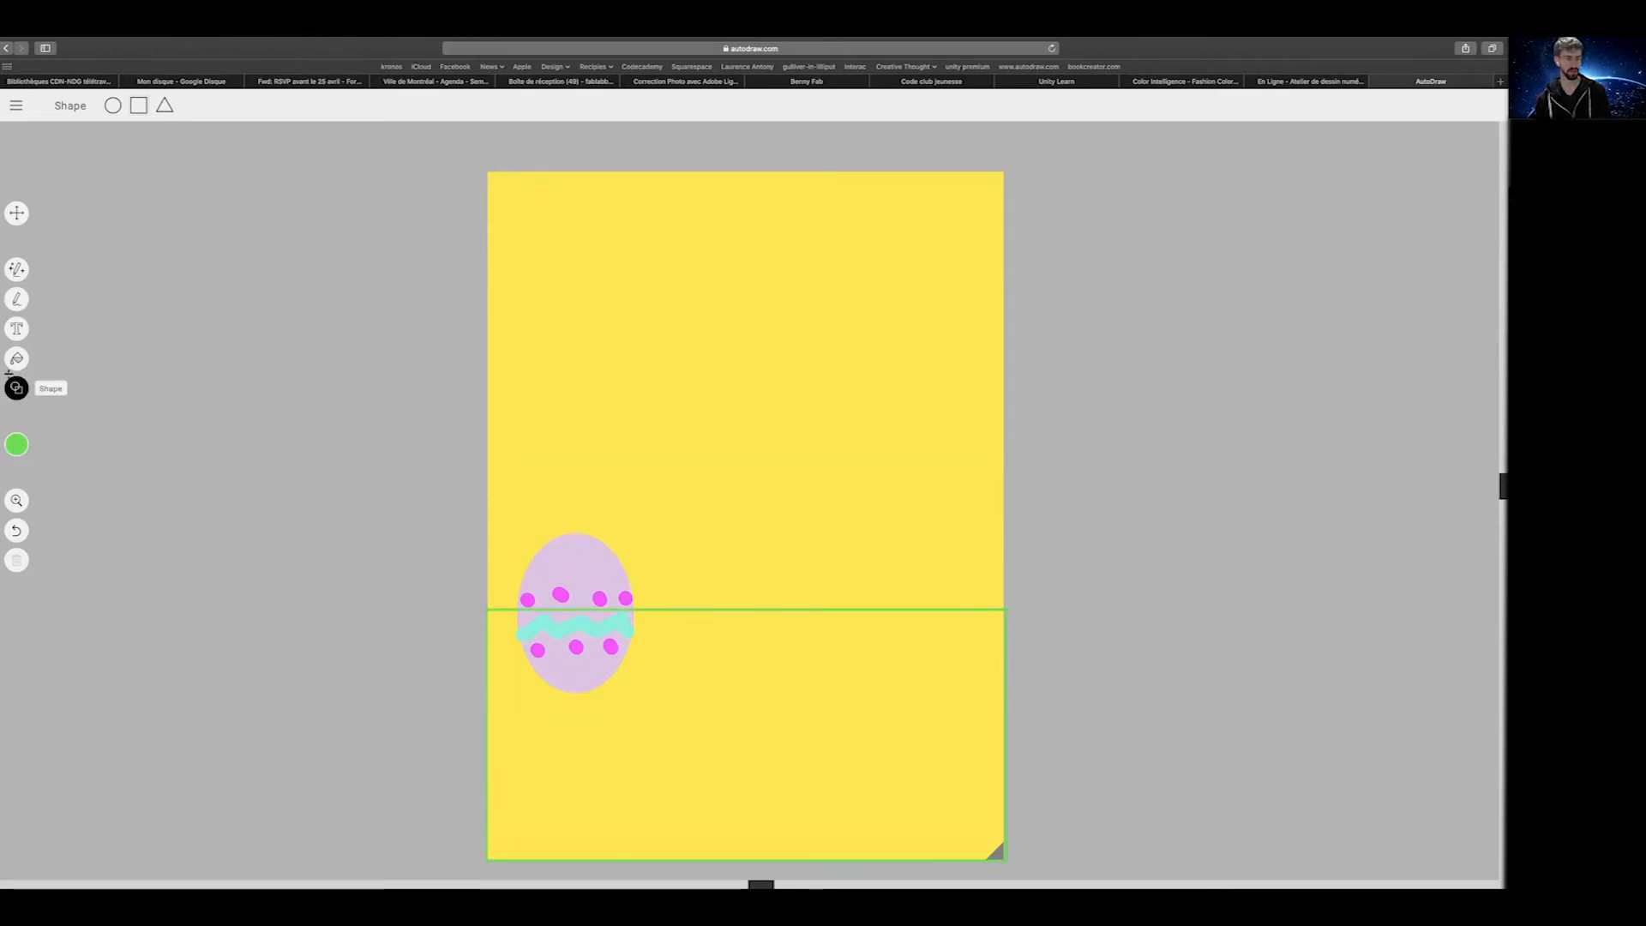
{"action": "left_click", "coordinate": [16, 358]}
{"action": "left_click", "coordinate": [768, 666]}
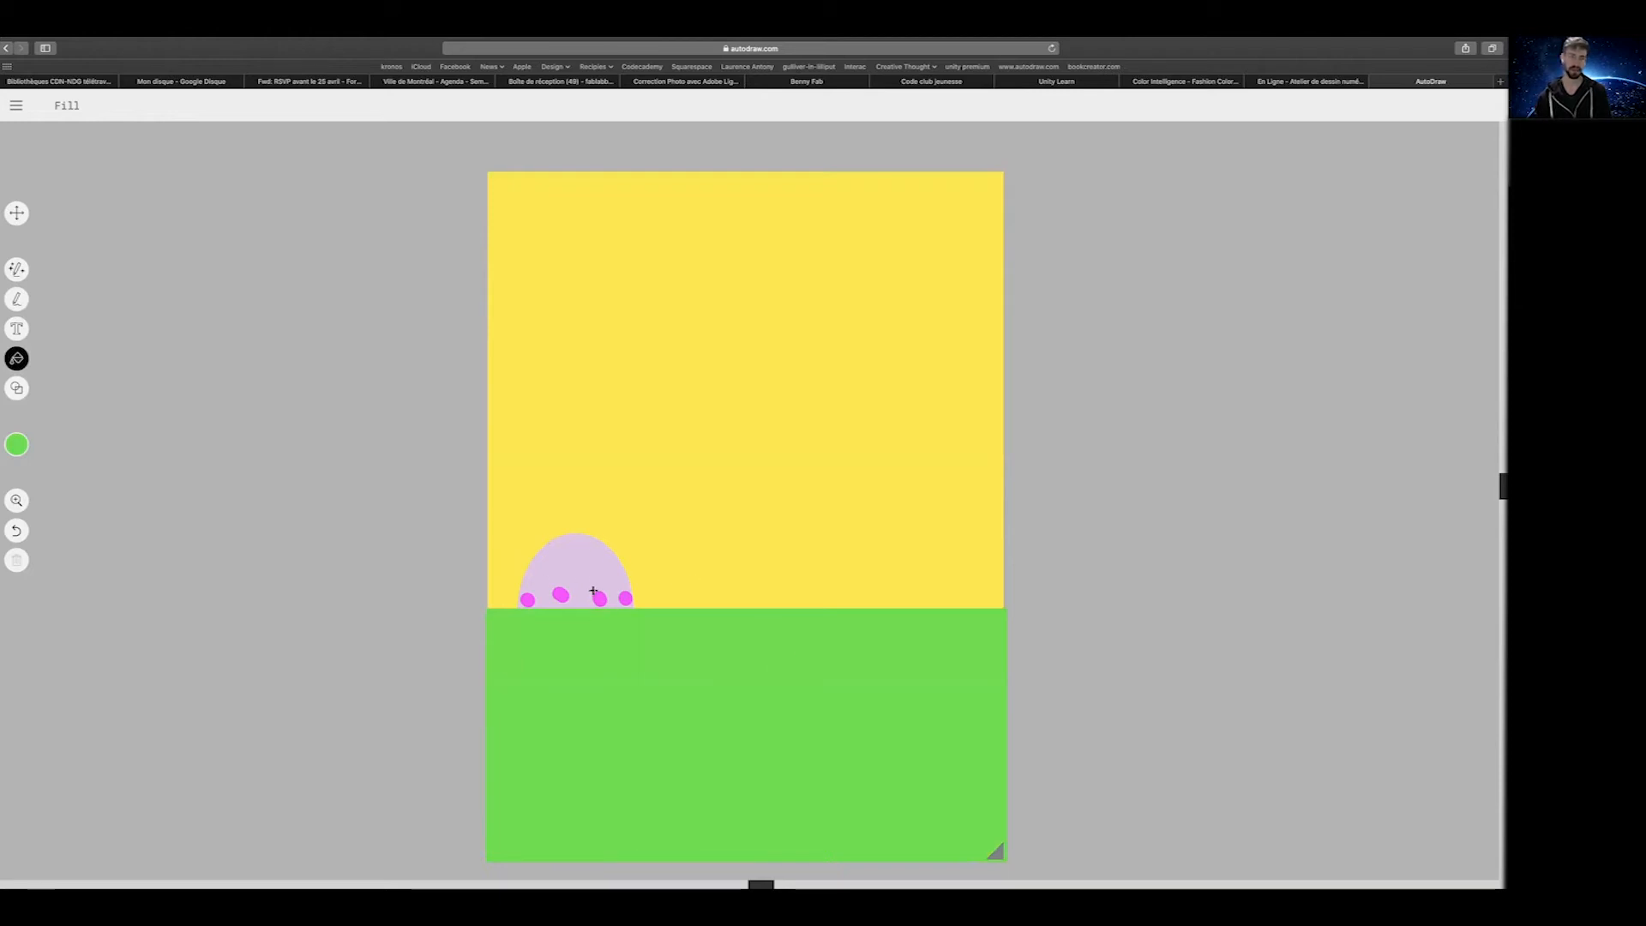
Look up the keyboard shortcuts for arranging objects and choosing tools, and return to the drawing
{"action": "left_click", "coordinate": [17, 105]}
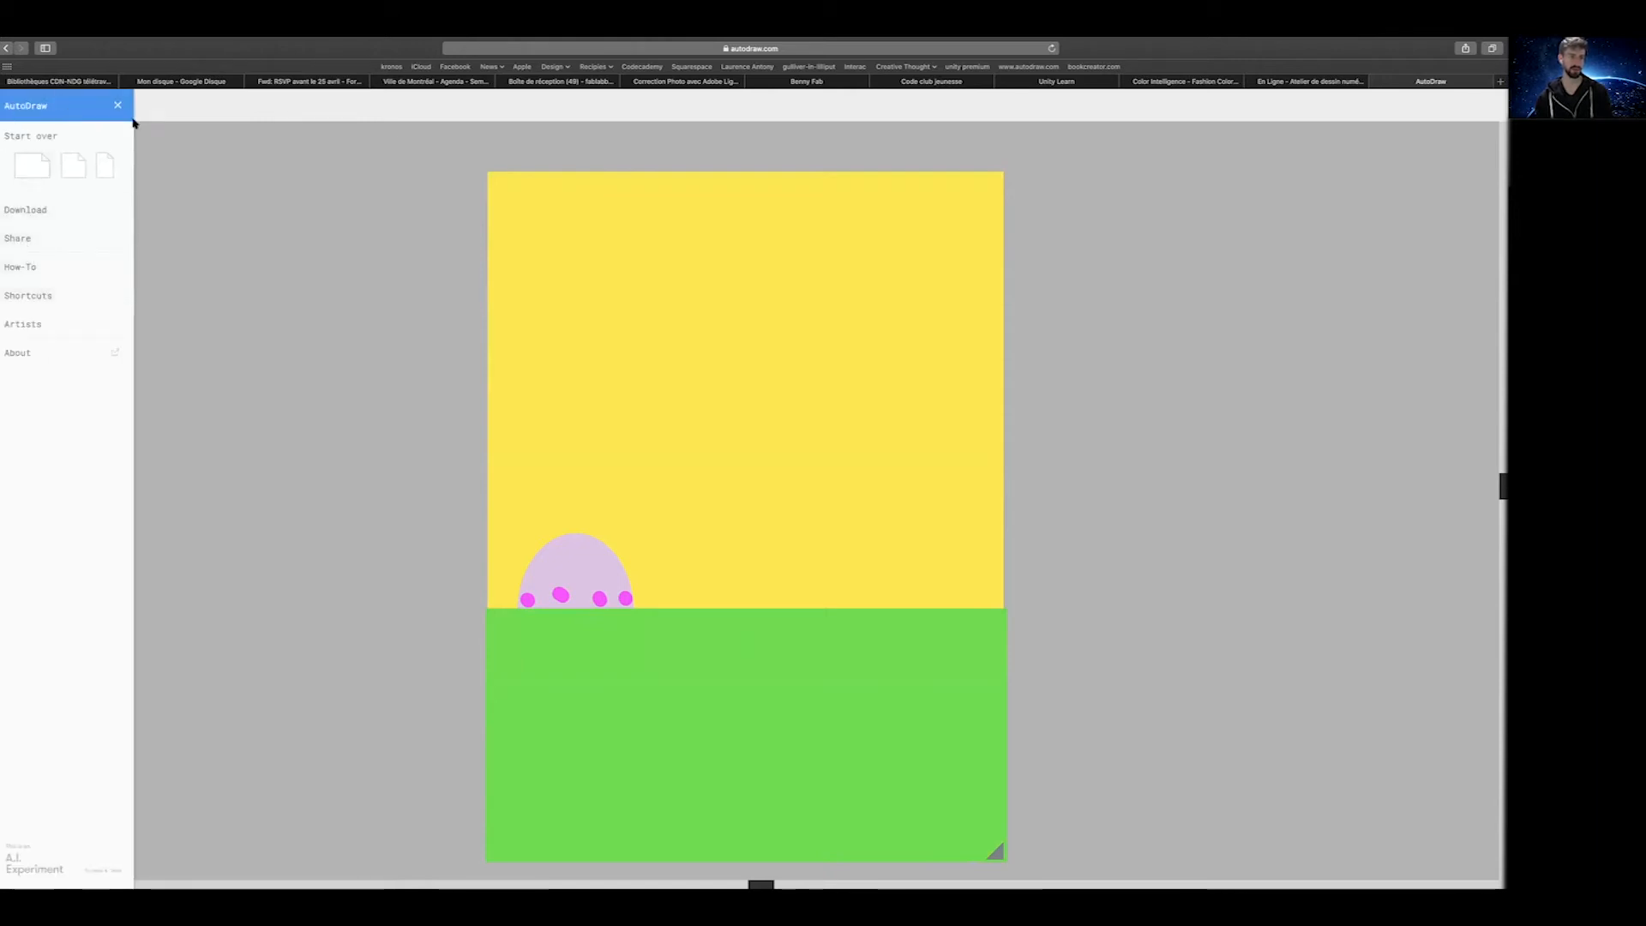
{"action": "left_click", "coordinate": [81, 298]}
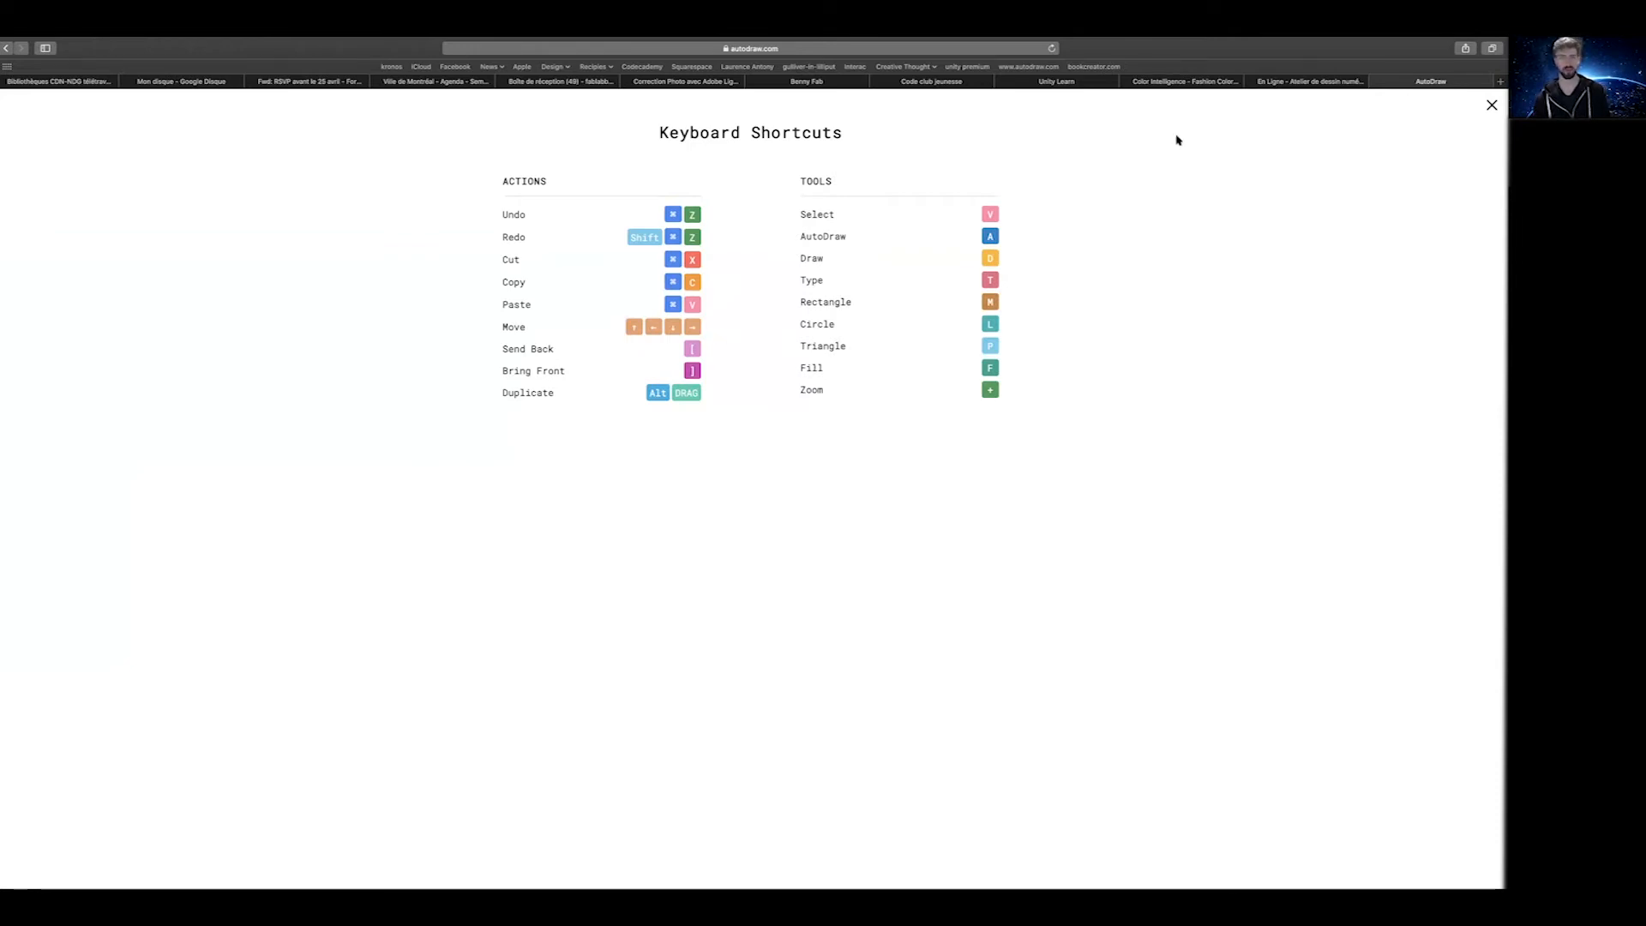
{"action": "left_click", "coordinate": [1490, 108]}
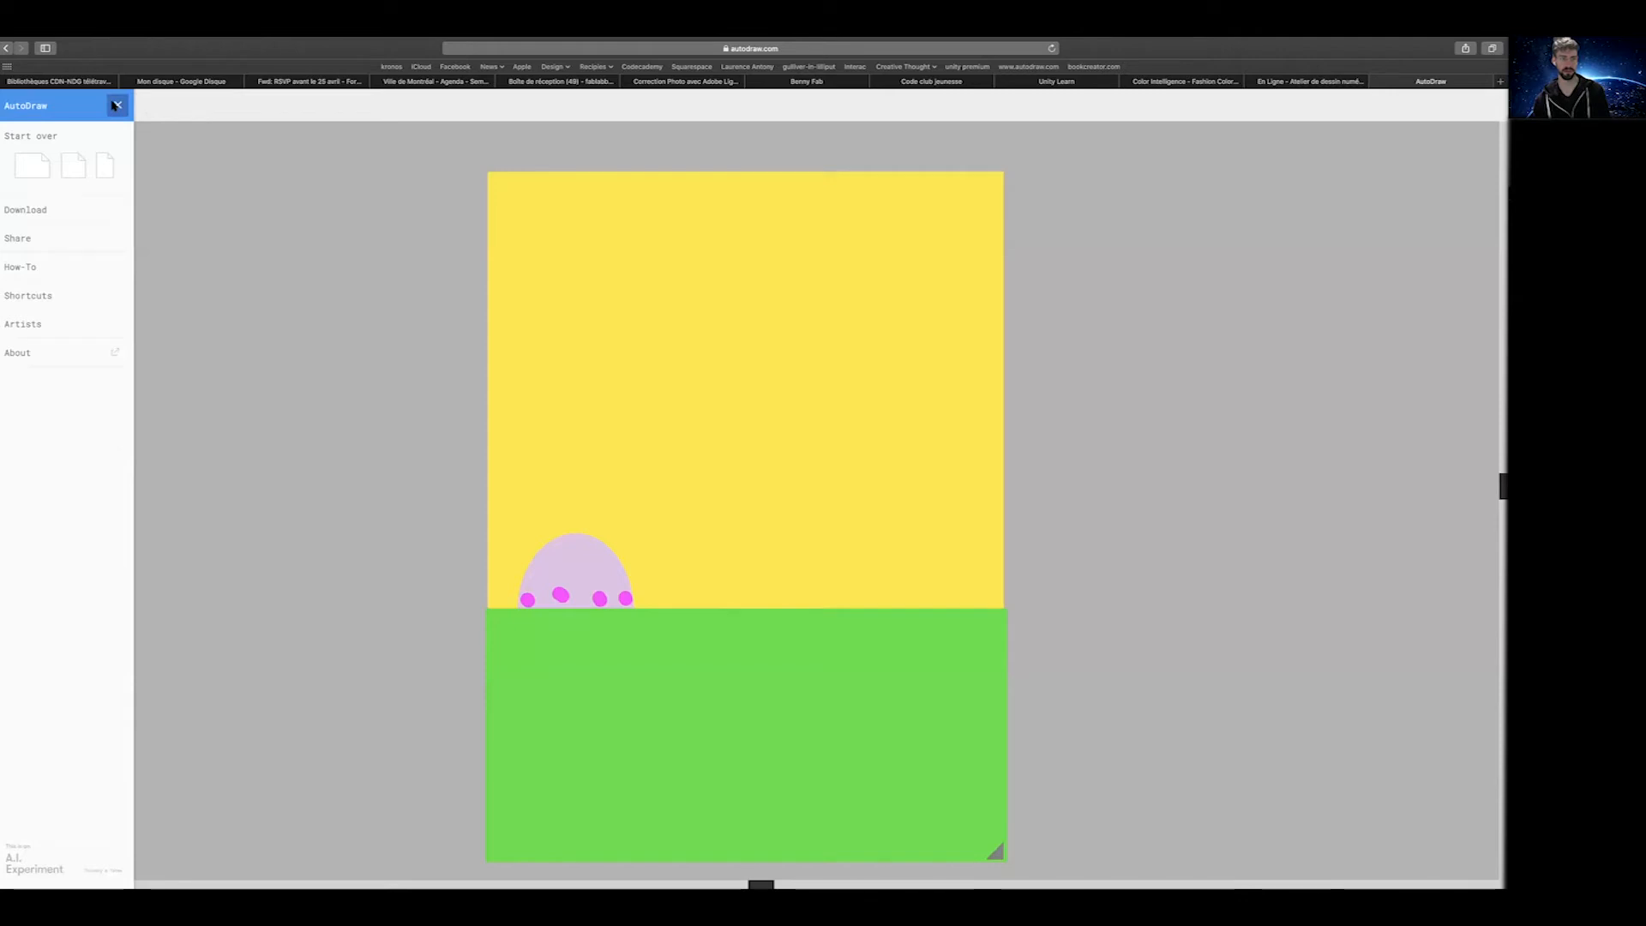
{"action": "left_click", "coordinate": [117, 106]}
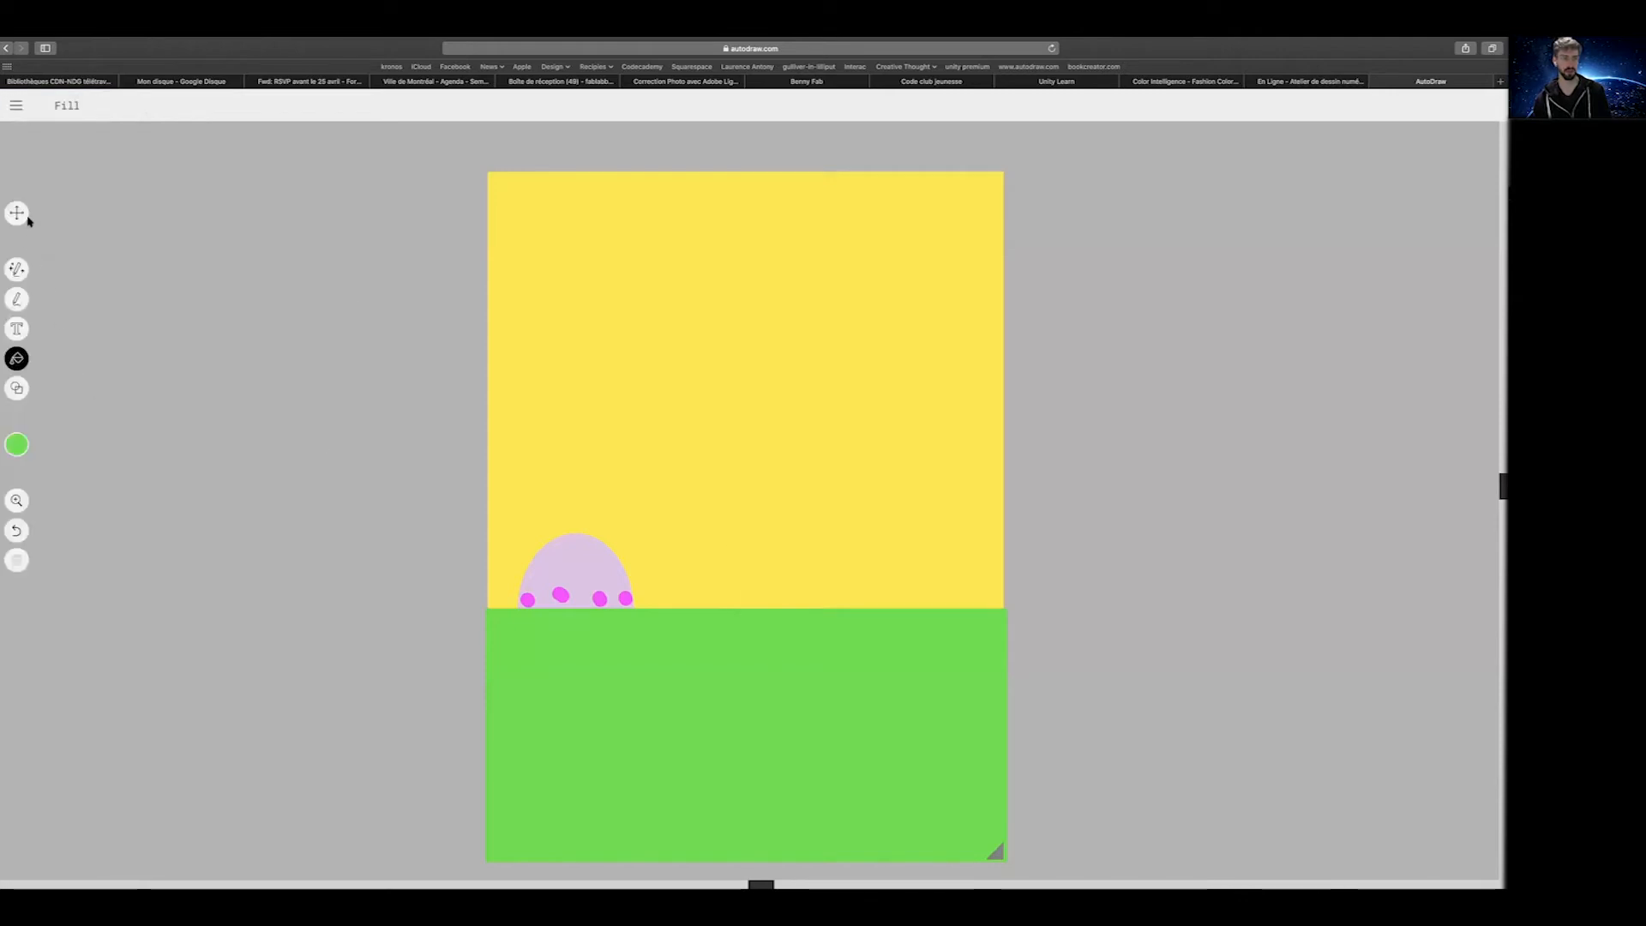
Send the green rectangle behind the decorated egg
{"action": "left_click", "coordinate": [17, 214]}
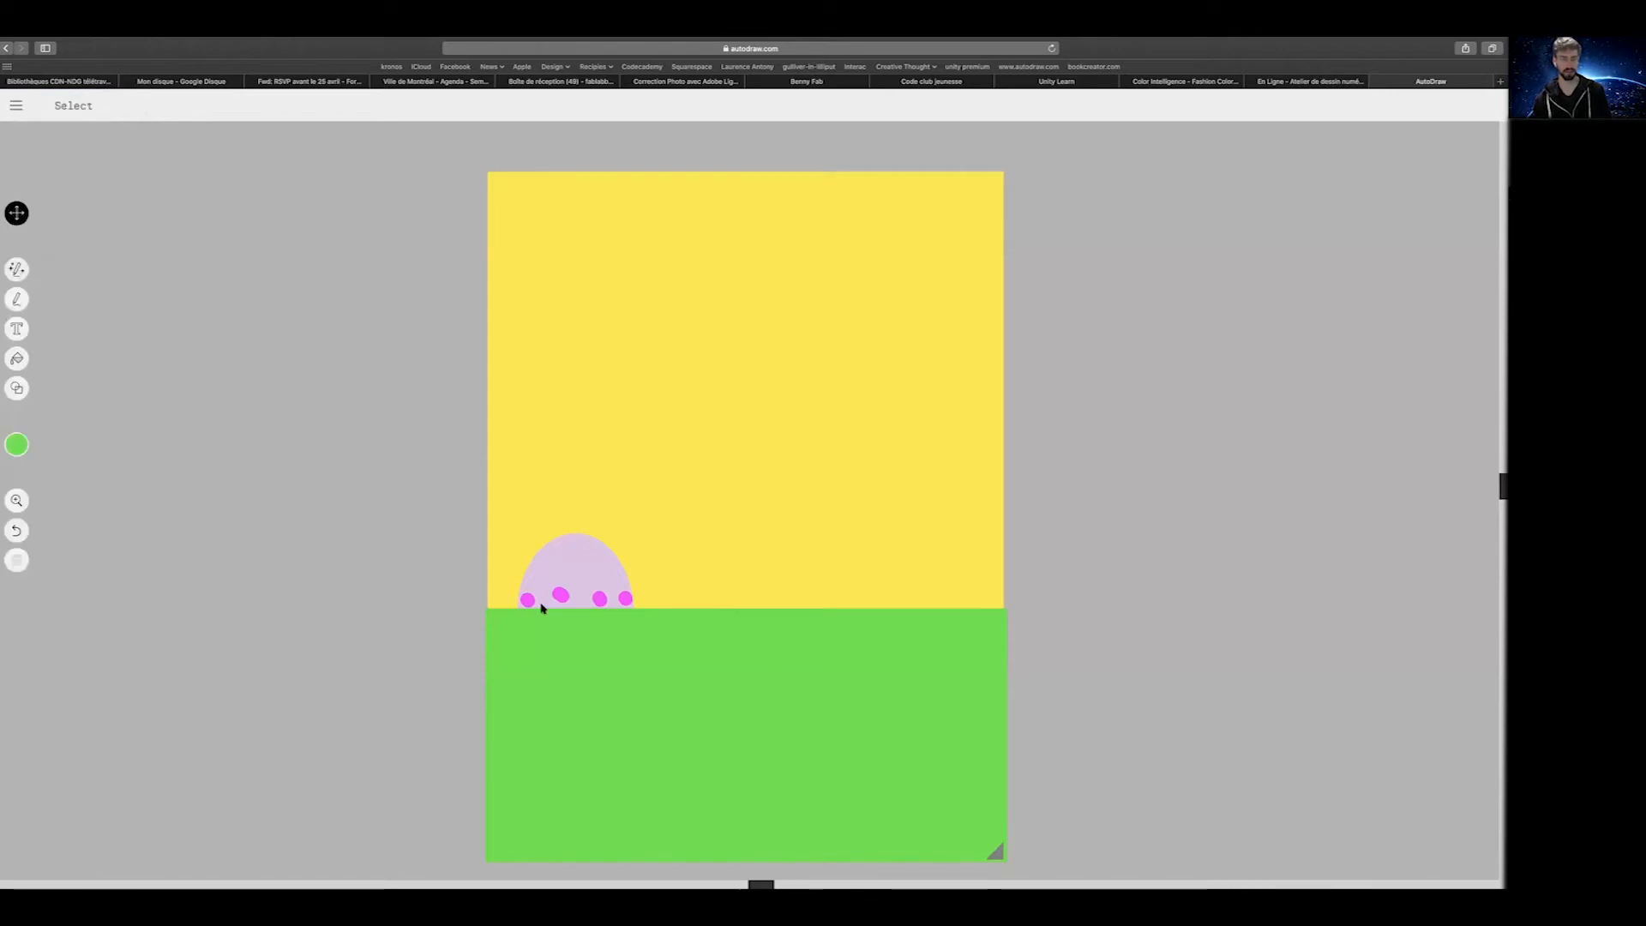
{"action": "left_click", "coordinate": [746, 631]}
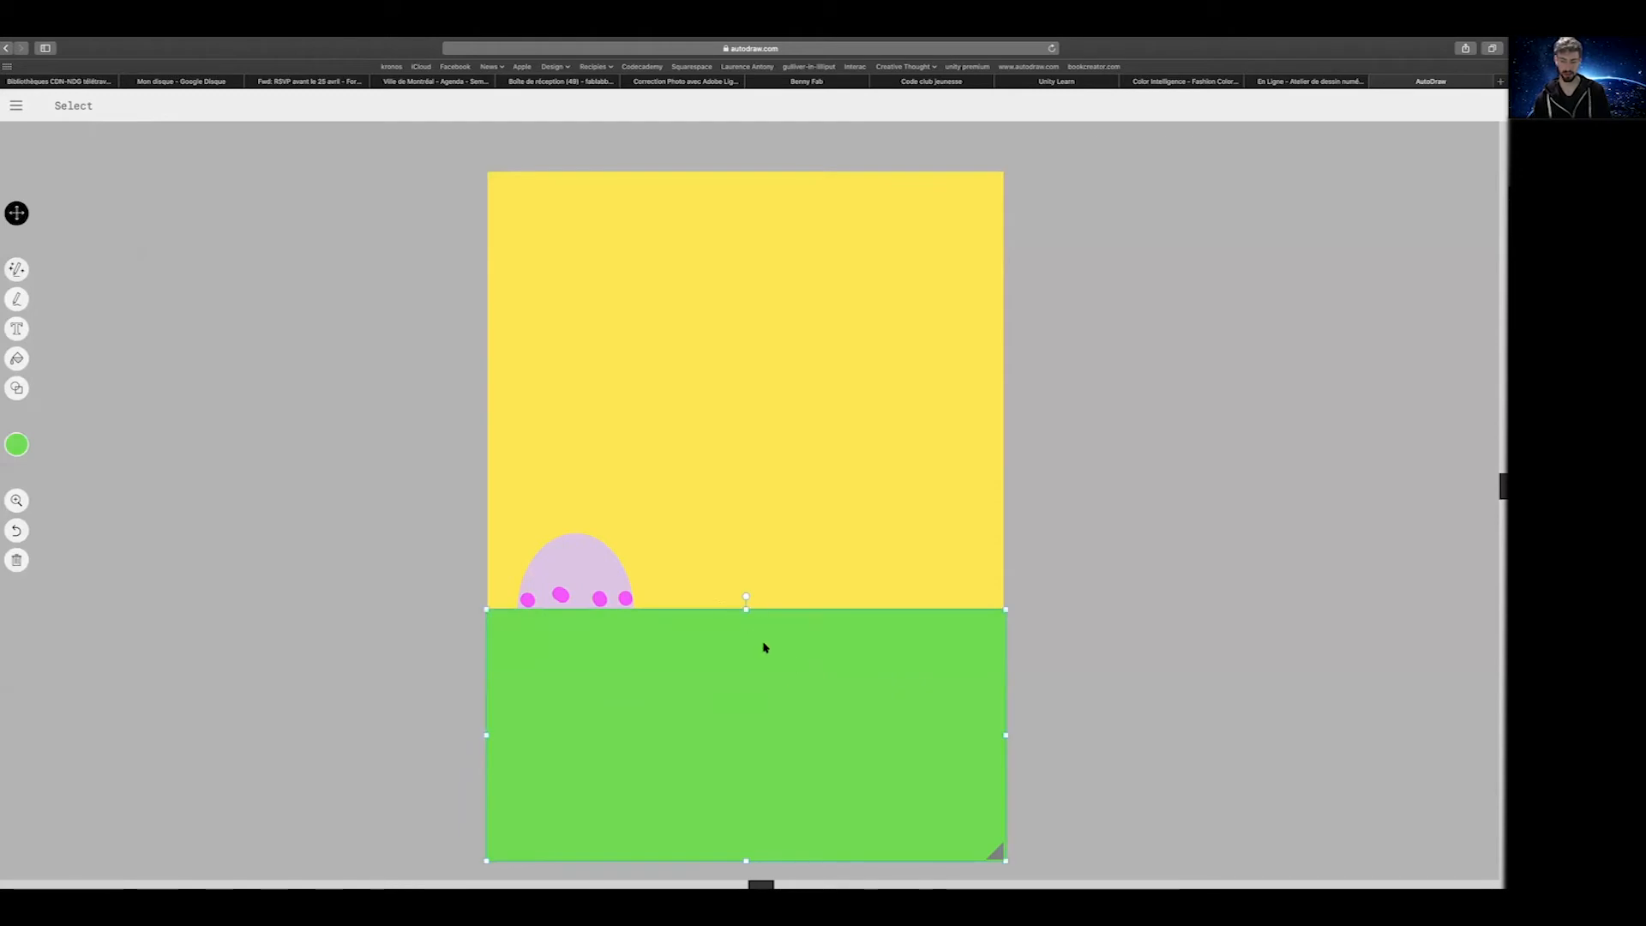
{"action": "key", "text": "super+Down"}
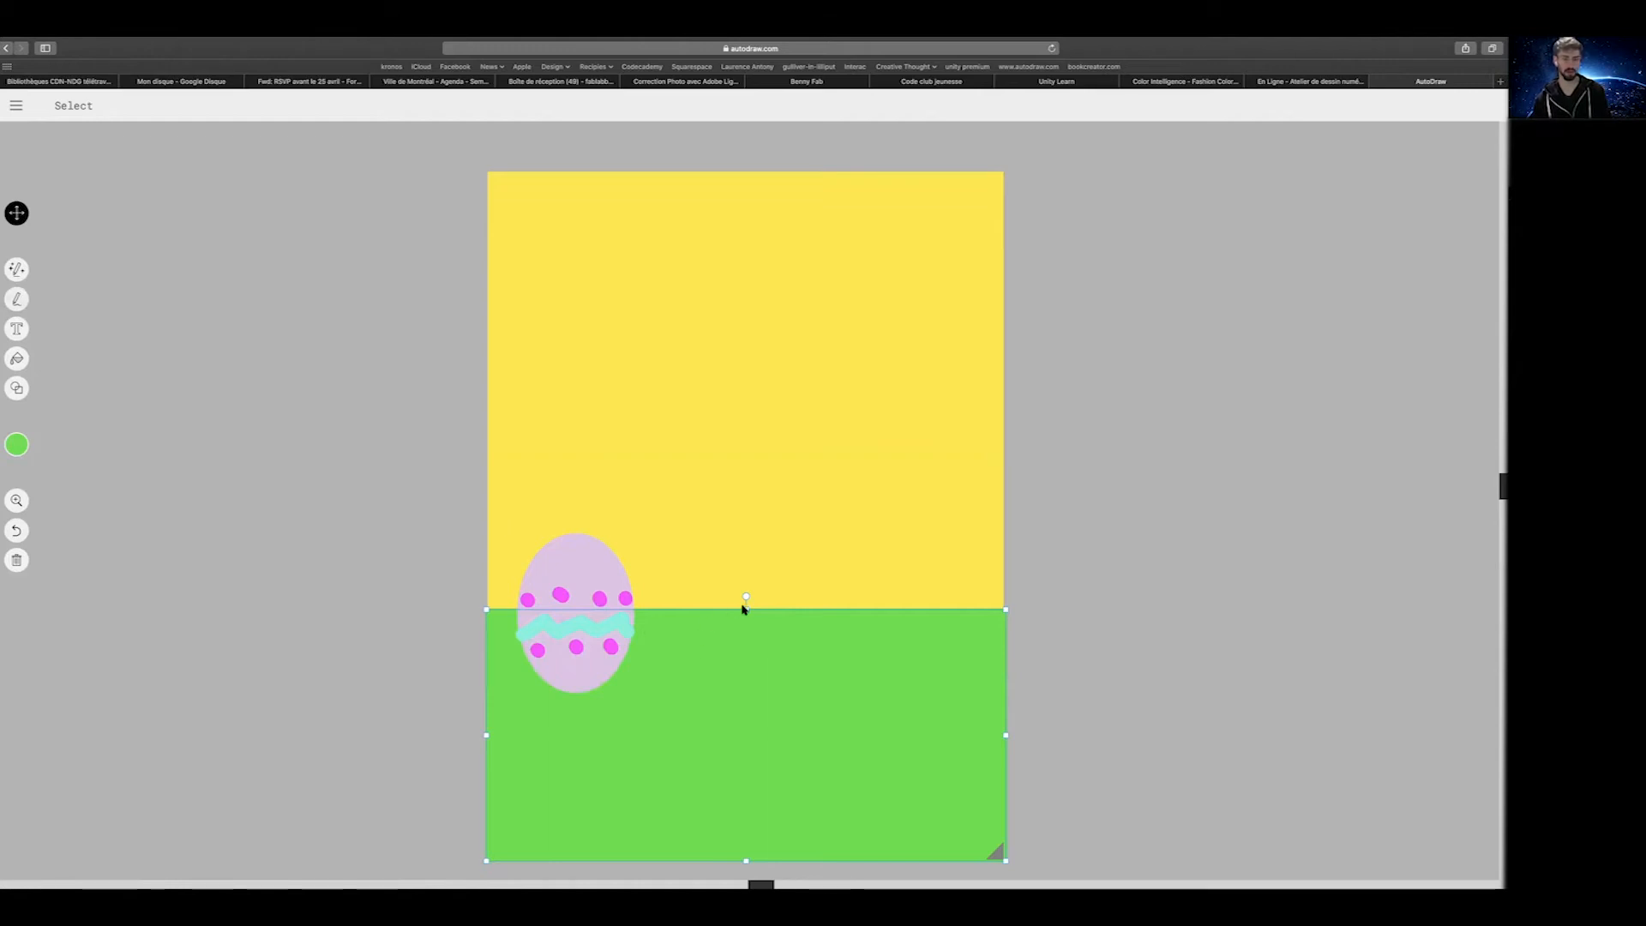
Lower the green rectangle's top edge to just above the egg's base, keeping the page's bottom edge covered
{"action": "left_click_drag", "start_coordinate": [747, 612], "coordinate": [751, 691]}
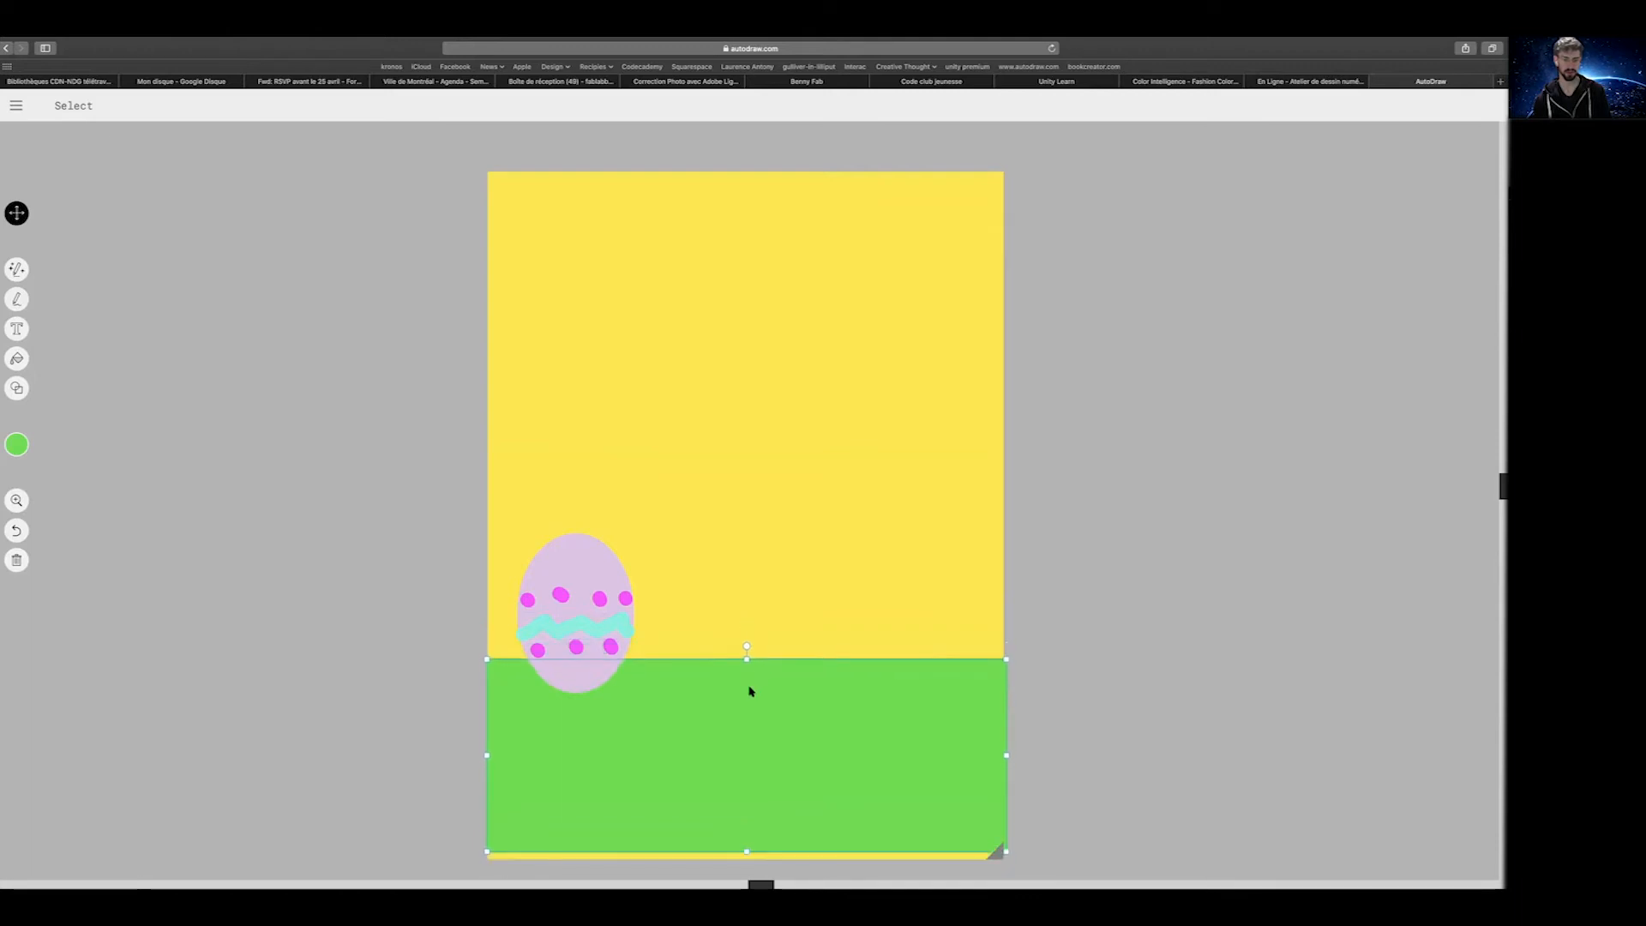
{"action": "left_click_drag", "start_coordinate": [746, 668], "coordinate": [746, 662]}
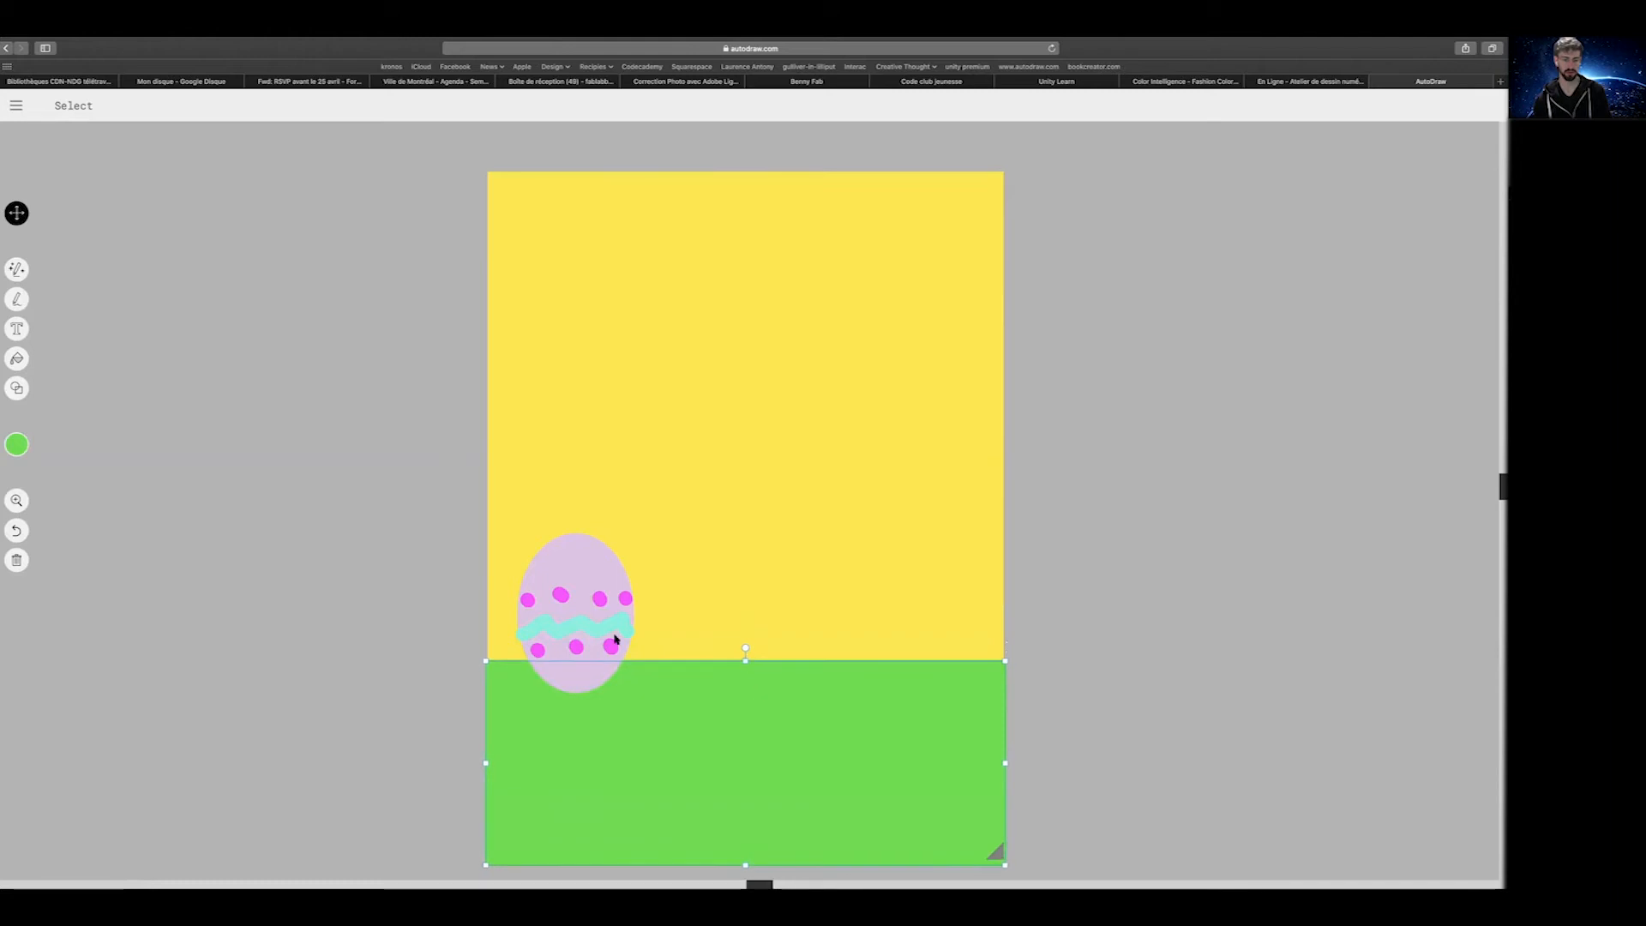
{"action": "left_click", "coordinate": [17, 441]}
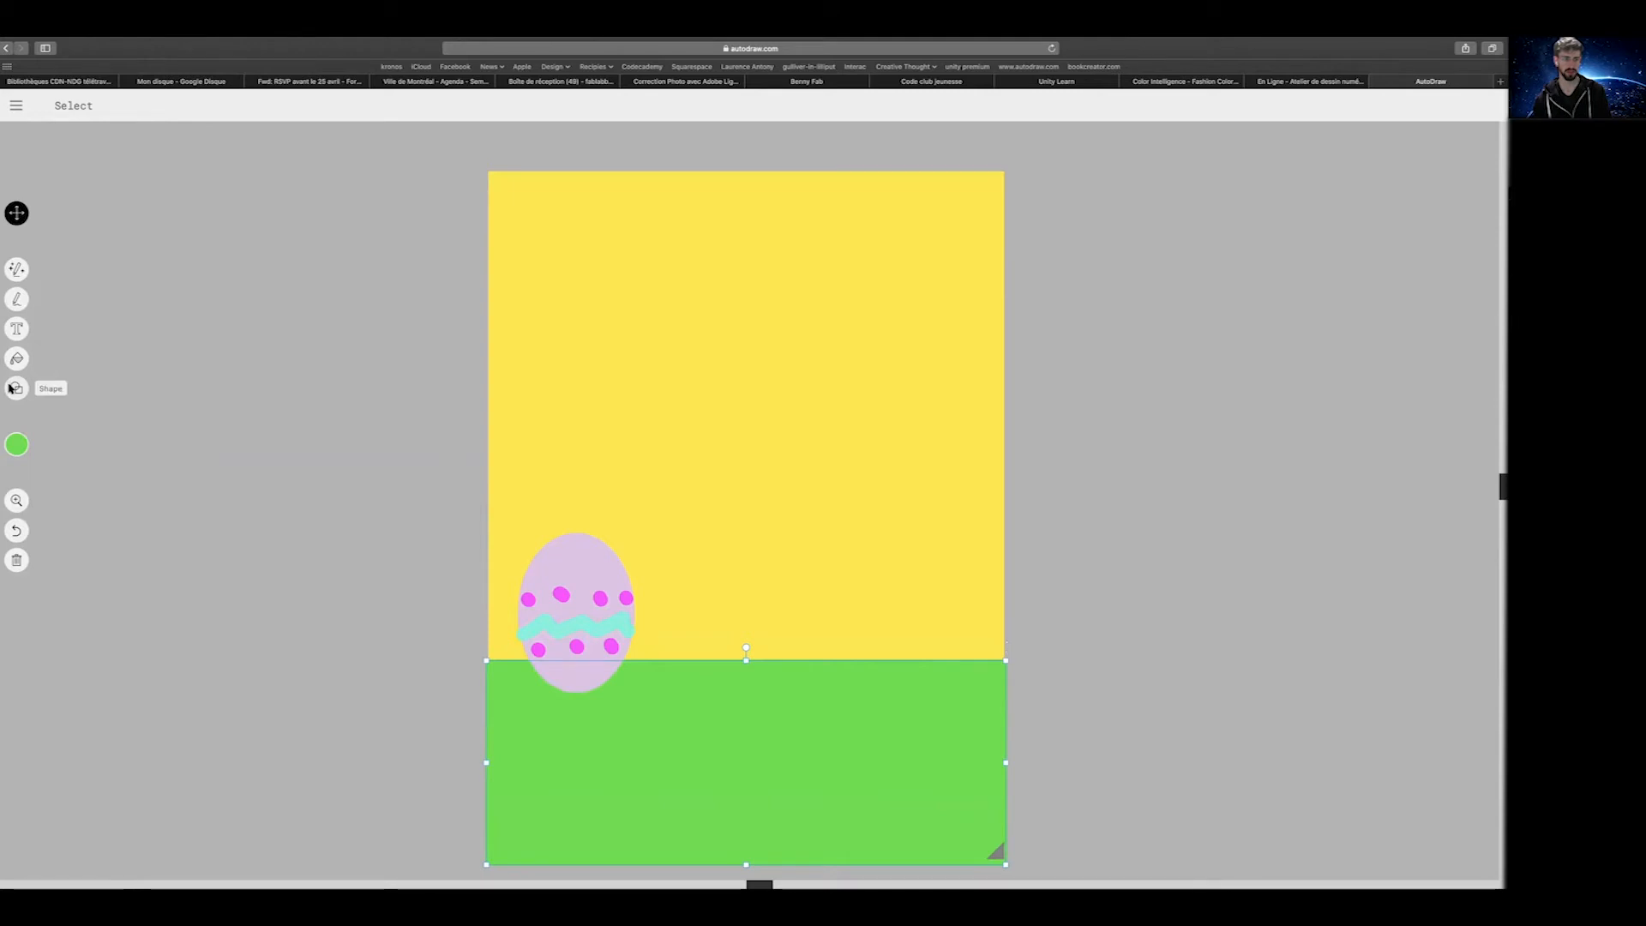
Magnify the drawing in stages up to 300%, and return the zoom through 150% to 100%
{"action": "left_click", "coordinate": [17, 500]}
{"action": "left_click", "coordinate": [821, 446]}
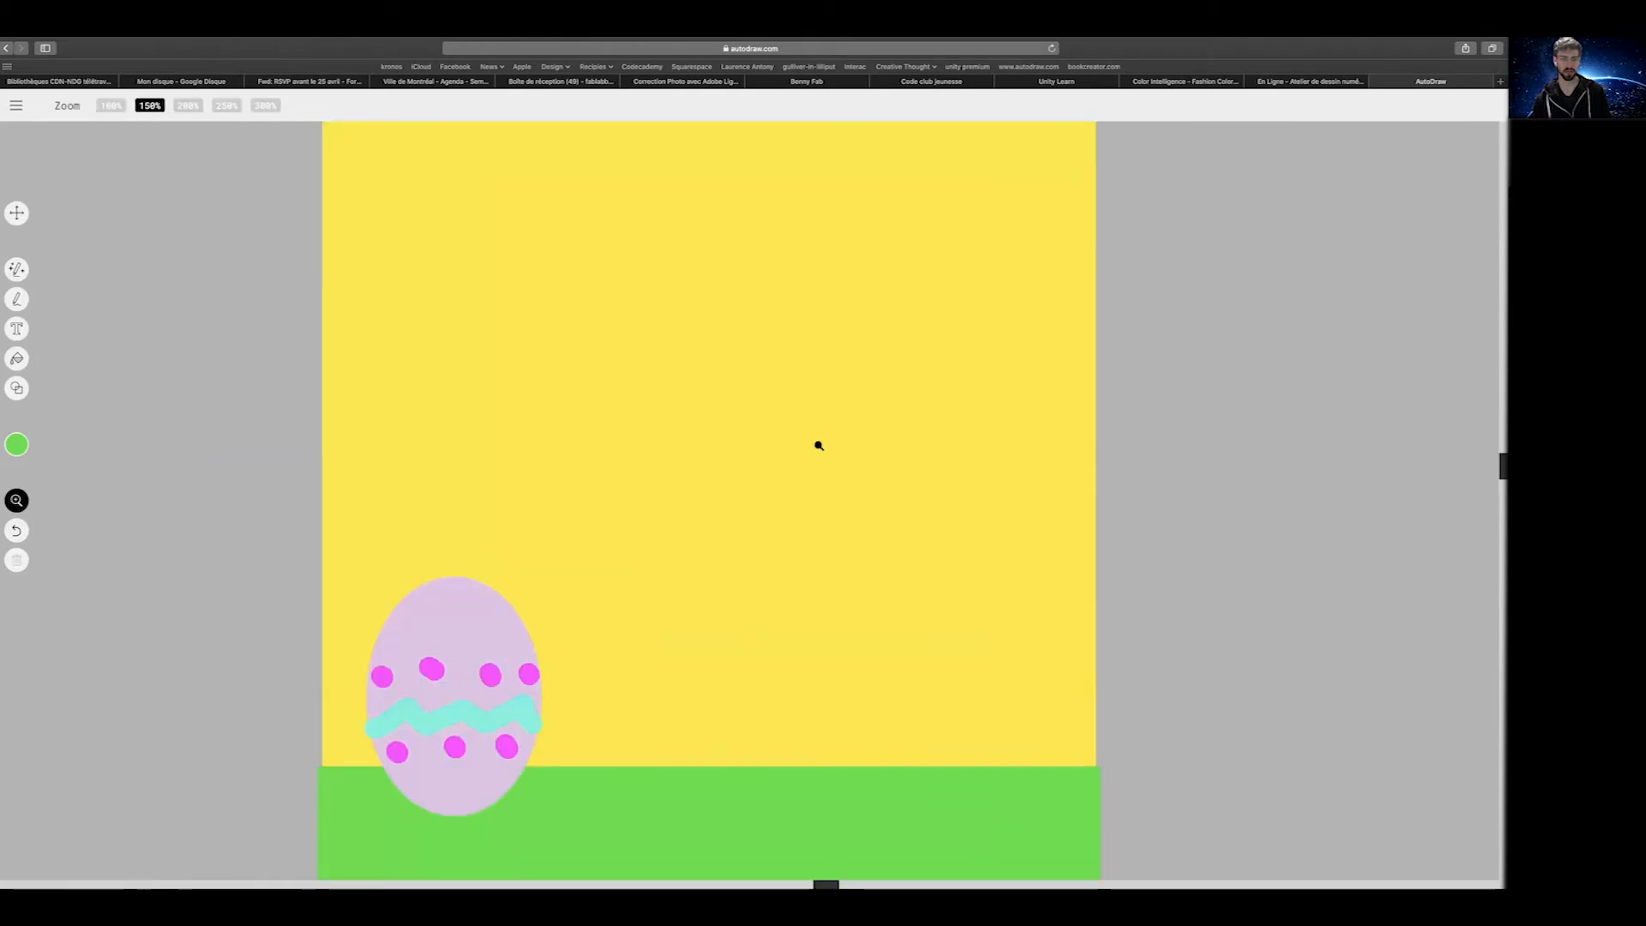
{"action": "left_click", "coordinate": [816, 444]}
{"action": "left_click", "coordinate": [807, 434]}
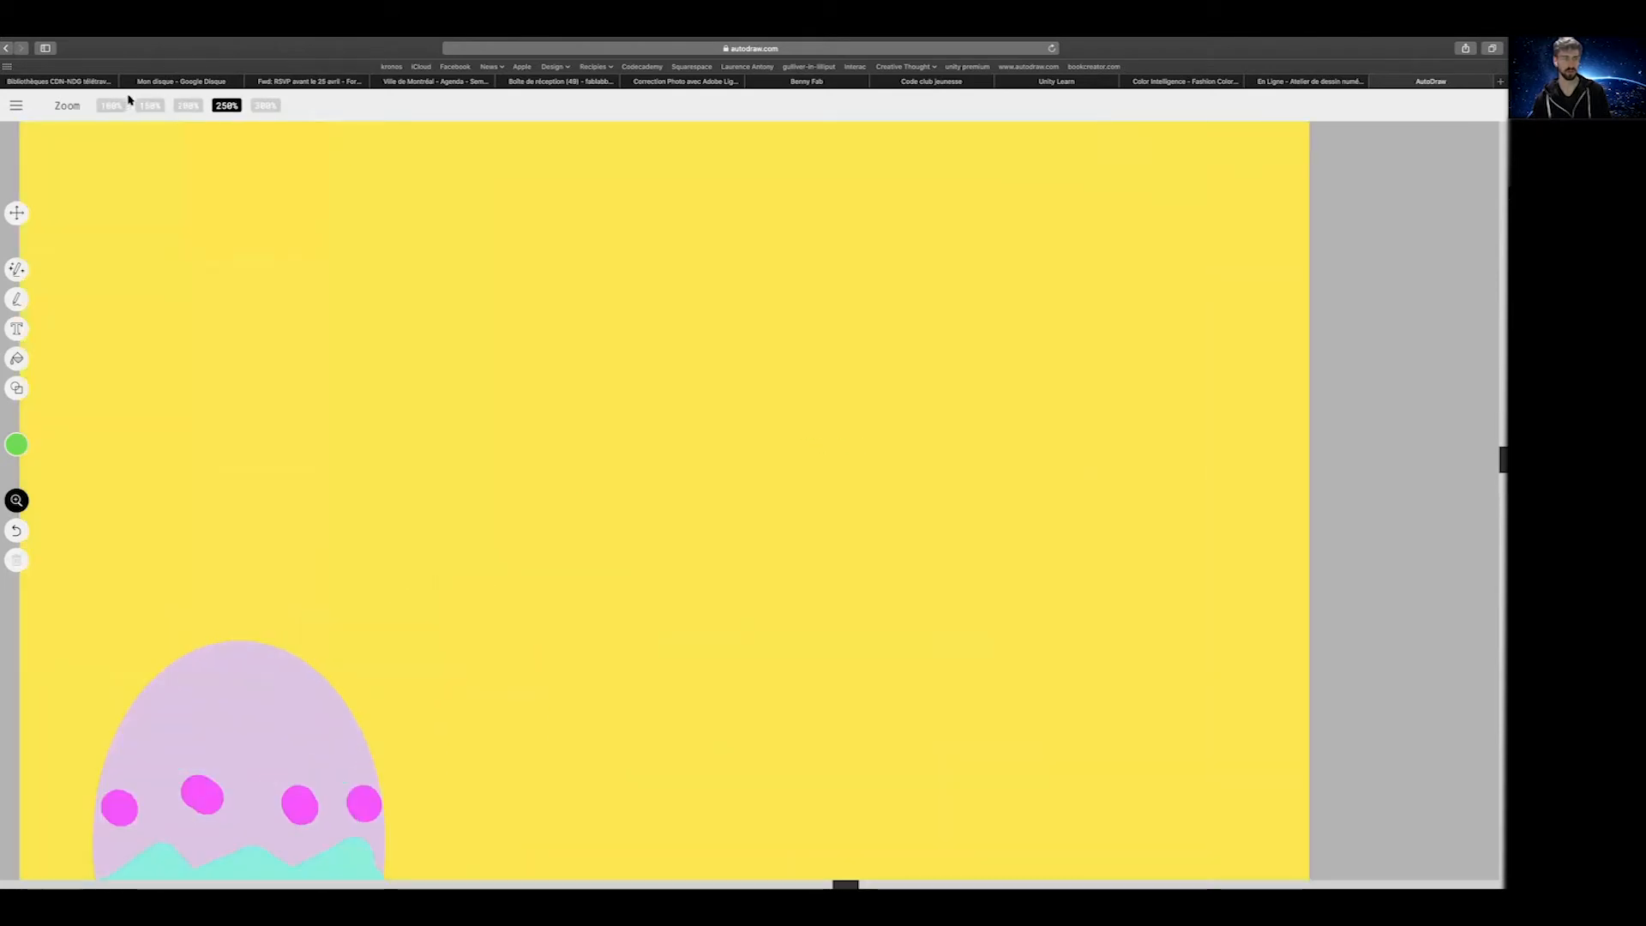
{"action": "left_click", "coordinate": [257, 108]}
{"action": "left_click", "coordinate": [146, 109]}
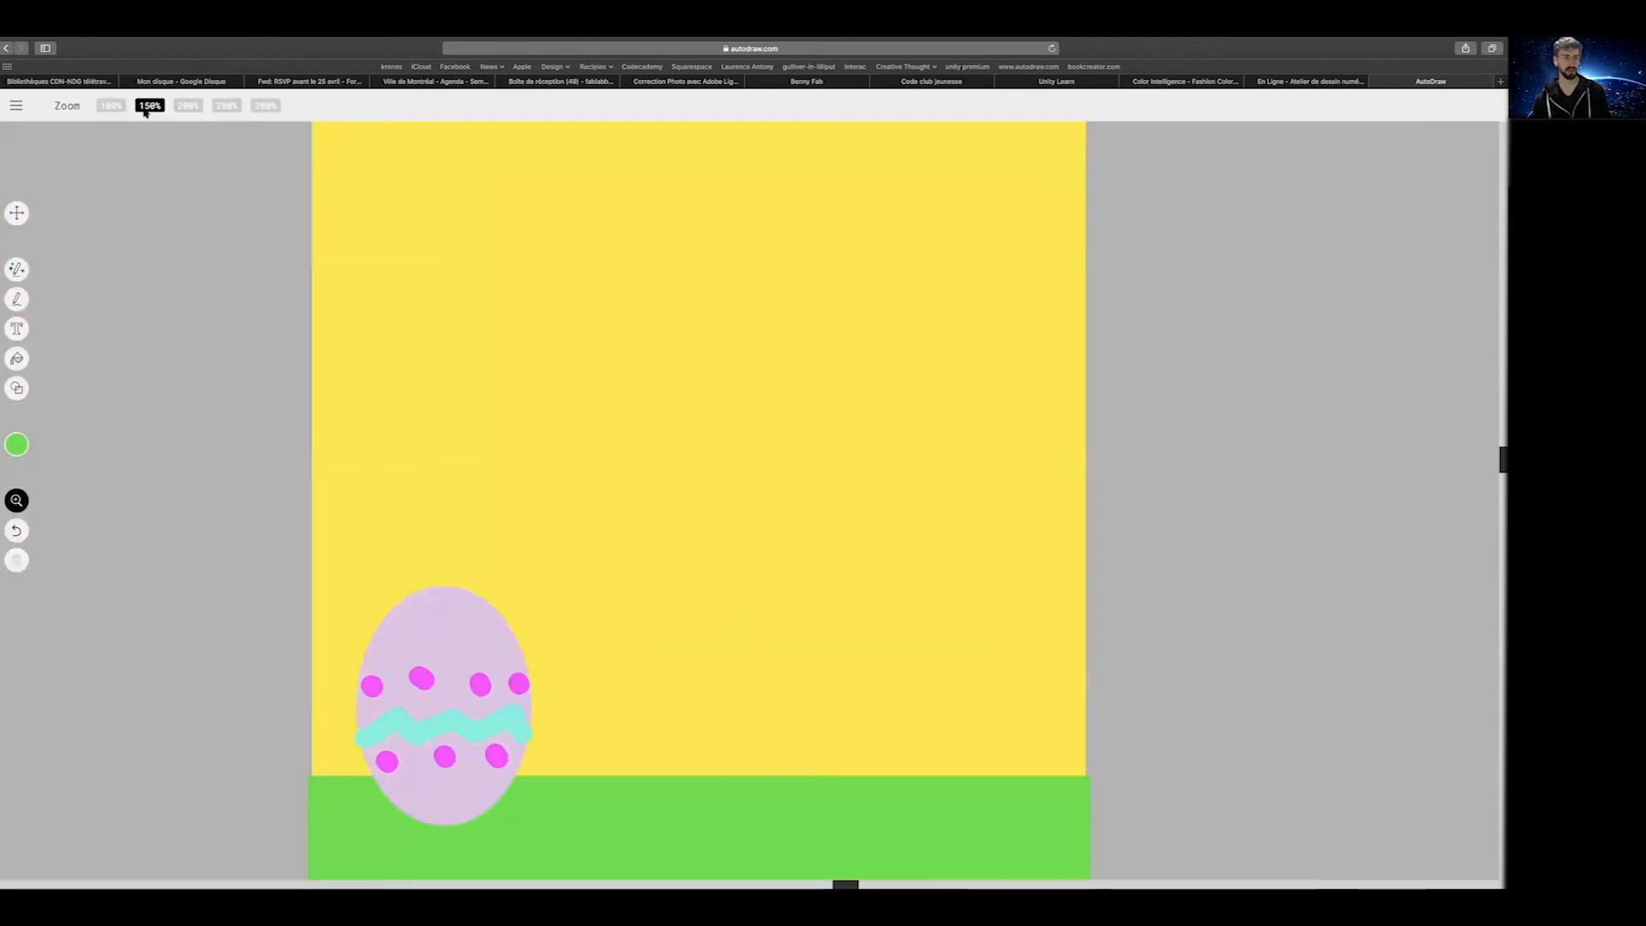
{"action": "left_click", "coordinate": [111, 106]}
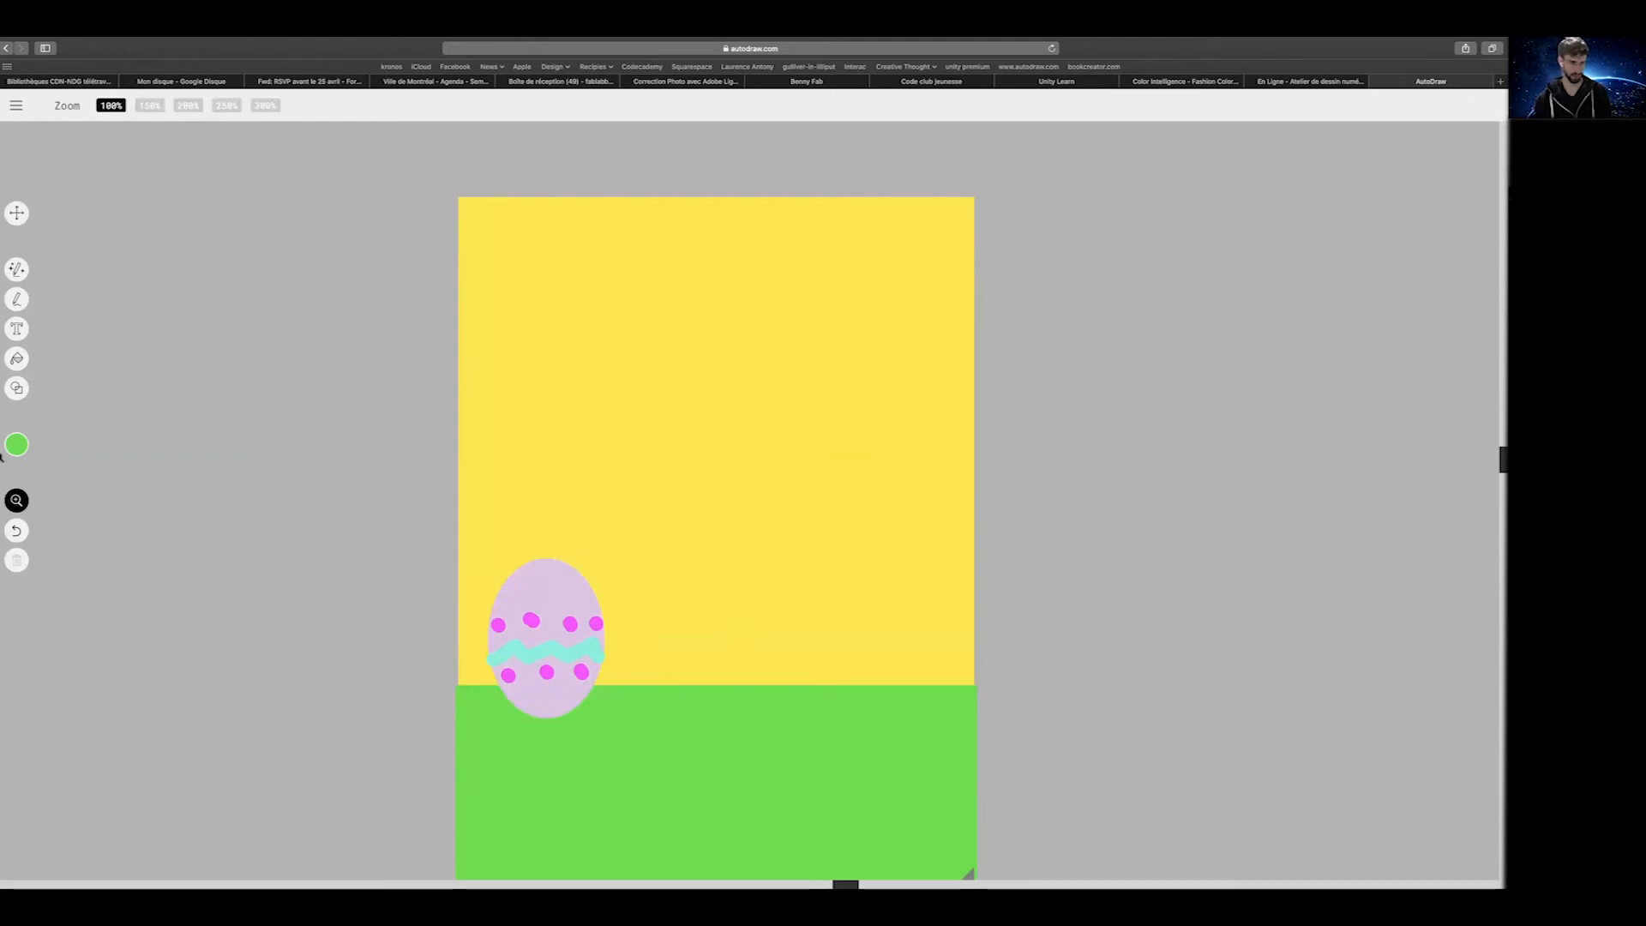
{"action": "left_click", "coordinate": [15, 271]}
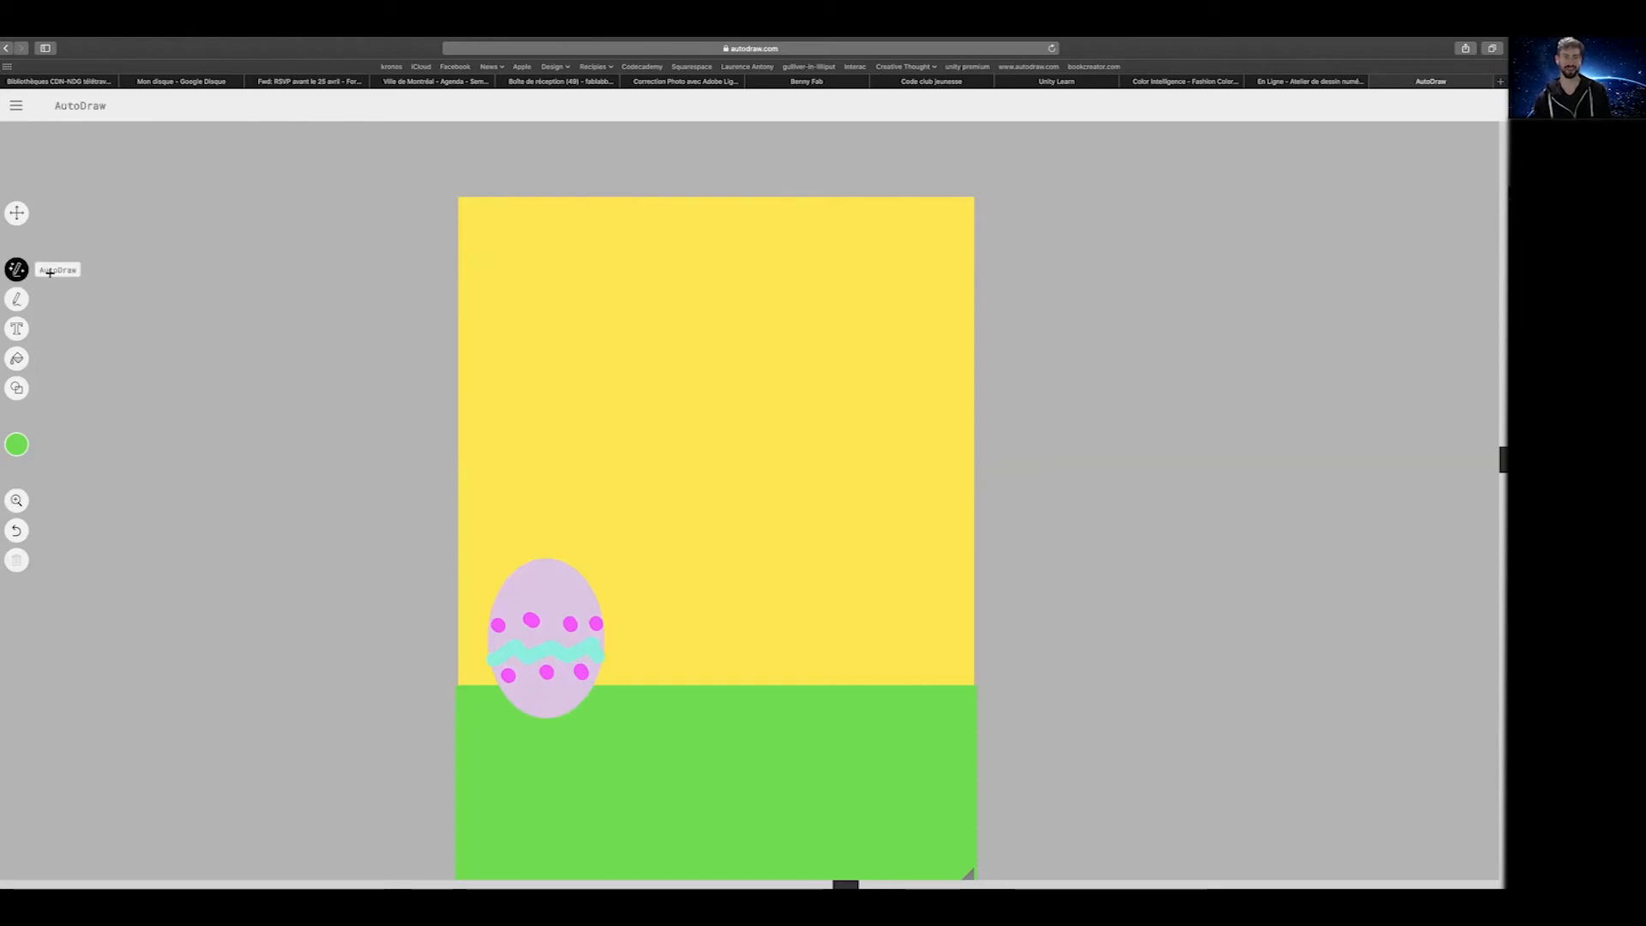
{"action": "left_click", "coordinate": [770, 699]}
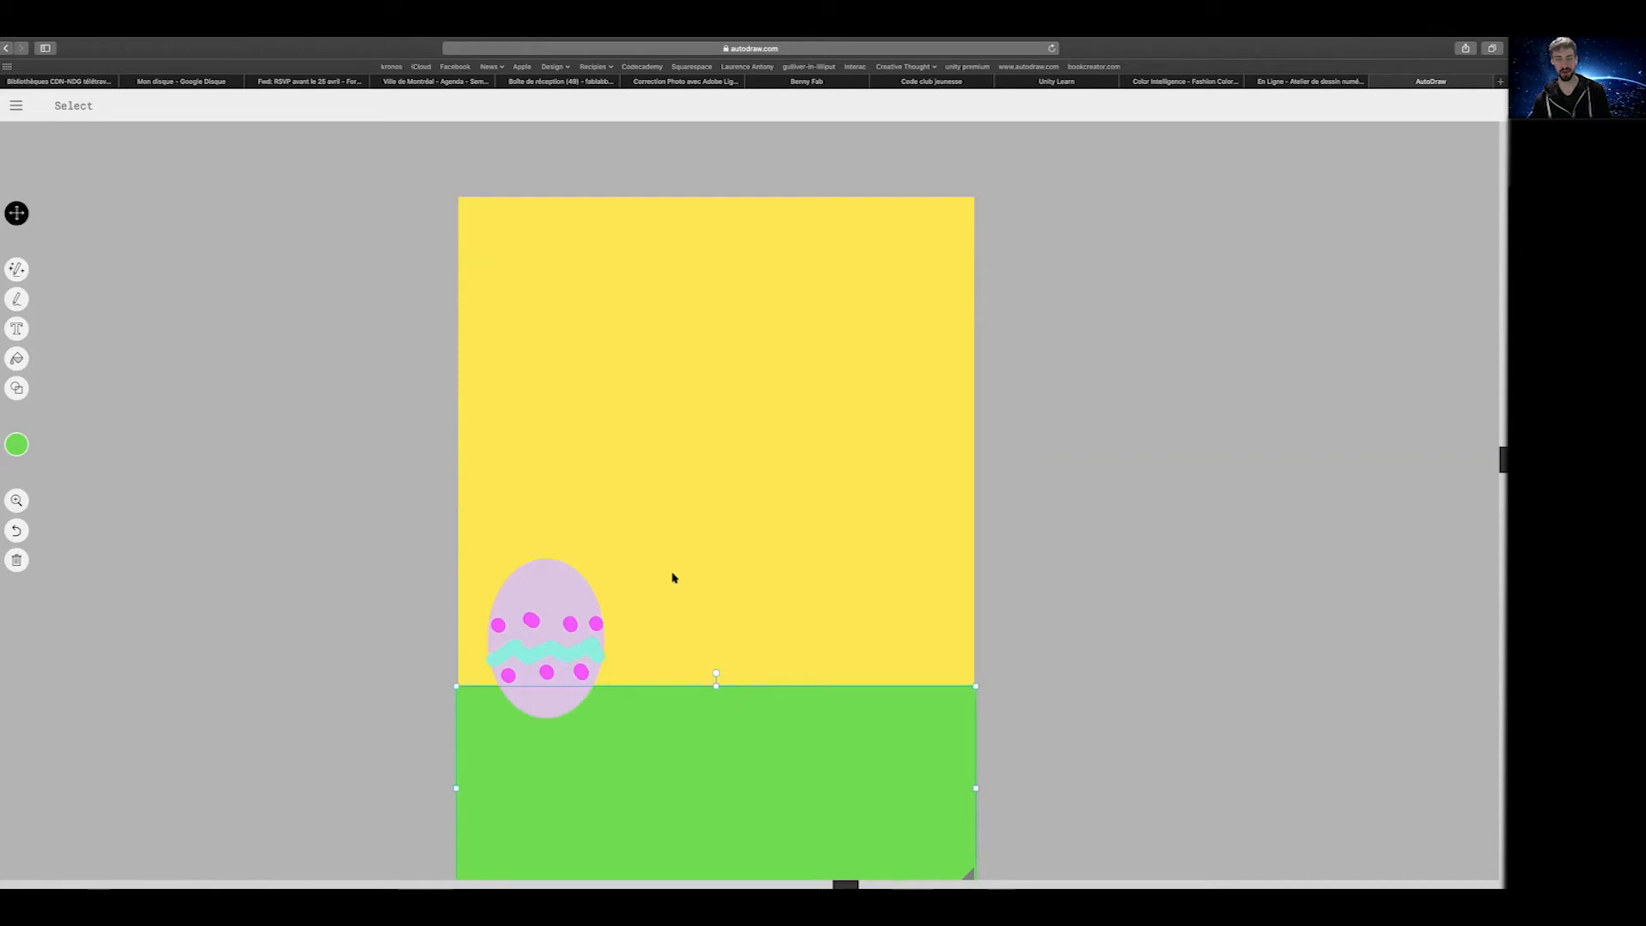
{"action": "left_click", "coordinate": [15, 269]}
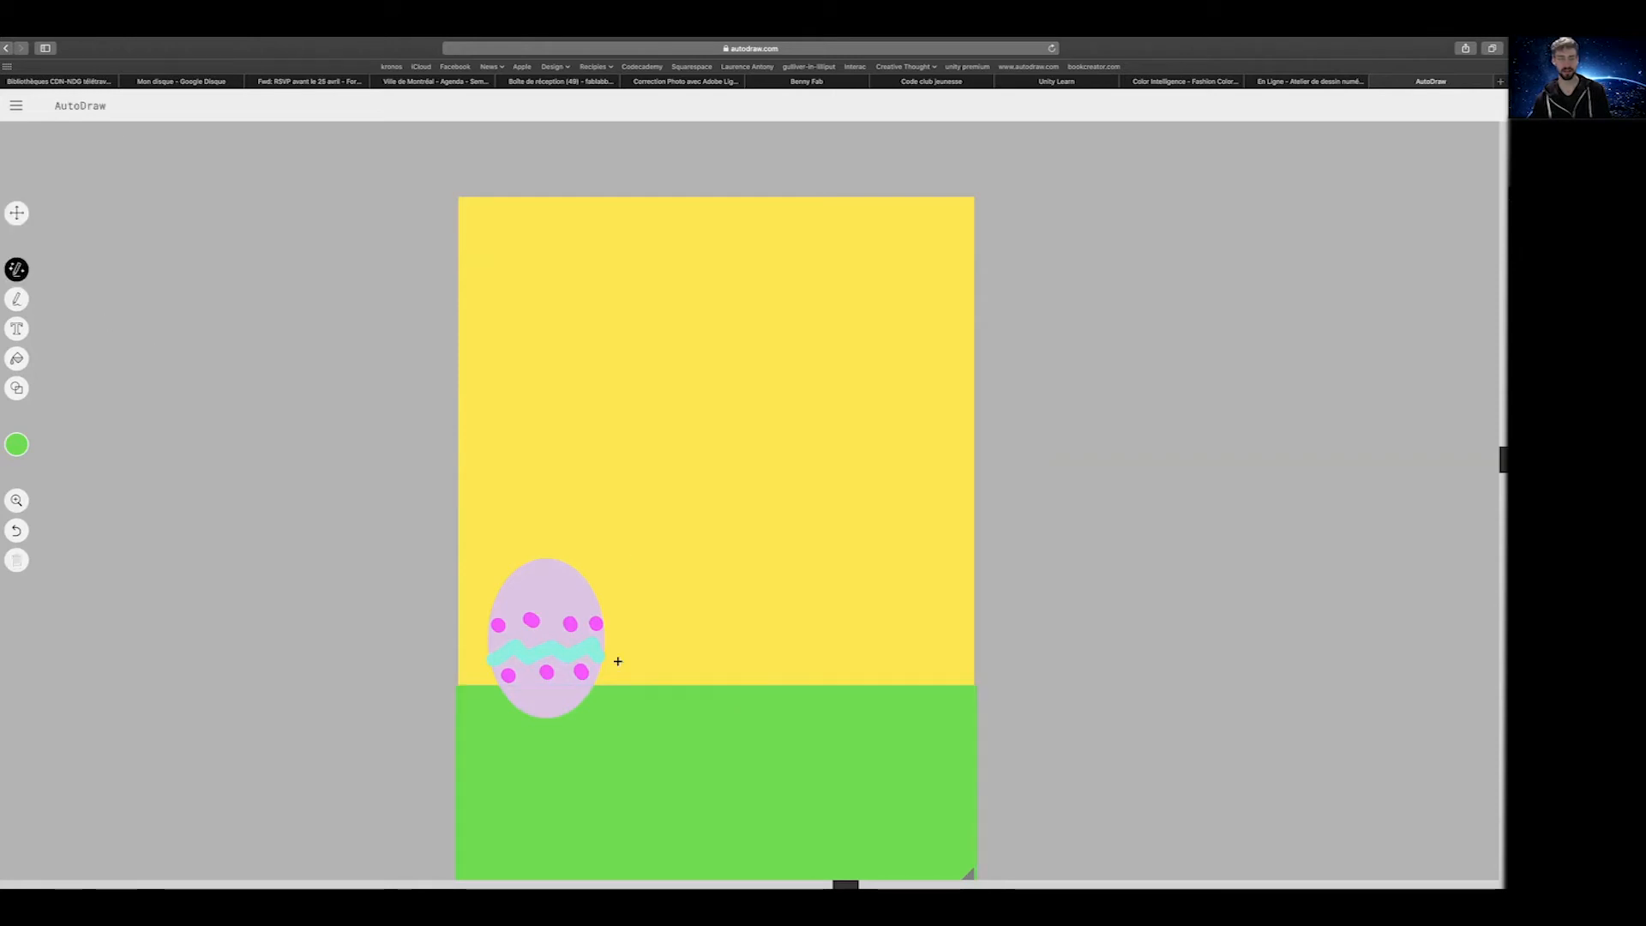
{"action": "left_click_drag", "start_coordinate": [737, 718], "coordinate": [742, 718]}
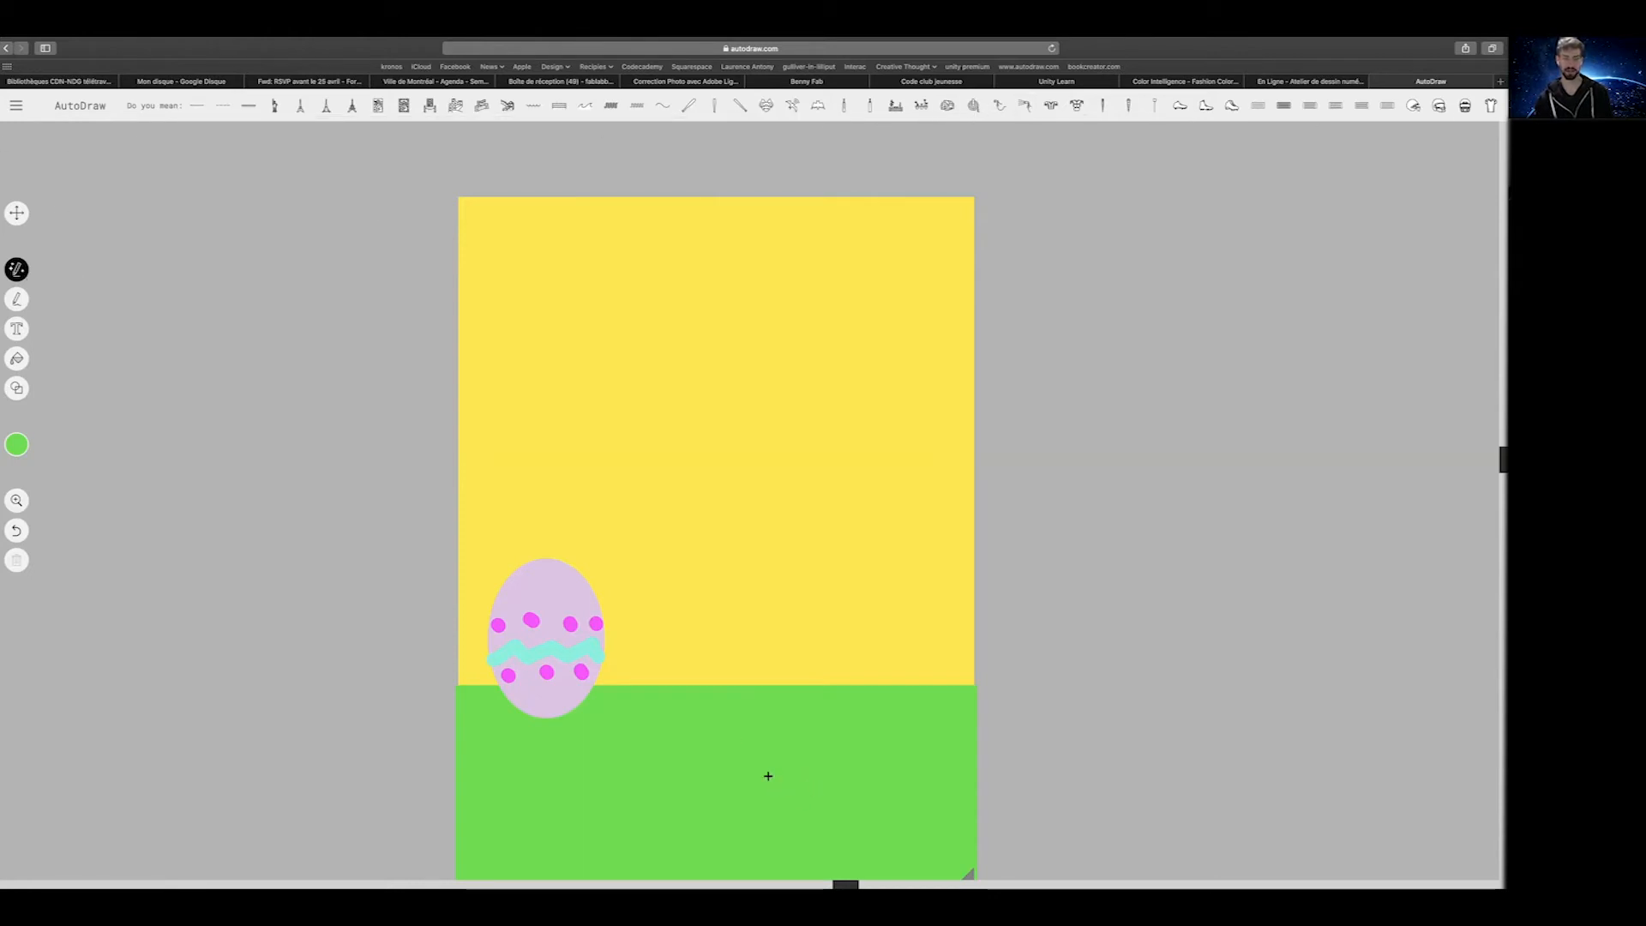
{"action": "left_click_drag", "start_coordinate": [763, 763], "coordinate": [760, 727]}
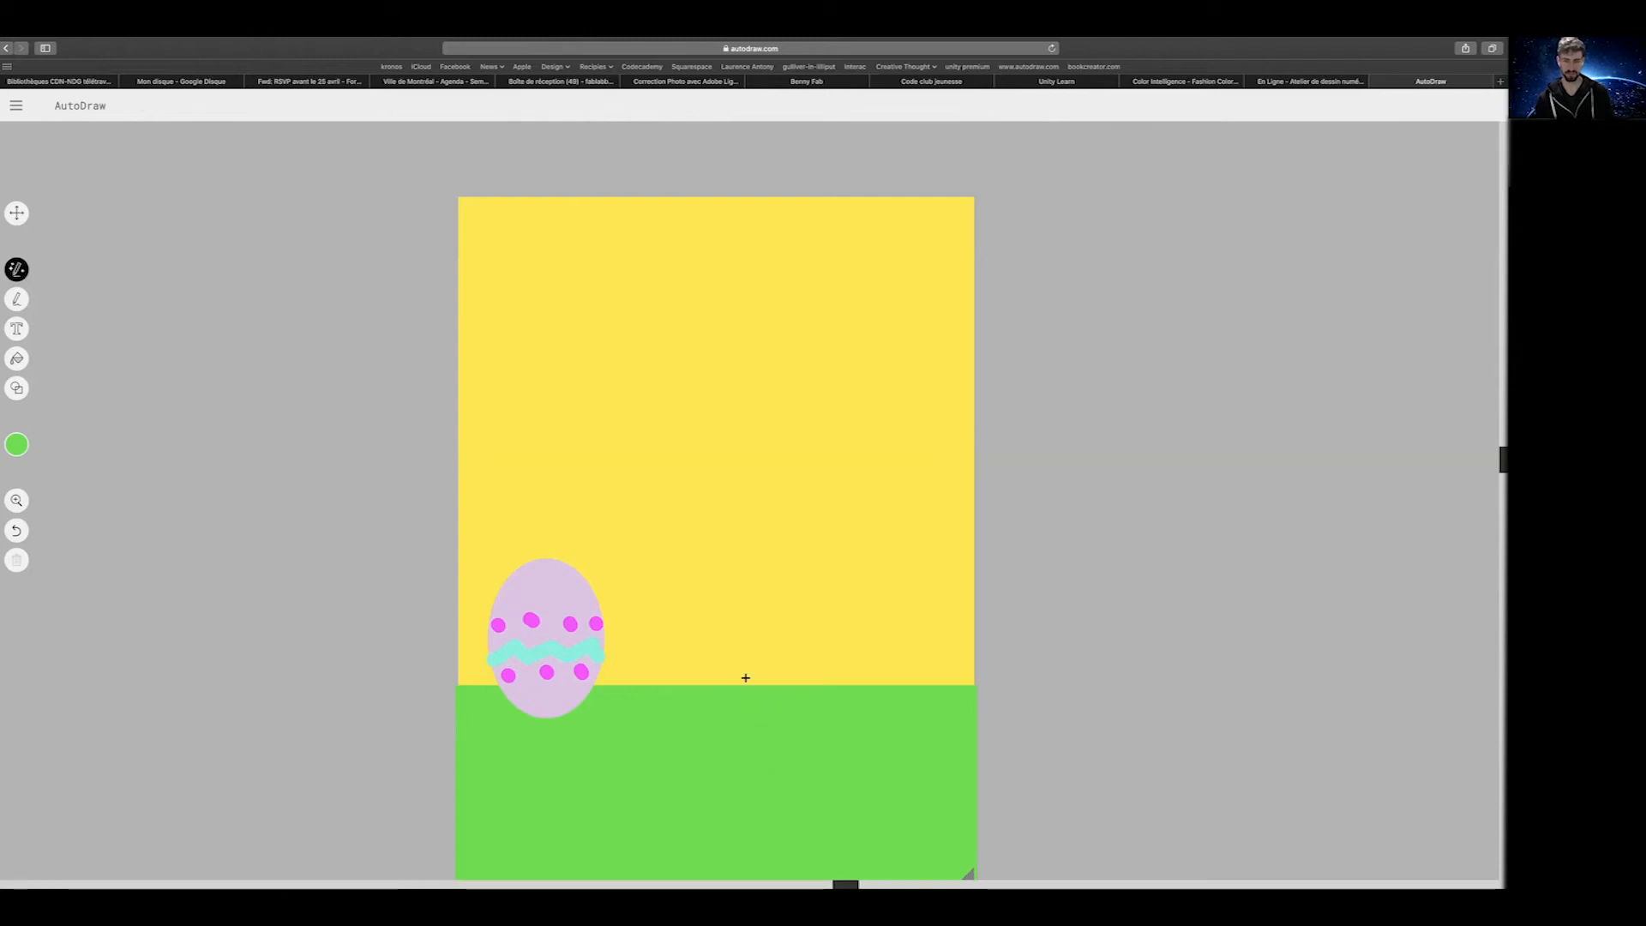
Sketch a bright blue rabbit-head outline with AutoDraw in the yellow area and replace it with the suggested front-facing rabbit face with whiskers
{"action": "left_click", "coordinate": [18, 449]}
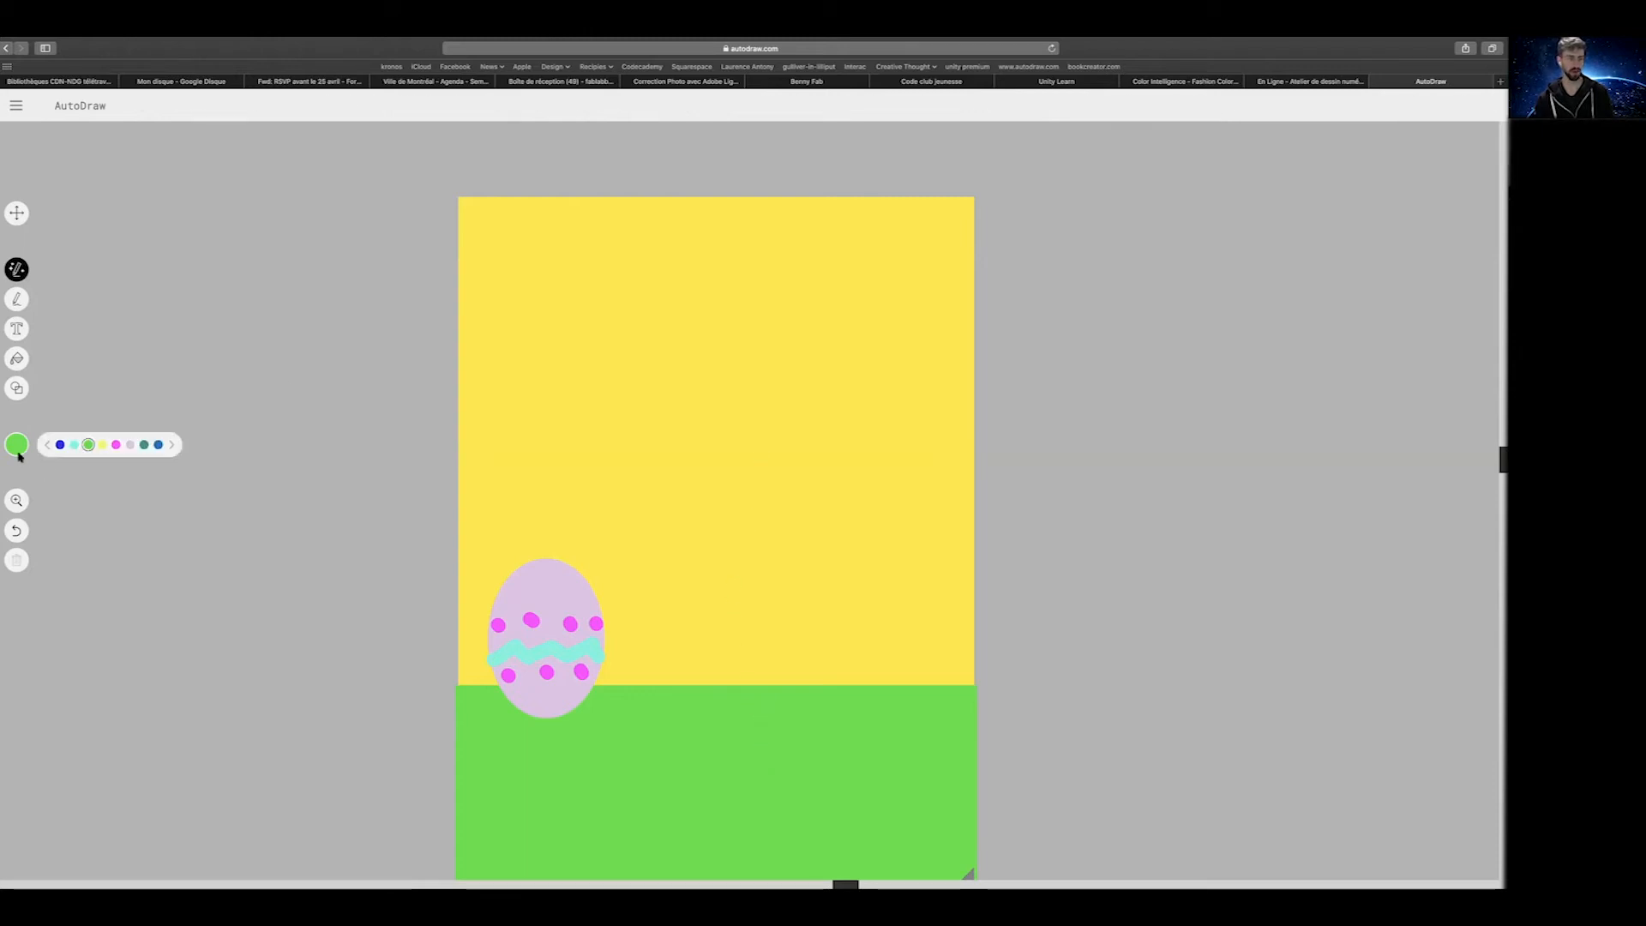
{"action": "left_click", "coordinate": [60, 445]}
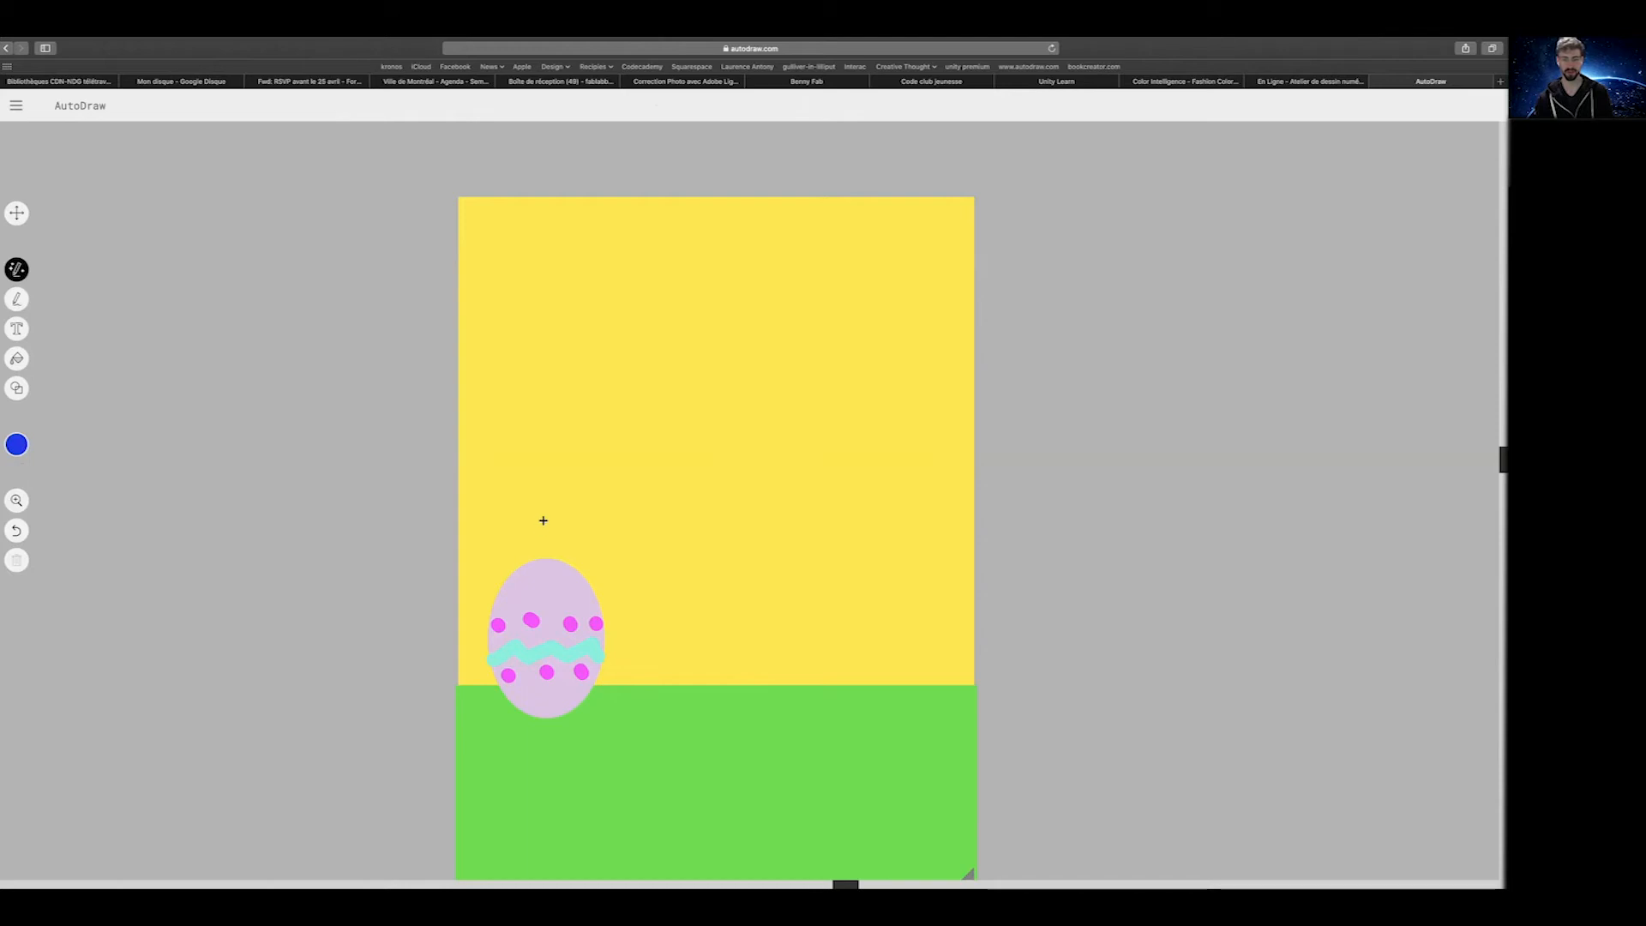
{"action": "mouse_move", "coordinate": [756, 409]}
{"action": "left_mouse_down"}
{"action": "mouse_move", "coordinate": [720, 371]}
{"action": "mouse_move", "coordinate": [737, 422]}
{"action": "mouse_move", "coordinate": [725, 442]}
{"action": "mouse_move", "coordinate": [754, 470]}
{"action": "mouse_move", "coordinate": [794, 466]}
{"action": "mouse_move", "coordinate": [800, 390]}
{"action": "mouse_move", "coordinate": [783, 371]}
{"action": "mouse_move", "coordinate": [757, 410]}
{"action": "left_mouse_up"}
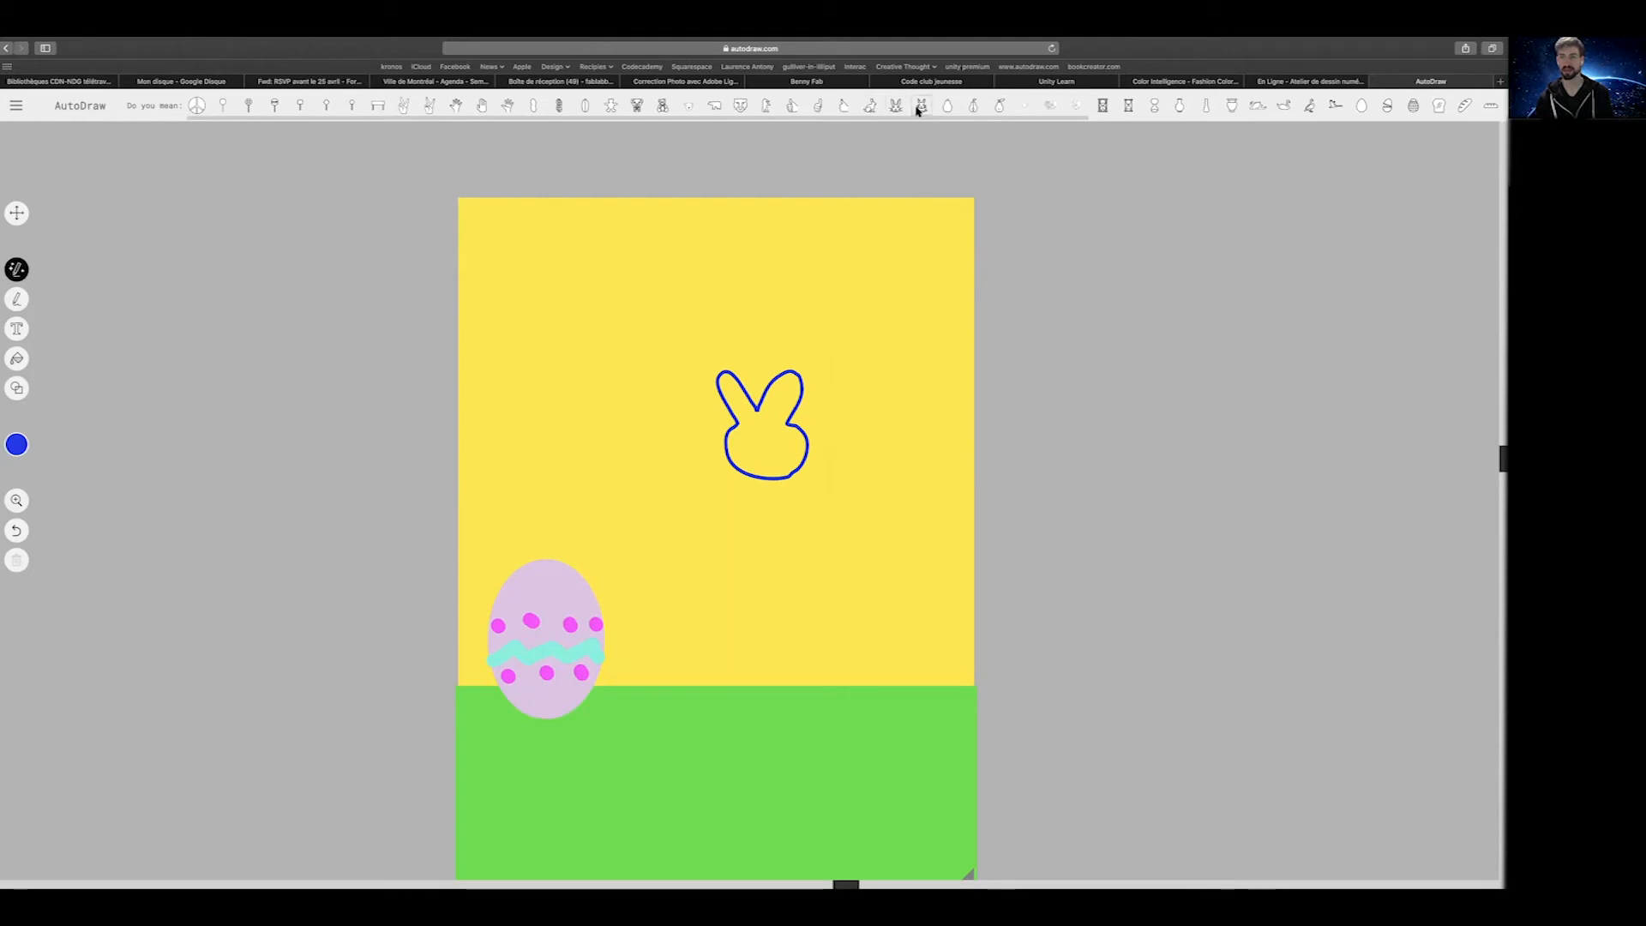
{"action": "left_click", "coordinate": [870, 108]}
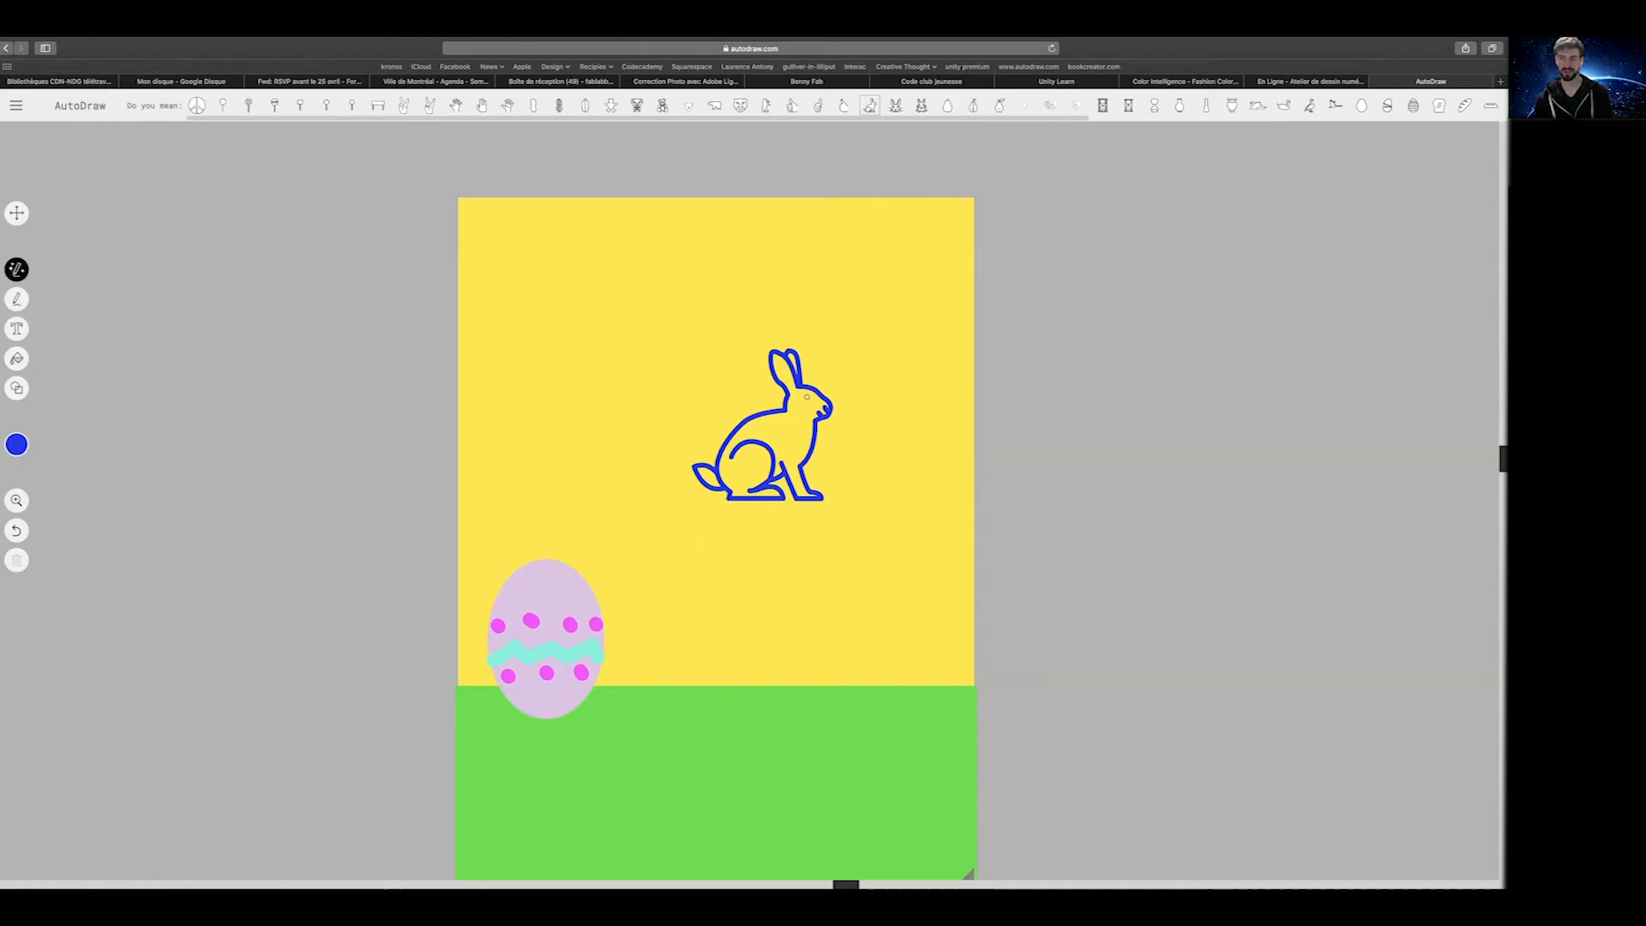
{"action": "left_click", "coordinate": [898, 109]}
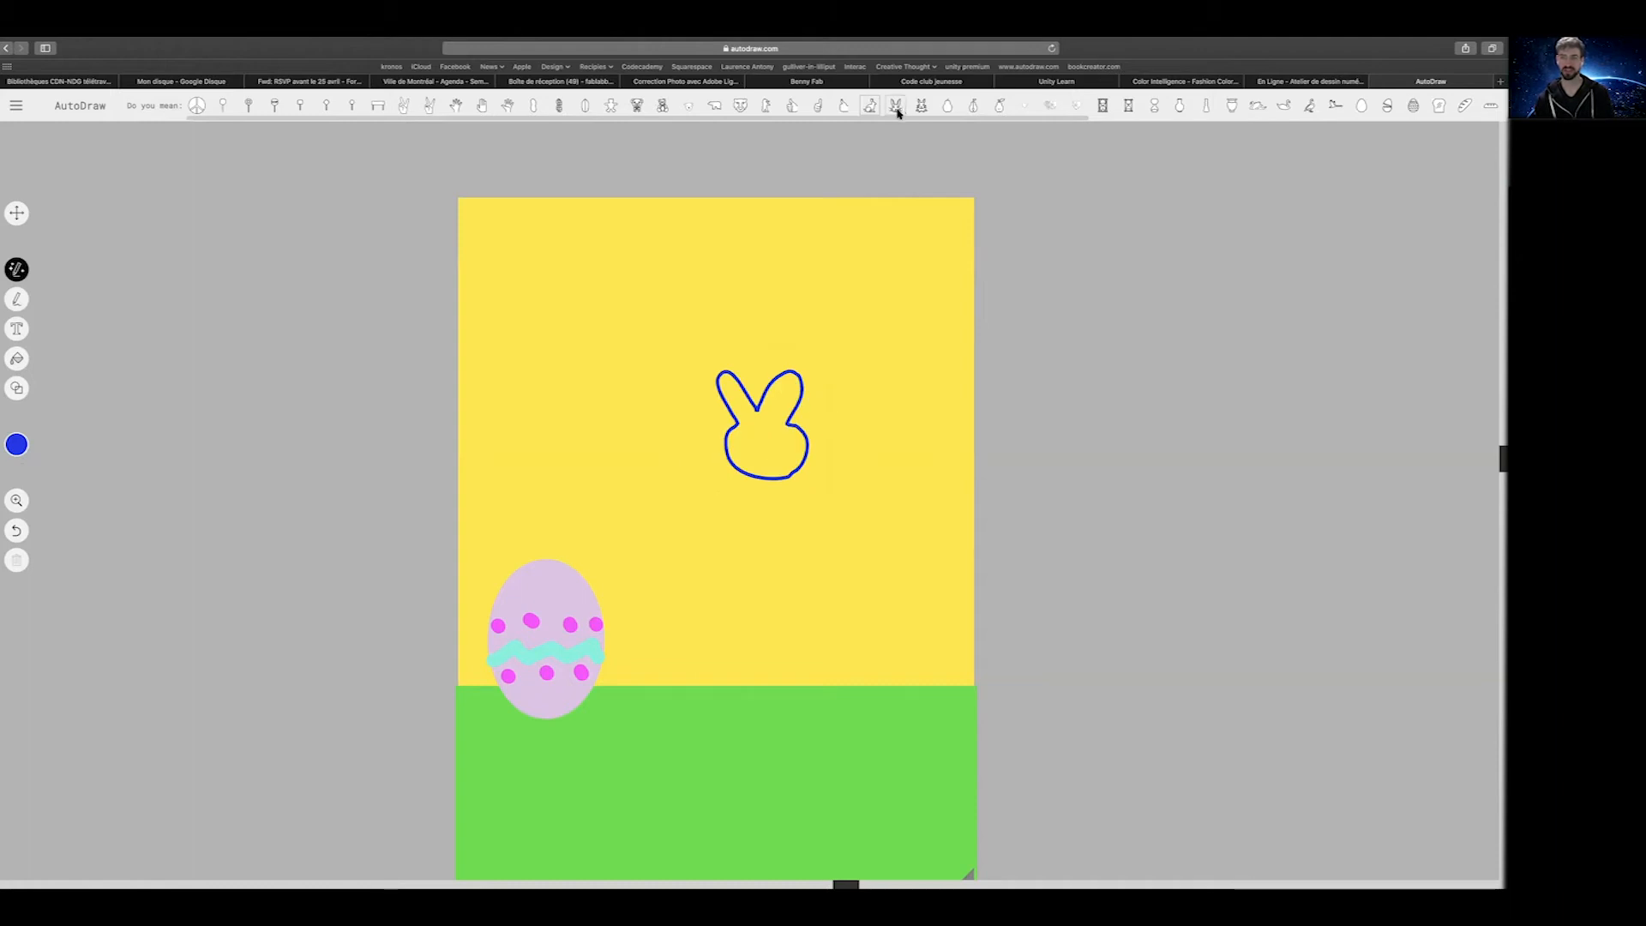
{"action": "left_click", "coordinate": [899, 113]}
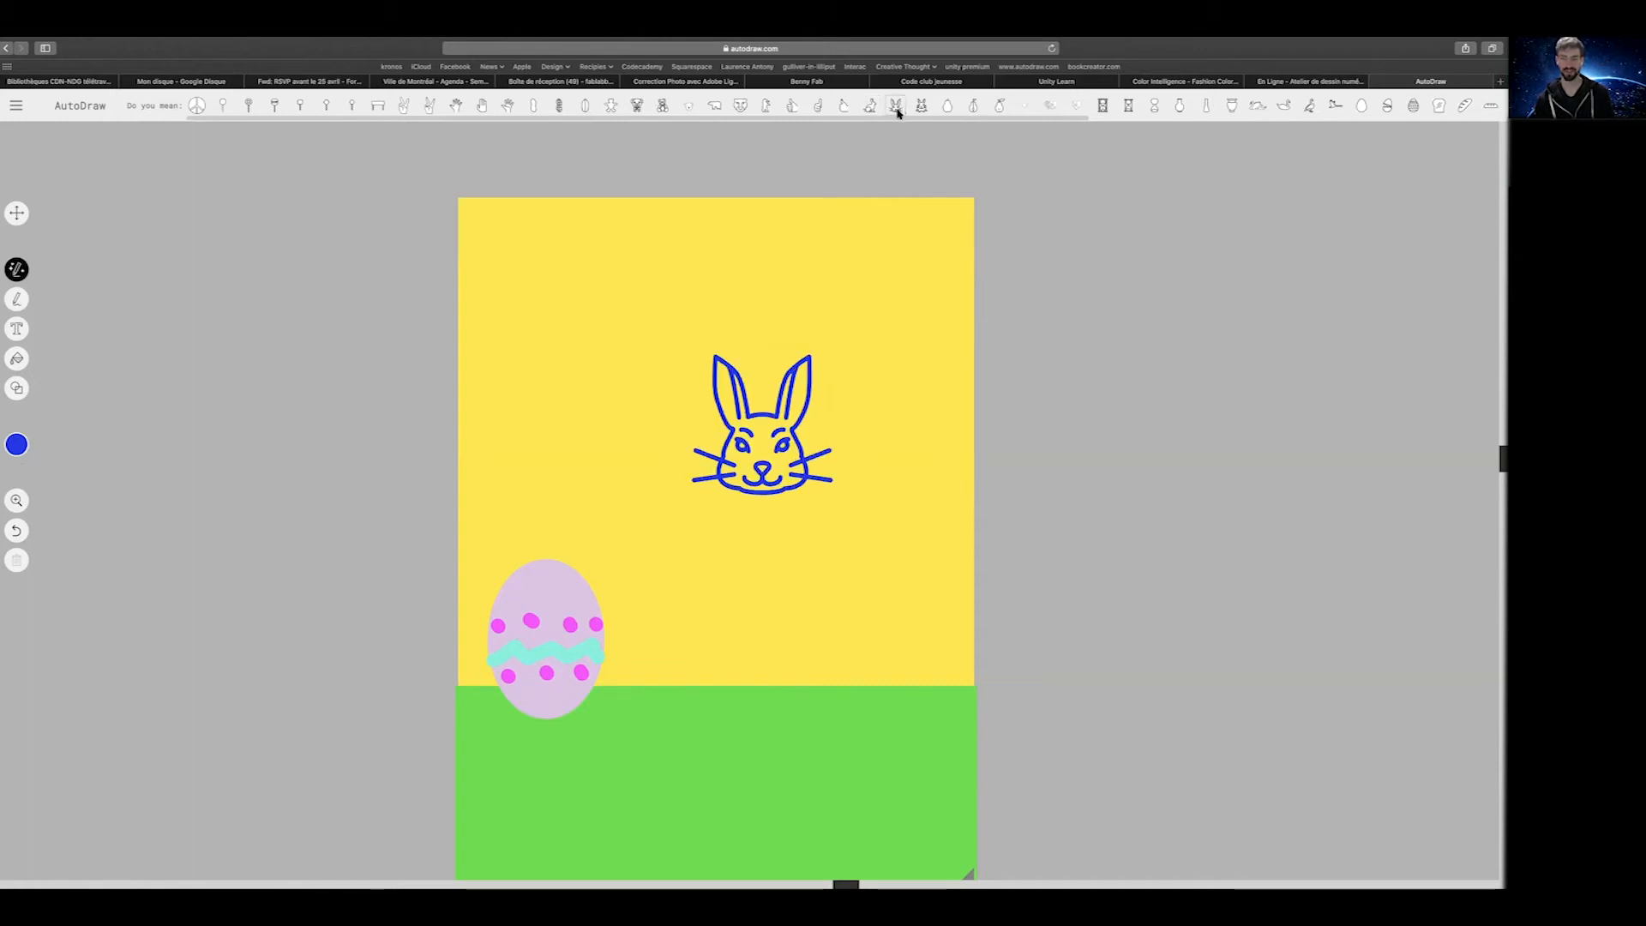
Enlarge the rabbit face and move it up to just below the yellow page's upper edge
{"action": "left_click", "coordinate": [8, 213]}
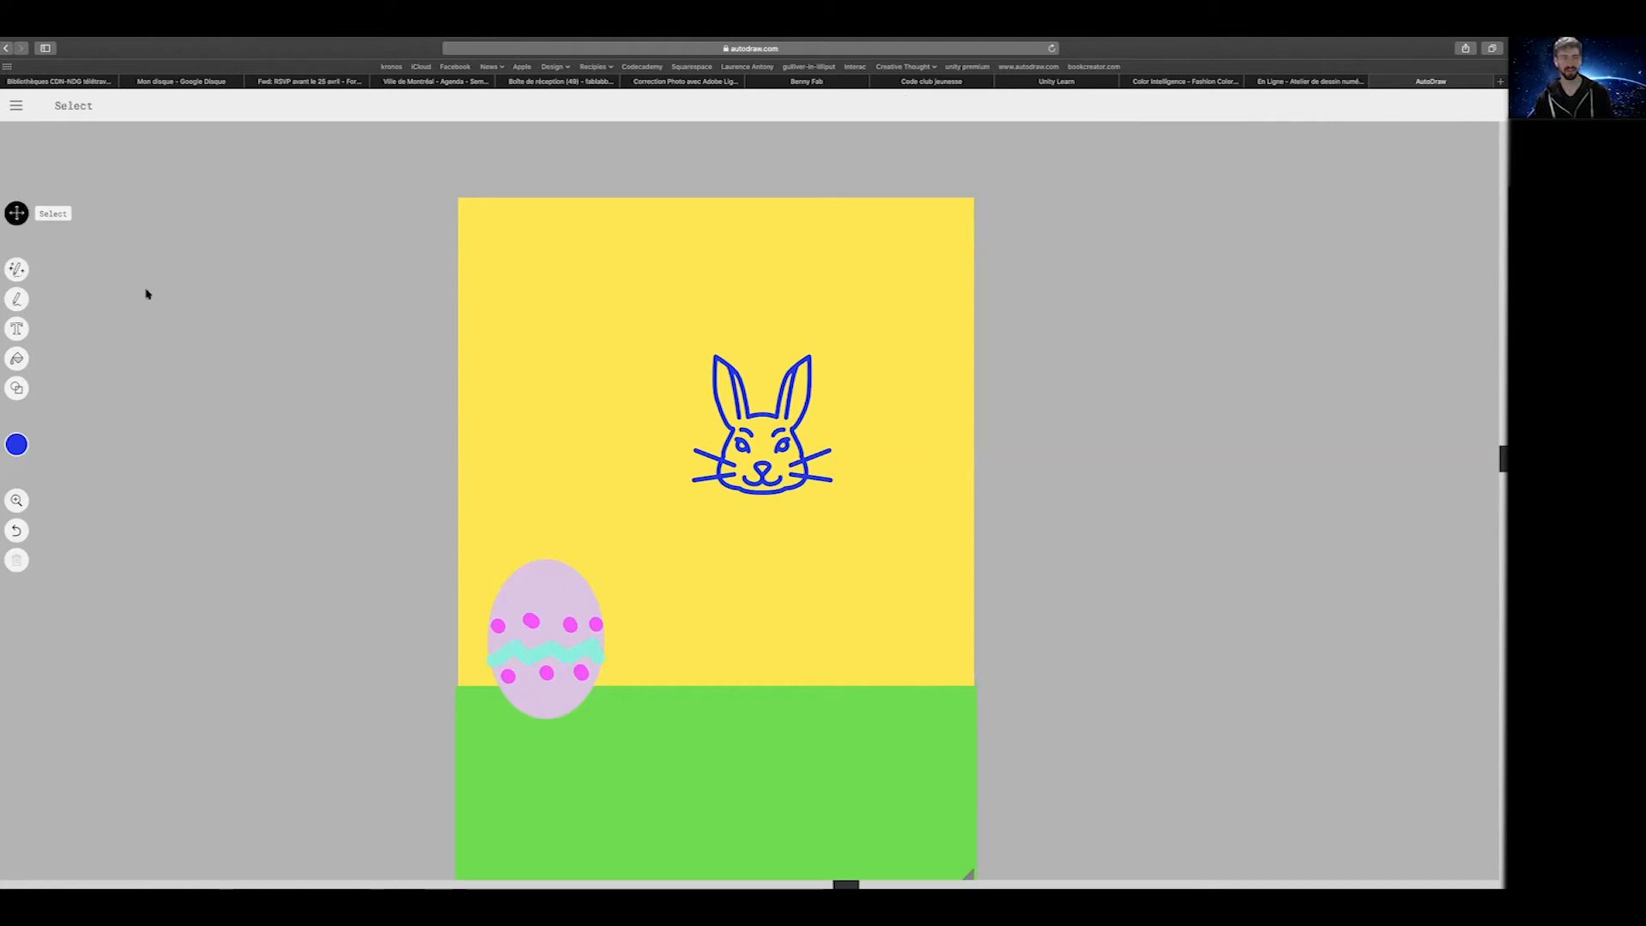
{"action": "left_click_drag", "start_coordinate": [732, 434], "coordinate": [724, 446]}
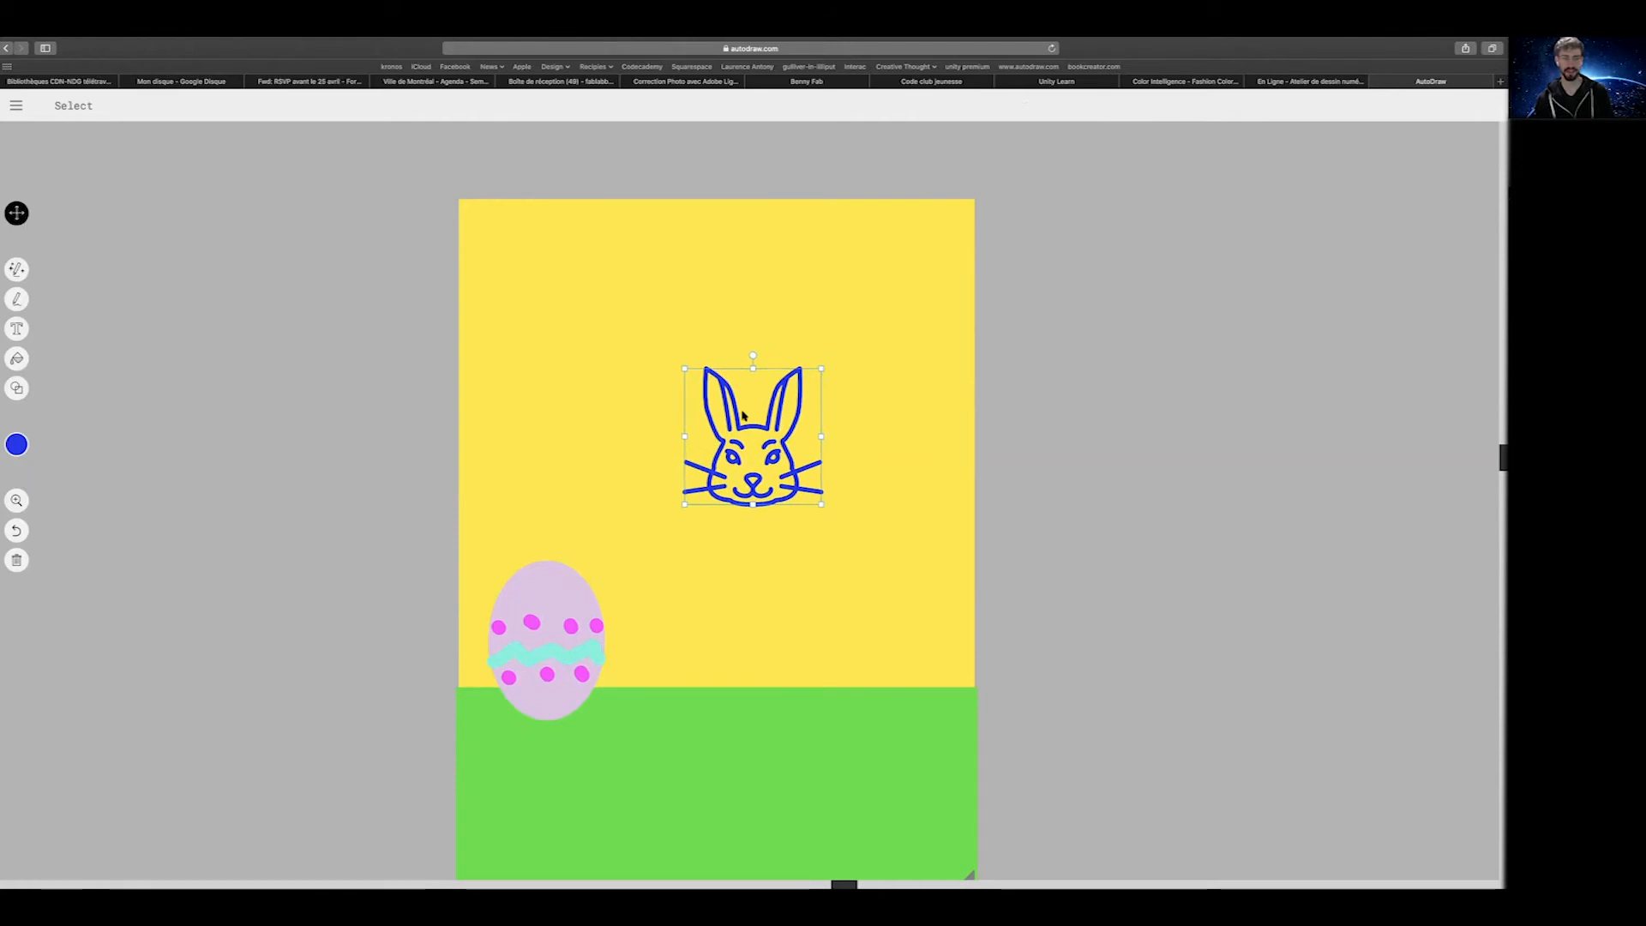
{"action": "left_click_drag", "start_coordinate": [771, 440], "coordinate": [775, 424]}
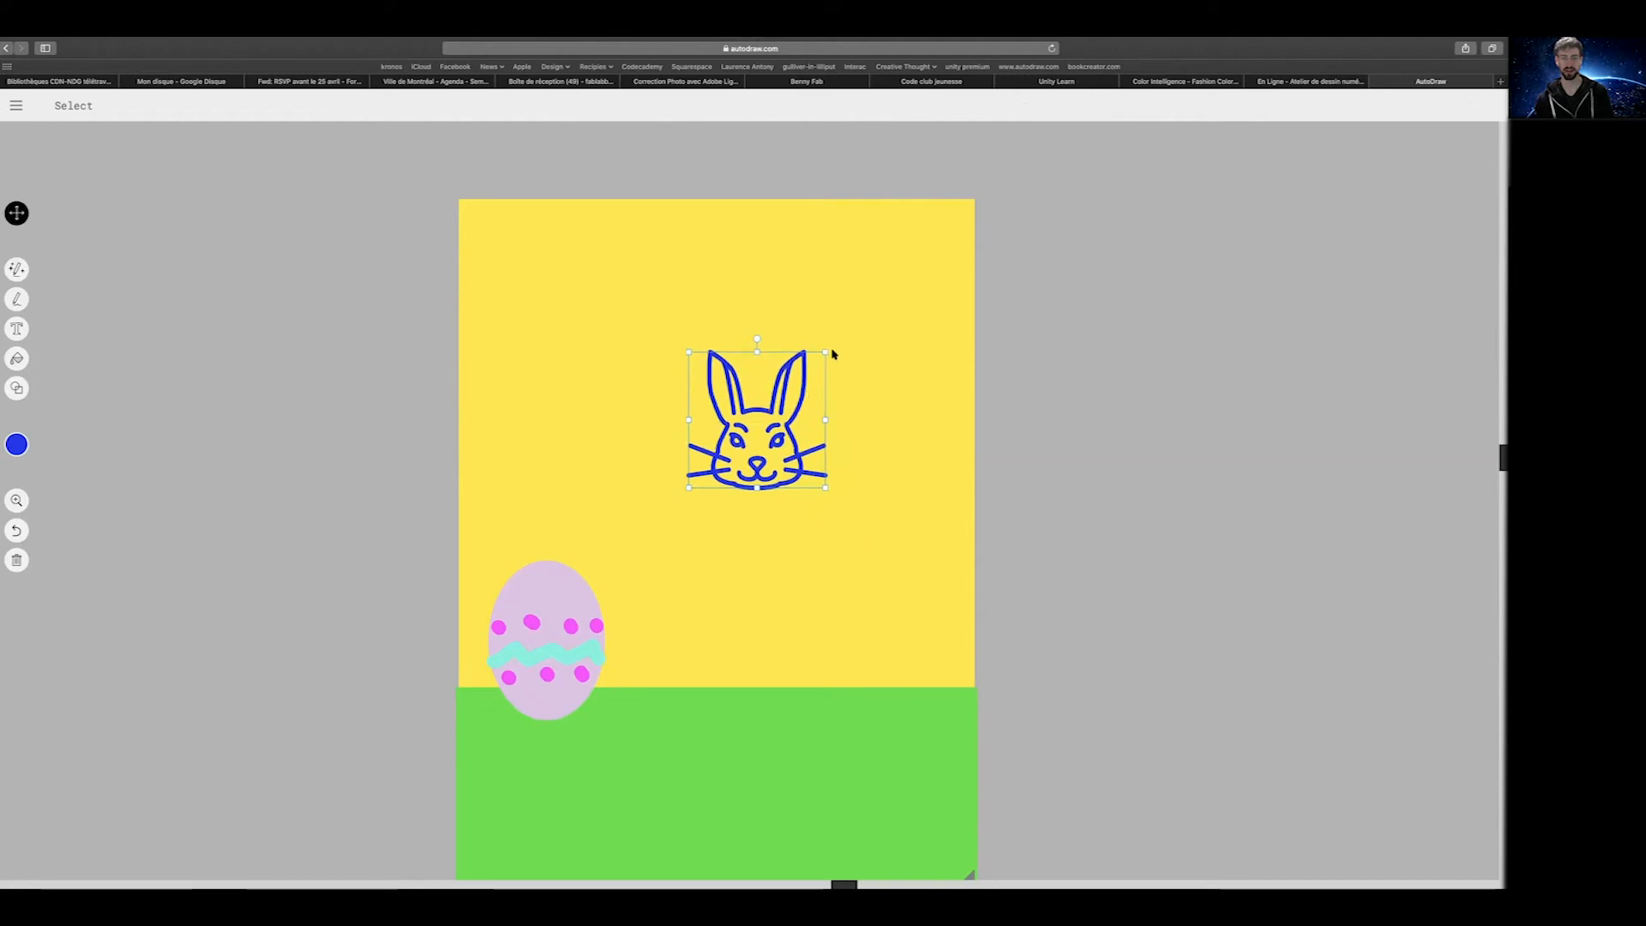
{"action": "left_click_drag", "start_coordinate": [826, 352], "coordinate": [855, 323]}
{"action": "left_click_drag", "start_coordinate": [779, 393], "coordinate": [795, 292]}
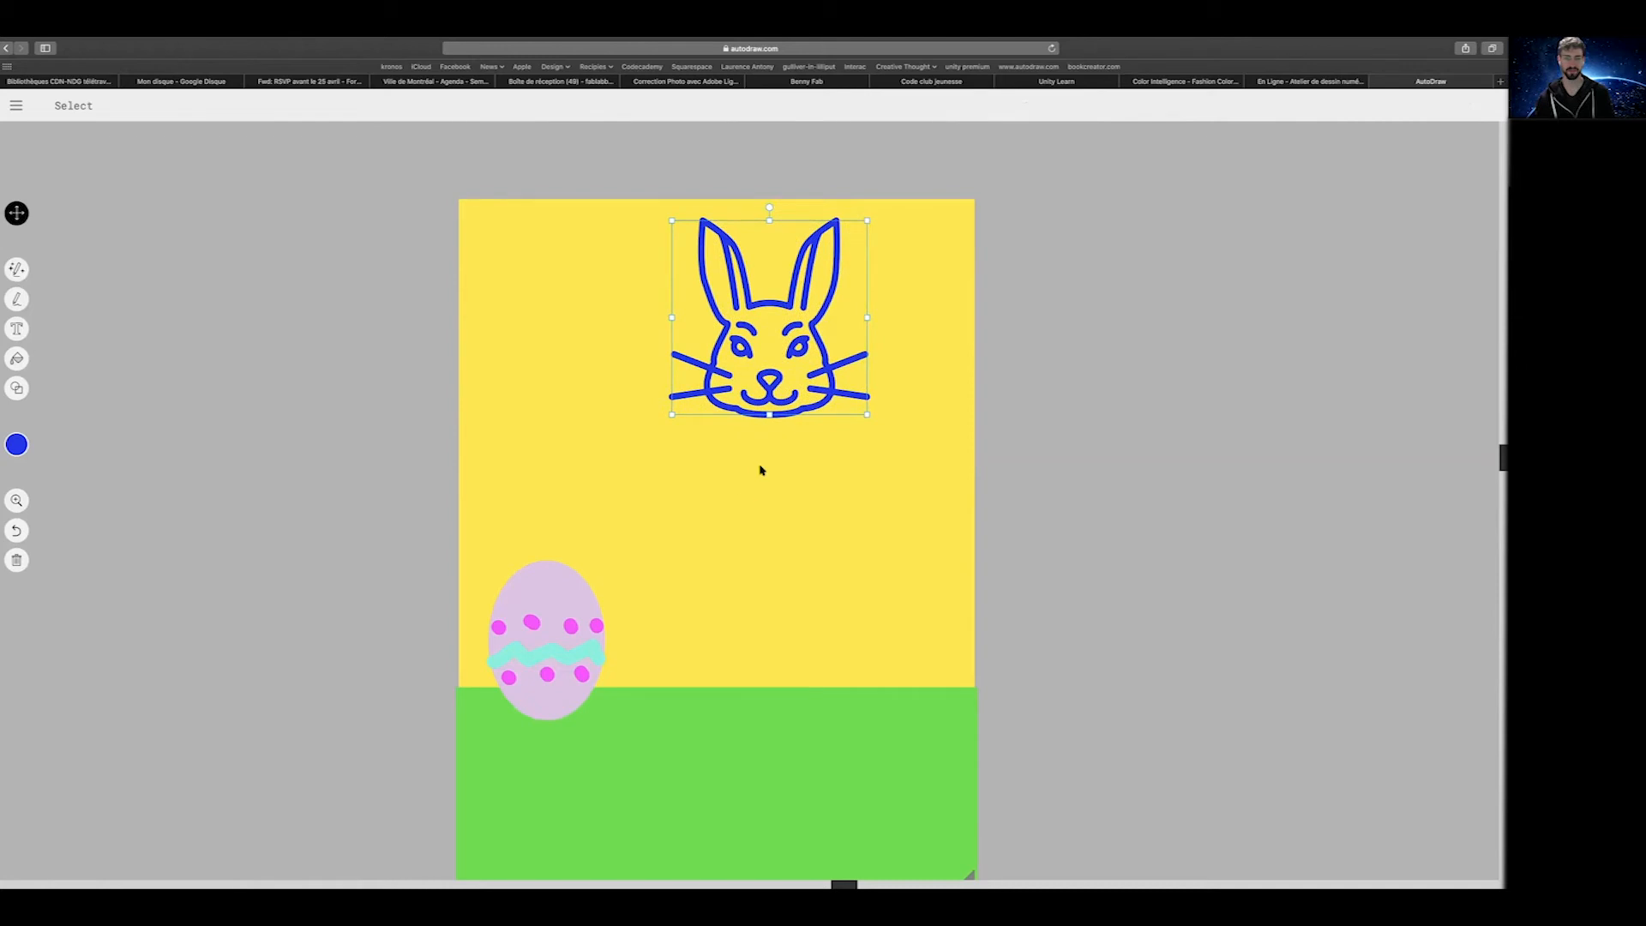
Recolor the rabbit face's outline dark blue and look through the other palette colors
{"action": "left_click", "coordinate": [17, 445]}
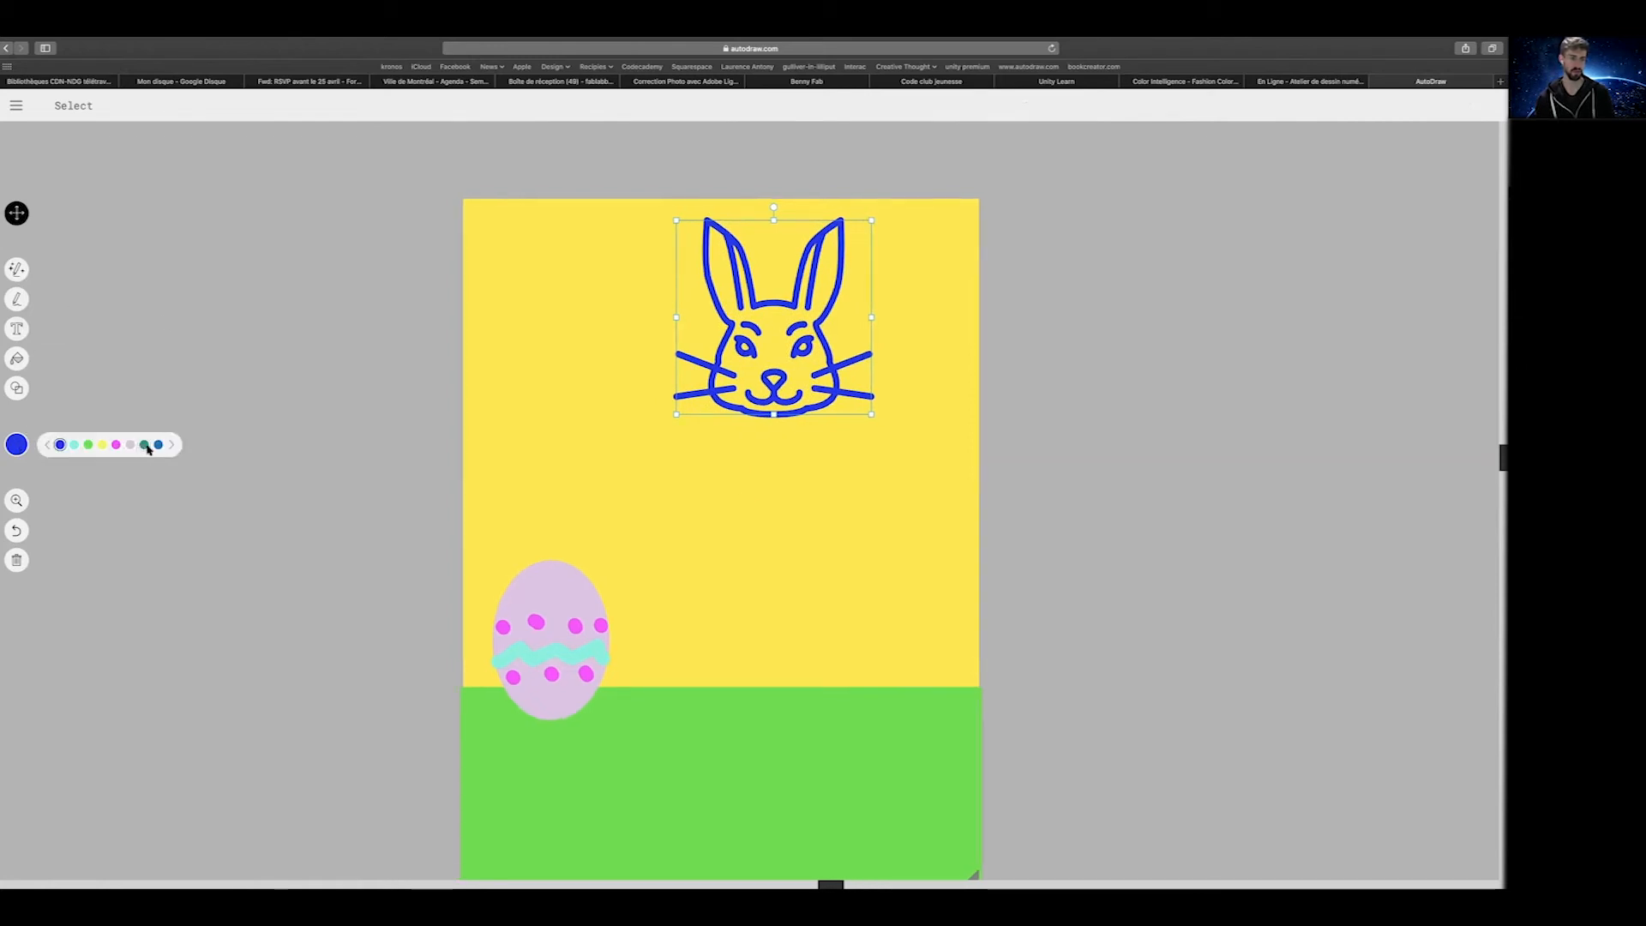
{"action": "left_click", "coordinate": [173, 445]}
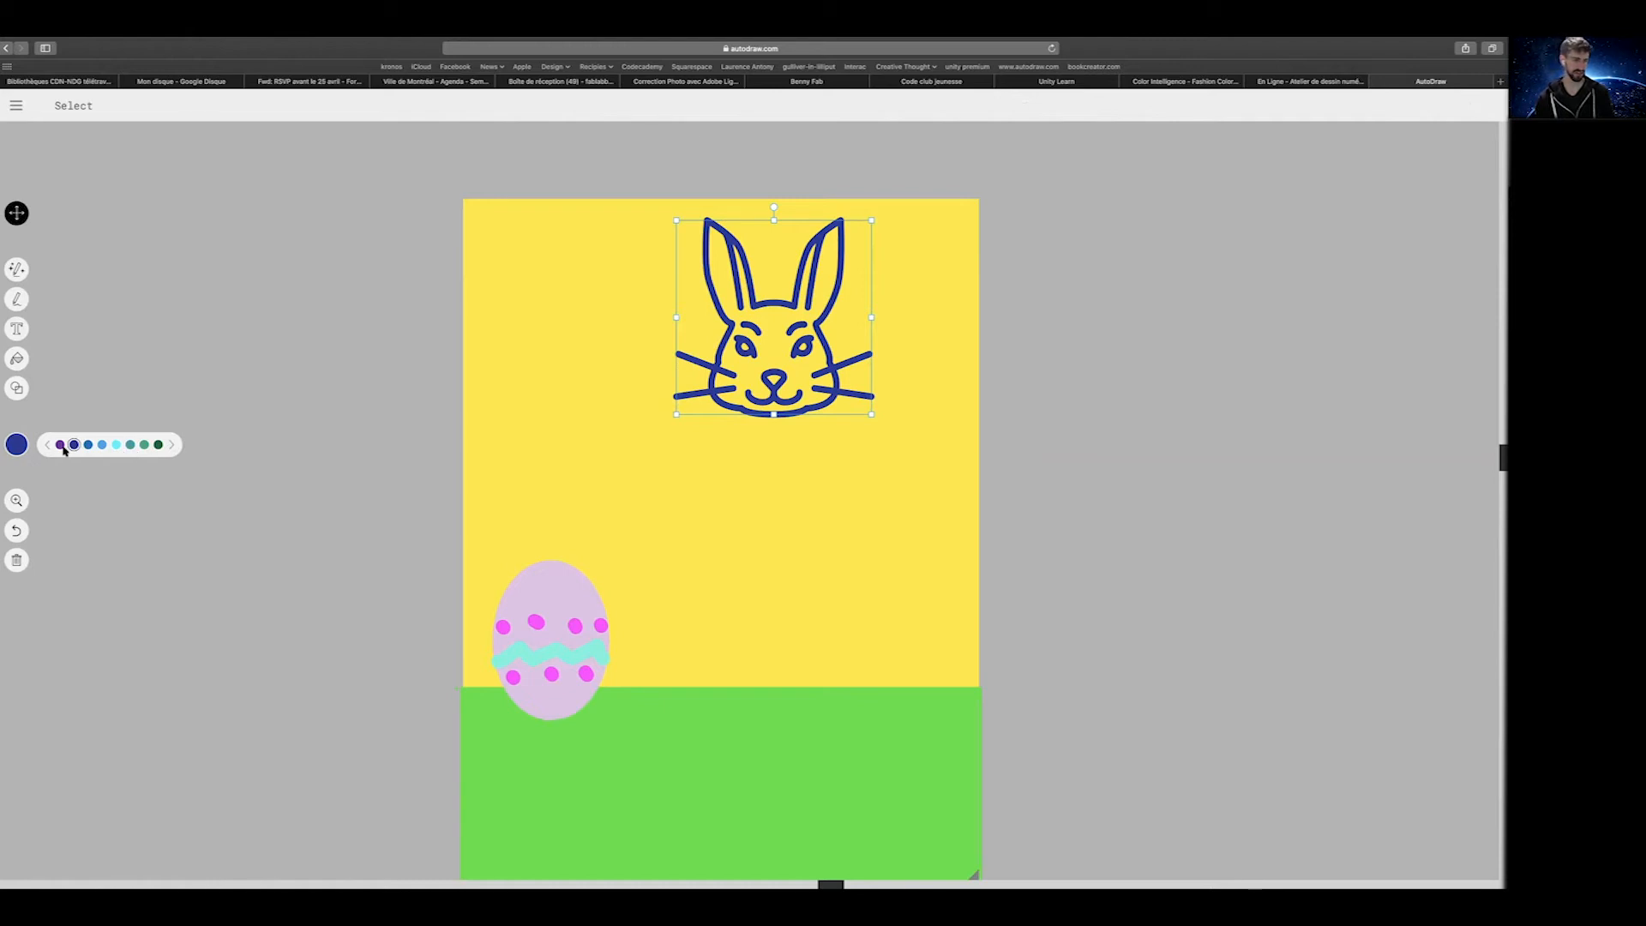
{"action": "left_click", "coordinate": [48, 447]}
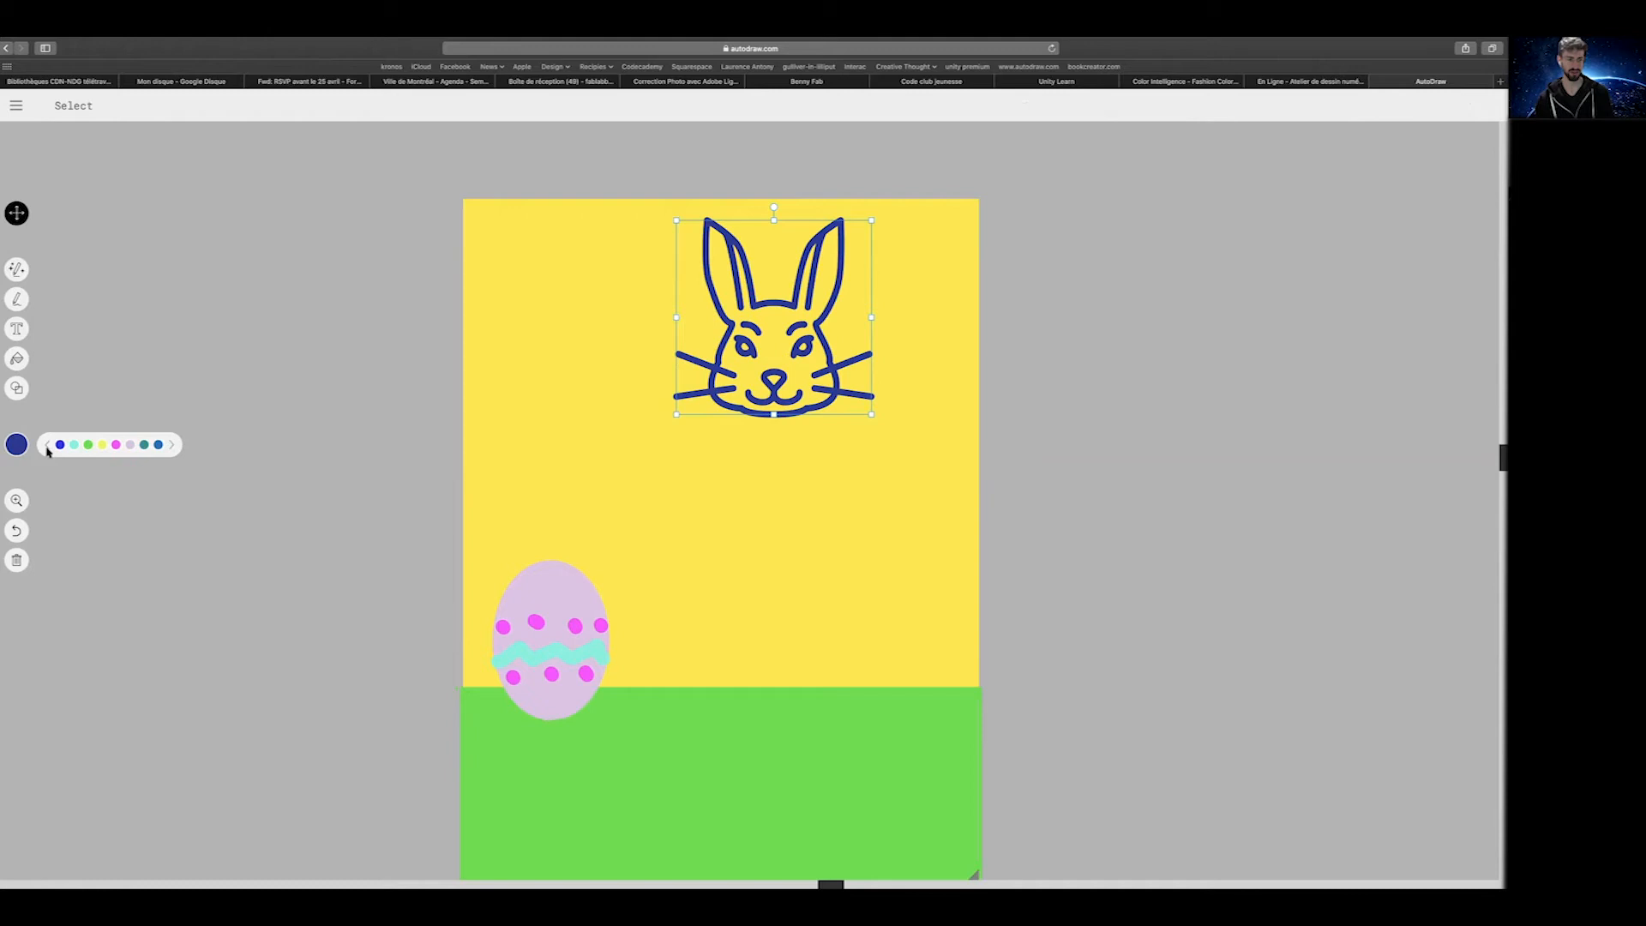
{"action": "left_click", "coordinate": [48, 447]}
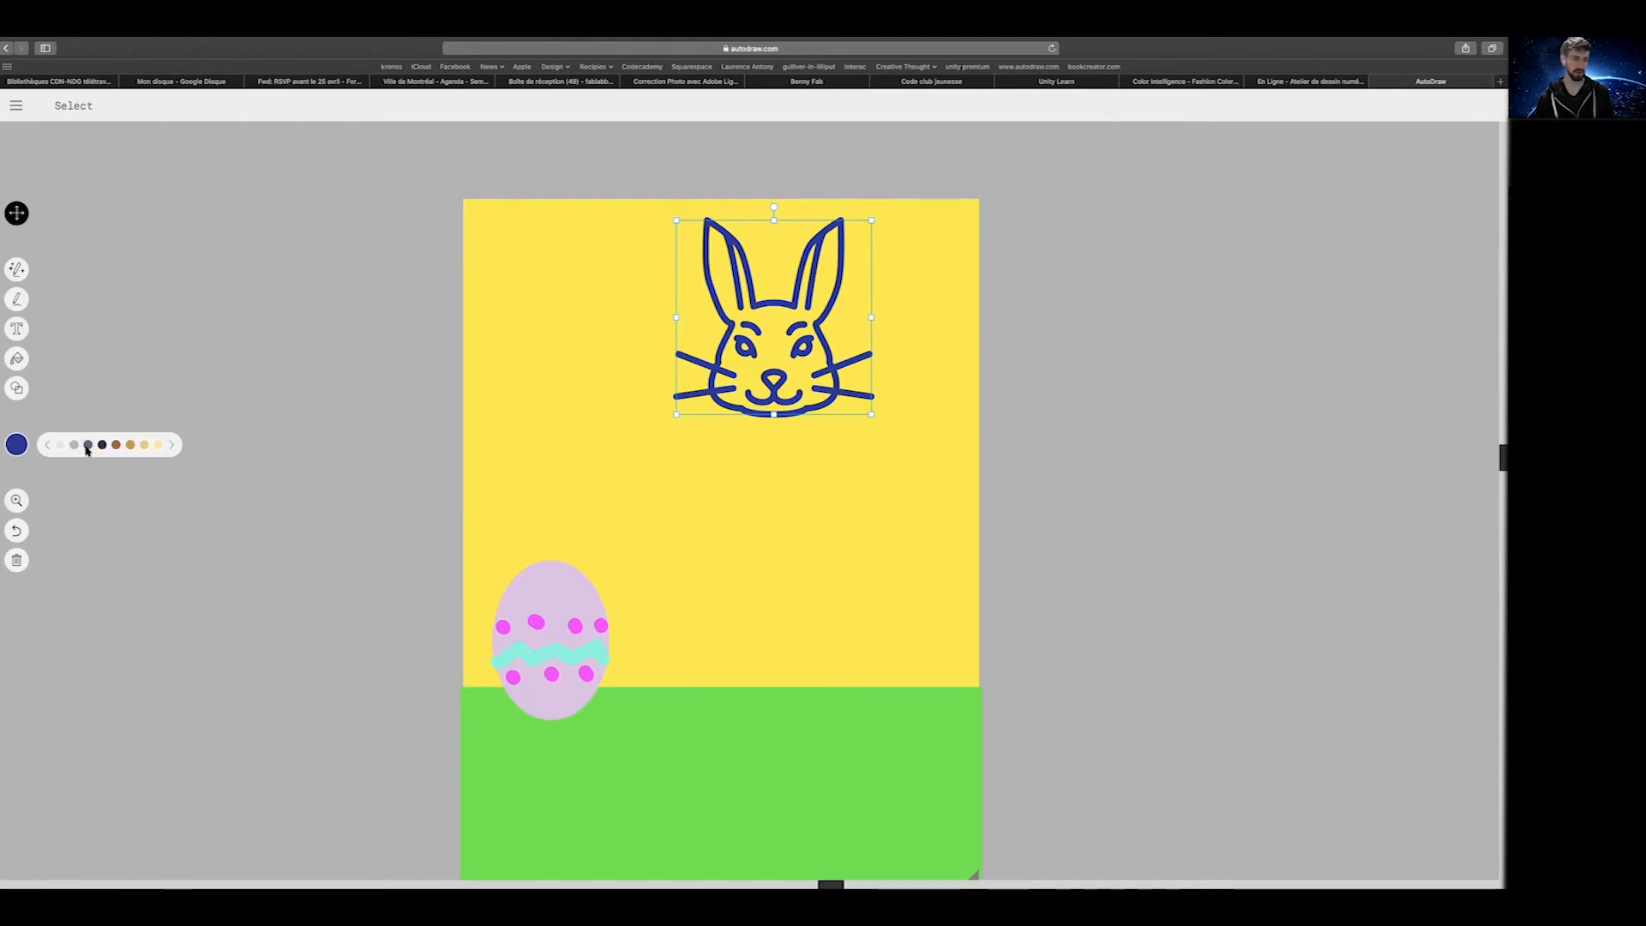
{"action": "left_click", "coordinate": [173, 445]}
{"action": "left_click", "coordinate": [172, 444]}
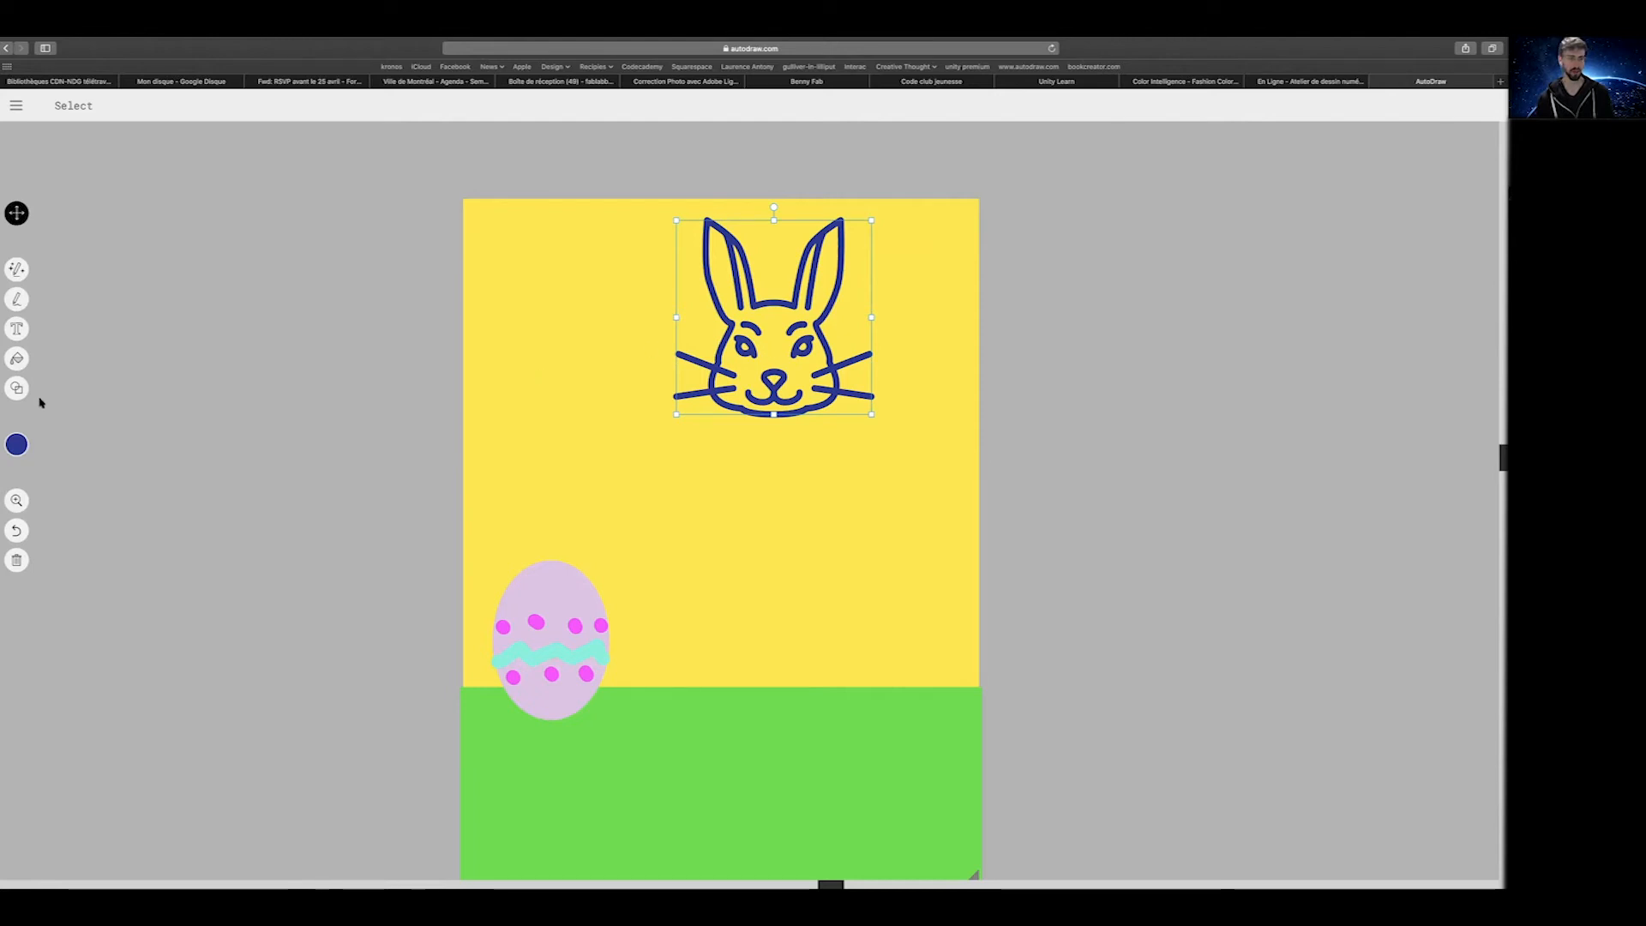
Undo the dark blue fill made over the page and recolor the rabbit face's outline orange with the Fill tool
{"action": "left_click", "coordinate": [17, 360]}
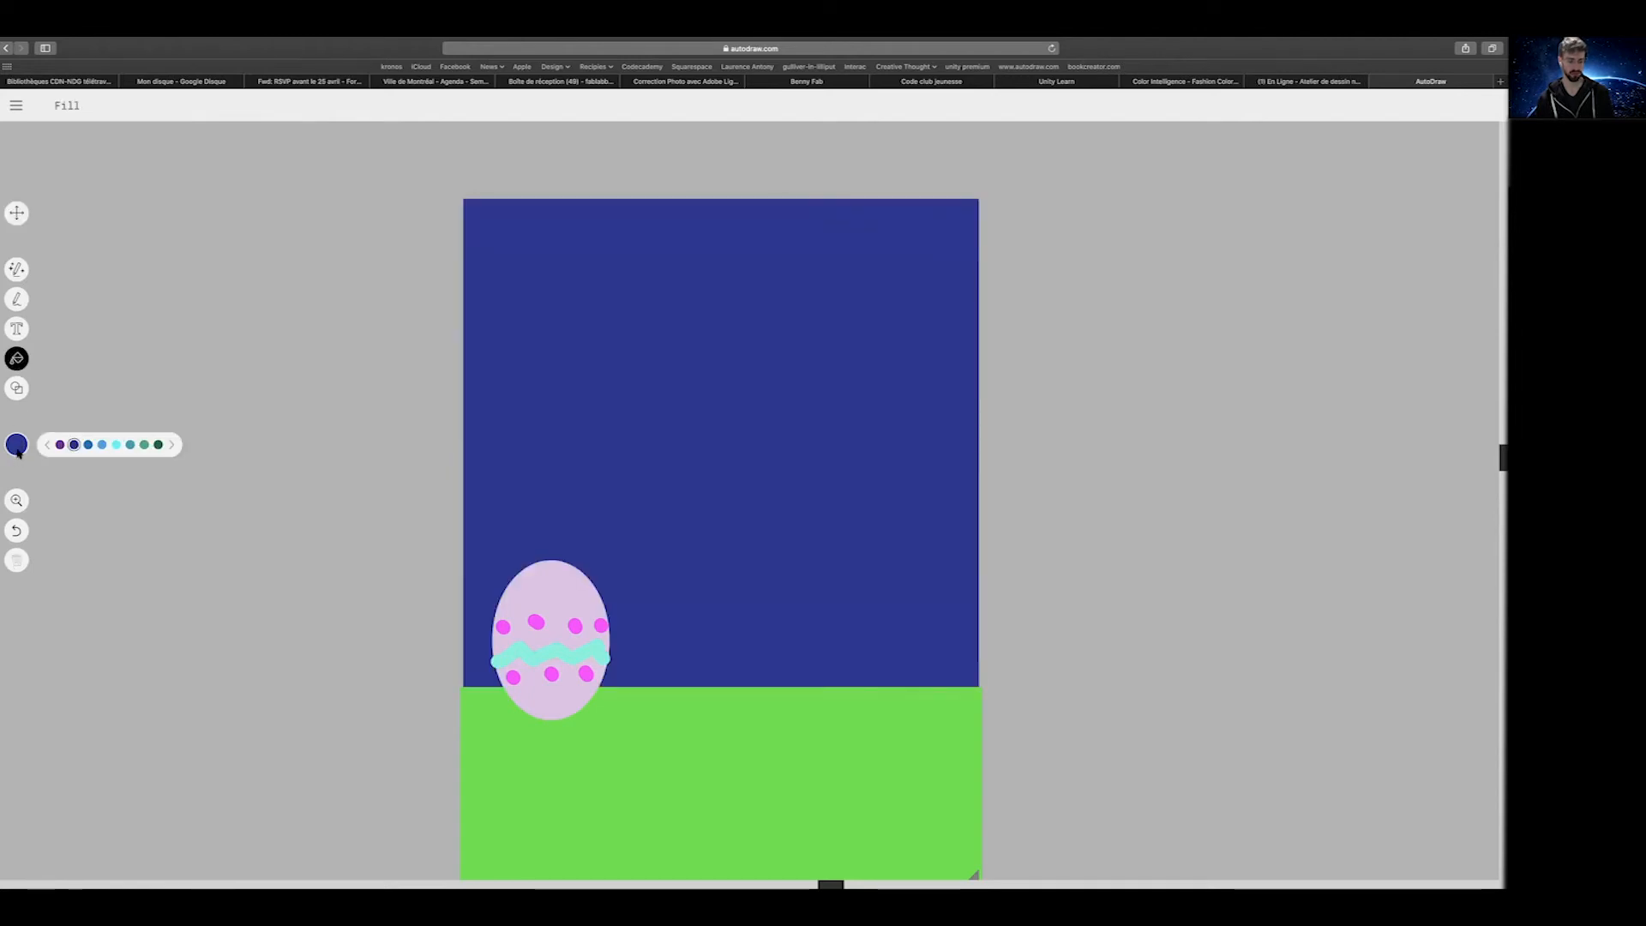
{"action": "key", "text": "super+z"}
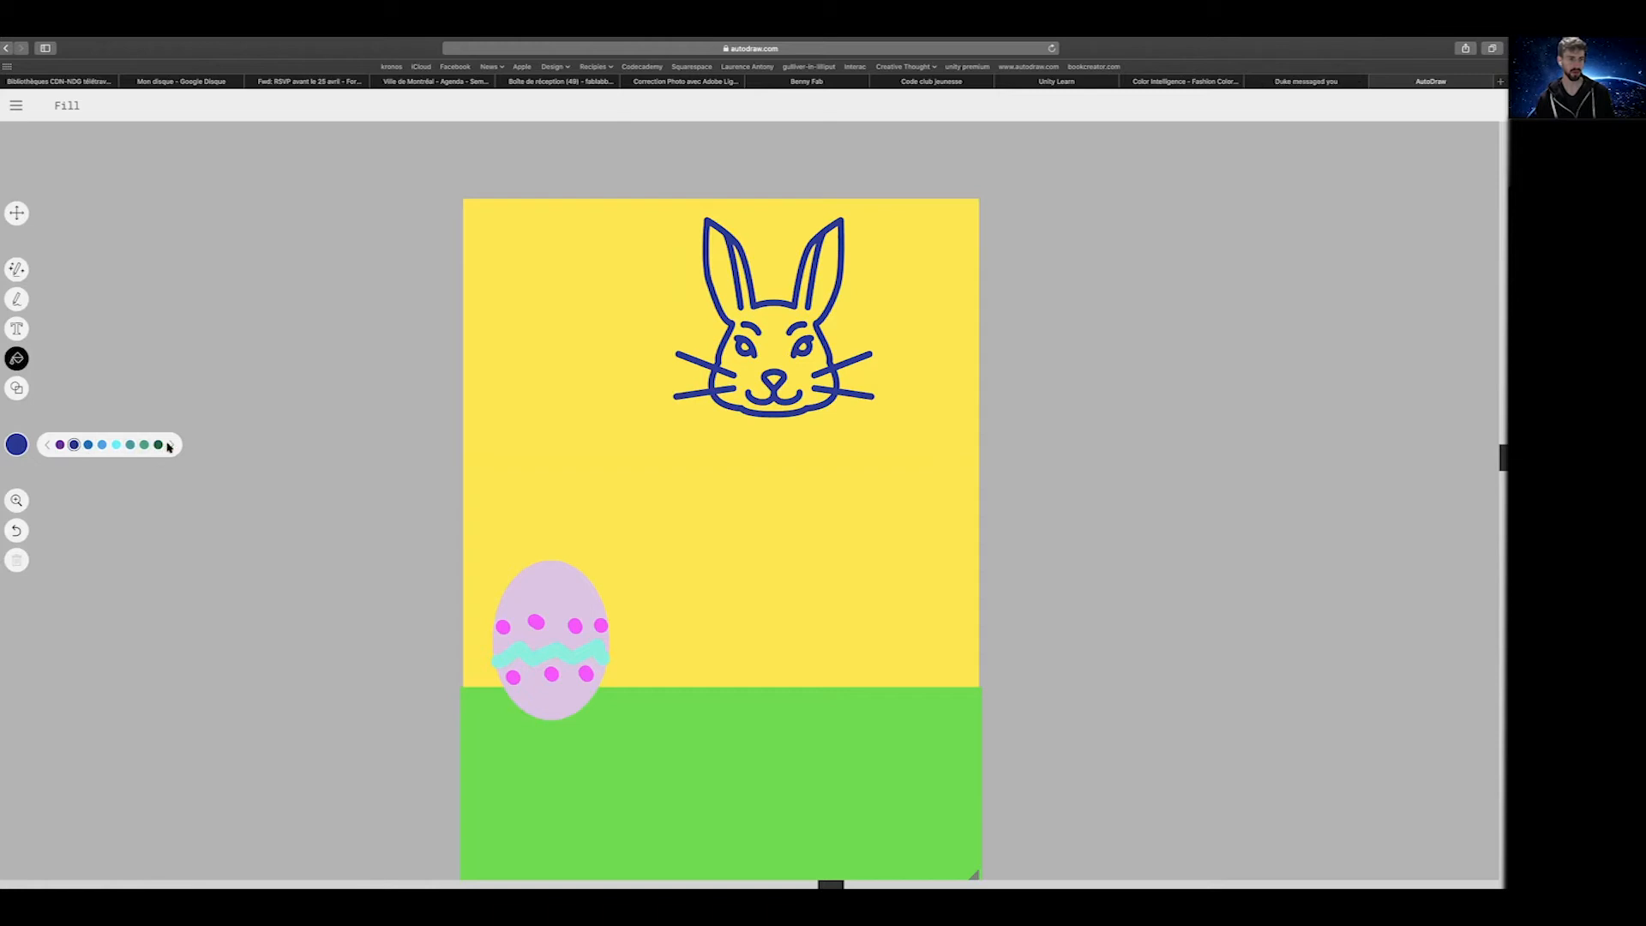
{"action": "left_click", "coordinate": [171, 444]}
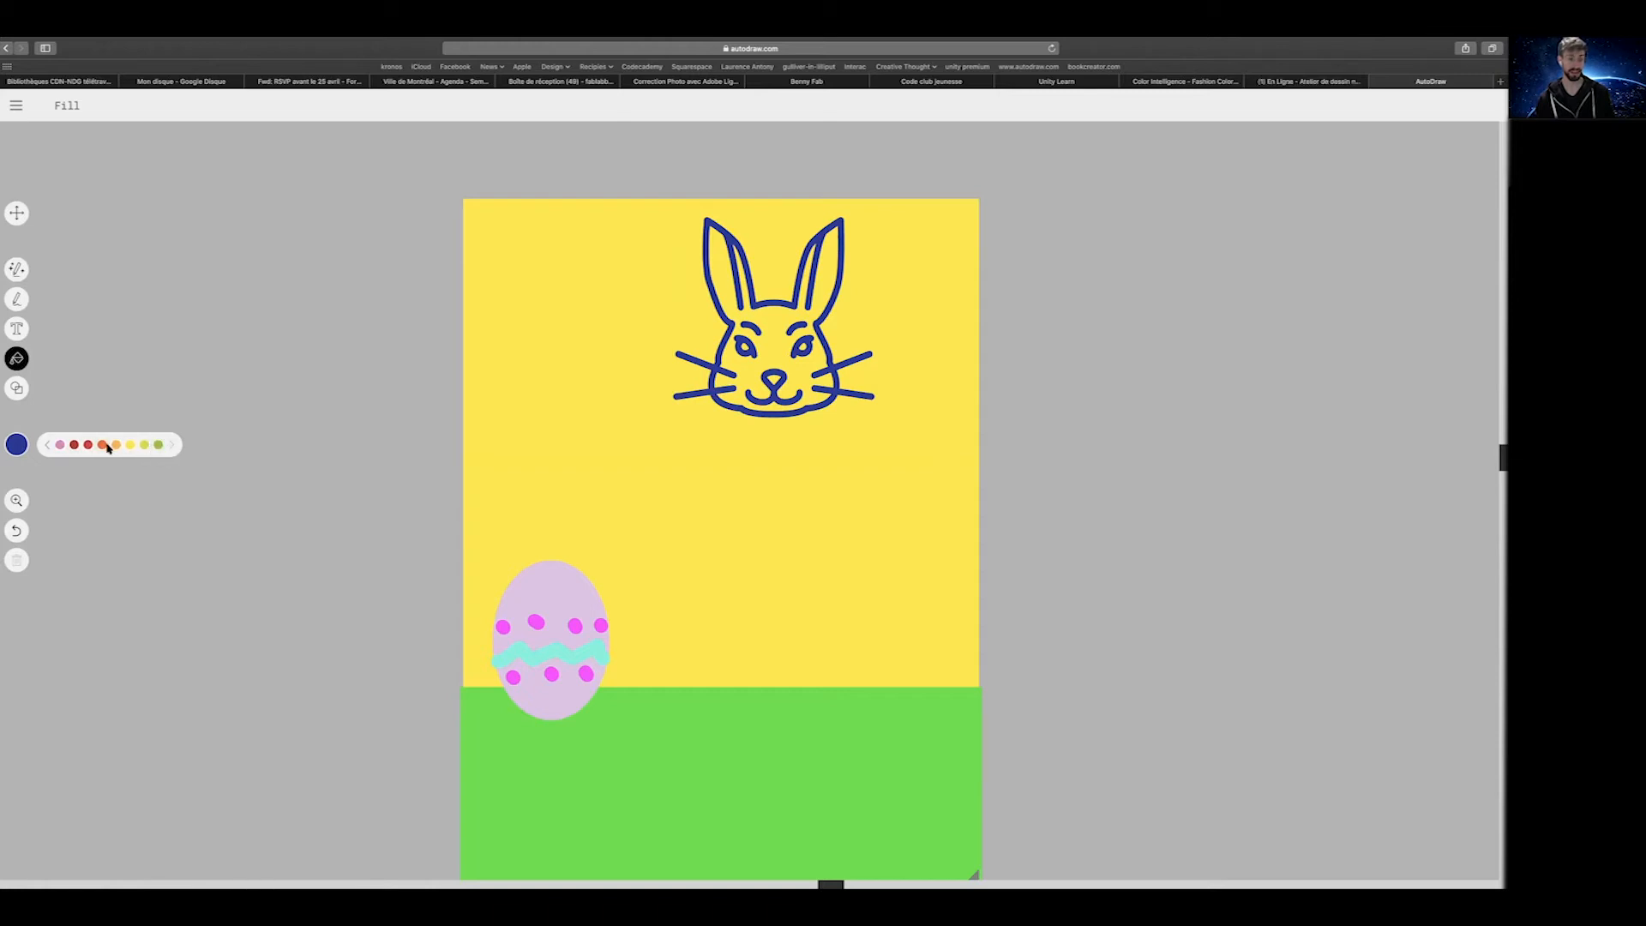
{"action": "left_click", "coordinate": [106, 445]}
{"action": "left_click", "coordinate": [754, 349]}
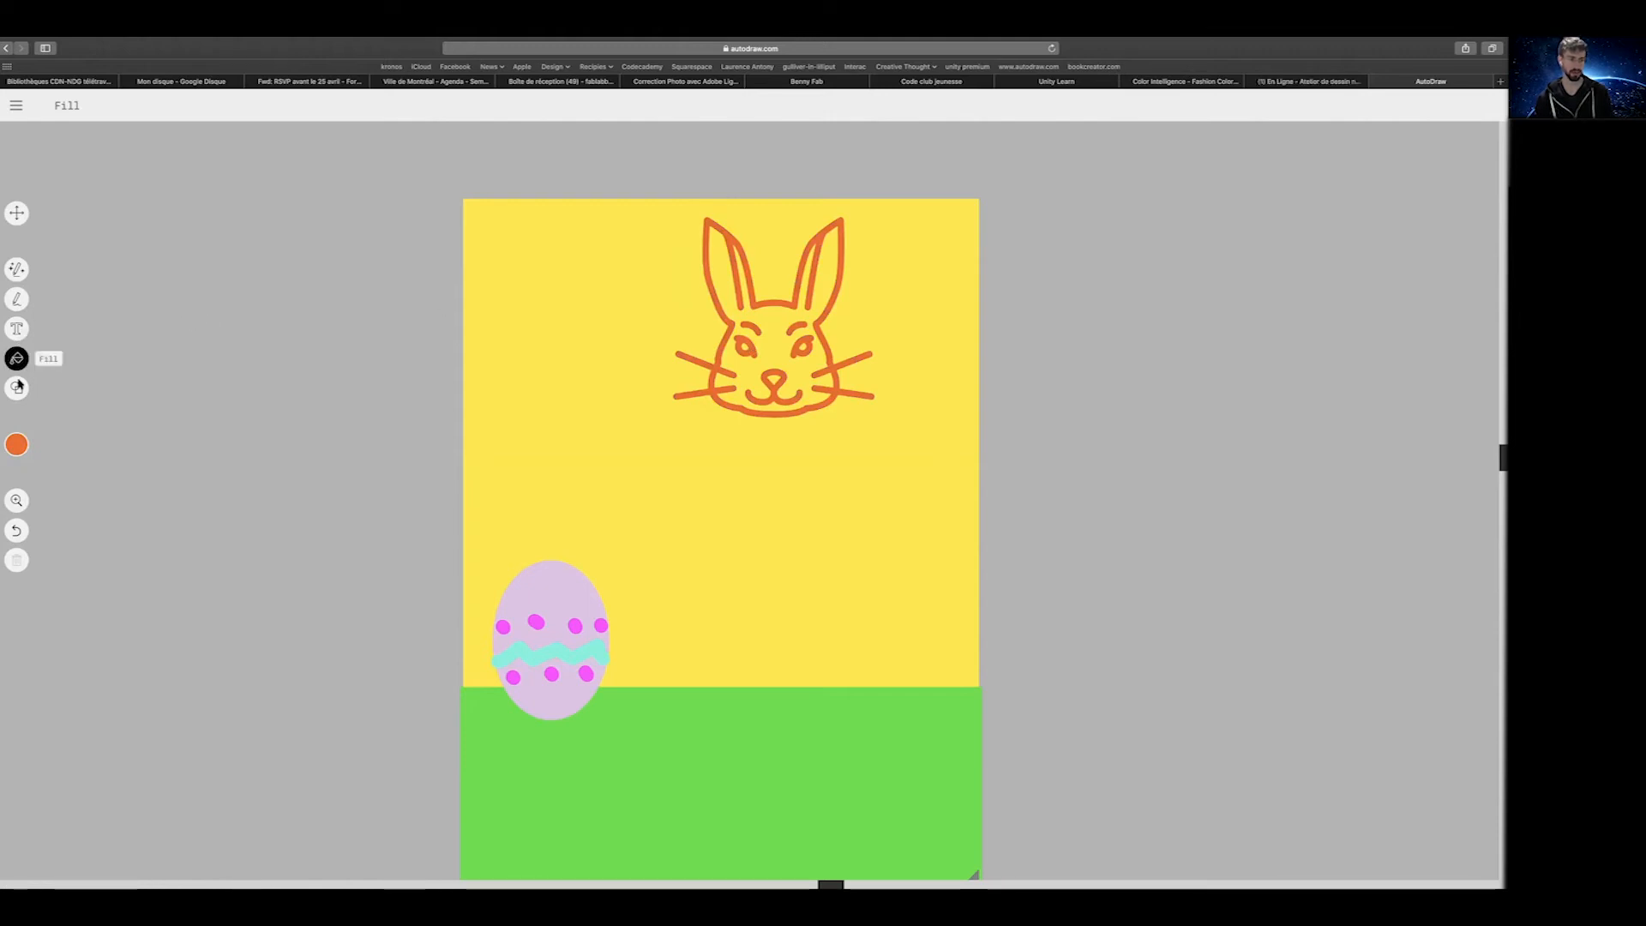
Fill the inside of the rabbit's face and ears with dark blue
{"action": "left_click", "coordinate": [16, 444]}
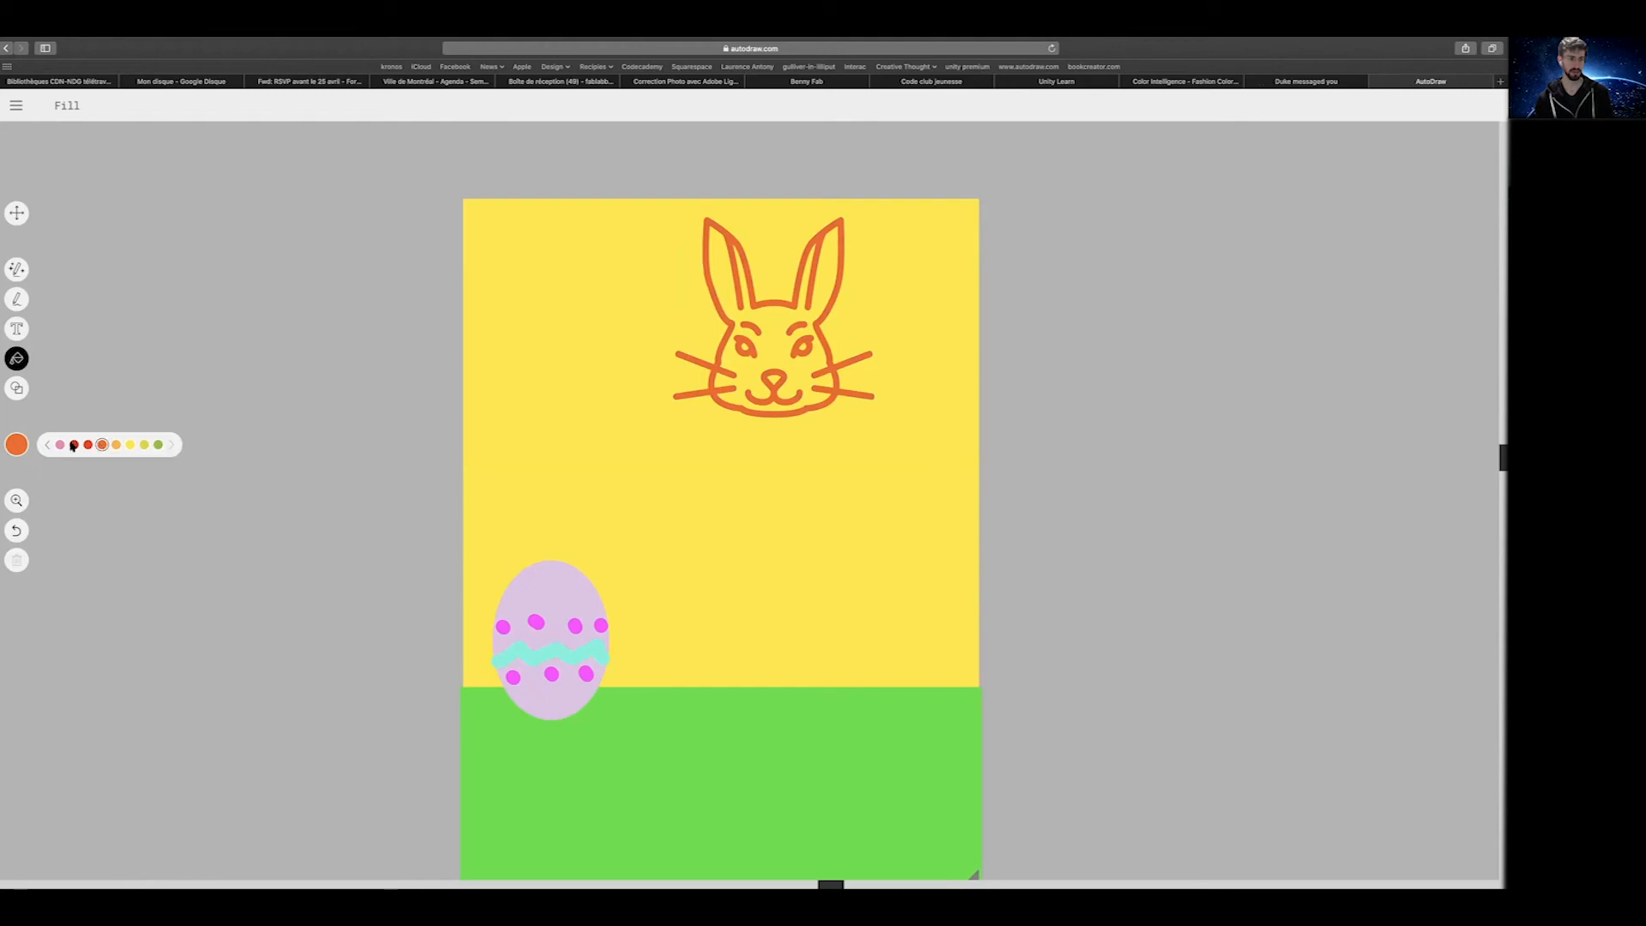
{"action": "left_click", "coordinate": [47, 446]}
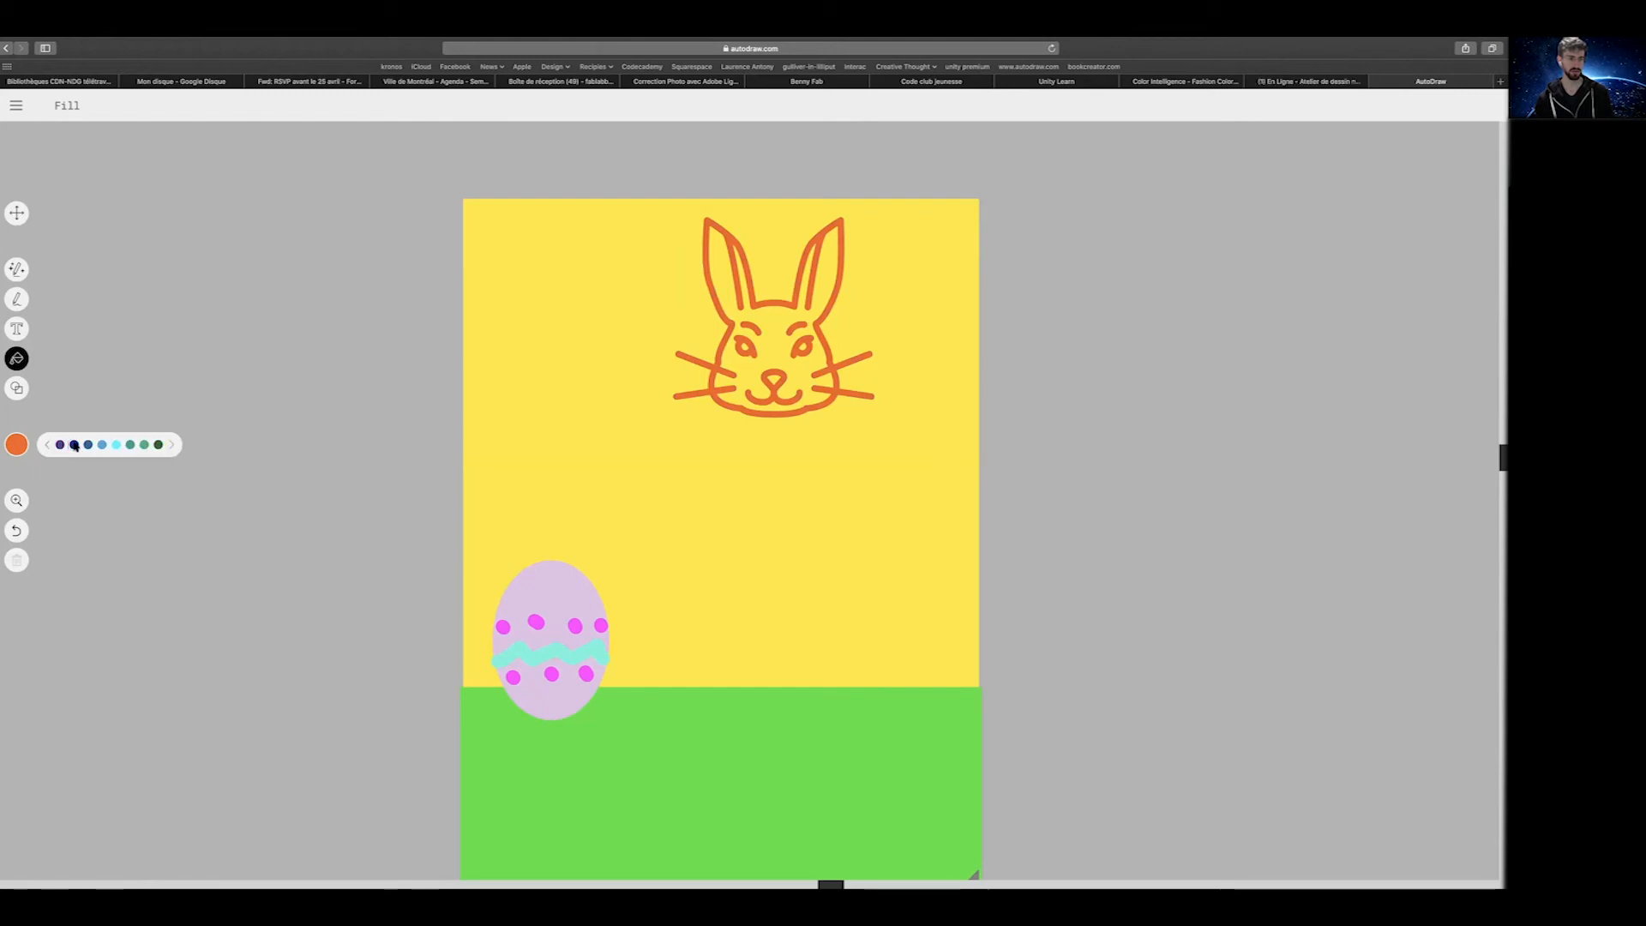
{"action": "left_click", "coordinate": [74, 444]}
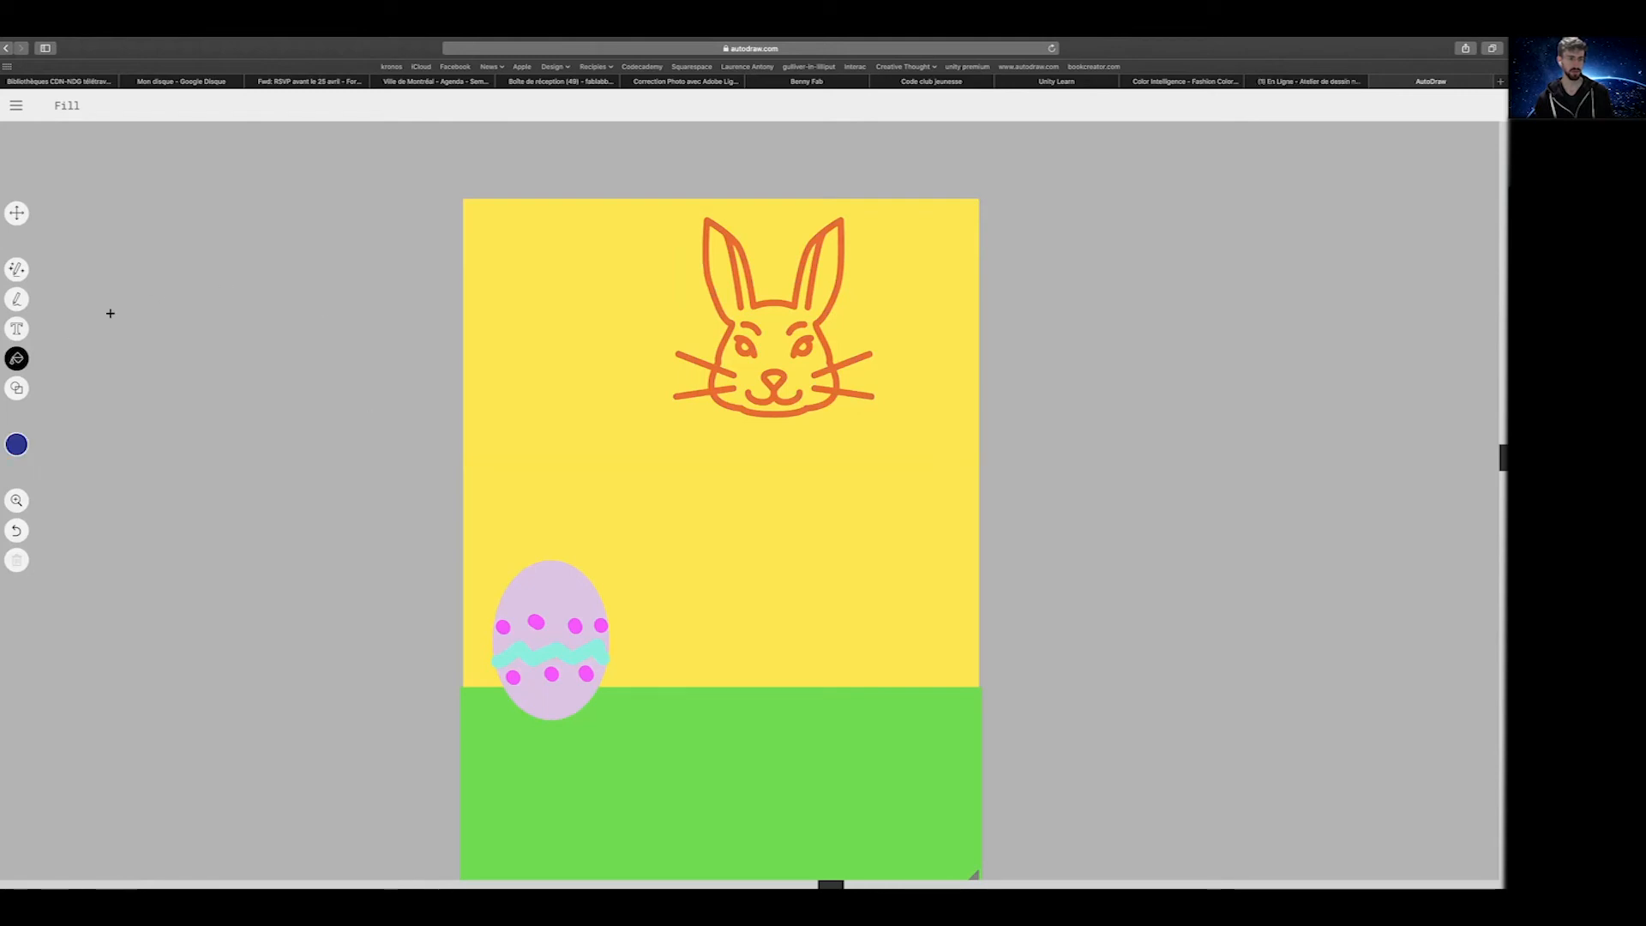
{"action": "left_click", "coordinate": [774, 341]}
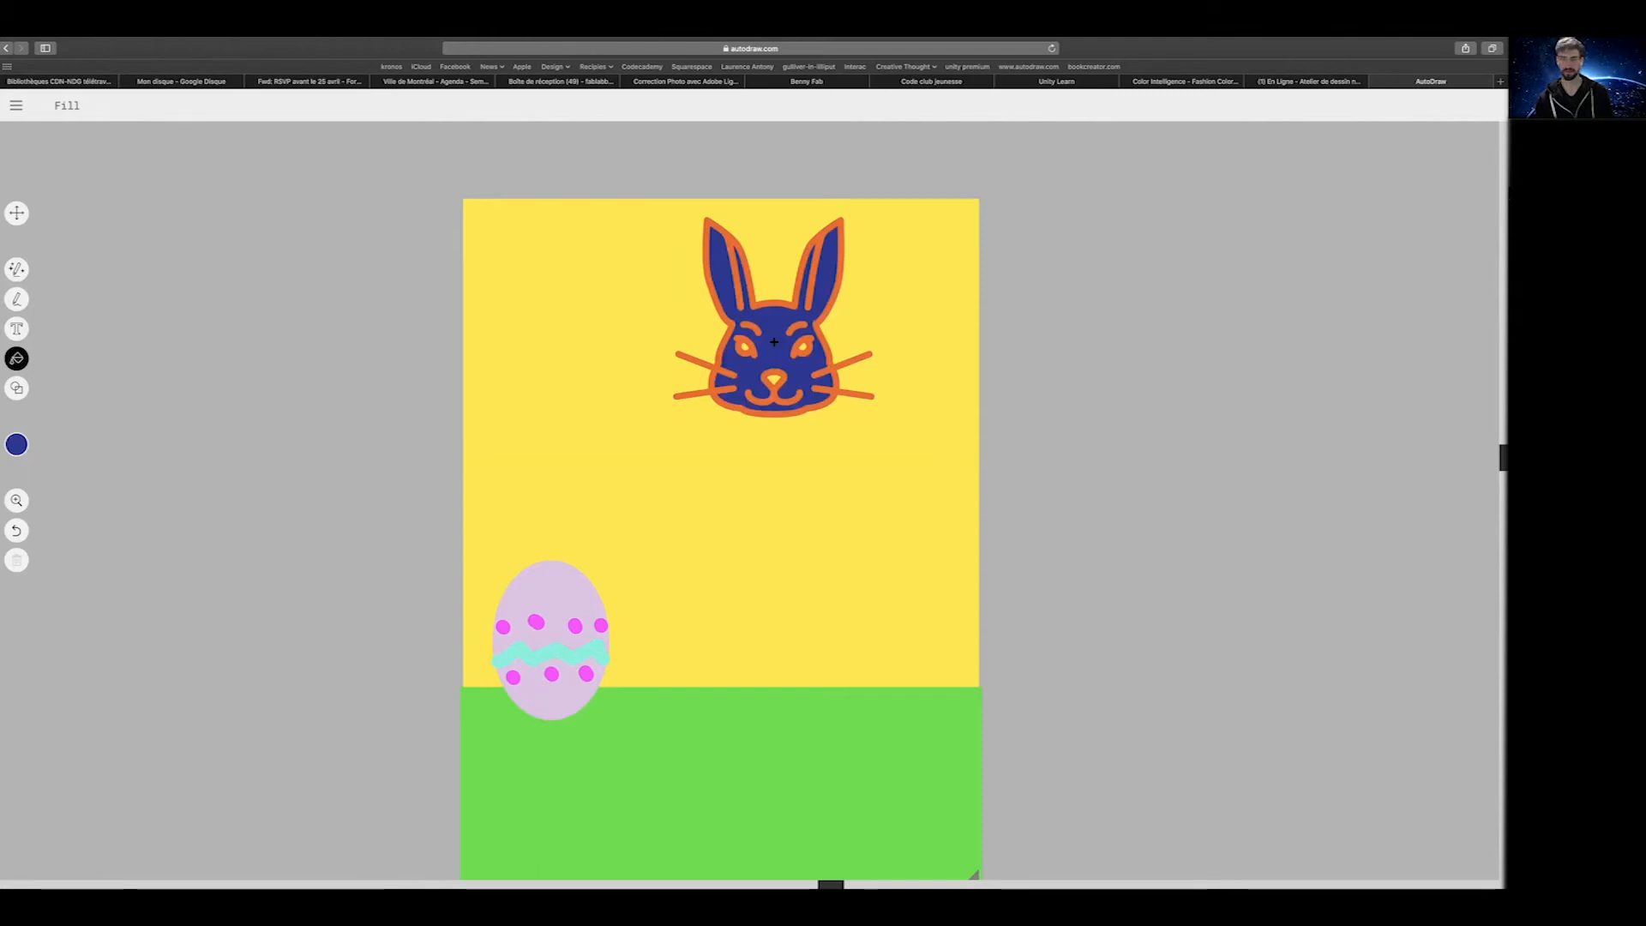
Try a freehand AutoDraw sketch of a rounded shape with two raised fingers below the rabbit face, and undo it
{"action": "left_click", "coordinate": [15, 271]}
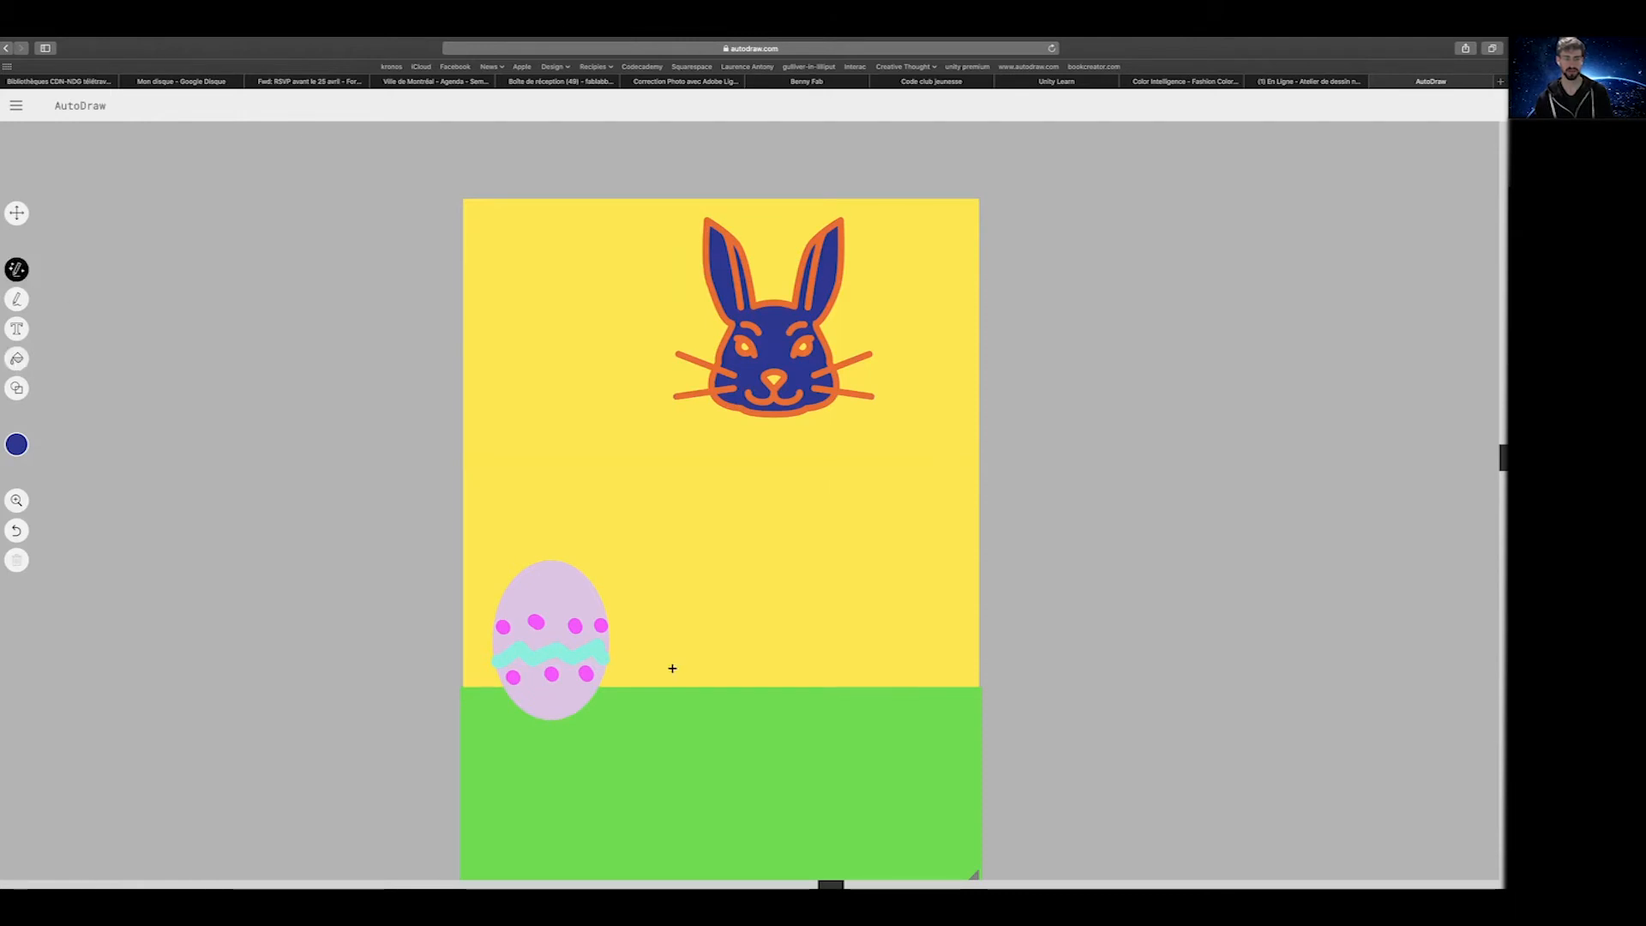
{"action": "left_click", "coordinate": [16, 445]}
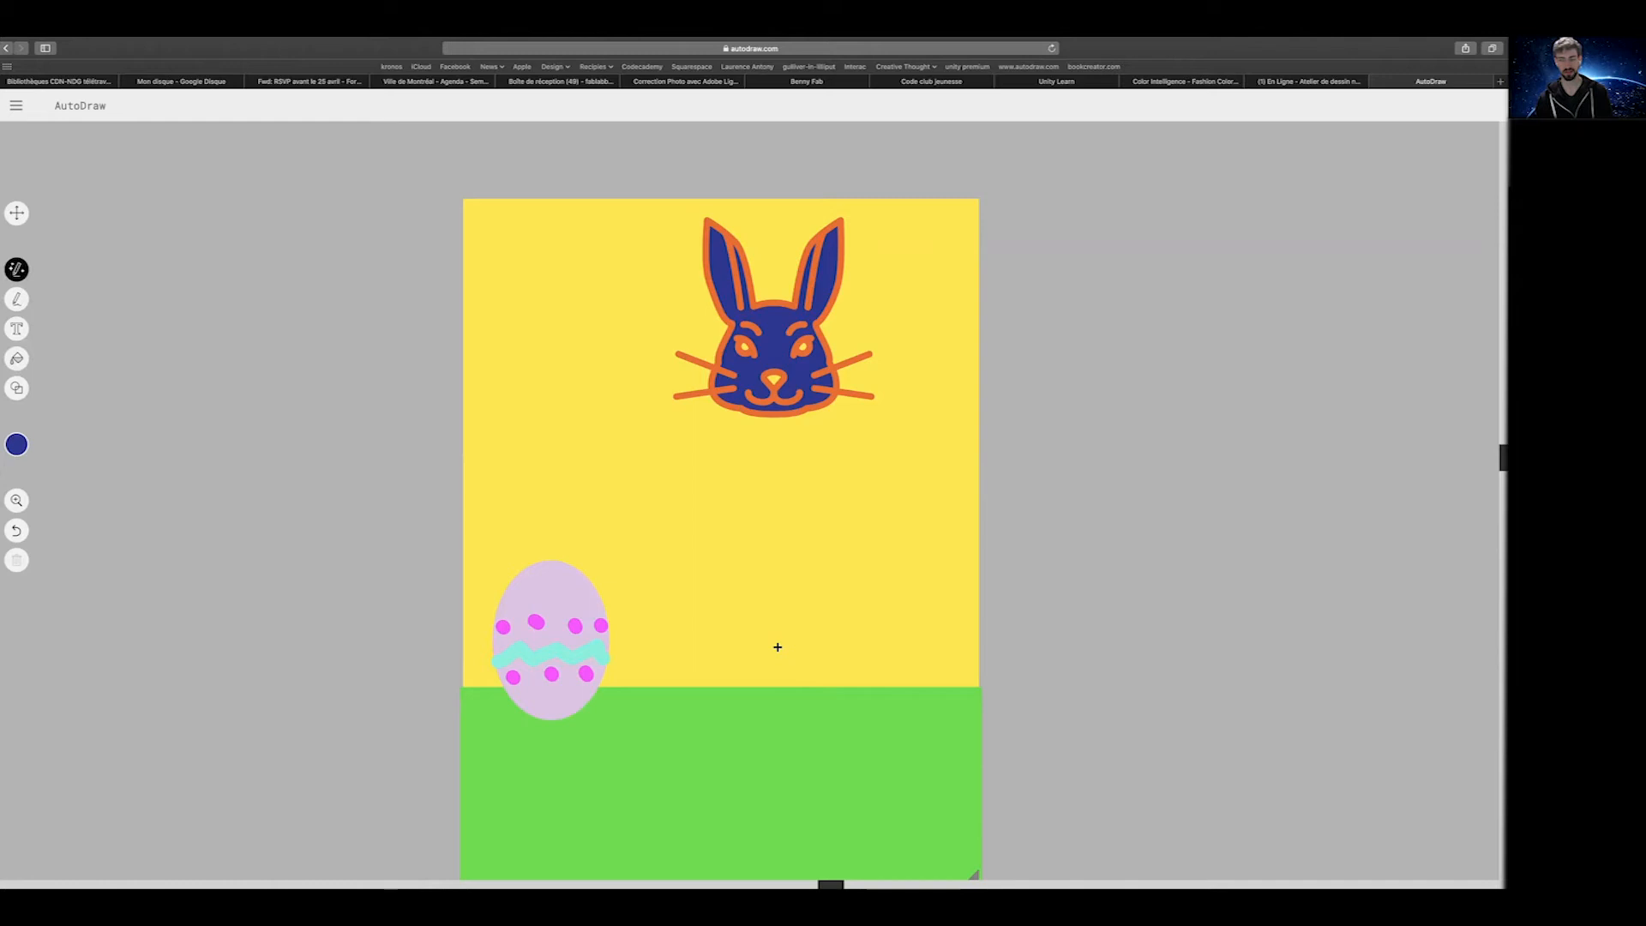
{"action": "left_click", "coordinate": [12, 447]}
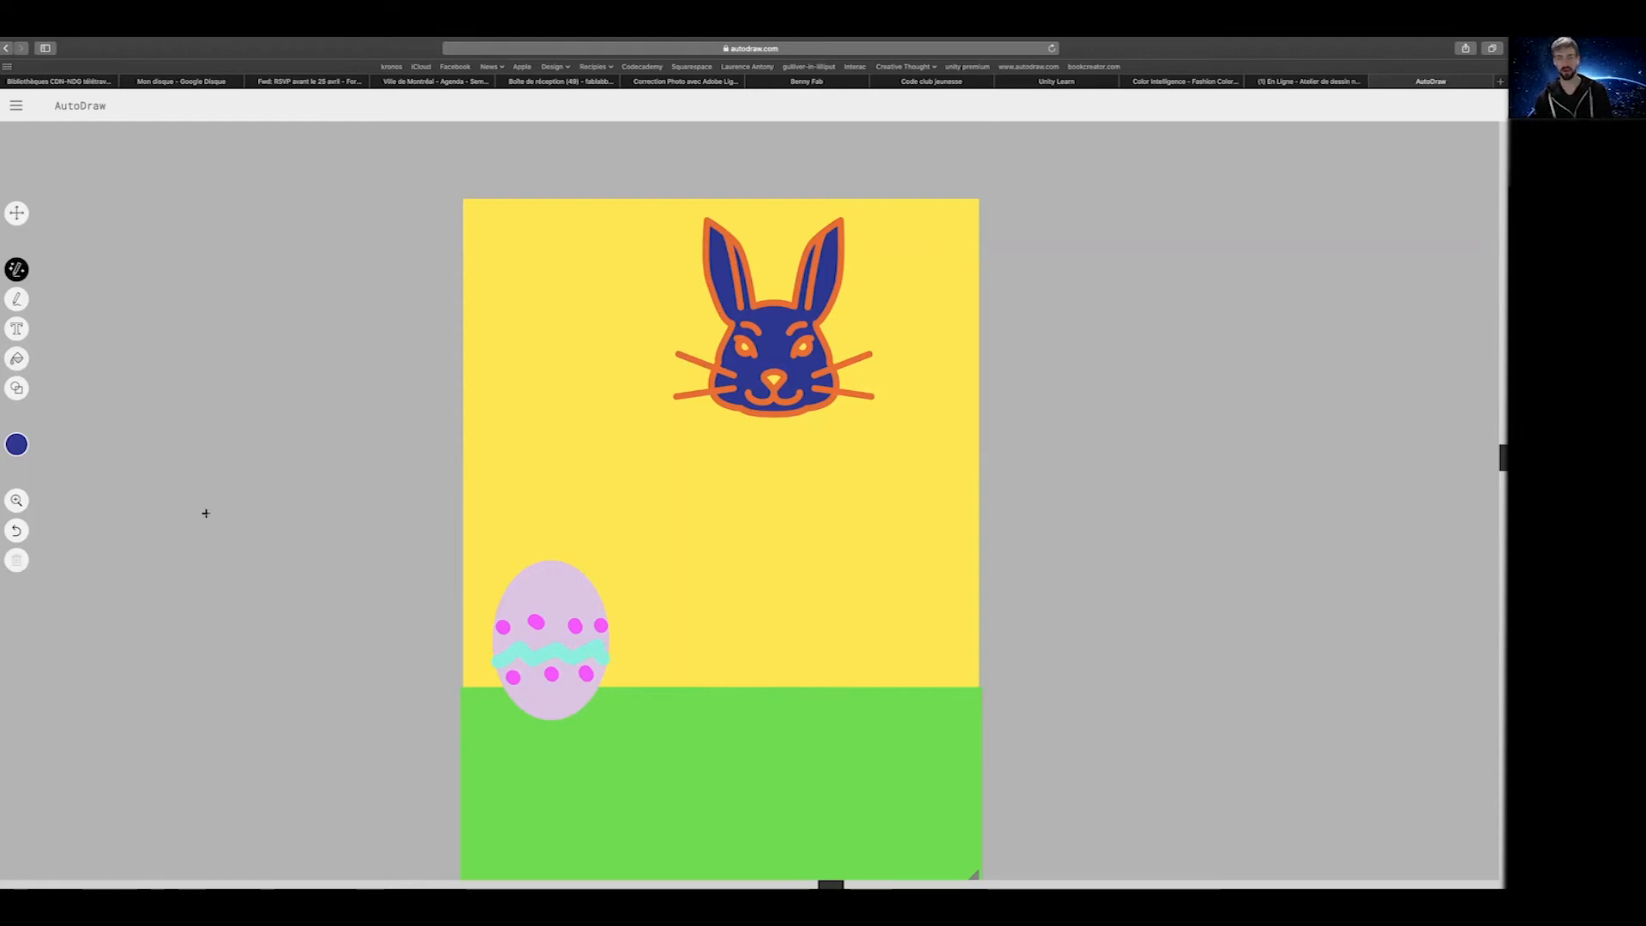
{"action": "scroll", "coordinate": [679, 564], "scroll_direction": "right", "scroll_amount": 1}
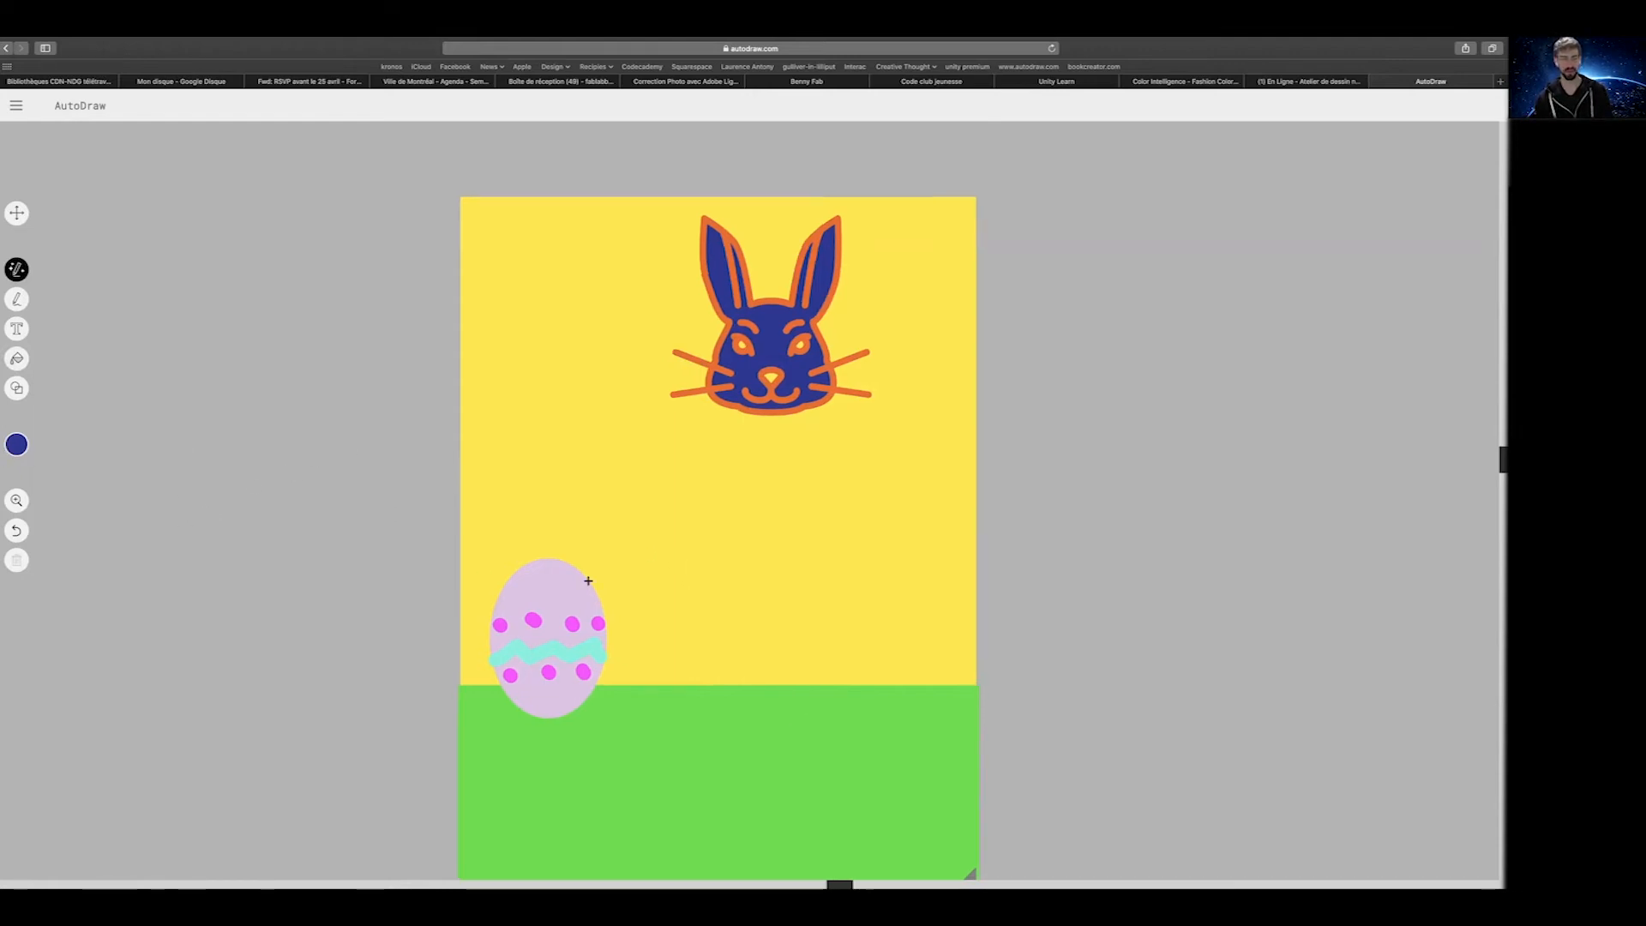
{"action": "mouse_move", "coordinate": [794, 555]}
{"action": "left_mouse_down"}
{"action": "mouse_move", "coordinate": [765, 510]}
{"action": "mouse_move", "coordinate": [732, 512]}
{"action": "mouse_move", "coordinate": [773, 554]}
{"action": "mouse_move", "coordinate": [753, 574]}
{"action": "mouse_move", "coordinate": [795, 655]}
{"action": "mouse_move", "coordinate": [890, 597]}
{"action": "mouse_move", "coordinate": [839, 567]}
{"action": "mouse_move", "coordinate": [855, 492]}
{"action": "mouse_move", "coordinate": [790, 542]}
{"action": "mouse_move", "coordinate": [823, 499]}
{"action": "left_mouse_up"}
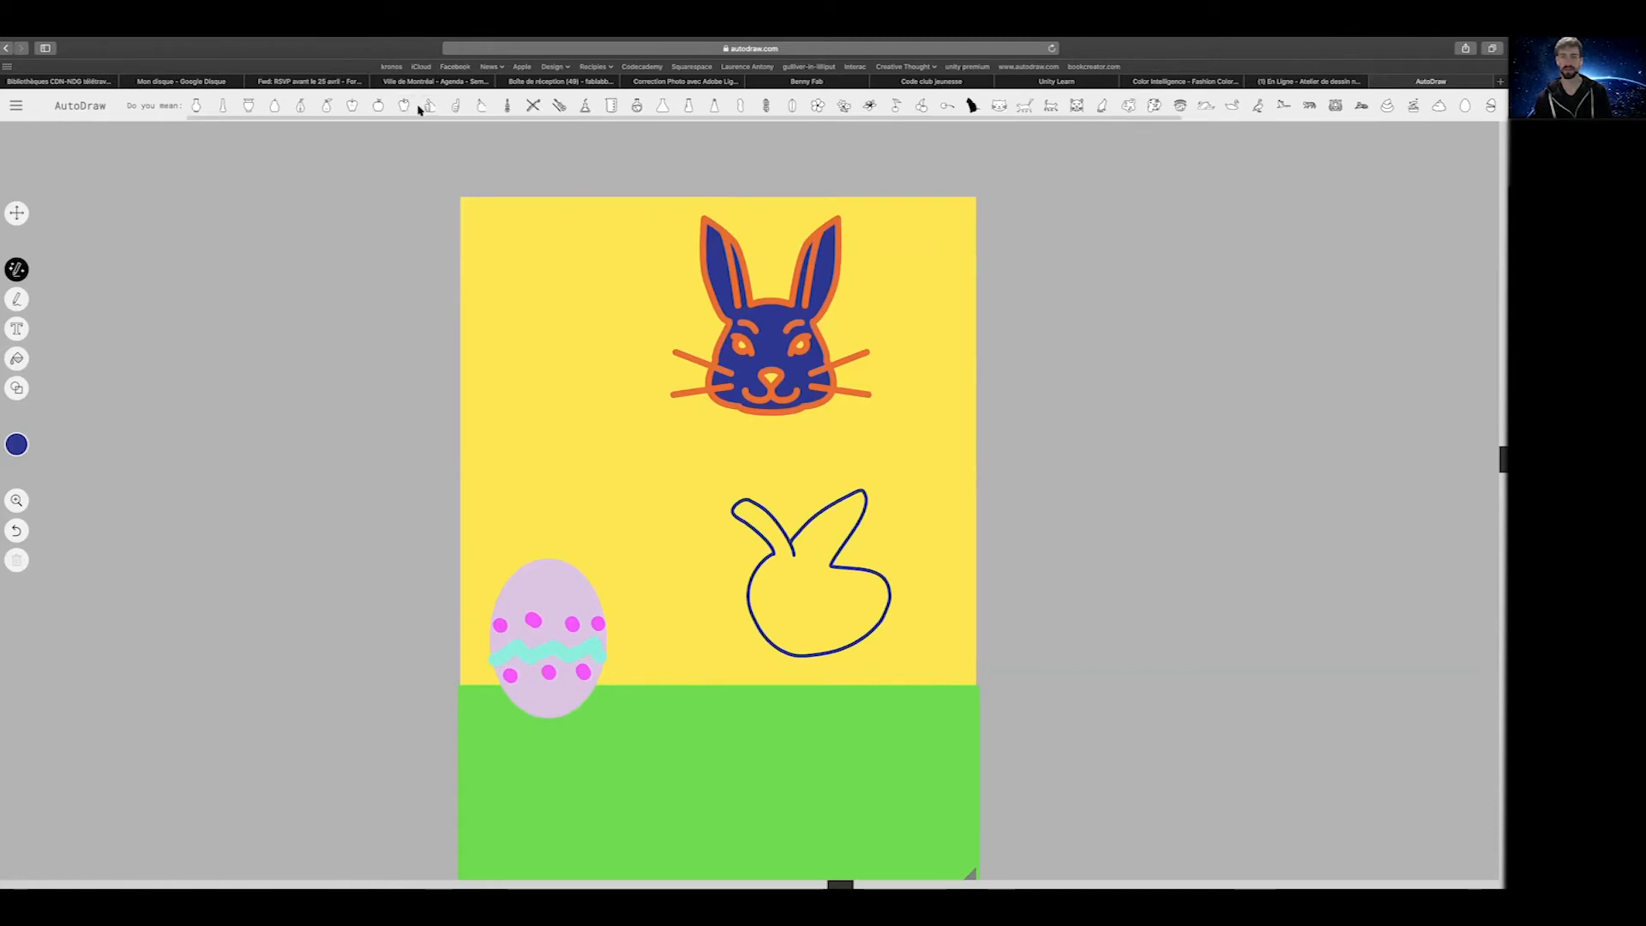
{"action": "key", "text": "super+z"}
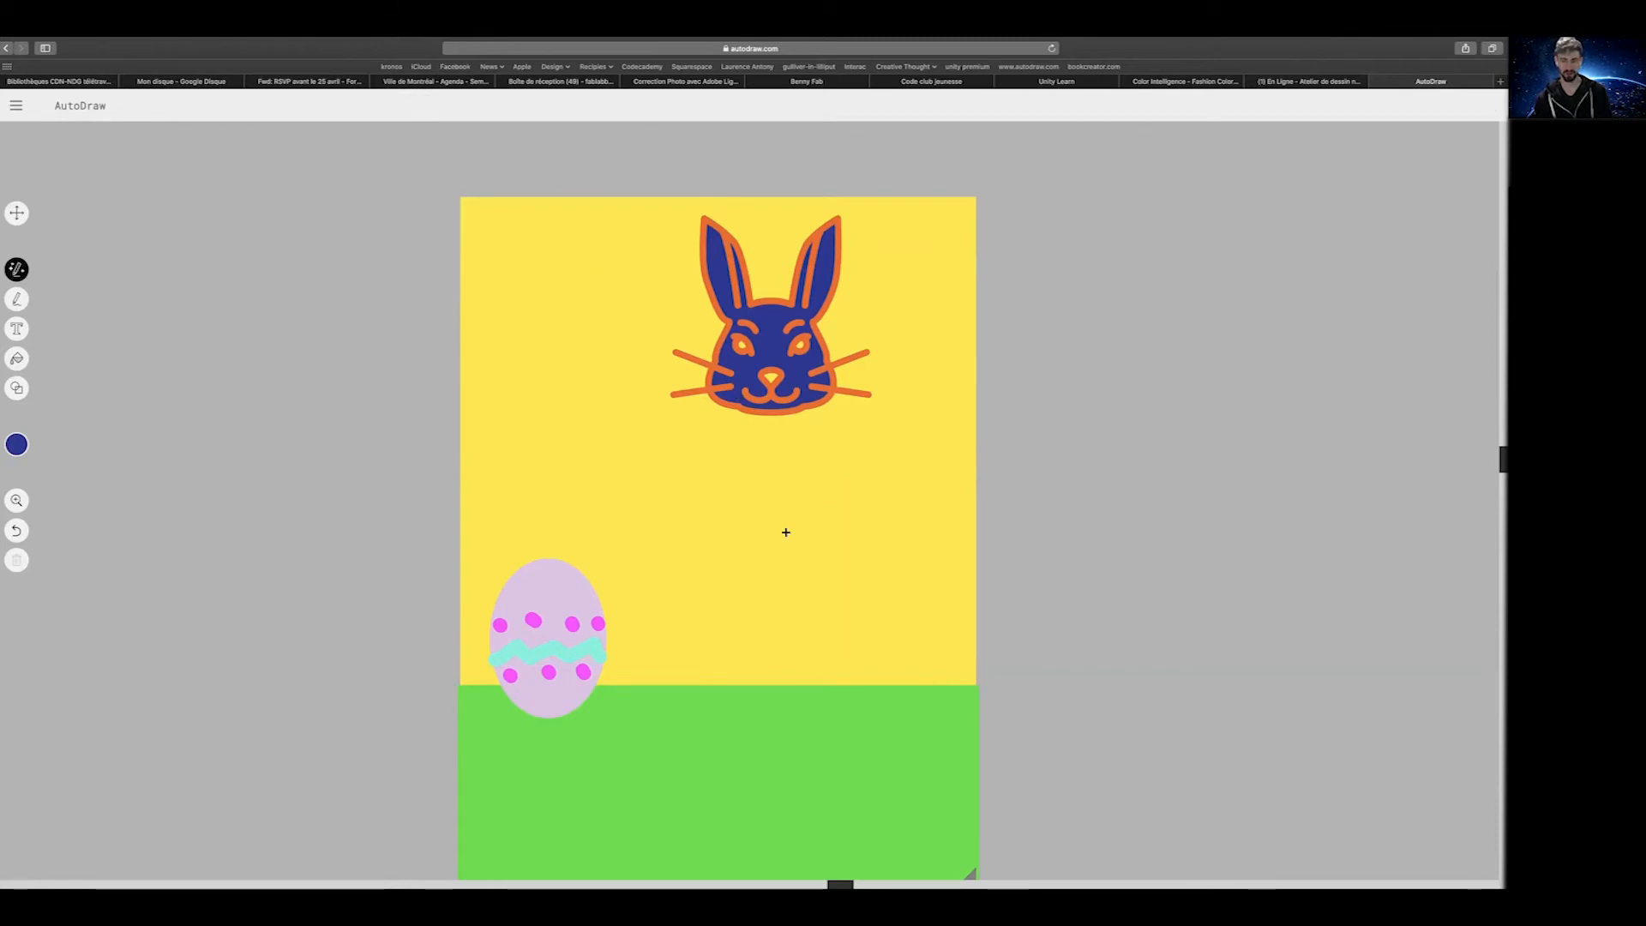
Sketch a two-fingered hand with AutoDraw, swapping it for the peace-sign hand suggestion, and place it smaller beside the rabbit's left whiskers
{"action": "mouse_move", "coordinate": [787, 548]}
{"action": "left_mouse_down"}
{"action": "mouse_move", "coordinate": [735, 503]}
{"action": "mouse_move", "coordinate": [794, 624]}
{"action": "mouse_move", "coordinate": [832, 611]}
{"action": "mouse_move", "coordinate": [843, 577]}
{"action": "mouse_move", "coordinate": [821, 555]}
{"action": "mouse_move", "coordinate": [828, 500]}
{"action": "mouse_move", "coordinate": [788, 554]}
{"action": "left_mouse_up"}
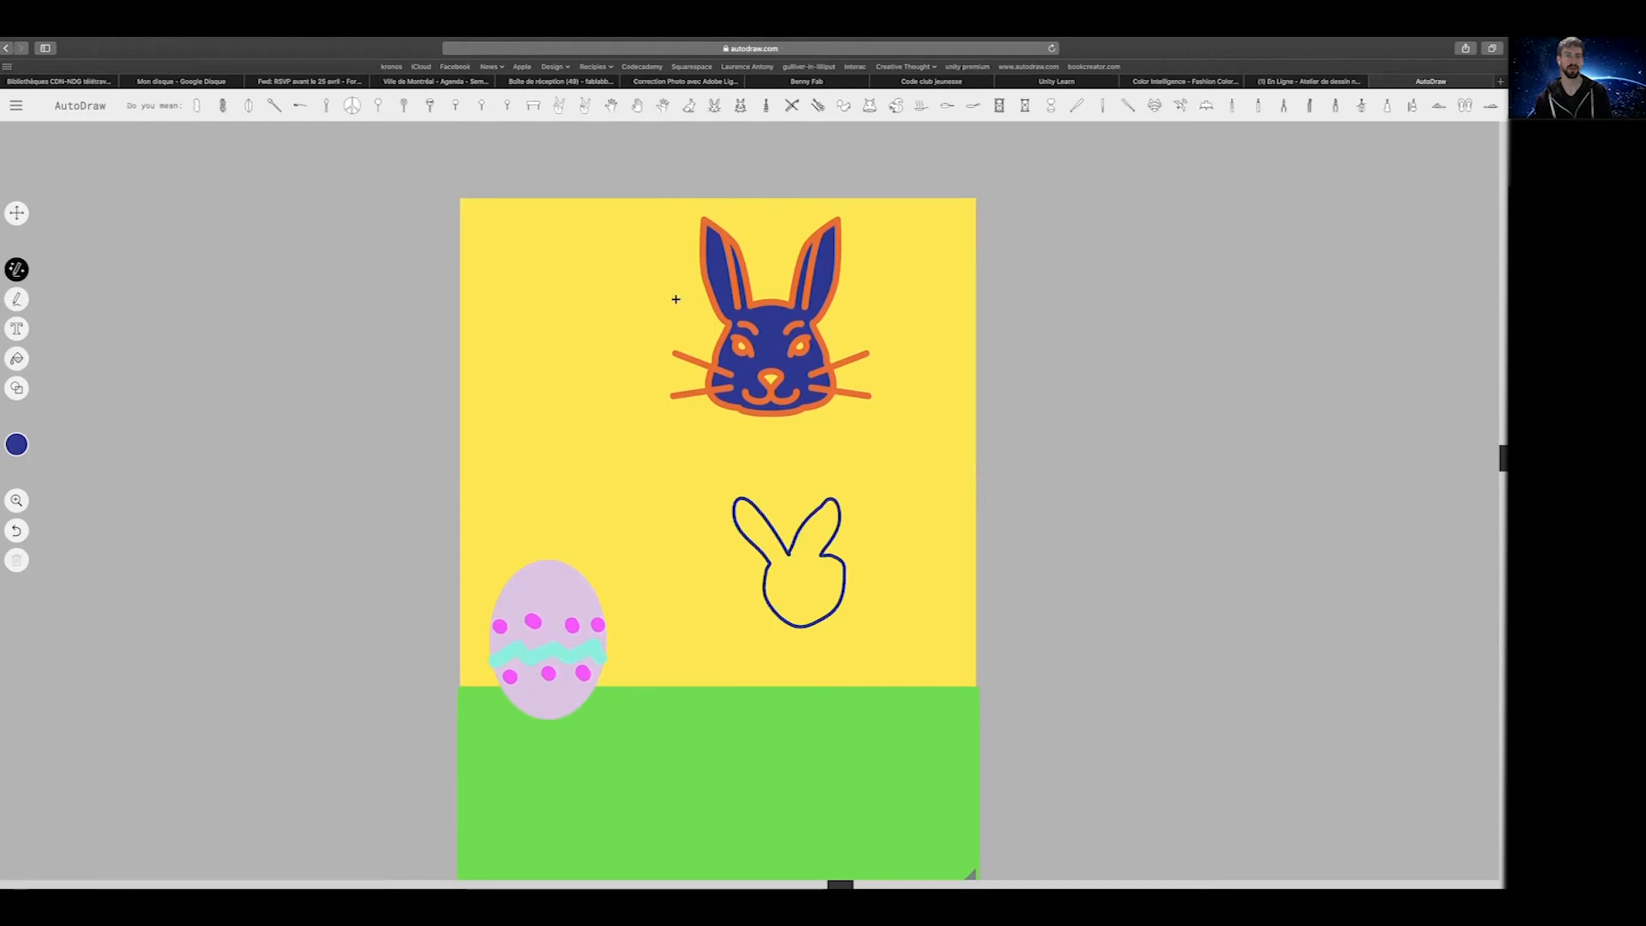
{"action": "left_click", "coordinate": [558, 105]}
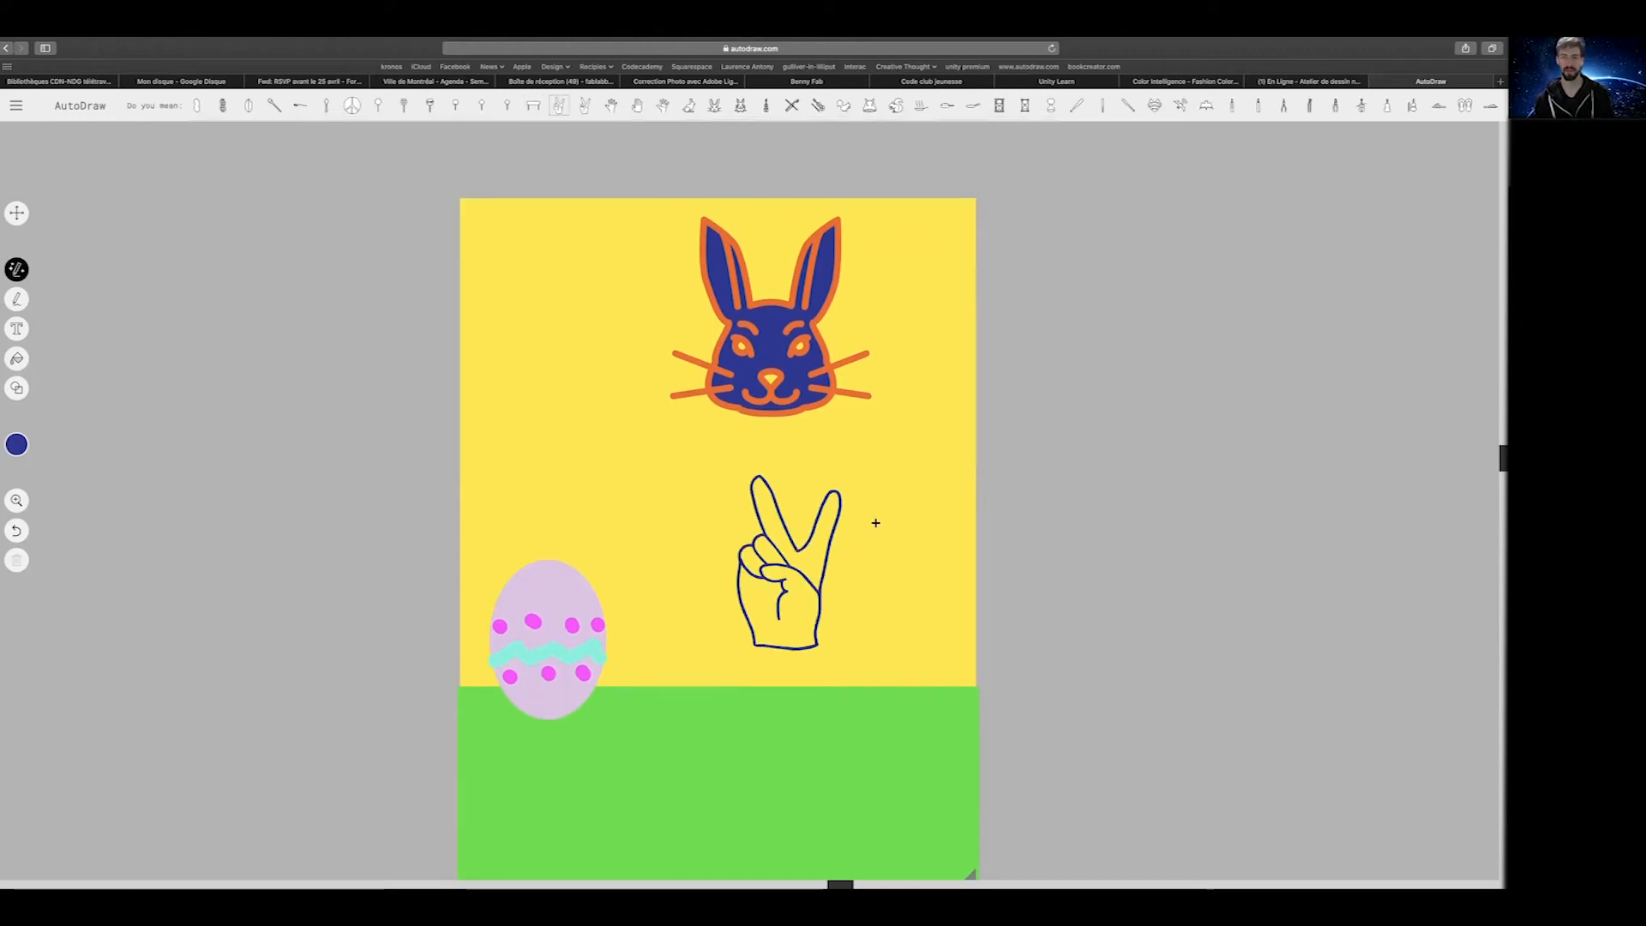
{"action": "left_click", "coordinate": [17, 213]}
{"action": "left_click", "coordinate": [767, 489]}
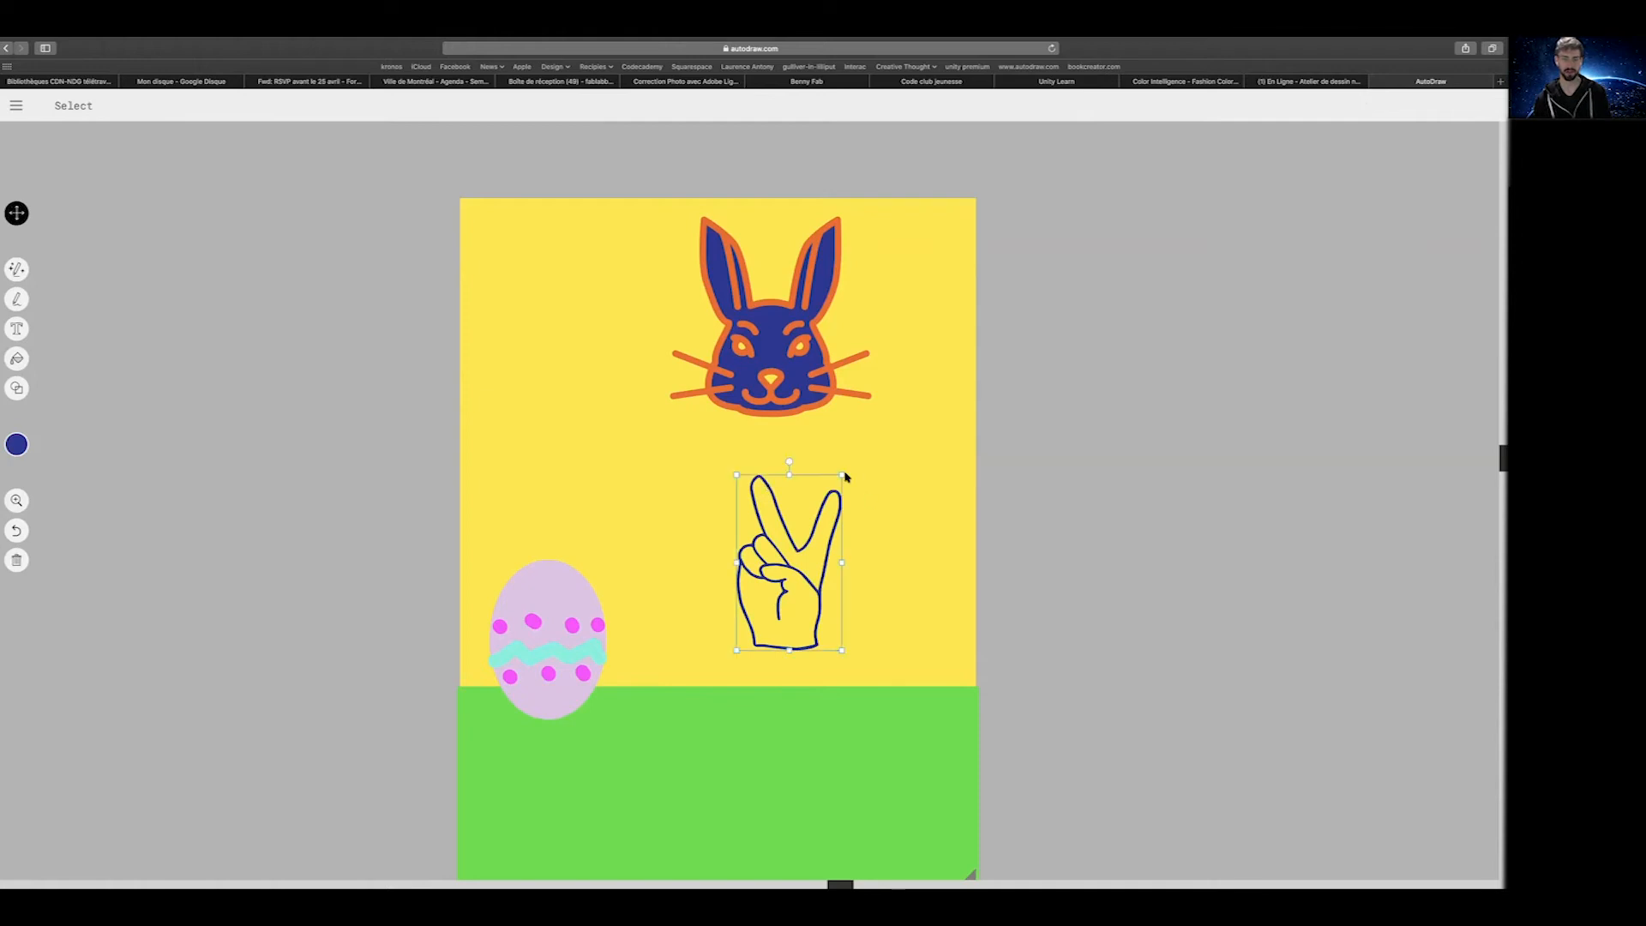
{"action": "mouse_move", "coordinate": [843, 476]}
{"action": "left_mouse_down"}
{"action": "mouse_move", "coordinate": [804, 513]}
{"action": "mouse_move", "coordinate": [647, 405]}
{"action": "mouse_move", "coordinate": [663, 392]}
{"action": "left_mouse_up"}
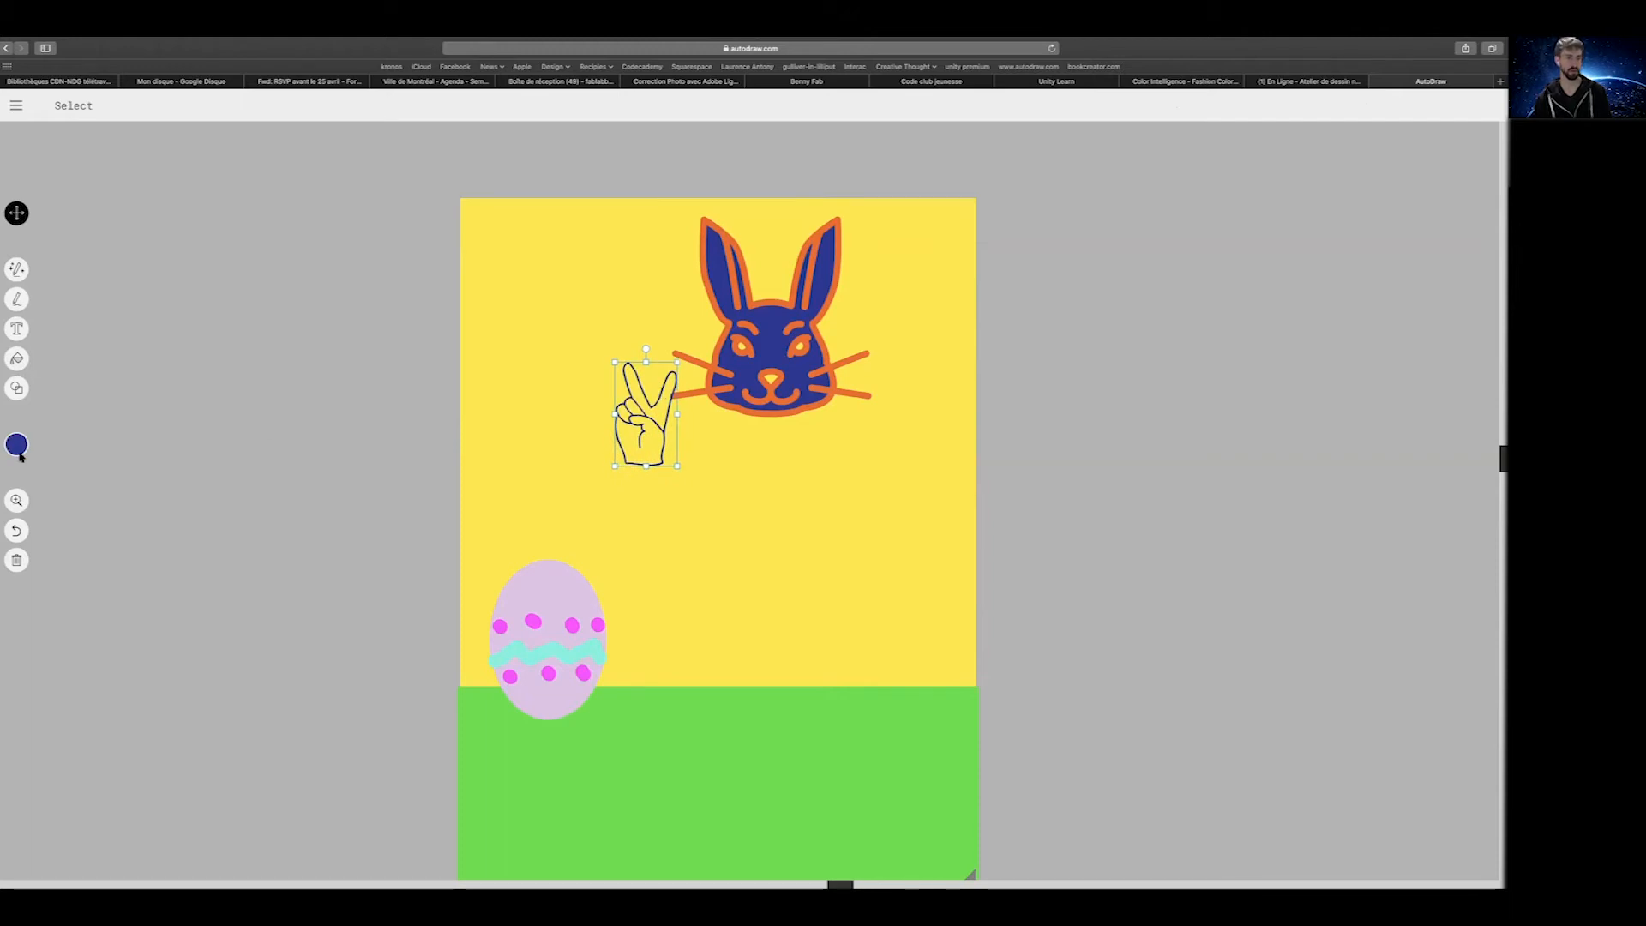
Recolor the peace-sign hand's outline orange
{"action": "mouse_move", "coordinate": [28, 445]}
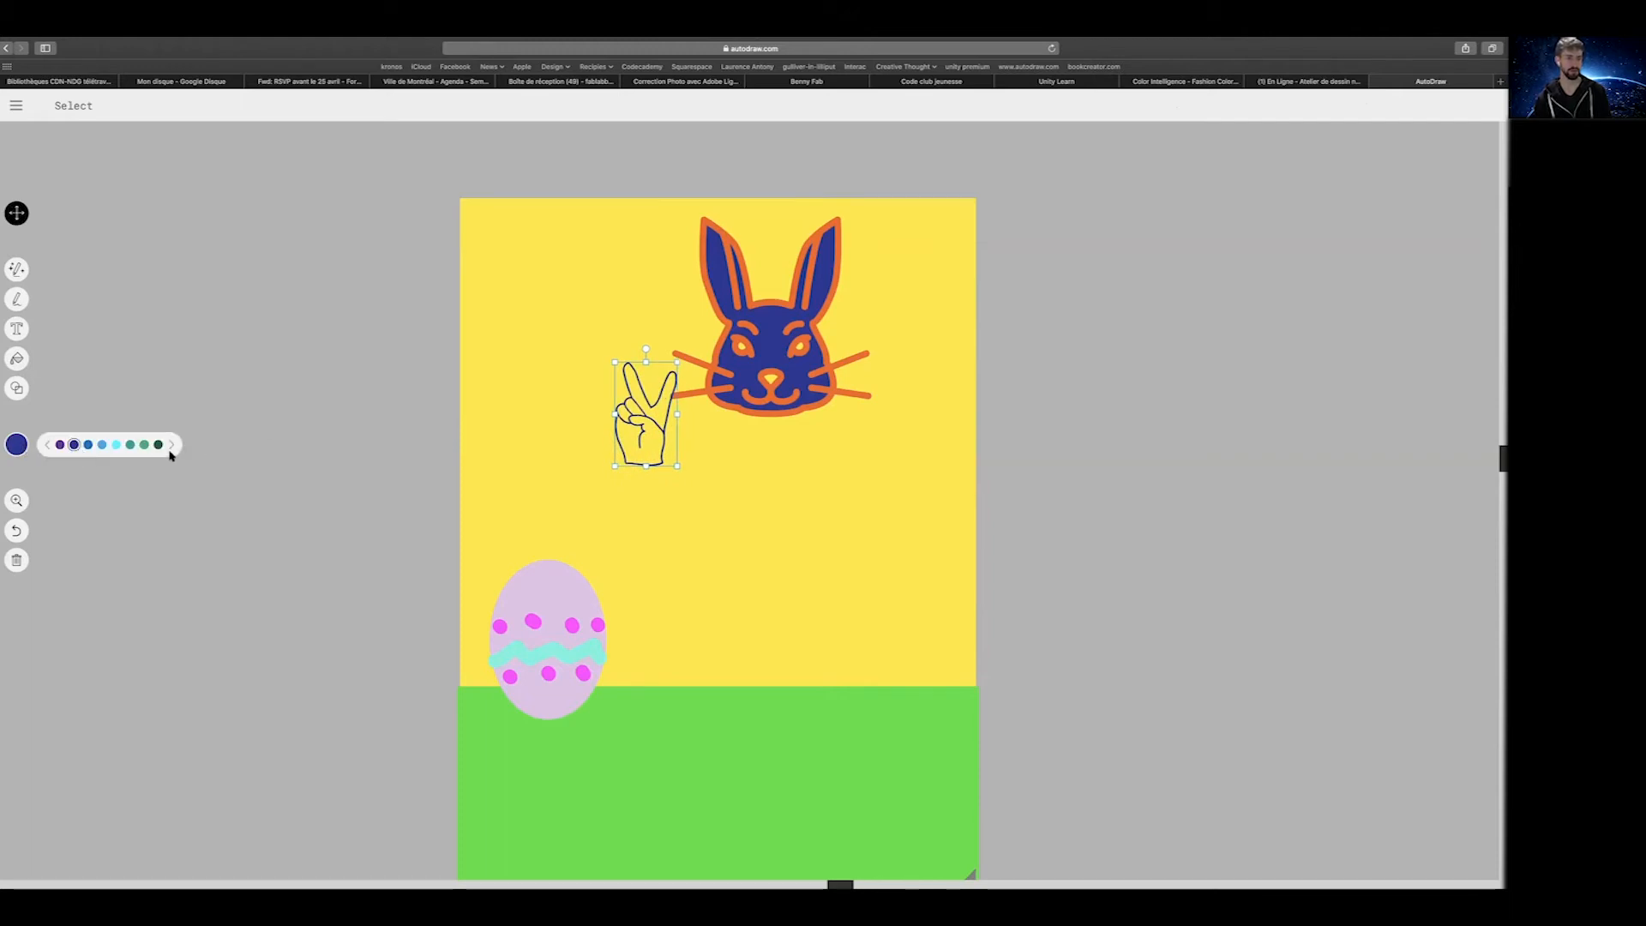
{"action": "left_click", "coordinate": [171, 445]}
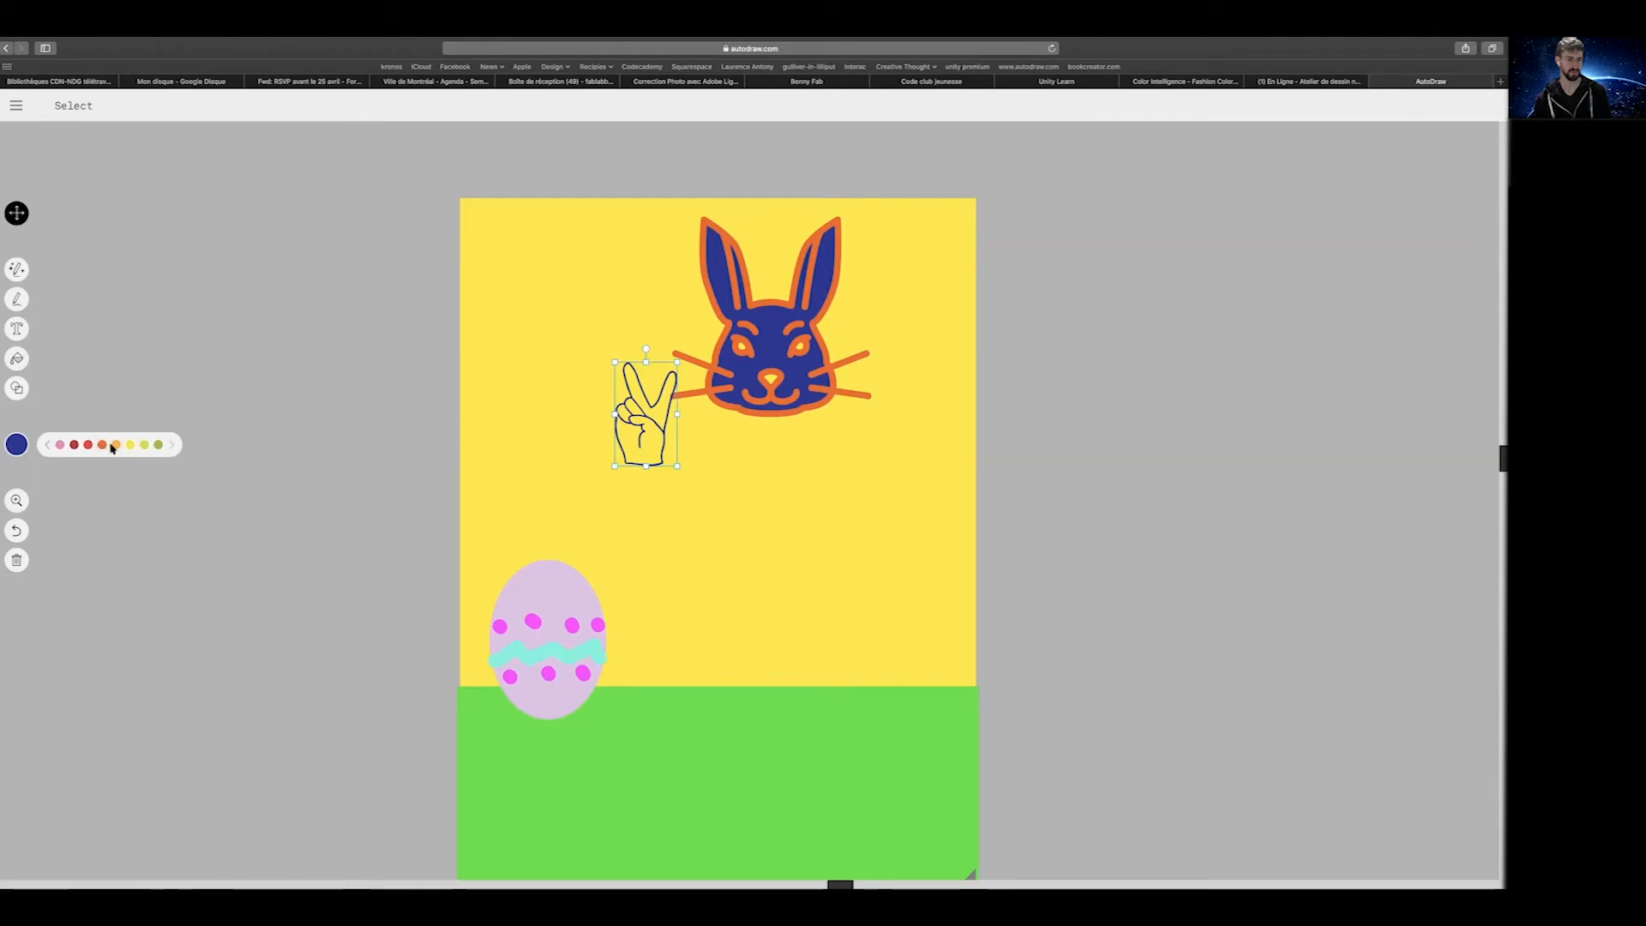
{"action": "left_click", "coordinate": [116, 445]}
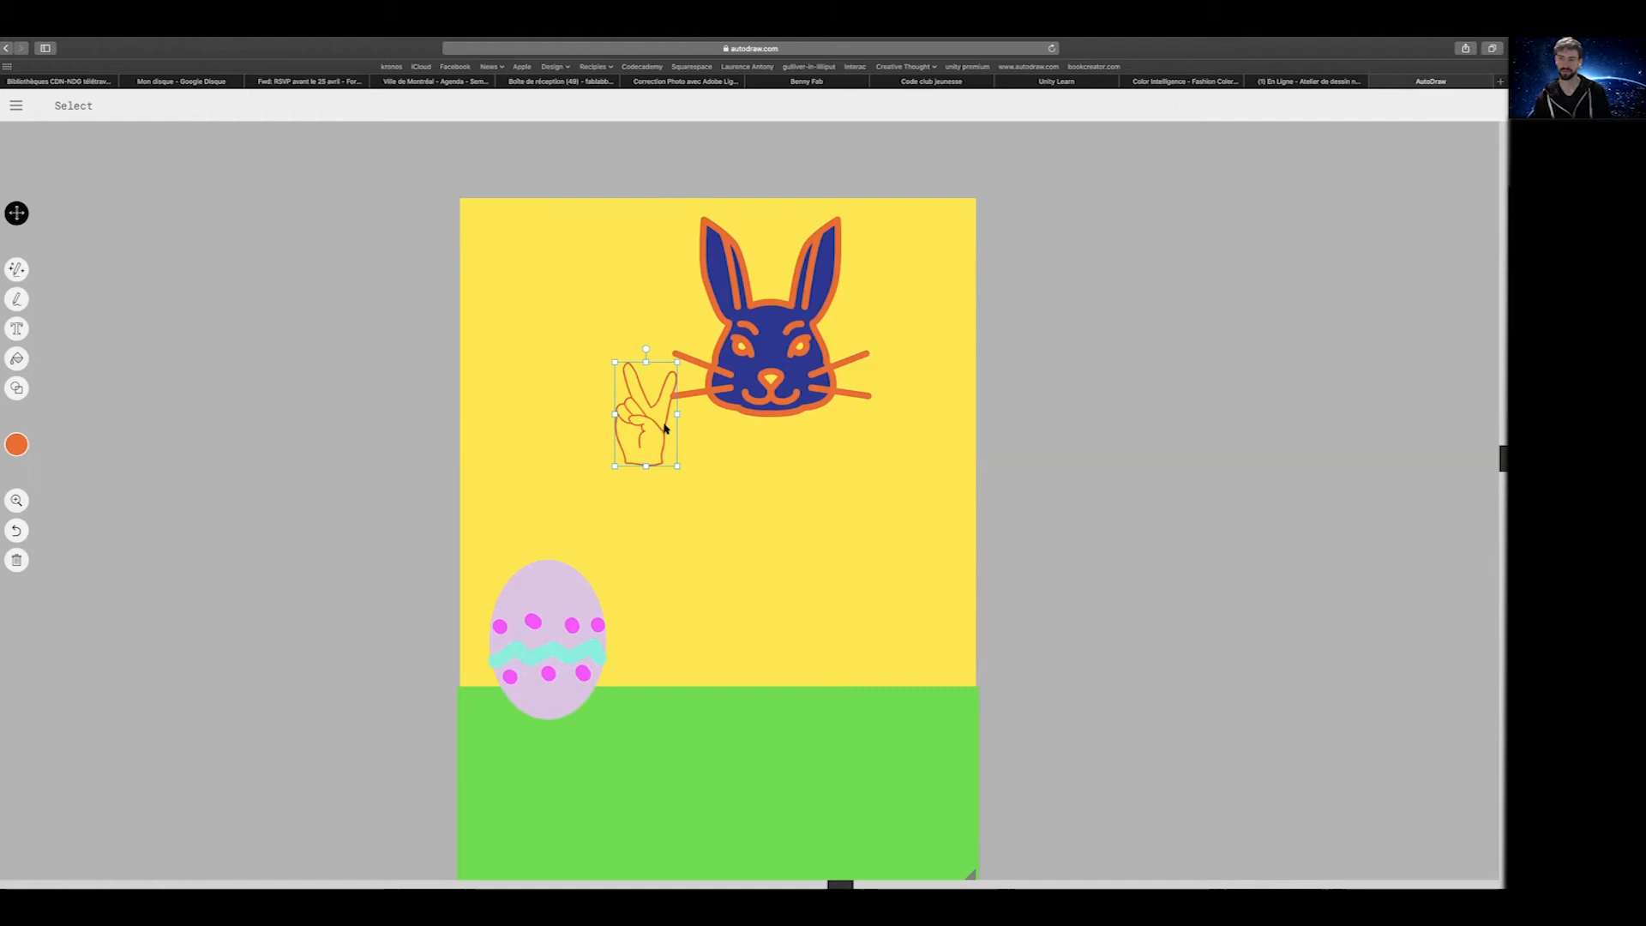
Try another freehand AutoDraw sketch of a two-fingered shape in orange, to the right of the egg, and undo it
{"action": "left_click", "coordinate": [17, 270]}
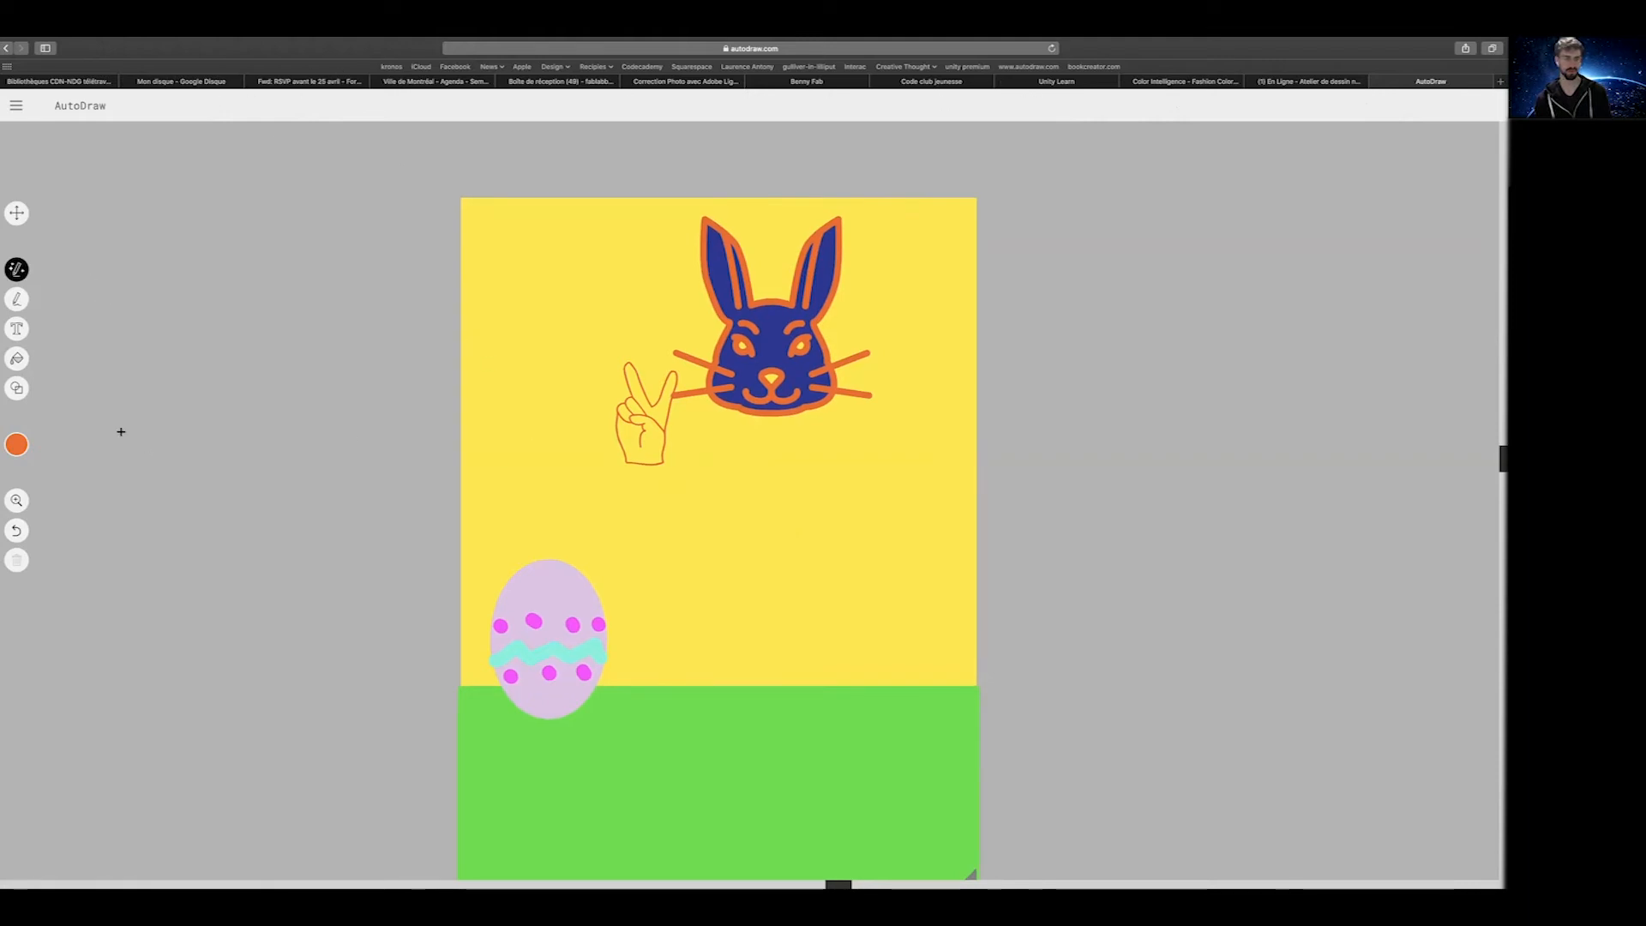
{"action": "mouse_move", "coordinate": [761, 600]}
{"action": "left_mouse_down"}
{"action": "mouse_move", "coordinate": [735, 642]}
{"action": "mouse_move", "coordinate": [753, 677]}
{"action": "left_mouse_up"}
{"action": "mouse_move", "coordinate": [841, 604]}
{"action": "left_mouse_down"}
{"action": "mouse_move", "coordinate": [831, 549]}
{"action": "mouse_move", "coordinate": [816, 537]}
{"action": "mouse_move", "coordinate": [756, 597]}
{"action": "left_mouse_up"}
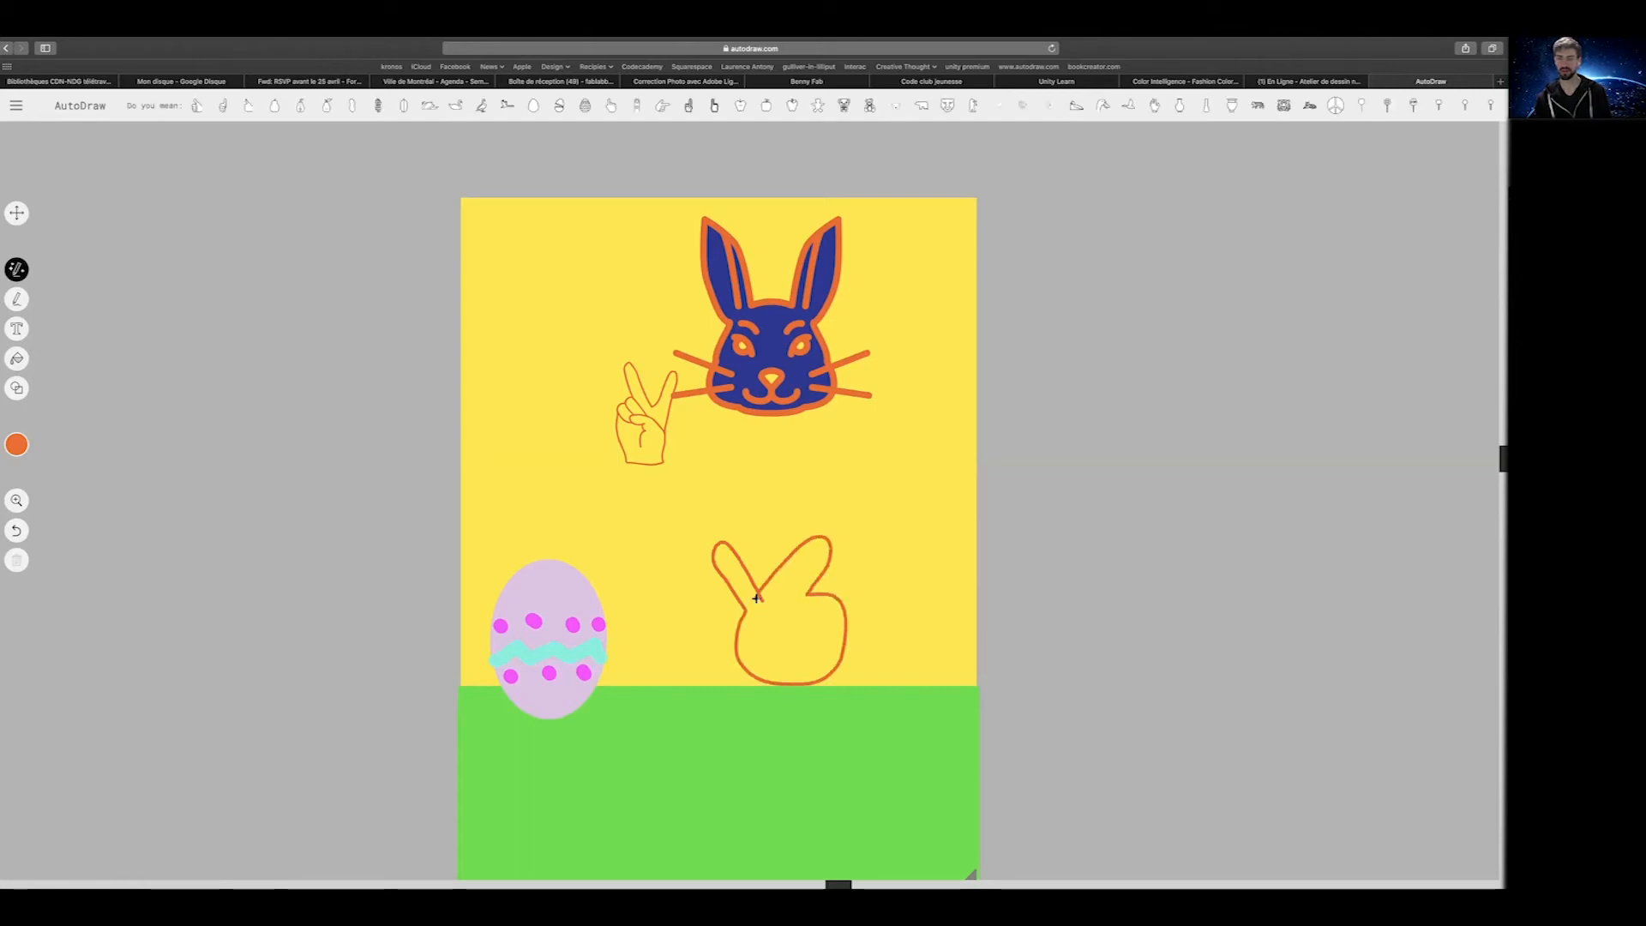
{"action": "key", "text": "ctrl+z"}
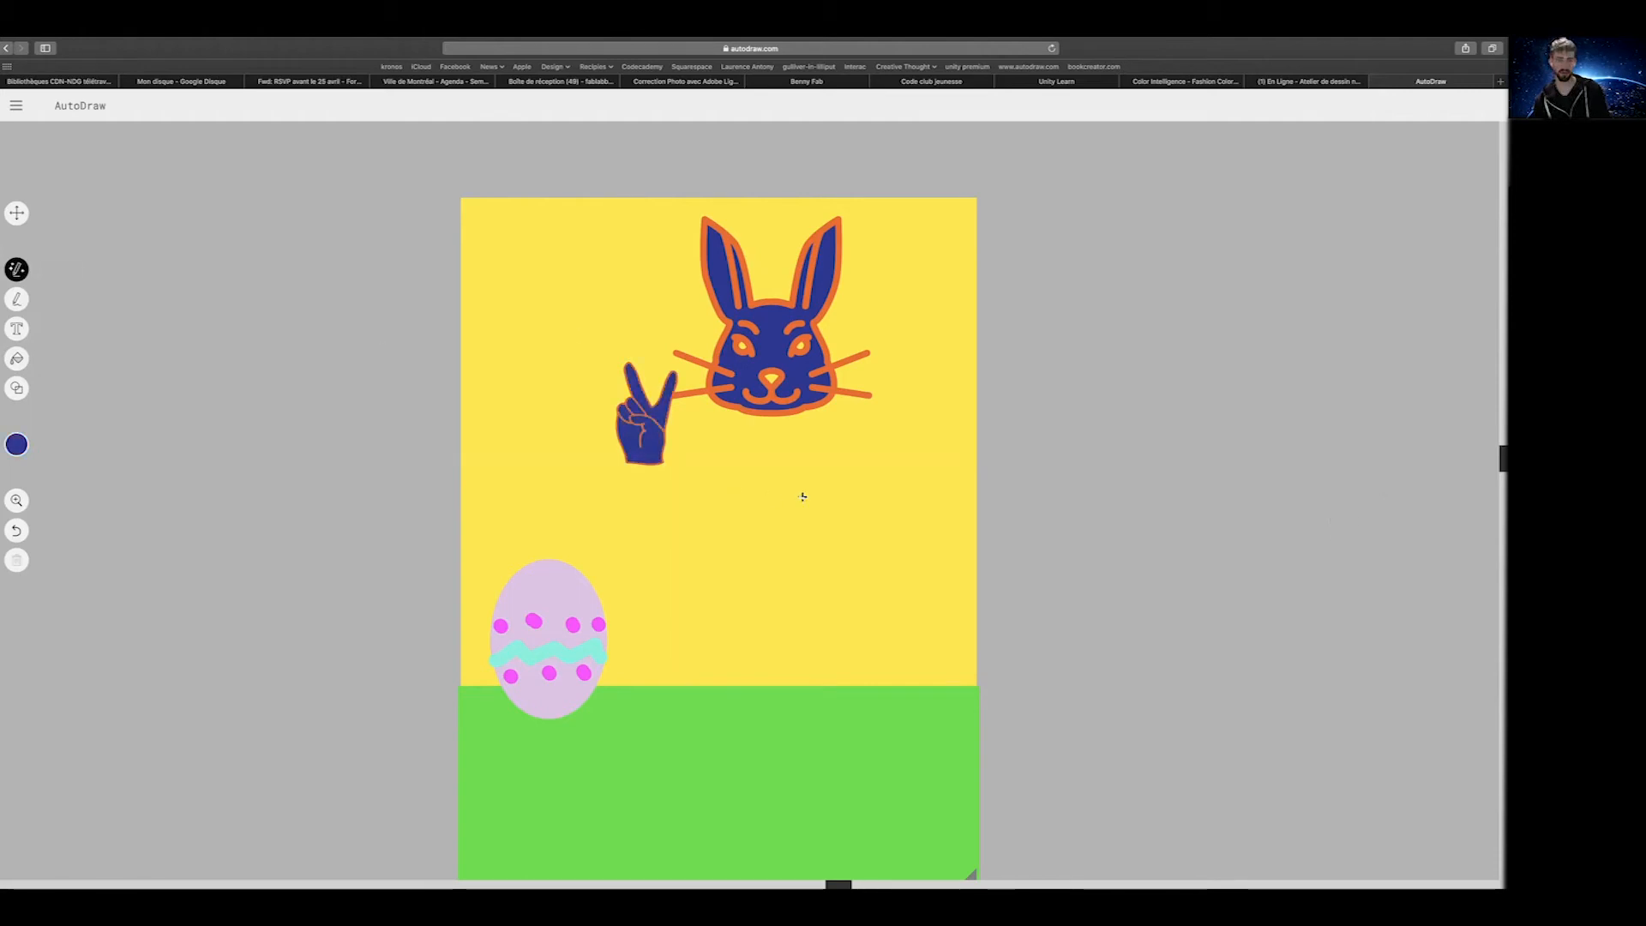
Sketch an open jacket with AutoDraw, replace it with the collared zip-jacket suggestion, and move it directly under the rabbit's face
{"action": "mouse_move", "coordinate": [786, 489]}
{"action": "left_mouse_down"}
{"action": "mouse_move", "coordinate": [894, 523]}
{"action": "mouse_move", "coordinate": [885, 543]}
{"action": "mouse_move", "coordinate": [861, 539]}
{"action": "mouse_move", "coordinate": [856, 610]}
{"action": "mouse_move", "coordinate": [812, 608]}
{"action": "mouse_move", "coordinate": [811, 501]}
{"action": "mouse_move", "coordinate": [791, 500]}
{"action": "mouse_move", "coordinate": [787, 602]}
{"action": "mouse_move", "coordinate": [747, 601]}
{"action": "mouse_move", "coordinate": [756, 535]}
{"action": "mouse_move", "coordinate": [719, 534]}
{"action": "mouse_move", "coordinate": [789, 494]}
{"action": "left_mouse_up"}
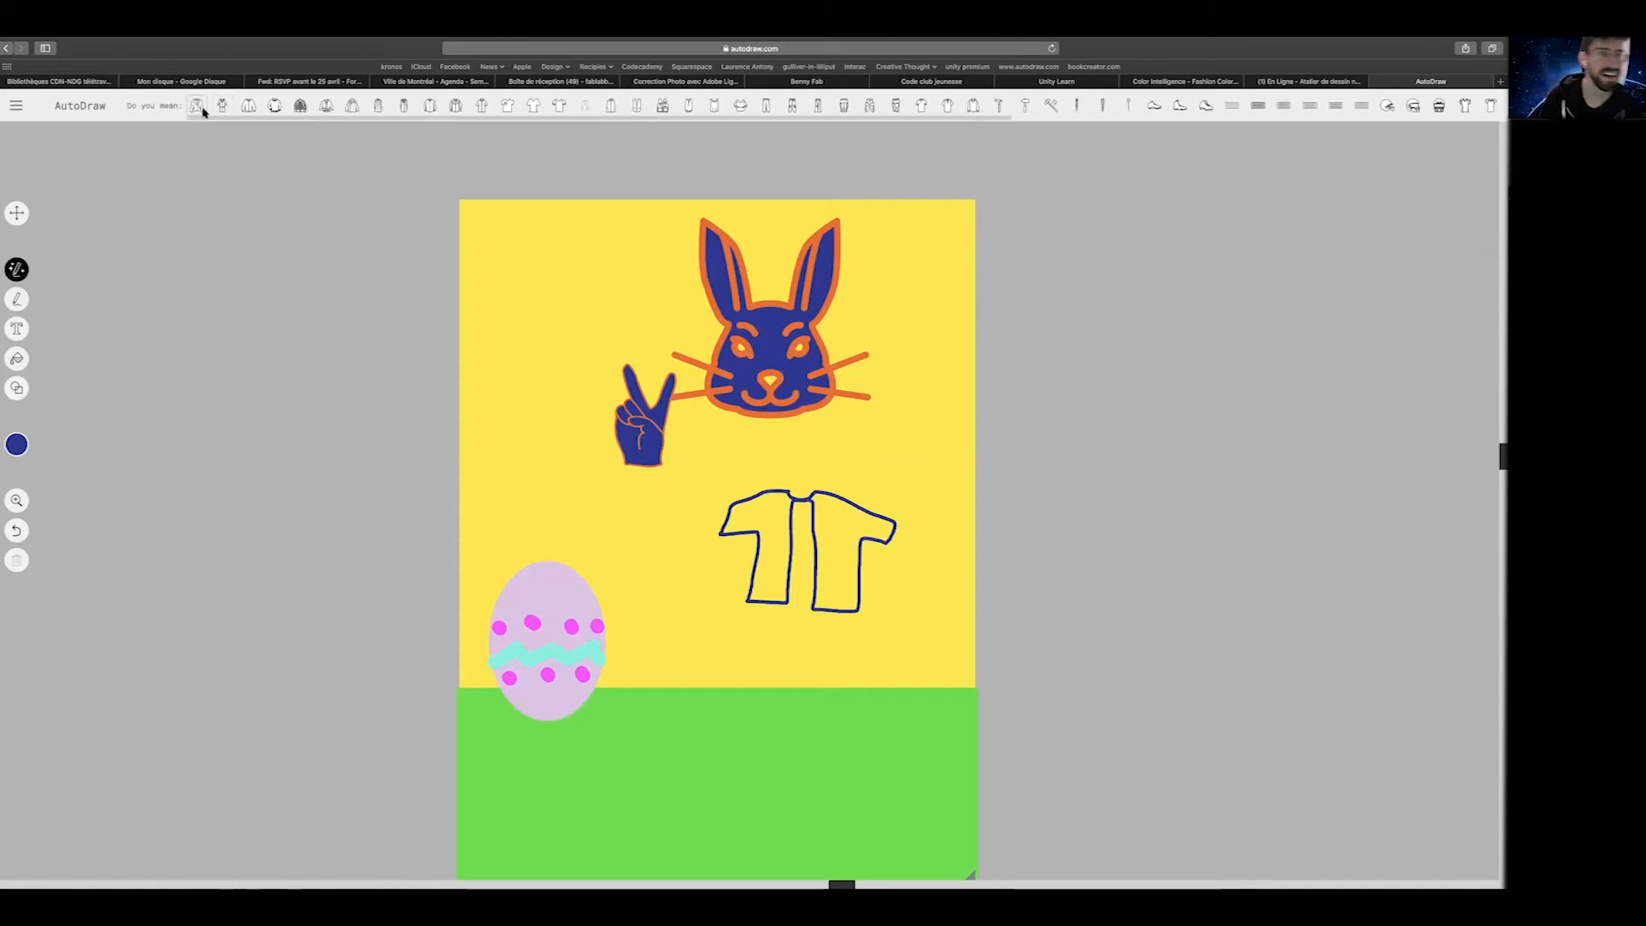
{"action": "left_click", "coordinate": [246, 107]}
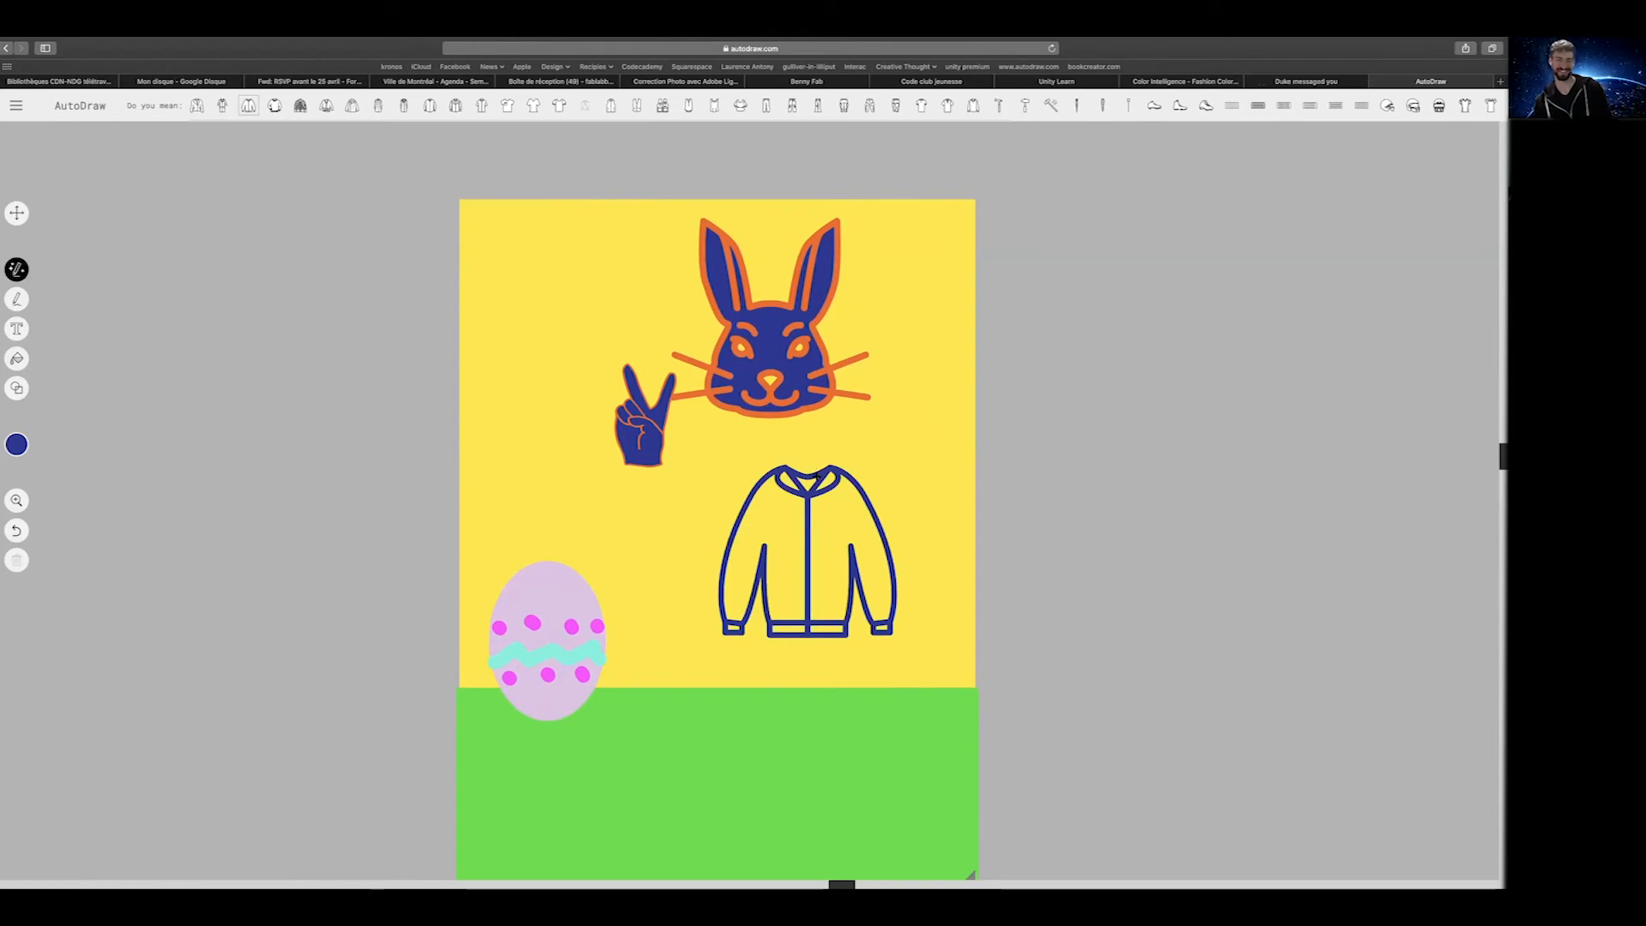
{"action": "left_click", "coordinate": [16, 212]}
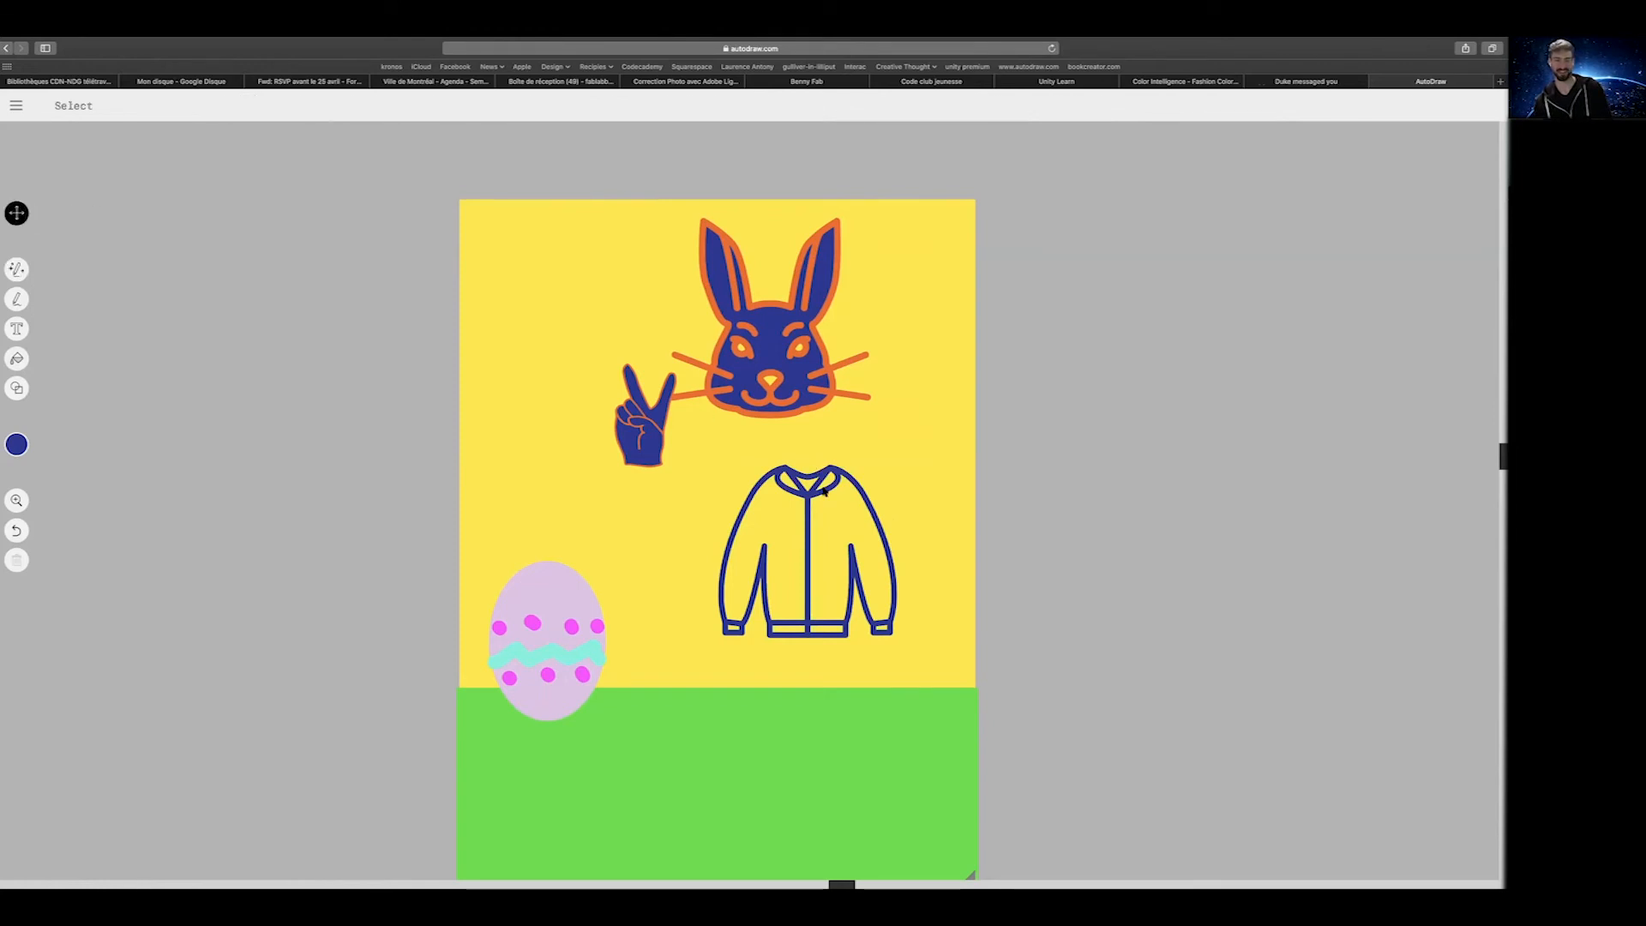
{"action": "left_click_drag", "start_coordinate": [813, 495], "coordinate": [762, 441]}
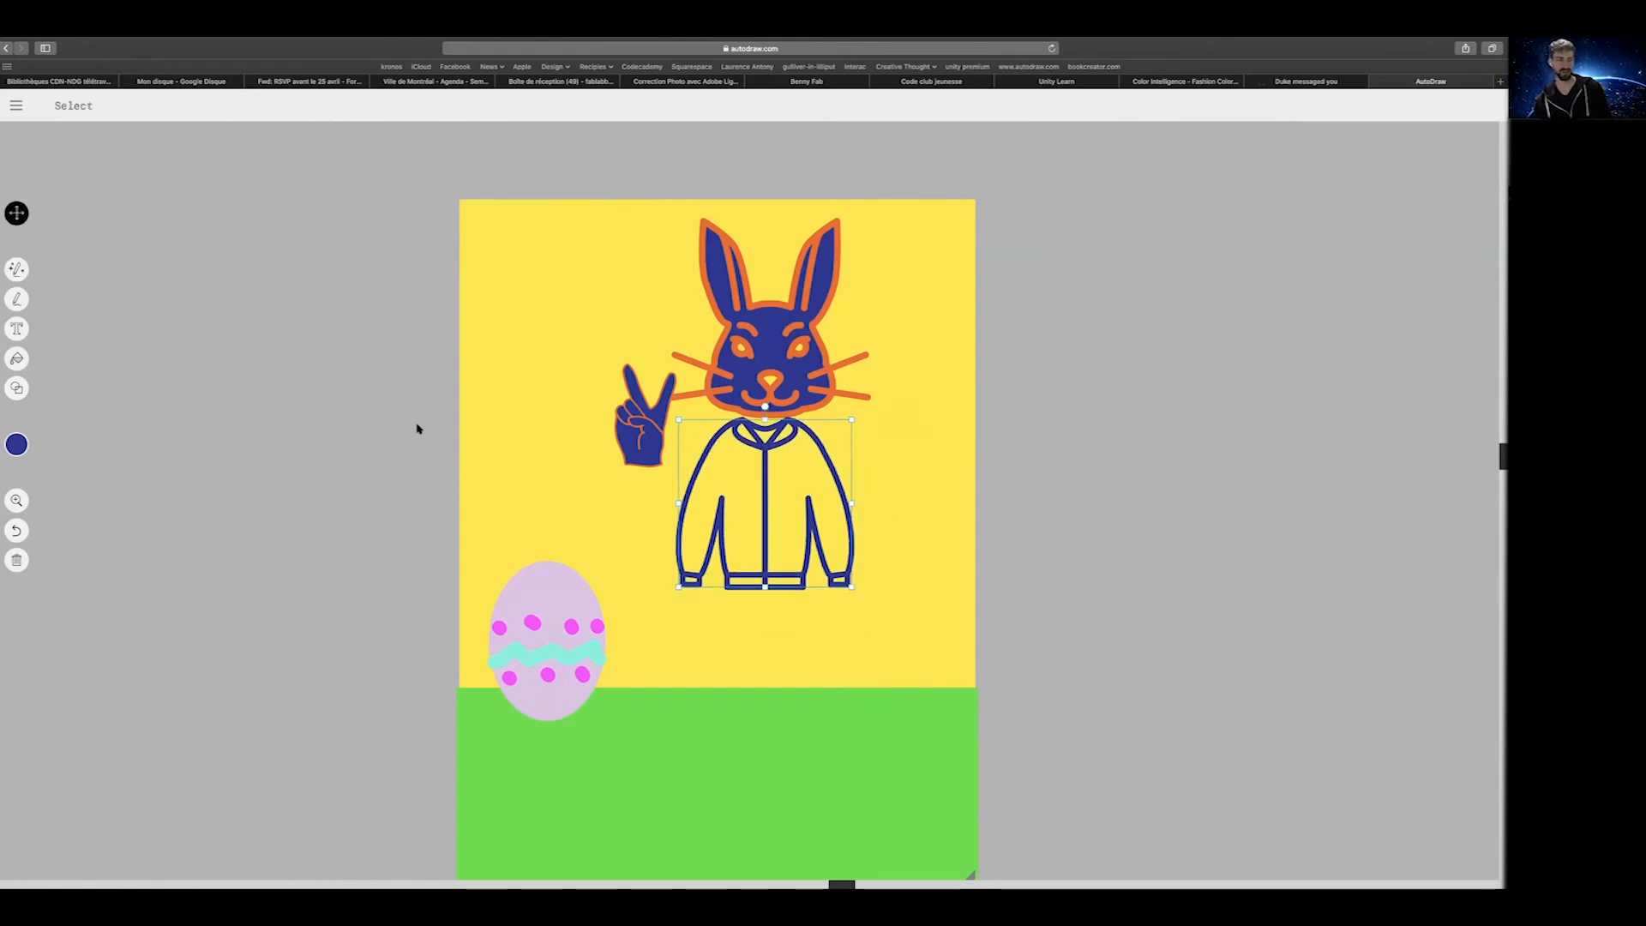
Try an orange outline on the jacket, undo it, and fill the jacket's body and sleeves with orange instead
{"action": "scroll", "coordinate": [88, 418], "scroll_direction": "left", "scroll_amount": 1}
{"action": "left_click", "coordinate": [16, 443]}
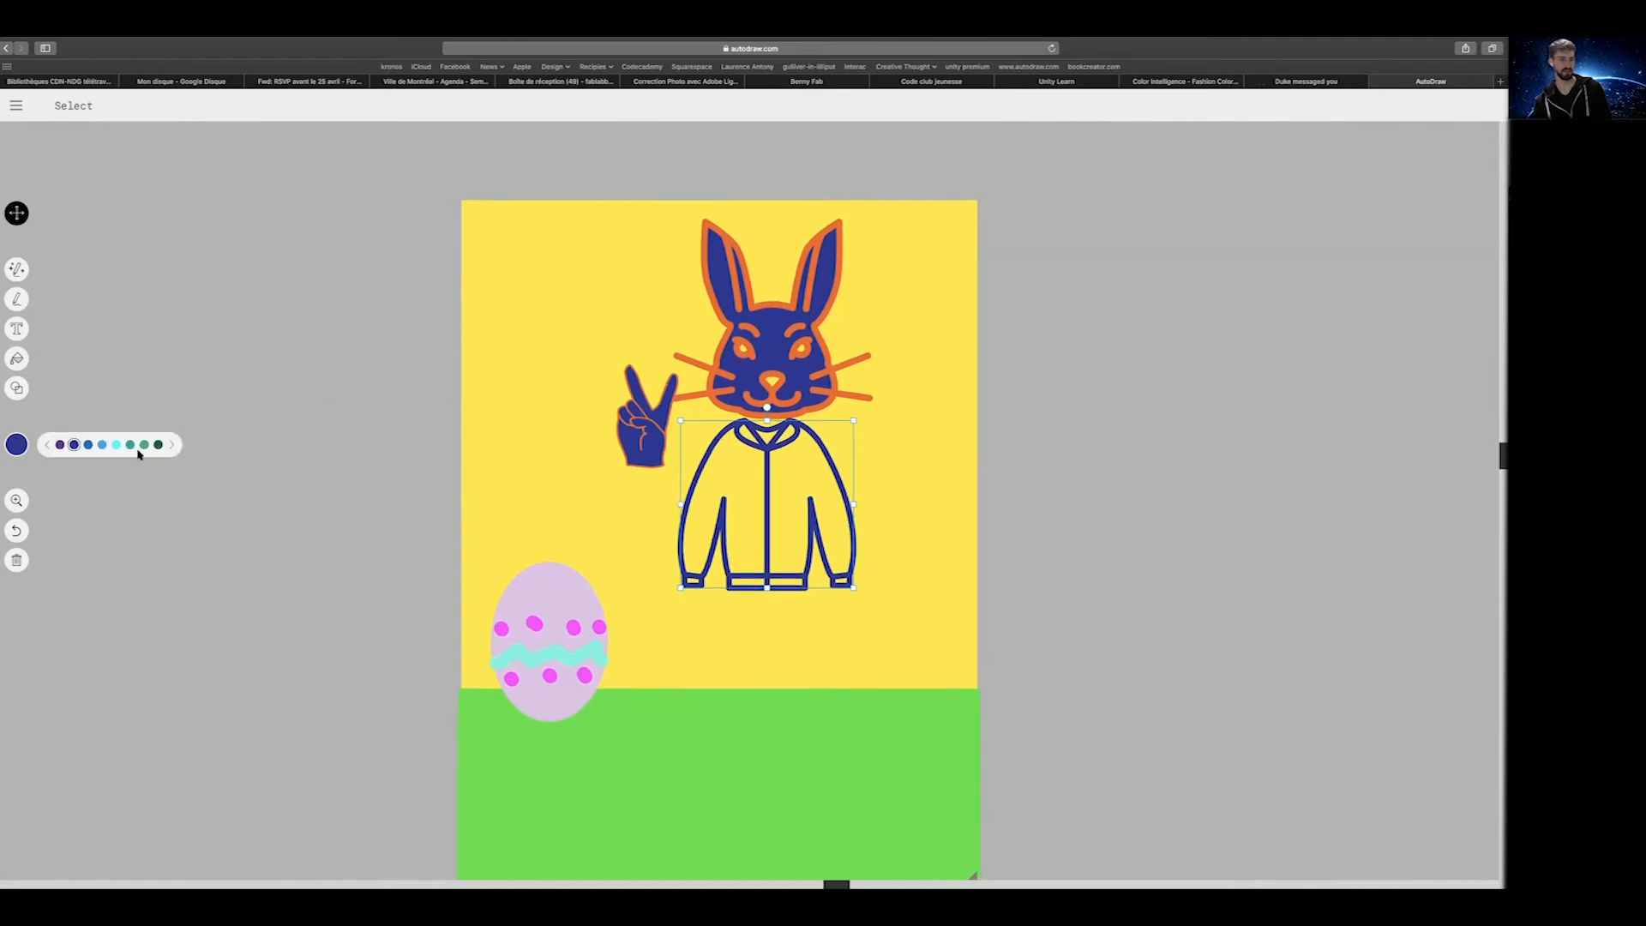
{"action": "left_click", "coordinate": [174, 445]}
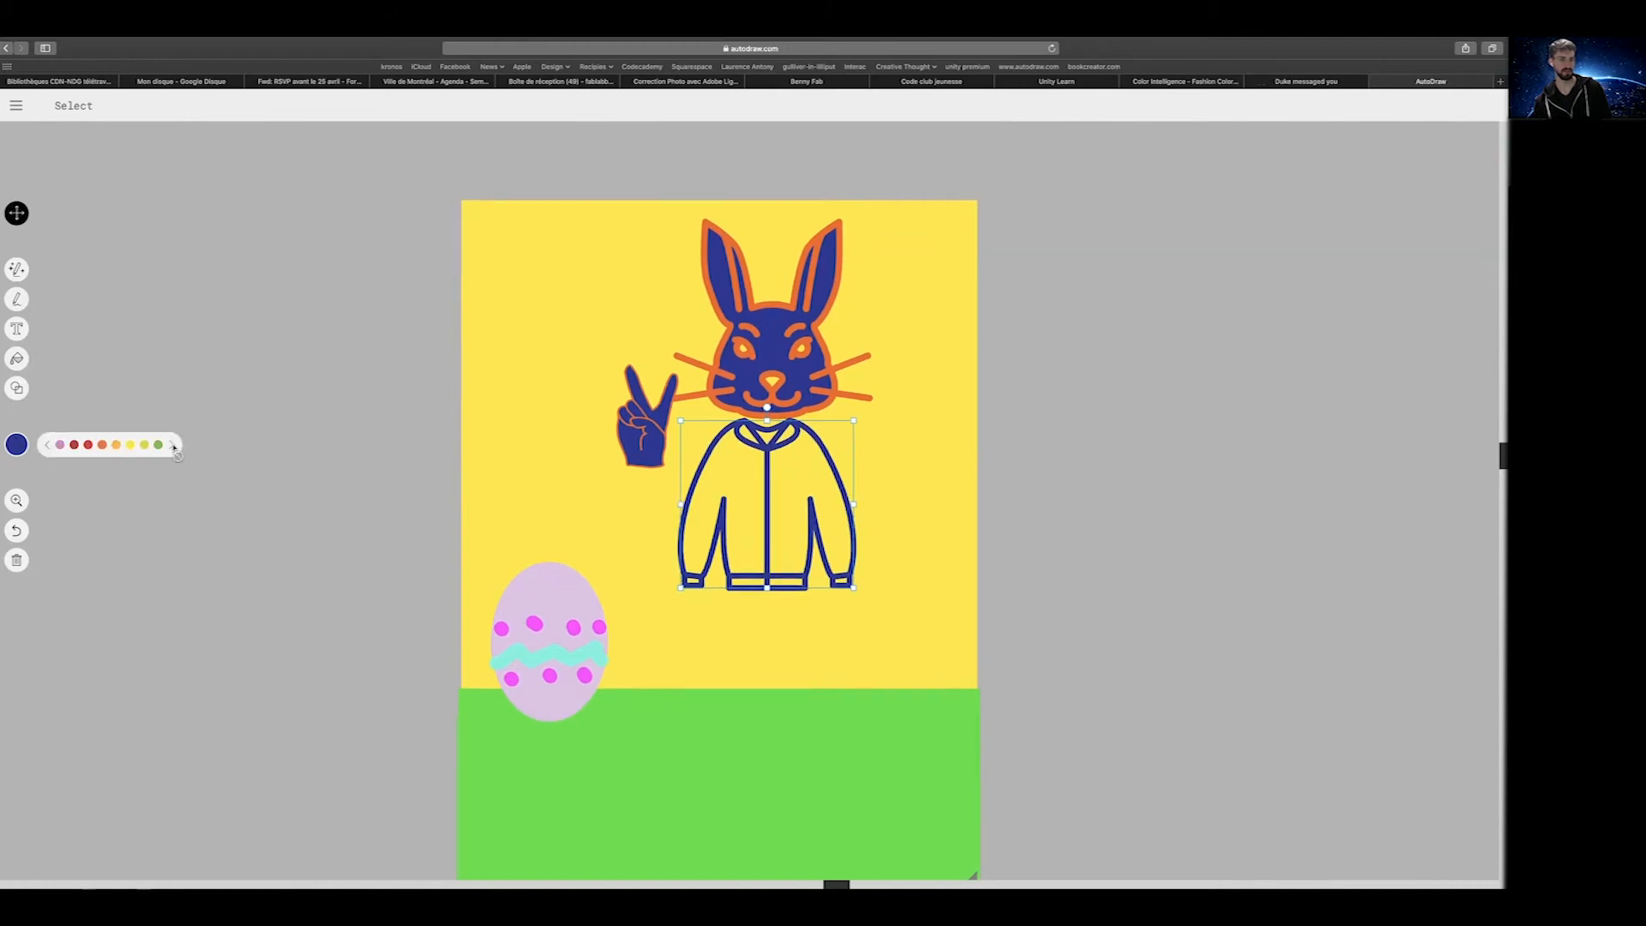
{"action": "left_click", "coordinate": [102, 444]}
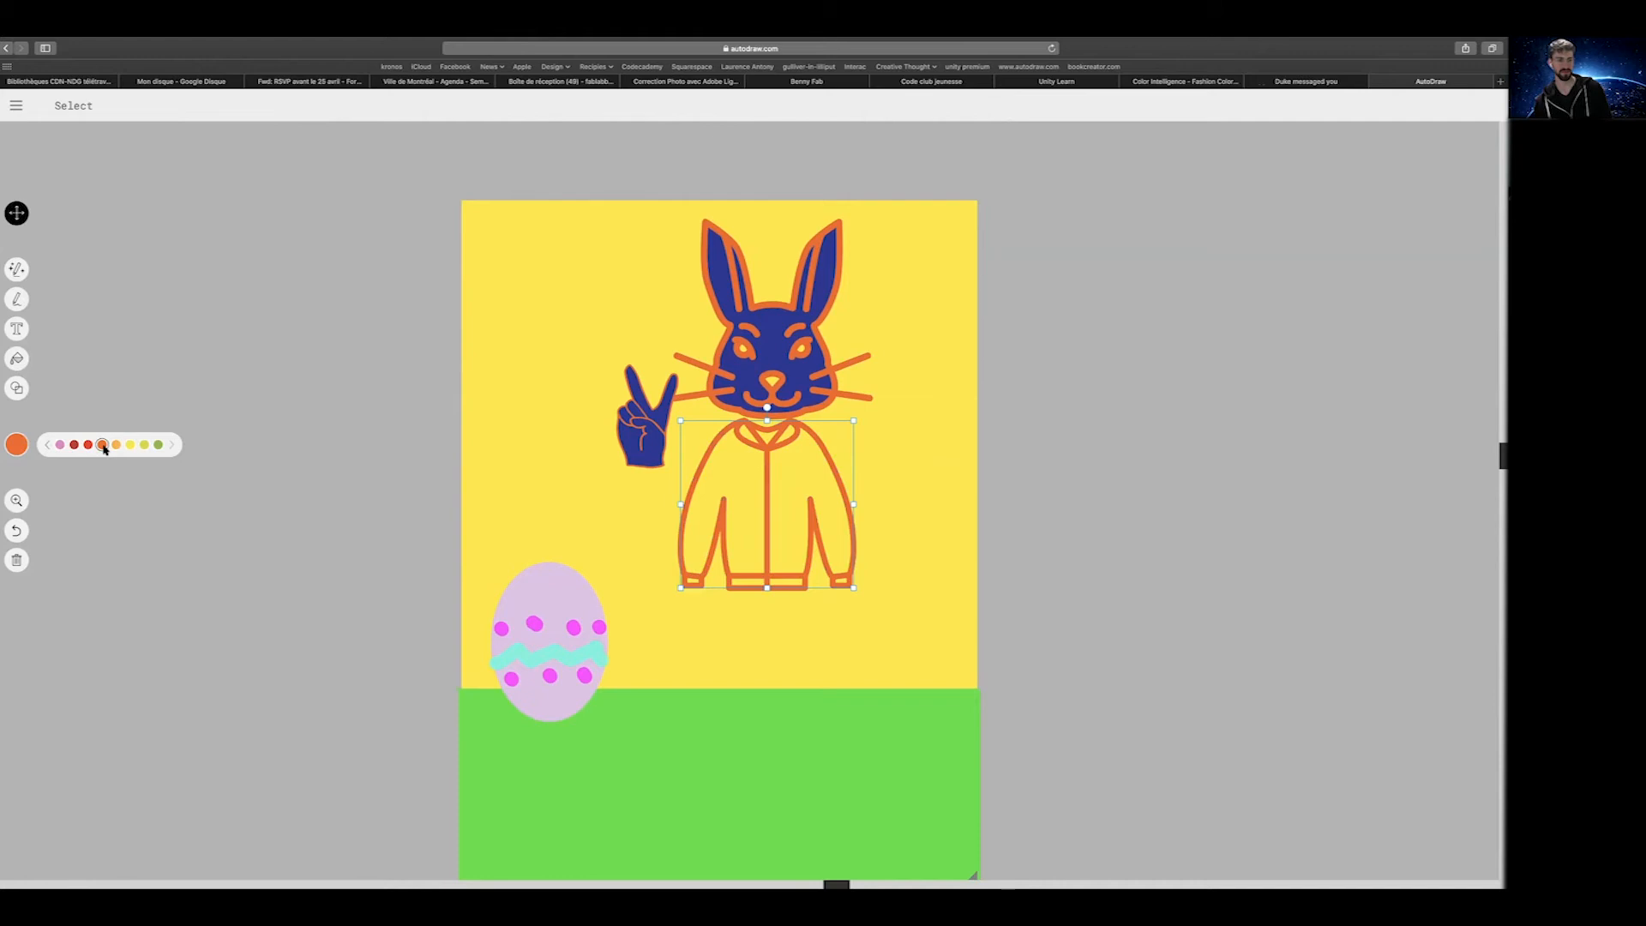
{"action": "key", "text": "super+z"}
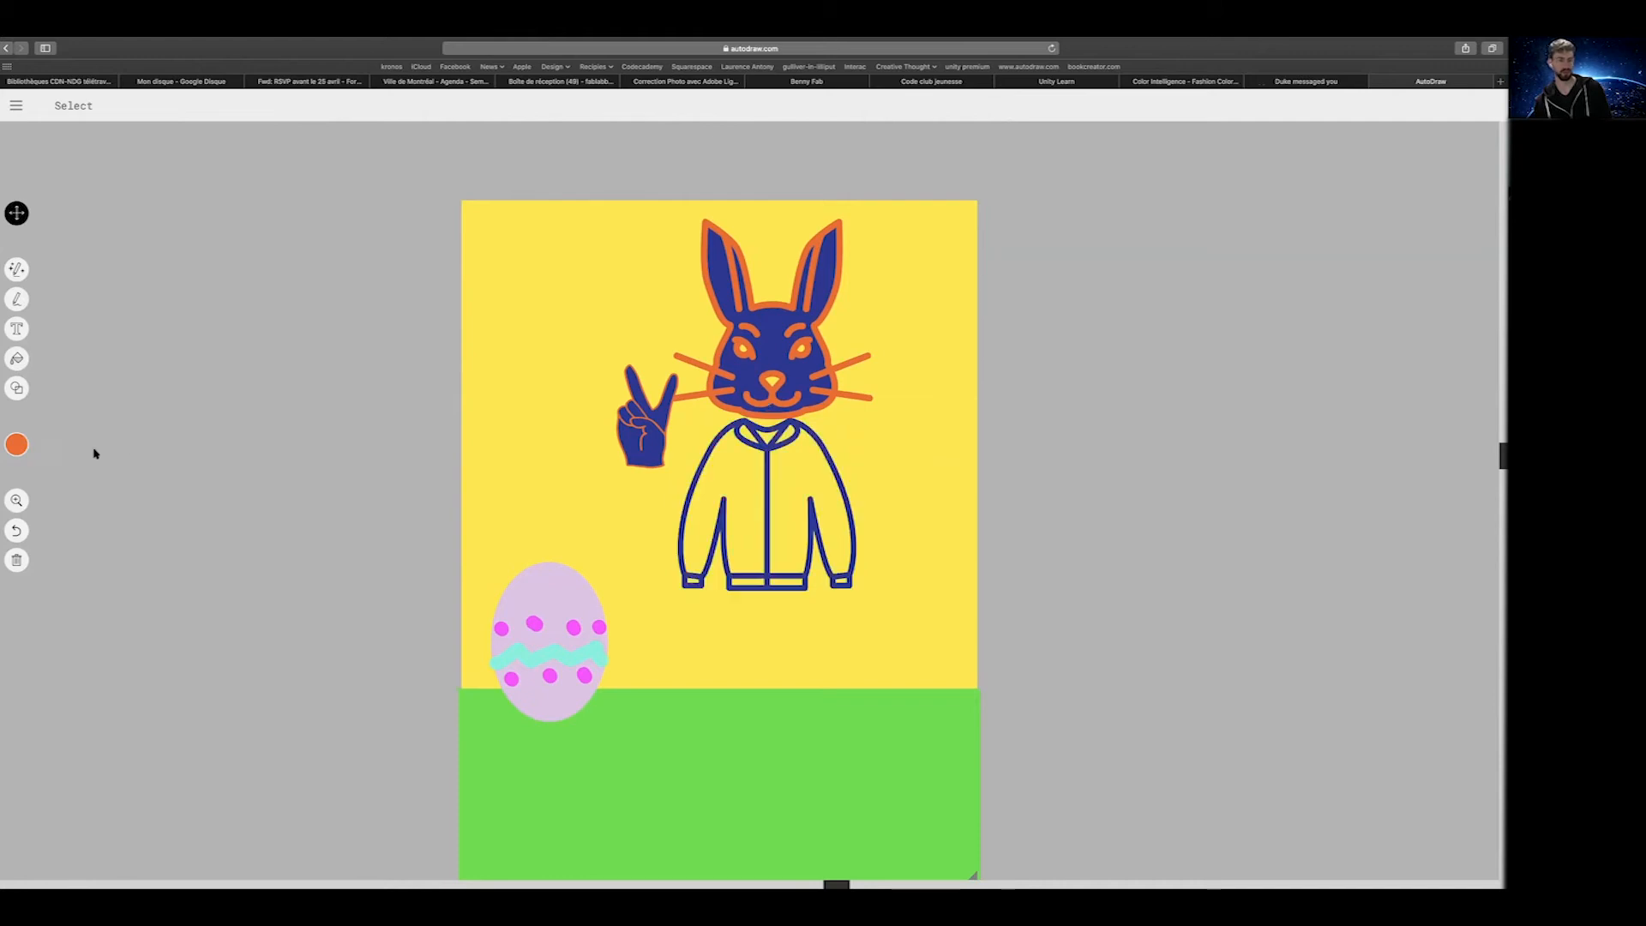
{"action": "left_click", "coordinate": [21, 444]}
{"action": "left_click", "coordinate": [16, 358]}
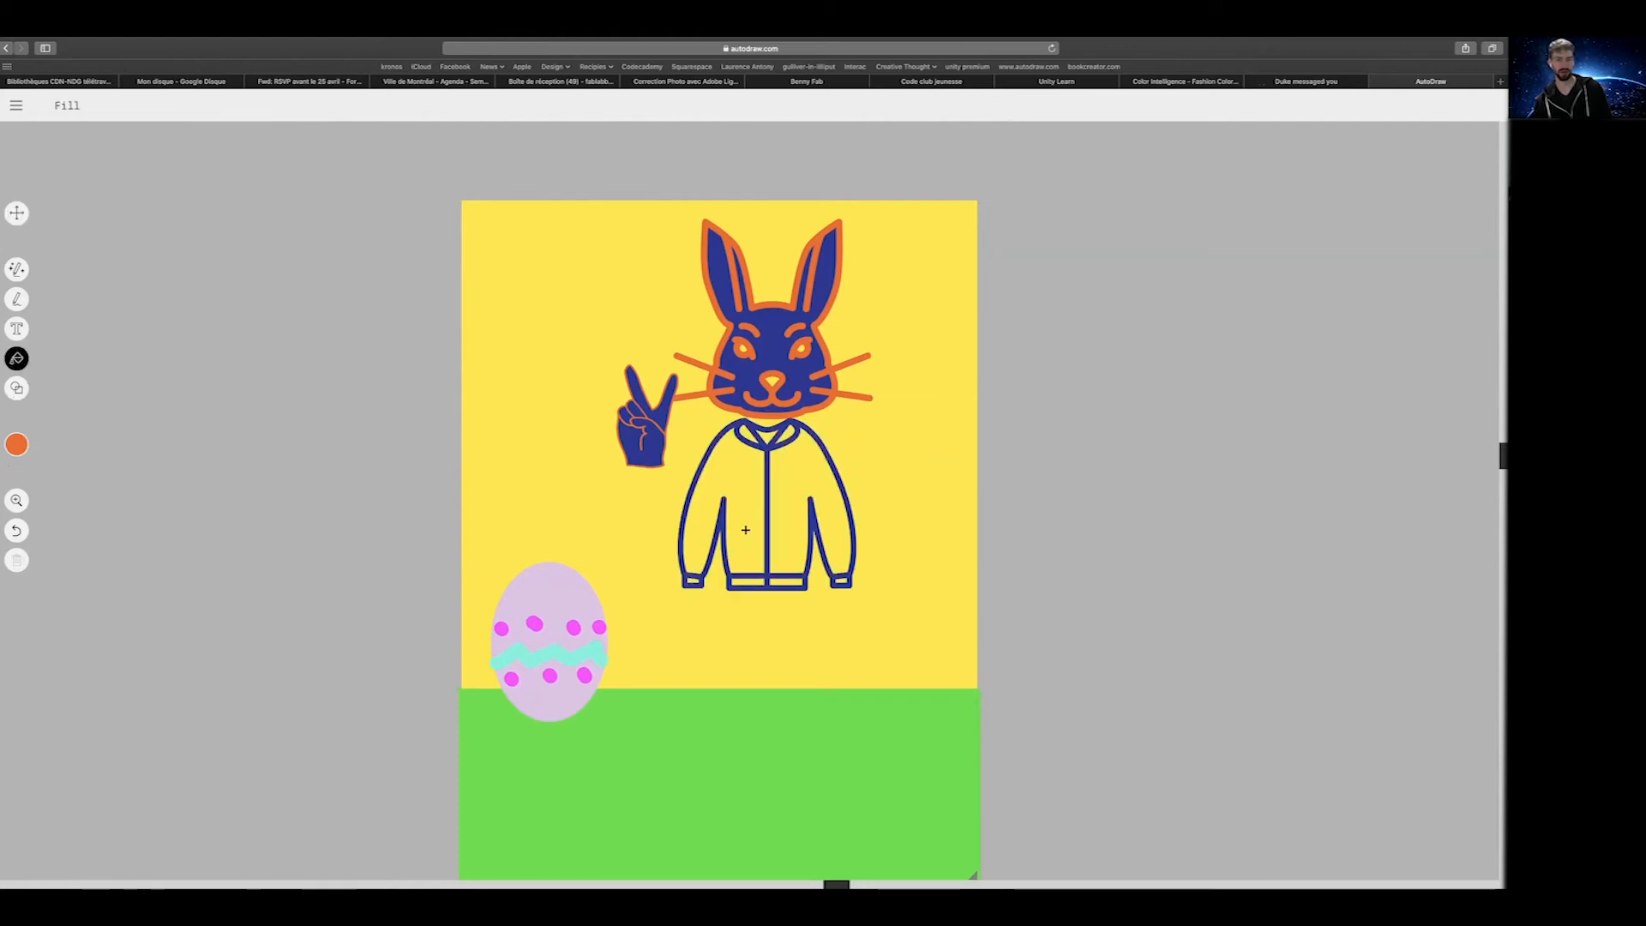
{"action": "left_click", "coordinate": [740, 506]}
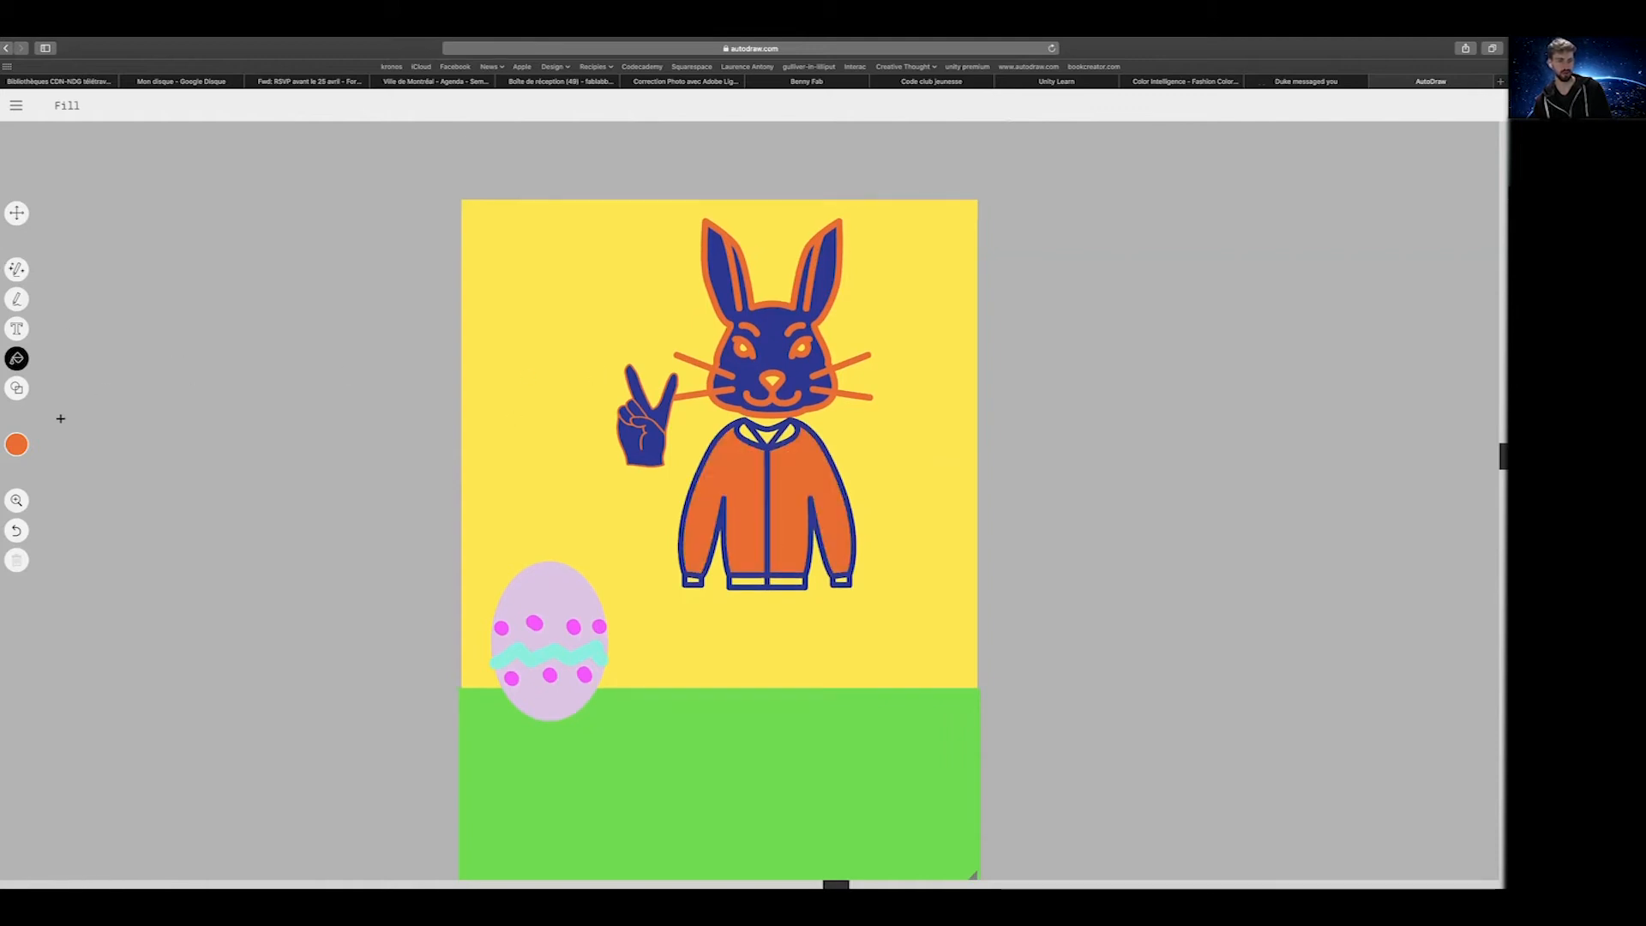
Try to fill the inside of the jacket's collar with dark blue, undoing each fill
{"action": "left_click", "coordinate": [21, 448]}
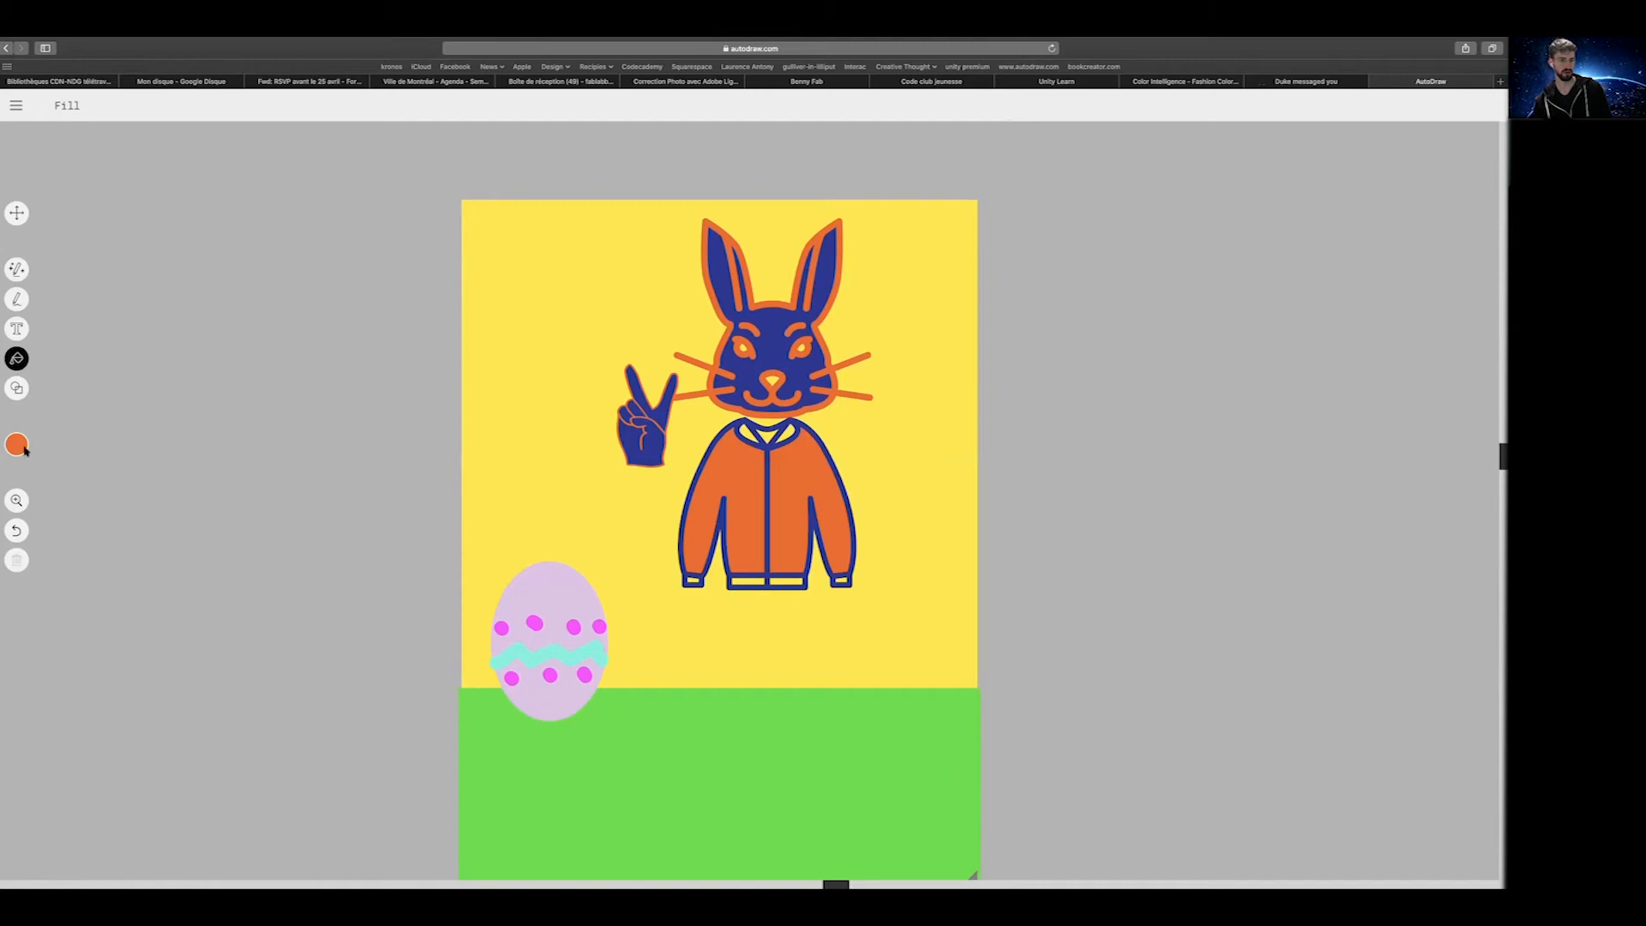
{"action": "left_click", "coordinate": [19, 445]}
{"action": "left_click", "coordinate": [174, 445]}
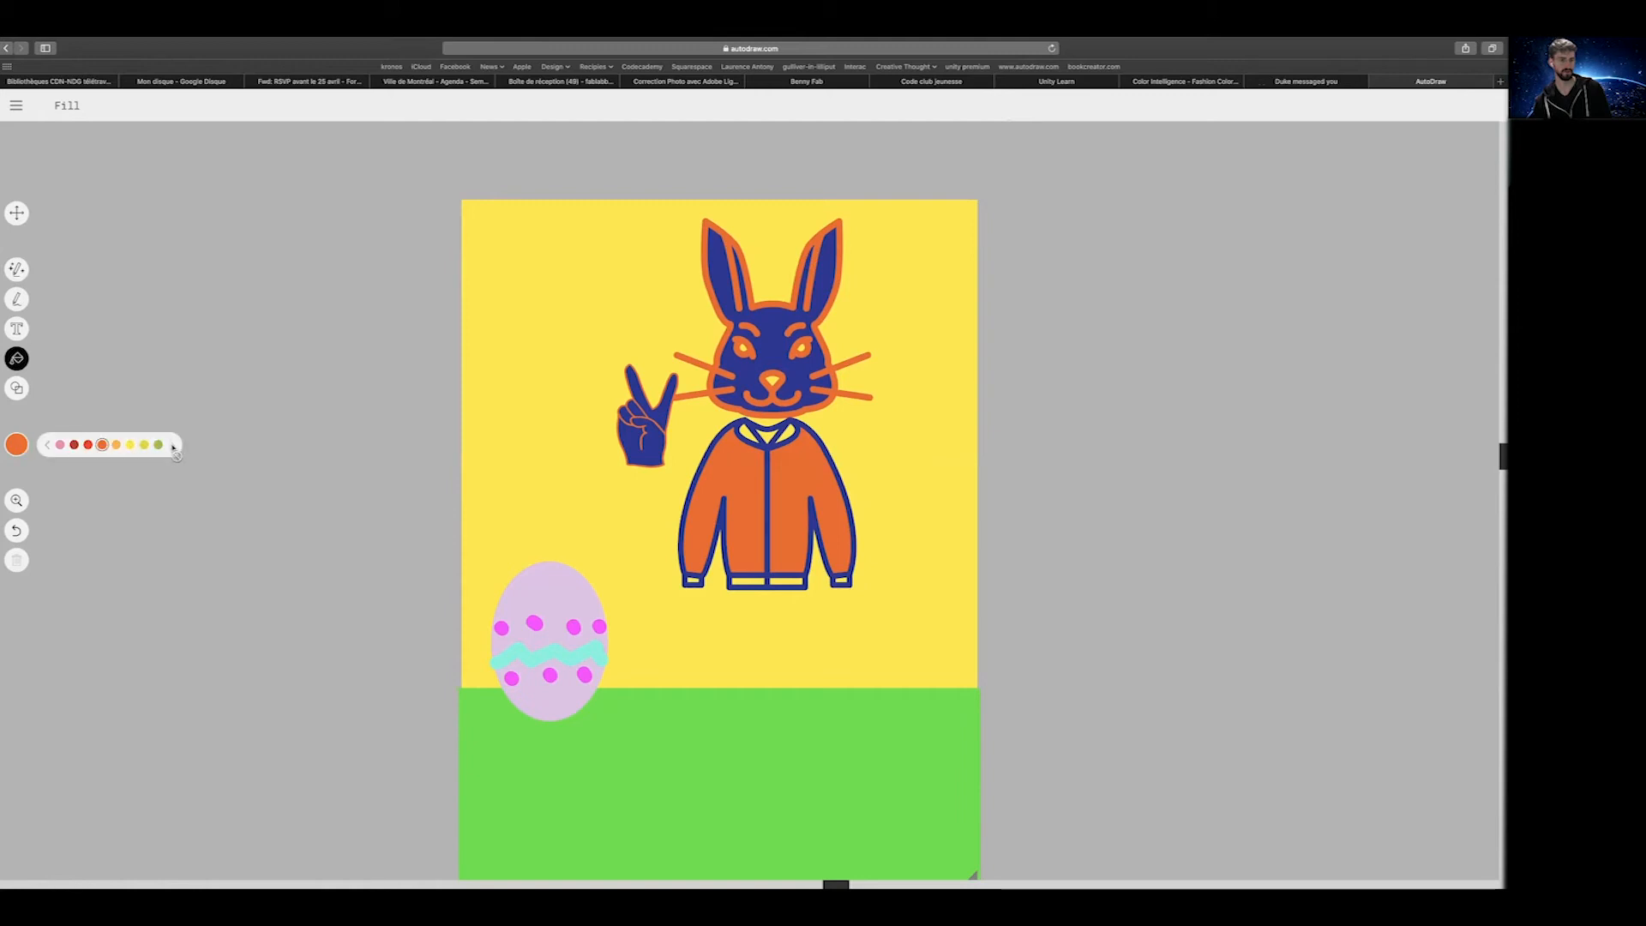
{"action": "left_click", "coordinate": [74, 444]}
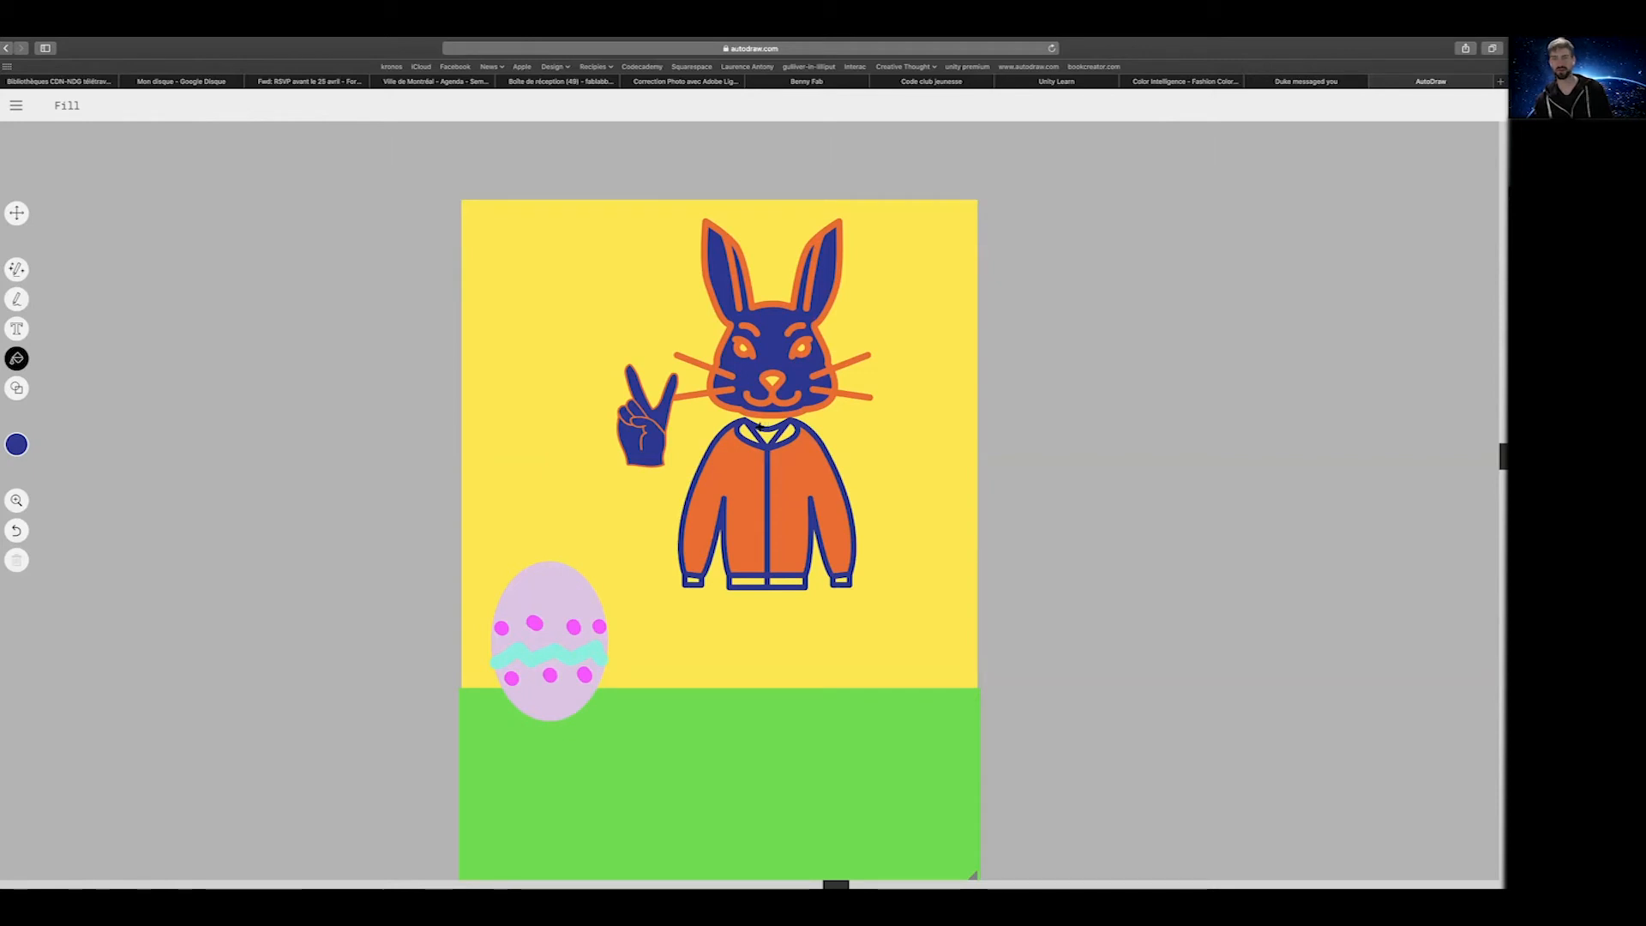
{"action": "left_click", "coordinate": [758, 440]}
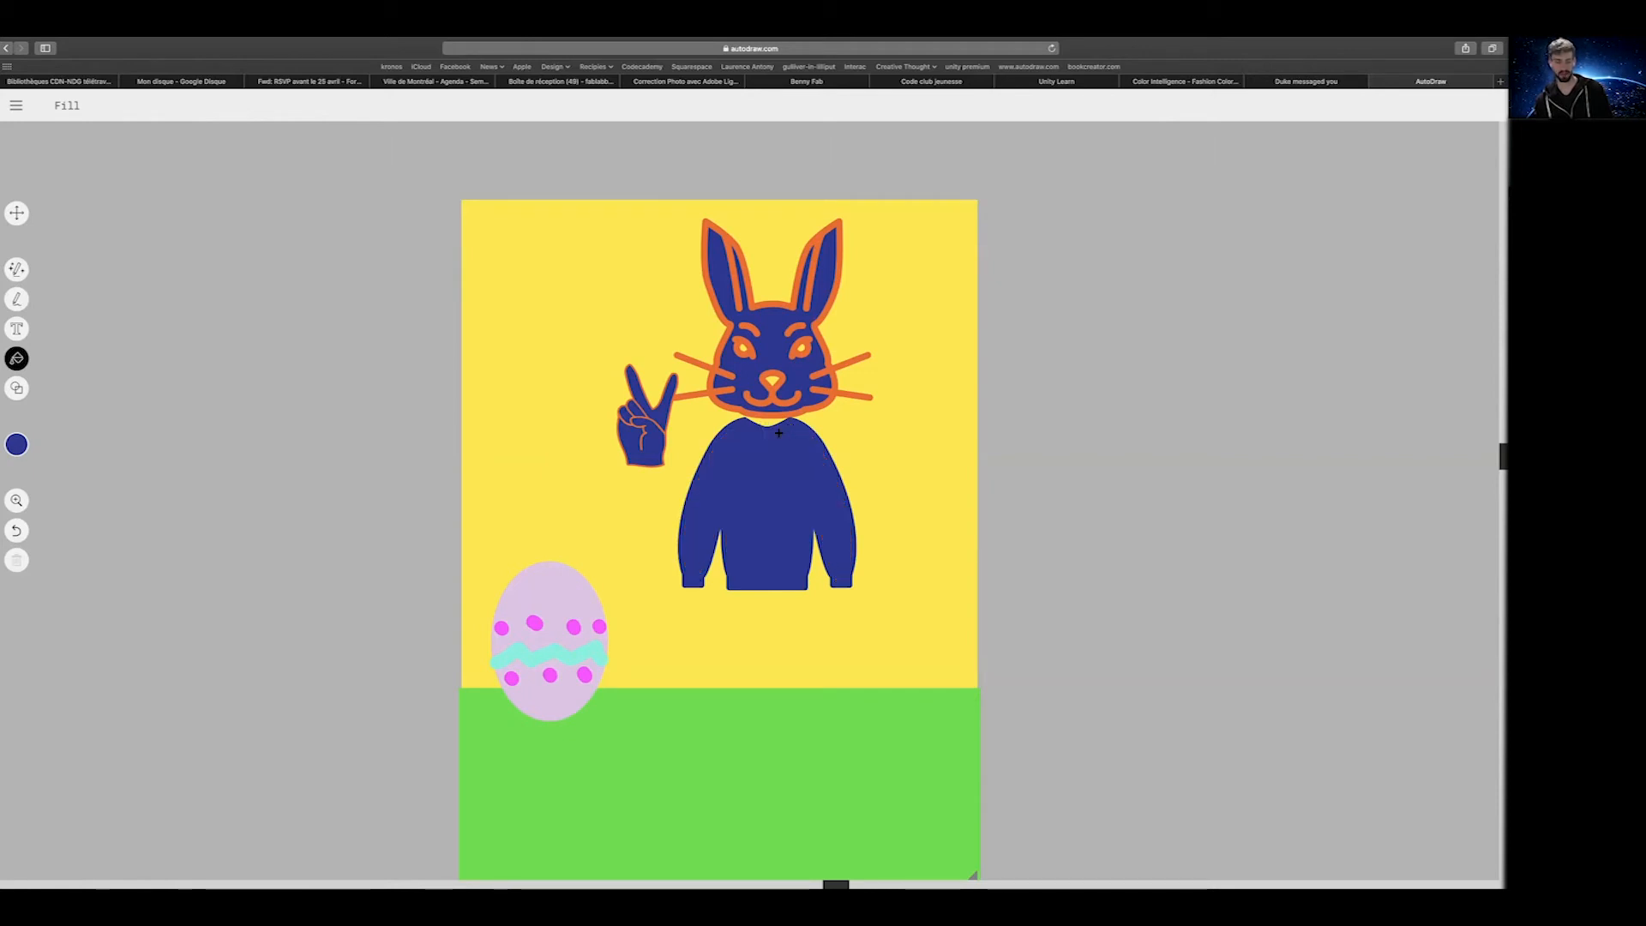
{"action": "key", "text": "ctrl+z"}
{"action": "left_click", "coordinate": [784, 435]}
{"action": "key", "text": "ctrl+z"}
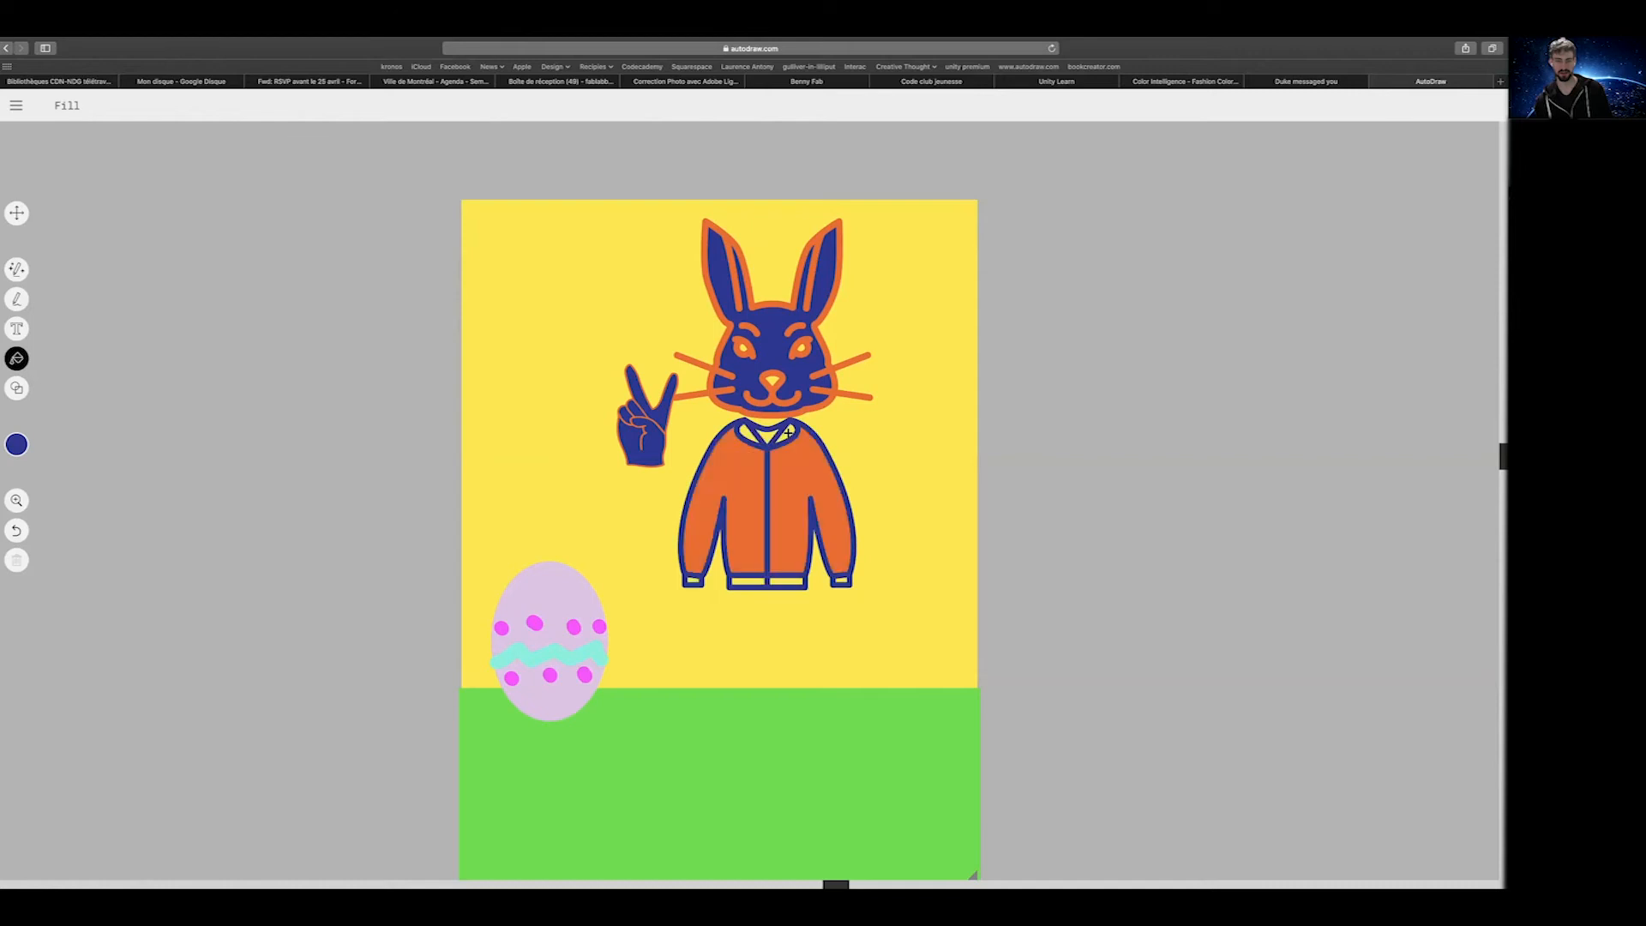
{"action": "left_click", "coordinate": [787, 431]}
{"action": "key", "text": "ctrl+z"}
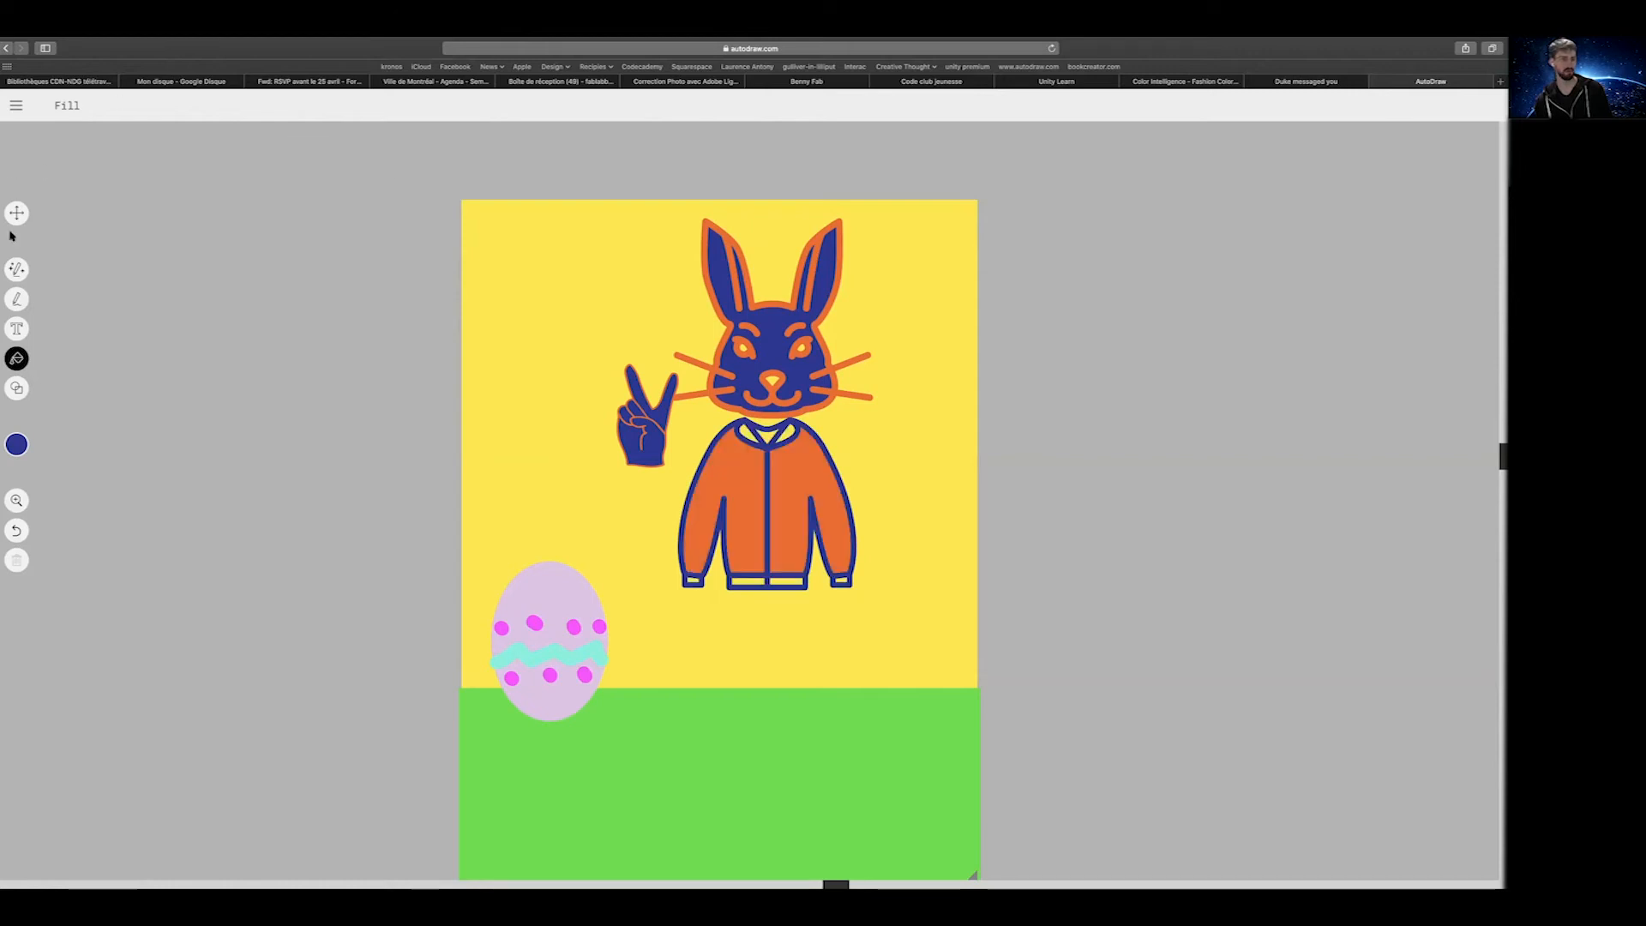
Try again to fill the right half of the jacket's collar with dark blue at 250% zoom, and undo the fill
{"action": "left_click", "coordinate": [16, 501]}
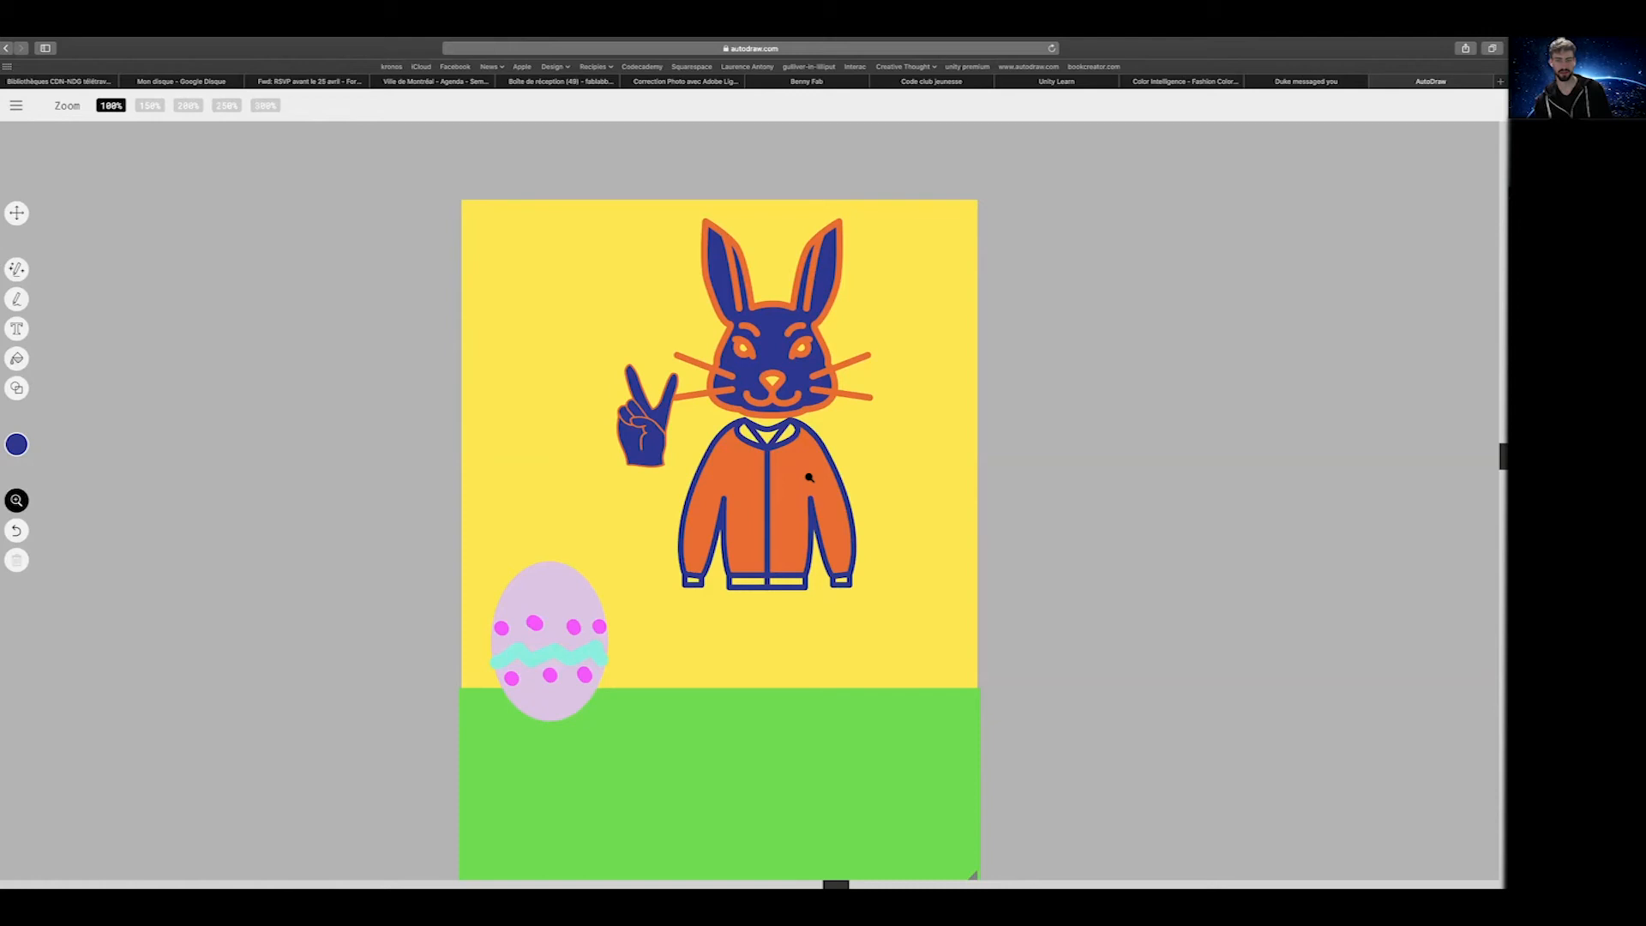
{"action": "left_click", "coordinate": [808, 478]}
{"action": "left_click", "coordinate": [808, 478]}
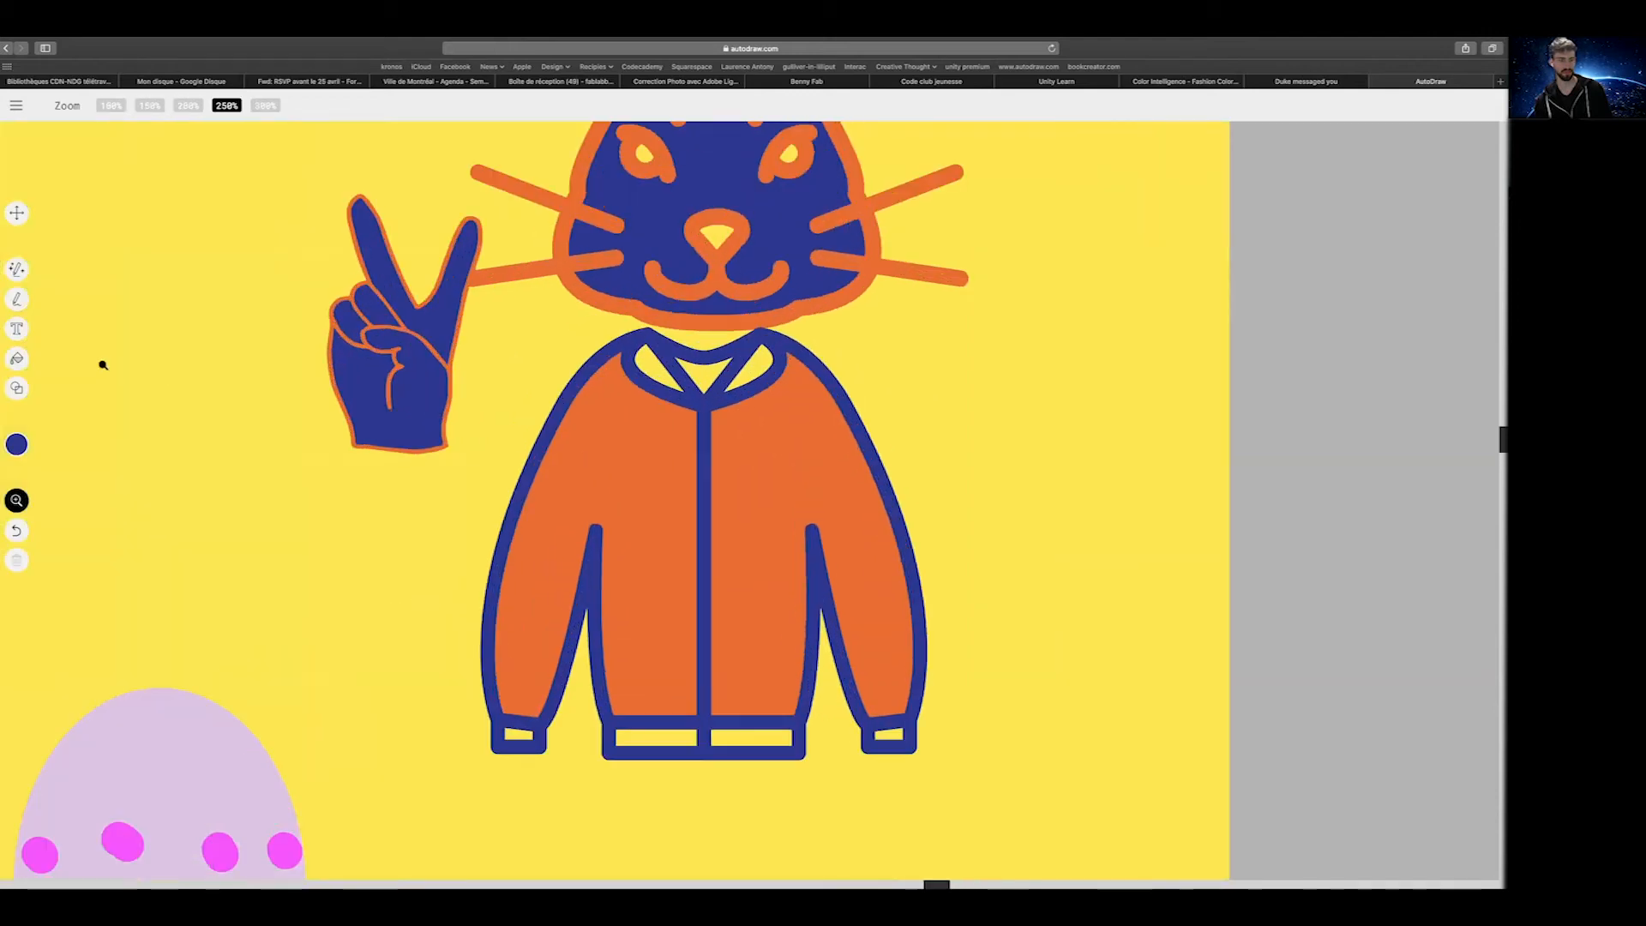
{"action": "left_click", "coordinate": [17, 358]}
{"action": "left_click", "coordinate": [753, 375]}
{"action": "key", "text": "ctrl+z"}
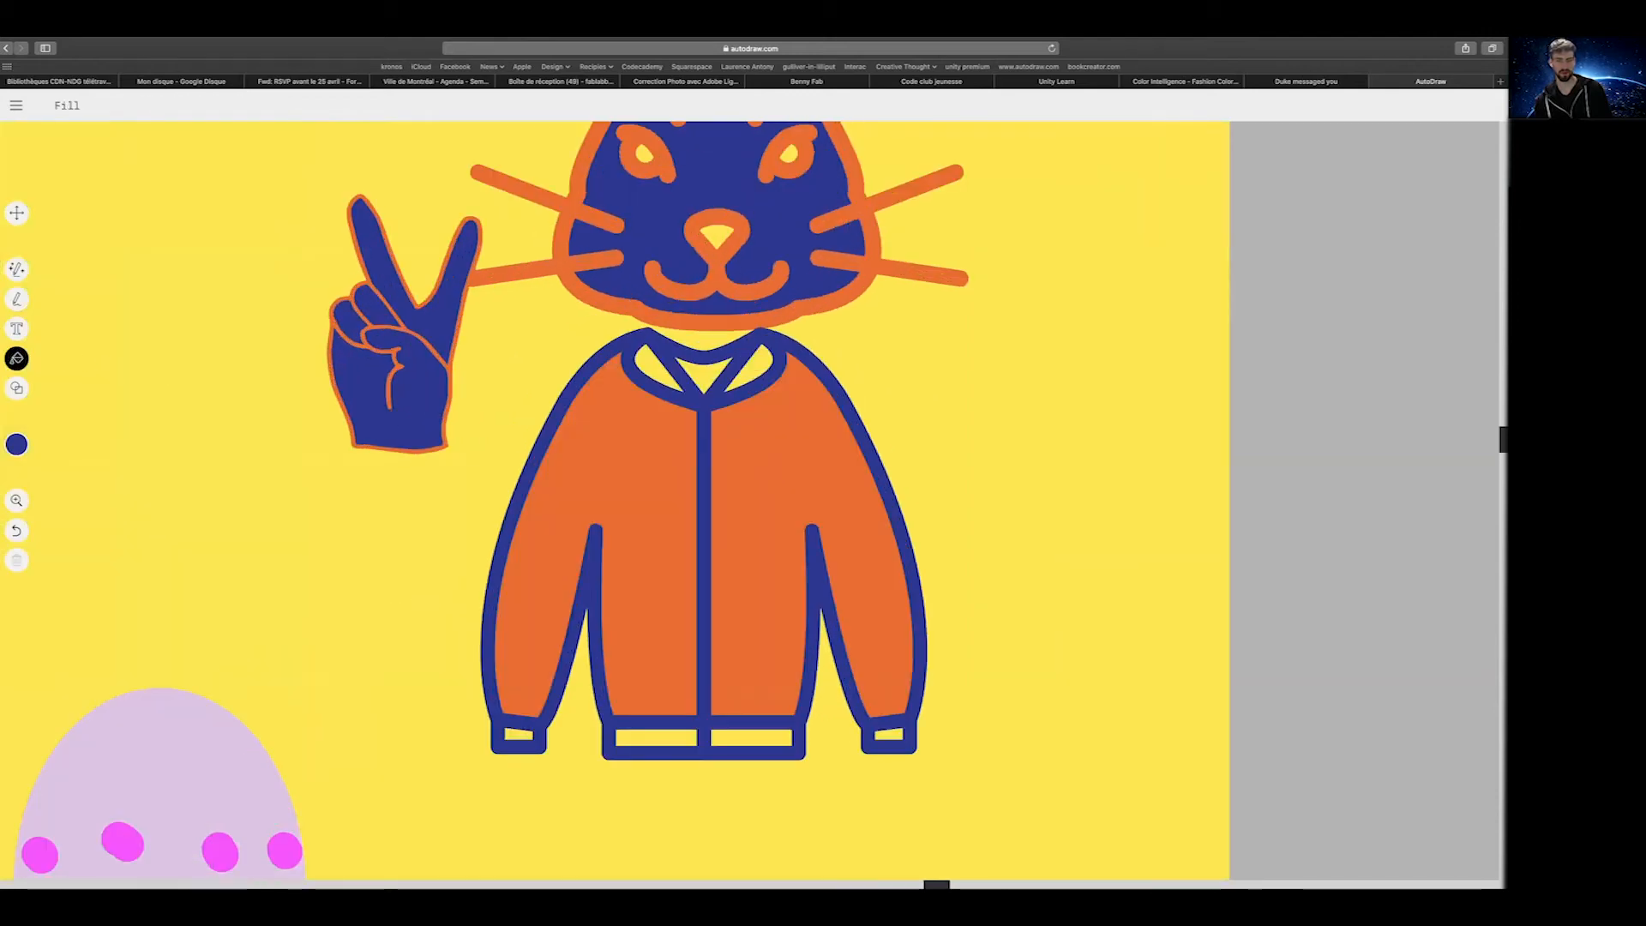
Undo a misplaced dark blue fill at the jacket's collar, and fill the collar's central opening with dark blue
{"action": "left_click", "coordinate": [763, 362]}
{"action": "key", "text": "ctrl+z"}
{"action": "left_click", "coordinate": [707, 371]}
Try to fill both halves of the jacket's waistband with dark blue, undoing each fill
{"action": "left_click", "coordinate": [753, 737]}
{"action": "key", "text": "ctrl+z"}
{"action": "left_click", "coordinate": [731, 739]}
{"action": "key", "text": "ctrl+z"}
{"action": "left_click", "coordinate": [662, 737]}
{"action": "key", "text": "ctrl+z"}
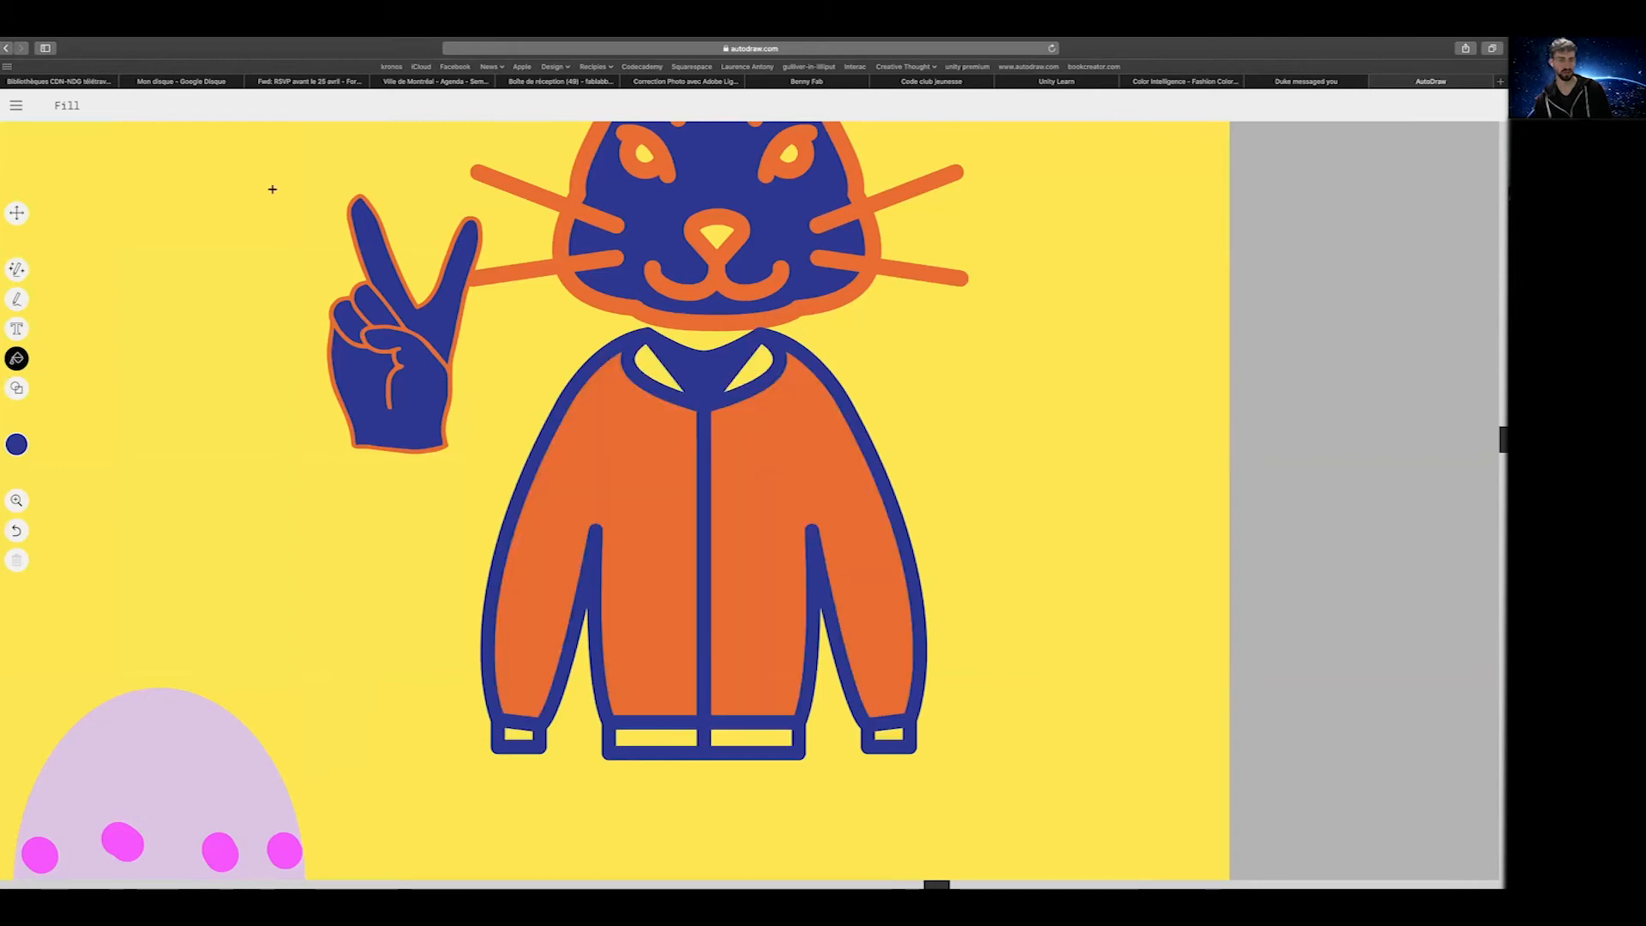
Try to fill the left half of the jacket's collar with dark blue at 300% zoom, and undo the fill
{"action": "left_click", "coordinate": [17, 500]}
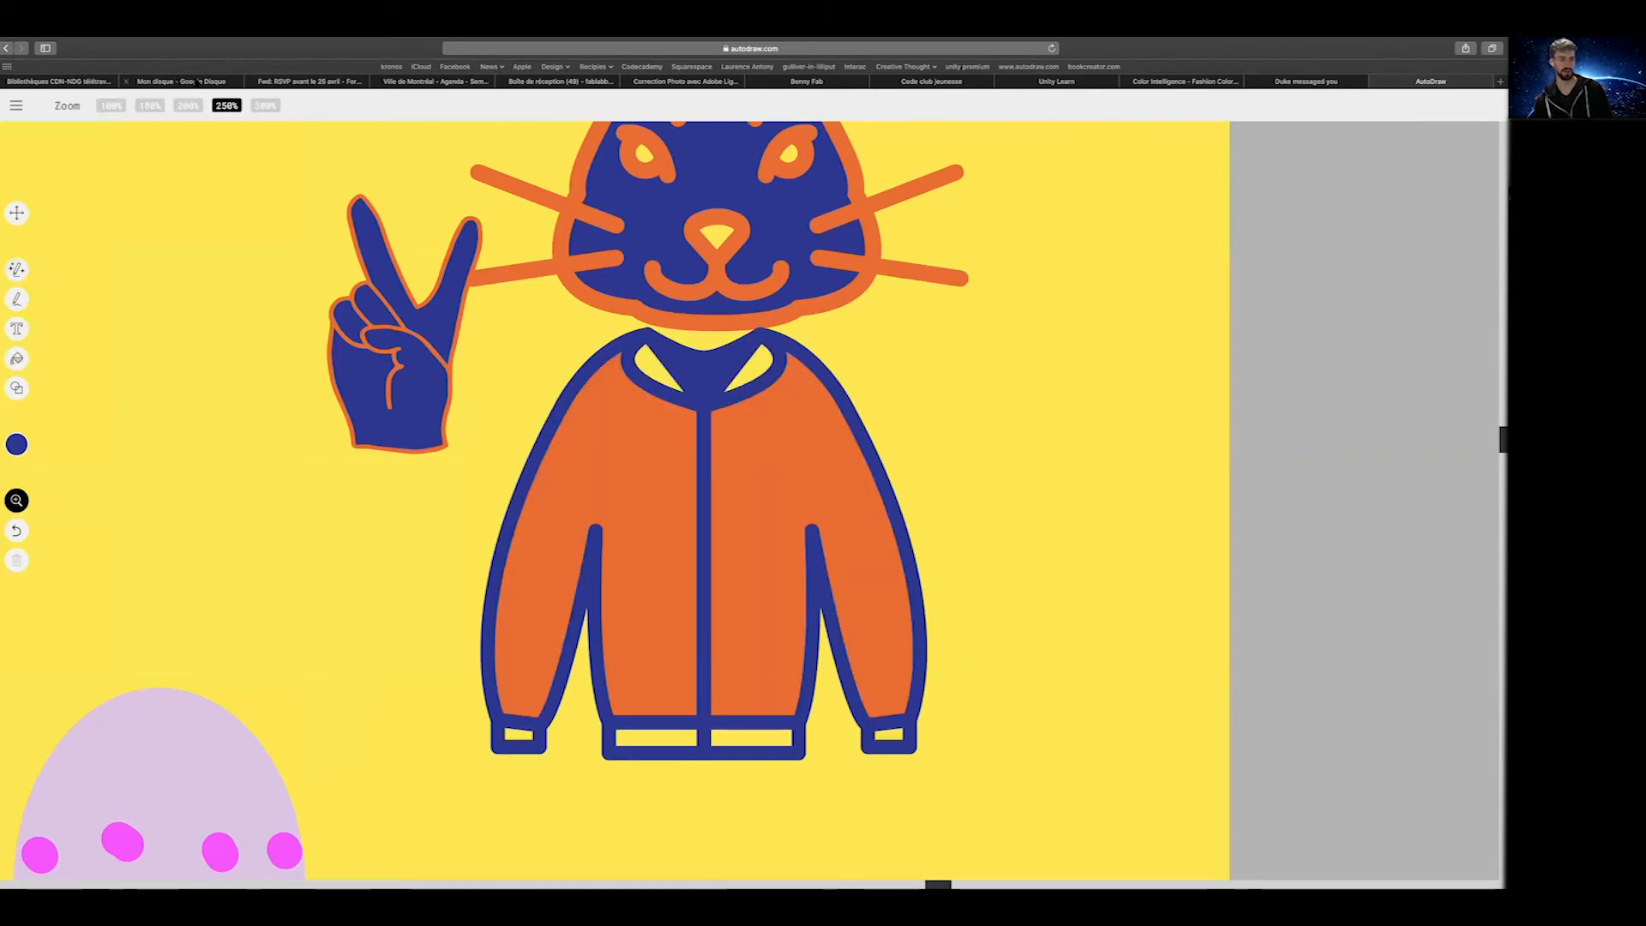
{"action": "left_click", "coordinate": [265, 104]}
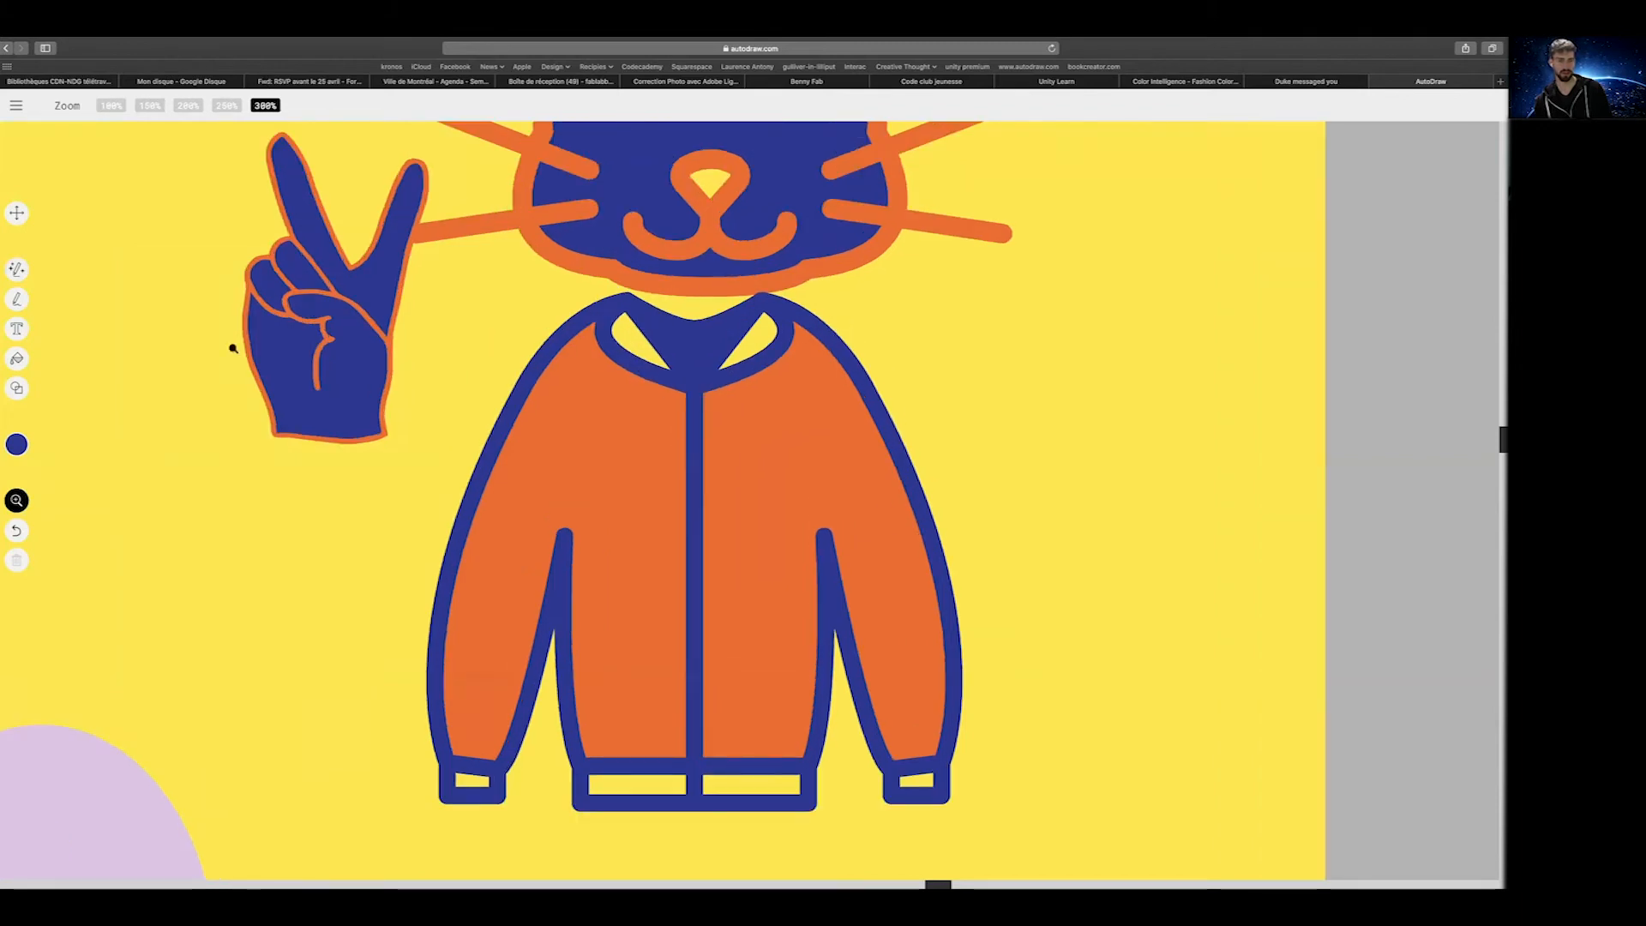
{"action": "left_click", "coordinate": [16, 359]}
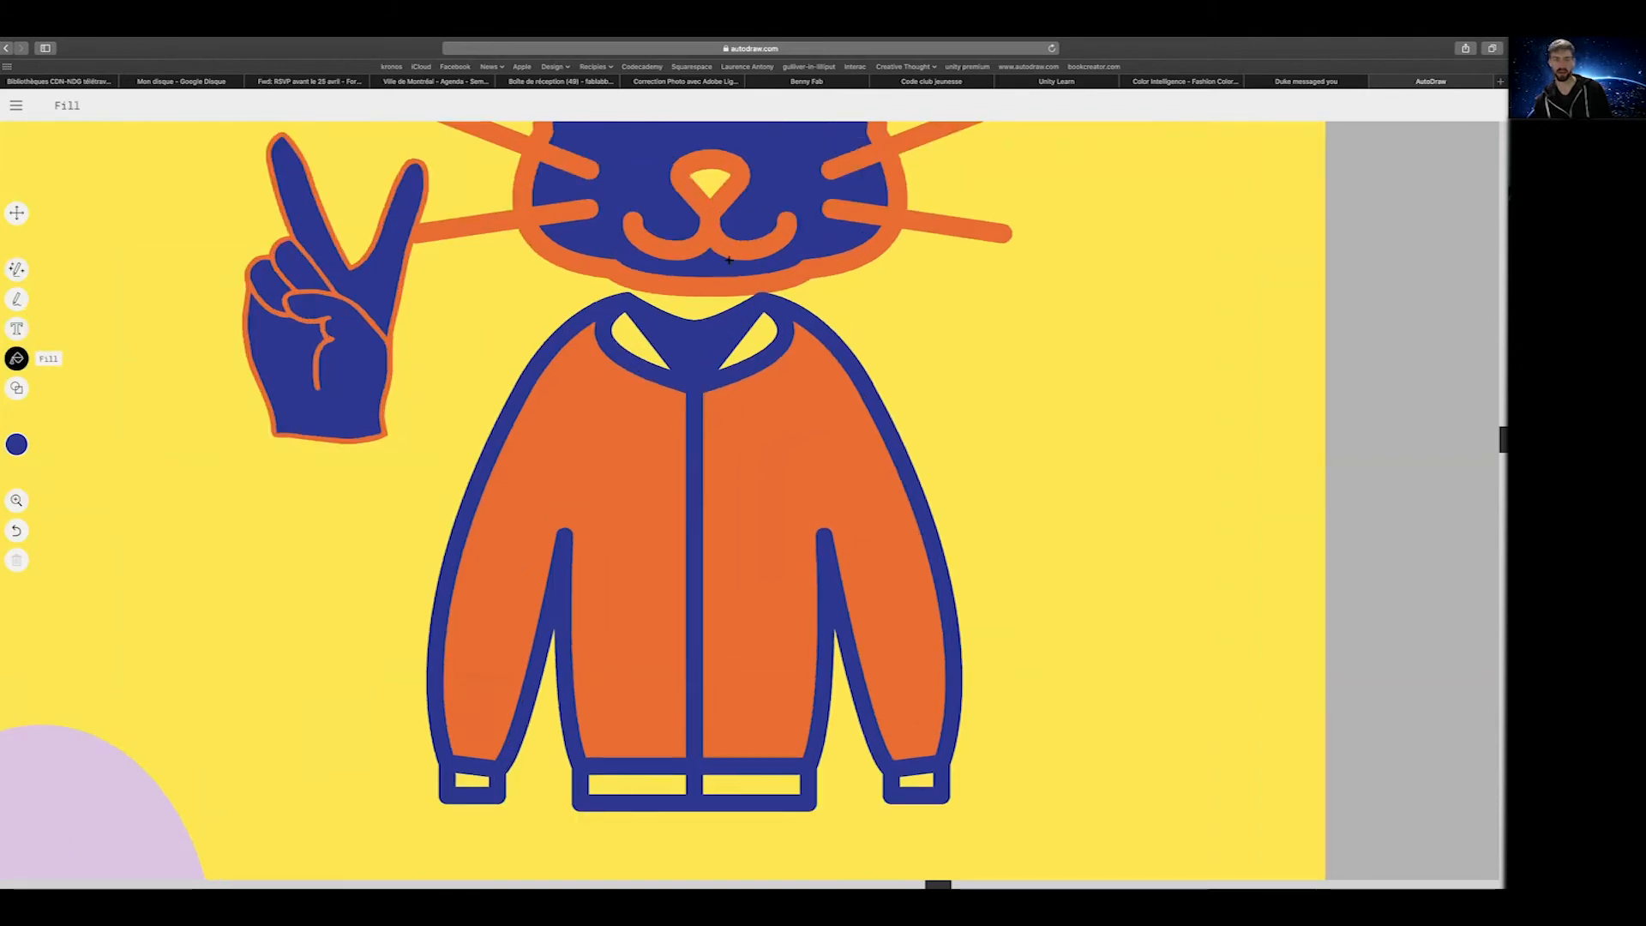
{"action": "left_click", "coordinate": [633, 336]}
{"action": "key", "text": "super+z"}
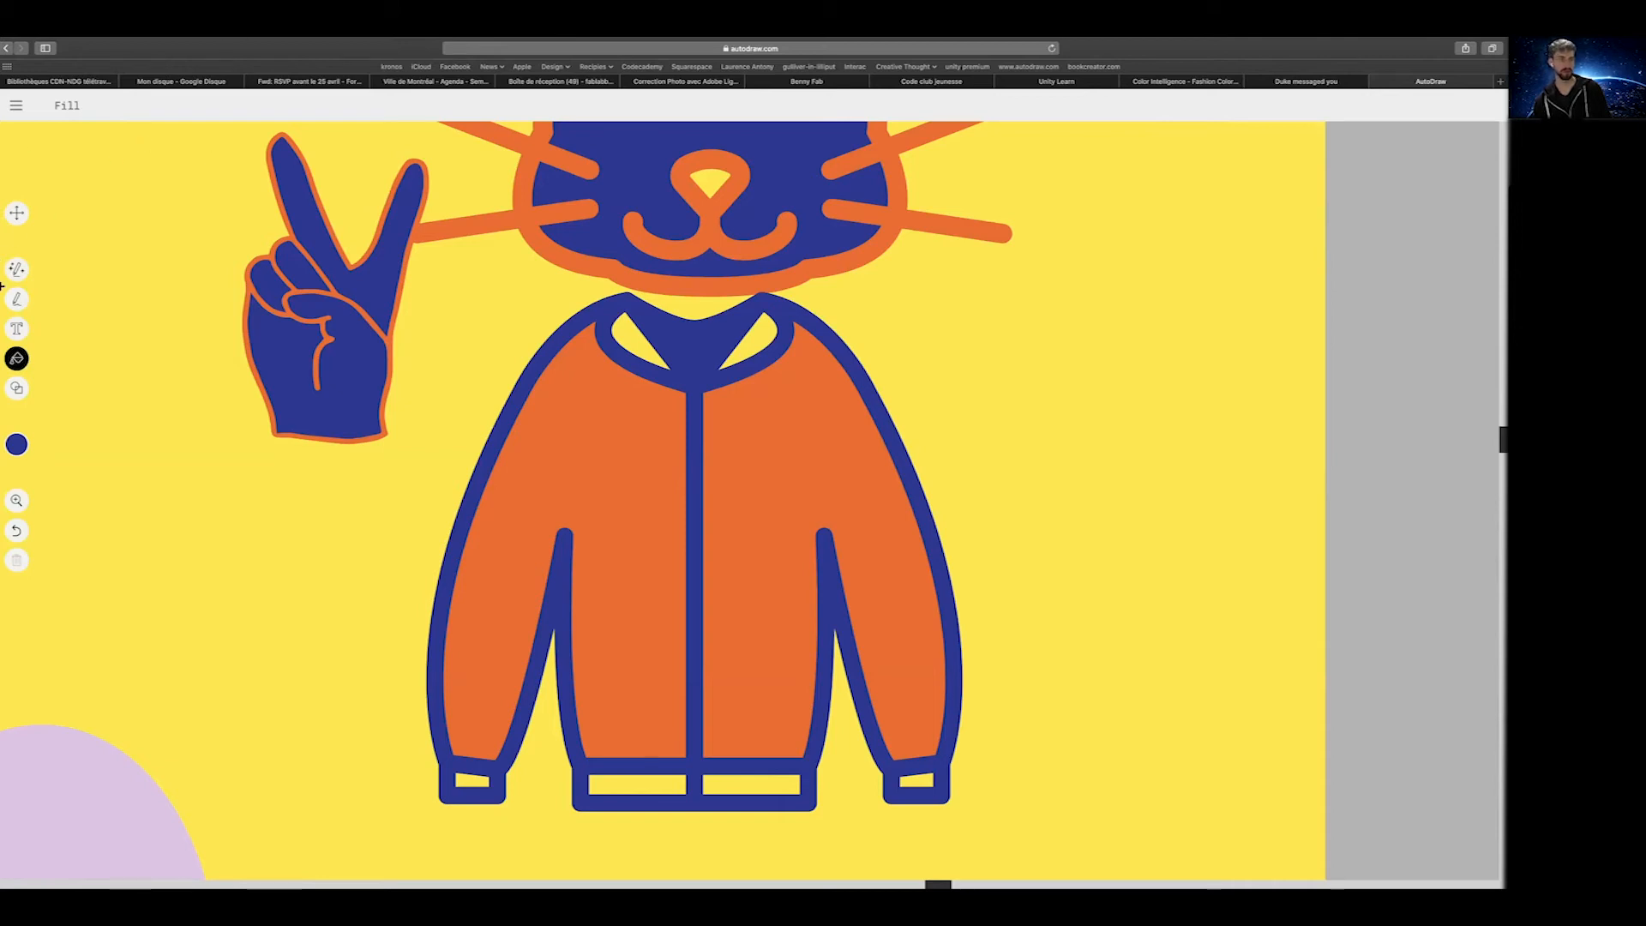
Try an AutoDraw sketch of a closed outline in the yellow area beside the rabbit's ears at 100% zoom, and undo it
{"action": "left_click", "coordinate": [16, 500]}
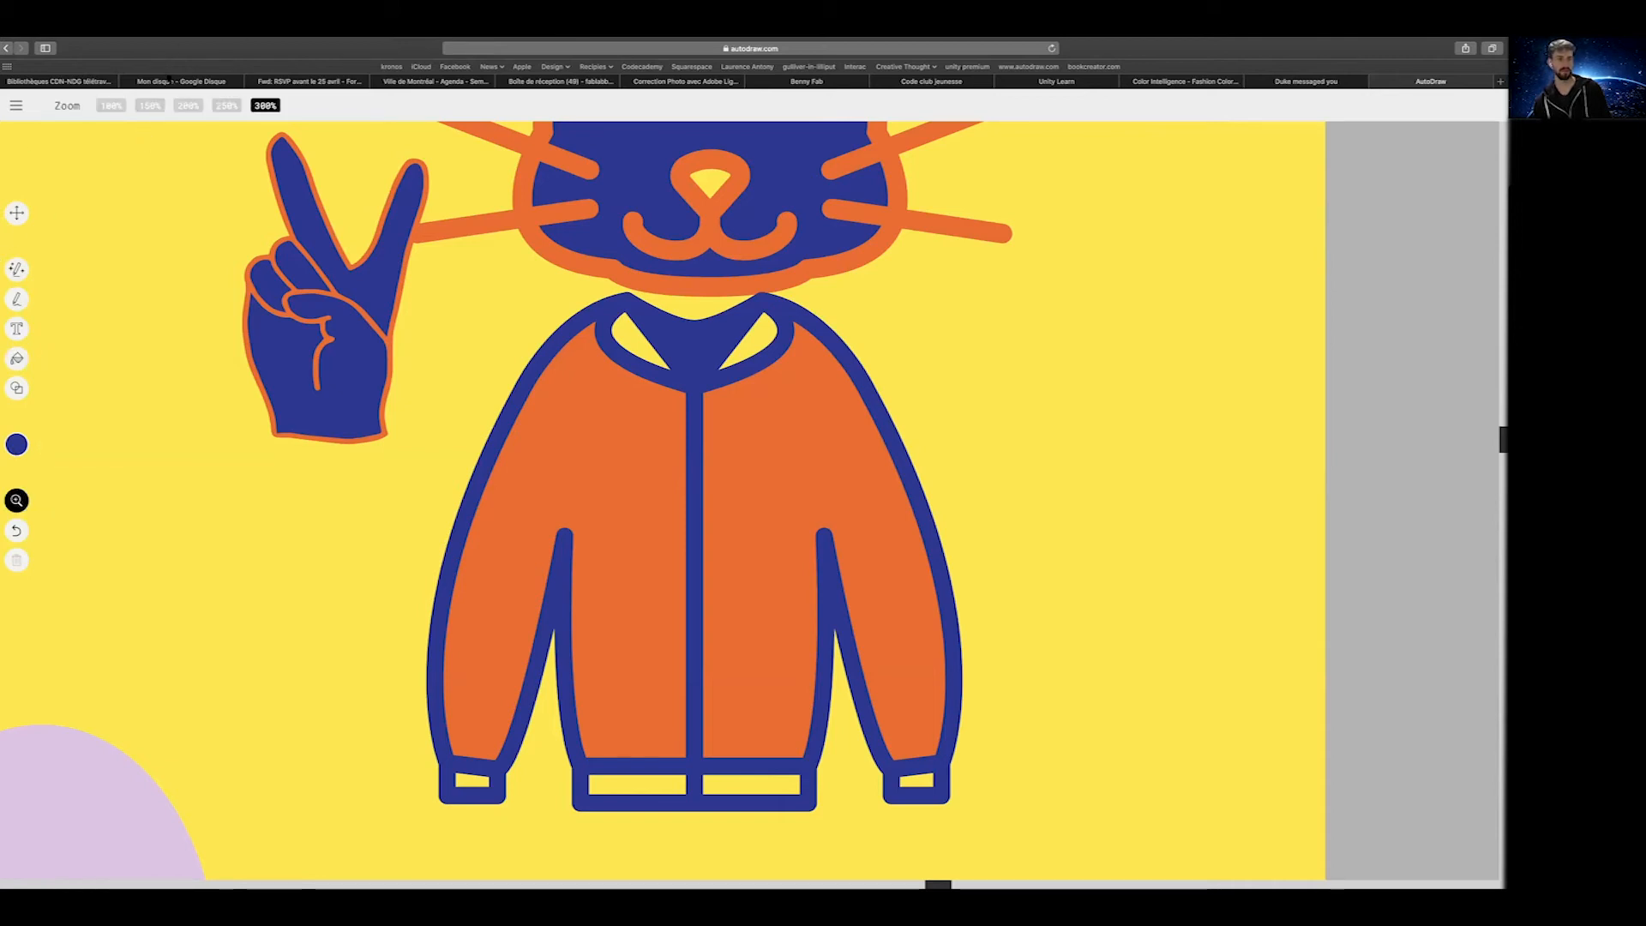
{"action": "left_click", "coordinate": [117, 106]}
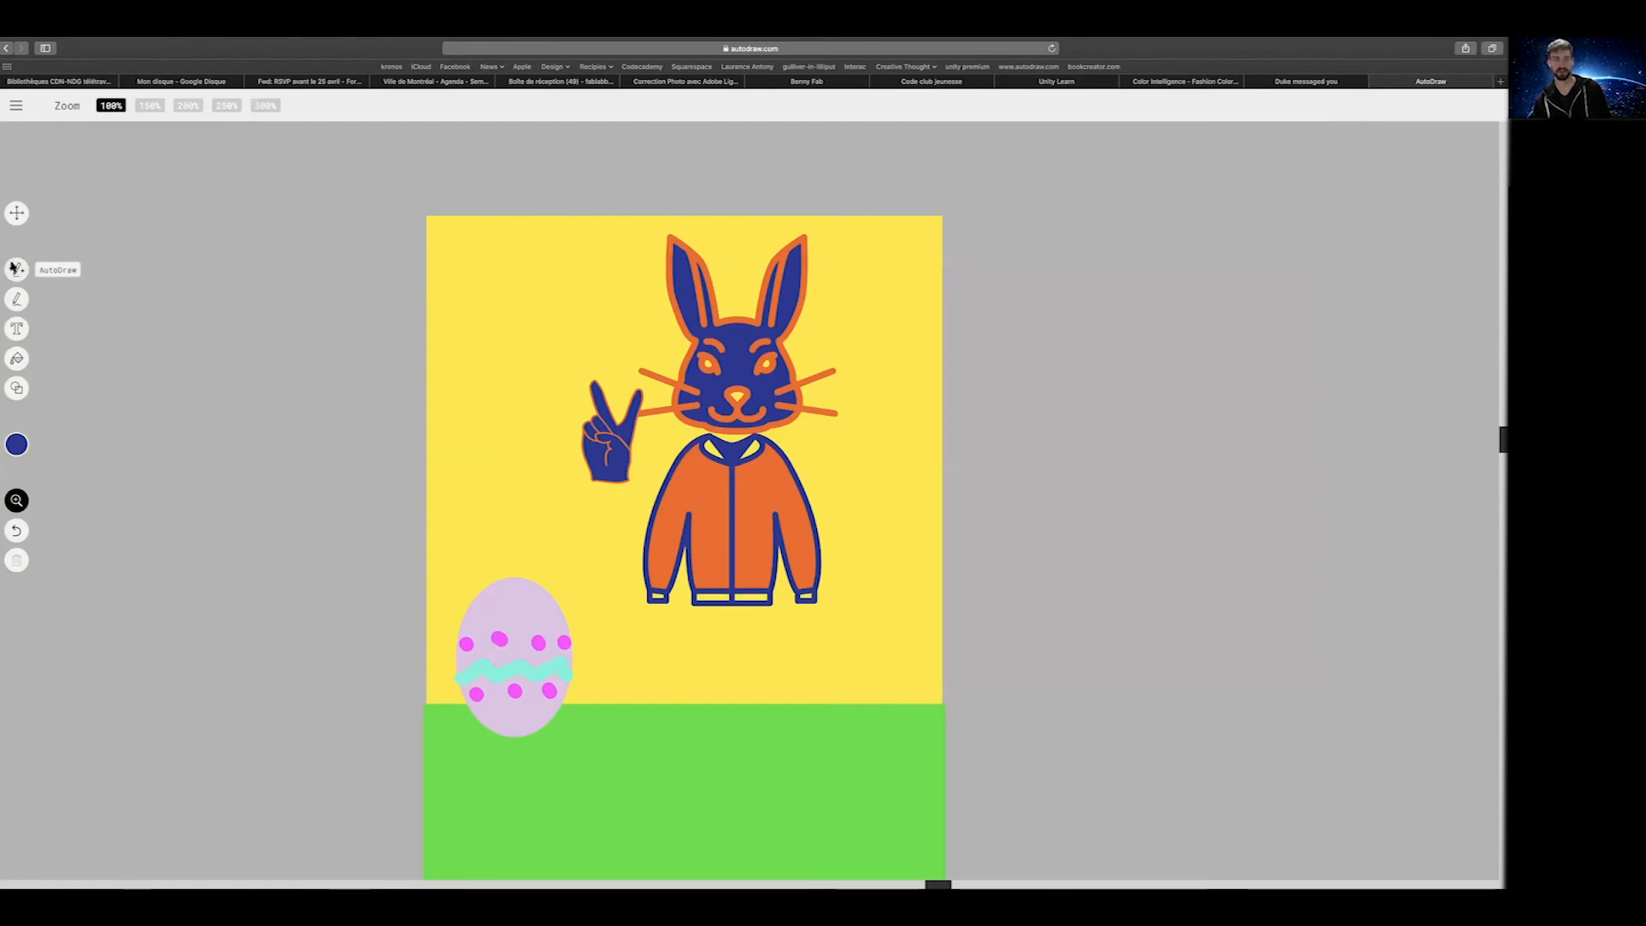
{"action": "left_click", "coordinate": [16, 268]}
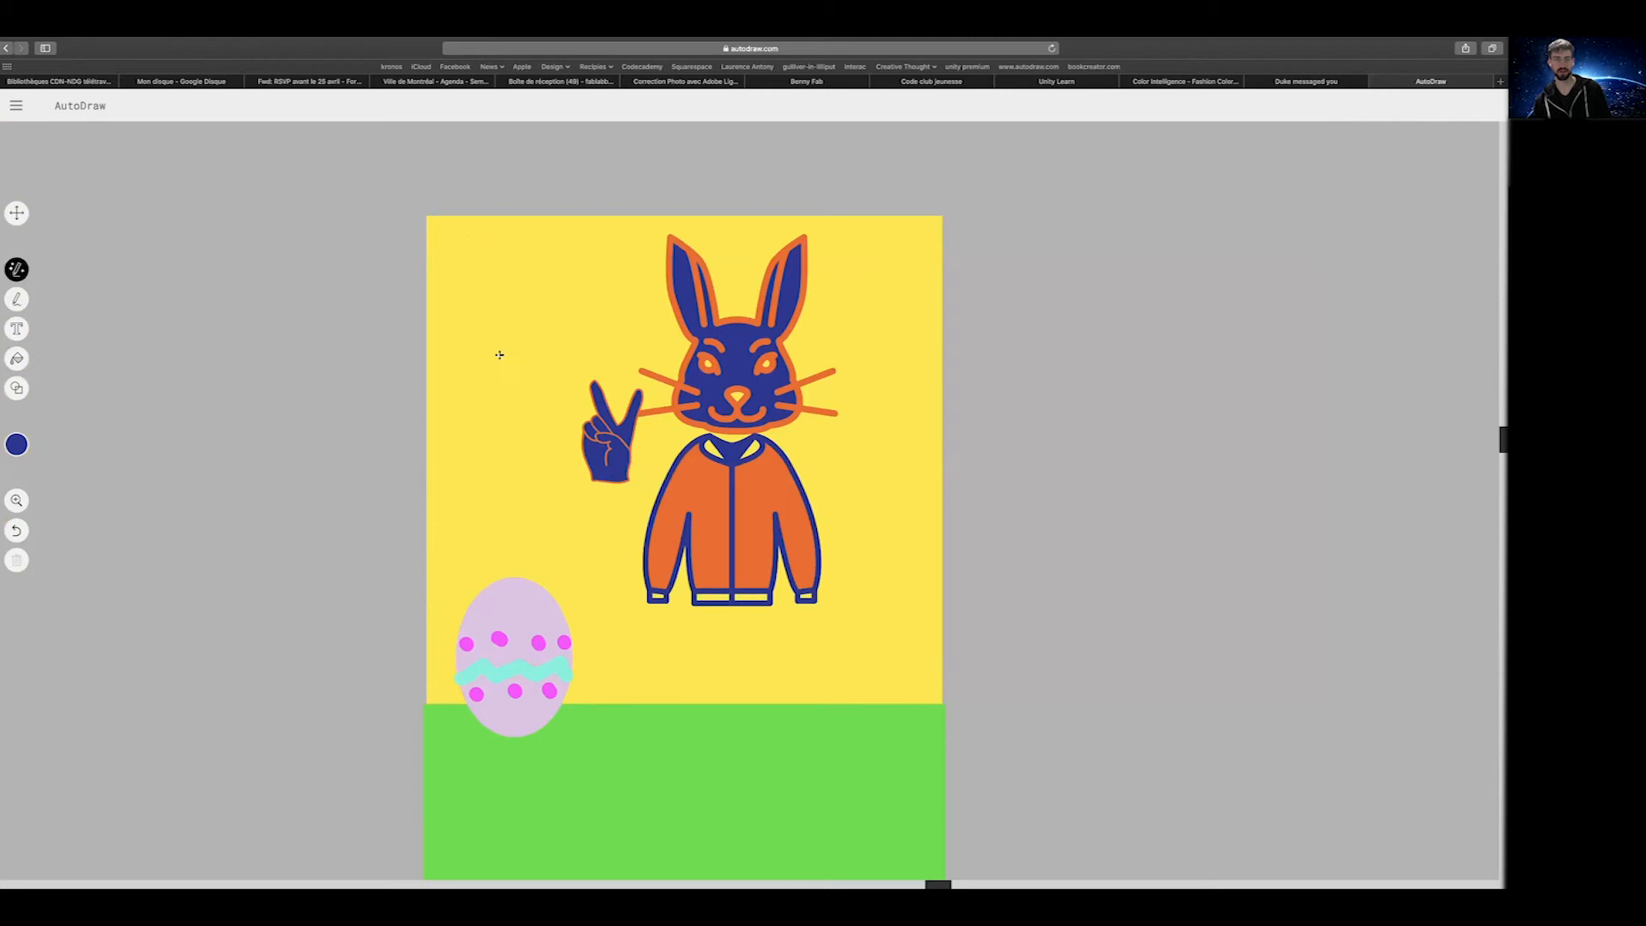
{"action": "mouse_move", "coordinate": [504, 288]}
{"action": "left_mouse_down"}
{"action": "mouse_move", "coordinate": [526, 360]}
{"action": "mouse_move", "coordinate": [579, 306]}
{"action": "mouse_move", "coordinate": [572, 277]}
{"action": "mouse_move", "coordinate": [514, 282]}
{"action": "left_mouse_up"}
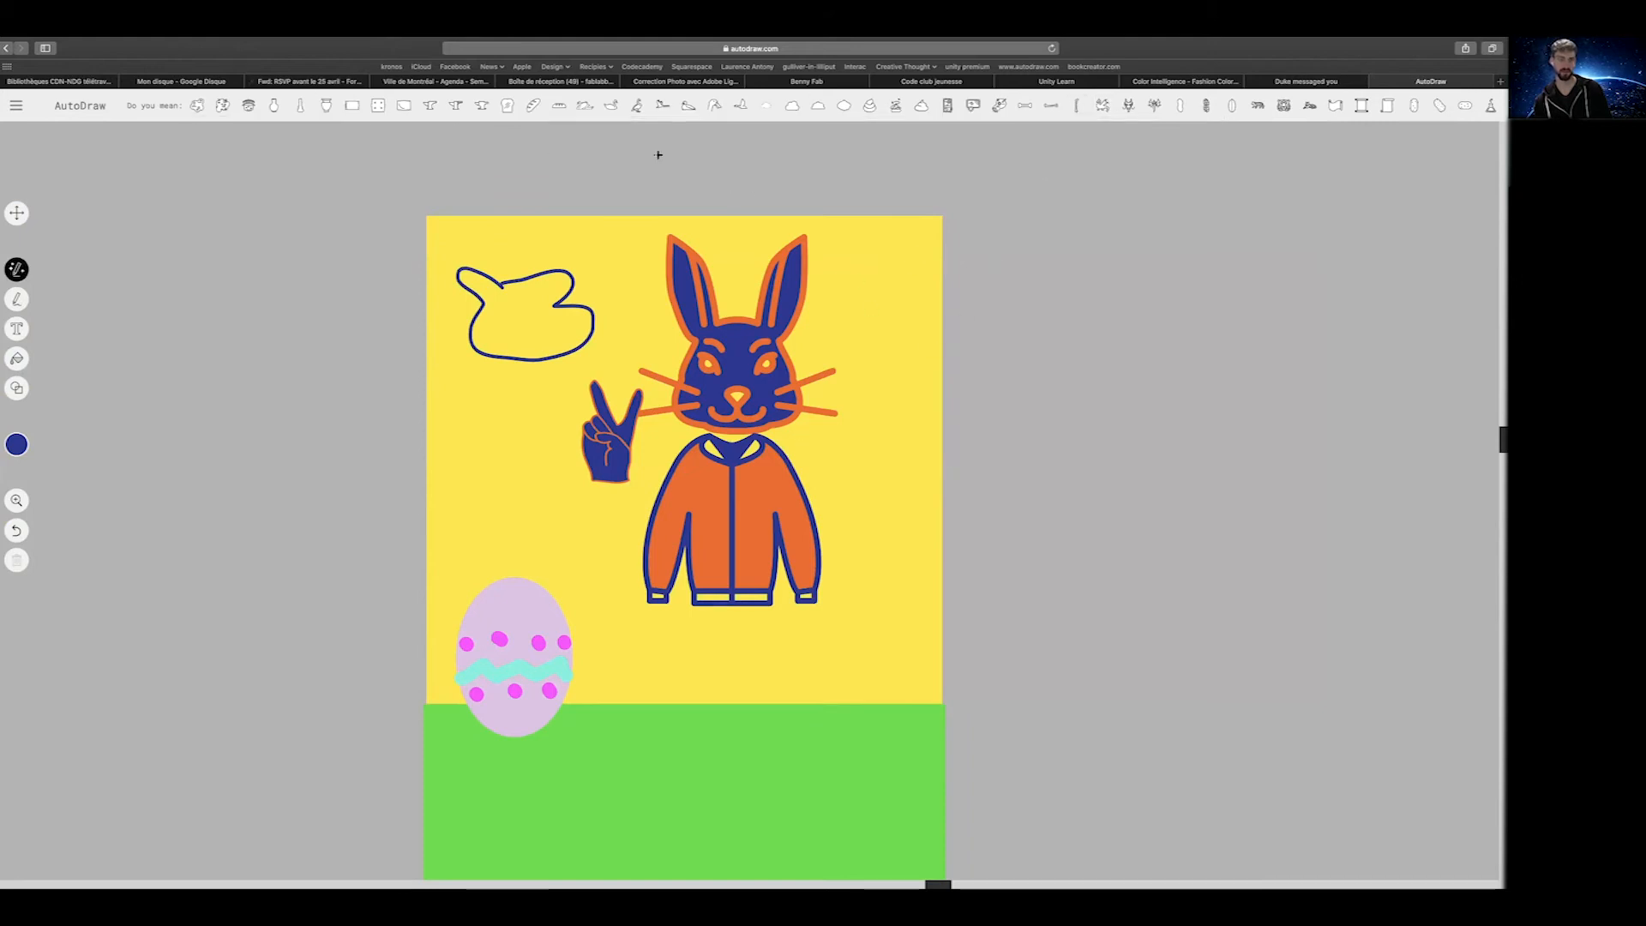
{"action": "key", "text": "super+z"}
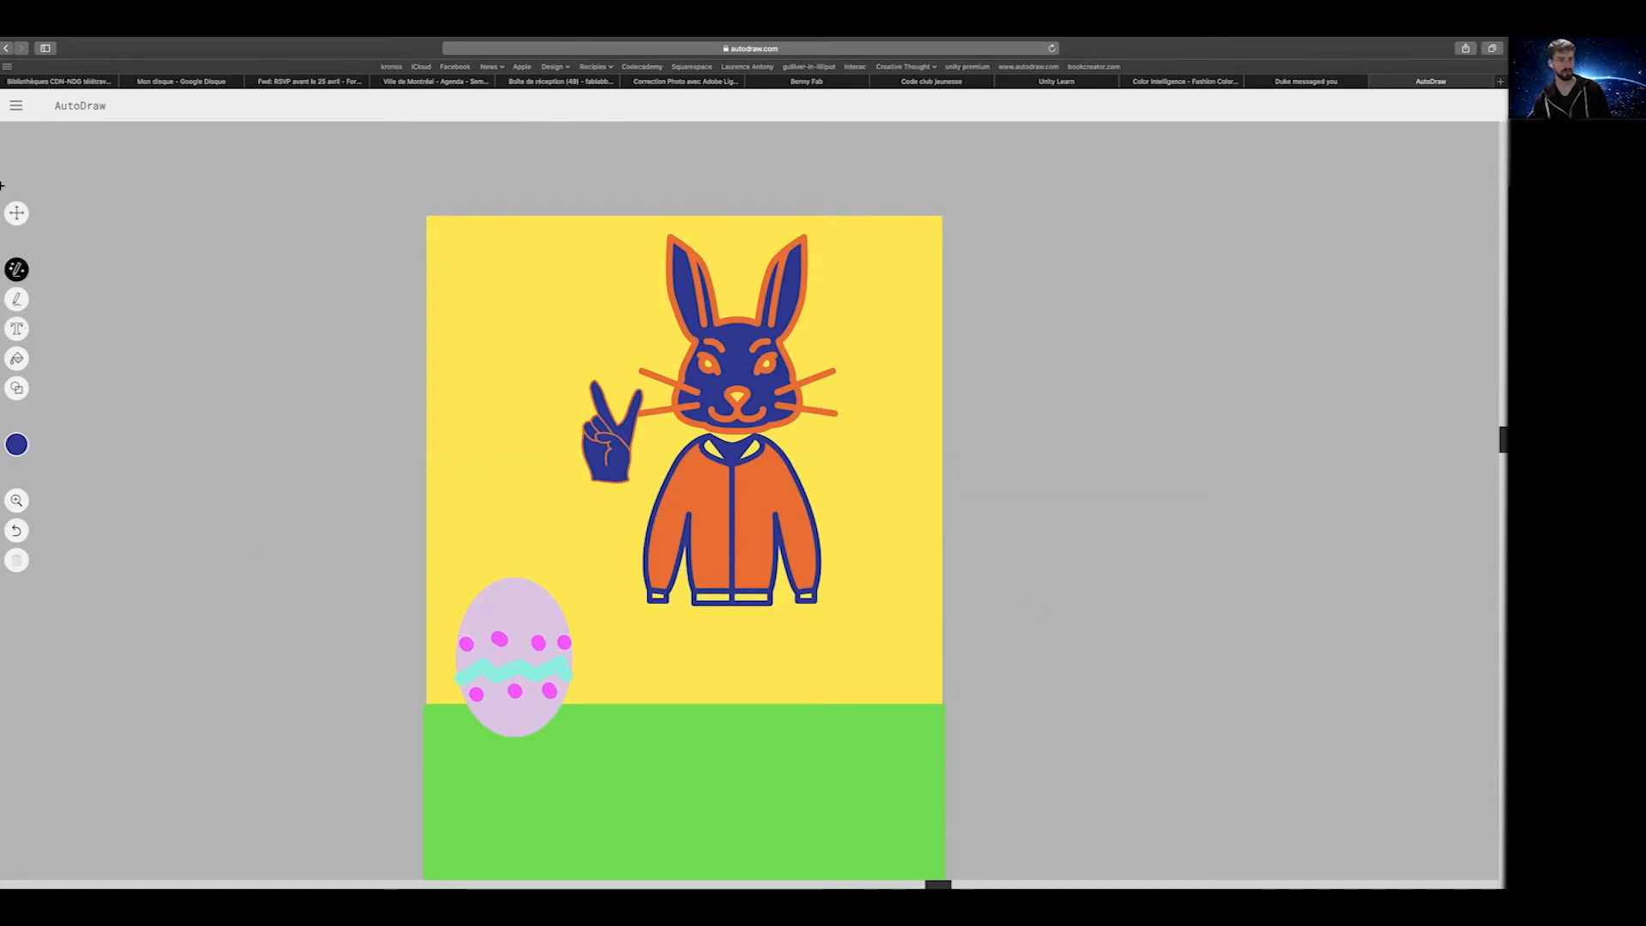
Enlarge the jacket and move it up so its collar overlaps the rabbit's chin
{"action": "left_click", "coordinate": [17, 213]}
{"action": "left_click", "coordinate": [617, 457]}
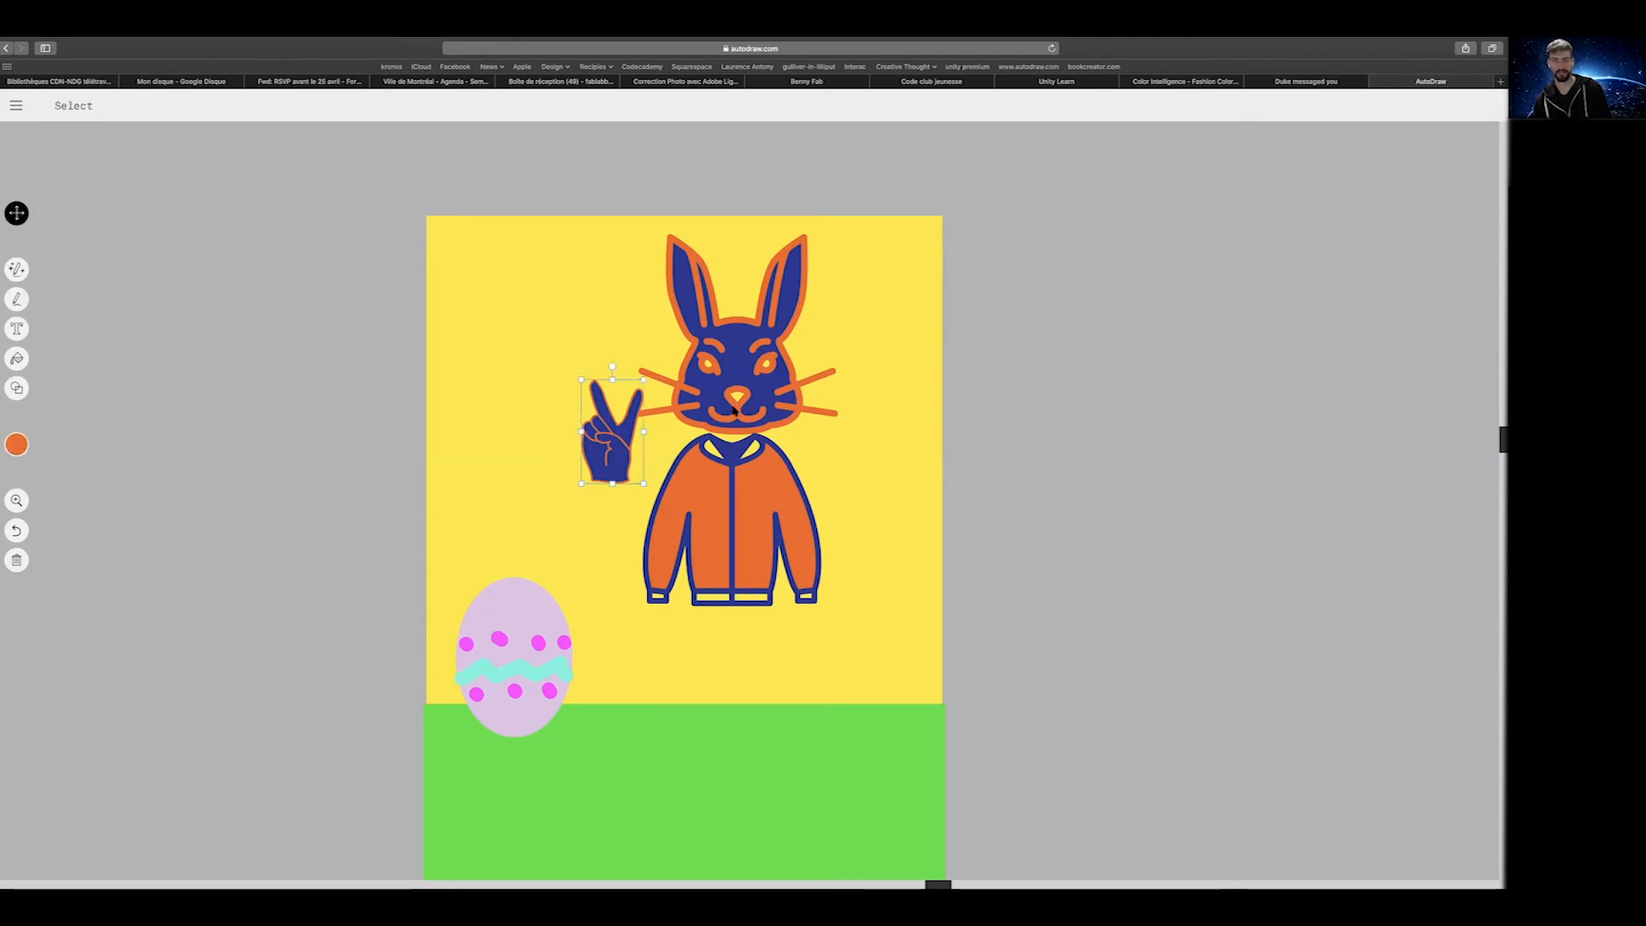
{"action": "left_click", "coordinate": [737, 470]}
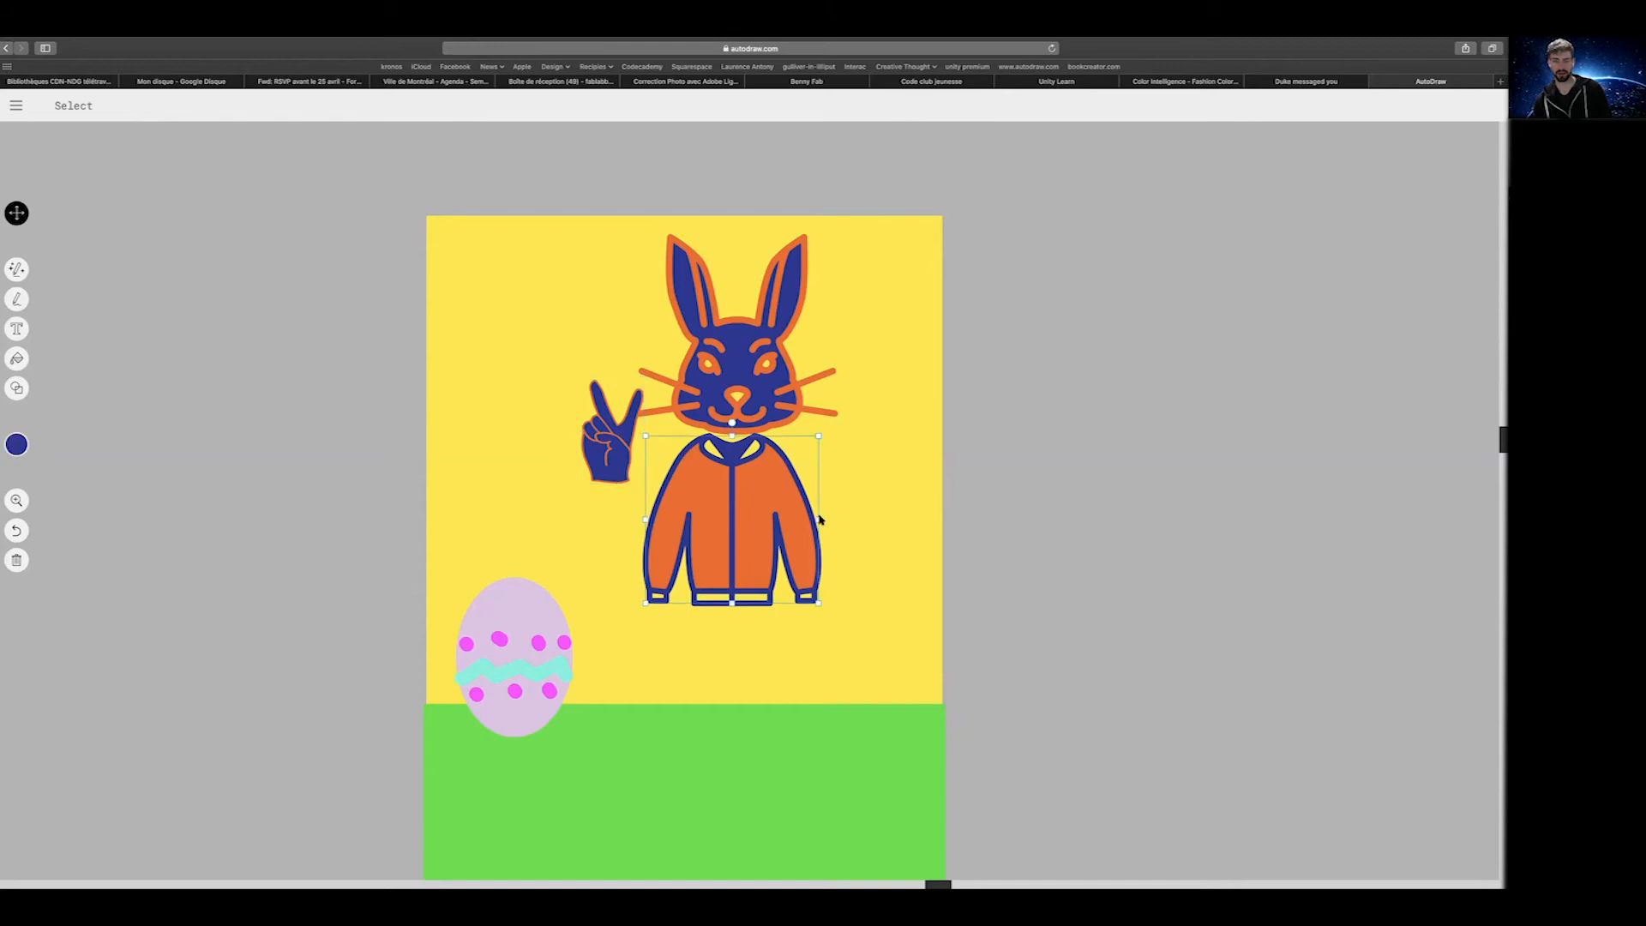
{"action": "left_click_drag", "start_coordinate": [818, 604], "coordinate": [841, 625]}
{"action": "left_click", "coordinate": [761, 354]}
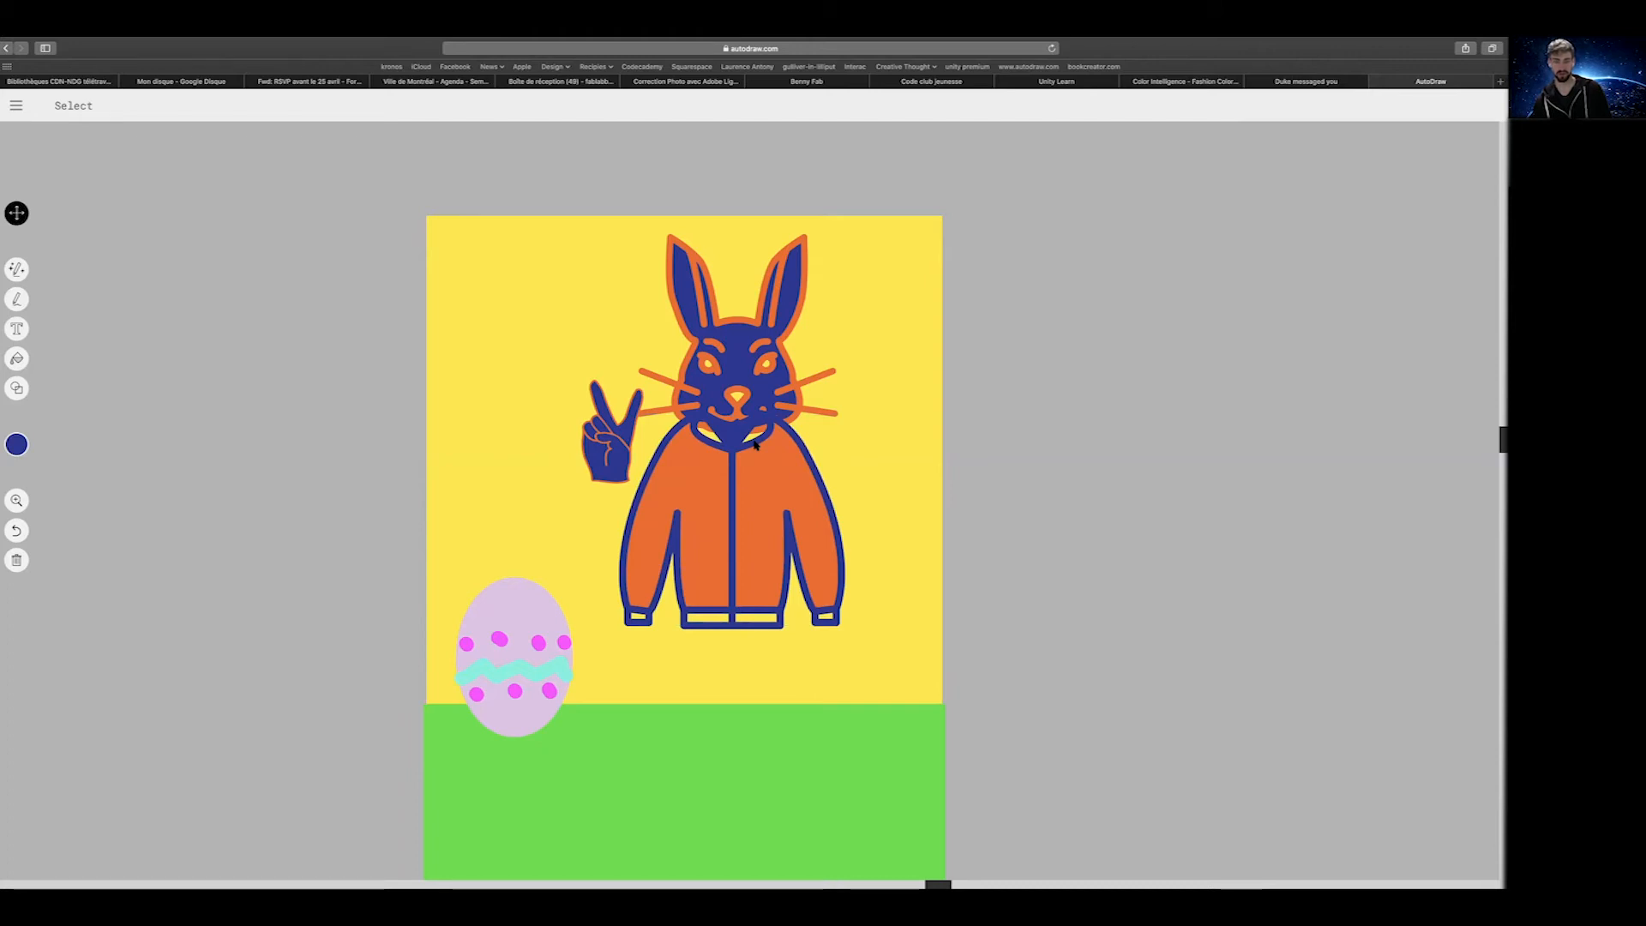
{"action": "left_click_drag", "start_coordinate": [782, 444], "coordinate": [753, 437]}
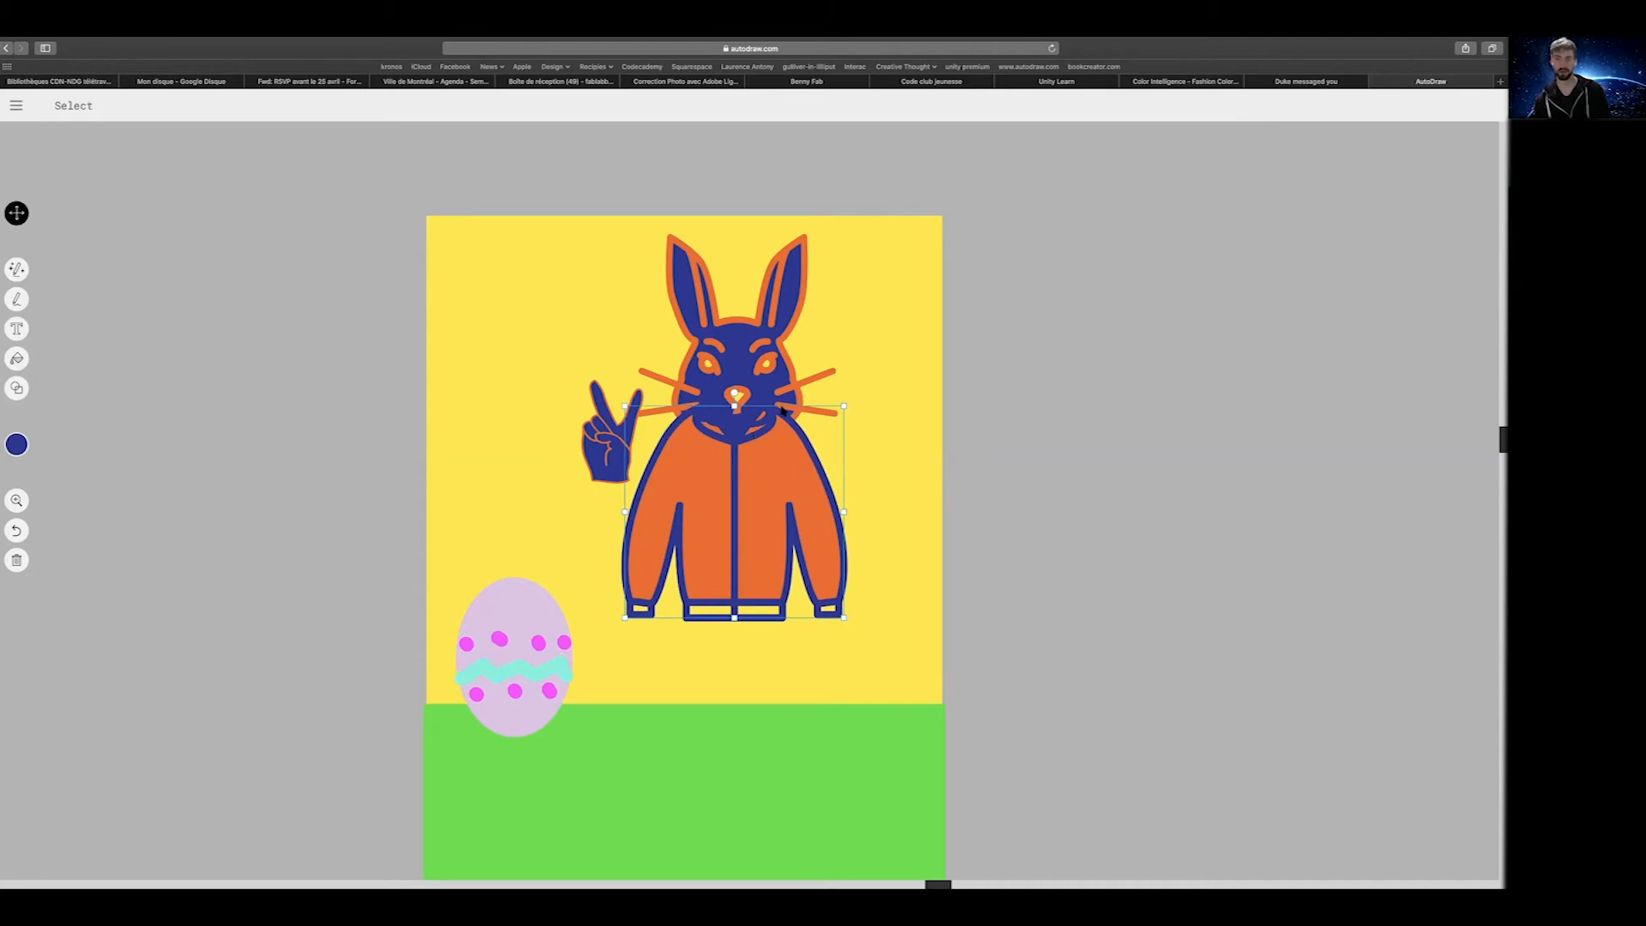
{"action": "scroll", "coordinate": [785, 417], "scroll_direction": "up", "scroll_amount": 1}
{"action": "left_click", "coordinate": [919, 428]}
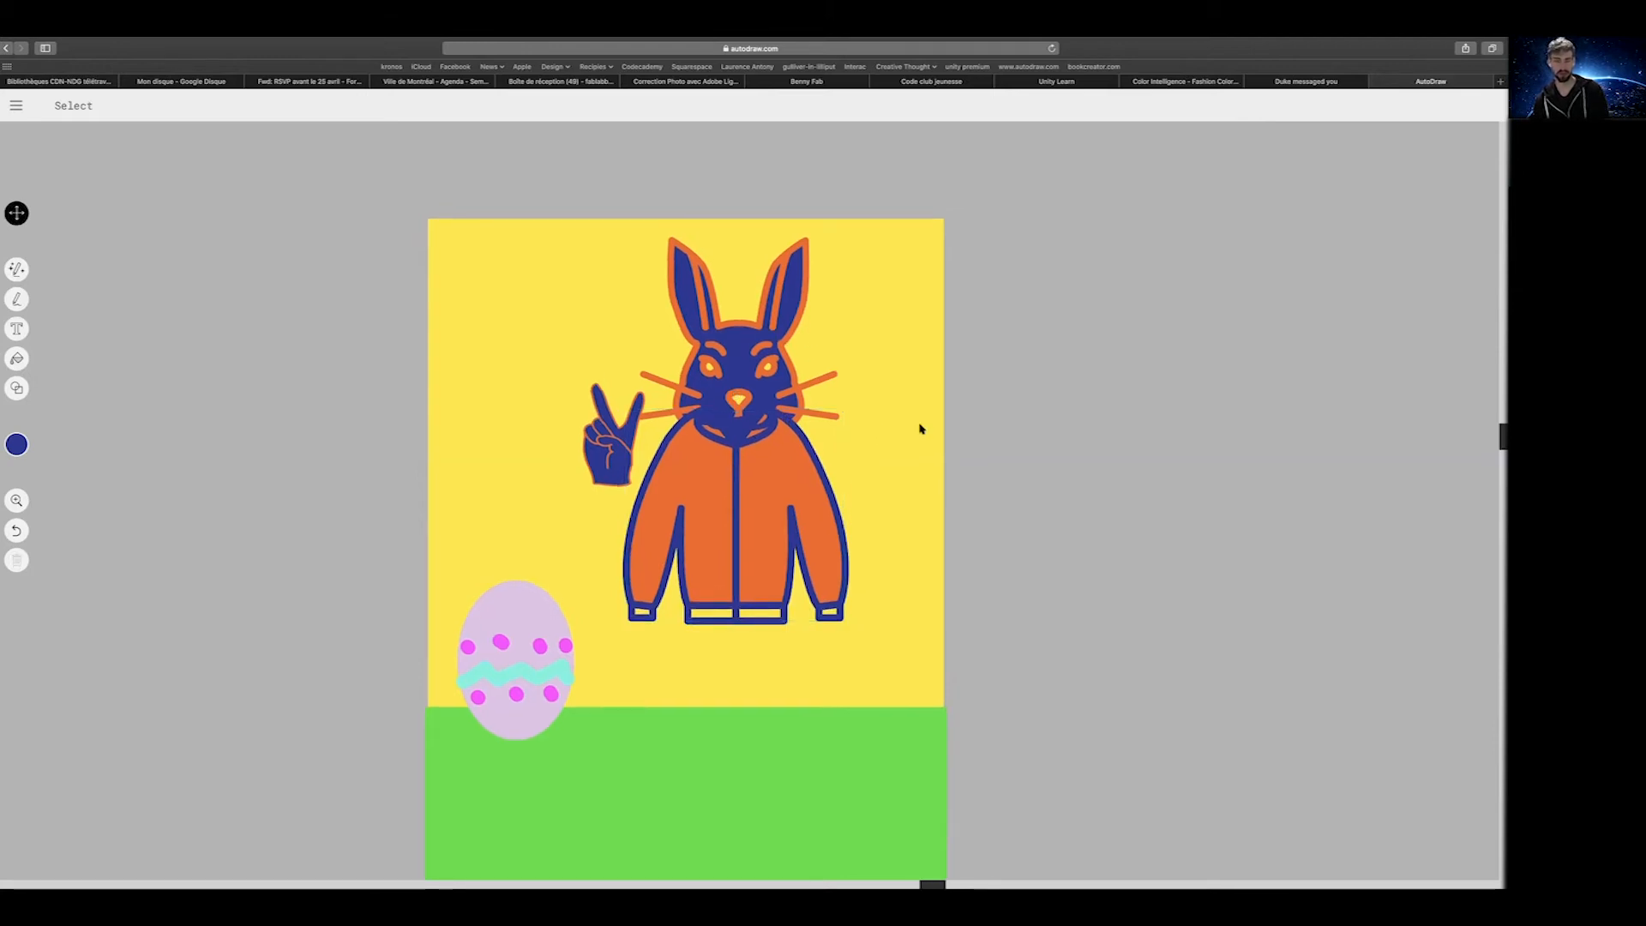
Try placing the jacket behind the rabbit's head and sketching a shape in the yellow area, undoing both
{"action": "left_click", "coordinate": [804, 467]}
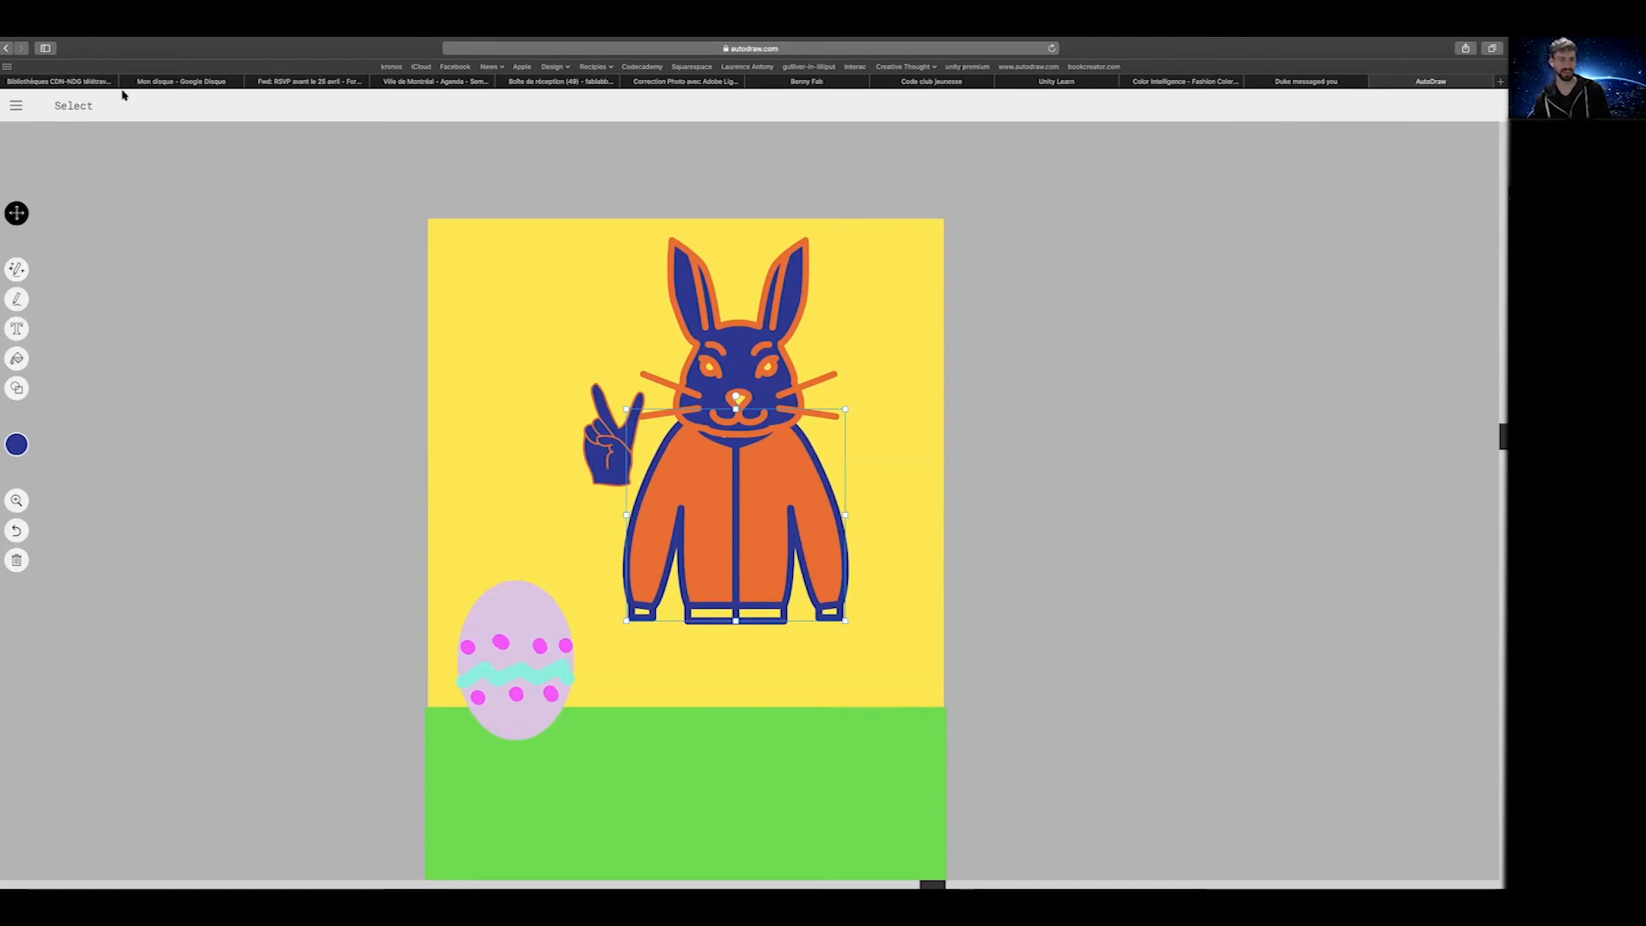
{"action": "left_click", "coordinate": [16, 269]}
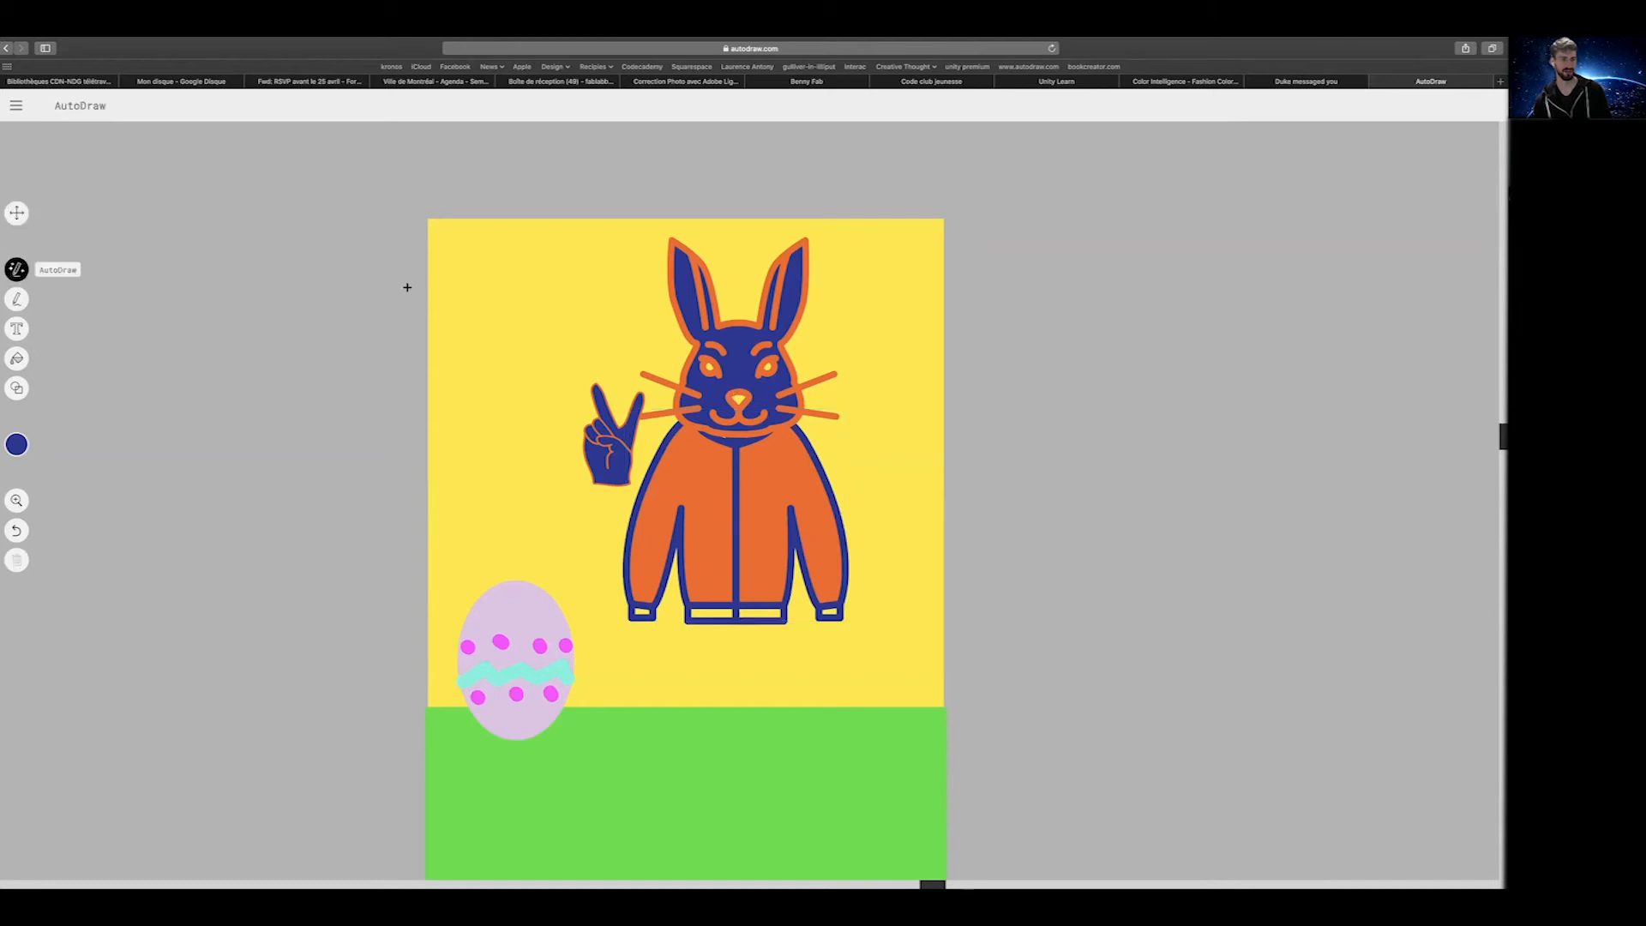
{"action": "mouse_move", "coordinate": [492, 263]}
{"action": "left_mouse_down"}
{"action": "mouse_move", "coordinate": [466, 287]}
{"action": "mouse_move", "coordinate": [417, 269]}
{"action": "mouse_move", "coordinate": [458, 308]}
{"action": "mouse_move", "coordinate": [486, 292]}
{"action": "mouse_move", "coordinate": [484, 337]}
{"action": "mouse_move", "coordinate": [514, 352]}
{"action": "mouse_move", "coordinate": [527, 271]}
{"action": "mouse_move", "coordinate": [498, 264]}
{"action": "mouse_move", "coordinate": [562, 264]}
{"action": "mouse_move", "coordinate": [597, 297]}
{"action": "mouse_move", "coordinate": [616, 368]}
{"action": "mouse_move", "coordinate": [589, 366]}
{"action": "mouse_move", "coordinate": [572, 298]}
{"action": "mouse_move", "coordinate": [533, 352]}
{"action": "left_mouse_up"}
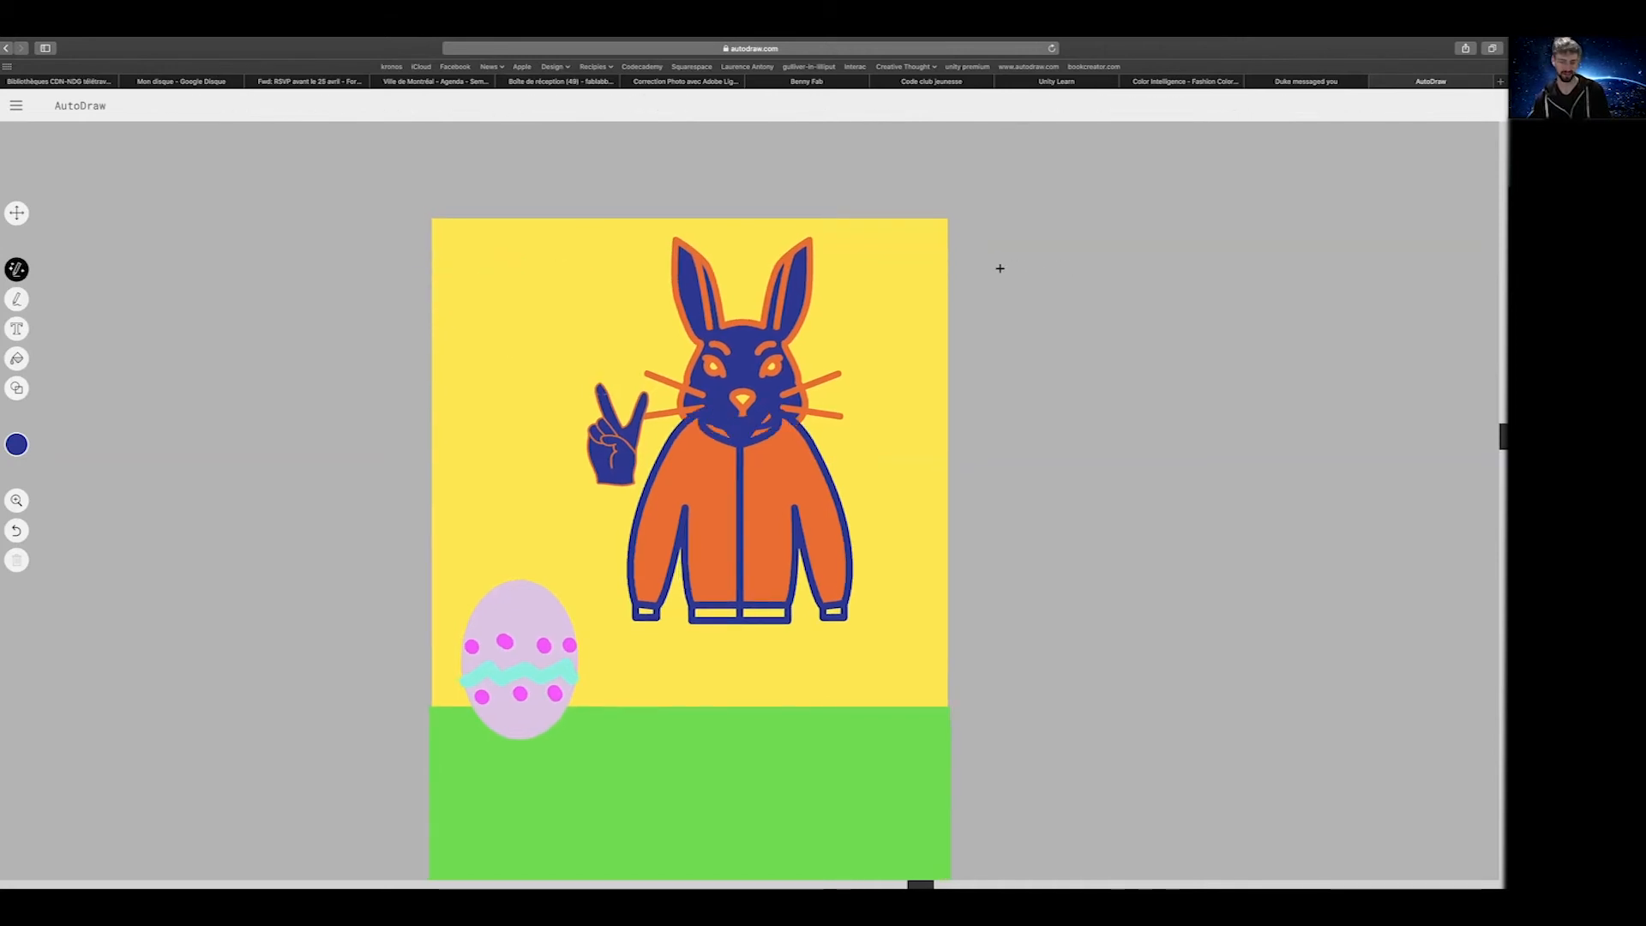
Send the jacket backward so it sits behind the rabbit's head
{"action": "left_click", "coordinate": [16, 213]}
{"action": "left_click", "coordinate": [811, 452]}
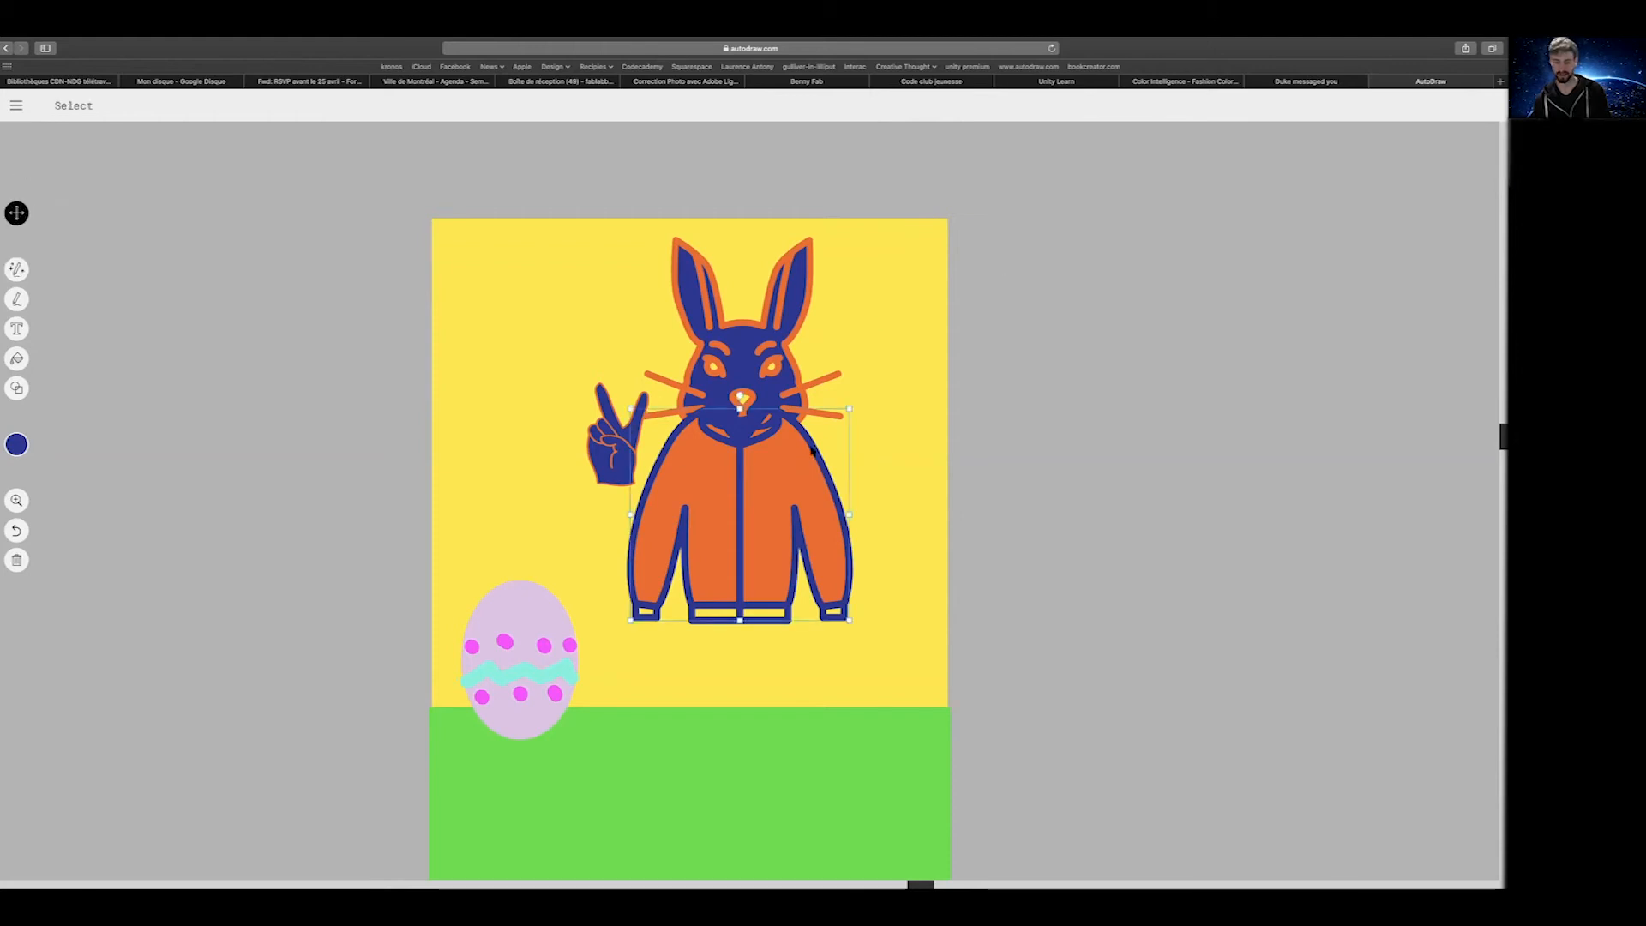
{"action": "key", "text": "super+Down"}
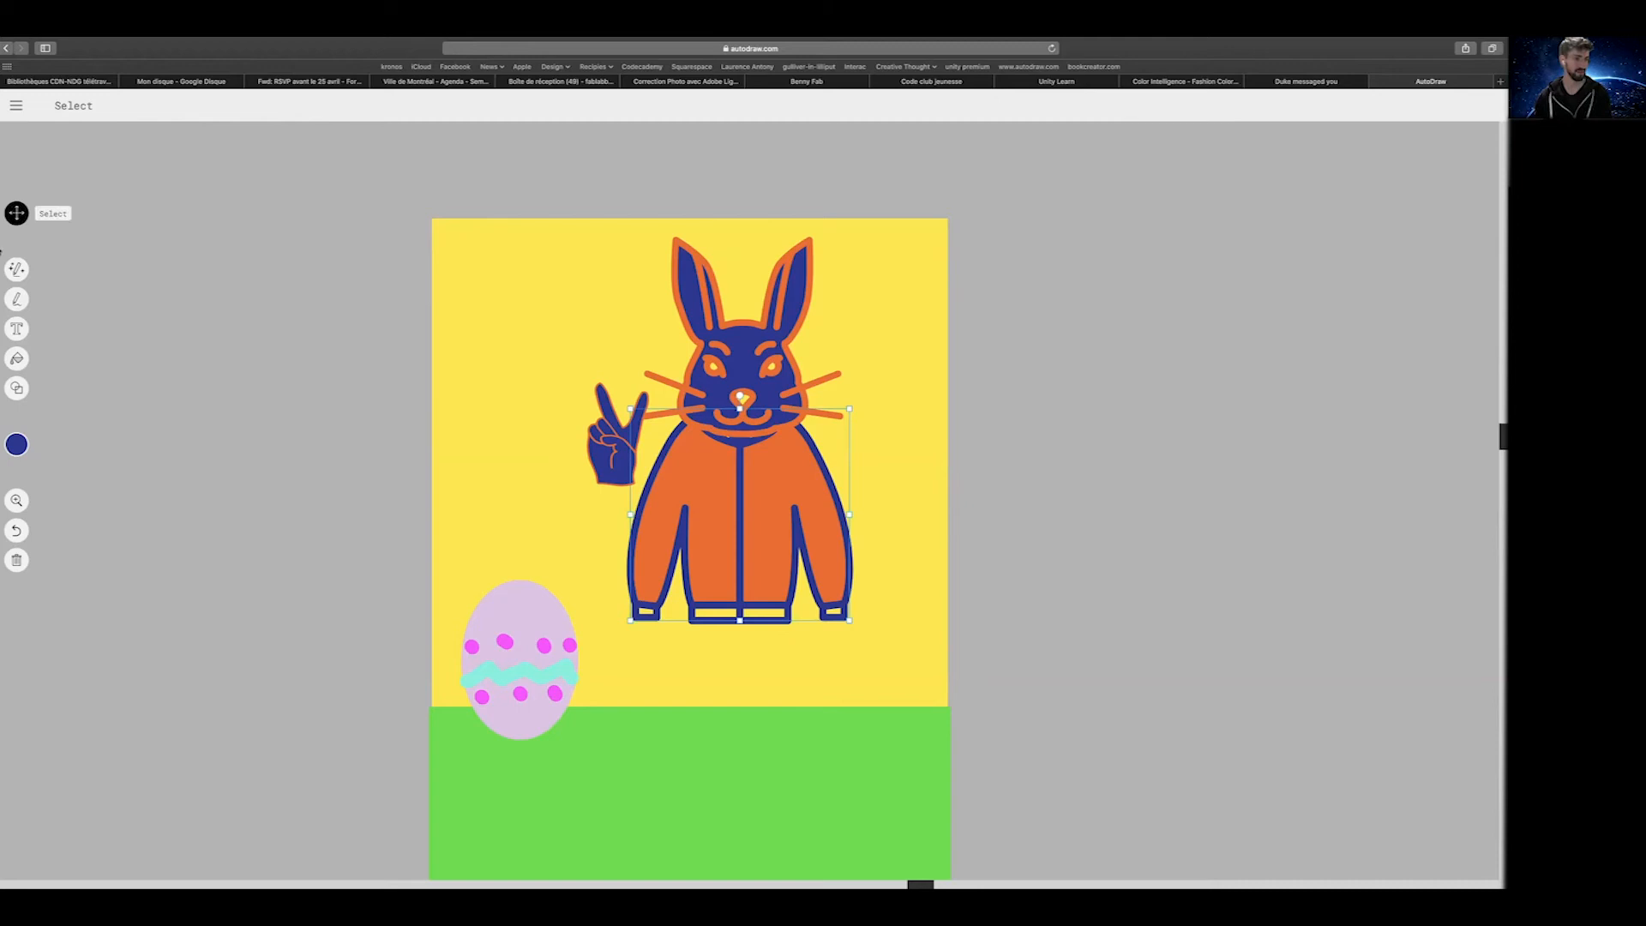
Move the peace-sign hand down to the sleeve cuff nearest the egg and rotate it so its fingers point towards the egg
{"action": "left_click", "coordinate": [610, 450]}
{"action": "left_click_drag", "start_coordinate": [617, 369], "coordinate": [612, 690]}
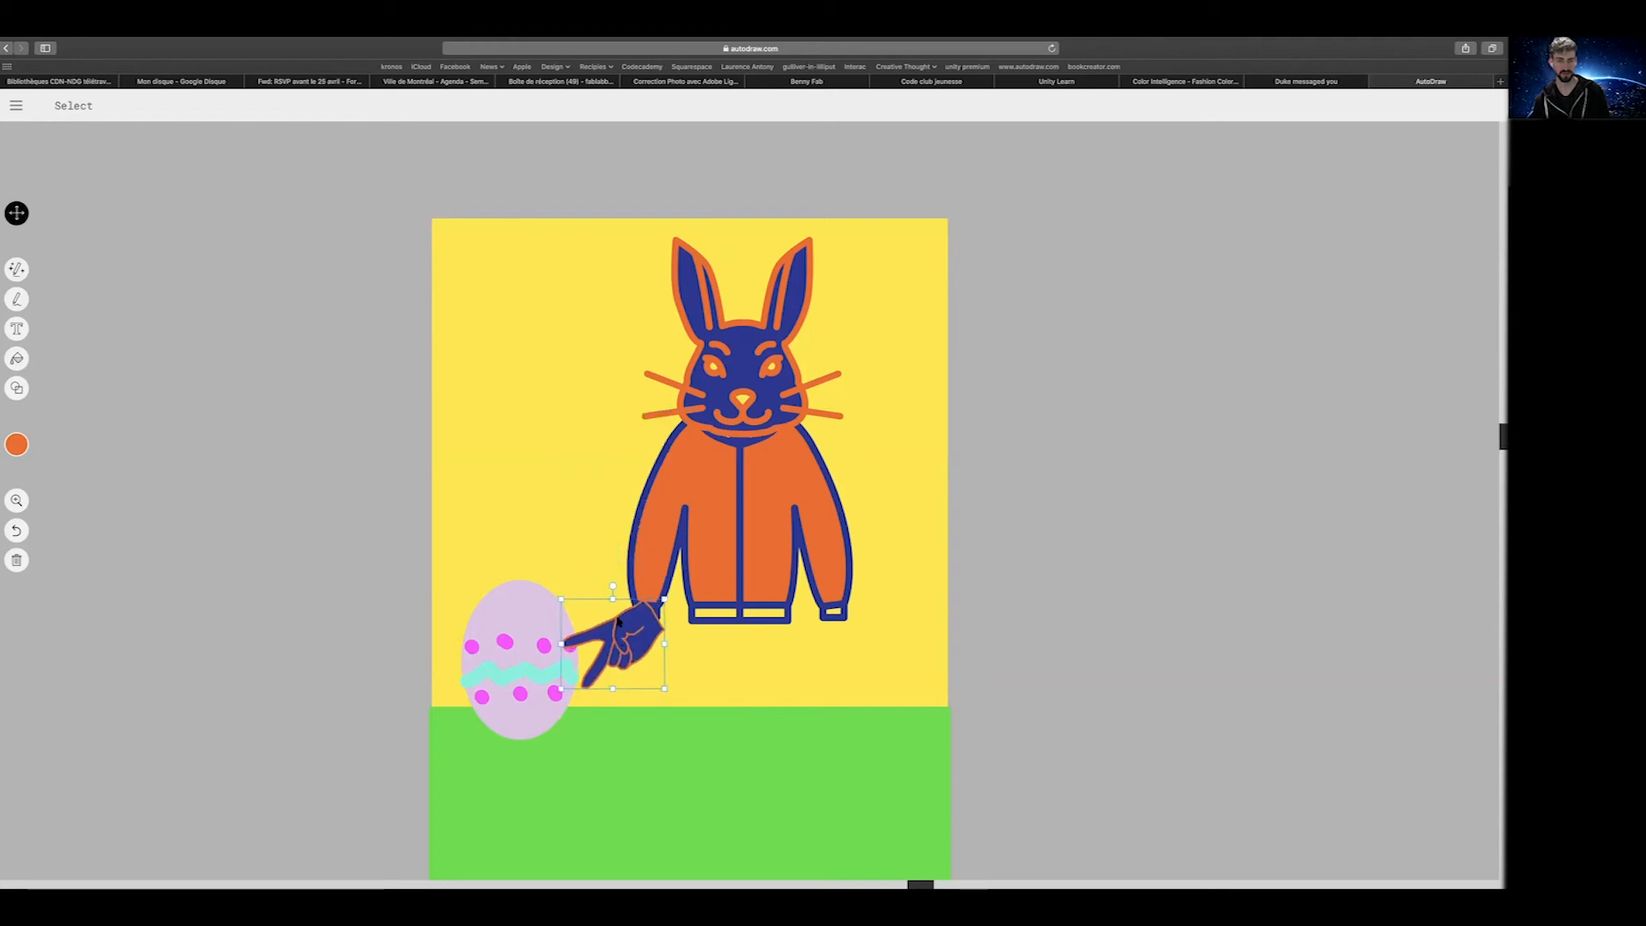
{"action": "left_click_drag", "start_coordinate": [612, 587], "coordinate": [615, 624]}
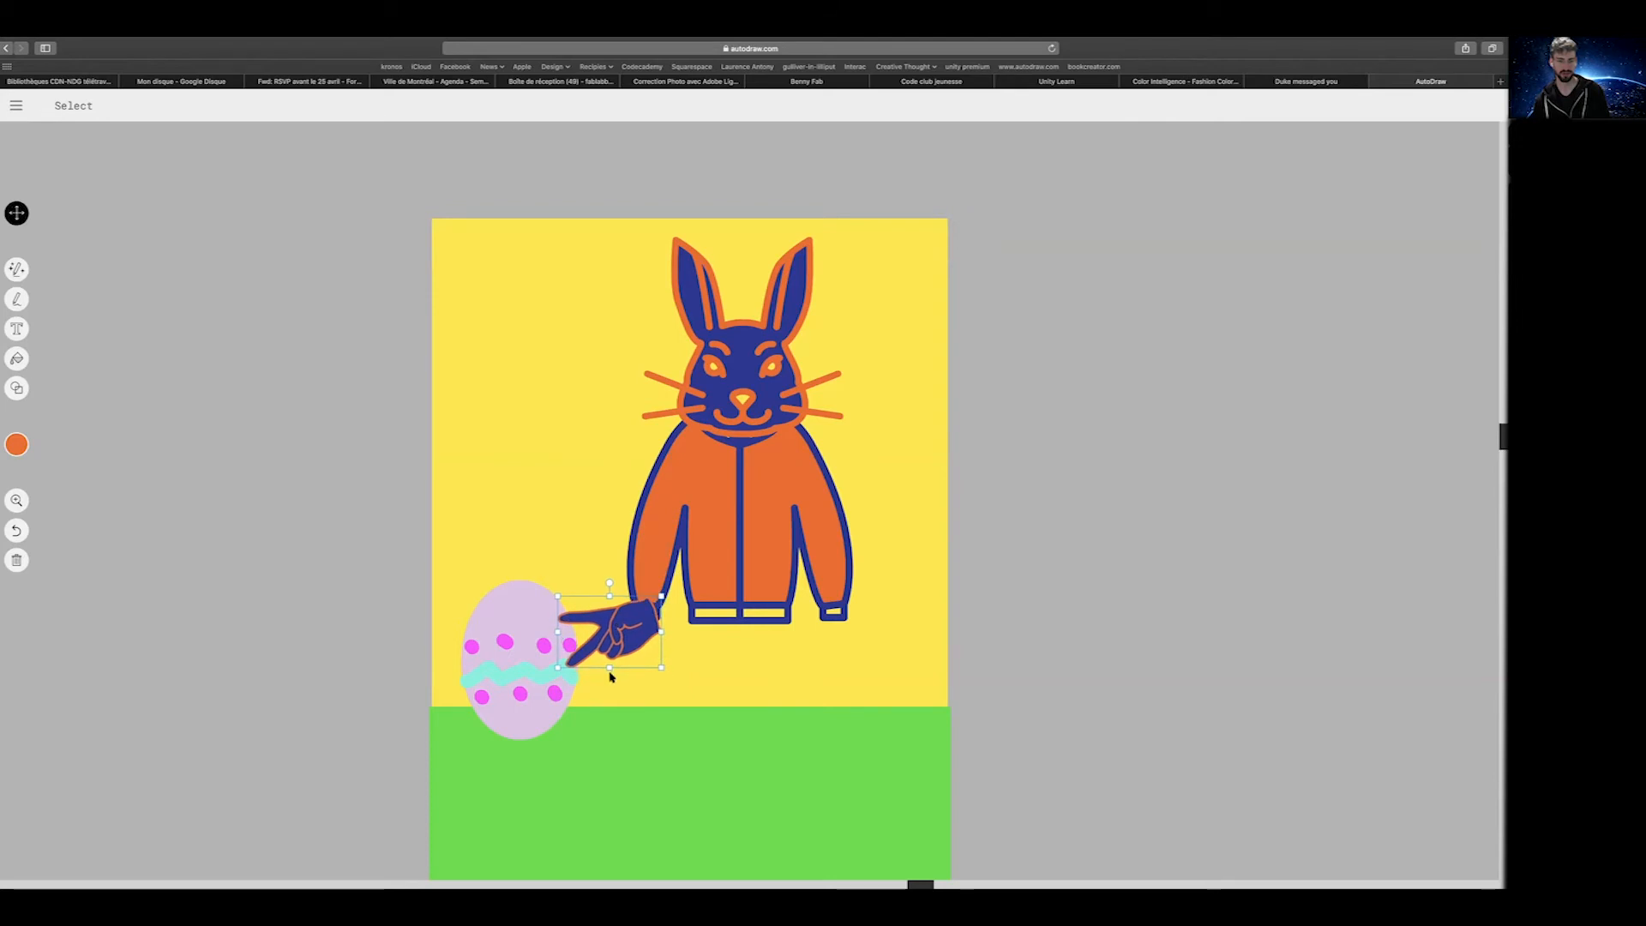
Scale down the rabbit's head and the jacket, keeping the collar tucked under the chin
{"action": "scroll", "coordinate": [609, 675], "scroll_direction": "down", "scroll_amount": 1}
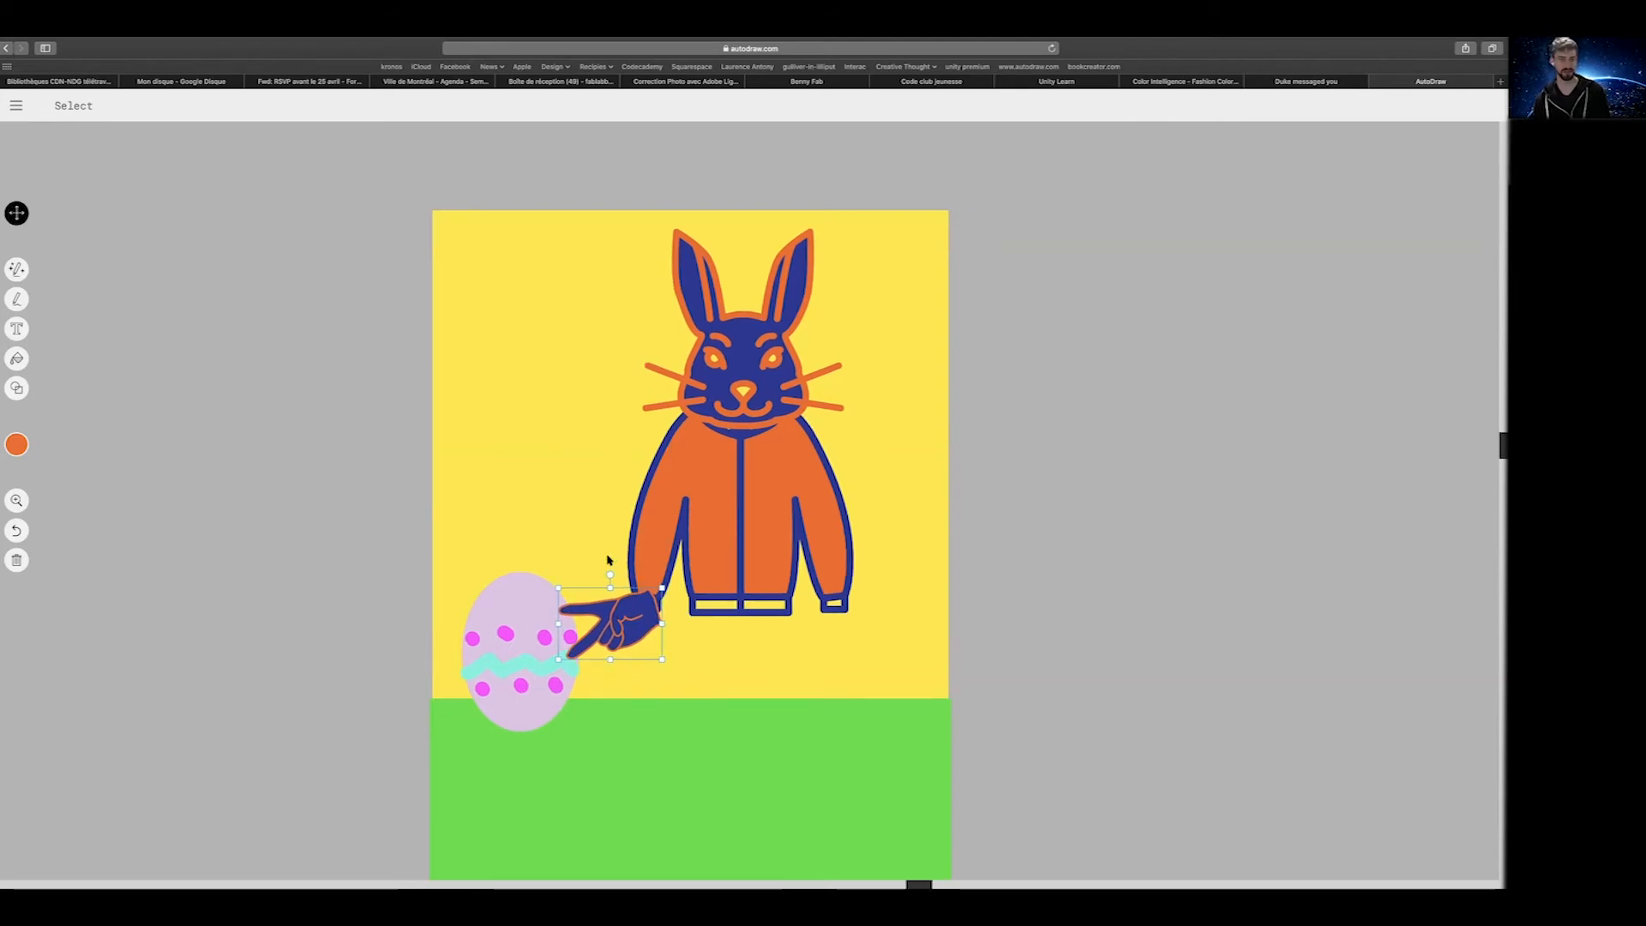
{"action": "scroll", "coordinate": [716, 352], "scroll_direction": "down", "scroll_amount": 1}
{"action": "left_click", "coordinate": [716, 345]}
{"action": "left_click_drag", "start_coordinate": [645, 225], "coordinate": [669, 249]}
{"action": "left_click", "coordinate": [743, 461]}
{"action": "left_click_drag", "start_coordinate": [632, 393], "coordinate": [735, 378]}
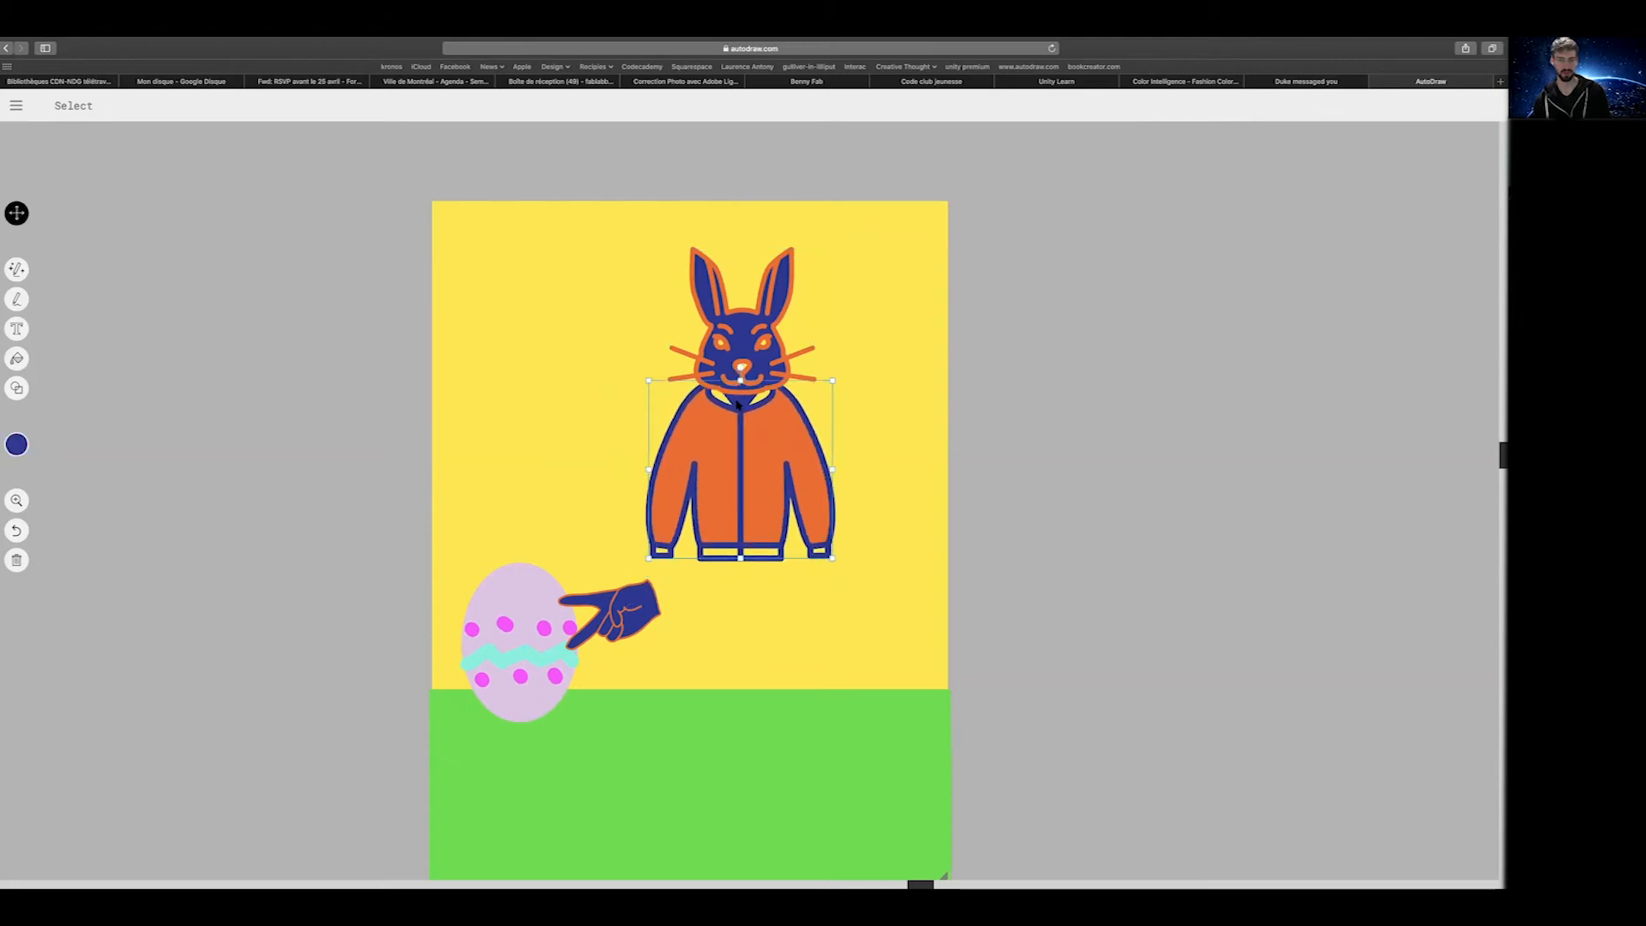
Scale down the peace-sign hand and fit its wrist to the jacket's left sleeve cuff
{"action": "left_click", "coordinate": [650, 600]}
{"action": "left_click_drag", "start_coordinate": [561, 580], "coordinate": [606, 544]}
{"action": "left_click", "coordinate": [17, 269]}
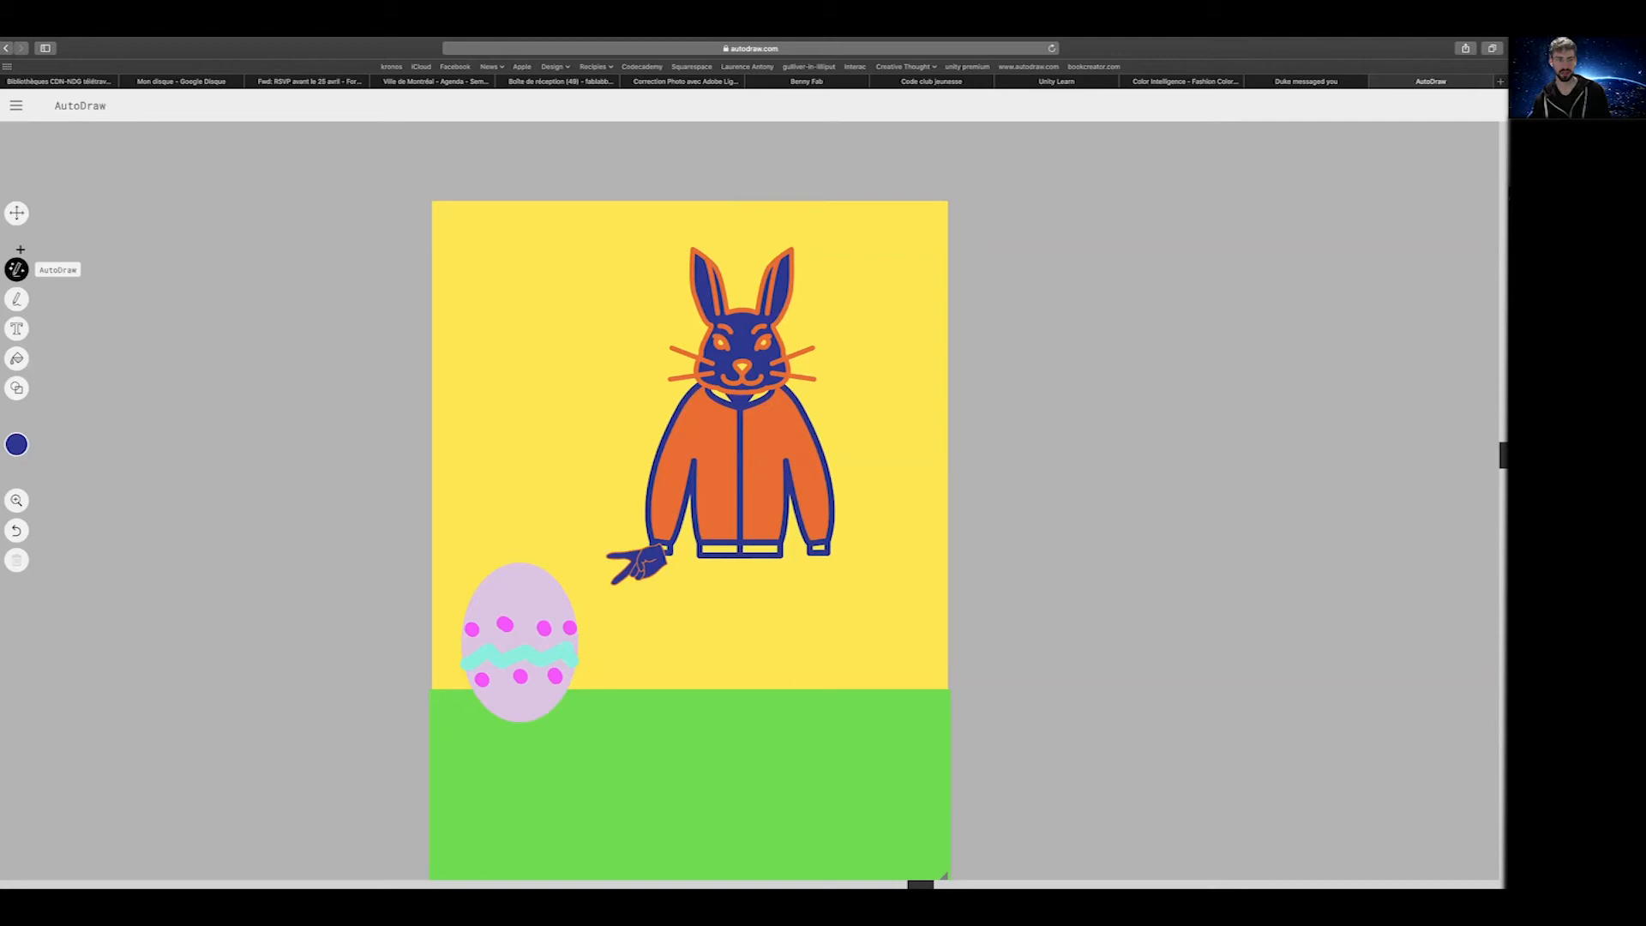
Tilt the rabbit's head slightly counterclockwise above the jacket's collar
{"action": "left_click", "coordinate": [14, 213]}
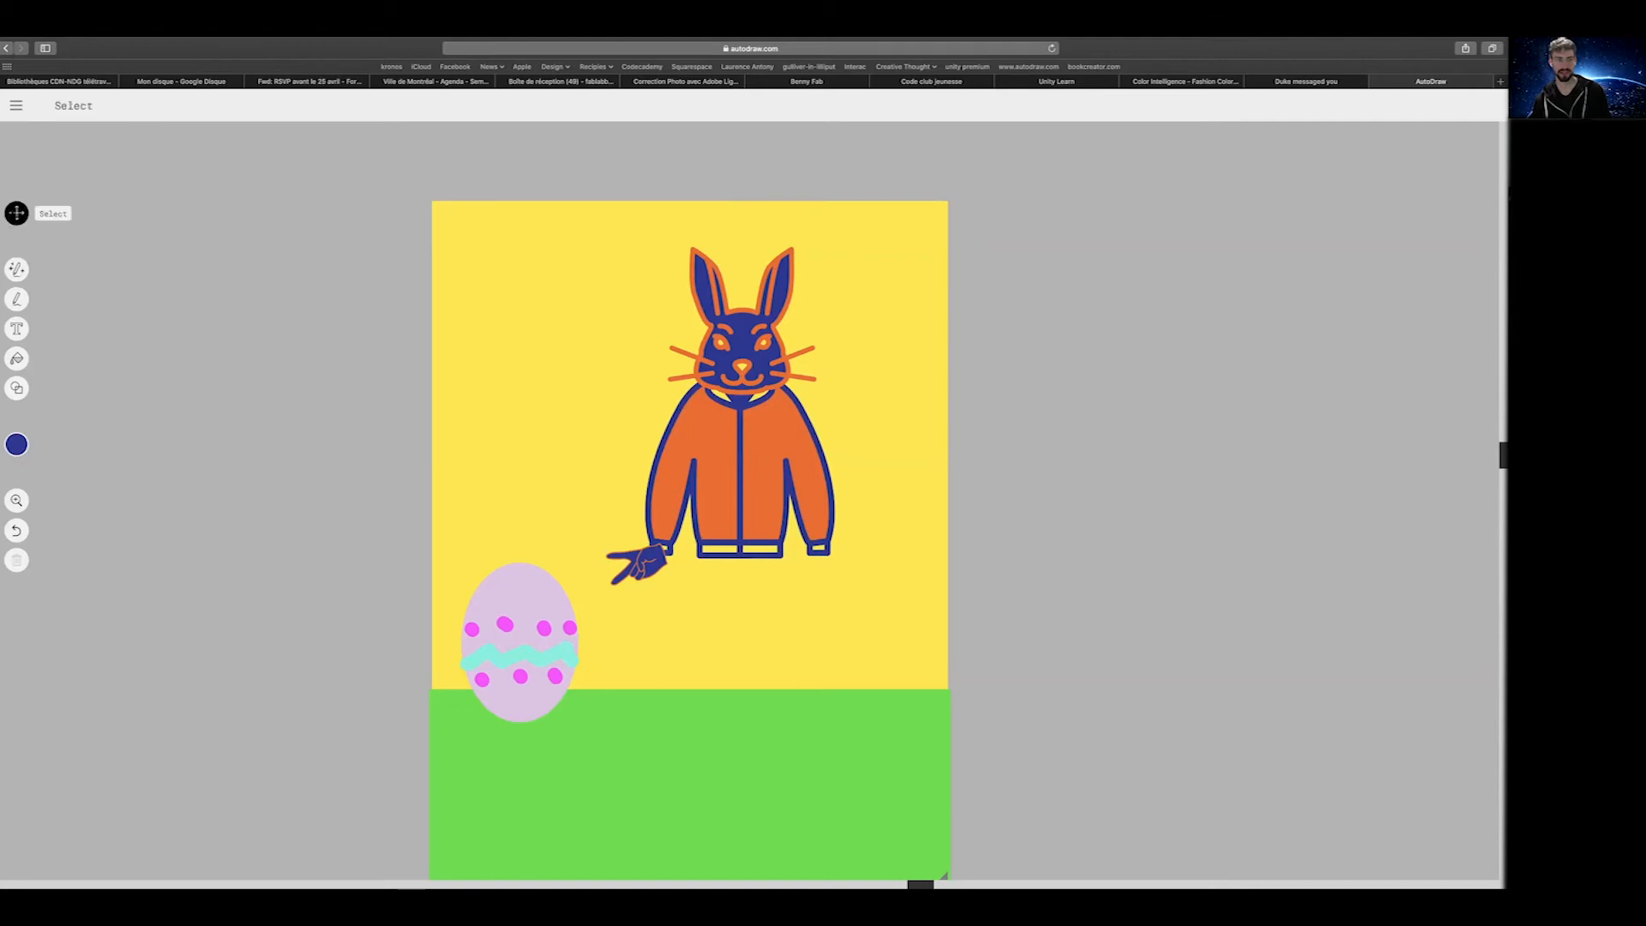
{"action": "left_click", "coordinate": [744, 314]}
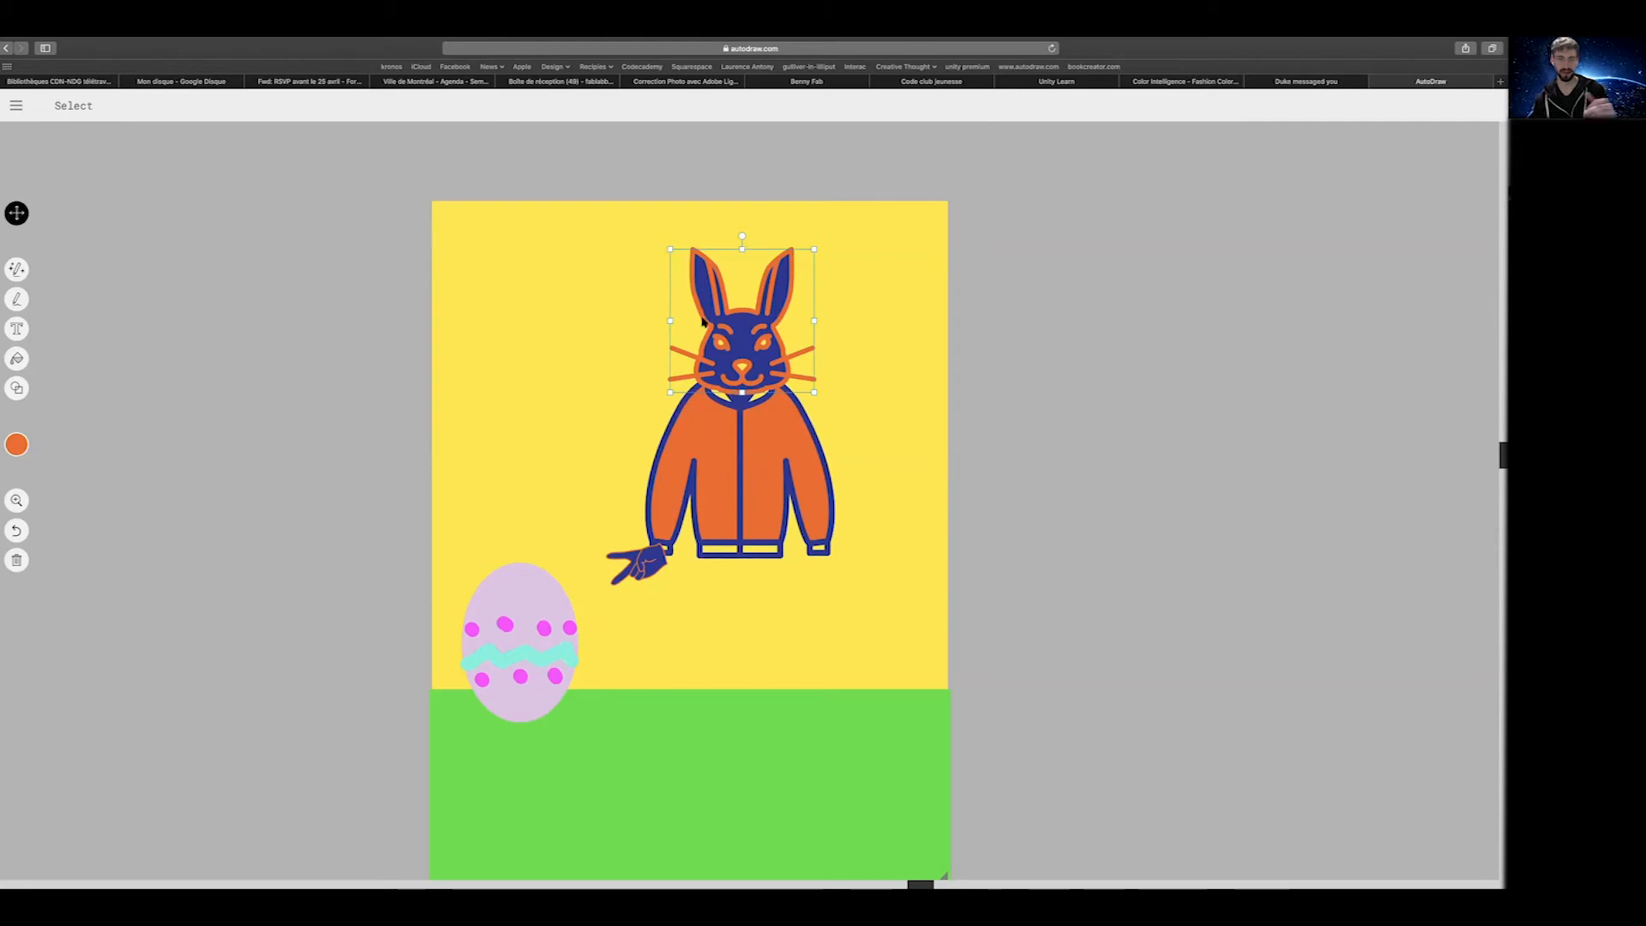
{"action": "left_click", "coordinate": [725, 239]}
{"action": "left_click_drag", "start_coordinate": [740, 235], "coordinate": [722, 242]}
{"action": "left_click_drag", "start_coordinate": [719, 344], "coordinate": [720, 354]}
Try a light blue outline on the rabbit's head, and undo it
{"action": "left_click", "coordinate": [19, 445]}
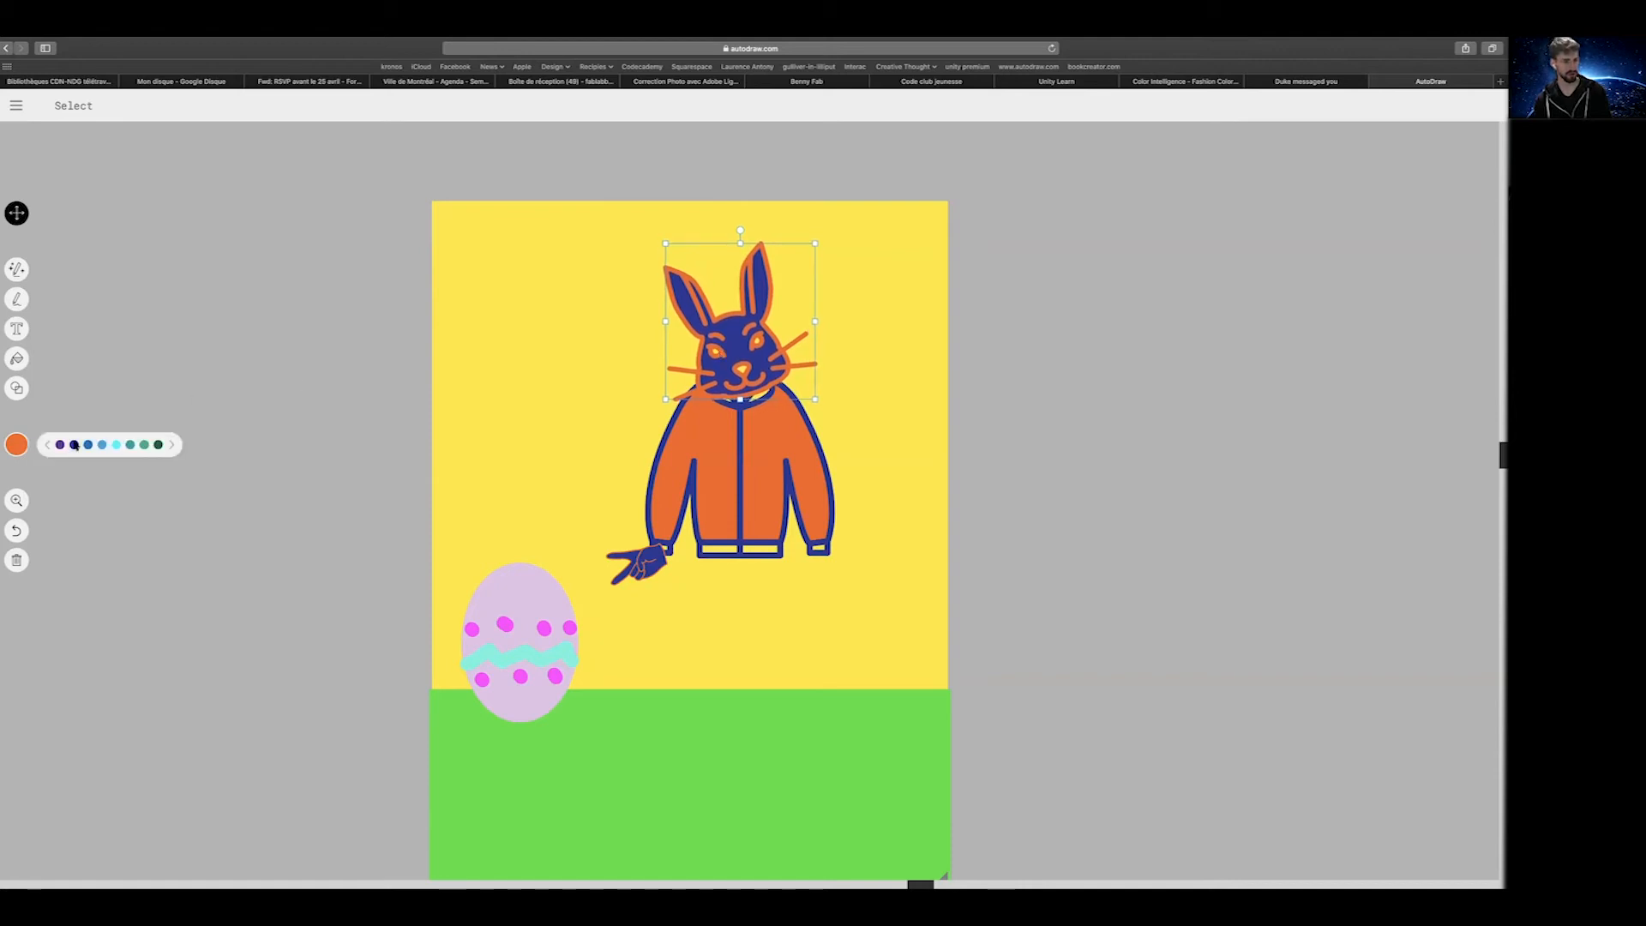
{"action": "left_click", "coordinate": [117, 445]}
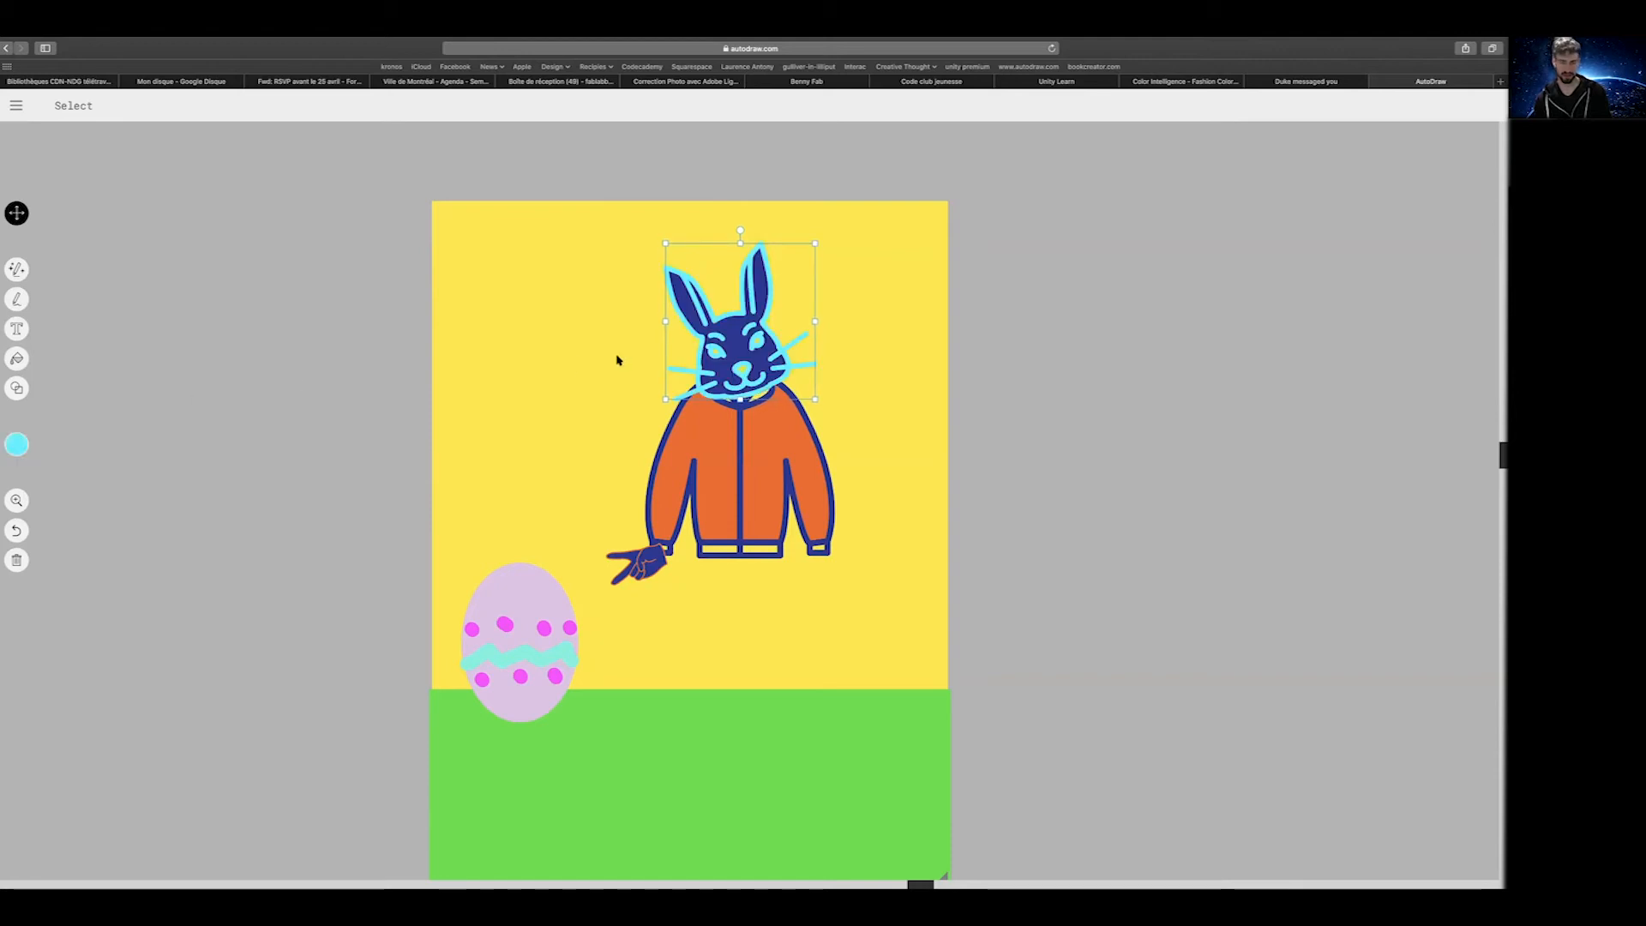
{"action": "left_click", "coordinate": [617, 360]}
Fill the rabbit's eyes with light blue and its nose with pink
{"action": "left_click", "coordinate": [16, 358]}
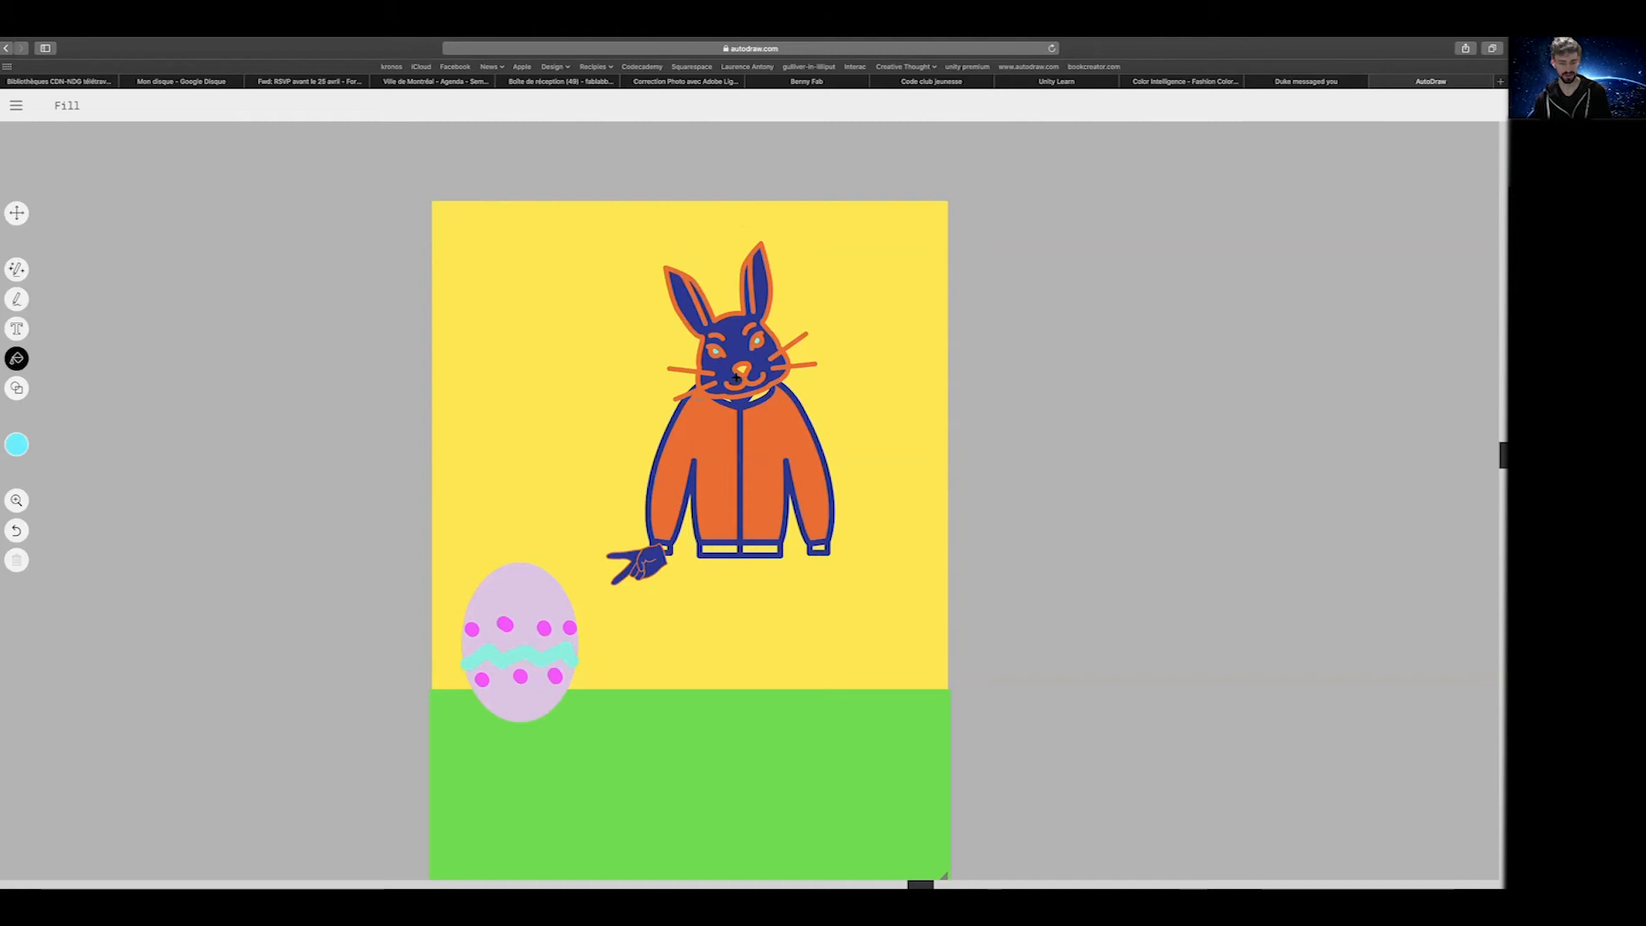
{"action": "left_click", "coordinate": [18, 447]}
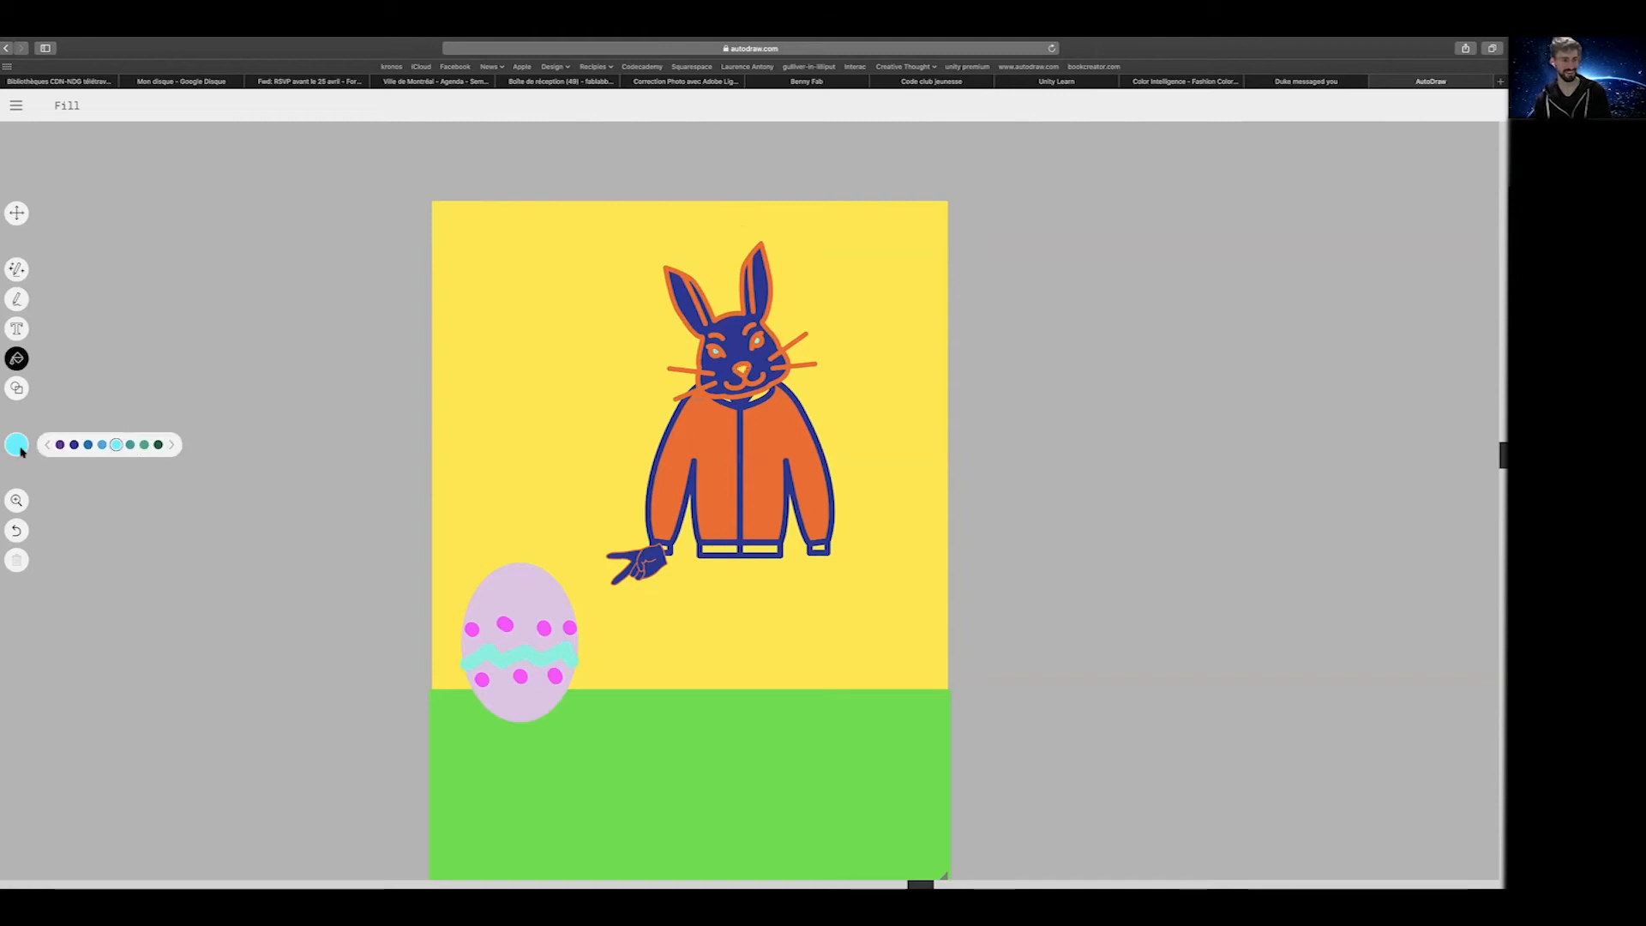
{"action": "left_click", "coordinate": [172, 447]}
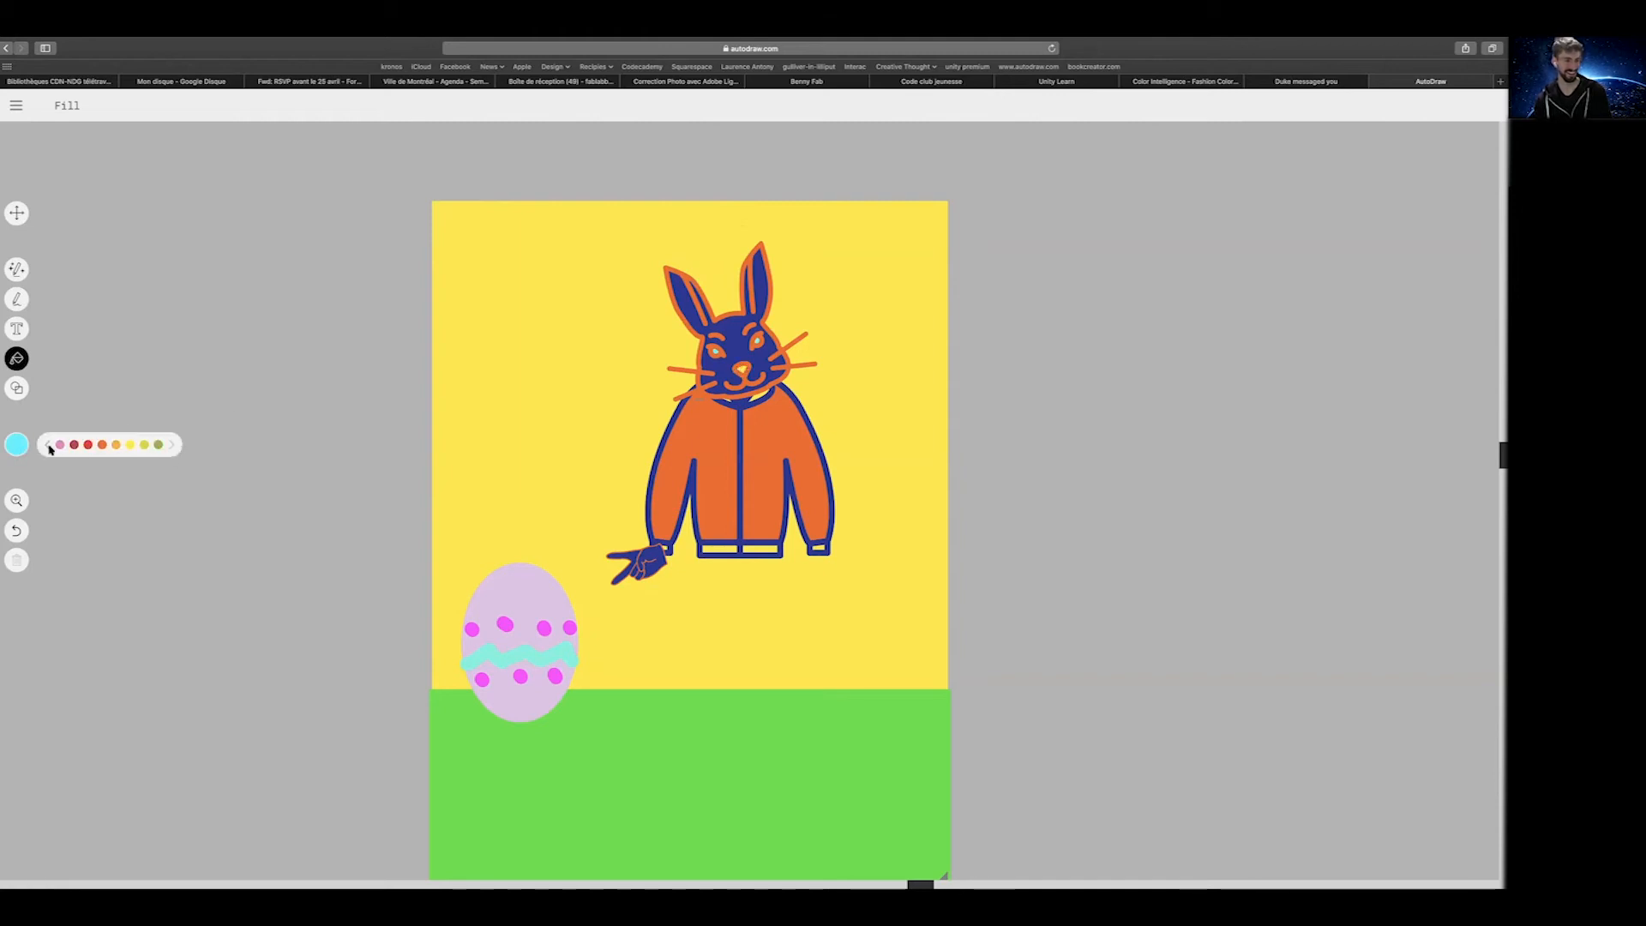
{"action": "left_click", "coordinate": [60, 445]}
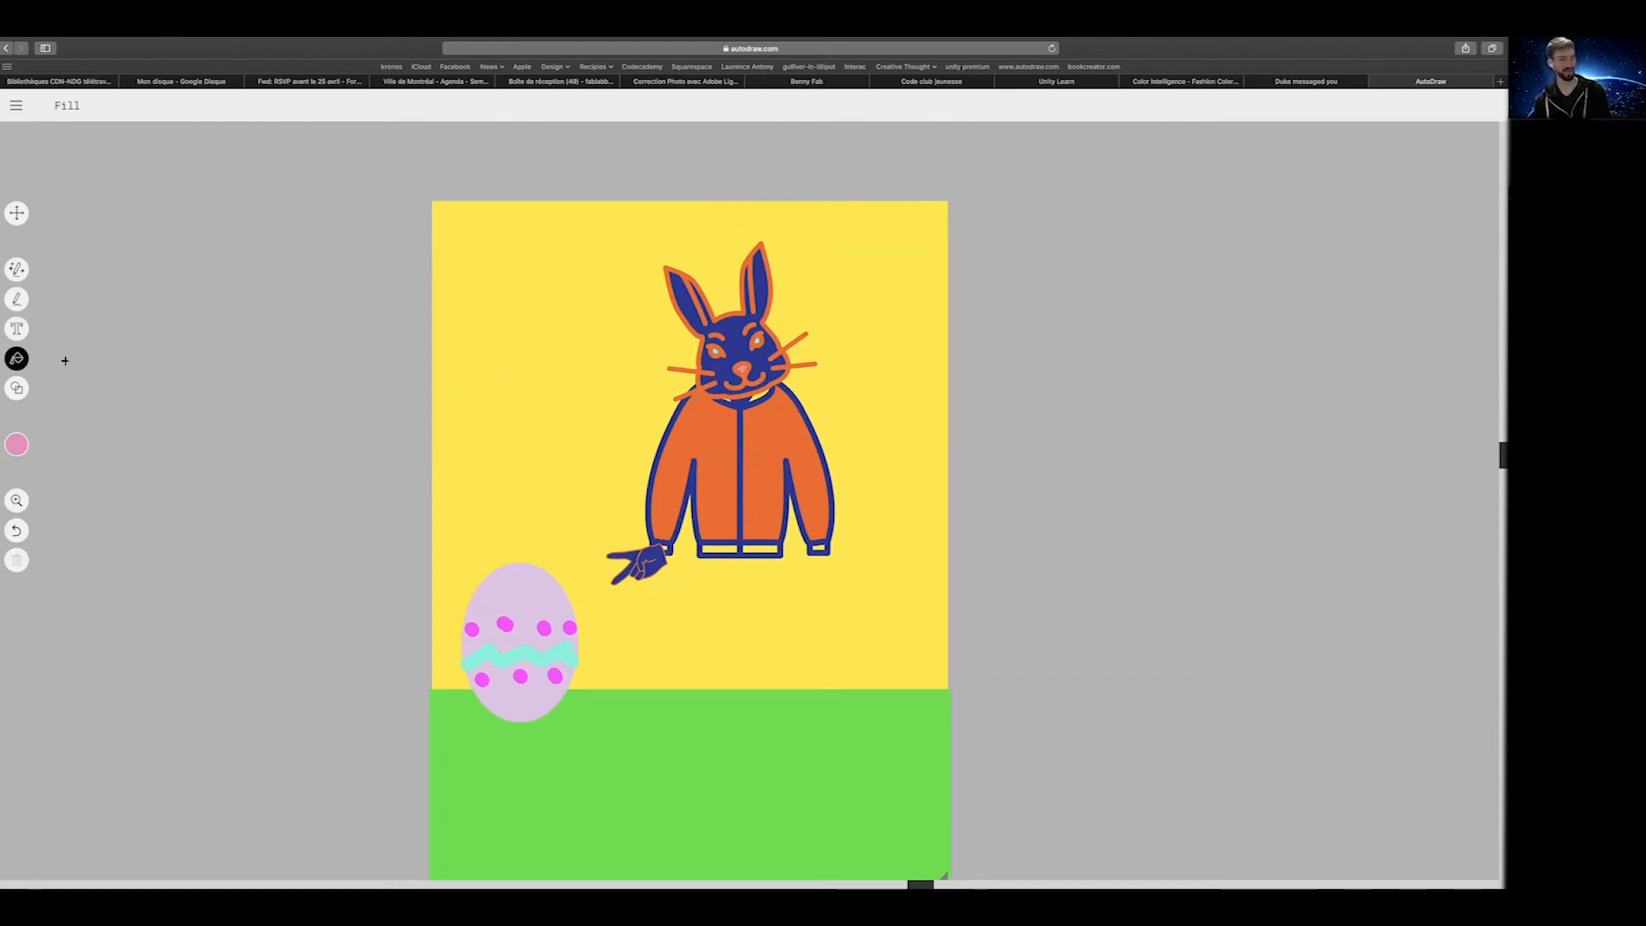
Rotate the peace-sign hand counterclockwise so its fingers point down towards the egg, and align its wrist with the sleeve cuff
{"action": "left_click", "coordinate": [16, 213]}
{"action": "left_click", "coordinate": [648, 566]}
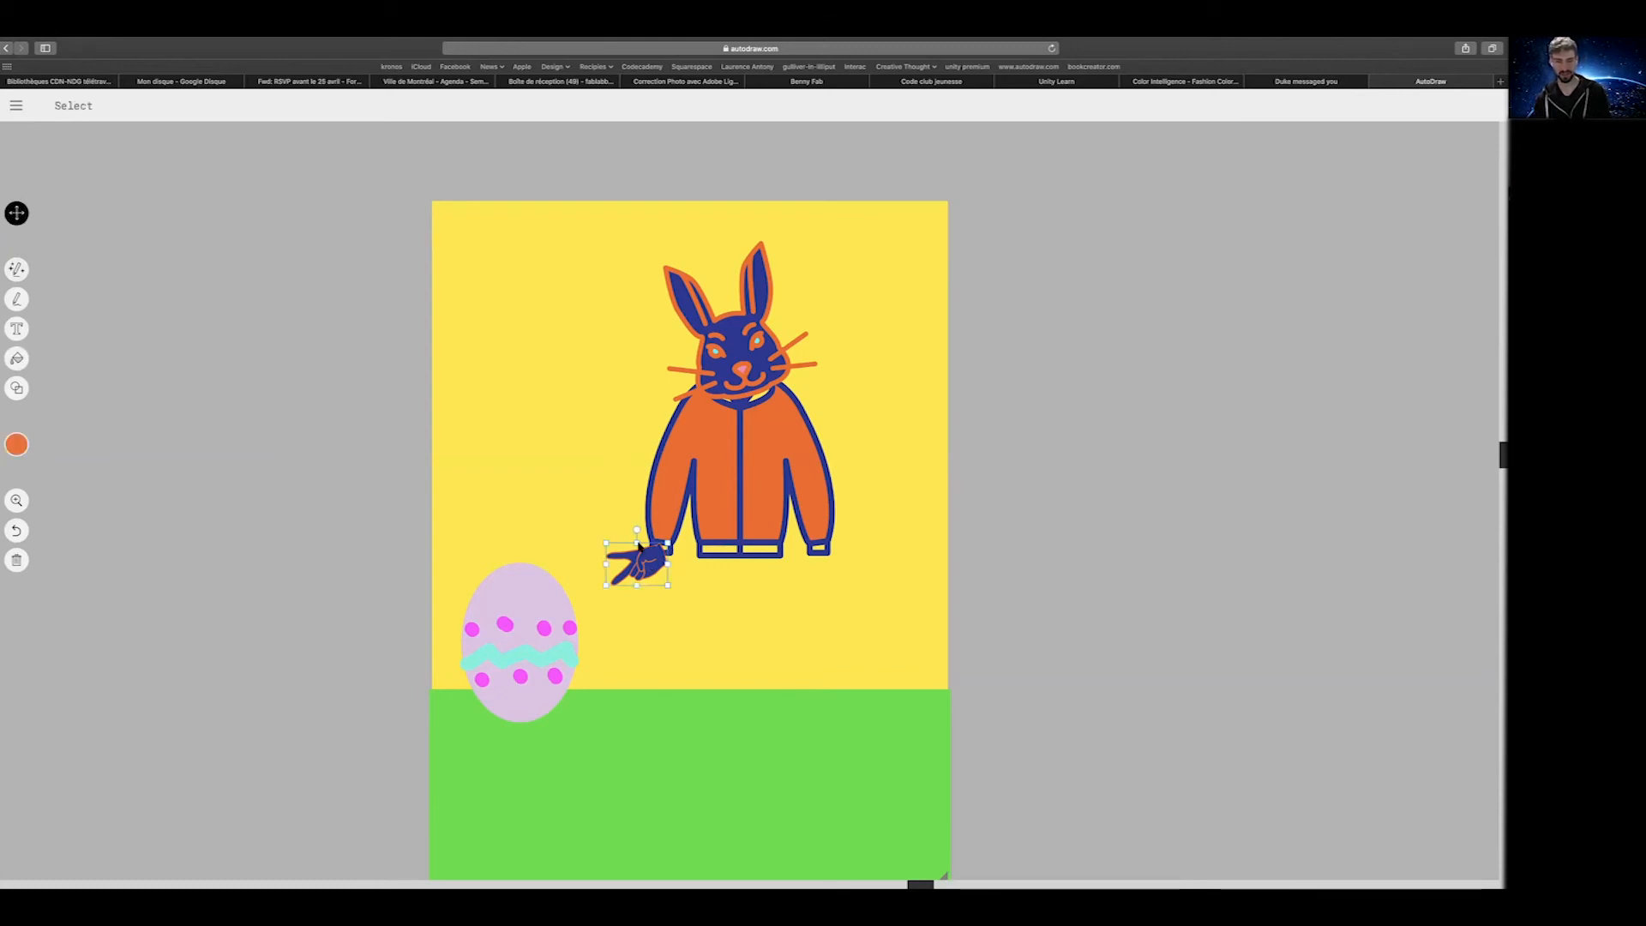
{"action": "mouse_move", "coordinate": [660, 571]}
{"action": "left_mouse_down"}
{"action": "mouse_move", "coordinate": [624, 526]}
{"action": "mouse_move", "coordinate": [647, 565]}
{"action": "left_mouse_up"}
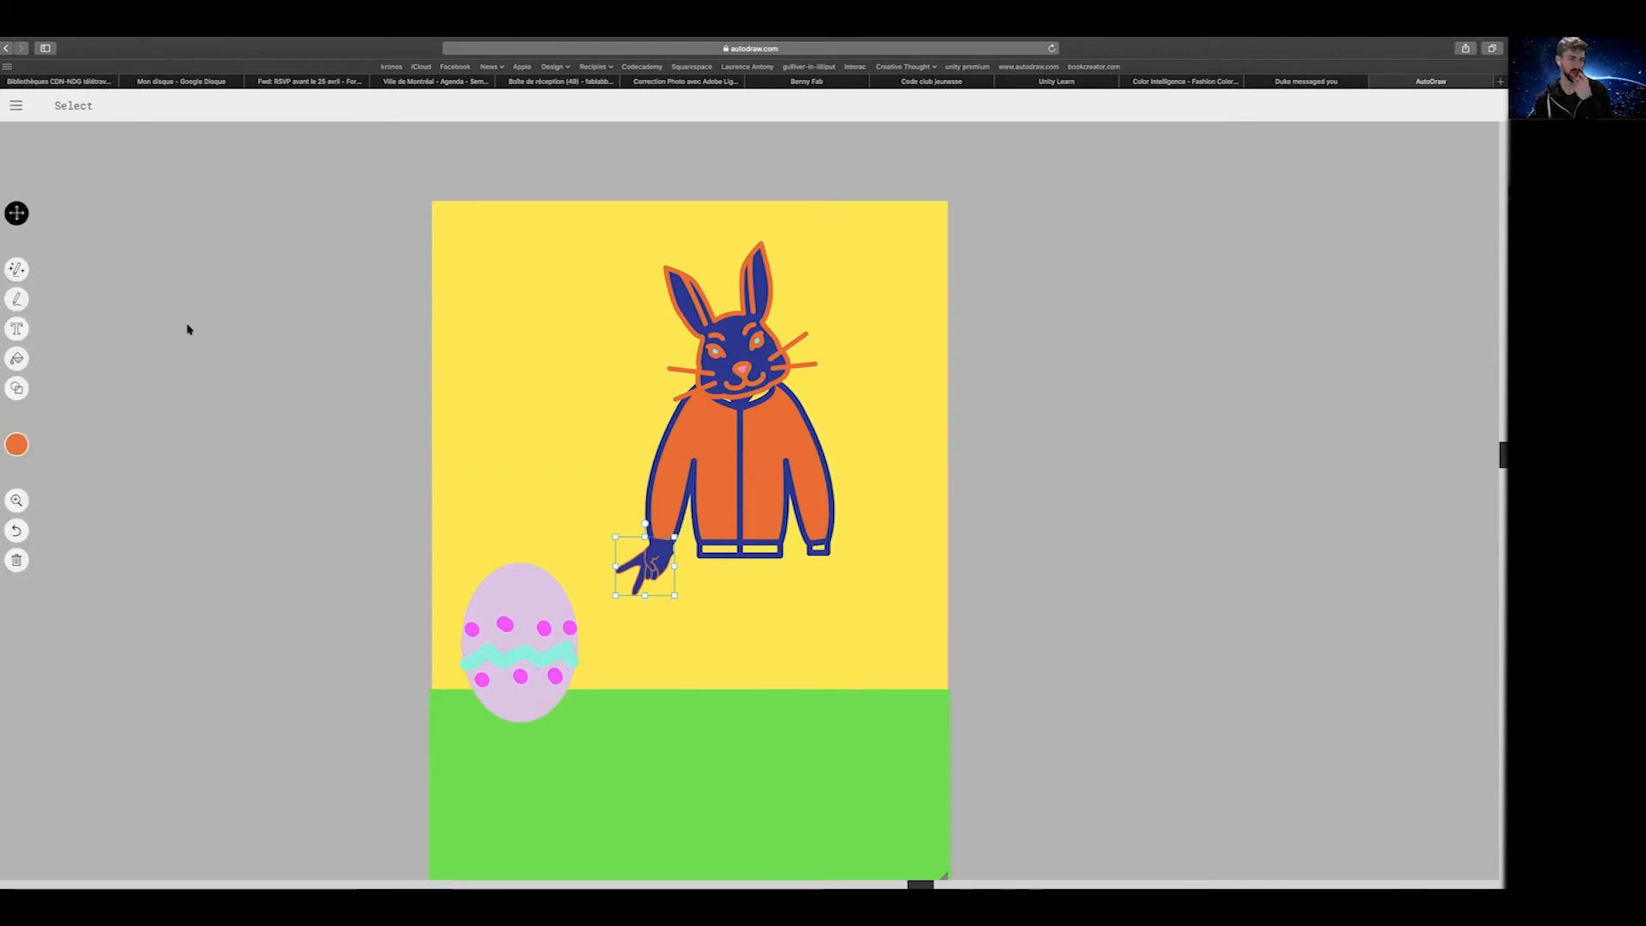
Sketch a pair of trousers below the jacket and replace the sketch with AutoDraw's suggested cargo trousers with knee-level side pockets
{"action": "left_click", "coordinate": [15, 272]}
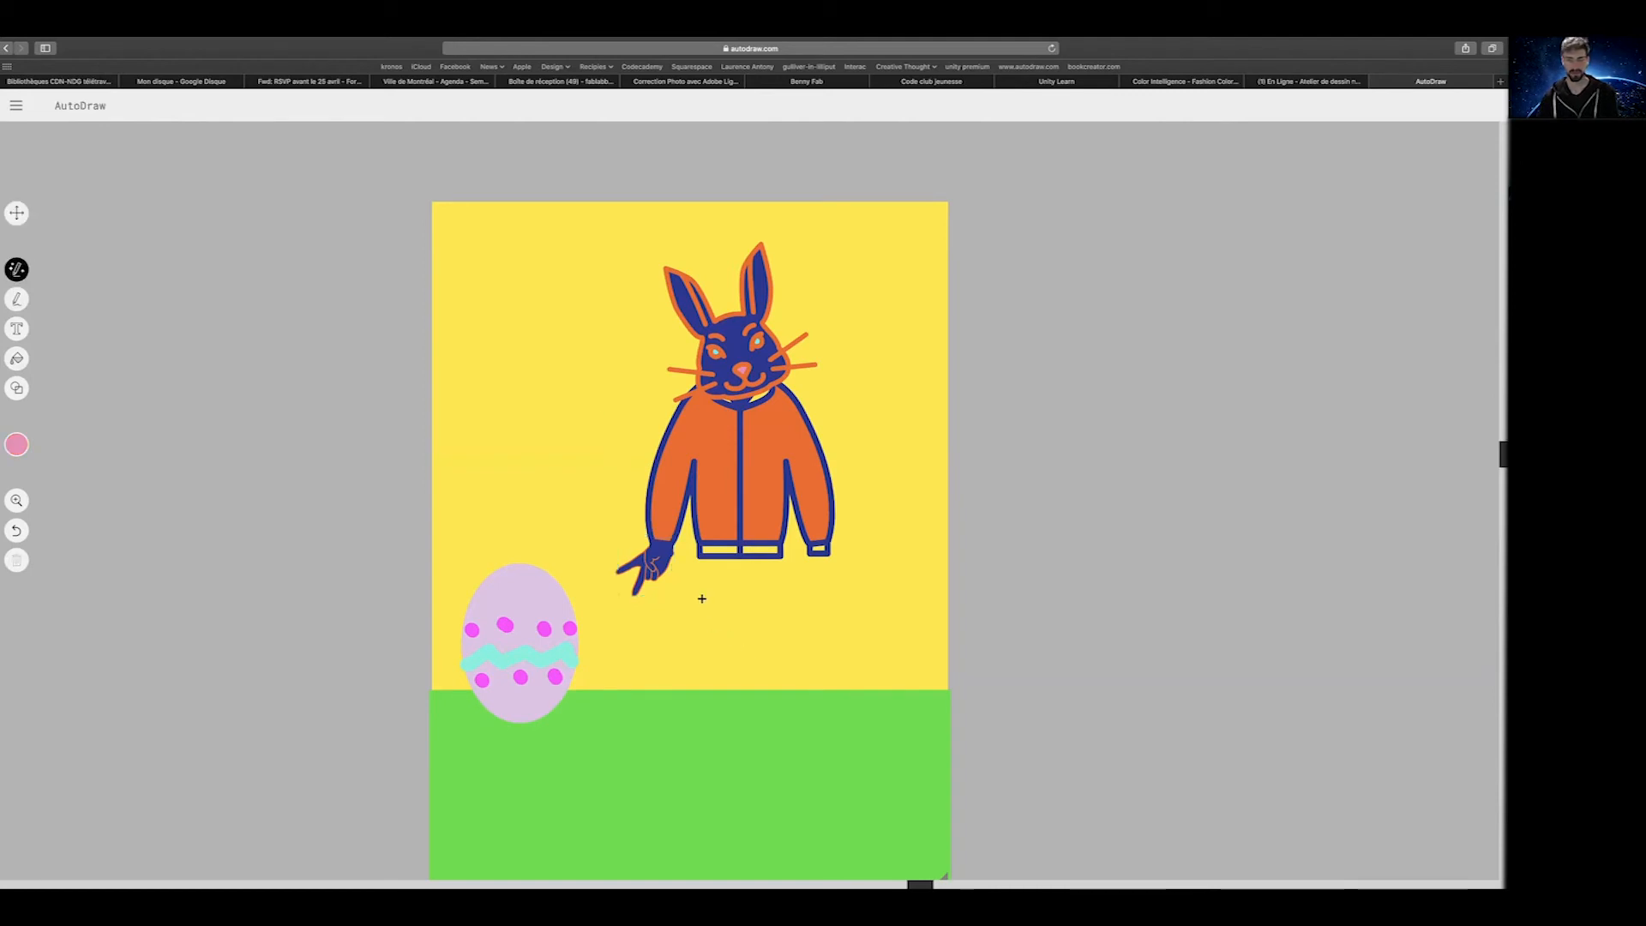
{"action": "mouse_move", "coordinate": [694, 580]}
{"action": "left_mouse_down"}
{"action": "mouse_move", "coordinate": [691, 810]}
{"action": "mouse_move", "coordinate": [769, 697]}
{"action": "mouse_move", "coordinate": [773, 658]}
{"action": "mouse_move", "coordinate": [809, 797]}
{"action": "mouse_move", "coordinate": [867, 771]}
{"action": "mouse_move", "coordinate": [846, 600]}
{"action": "left_mouse_up"}
{"action": "left_click_drag", "start_coordinate": [752, 579], "coordinate": [693, 579]}
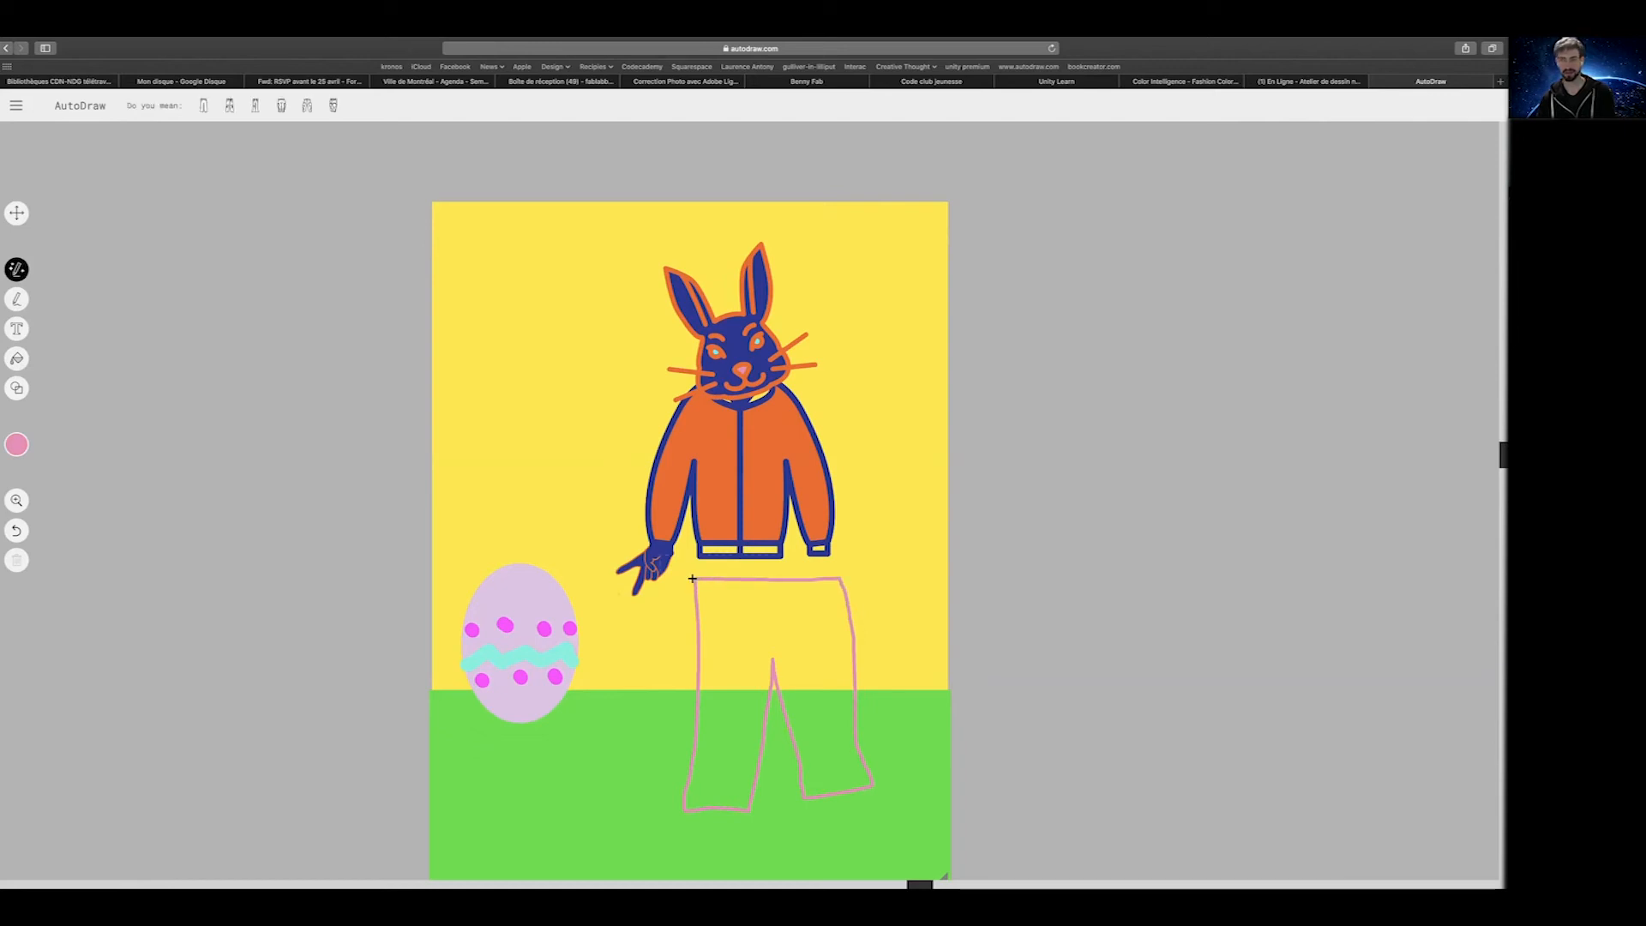
{"action": "left_click", "coordinate": [258, 106]}
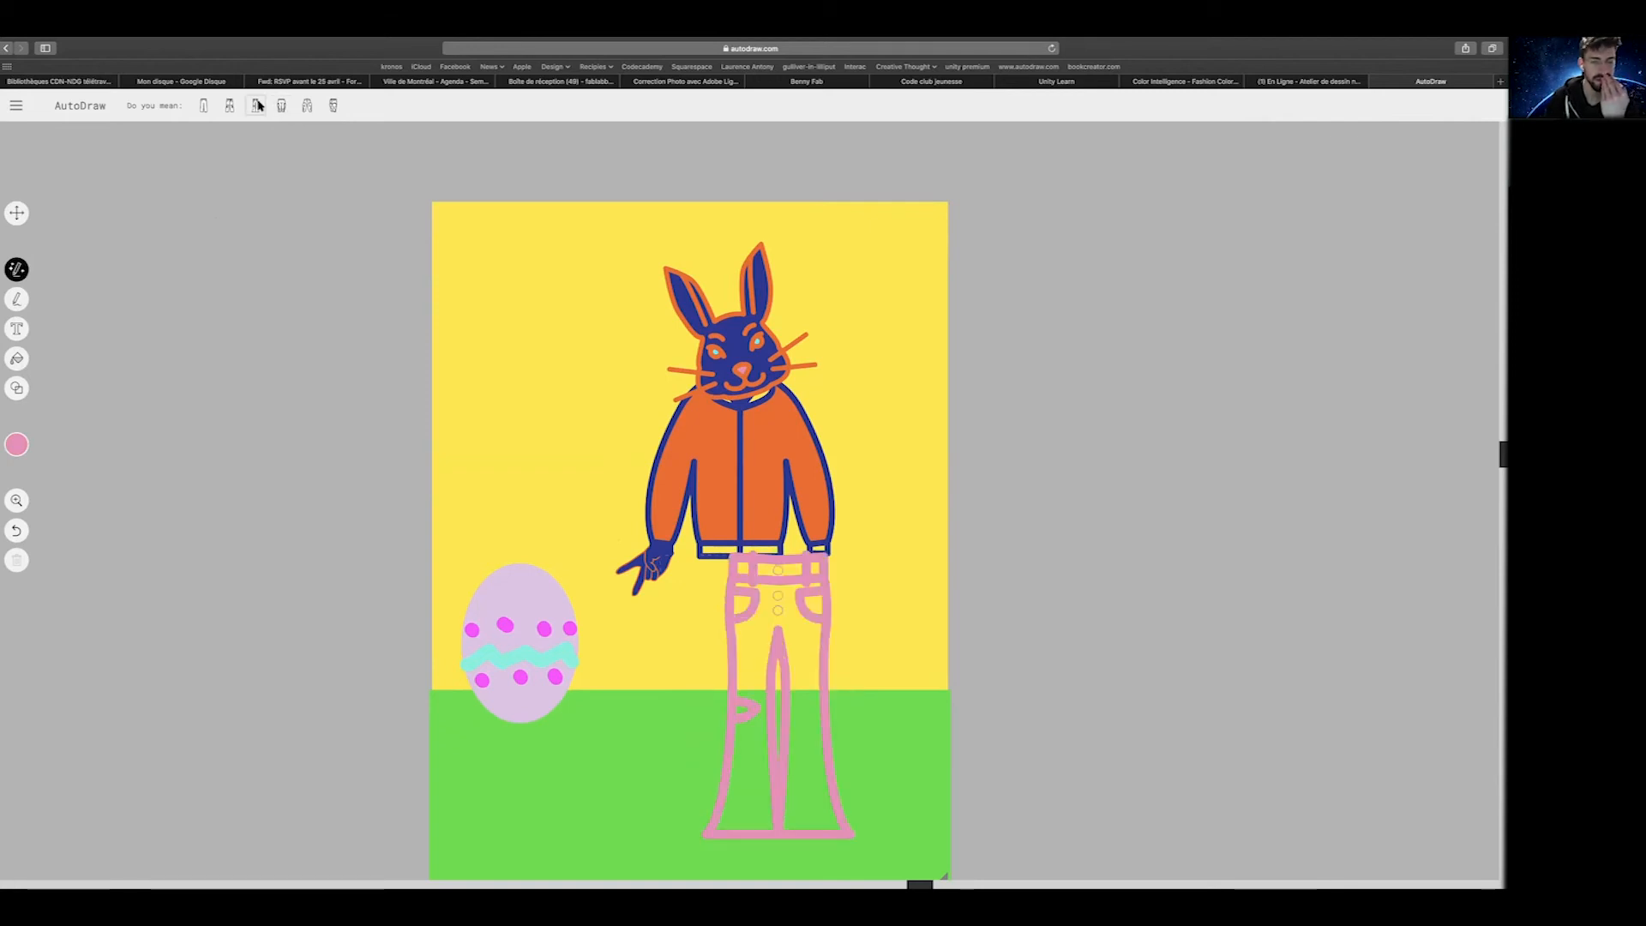
{"action": "left_click", "coordinate": [204, 107]}
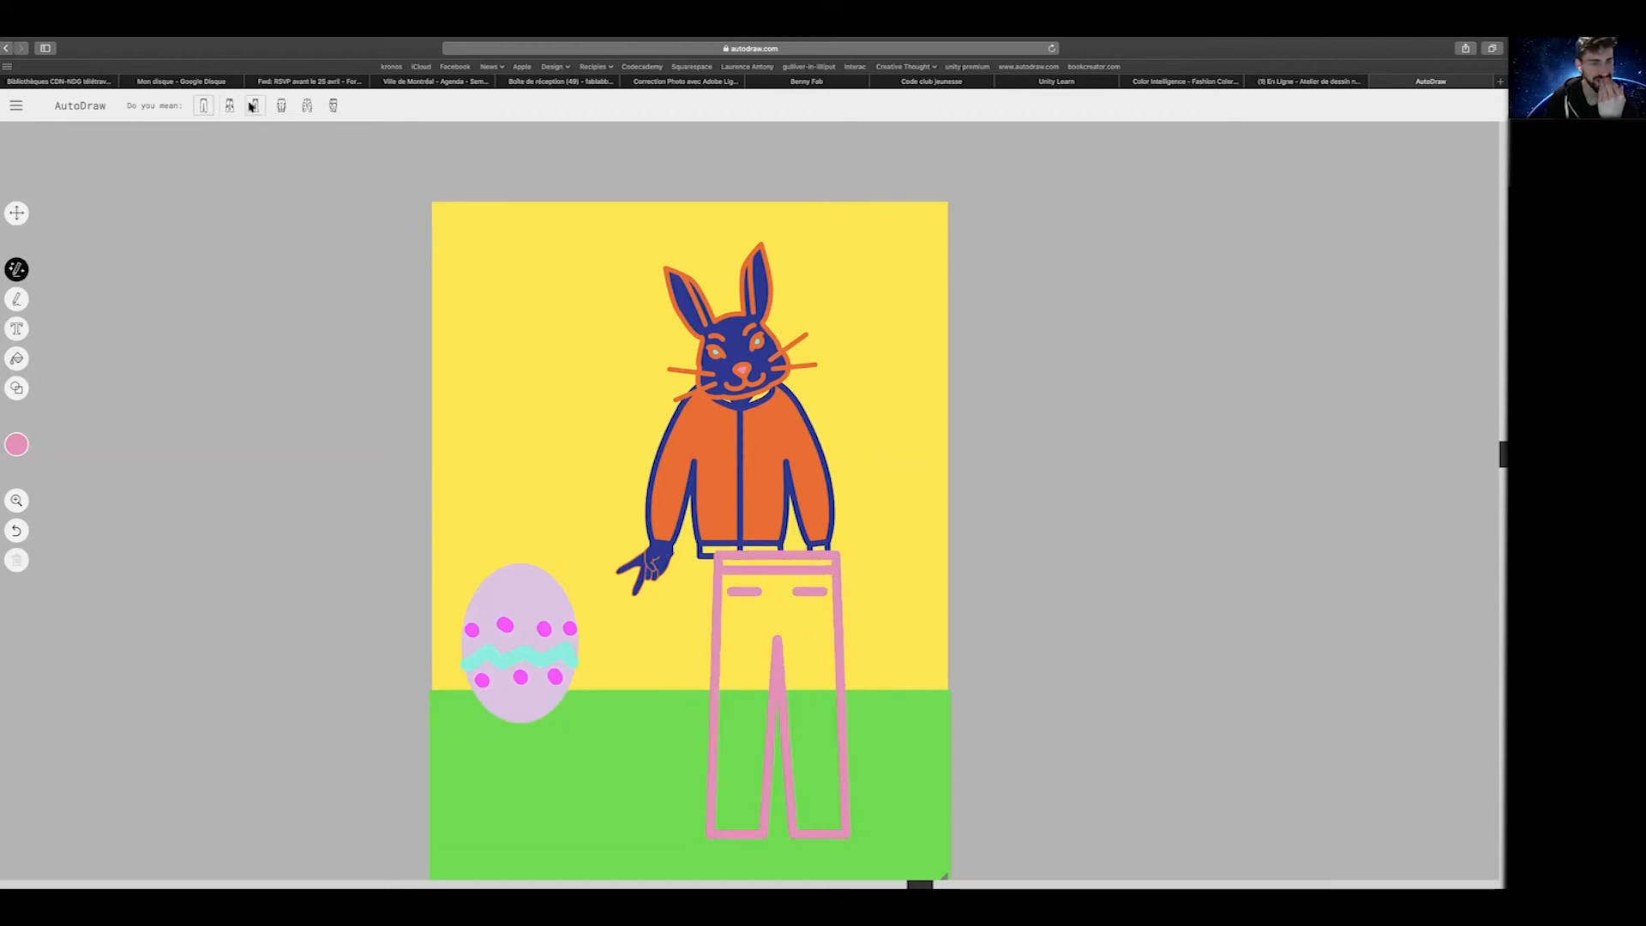
{"action": "left_click", "coordinate": [281, 105]}
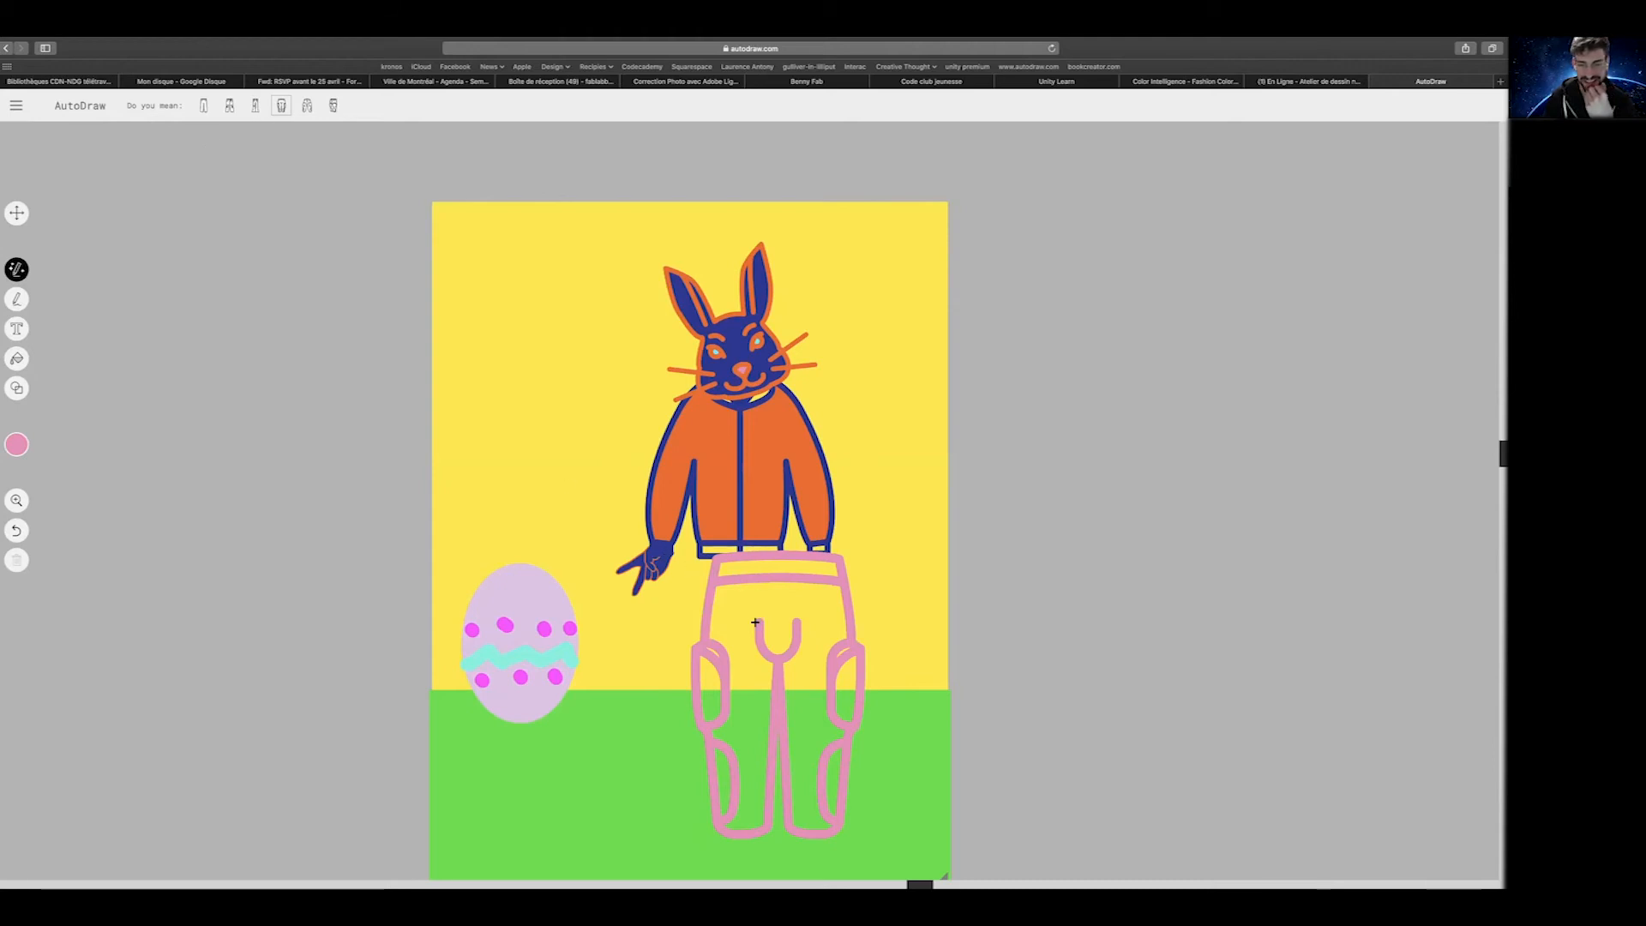
{"action": "left_click", "coordinate": [306, 106]}
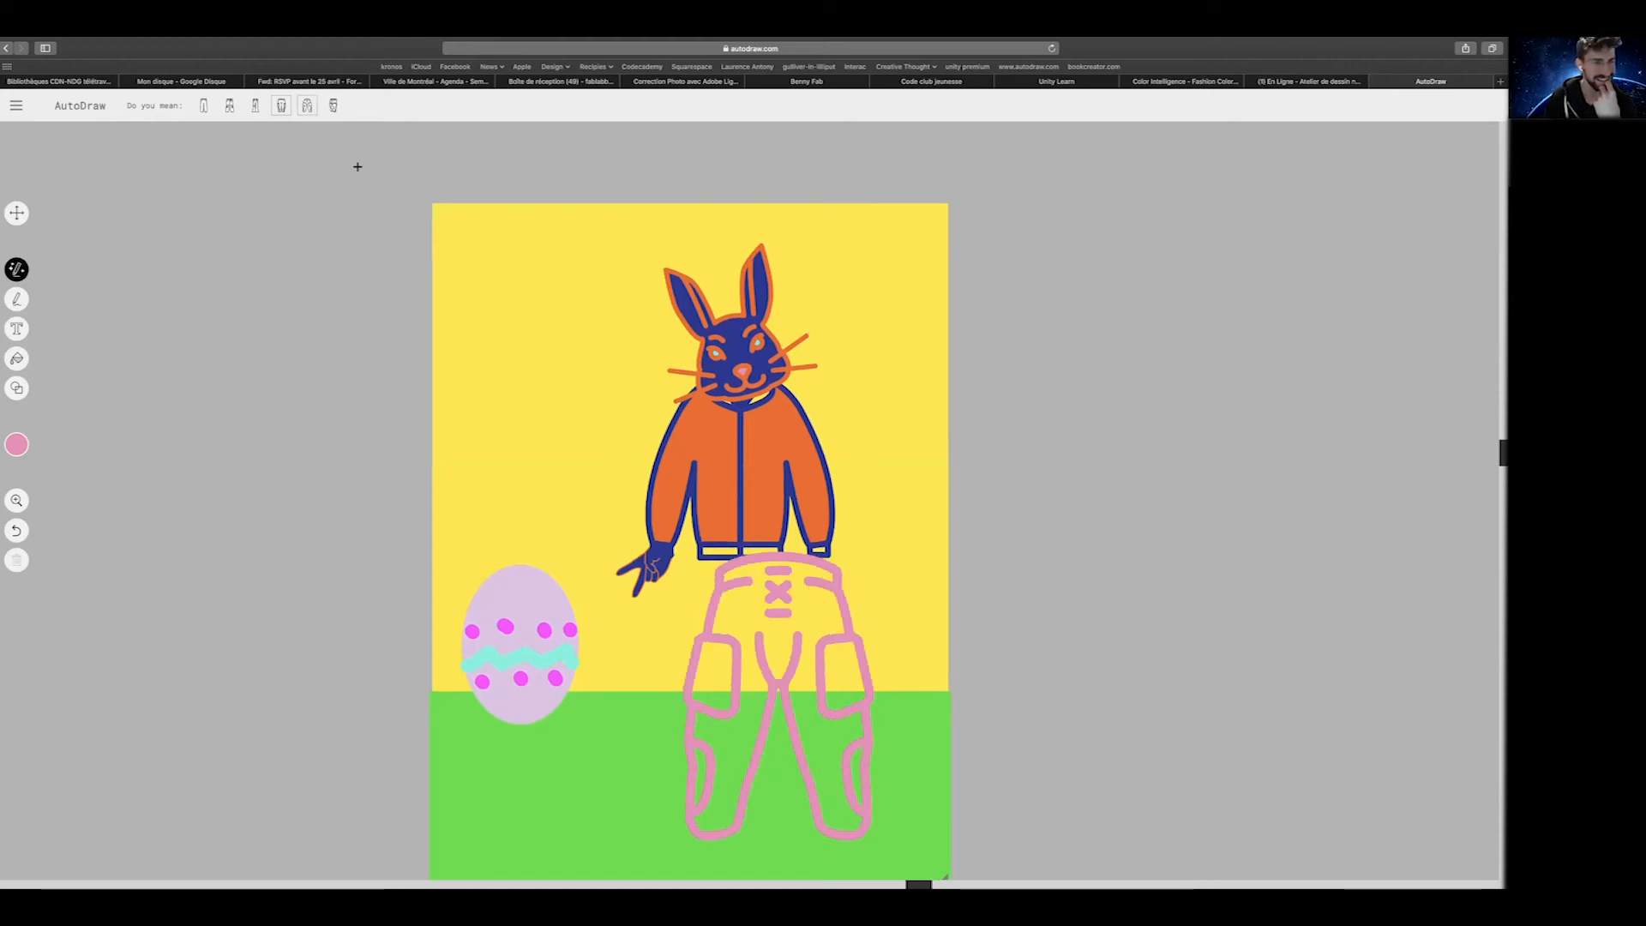
{"action": "left_click", "coordinate": [333, 108]}
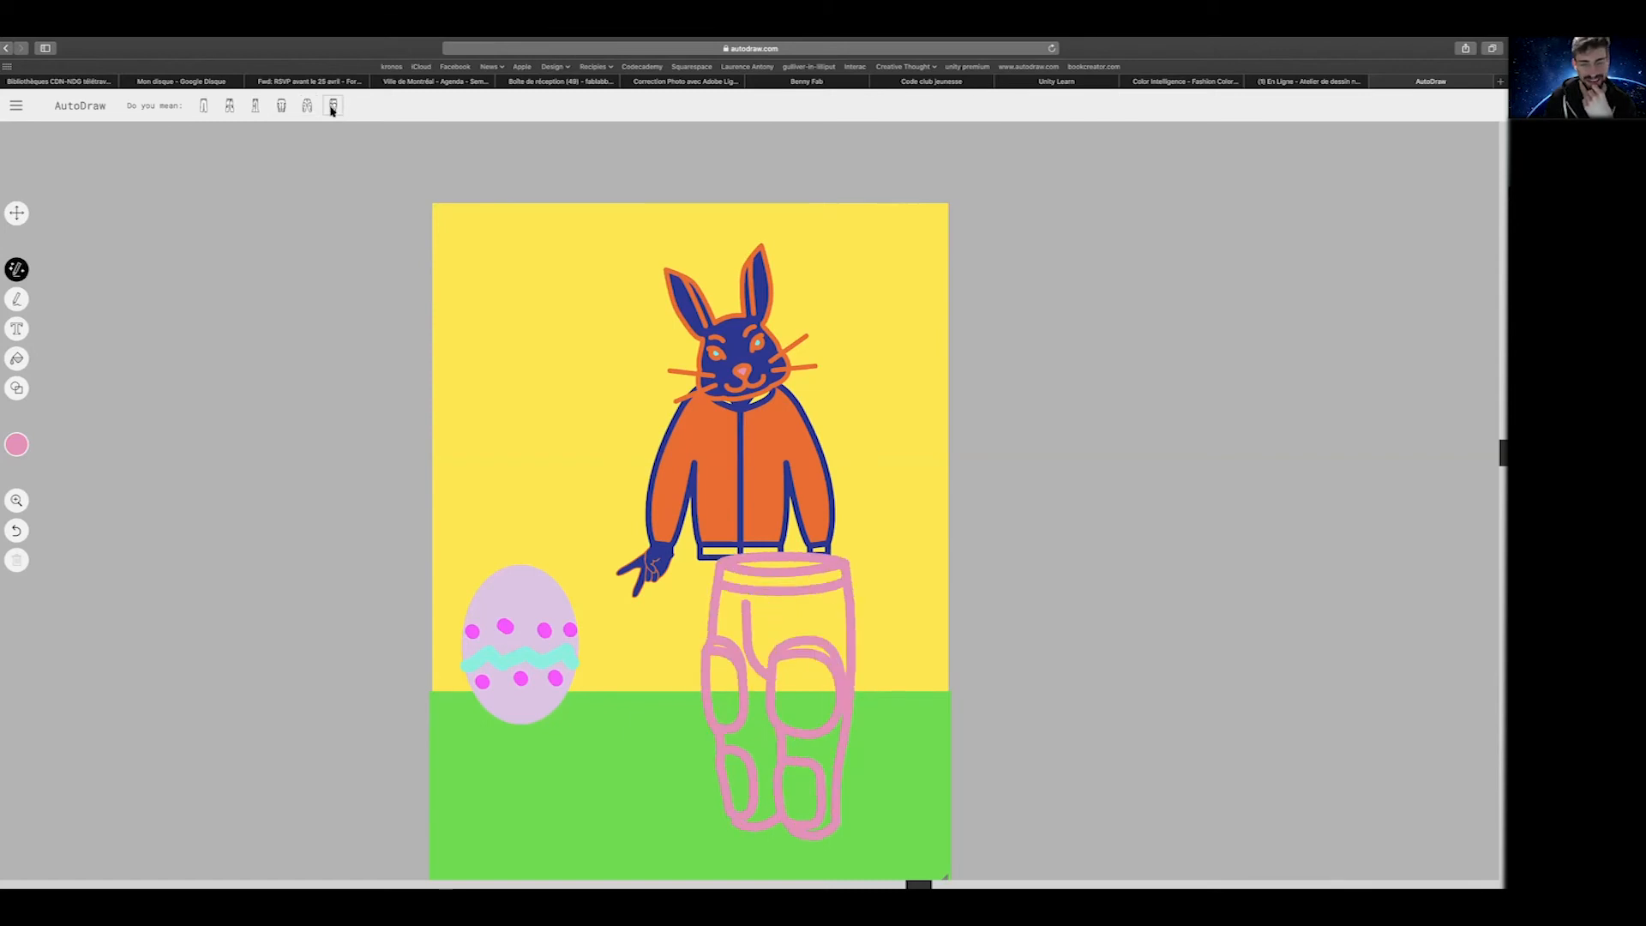
{"action": "left_click", "coordinate": [229, 106]}
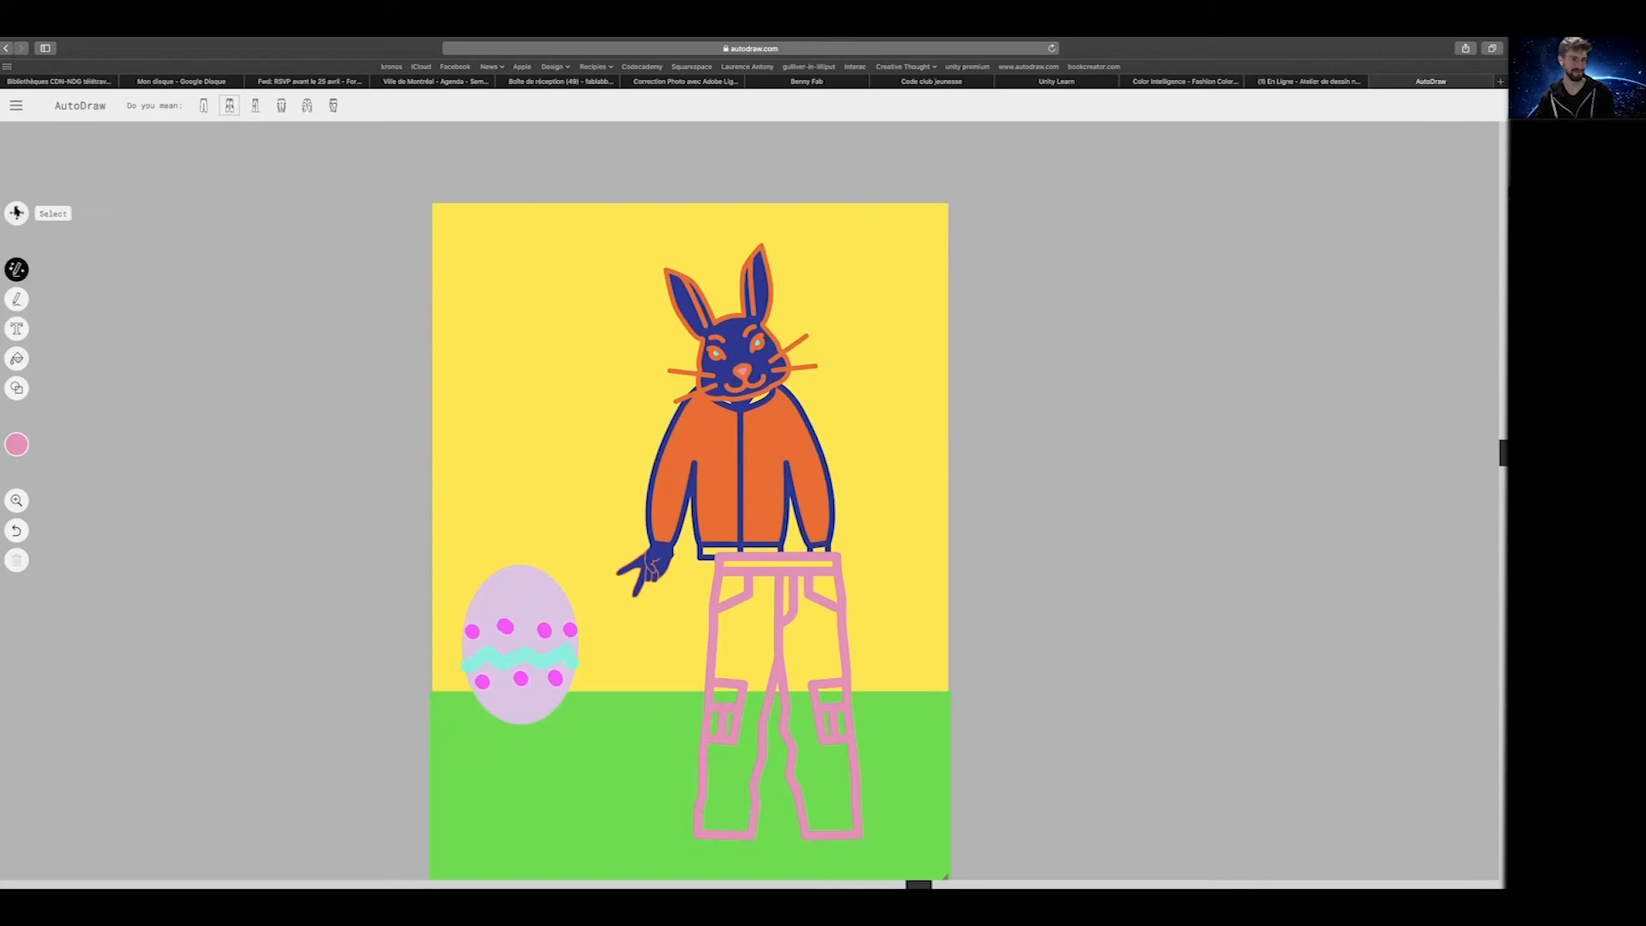
Recolour the outline of the cargo trousers from pink to the jacket's dark blue
{"action": "left_click", "coordinate": [16, 444]}
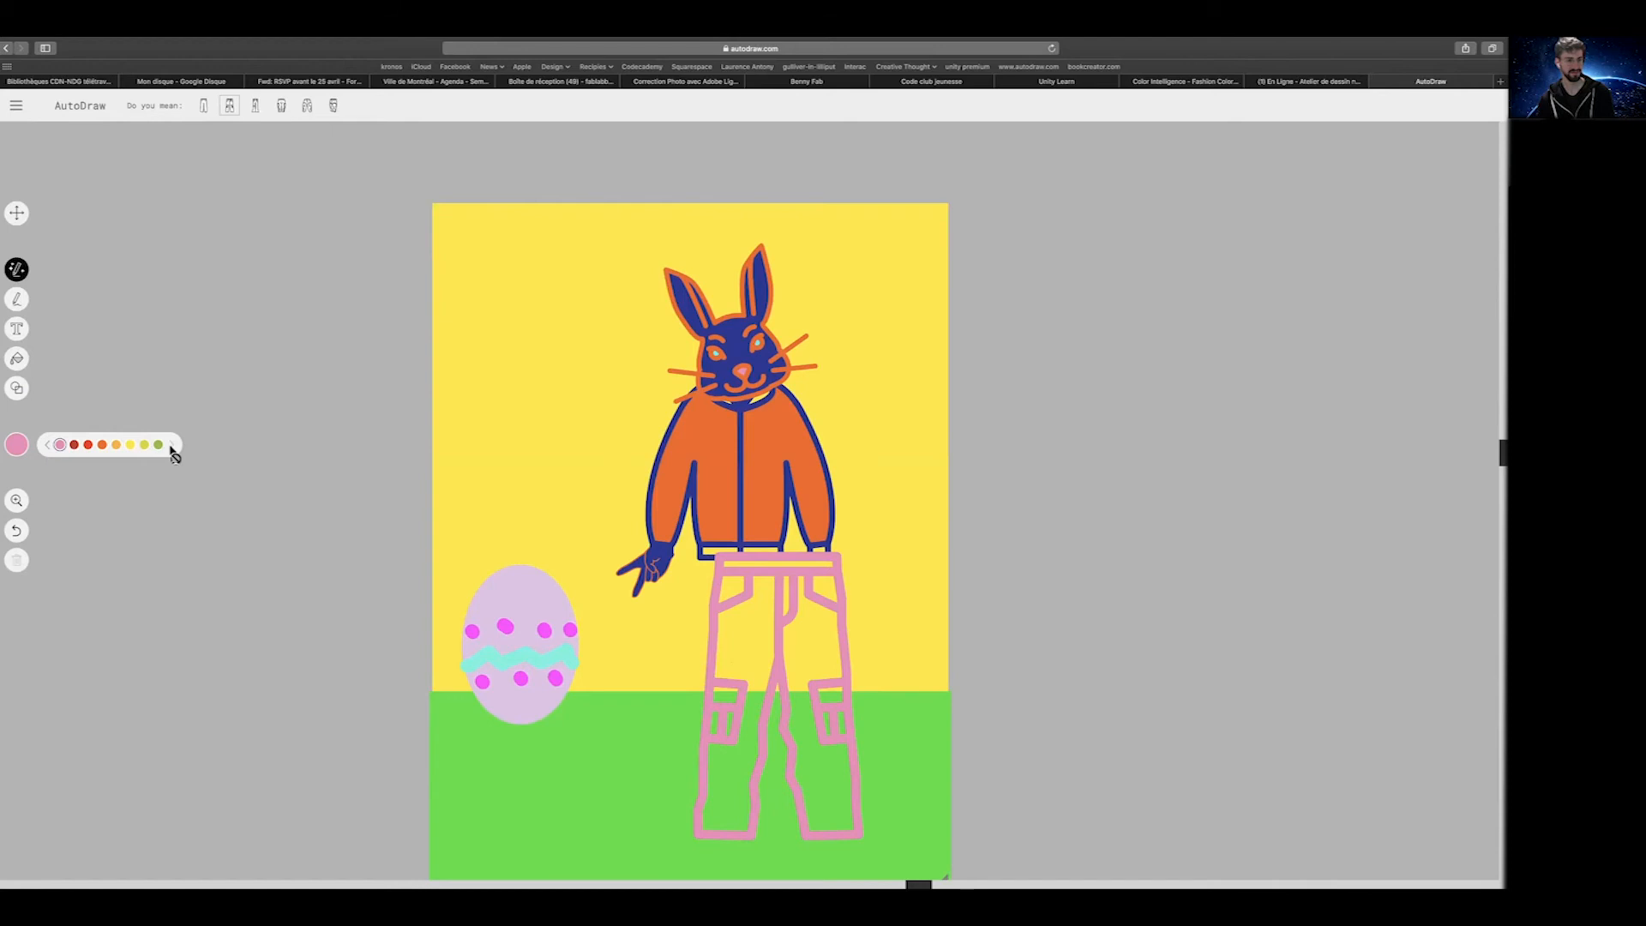
{"action": "left_click", "coordinate": [47, 445]}
{"action": "left_click", "coordinate": [73, 445]}
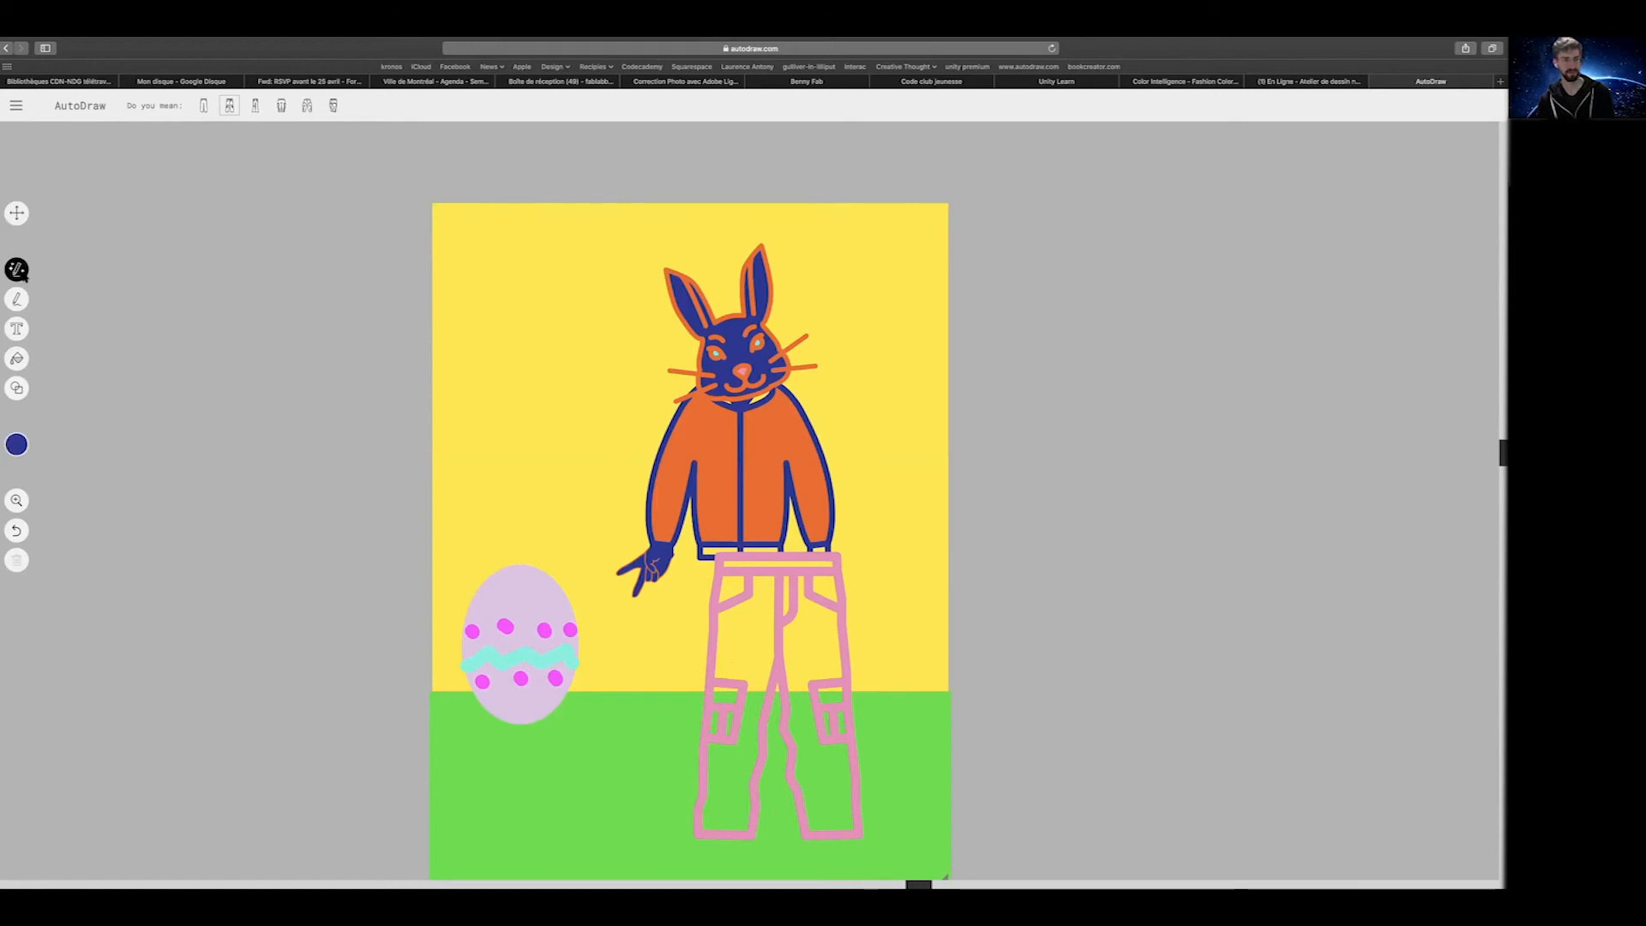
{"action": "left_click", "coordinate": [16, 358]}
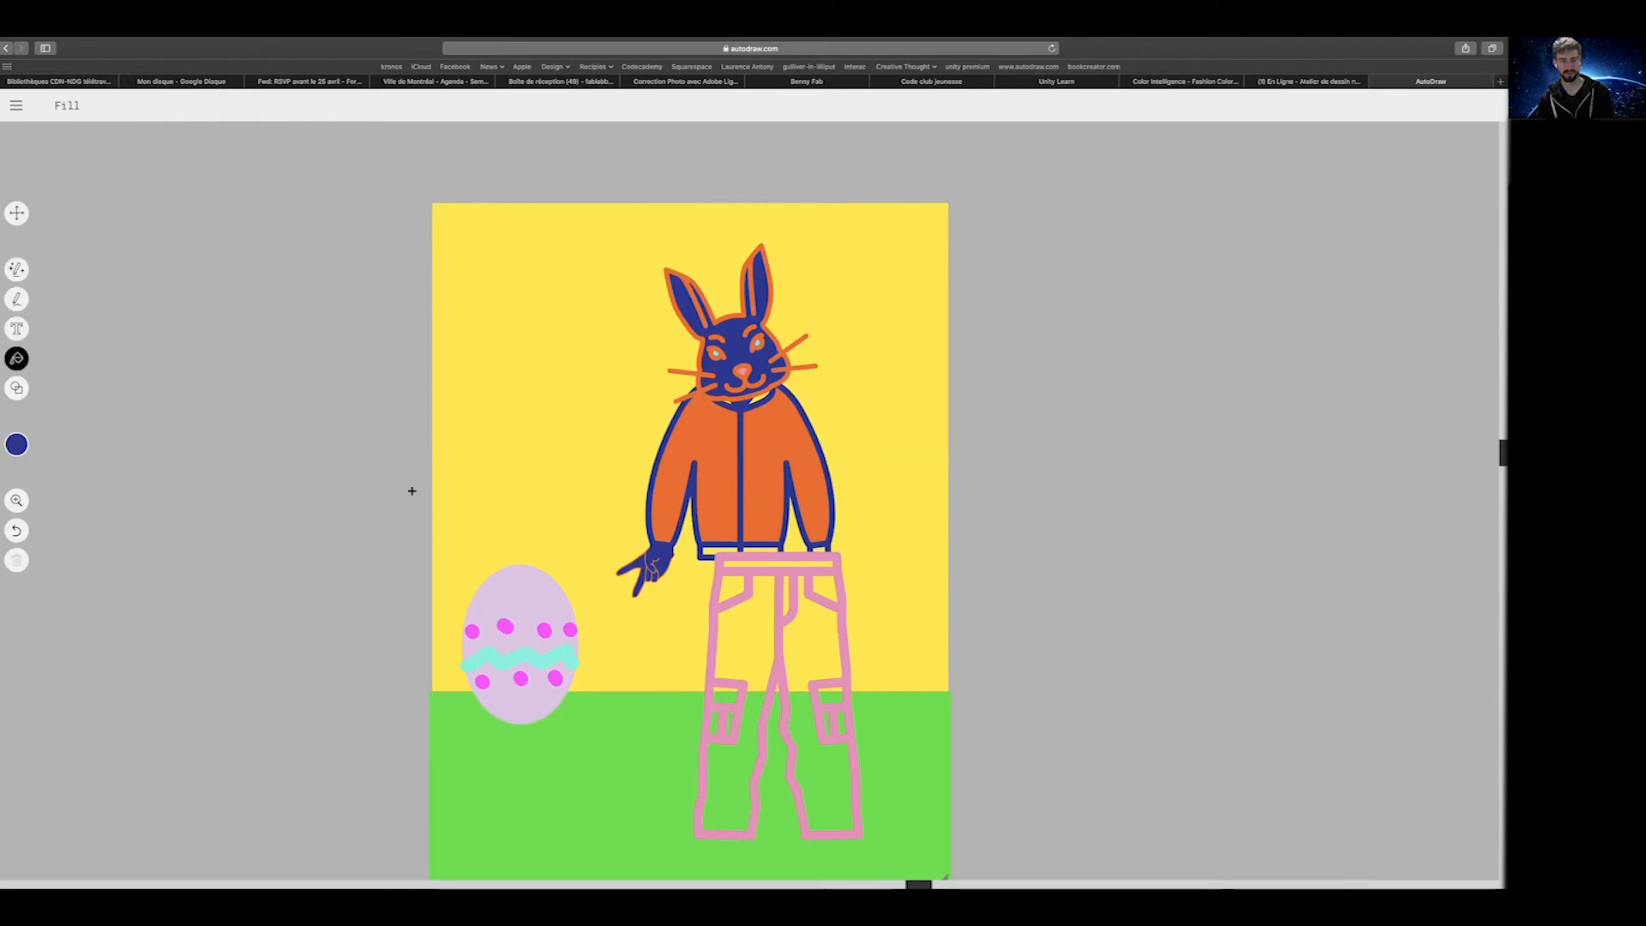
{"action": "left_click", "coordinate": [713, 593]}
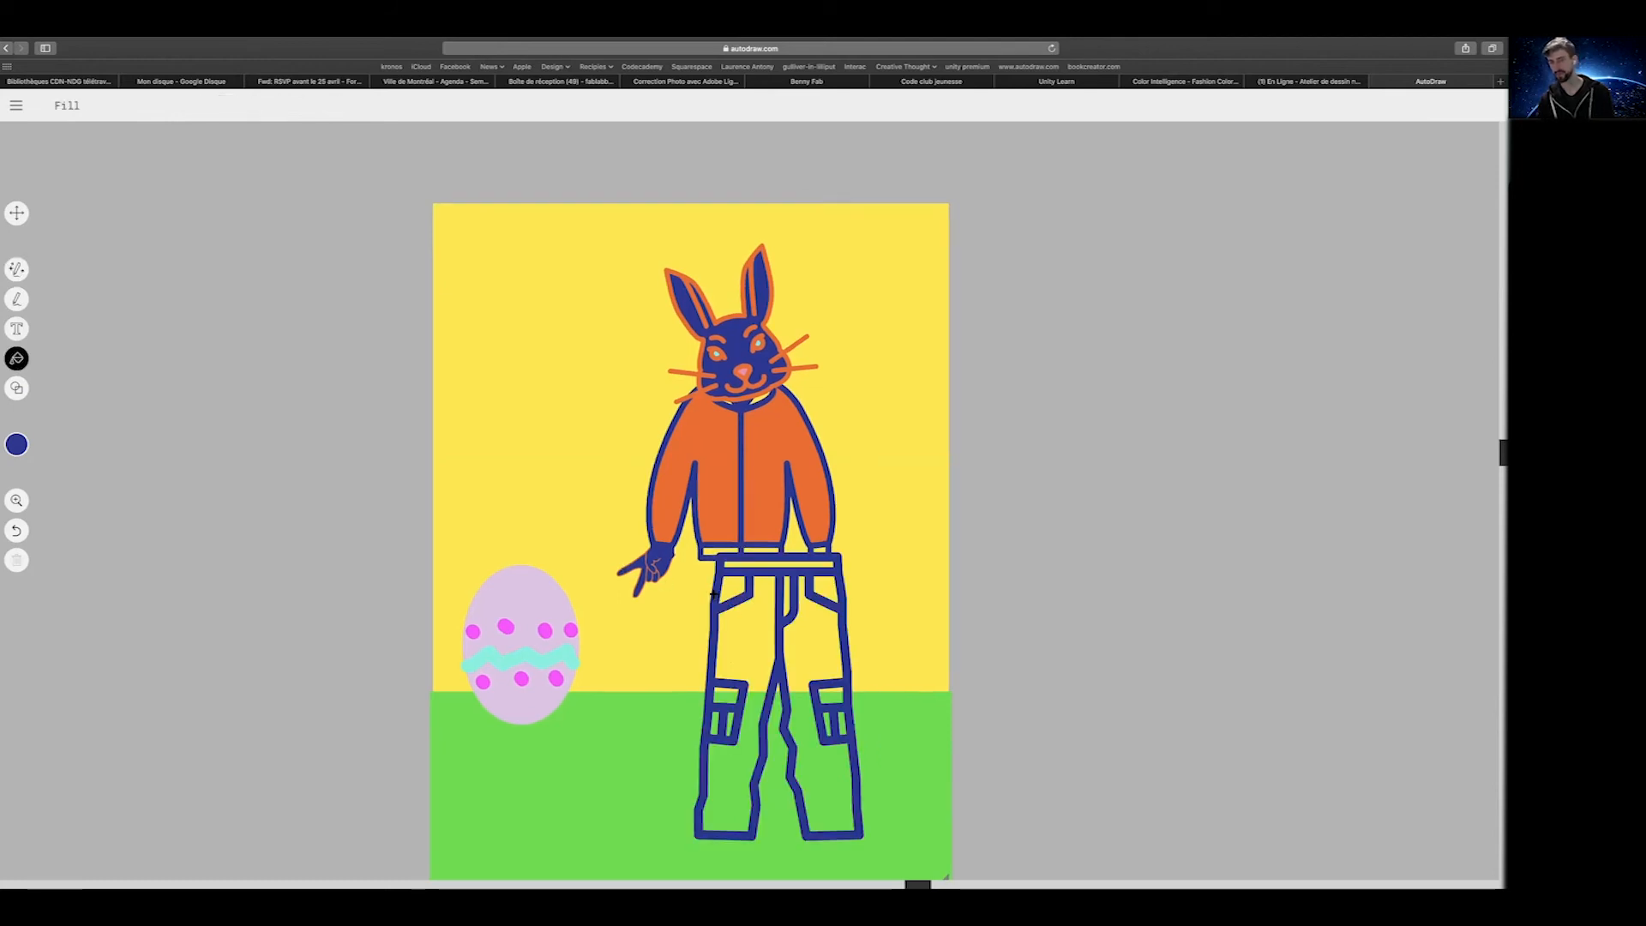
Shrink the trousers to the jacket's width and place their waistband over the jacket's bottom hem
{"action": "left_click", "coordinate": [17, 213]}
{"action": "left_click", "coordinate": [774, 563]}
{"action": "left_click_drag", "start_coordinate": [854, 562], "coordinate": [779, 572]}
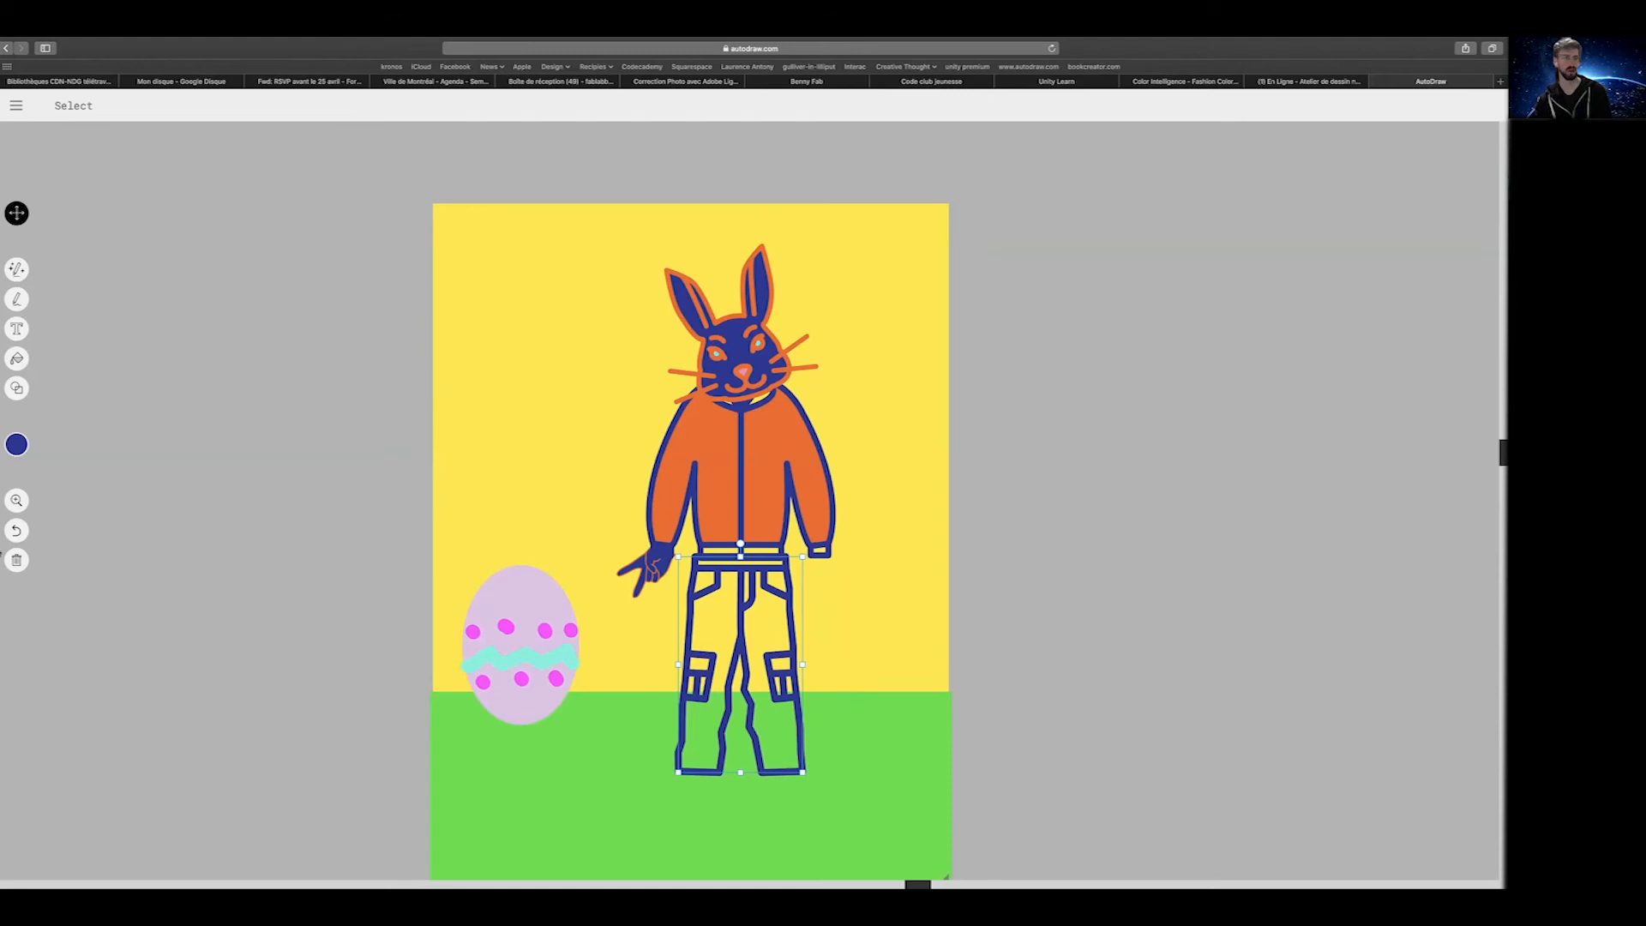
{"action": "left_click", "coordinate": [17, 270]}
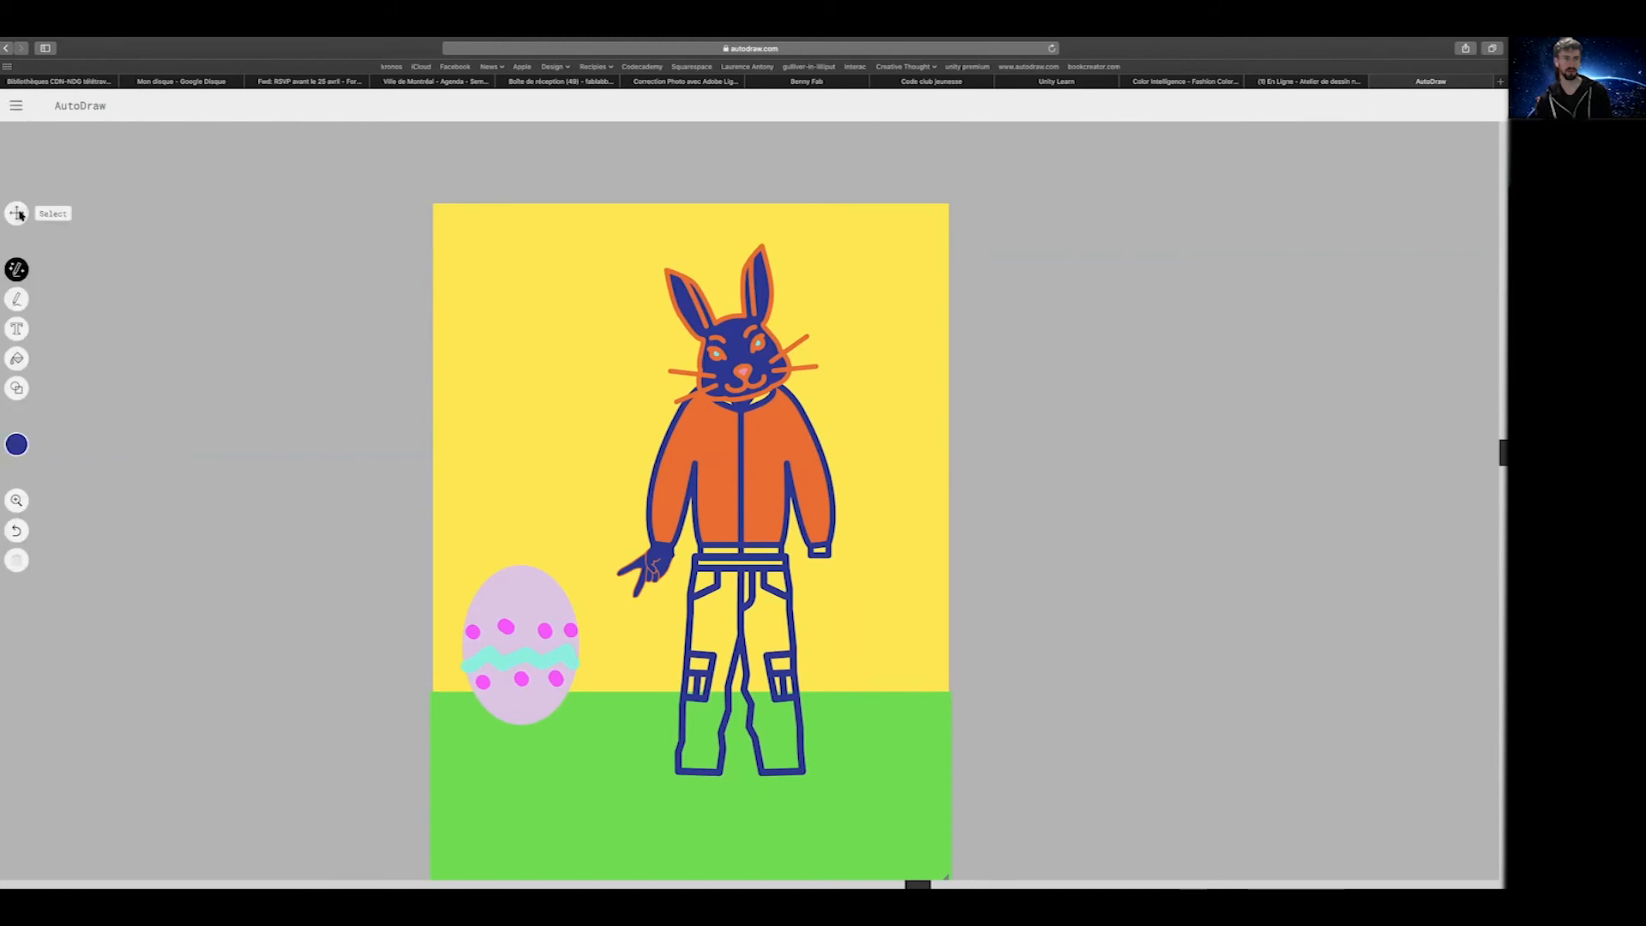
{"action": "left_click", "coordinate": [16, 213]}
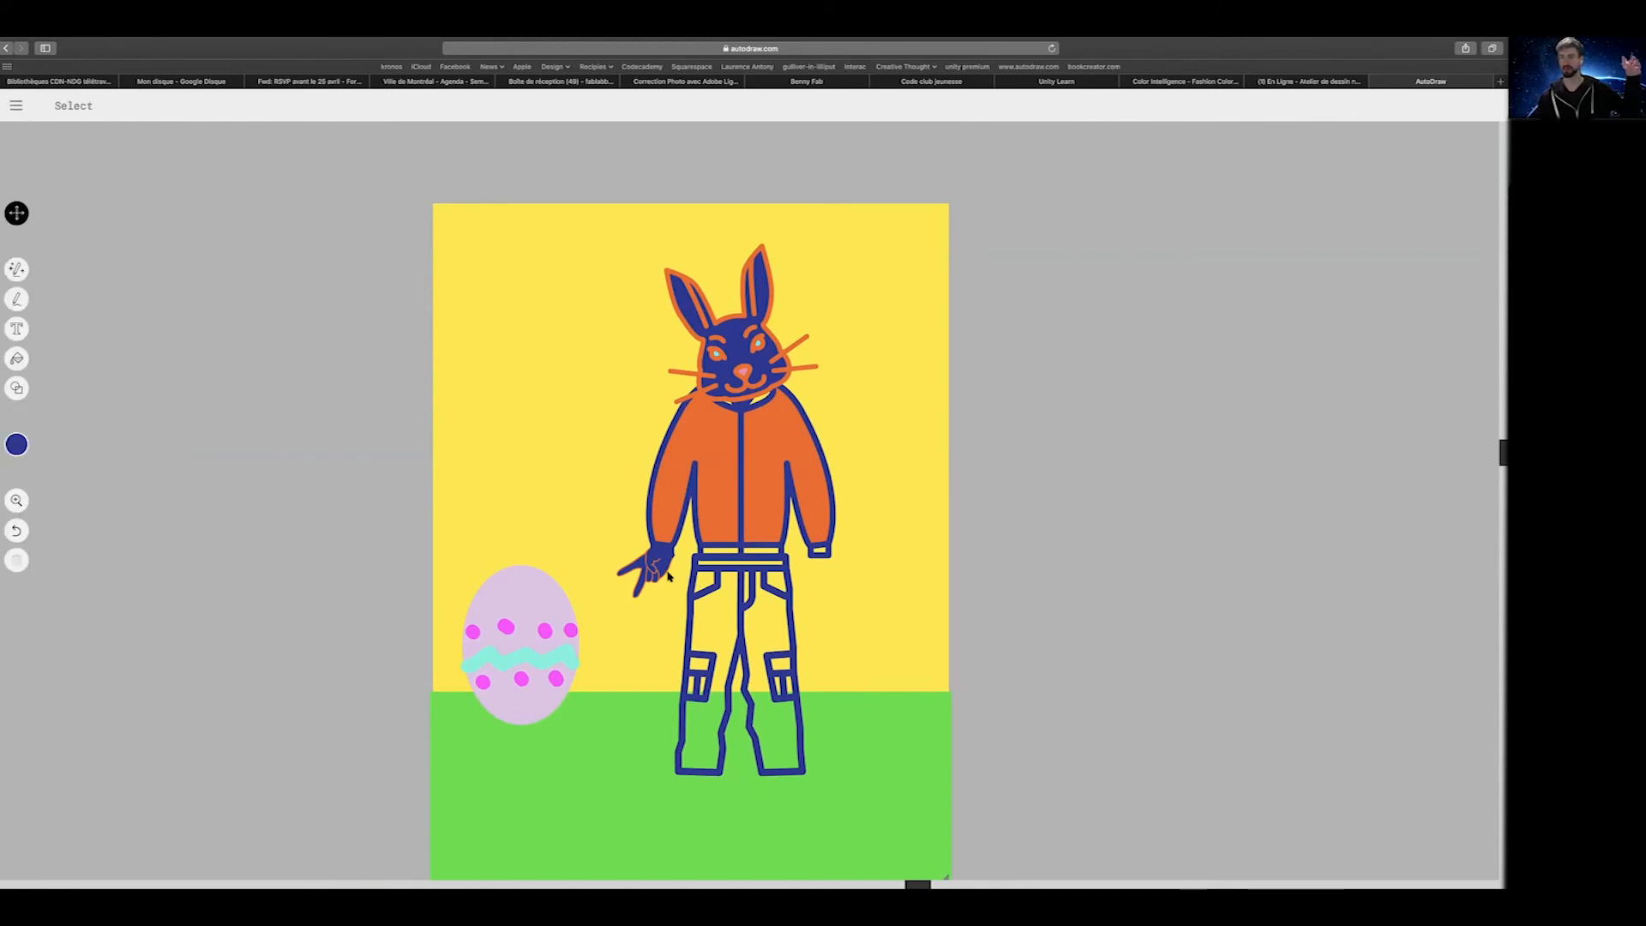
{"action": "left_click_drag", "start_coordinate": [687, 561], "coordinate": [695, 557]}
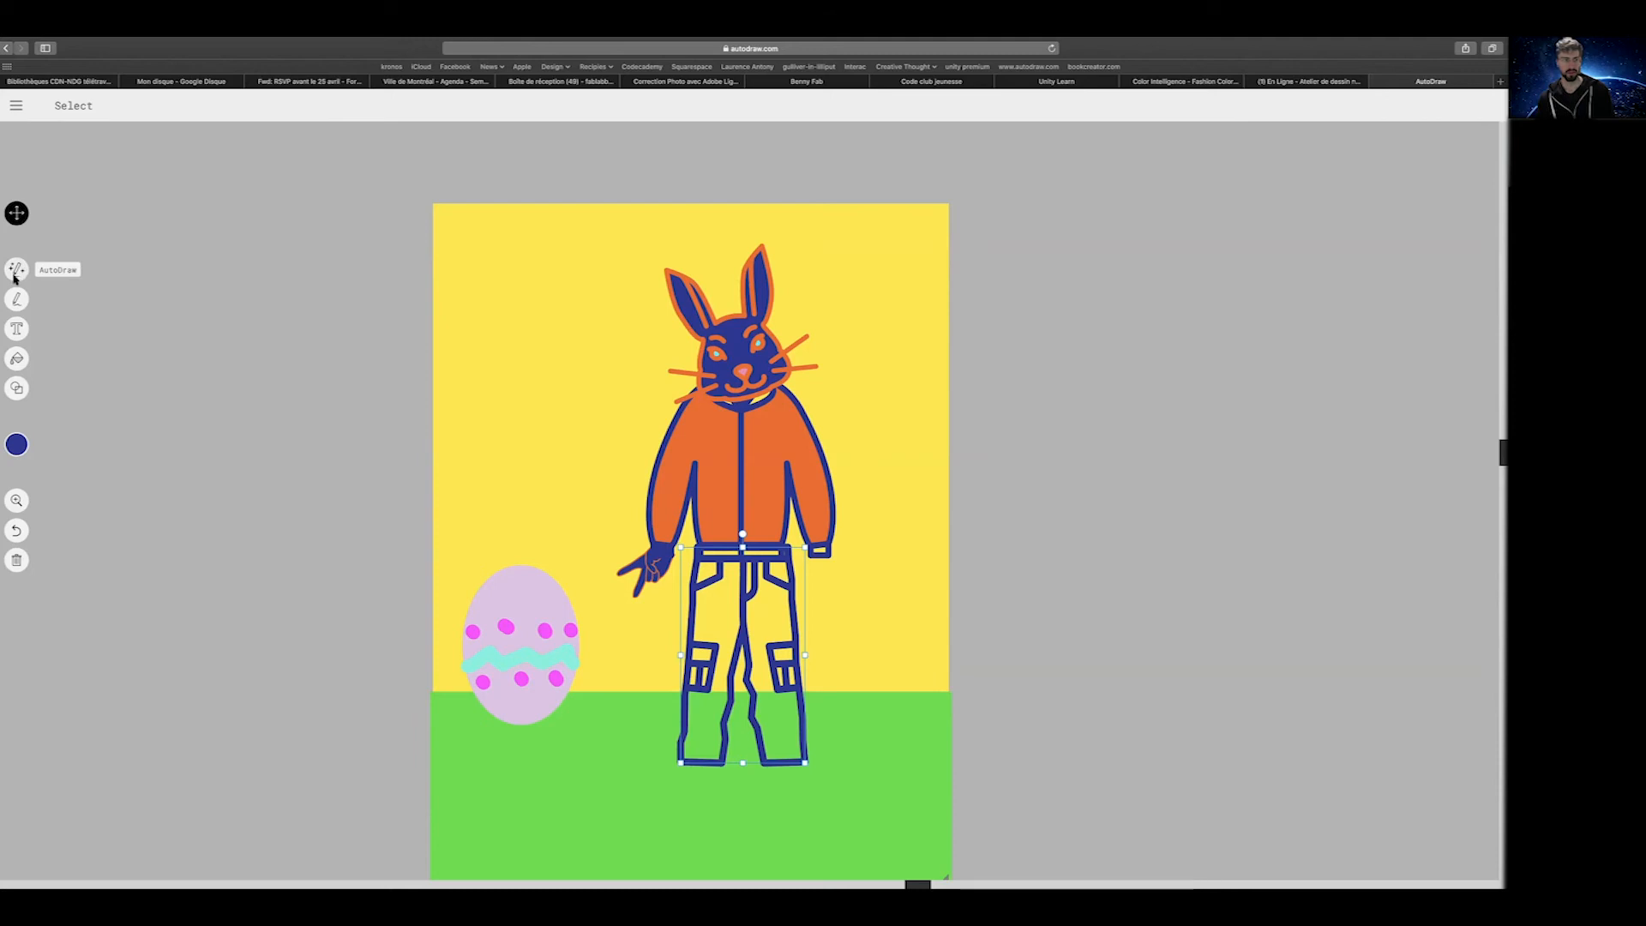
Fill the trousers with light grey and nudge them slightly to the left beneath the jacket
{"action": "left_click", "coordinate": [17, 444]}
{"action": "left_click", "coordinate": [173, 445]}
{"action": "left_click", "coordinate": [46, 446]}
{"action": "left_click", "coordinate": [46, 447]}
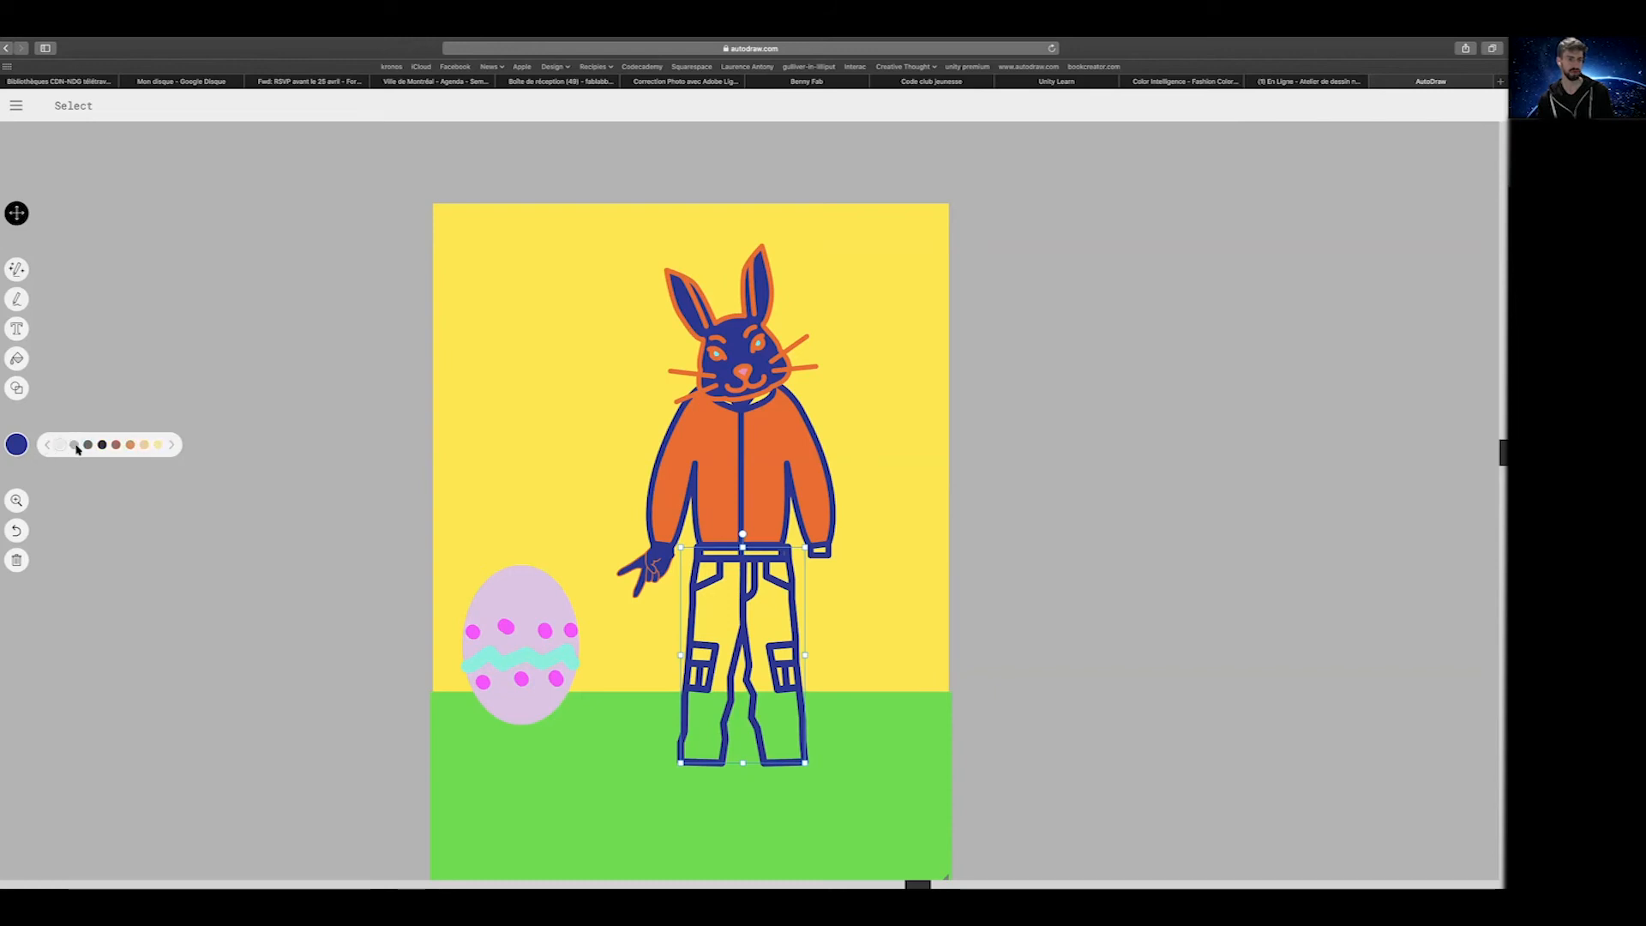
{"action": "left_click", "coordinate": [76, 445]}
{"action": "key", "text": "super+z"}
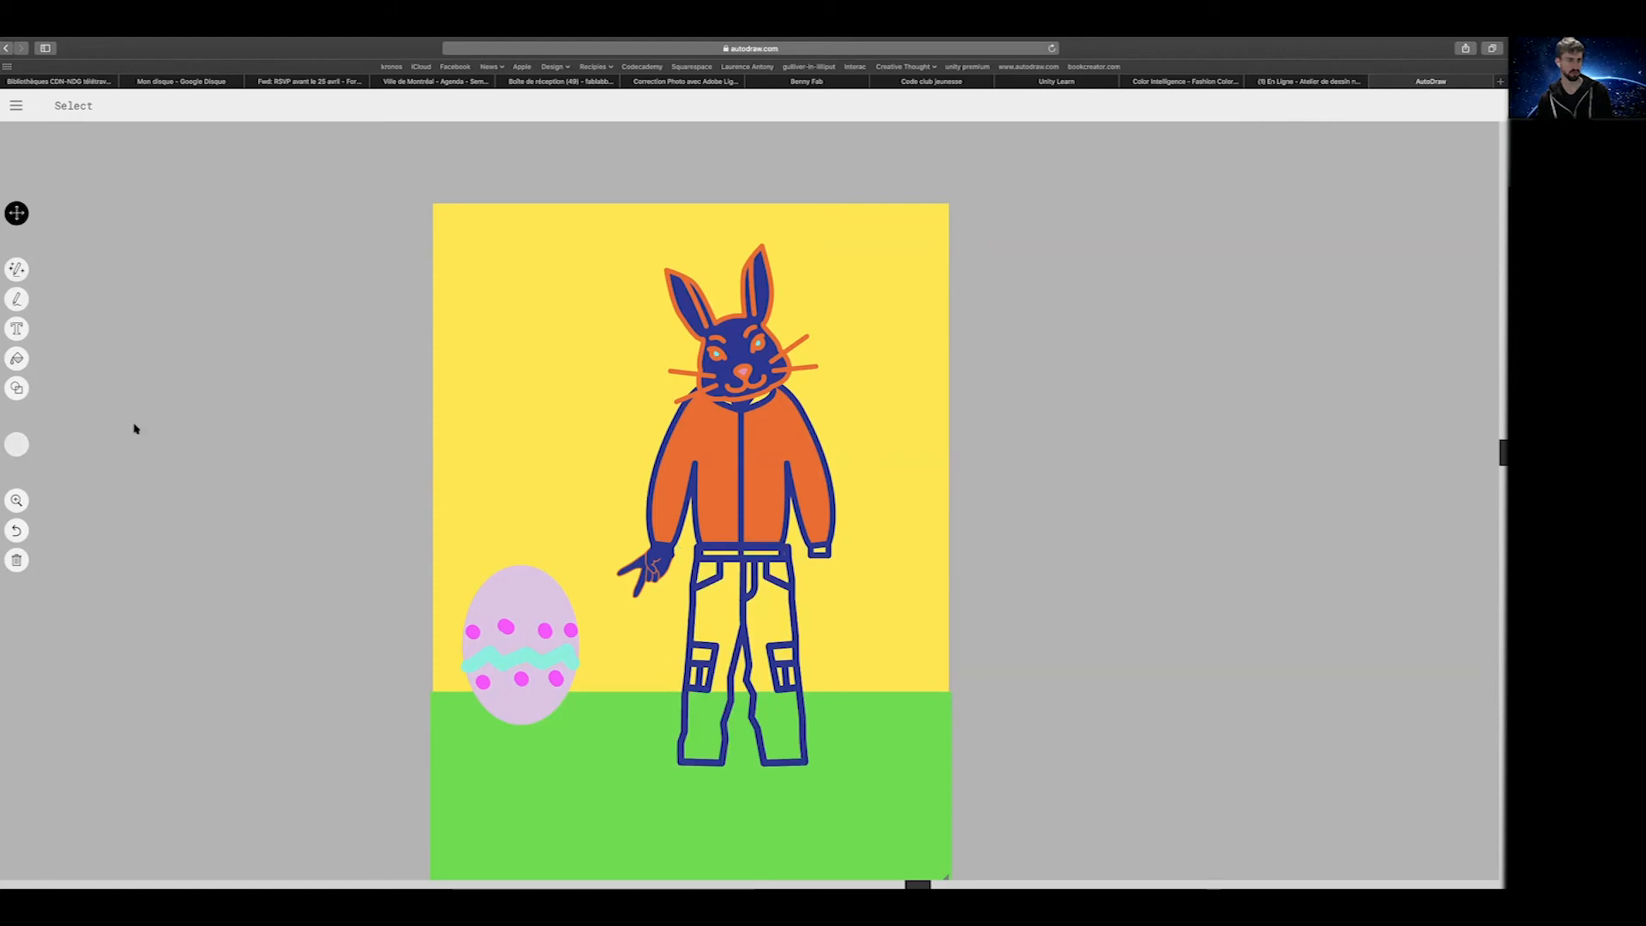
{"action": "left_click", "coordinate": [18, 360]}
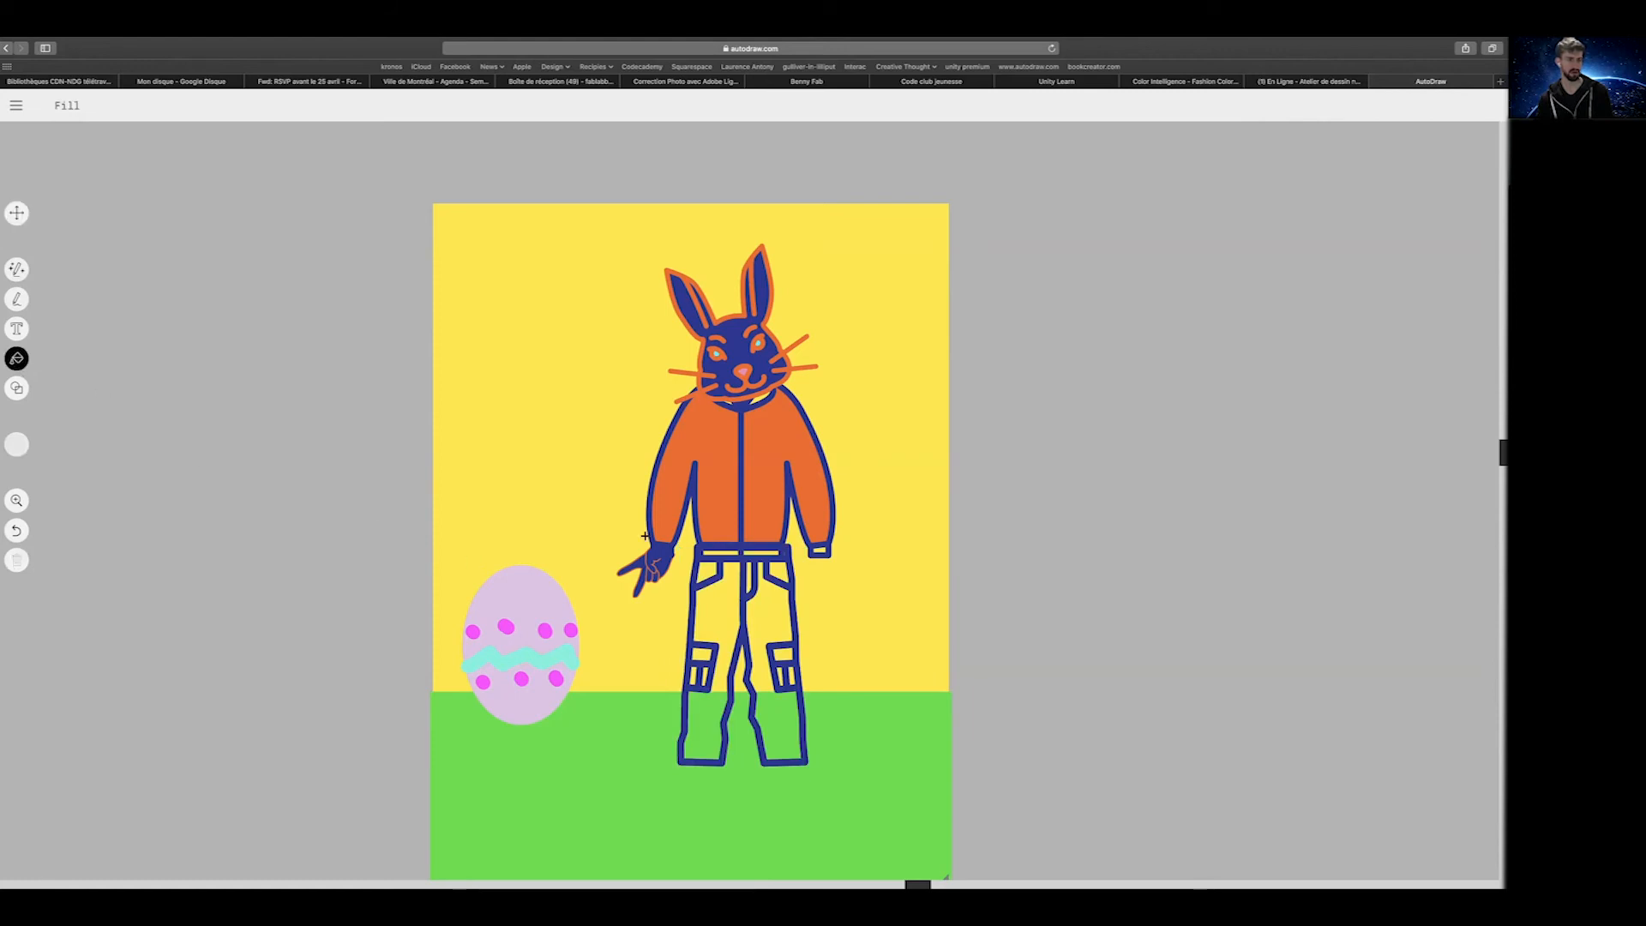
{"action": "left_click", "coordinate": [733, 594]}
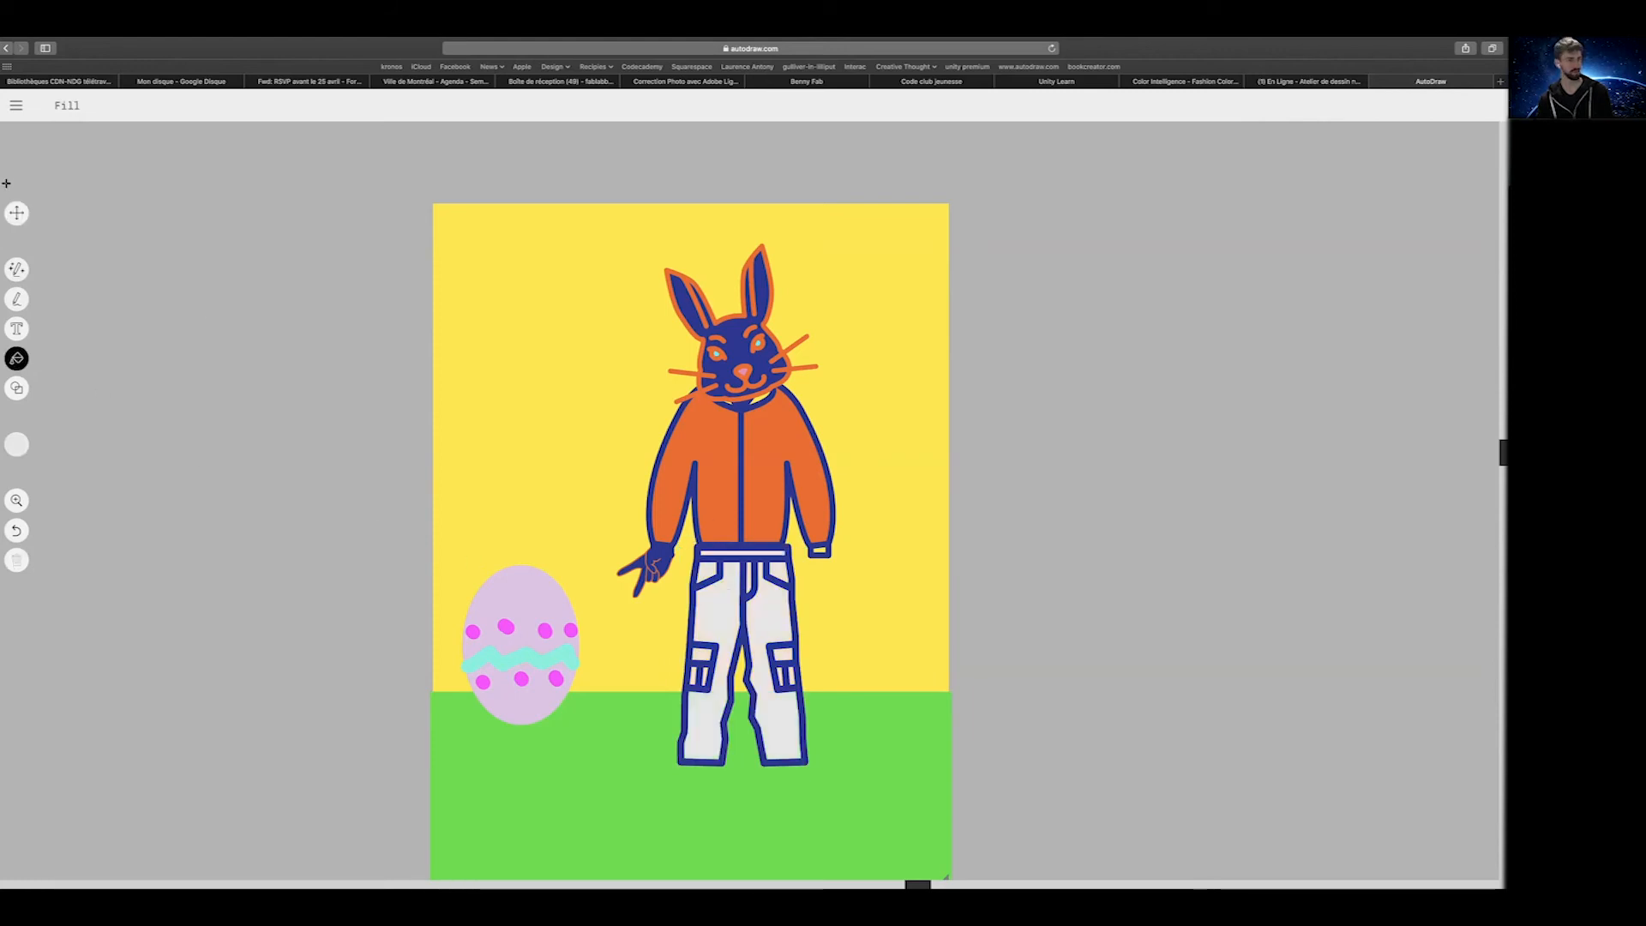
{"action": "left_click", "coordinate": [16, 213]}
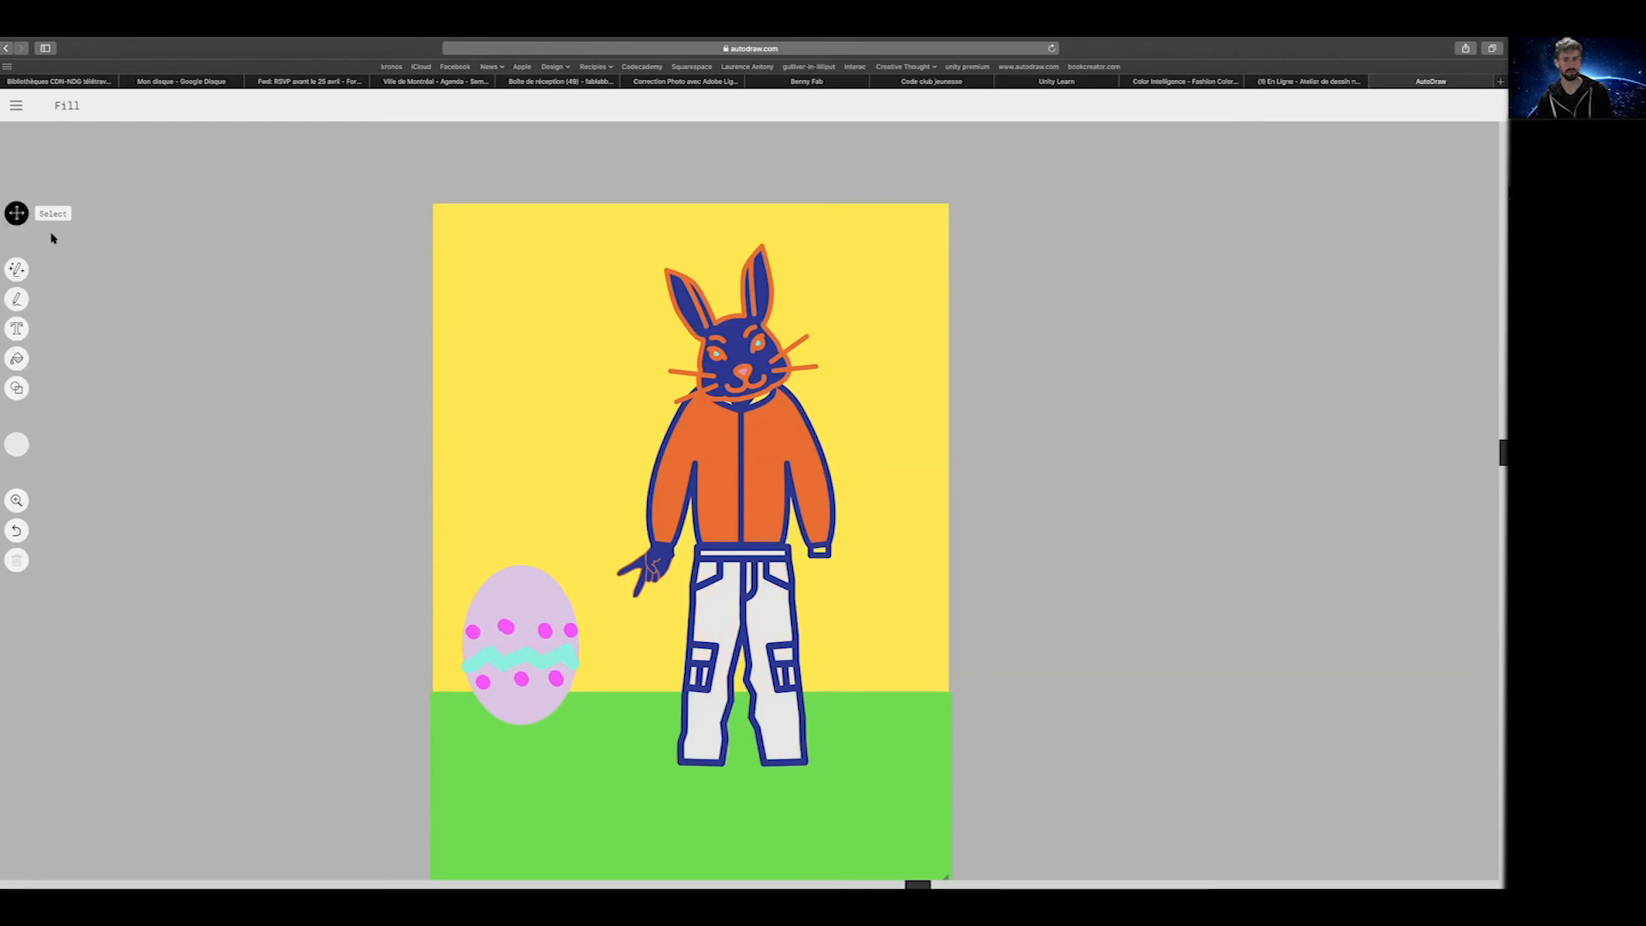
{"action": "left_click", "coordinate": [792, 567]}
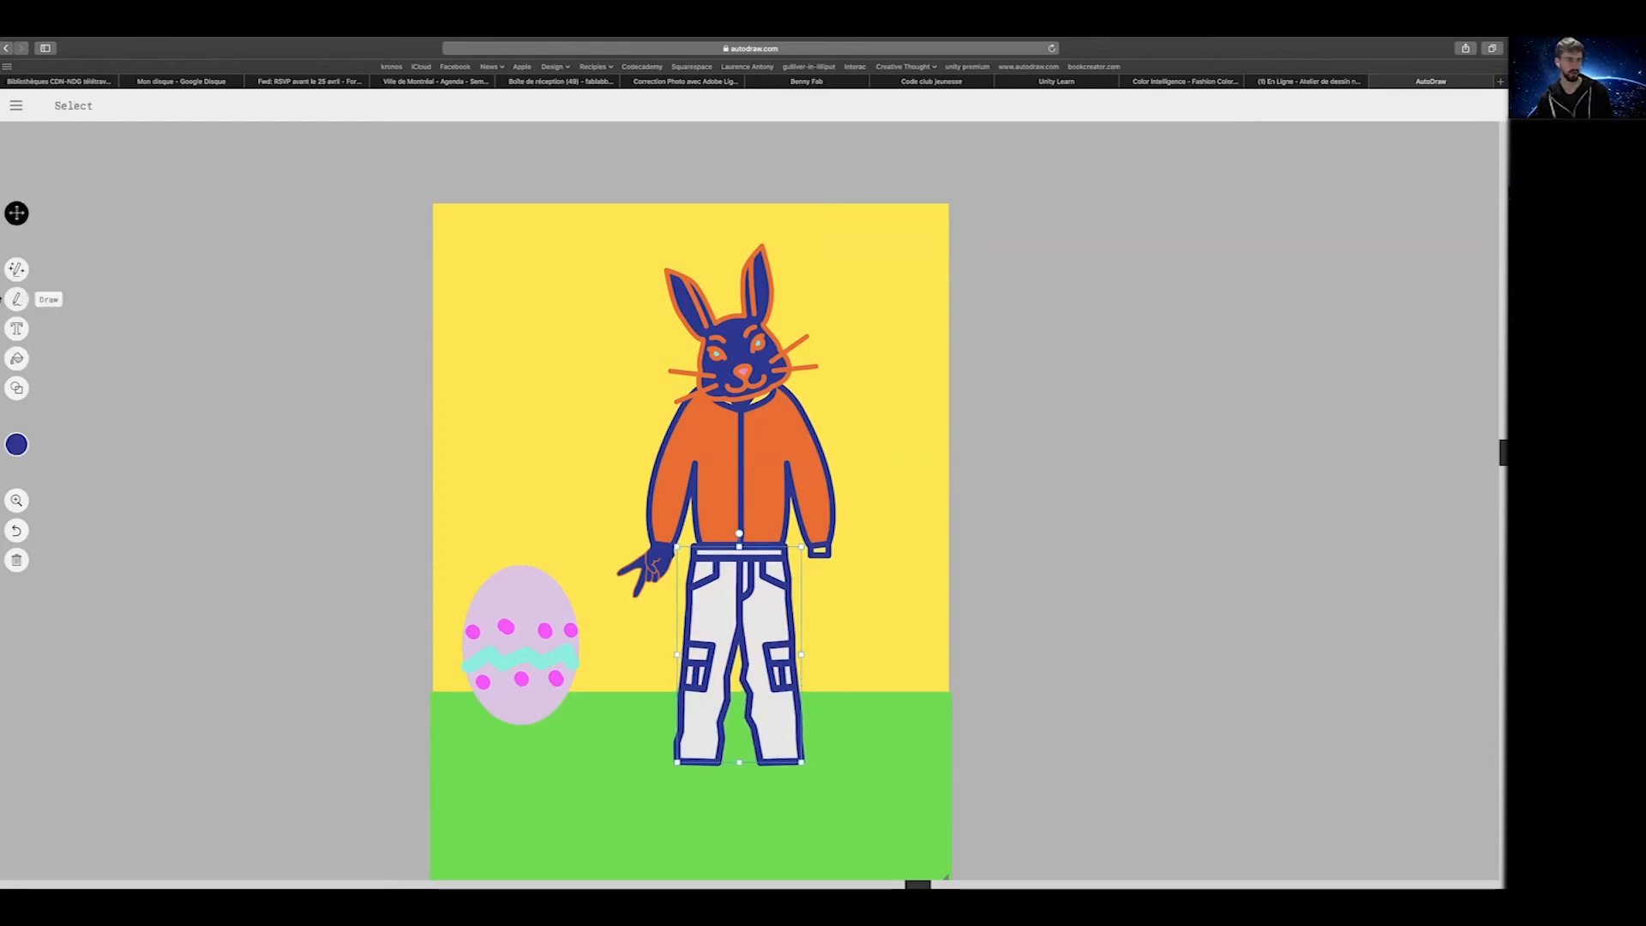
Sketch a shoe in the empty yellow area above the egg and replace it with AutoDraw's suggested high-top sneaker
{"action": "left_click", "coordinate": [16, 268]}
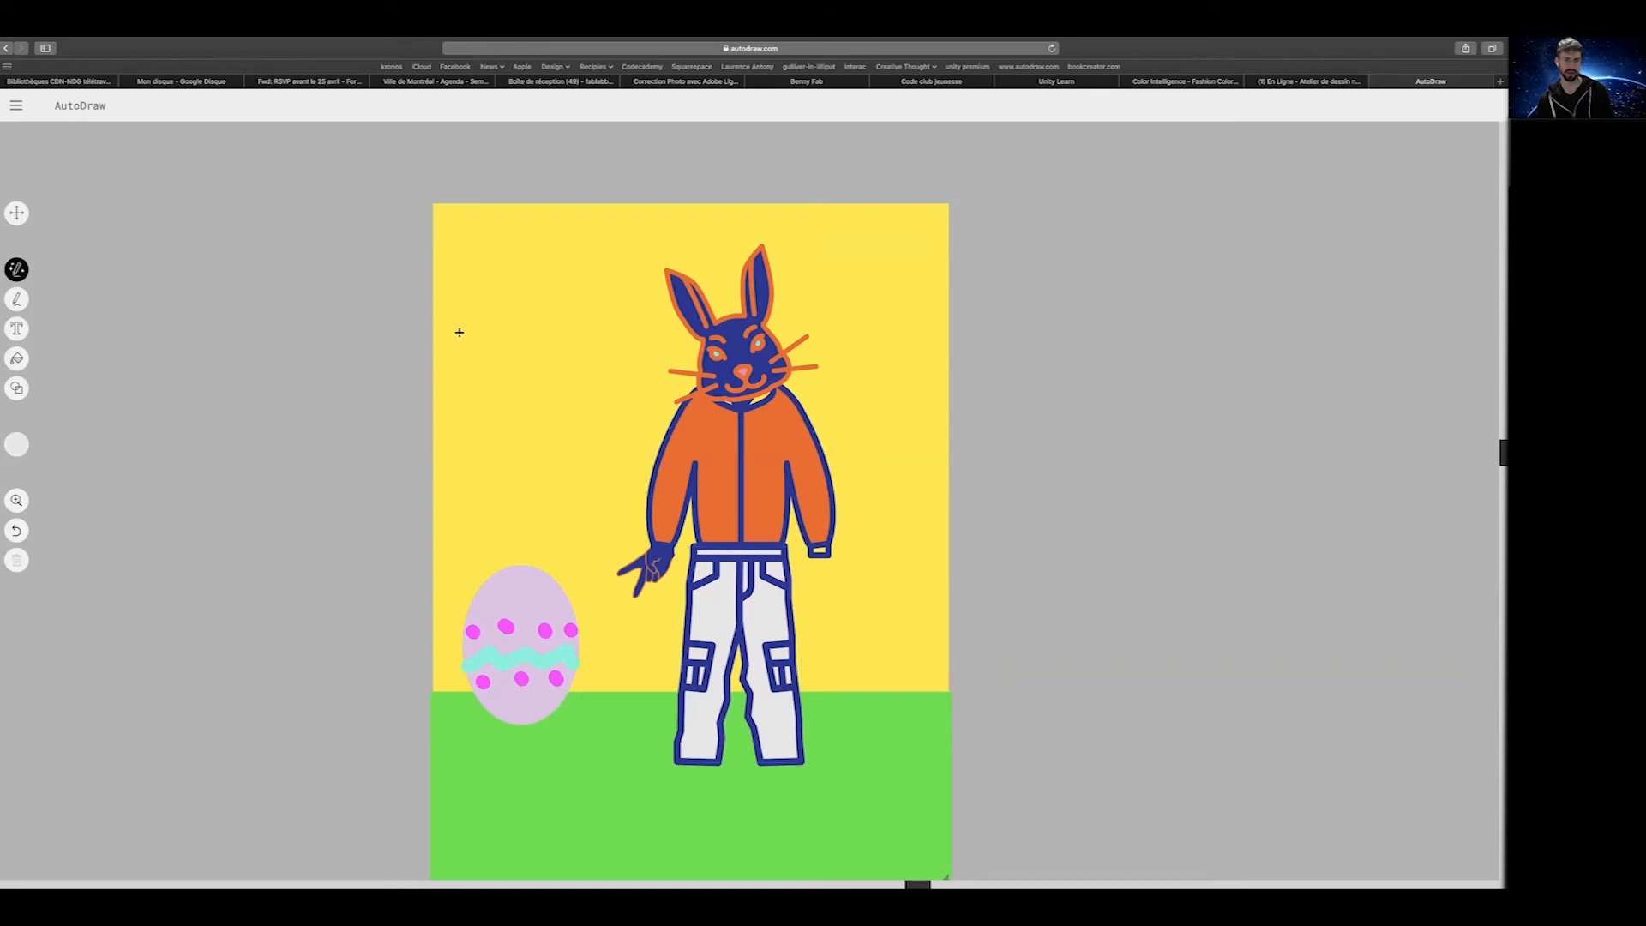
{"action": "left_click_drag", "start_coordinate": [460, 335], "coordinate": [458, 353]}
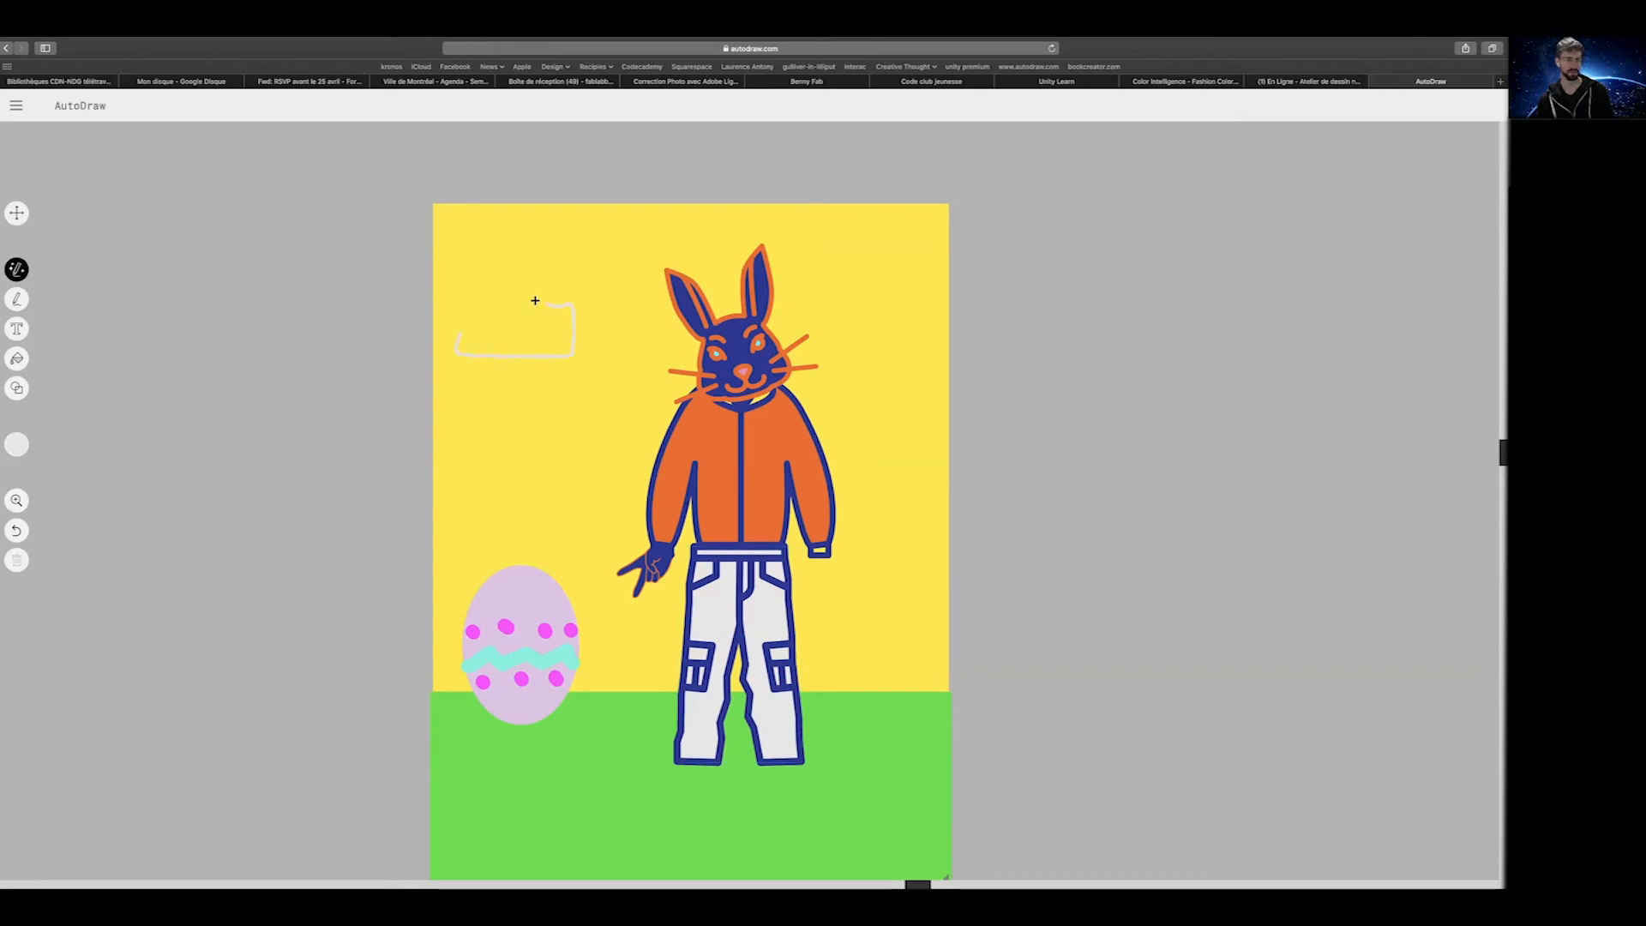
{"action": "left_click_drag", "start_coordinate": [491, 322], "coordinate": [459, 335]}
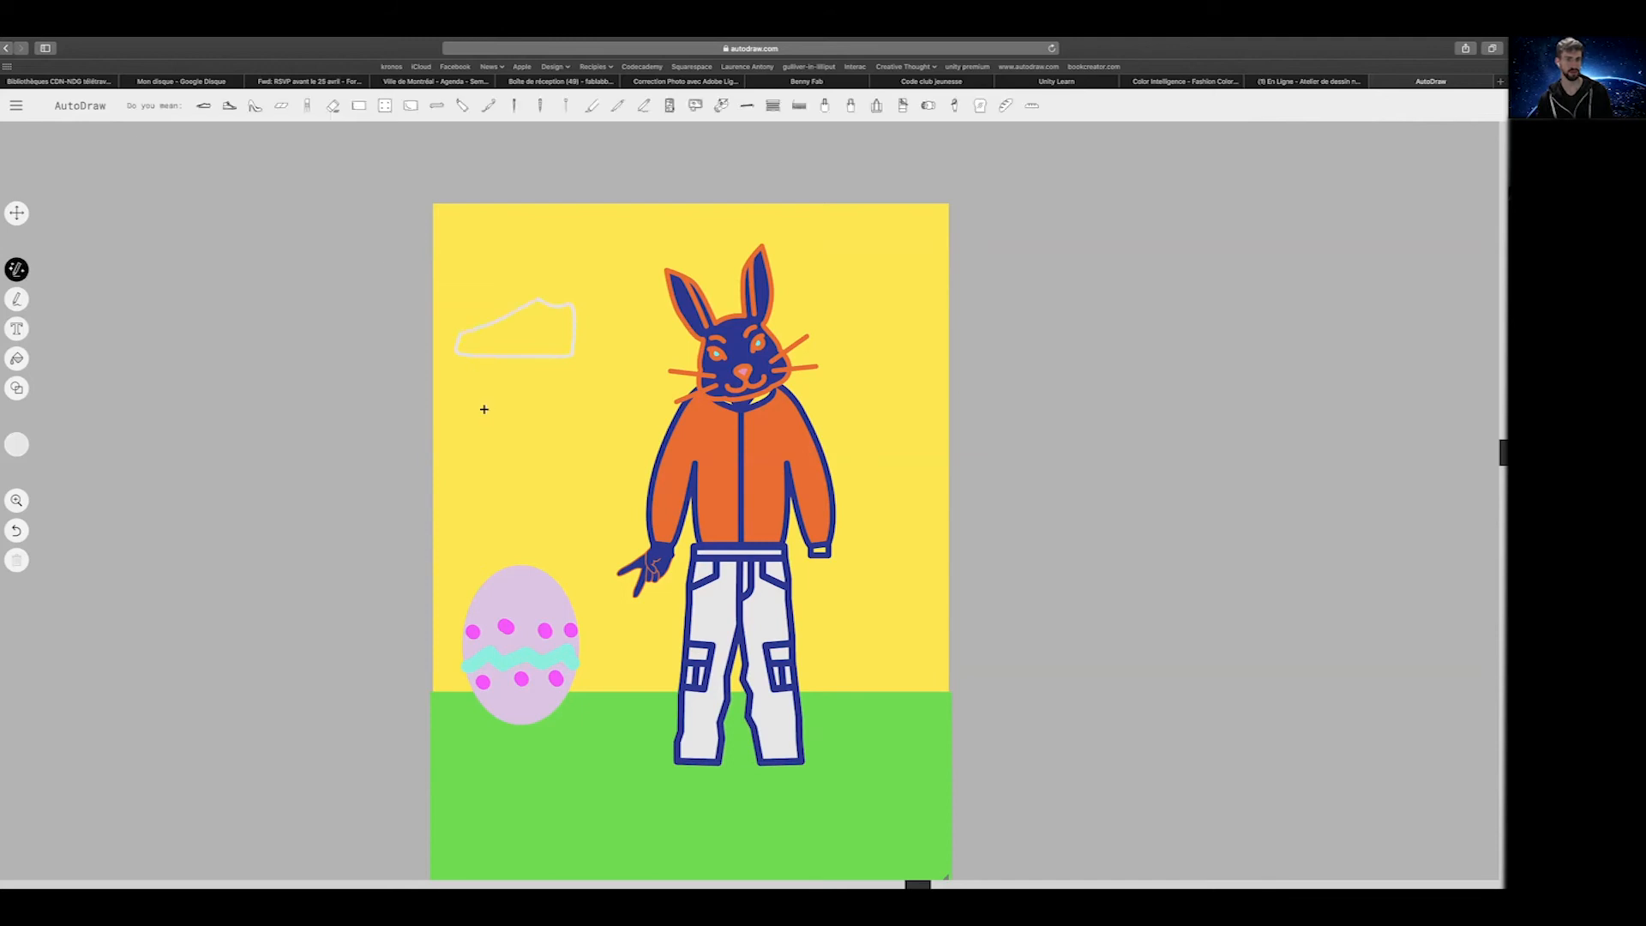
{"action": "left_click", "coordinate": [226, 107]}
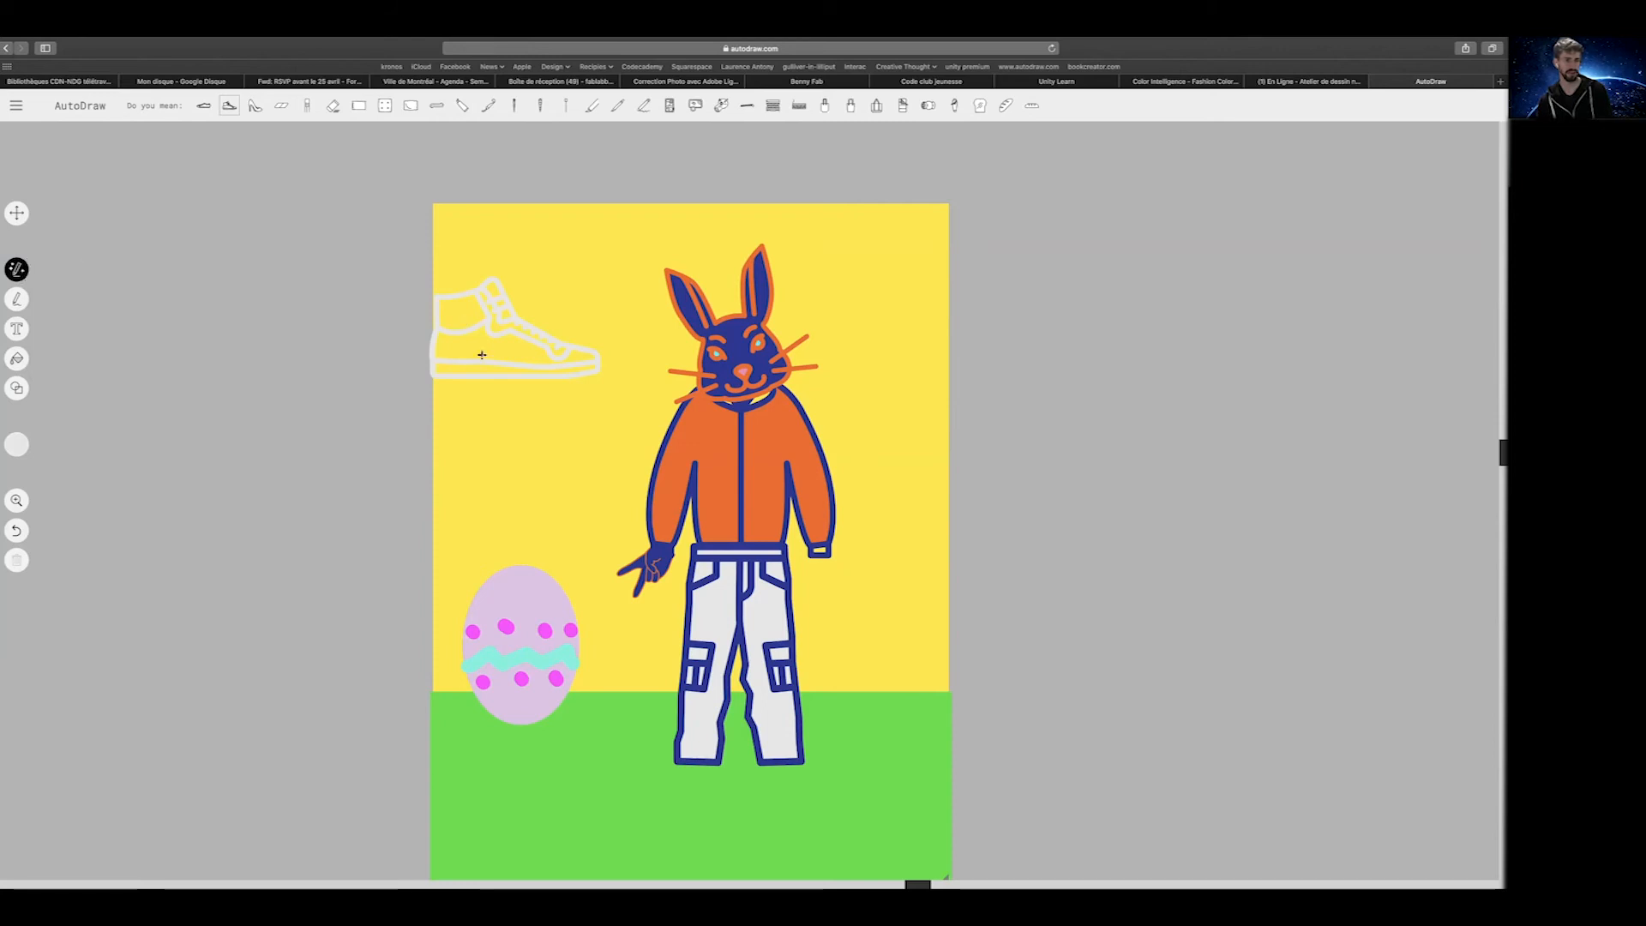
Recolour the high-top sneaker's outline red
{"action": "left_click", "coordinate": [18, 302]}
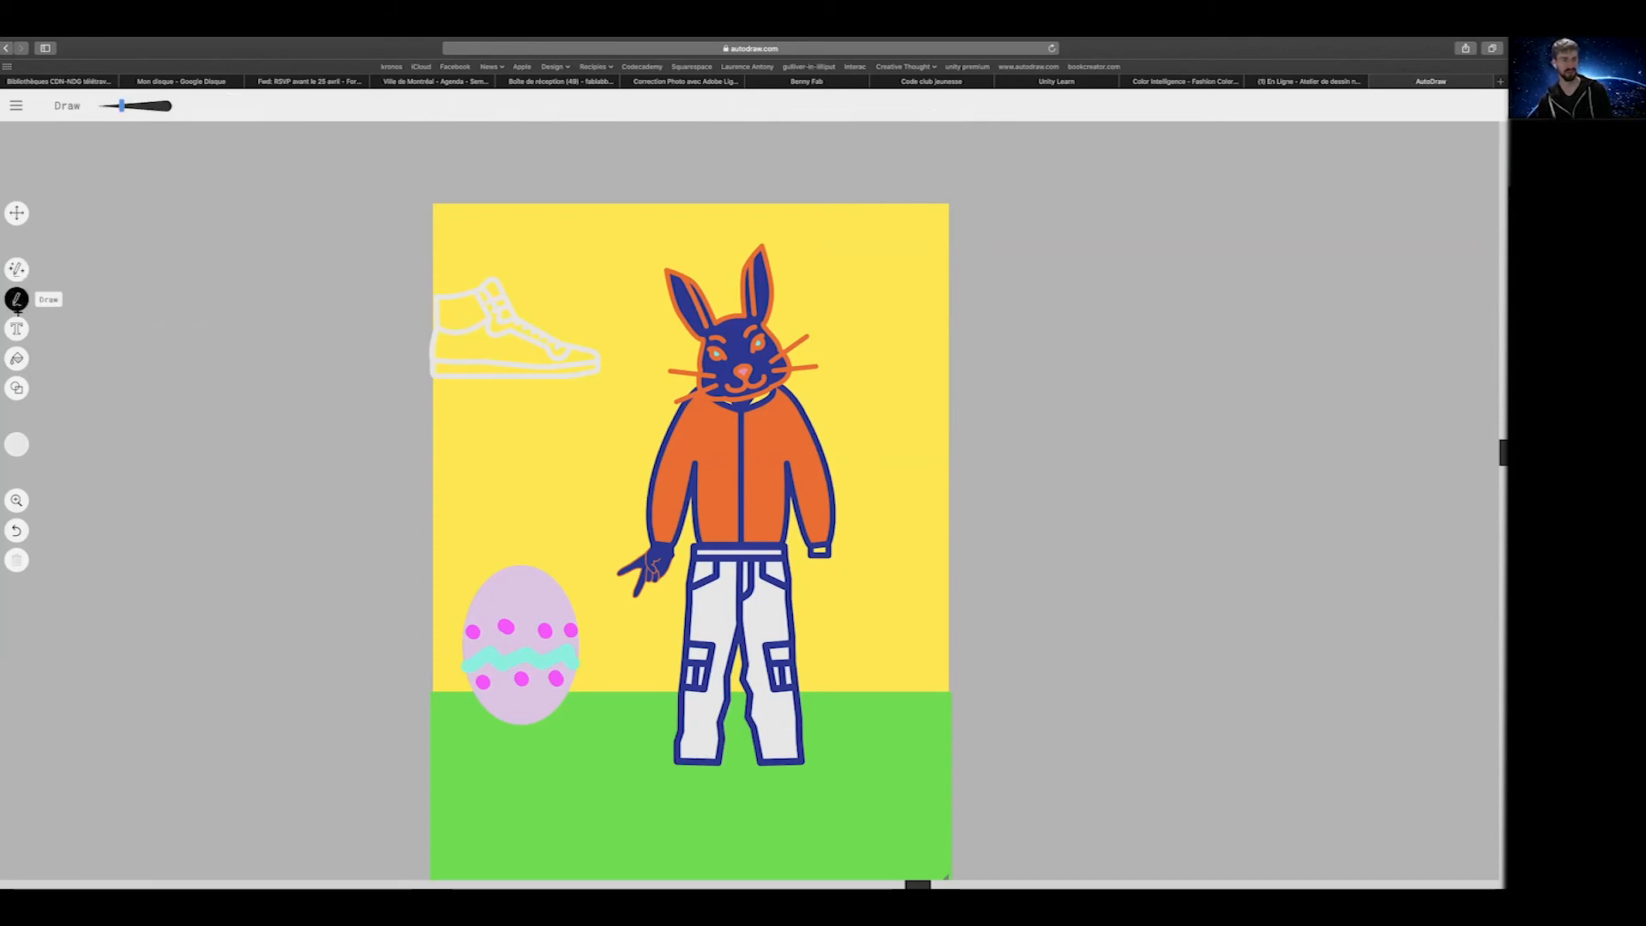
{"action": "left_click", "coordinate": [17, 358]}
{"action": "left_click", "coordinate": [25, 441]}
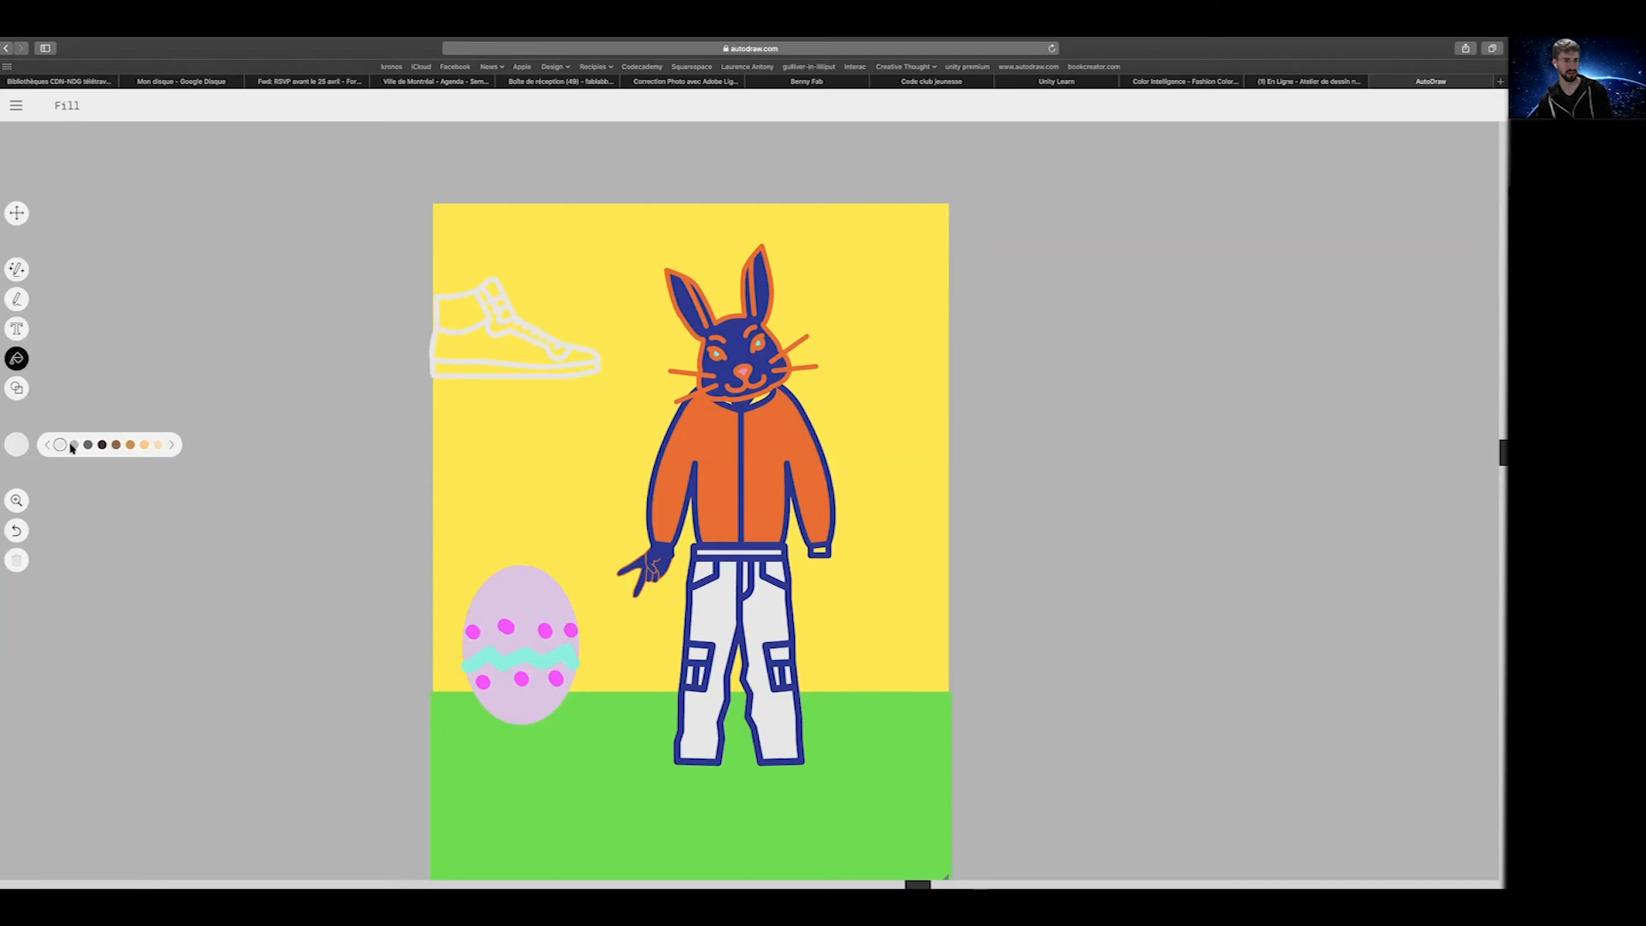
{"action": "left_click", "coordinate": [171, 445]}
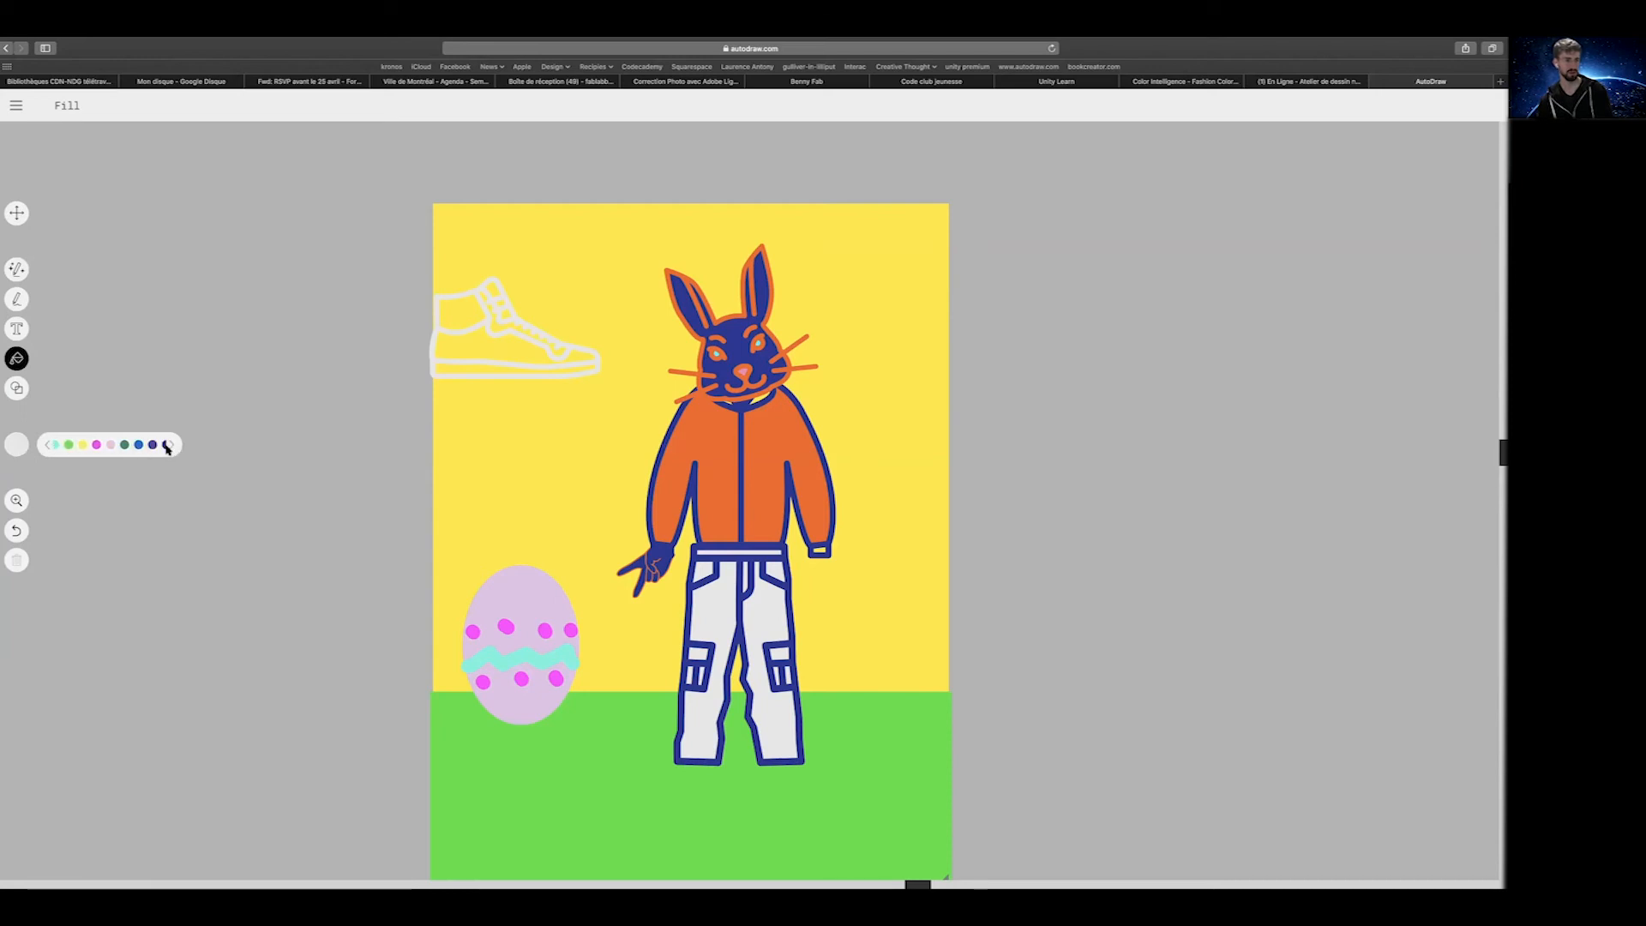
{"action": "left_click", "coordinate": [172, 444]}
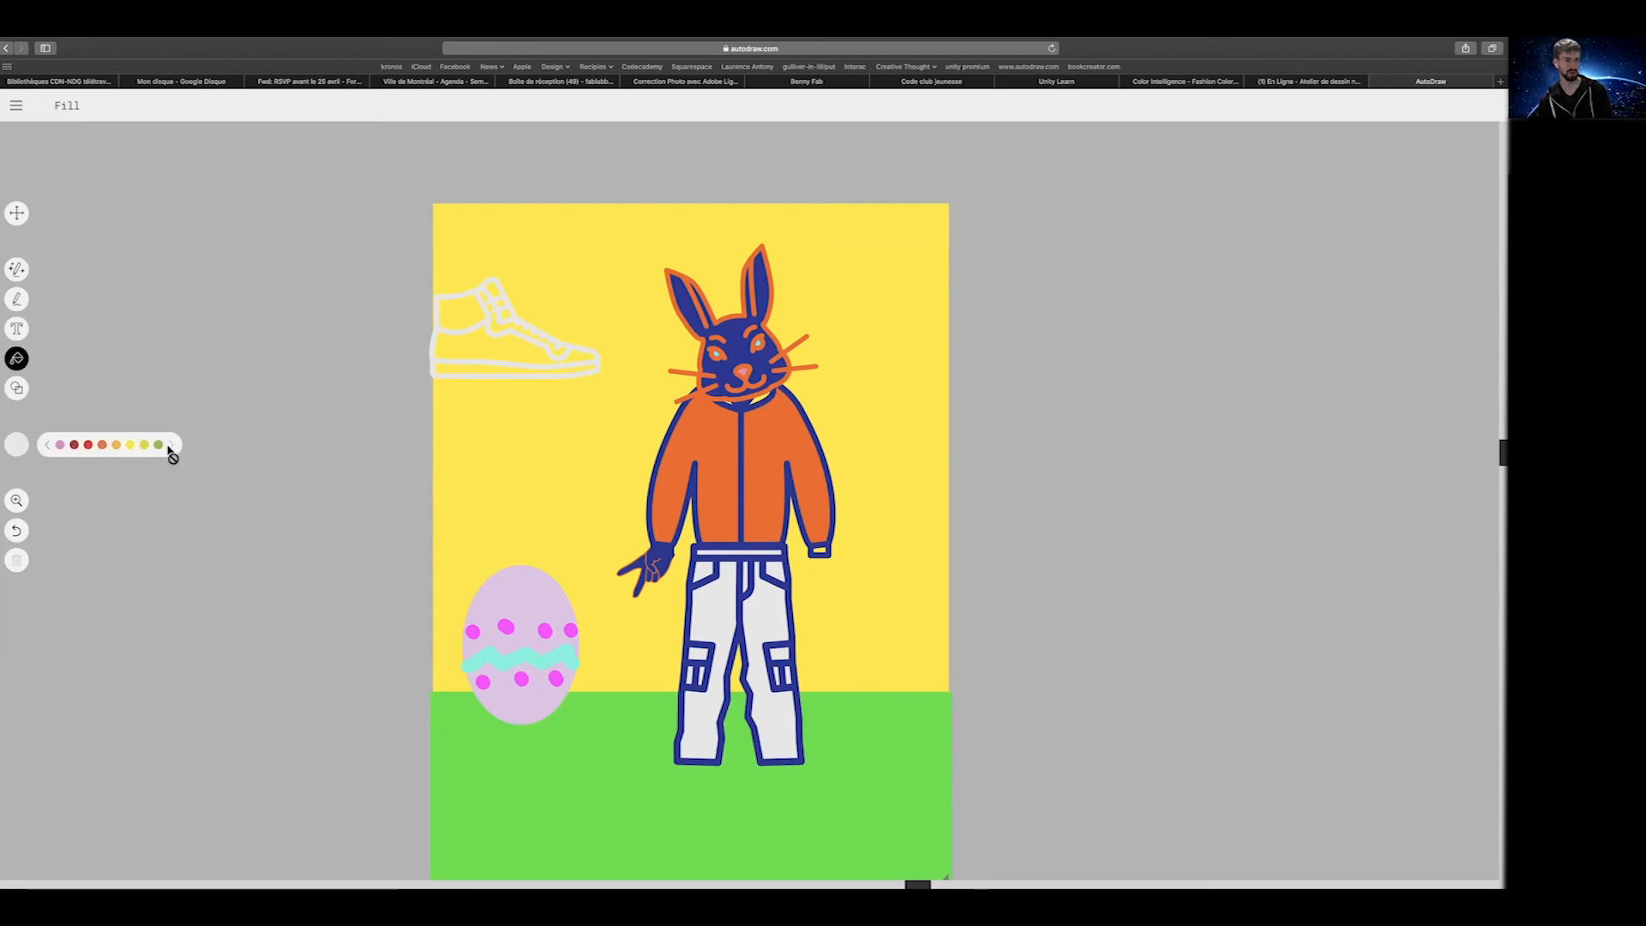
{"action": "left_click", "coordinate": [87, 444]}
{"action": "left_click", "coordinate": [486, 323]}
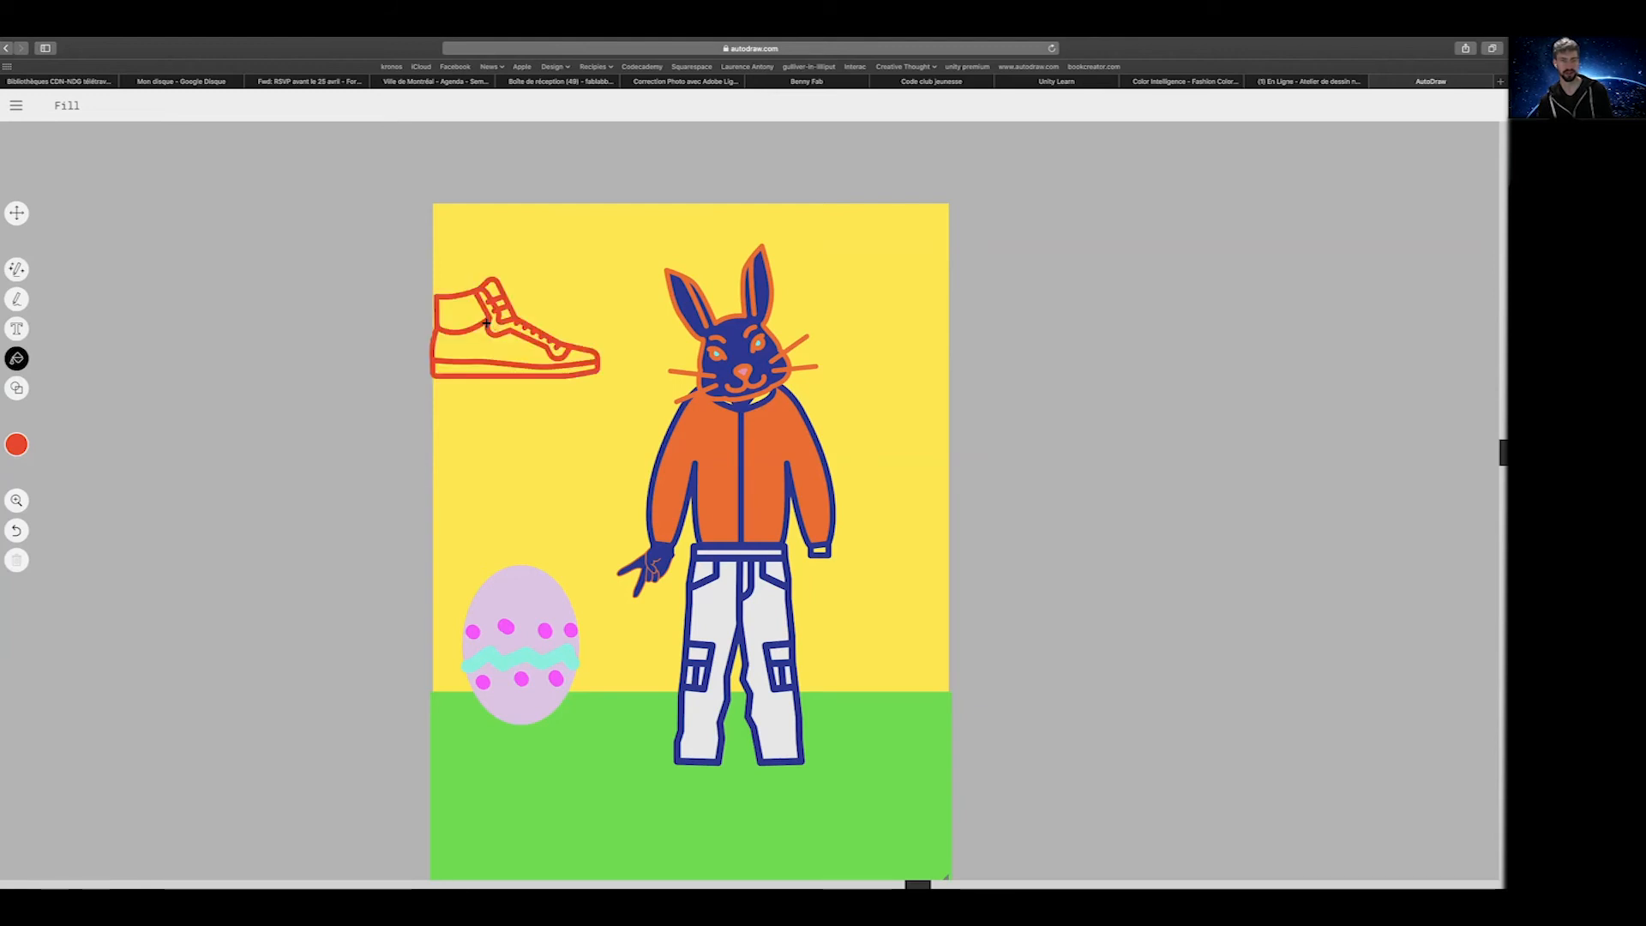
Fill the inside of the high-top sneaker with white
{"action": "left_click", "coordinate": [24, 448]}
{"action": "left_click", "coordinate": [48, 445]}
{"action": "left_click", "coordinate": [48, 445]}
{"action": "left_click", "coordinate": [47, 445]}
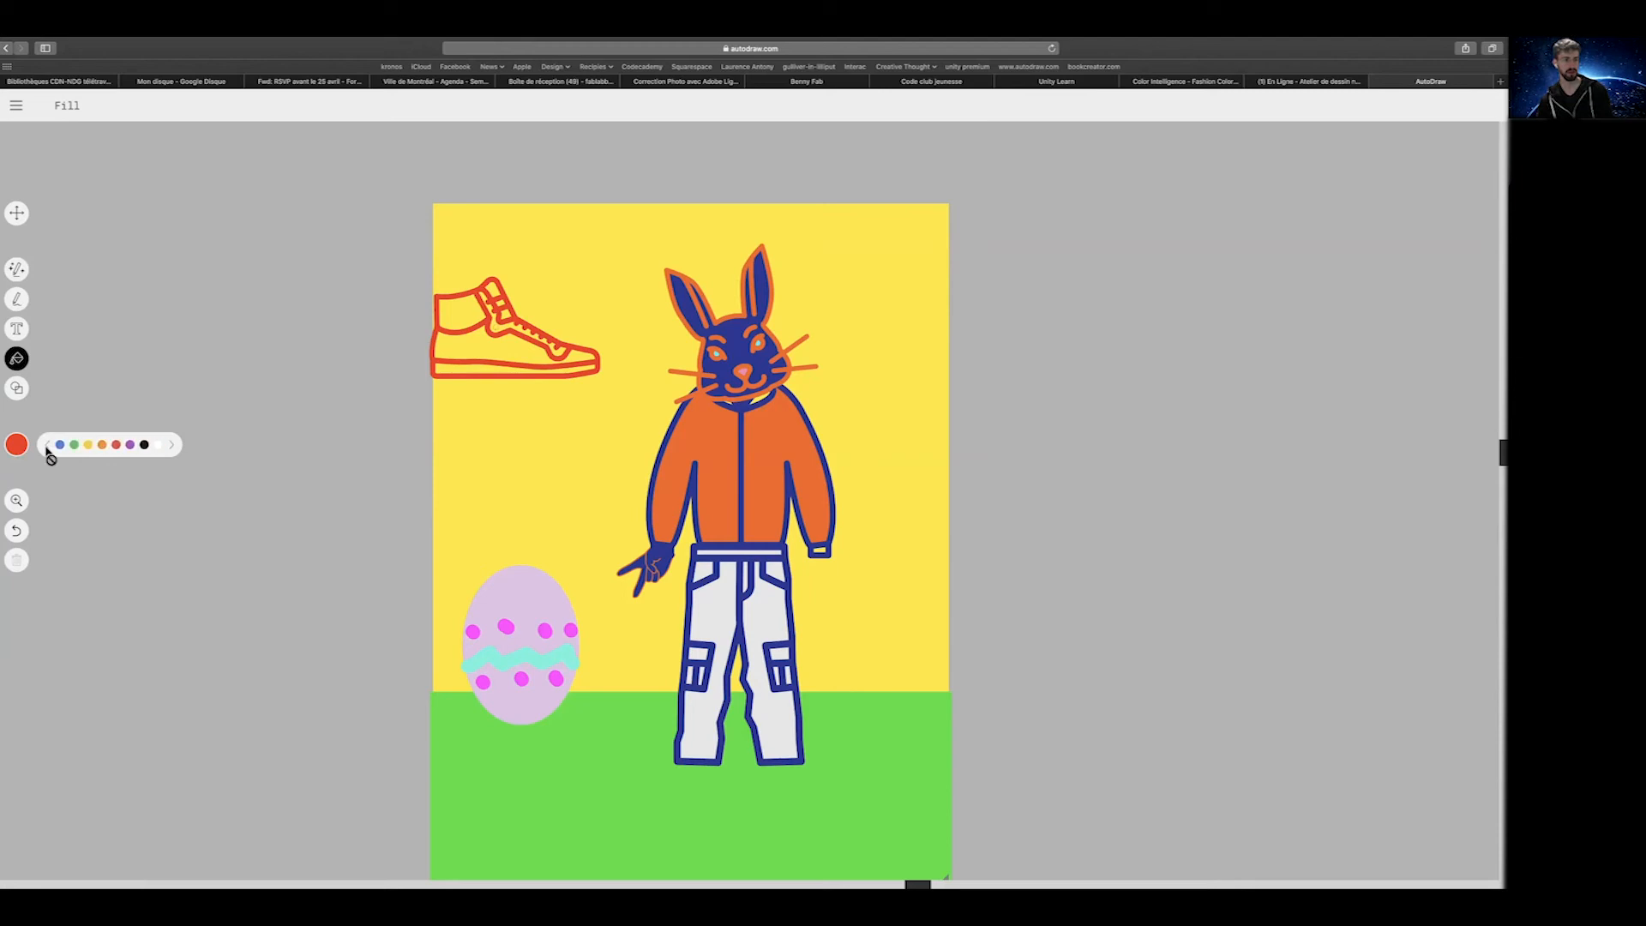
{"action": "left_click", "coordinate": [157, 444]}
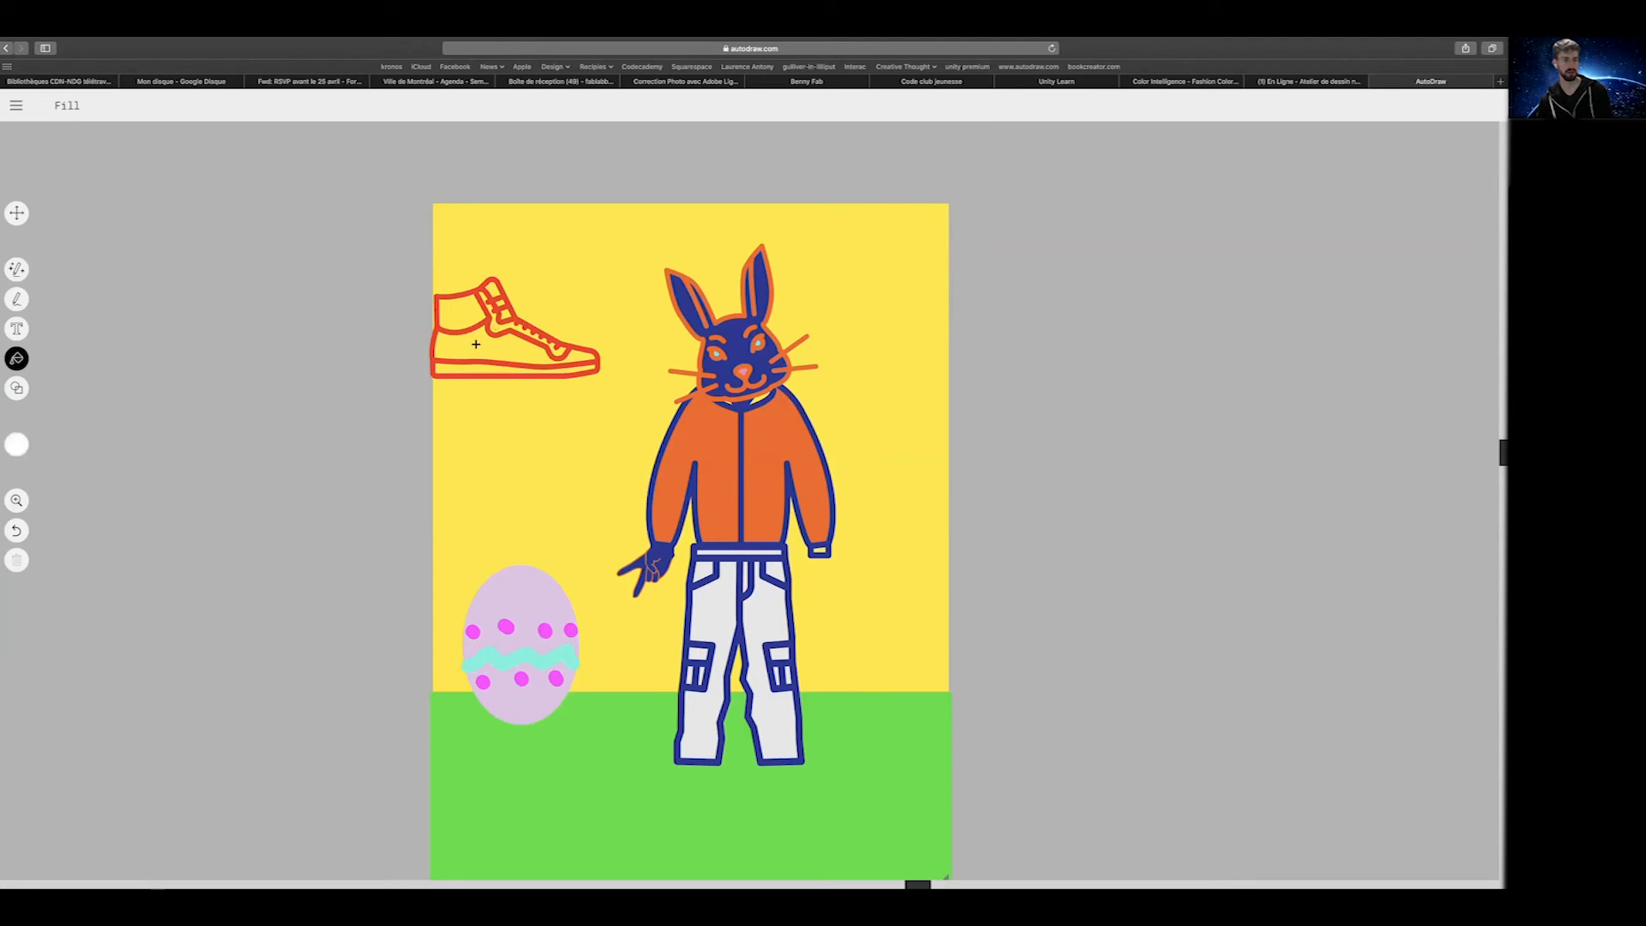
{"action": "left_click", "coordinate": [476, 344]}
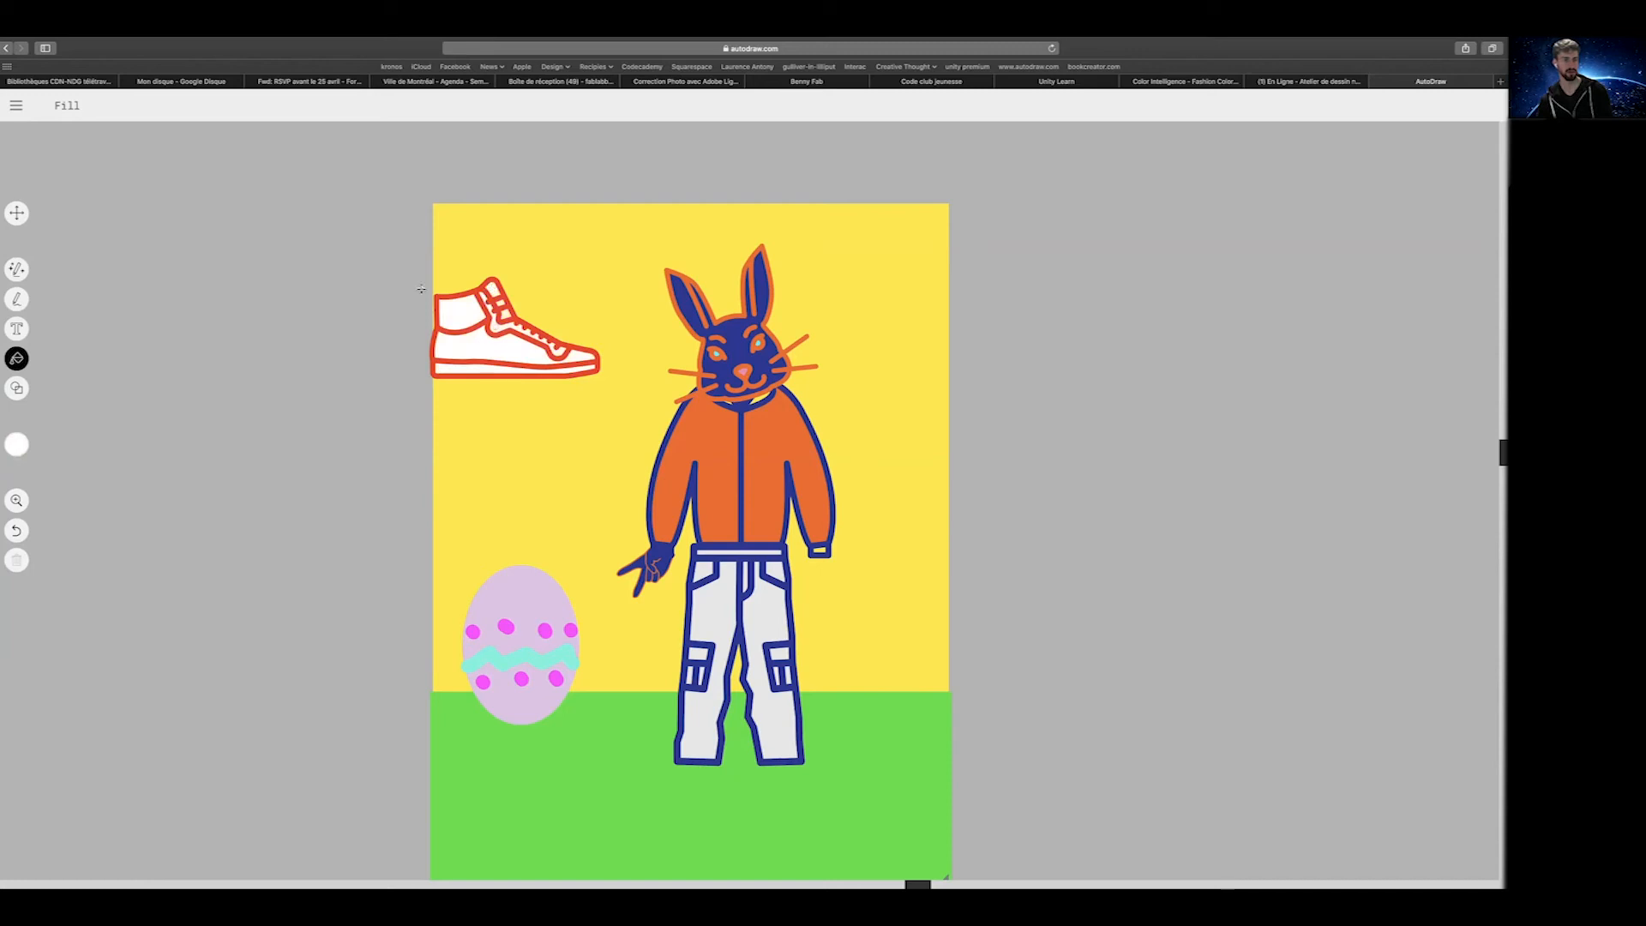
Move the sneaker onto the green ground, directly below the trouser leg farther from the egg
{"action": "left_click", "coordinate": [16, 214]}
{"action": "left_click_drag", "start_coordinate": [492, 377], "coordinate": [511, 413]}
{"action": "left_click_drag", "start_coordinate": [731, 727], "coordinate": [778, 810]}
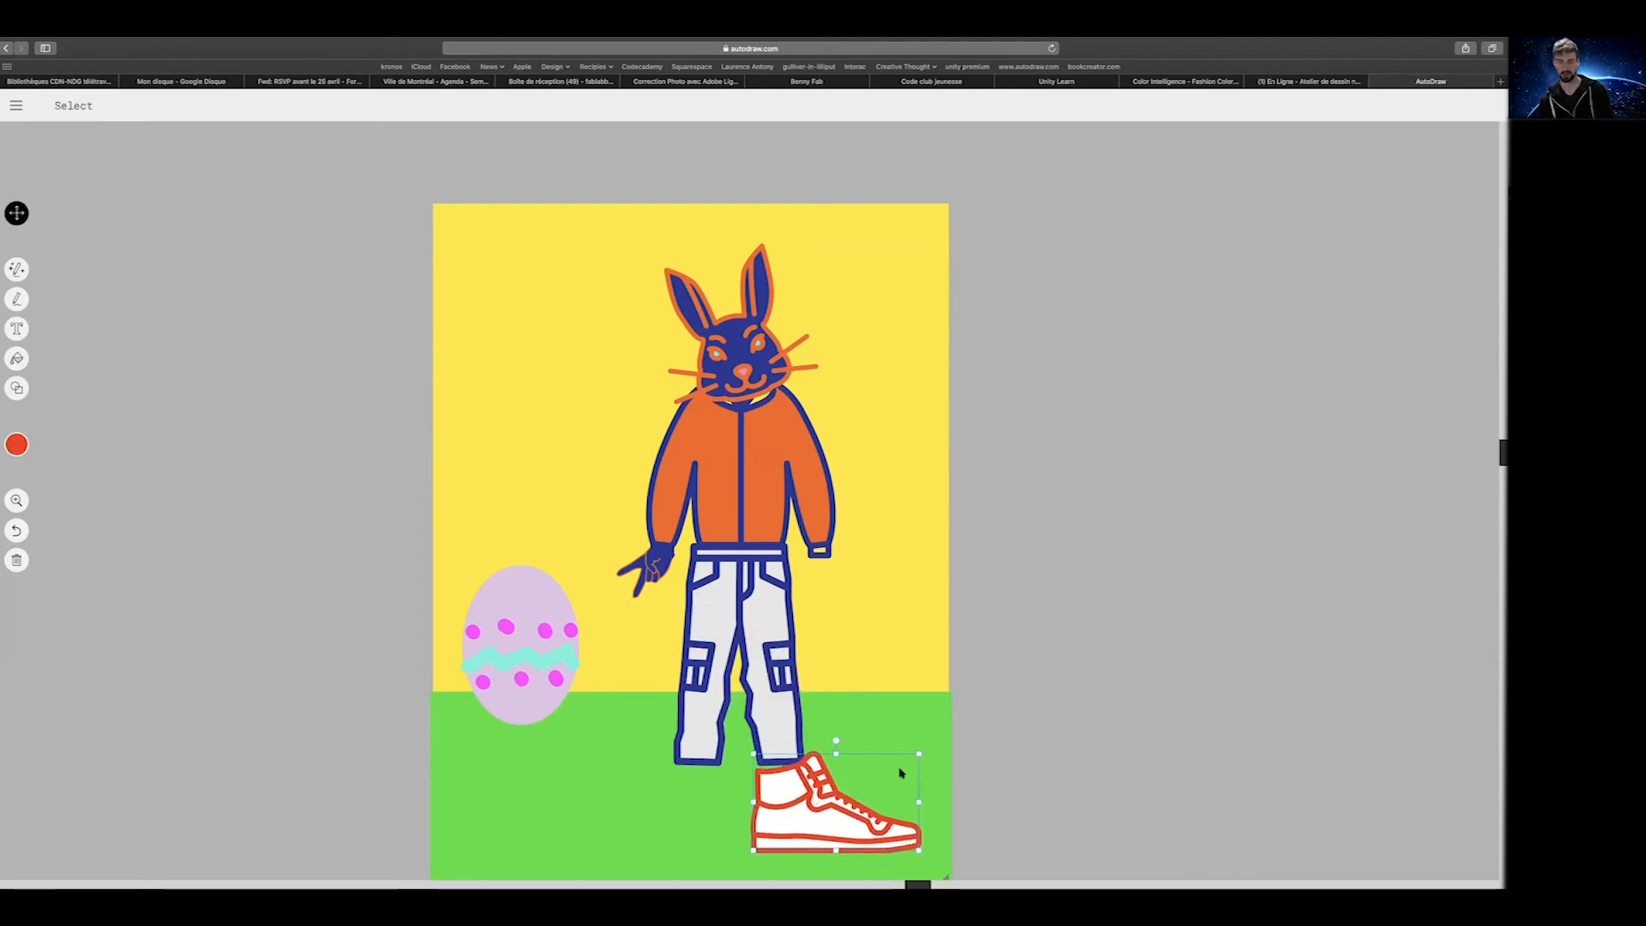
Shrink the high-top sneaker to about two-thirds of its size, fitting it beneath the trouser leg farther from the egg
{"action": "left_click_drag", "start_coordinate": [918, 802], "coordinate": [748, 815]}
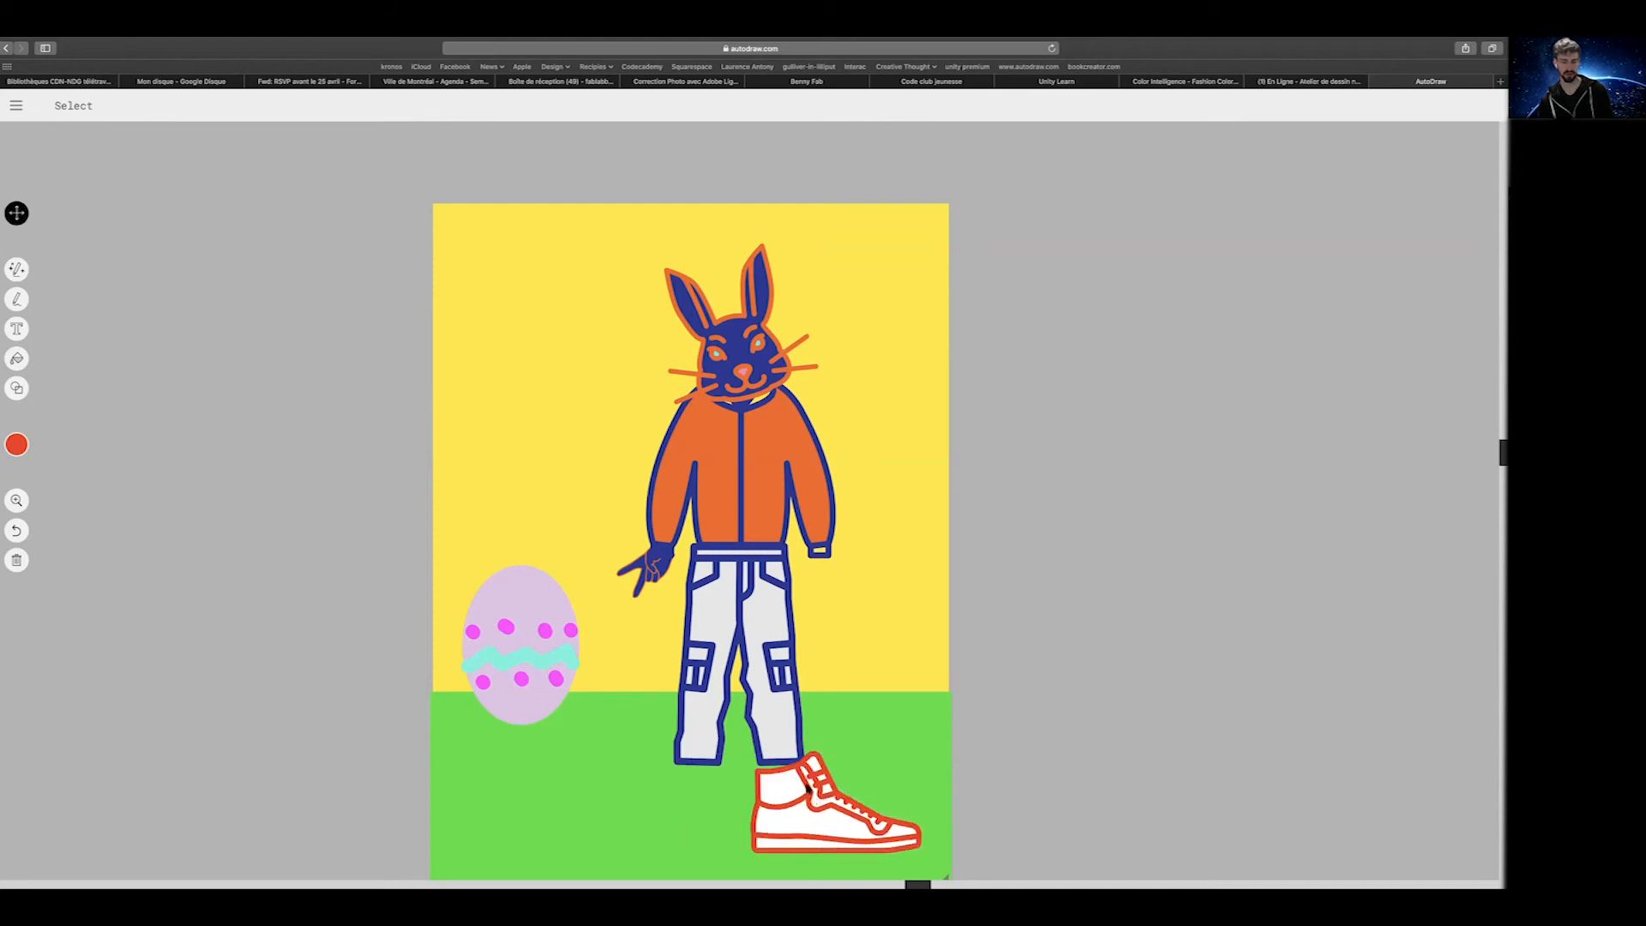
{"action": "left_click", "coordinate": [810, 799]}
{"action": "left_click_drag", "start_coordinate": [914, 754], "coordinate": [805, 774]}
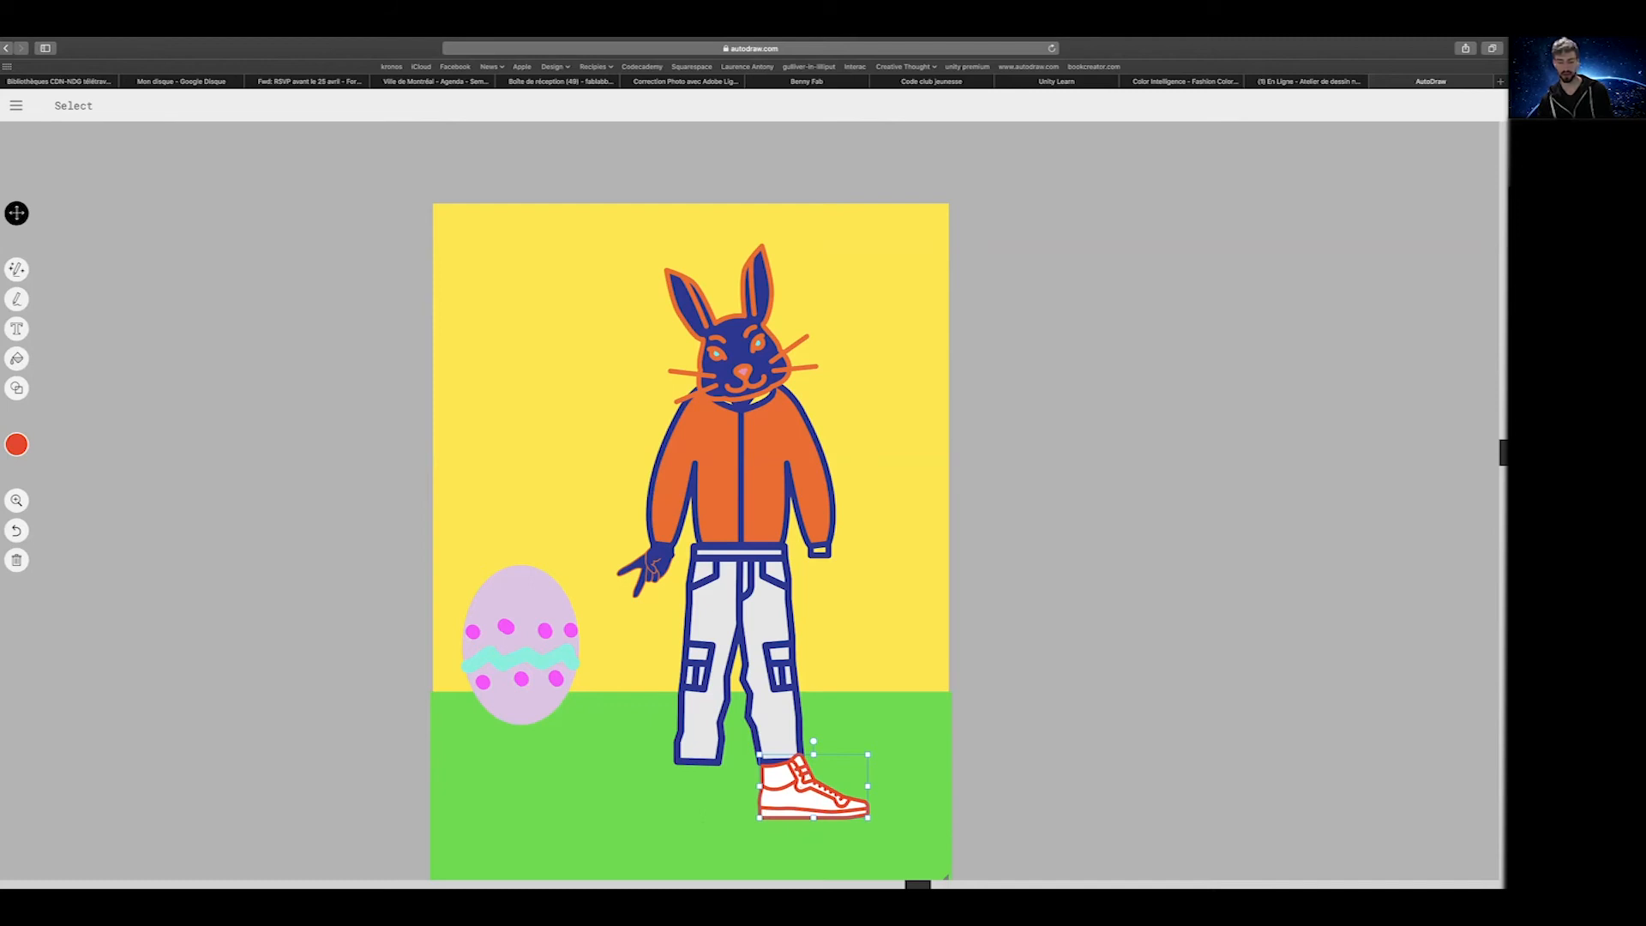
{"action": "key", "text": "super+v"}
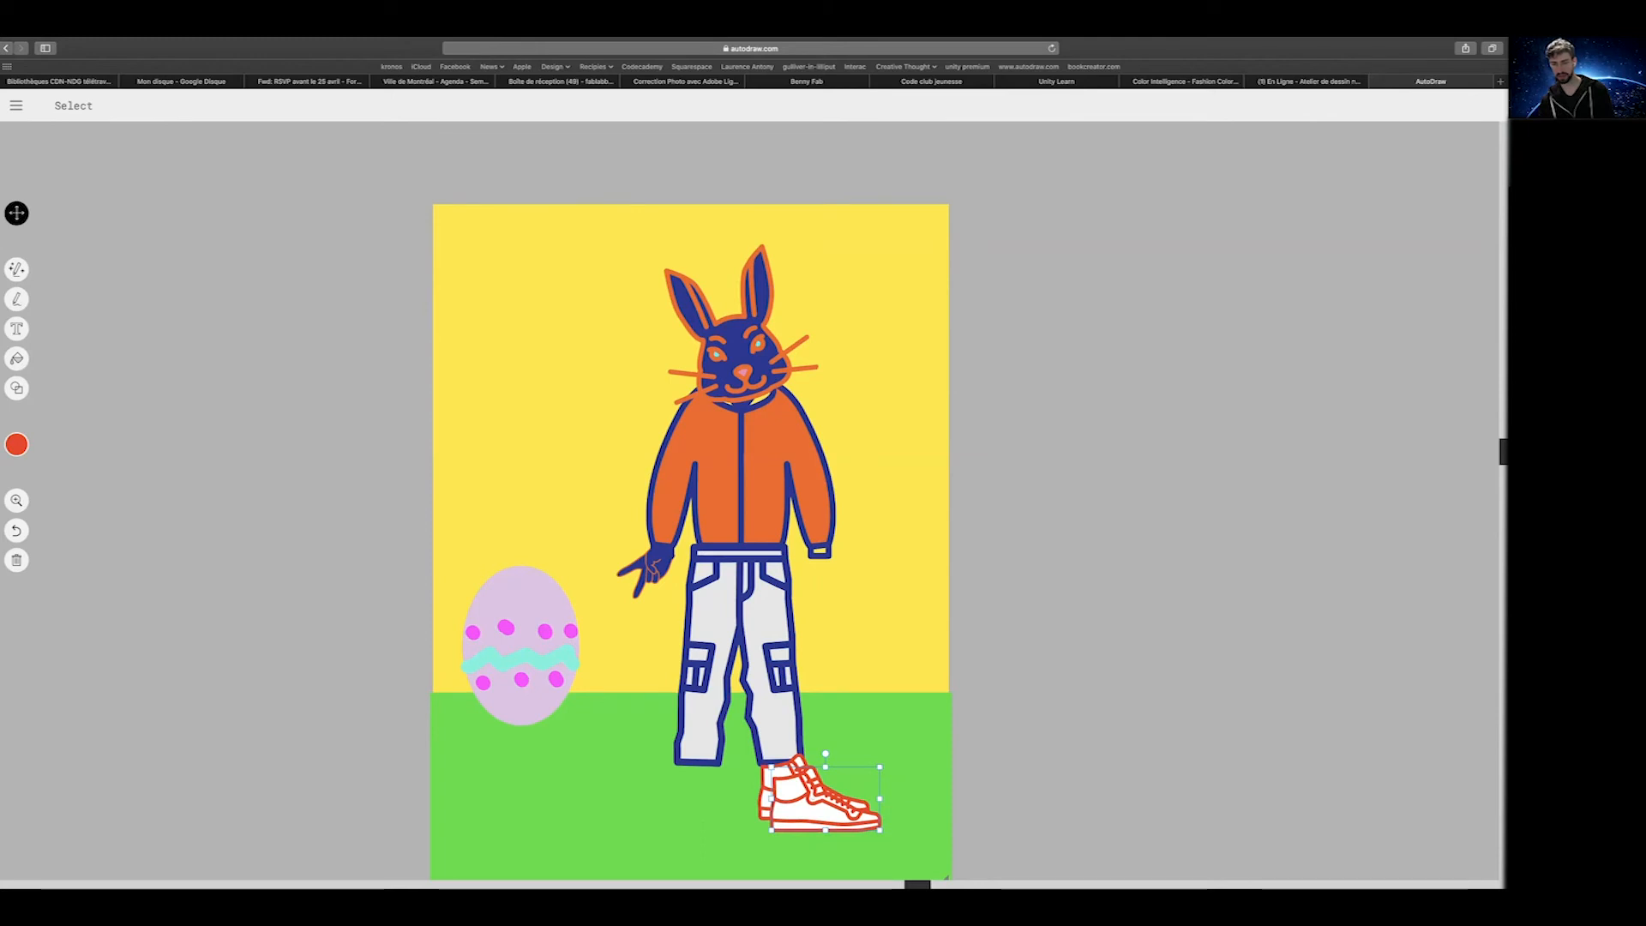
{"action": "scroll", "coordinate": [809, 771], "scroll_direction": "up", "scroll_amount": 1}
{"action": "key", "text": "BackSpace"}
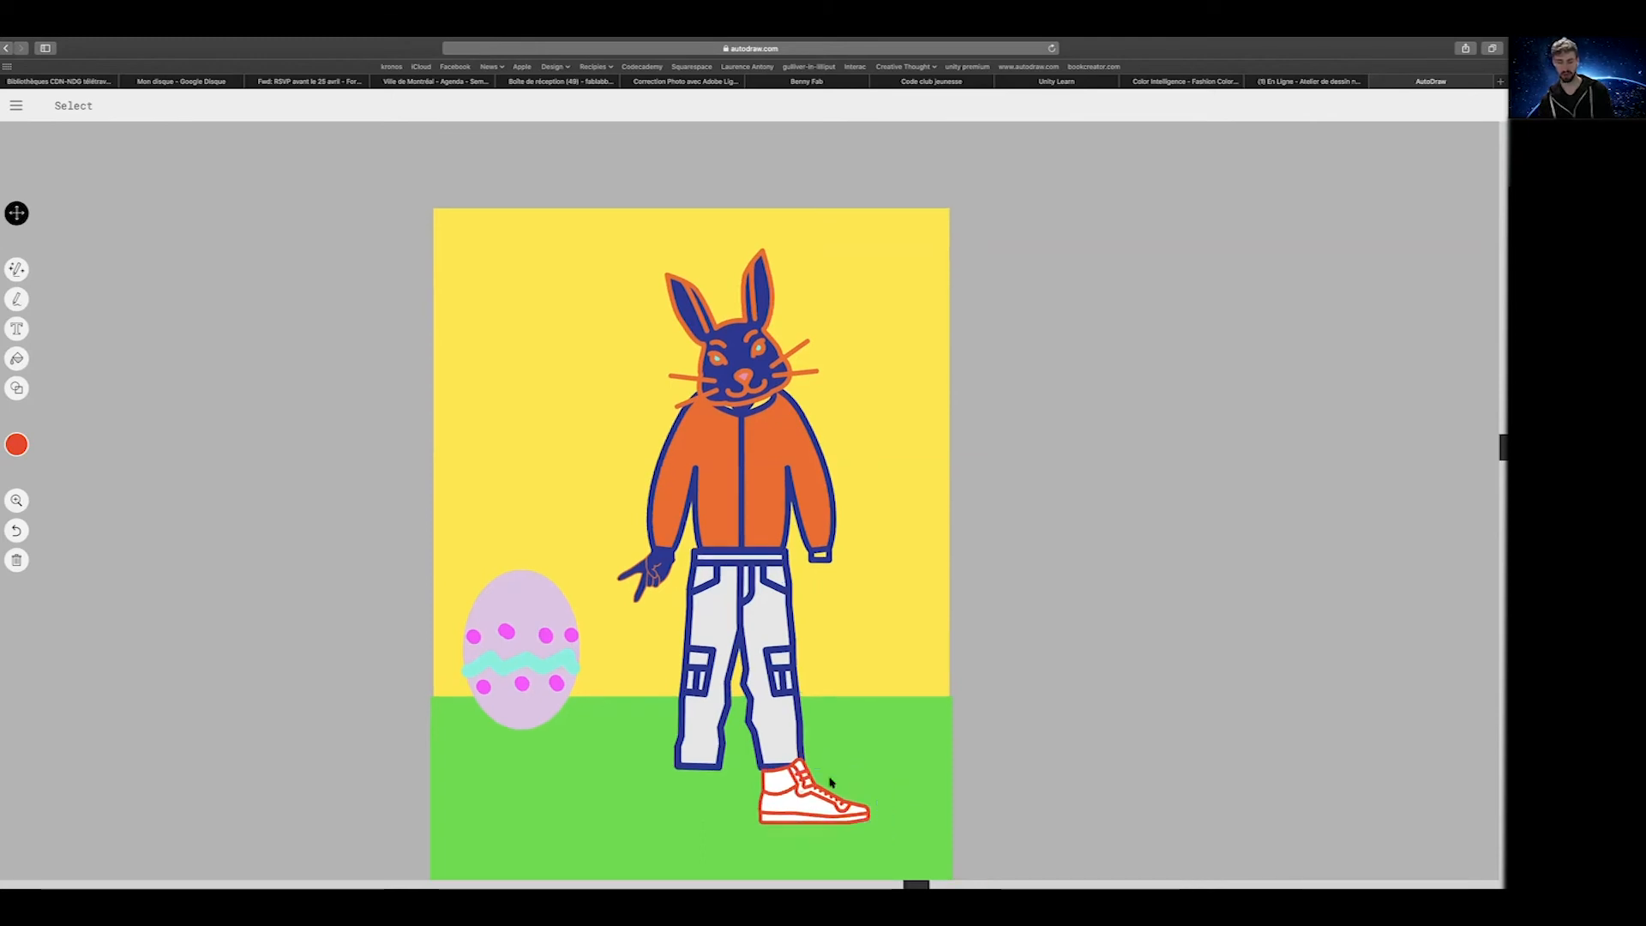
Nudge the sneaker into line with its trouser leg and place a duplicate under the leg nearer the egg
{"action": "mouse_move", "coordinate": [797, 784]}
{"action": "left_mouse_down"}
{"action": "mouse_move", "coordinate": [754, 789]}
{"action": "mouse_move", "coordinate": [799, 787]}
{"action": "left_mouse_up"}
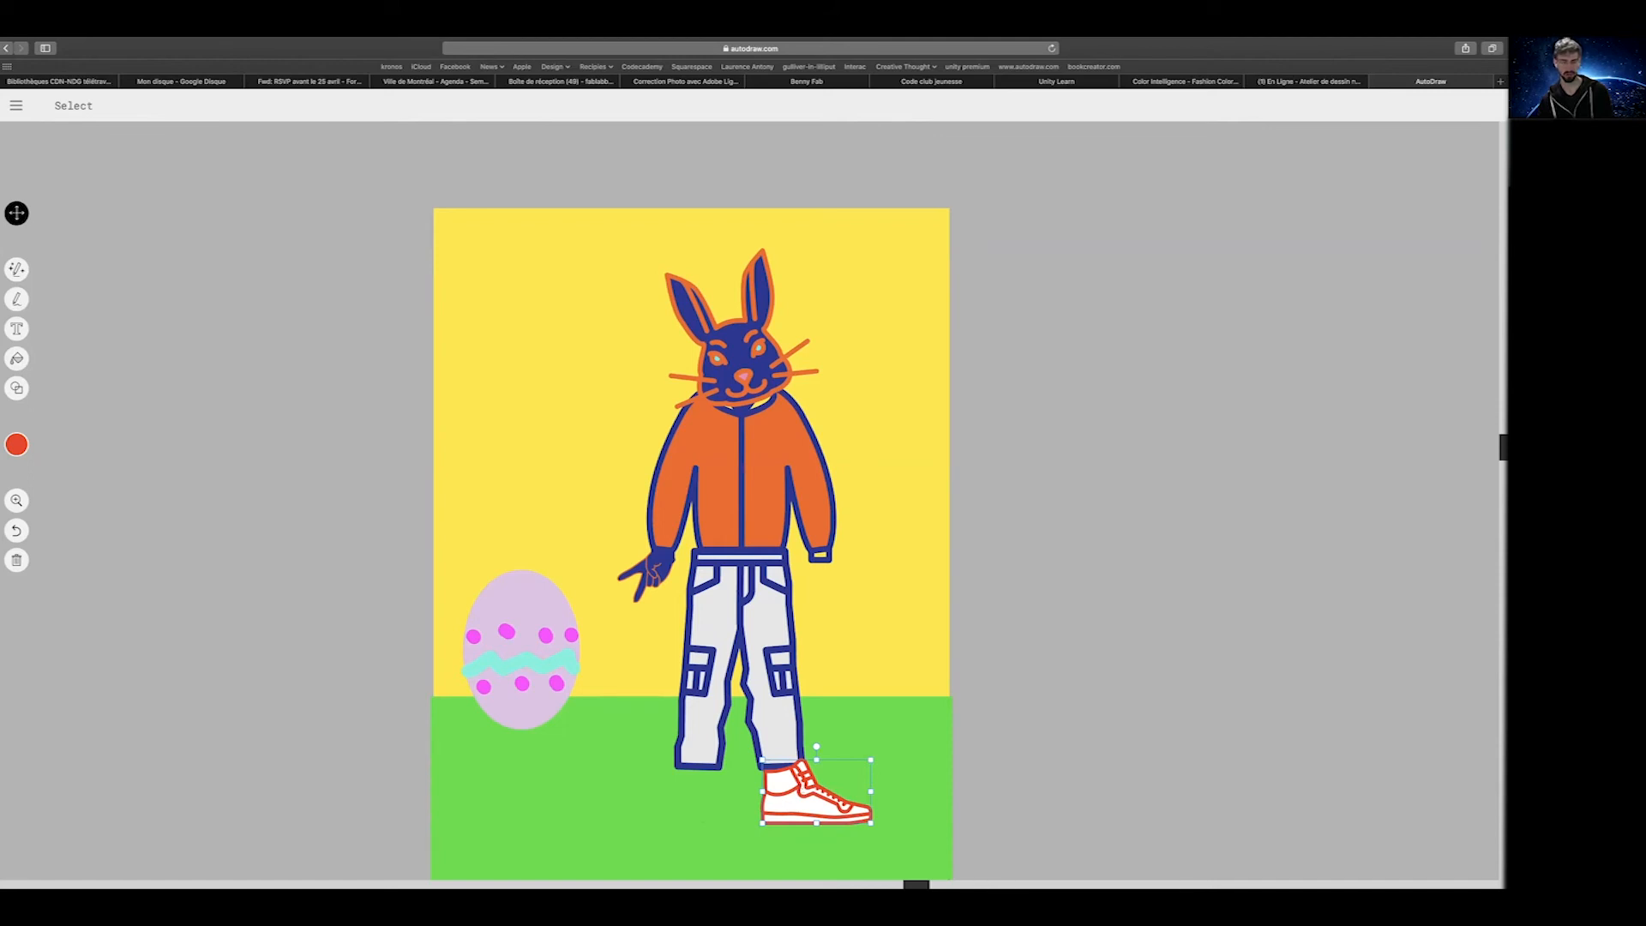
{"action": "key", "text": "super+v"}
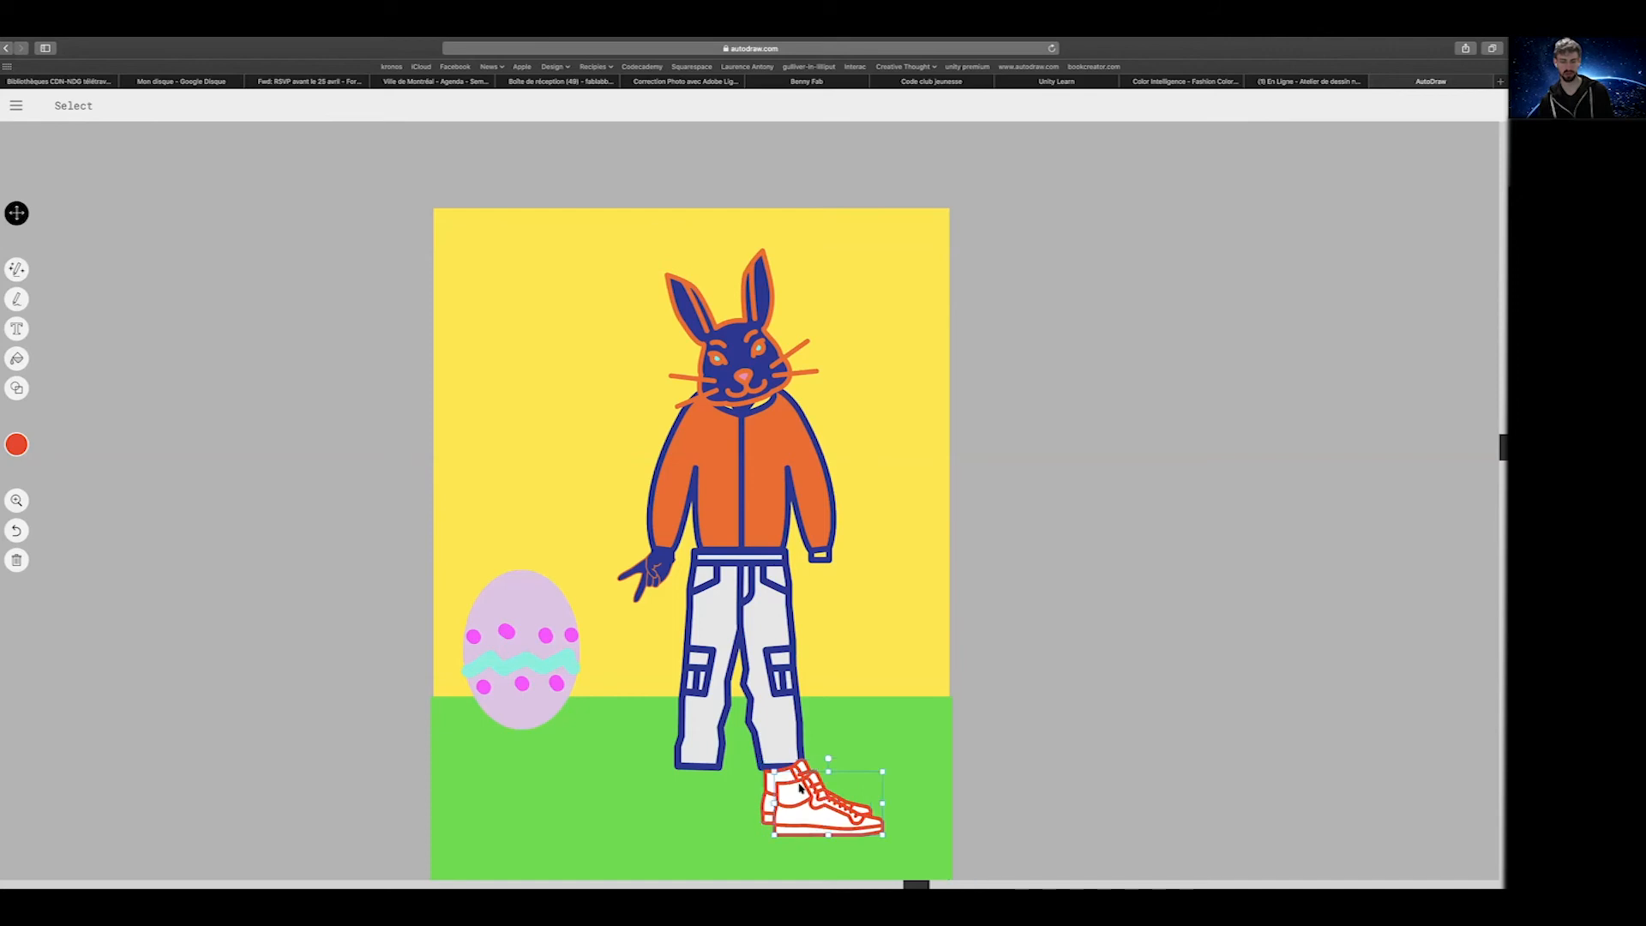
{"action": "left_click_drag", "start_coordinate": [778, 789], "coordinate": [708, 781]}
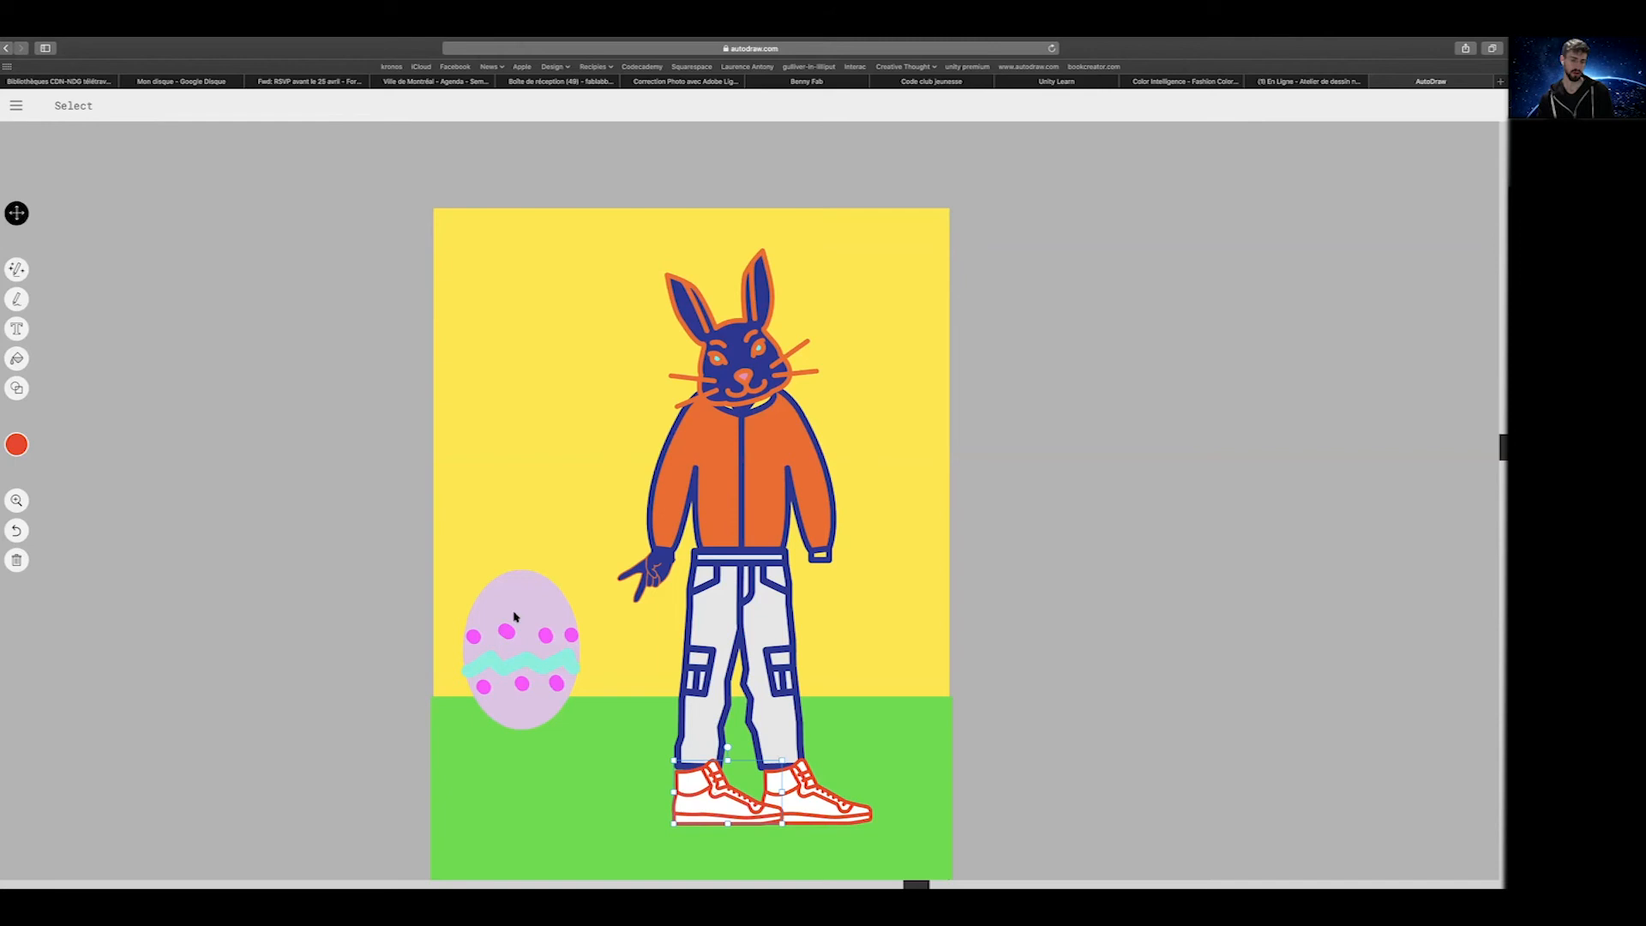
Start a text box on the white side of the sneaker nearer the egg
{"action": "left_click", "coordinate": [17, 300]}
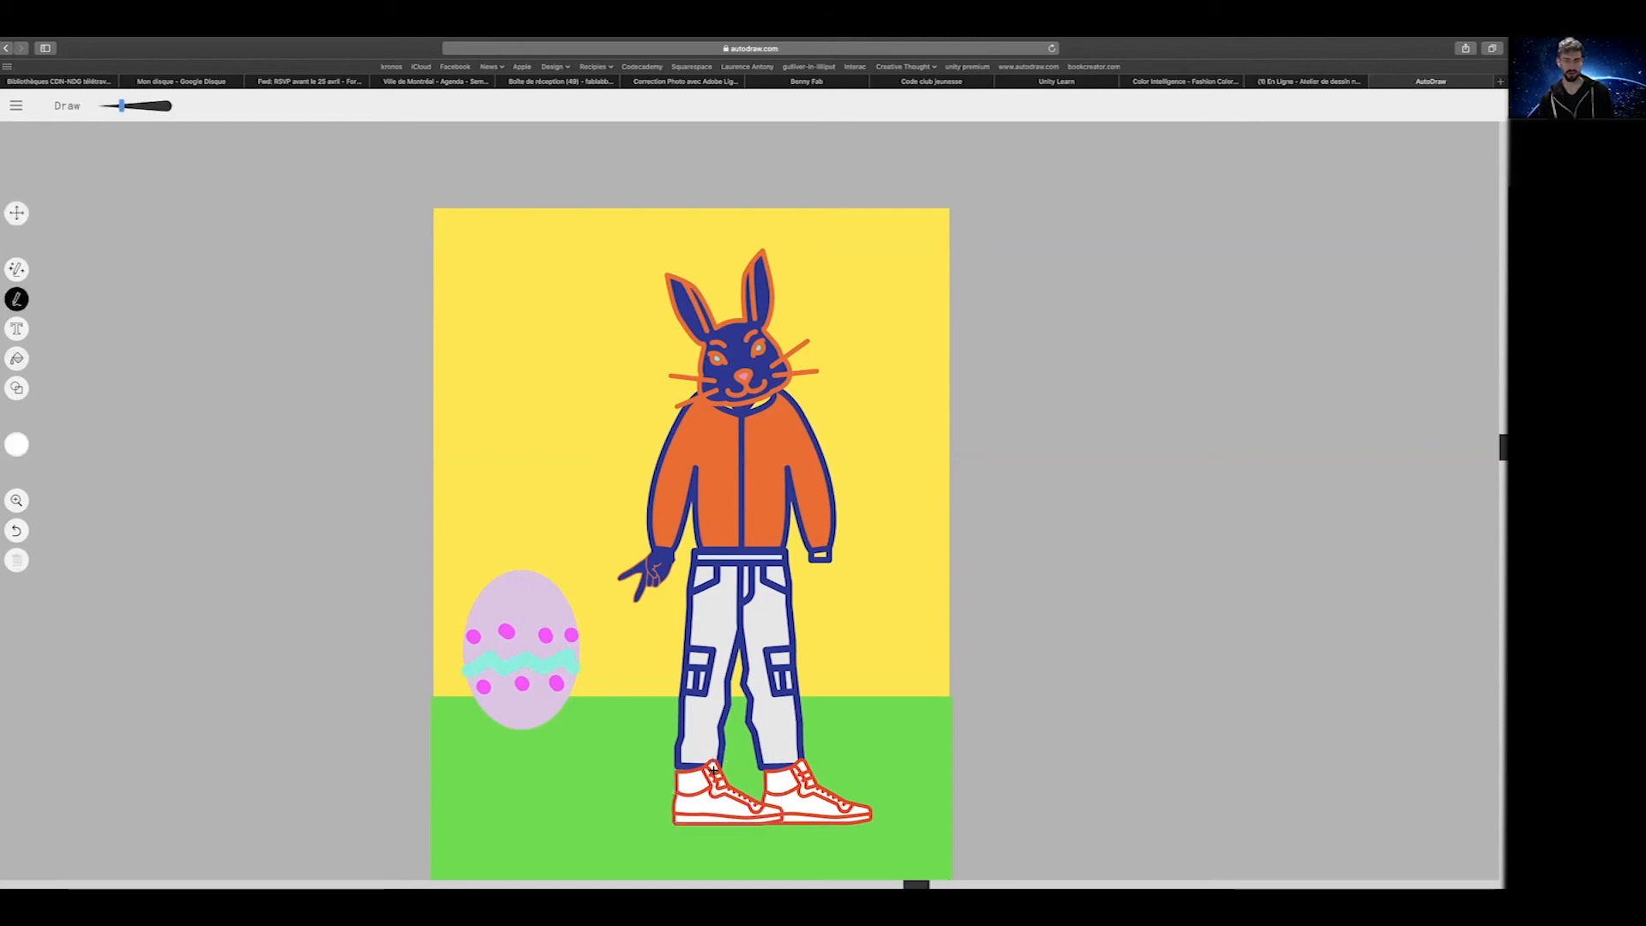
{"action": "left_click_drag", "start_coordinate": [125, 106], "coordinate": [112, 105]}
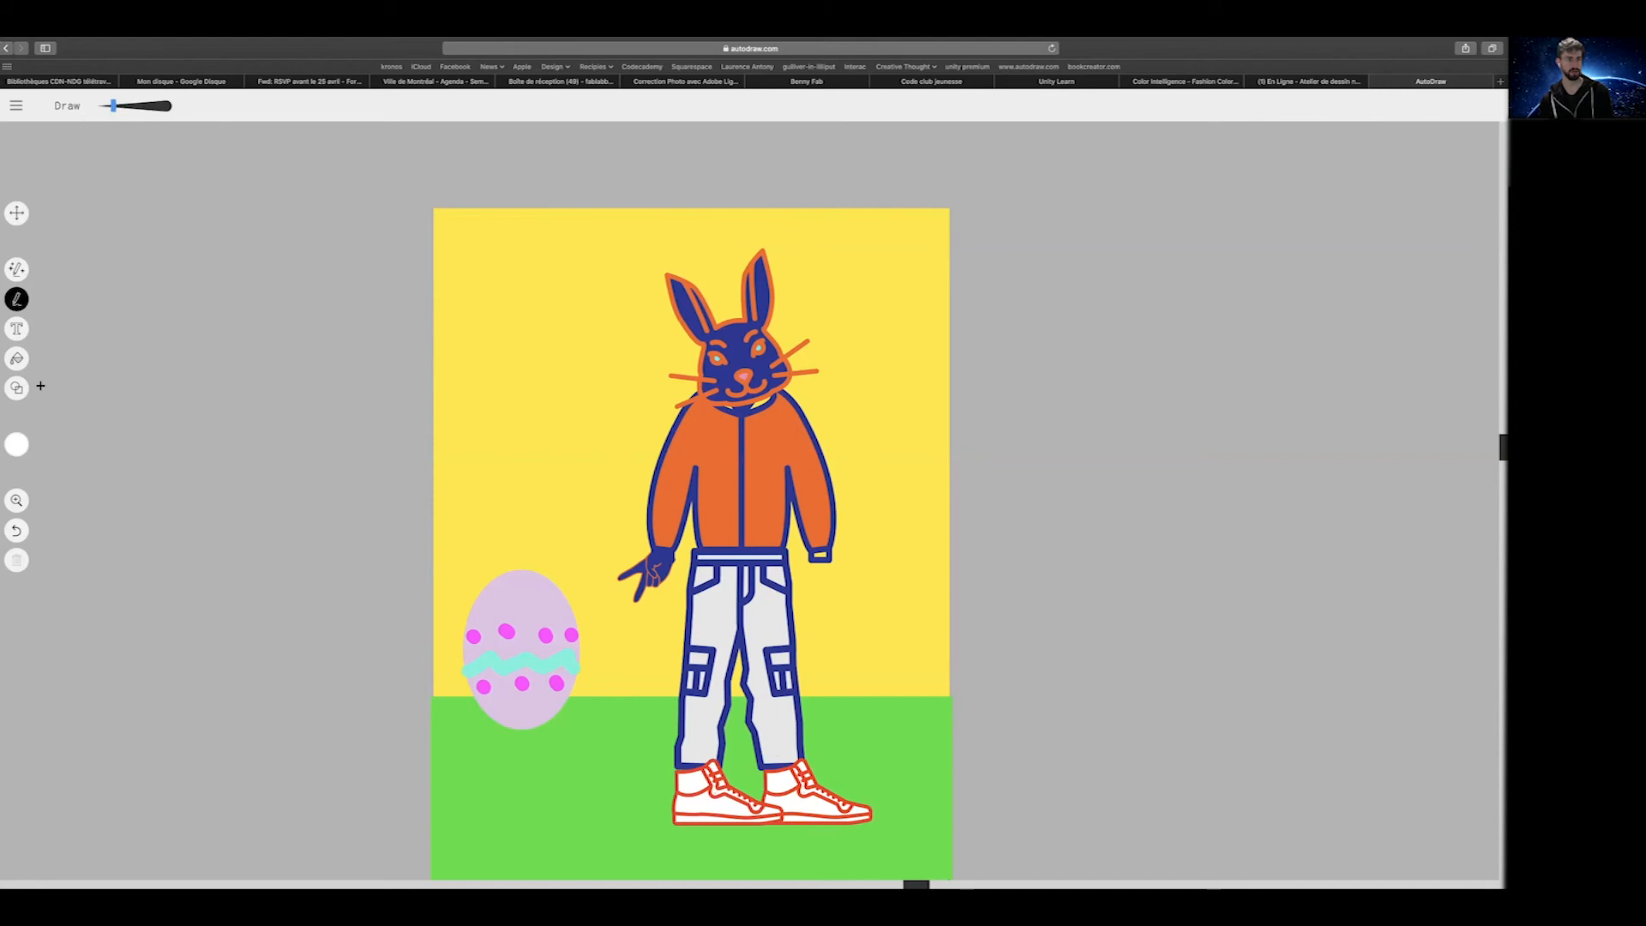
{"action": "left_click", "coordinate": [18, 502]}
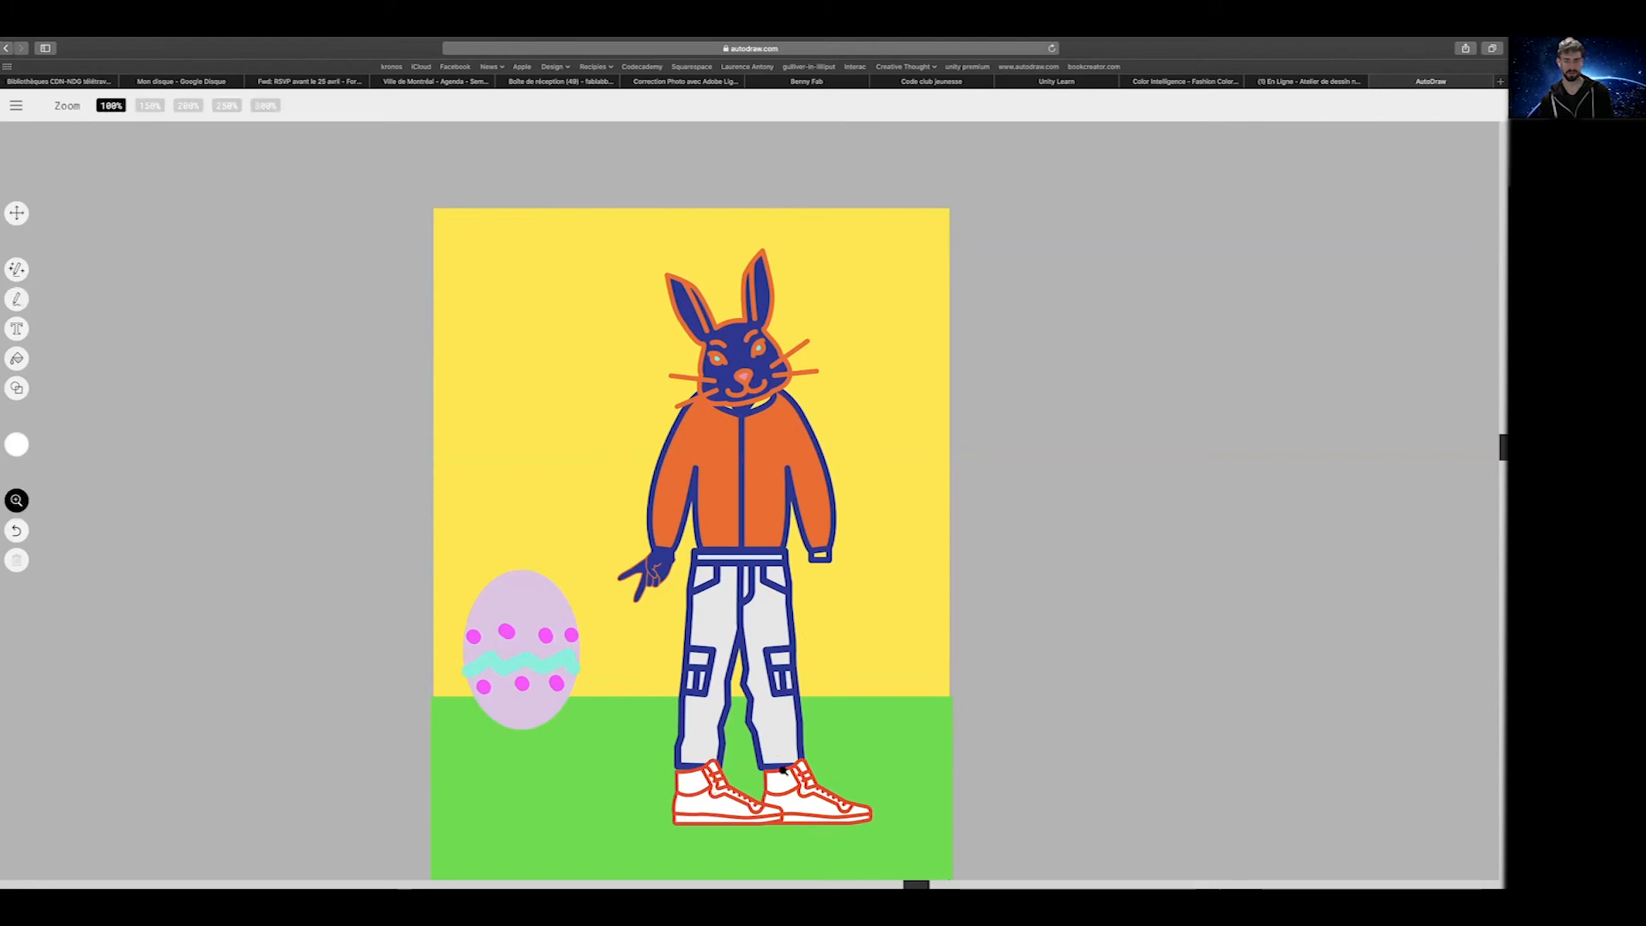
{"action": "left_click", "coordinate": [708, 803]}
{"action": "left_click", "coordinate": [708, 803]}
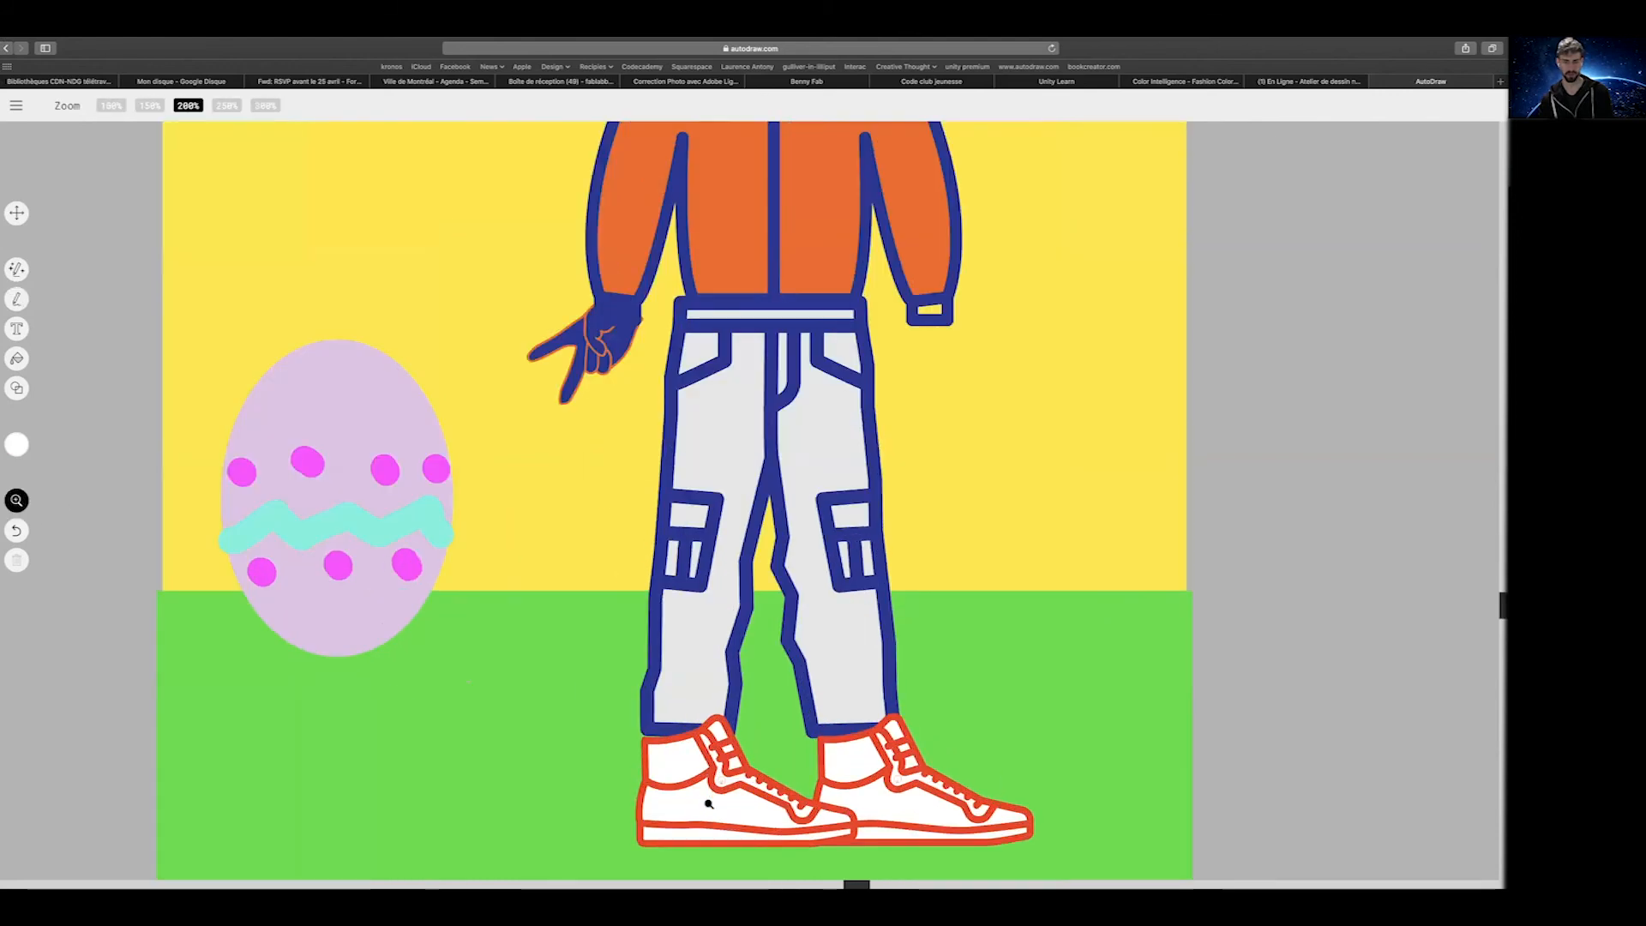
{"action": "left_click", "coordinate": [708, 803]}
{"action": "left_click", "coordinate": [708, 797]}
{"action": "left_click", "coordinate": [701, 780]}
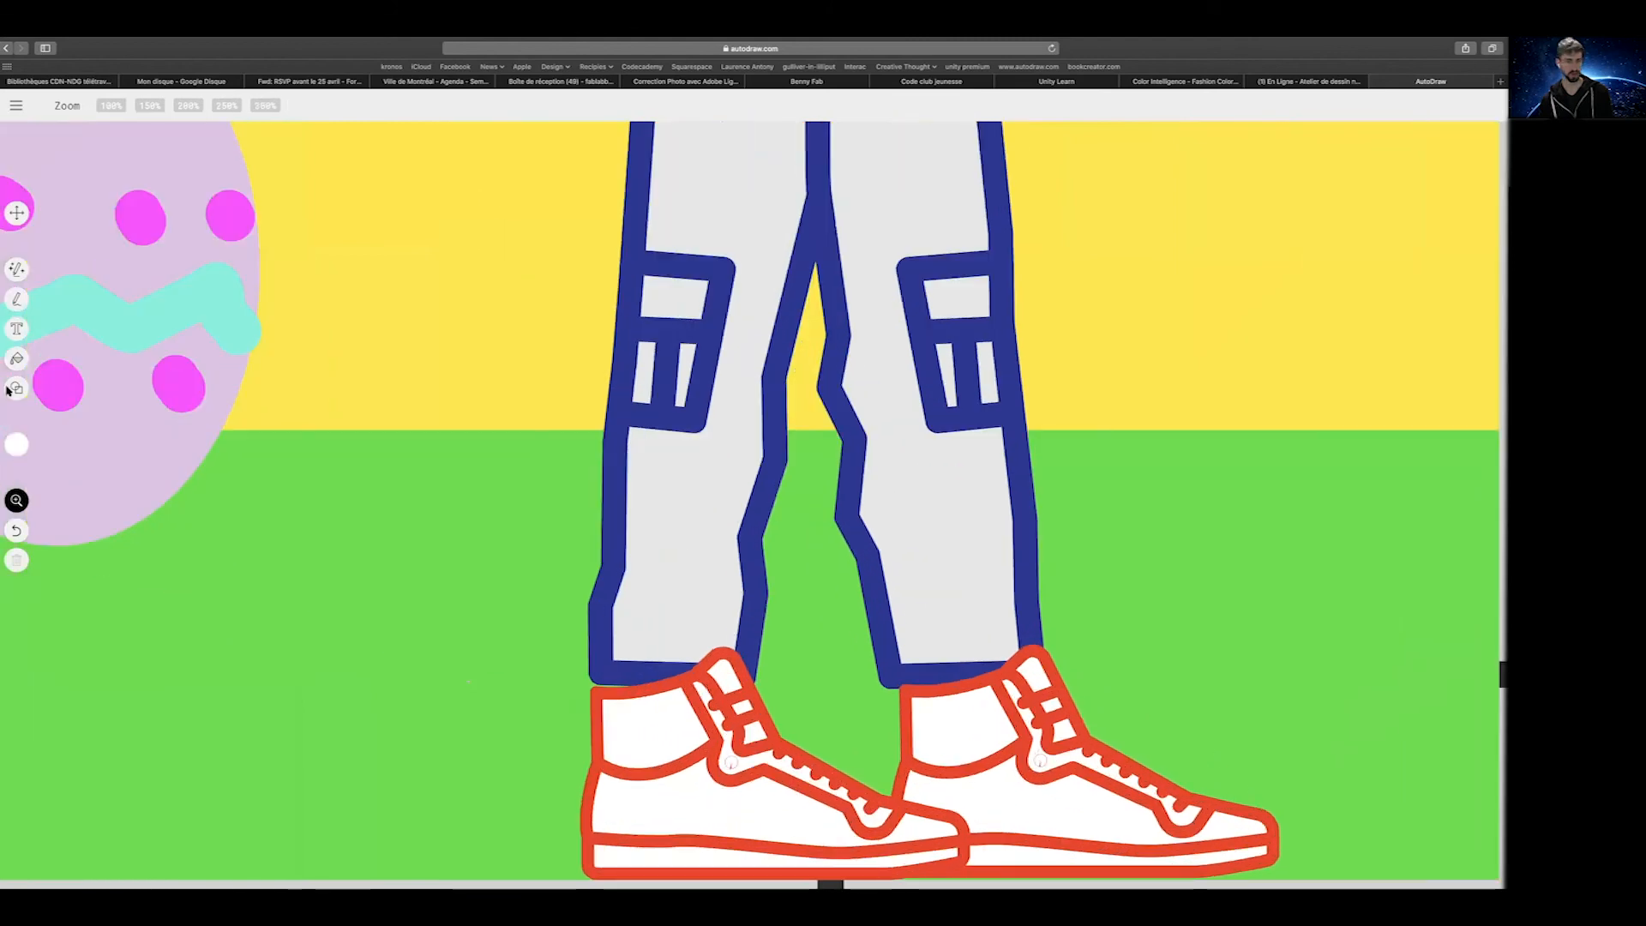
{"action": "left_click", "coordinate": [16, 299]}
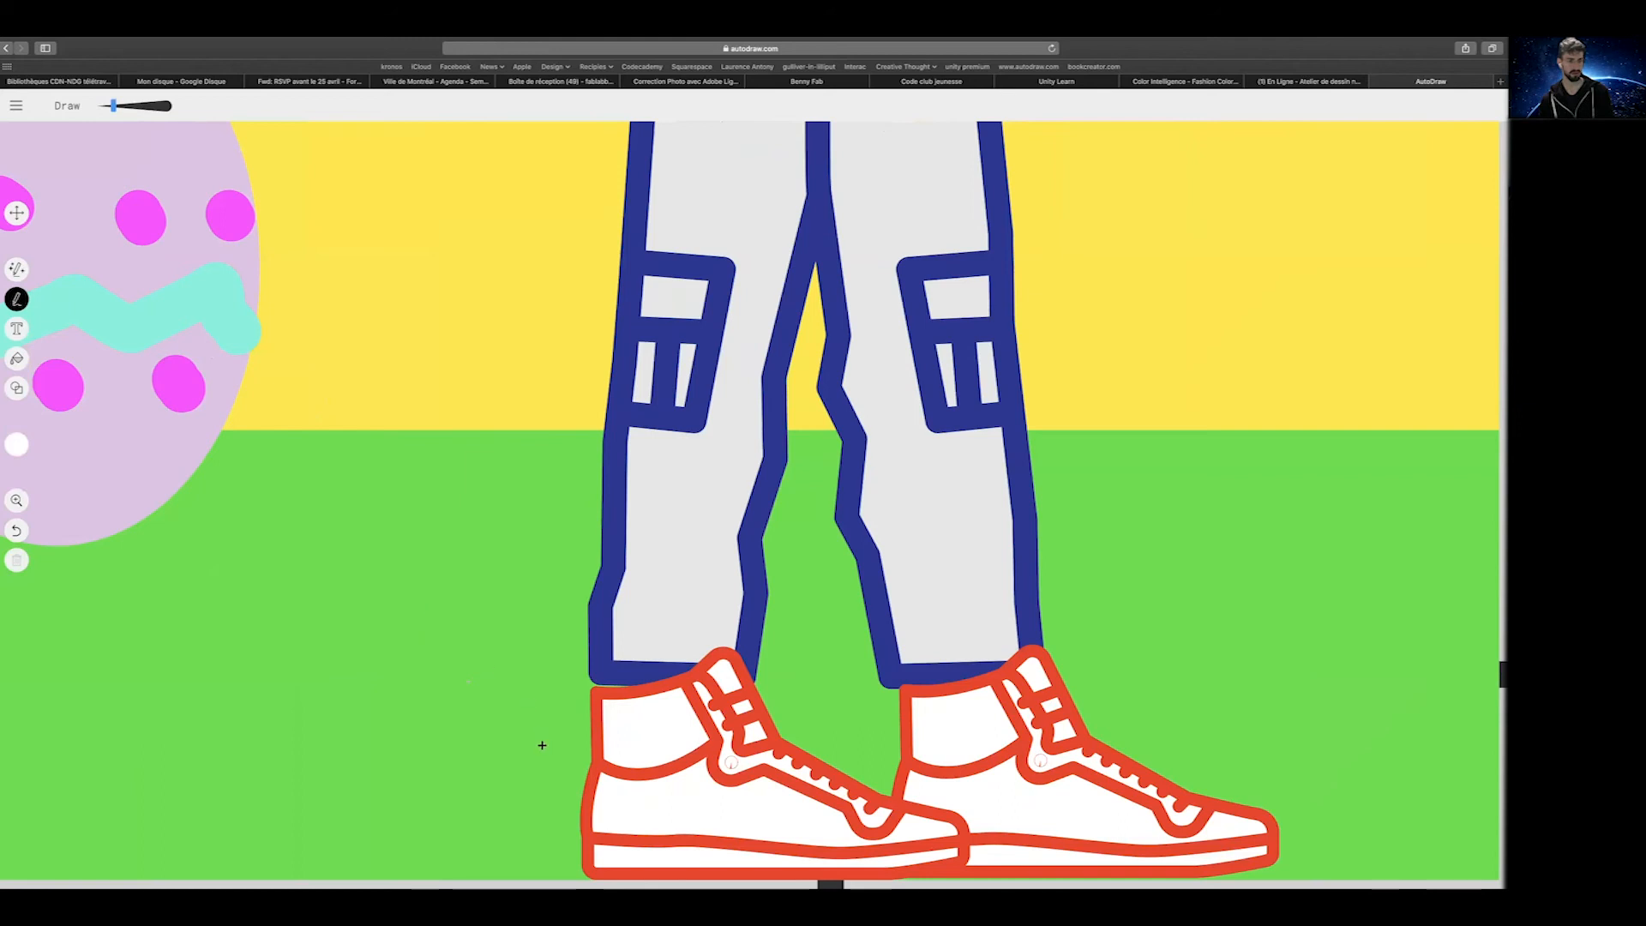
{"action": "left_click", "coordinate": [16, 329]}
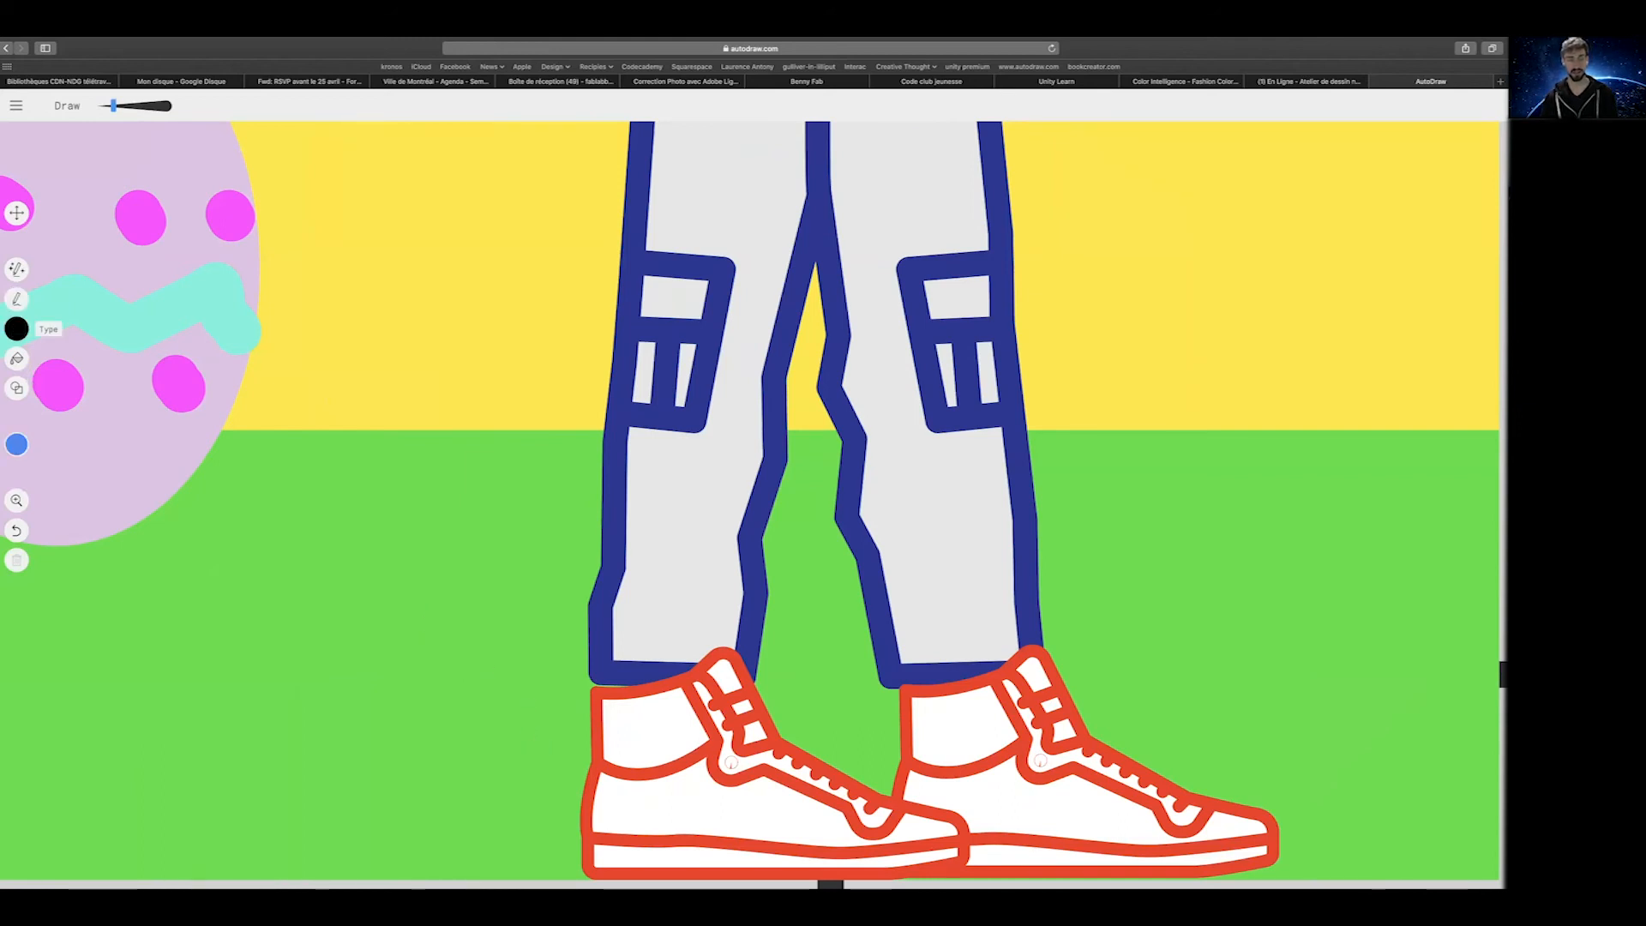
{"action": "left_click", "coordinate": [619, 811]}
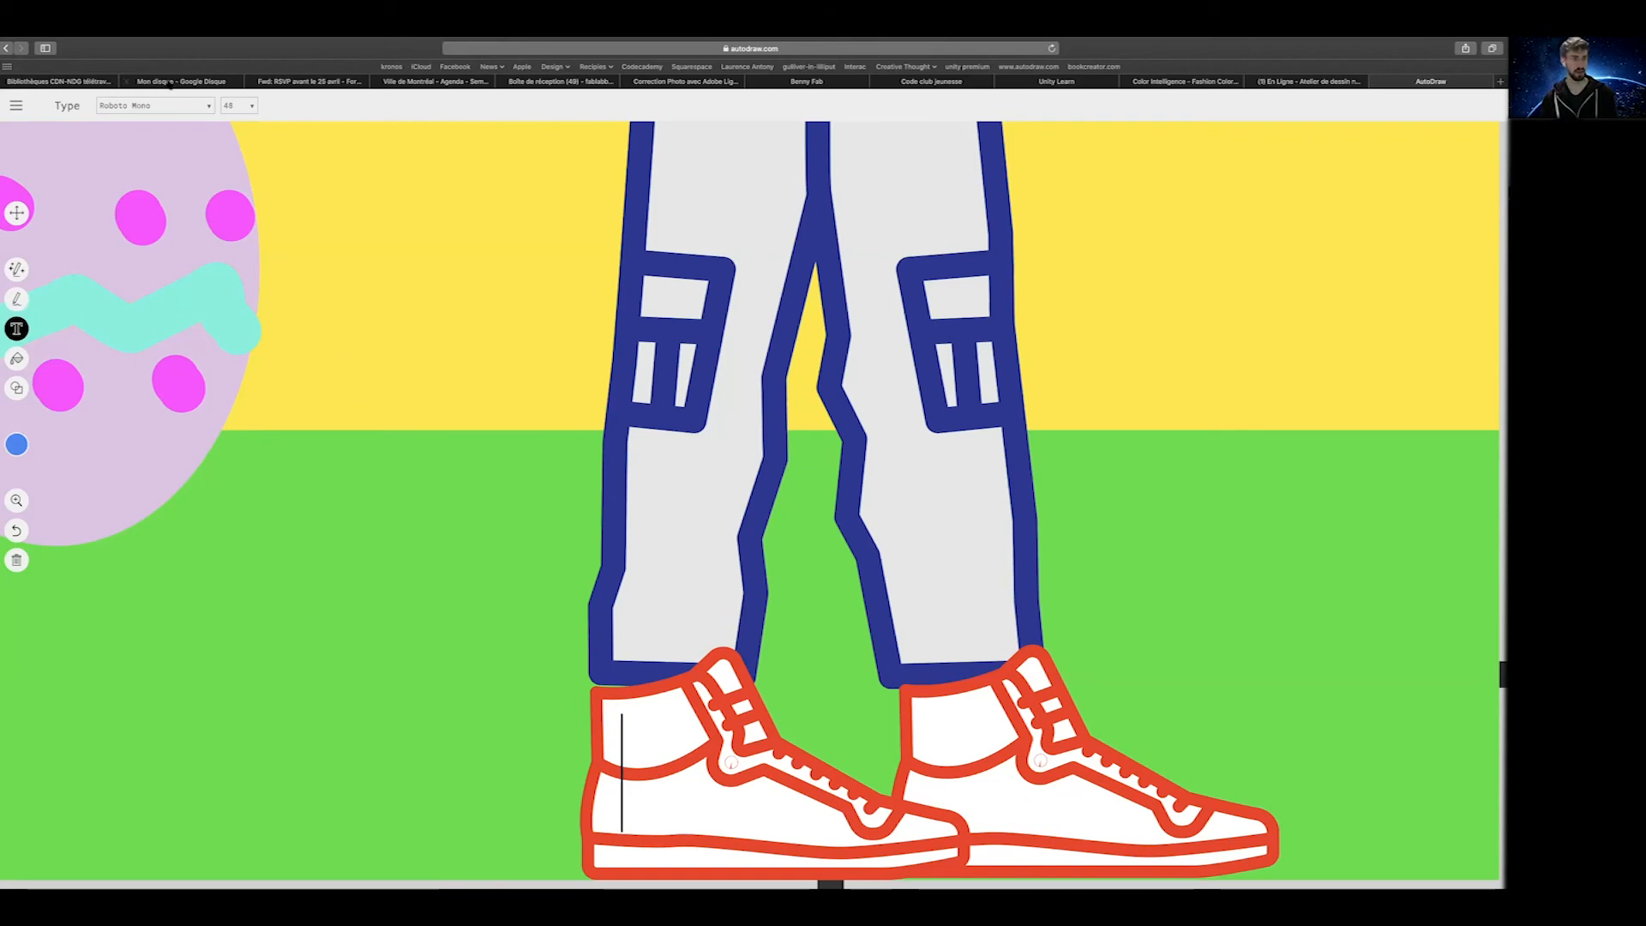
Set the sneaker label's text size to 16 and its font to Archivo Black
{"action": "left_click", "coordinate": [239, 105]}
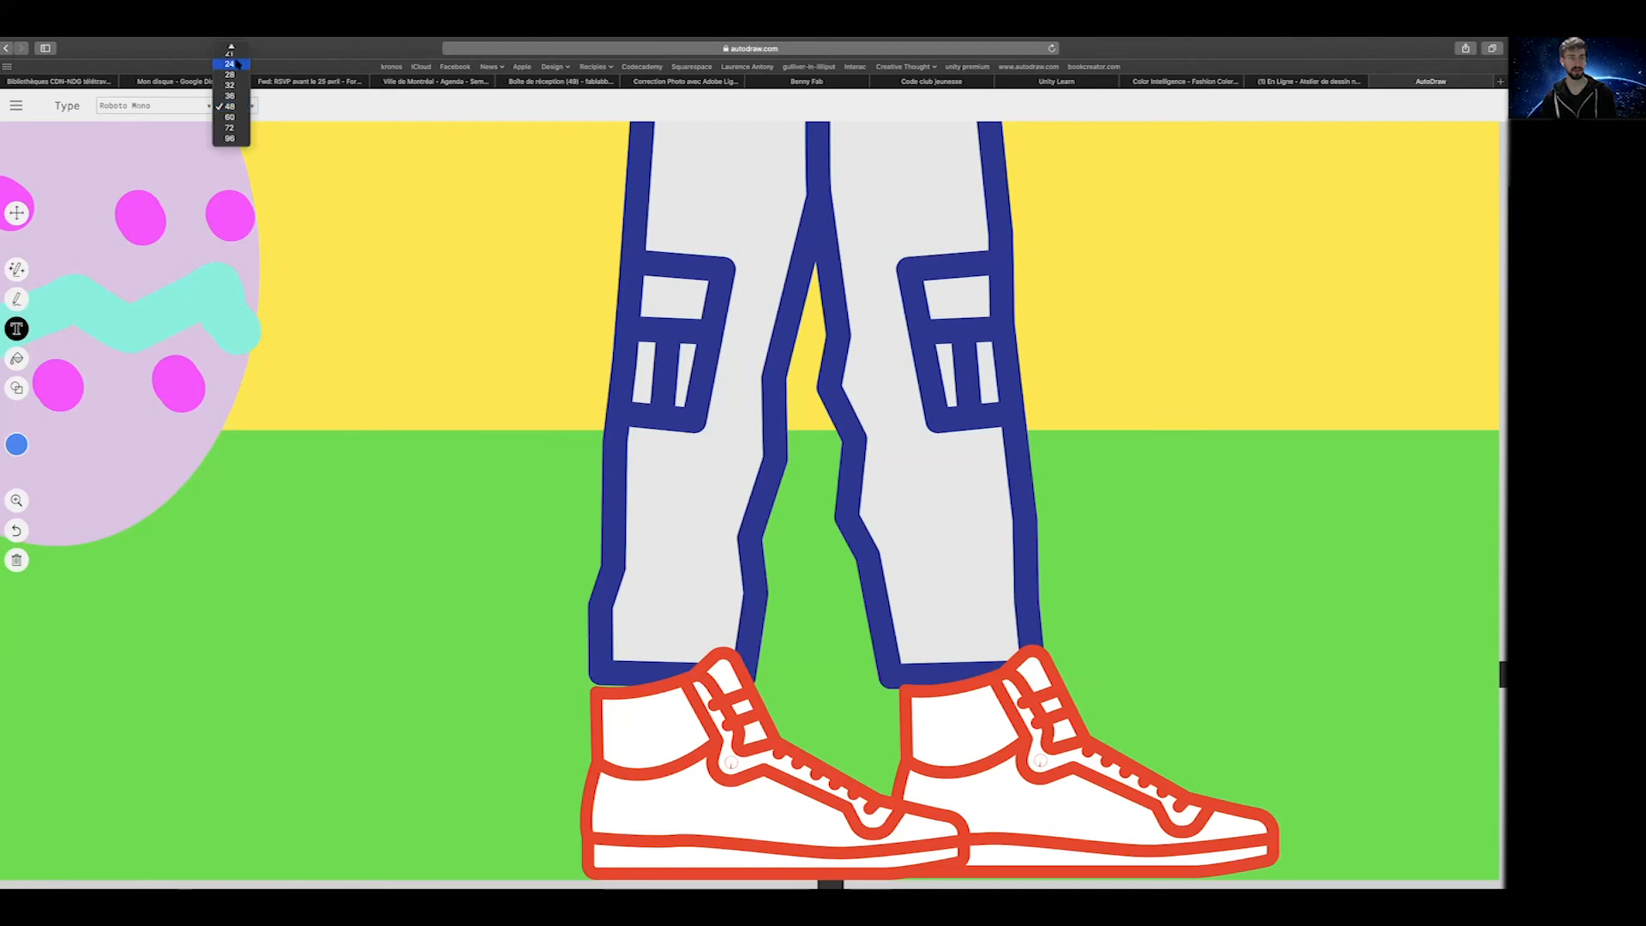
{"action": "left_click", "coordinate": [238, 63]}
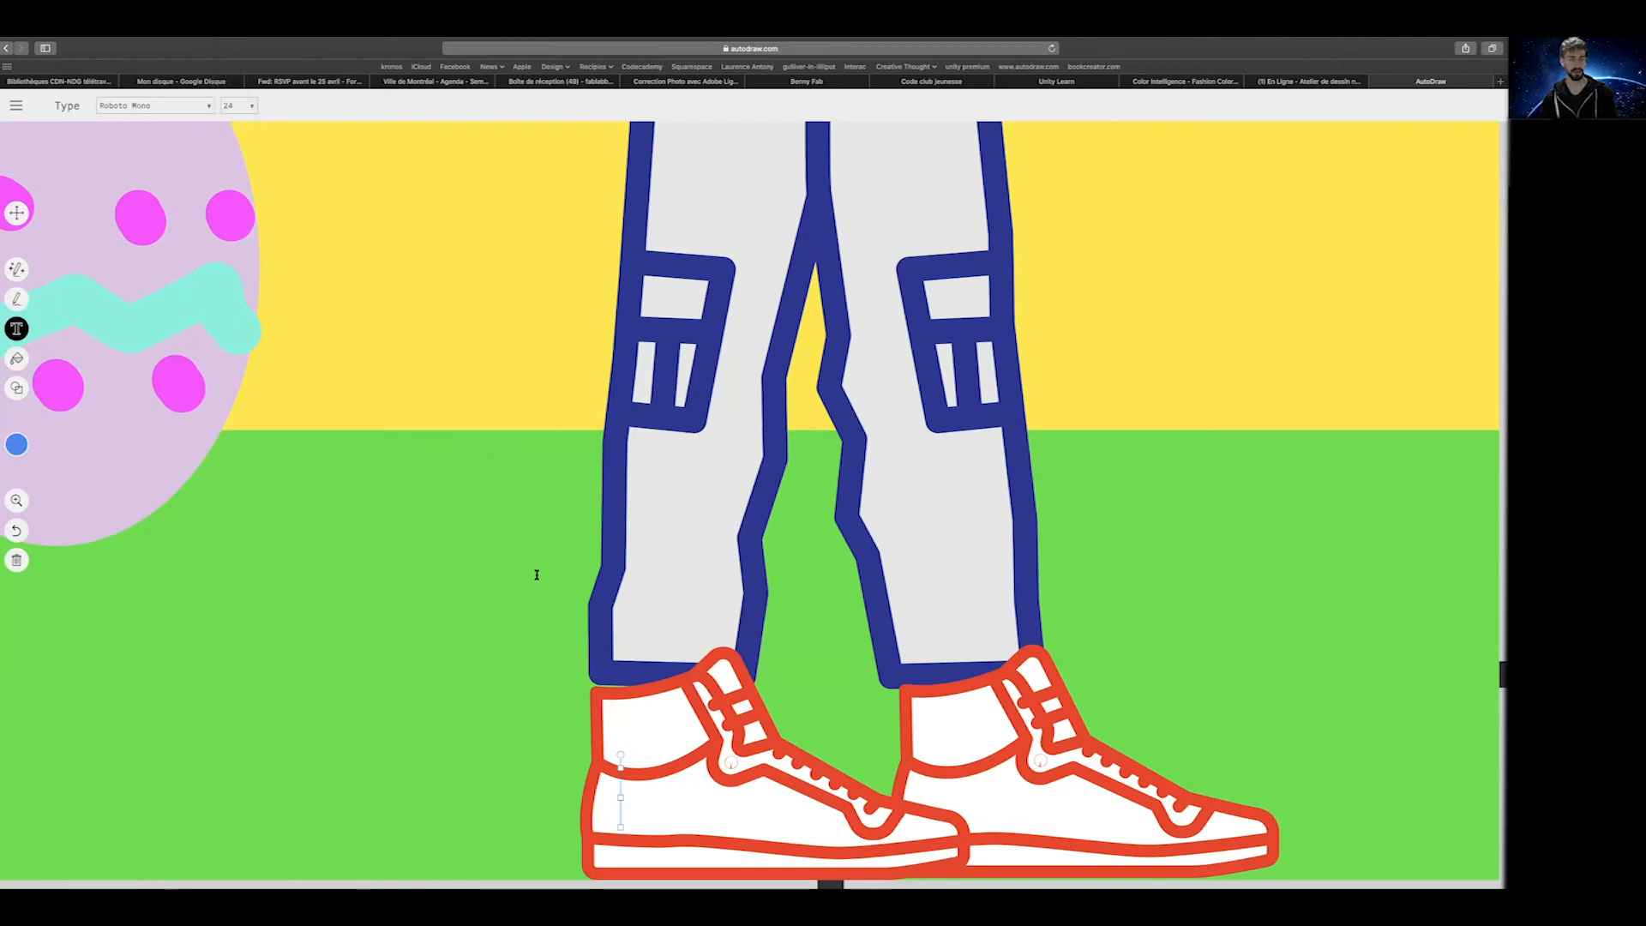
{"action": "left_click", "coordinate": [242, 105]}
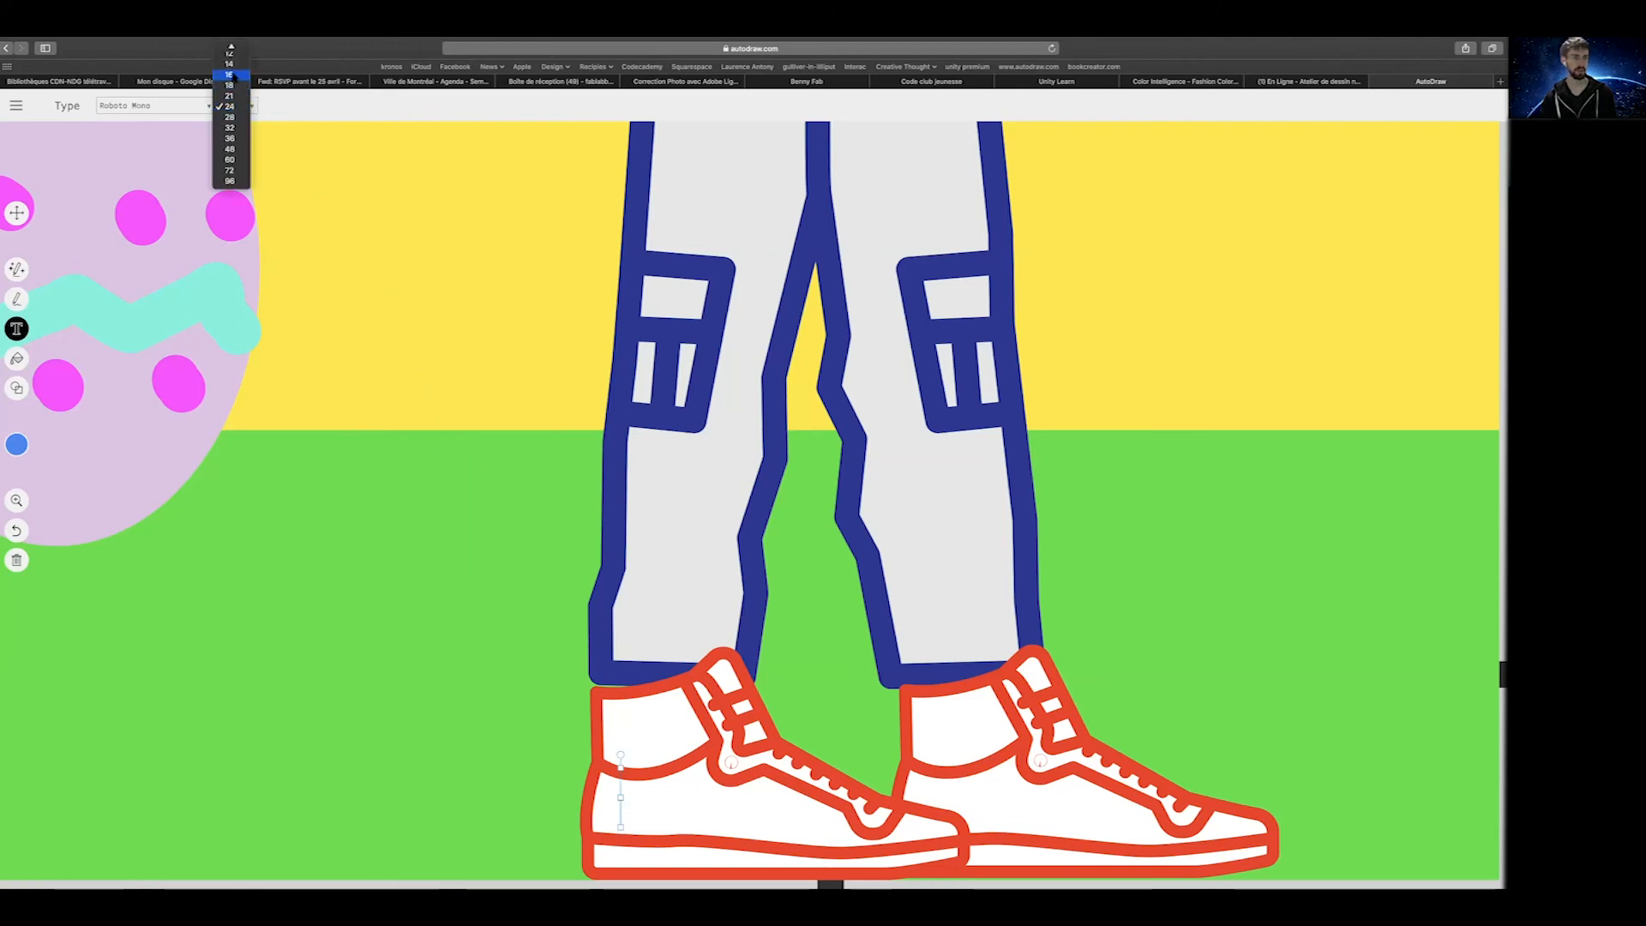
{"action": "left_click", "coordinate": [229, 75]}
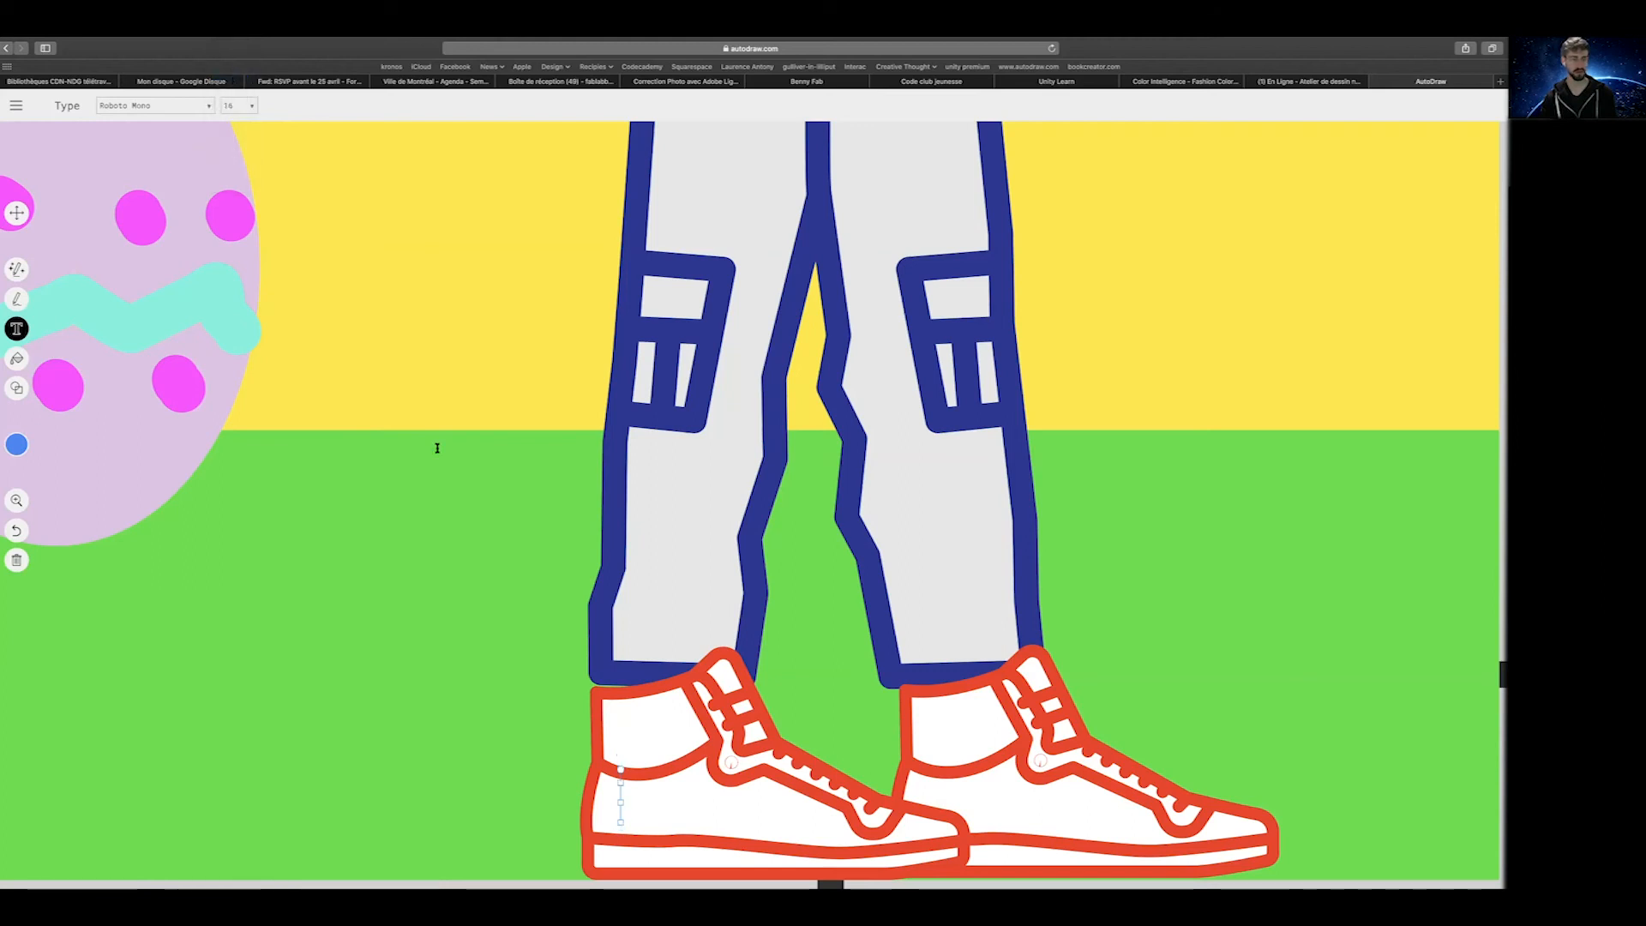
{"action": "left_click", "coordinate": [189, 113]}
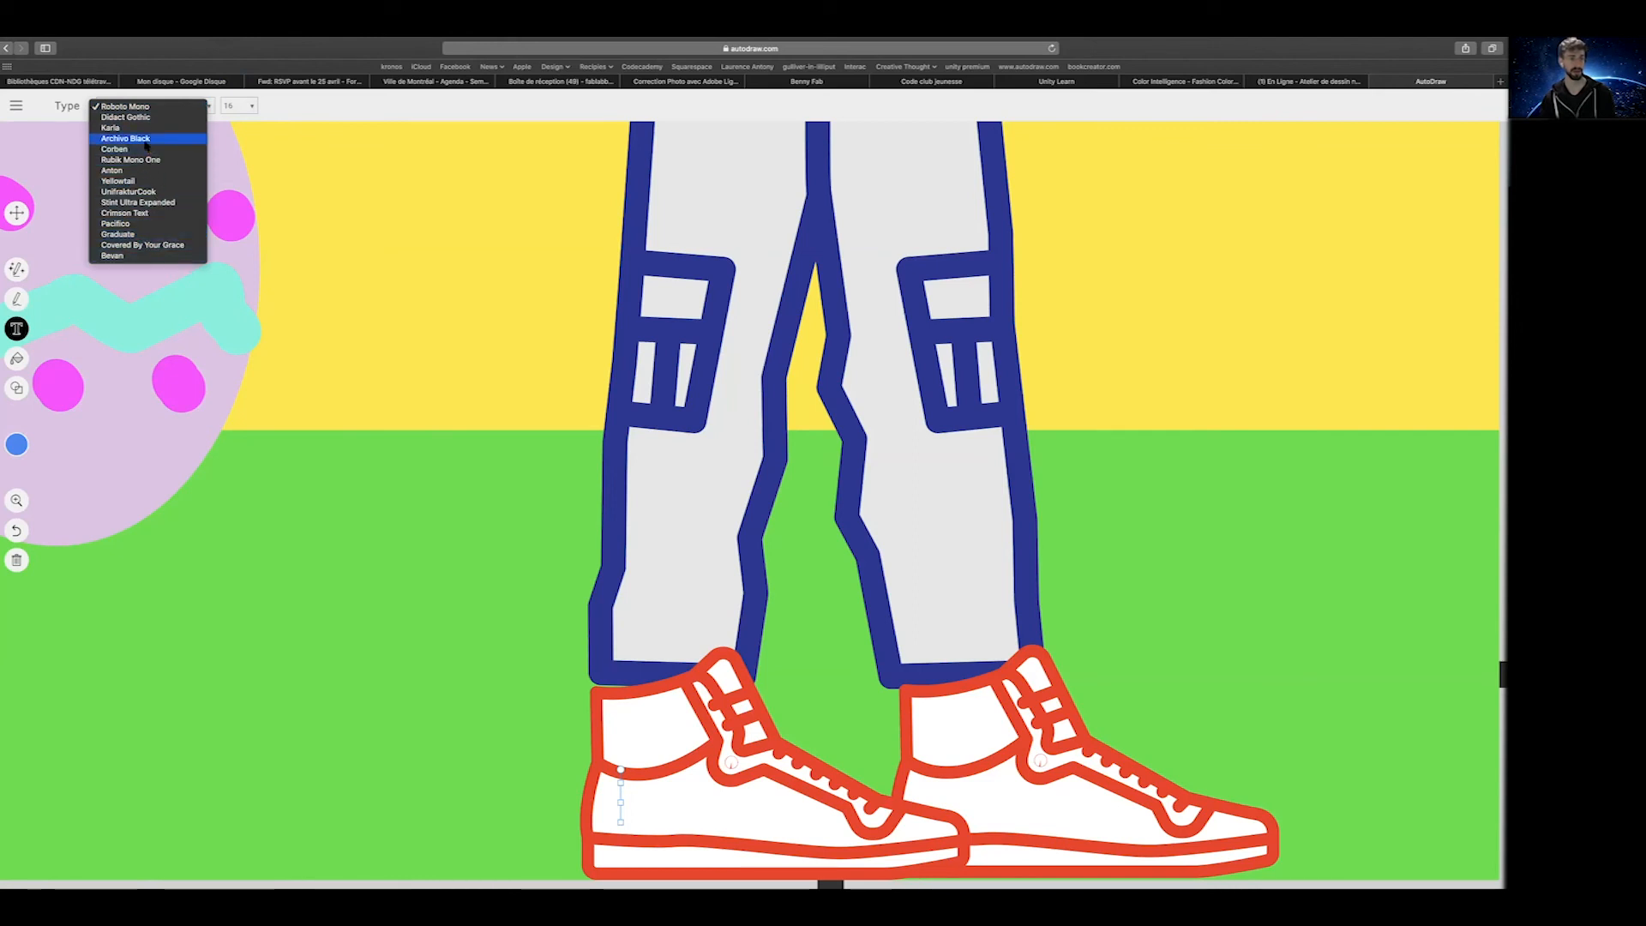
{"action": "left_click", "coordinate": [143, 109]}
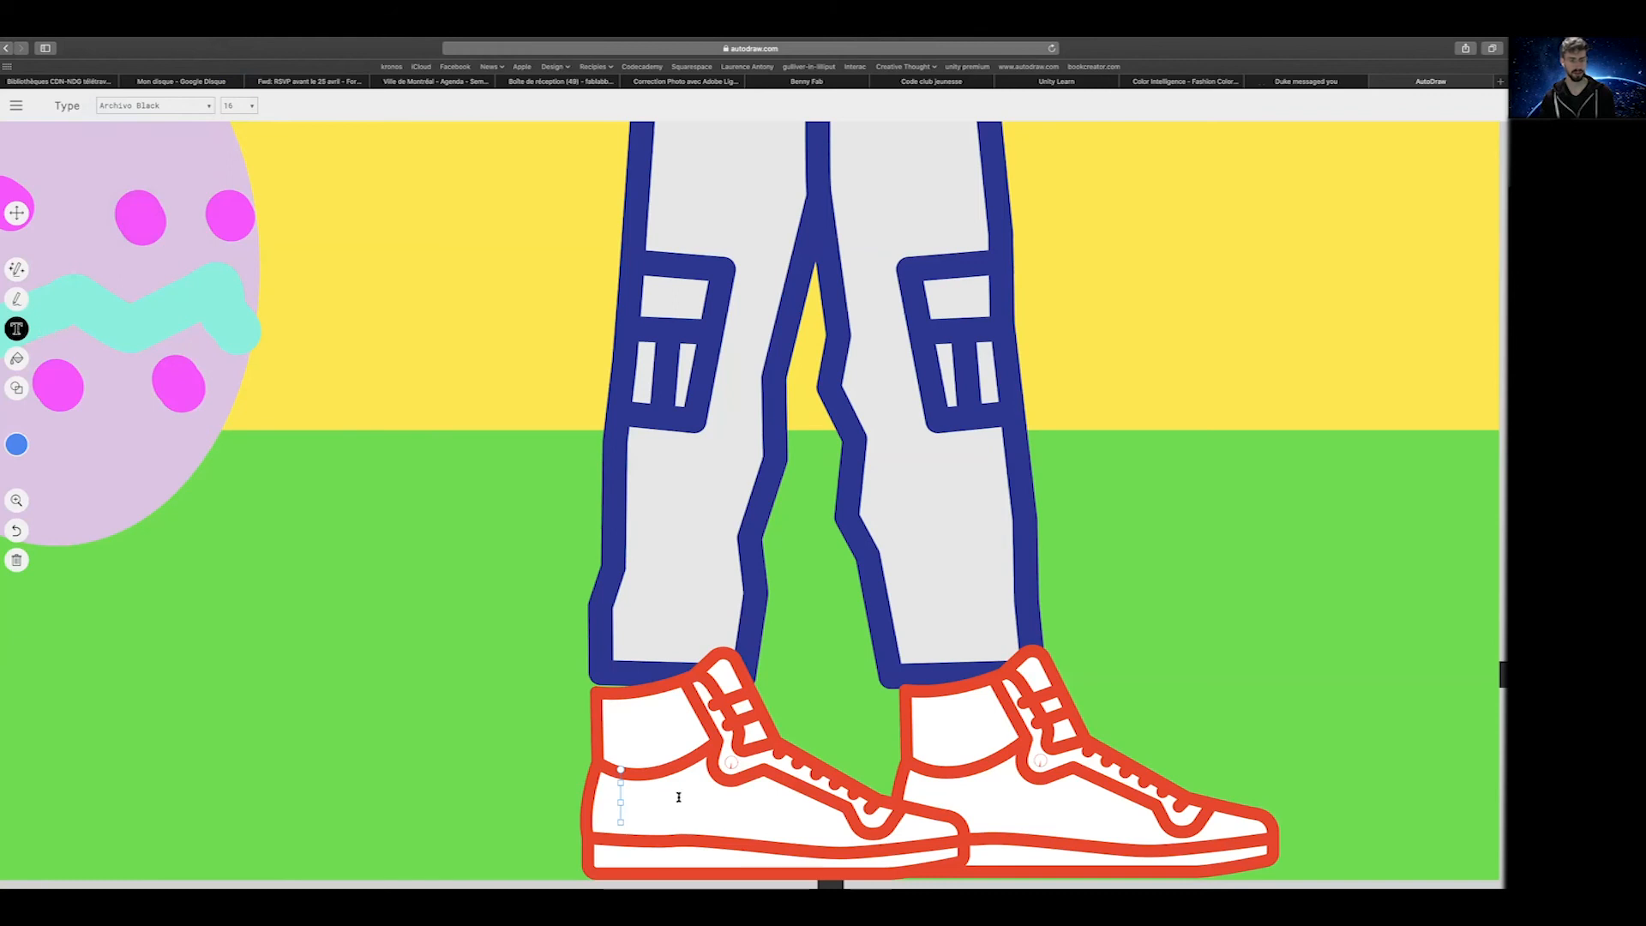
Enter AIR as the label on the sneaker and colour the text red like the shoe's outline
{"action": "type", "text": "AIR"}
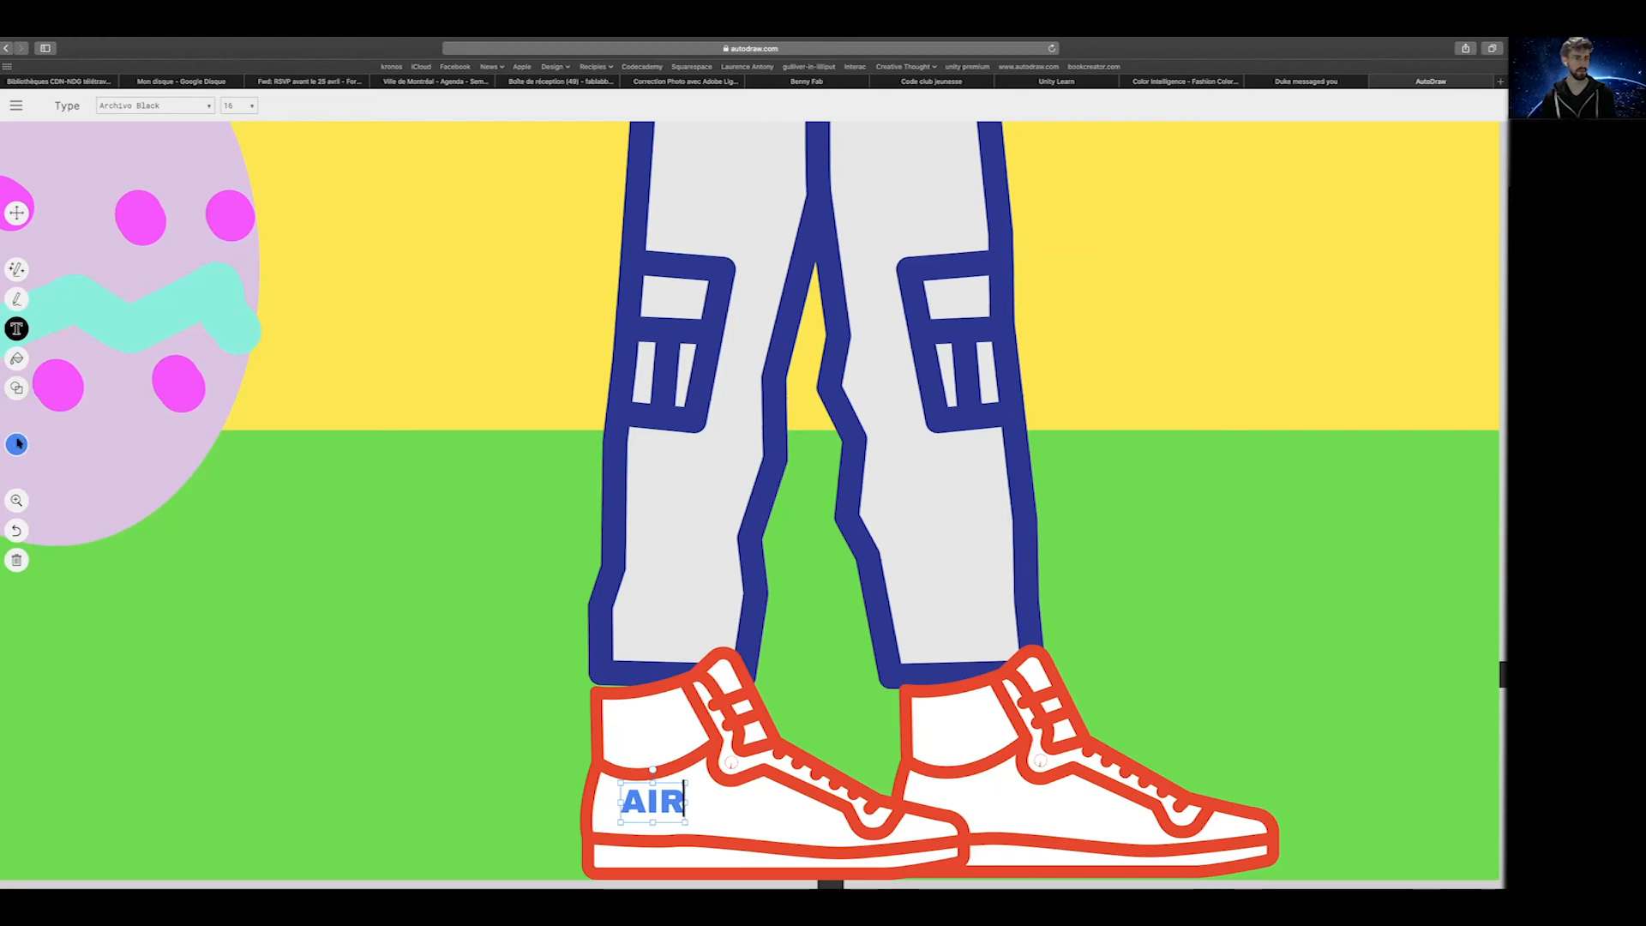
{"action": "left_click", "coordinate": [16, 444]}
{"action": "left_click", "coordinate": [170, 445]}
{"action": "left_click", "coordinate": [170, 445]}
{"action": "left_click", "coordinate": [171, 444]}
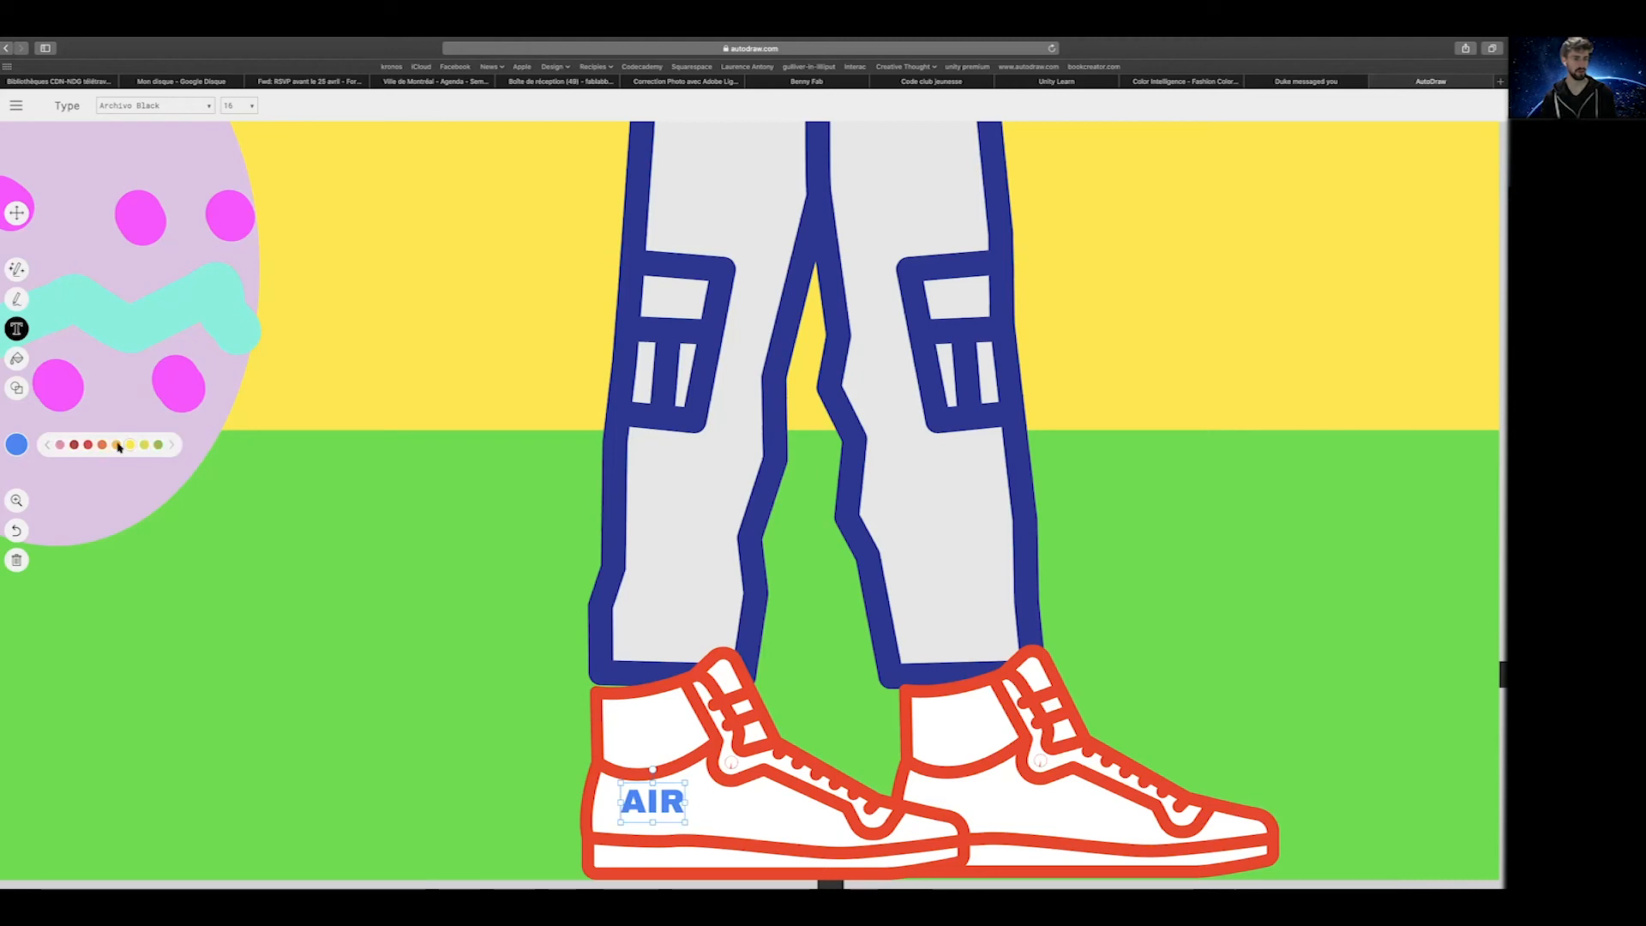
{"action": "left_click", "coordinate": [88, 444]}
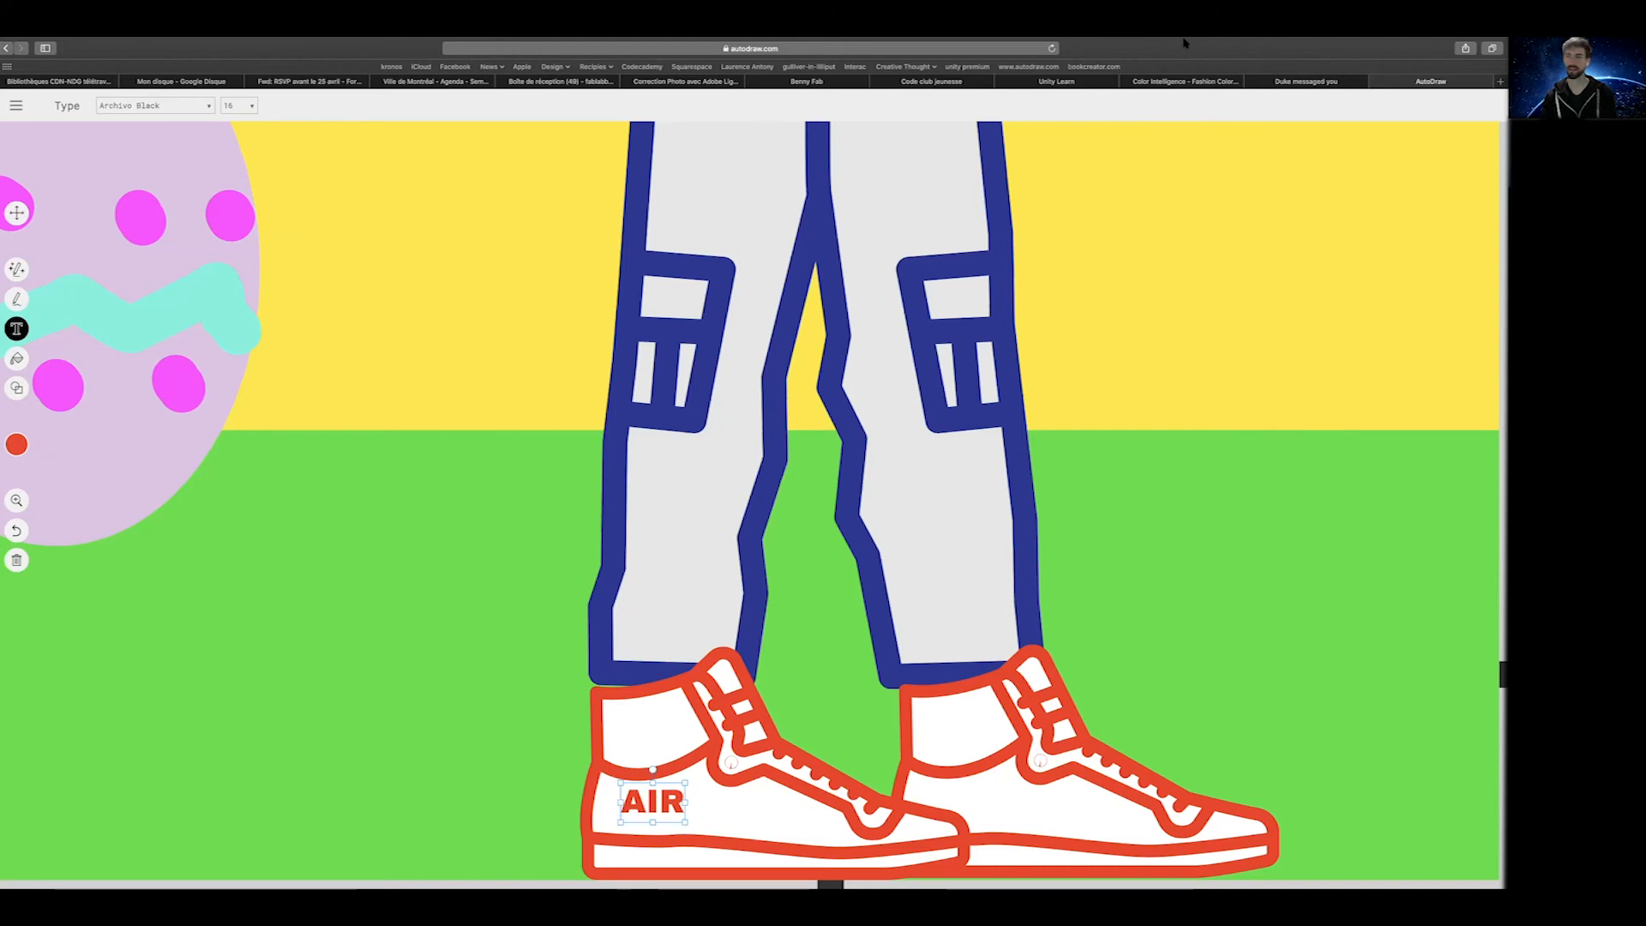
Switch the keyboard input source to Canadian English and enclose the AIR label in straight double quotation marks
{"action": "left_click", "coordinate": [1347, 40]}
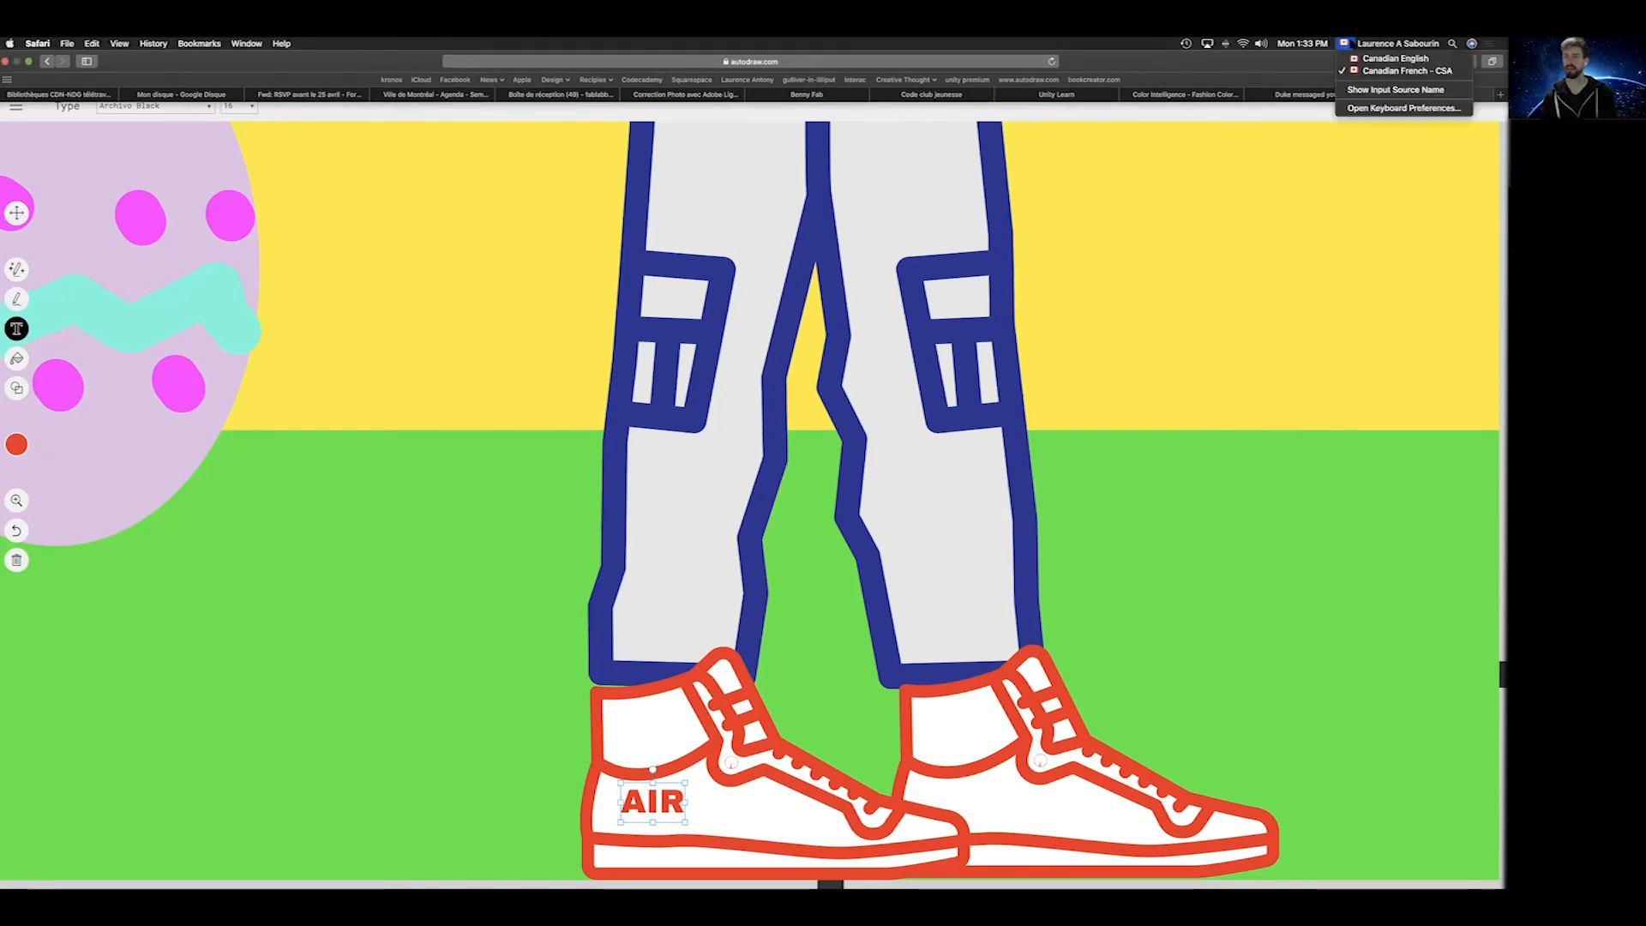
{"action": "left_click", "coordinate": [1378, 58]}
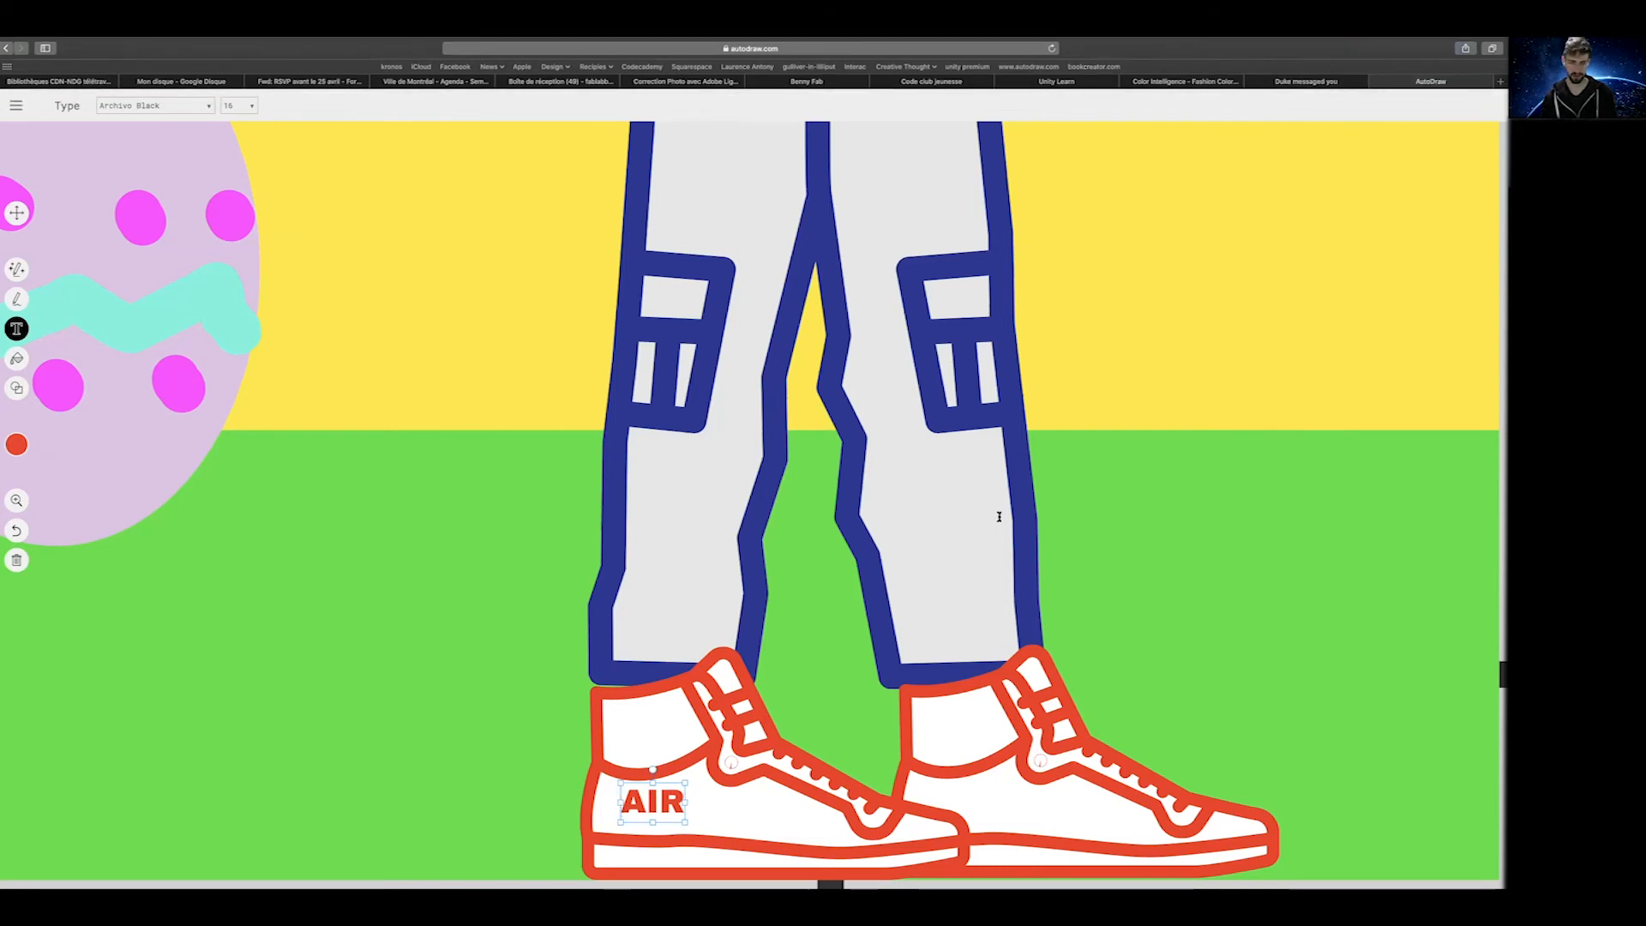
{"action": "type", "text": "\""}
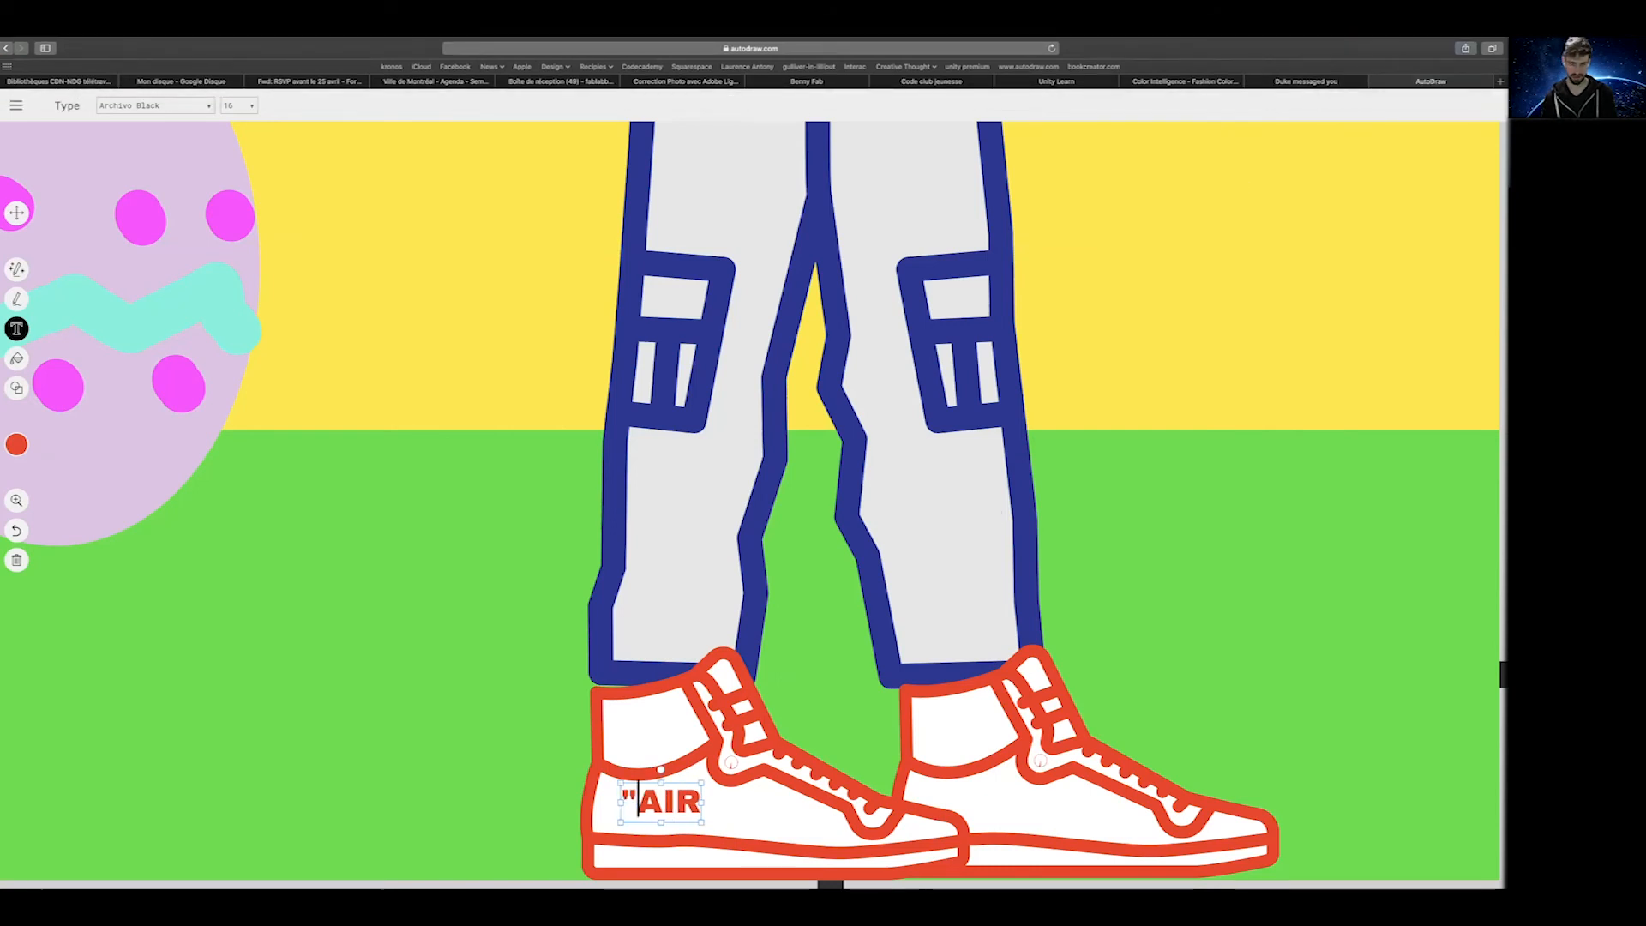
{"action": "left_click", "coordinate": [698, 799]}
{"action": "type", "text": "\""}
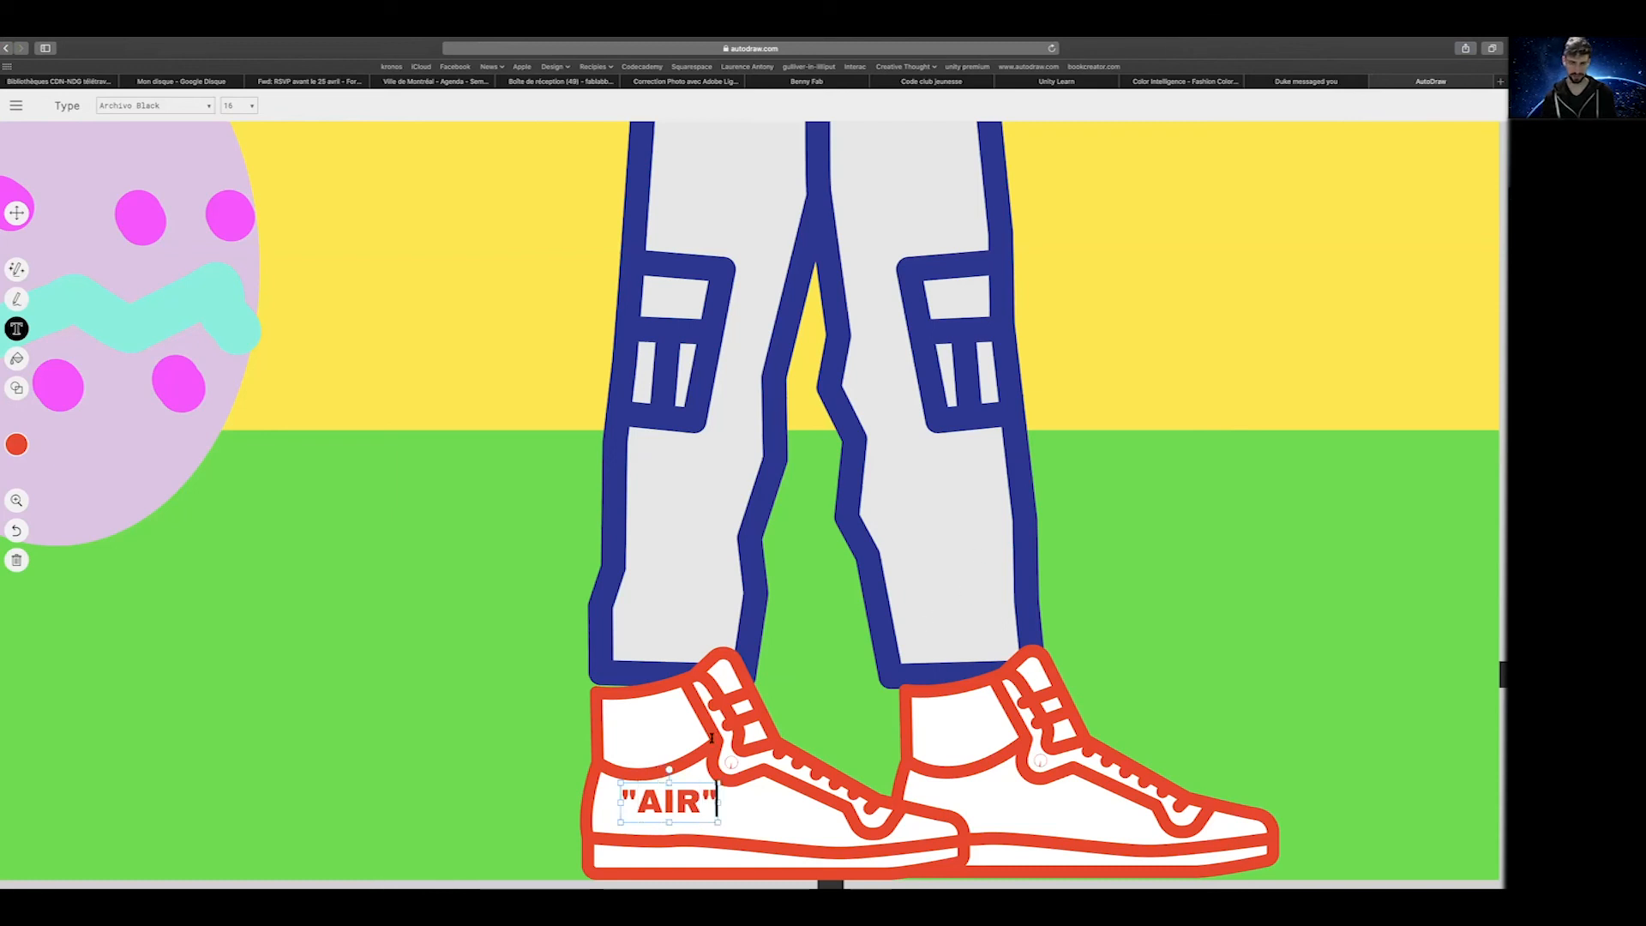
Duplicate the "AIR" label and position the copy at the matching spot on the sneaker farther from the egg
{"action": "left_click", "coordinate": [17, 213]}
{"action": "key", "text": "super+c"}
{"action": "key", "text": "super+v"}
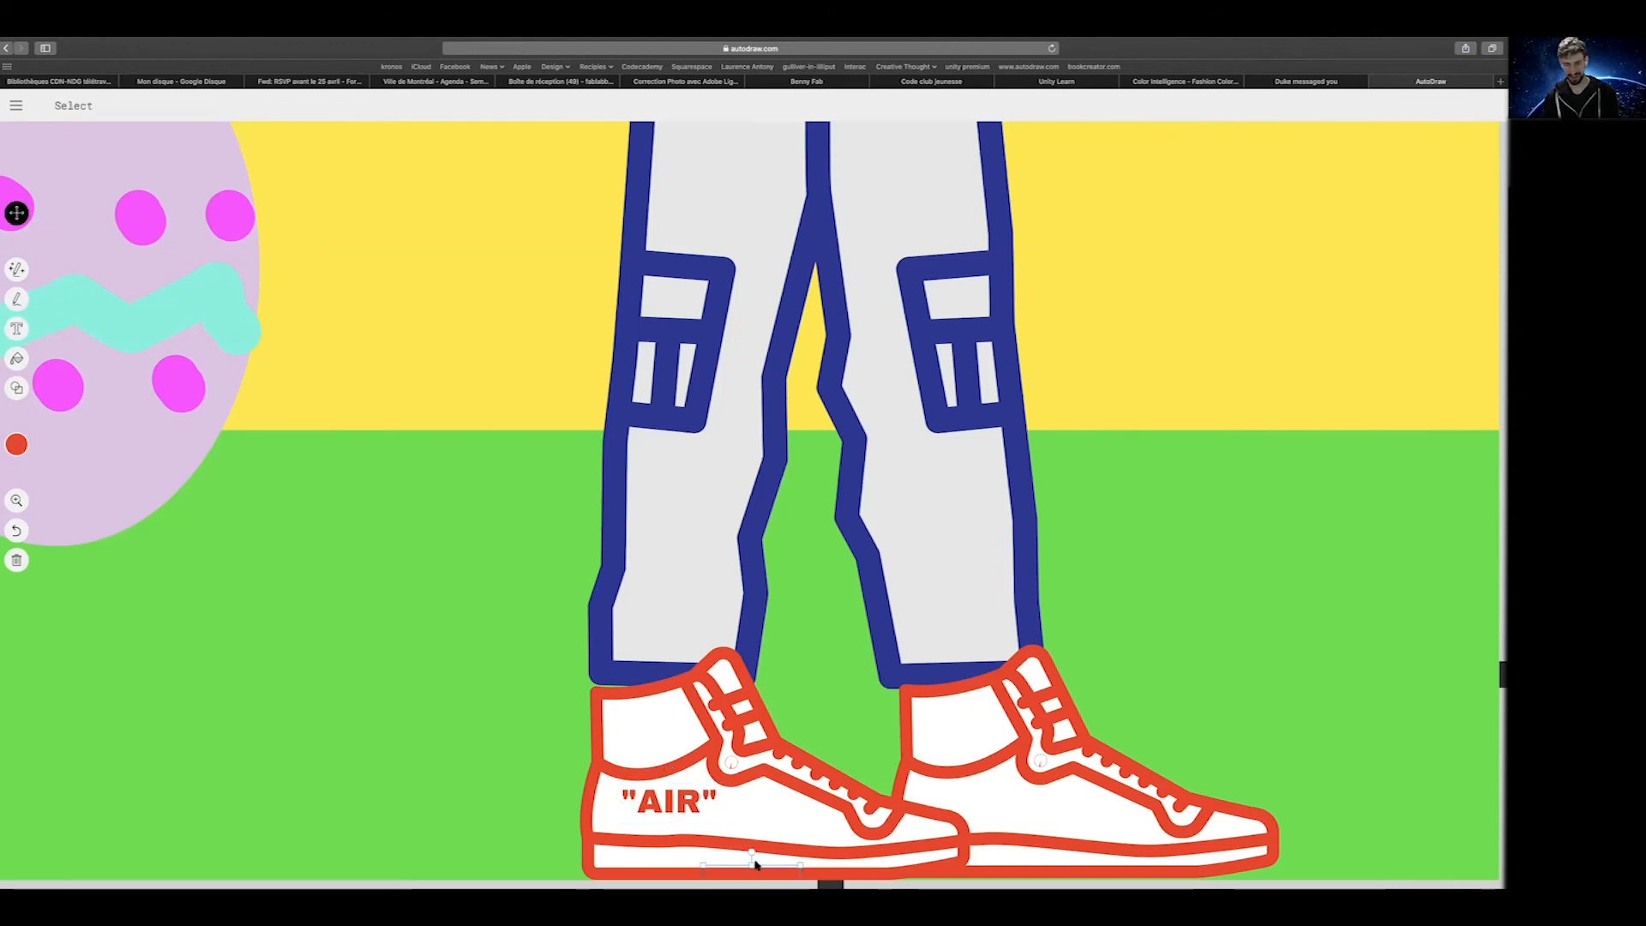
{"action": "scroll", "coordinate": [765, 843], "scroll_direction": "down", "scroll_amount": 2}
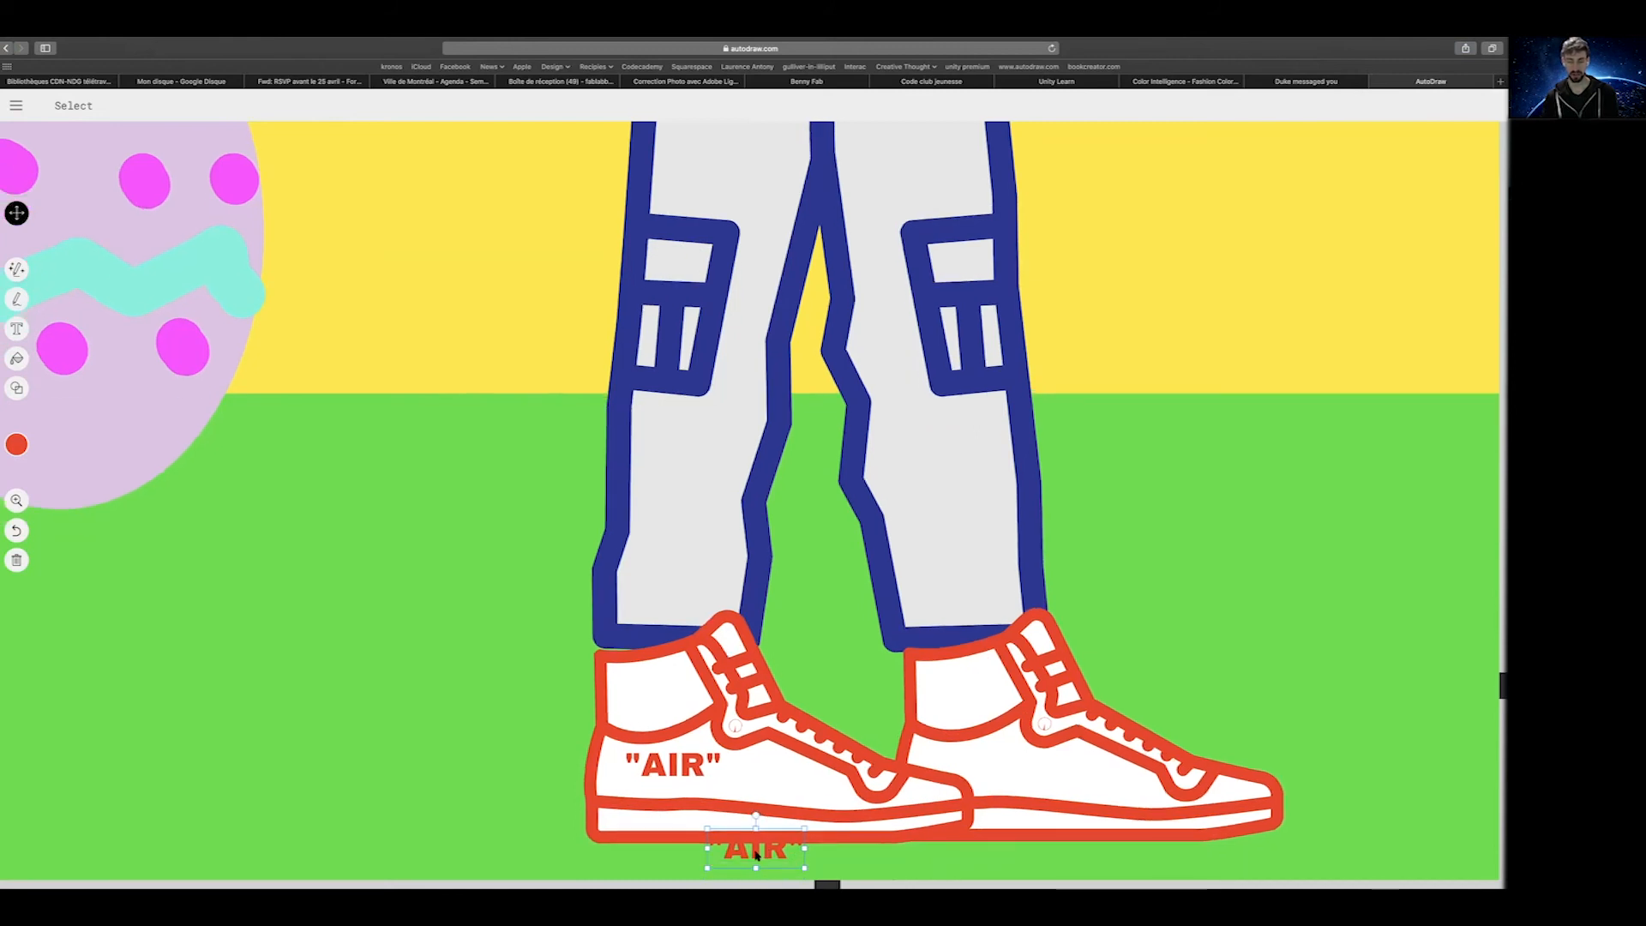
{"action": "left_click_drag", "start_coordinate": [755, 828], "coordinate": [960, 761]}
{"action": "scroll", "coordinate": [959, 761], "scroll_direction": "up", "scroll_amount": 1}
{"action": "key", "text": "super+z"}
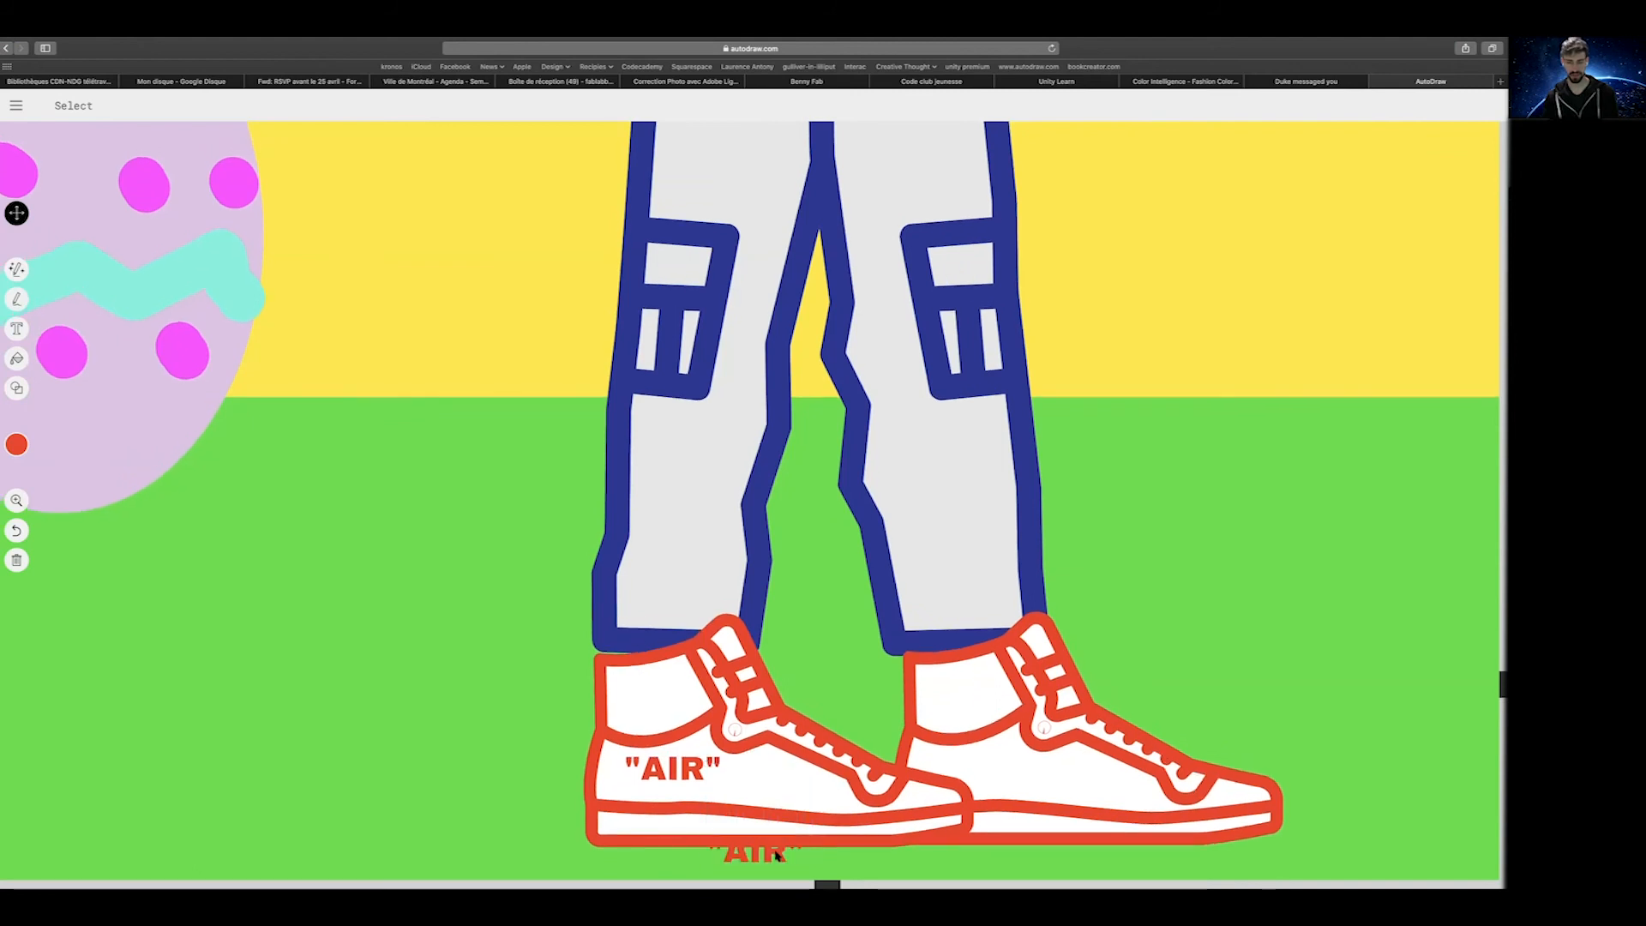
{"action": "left_click_drag", "start_coordinate": [821, 855], "coordinate": [1016, 771]}
{"action": "left_click", "coordinate": [1026, 801]}
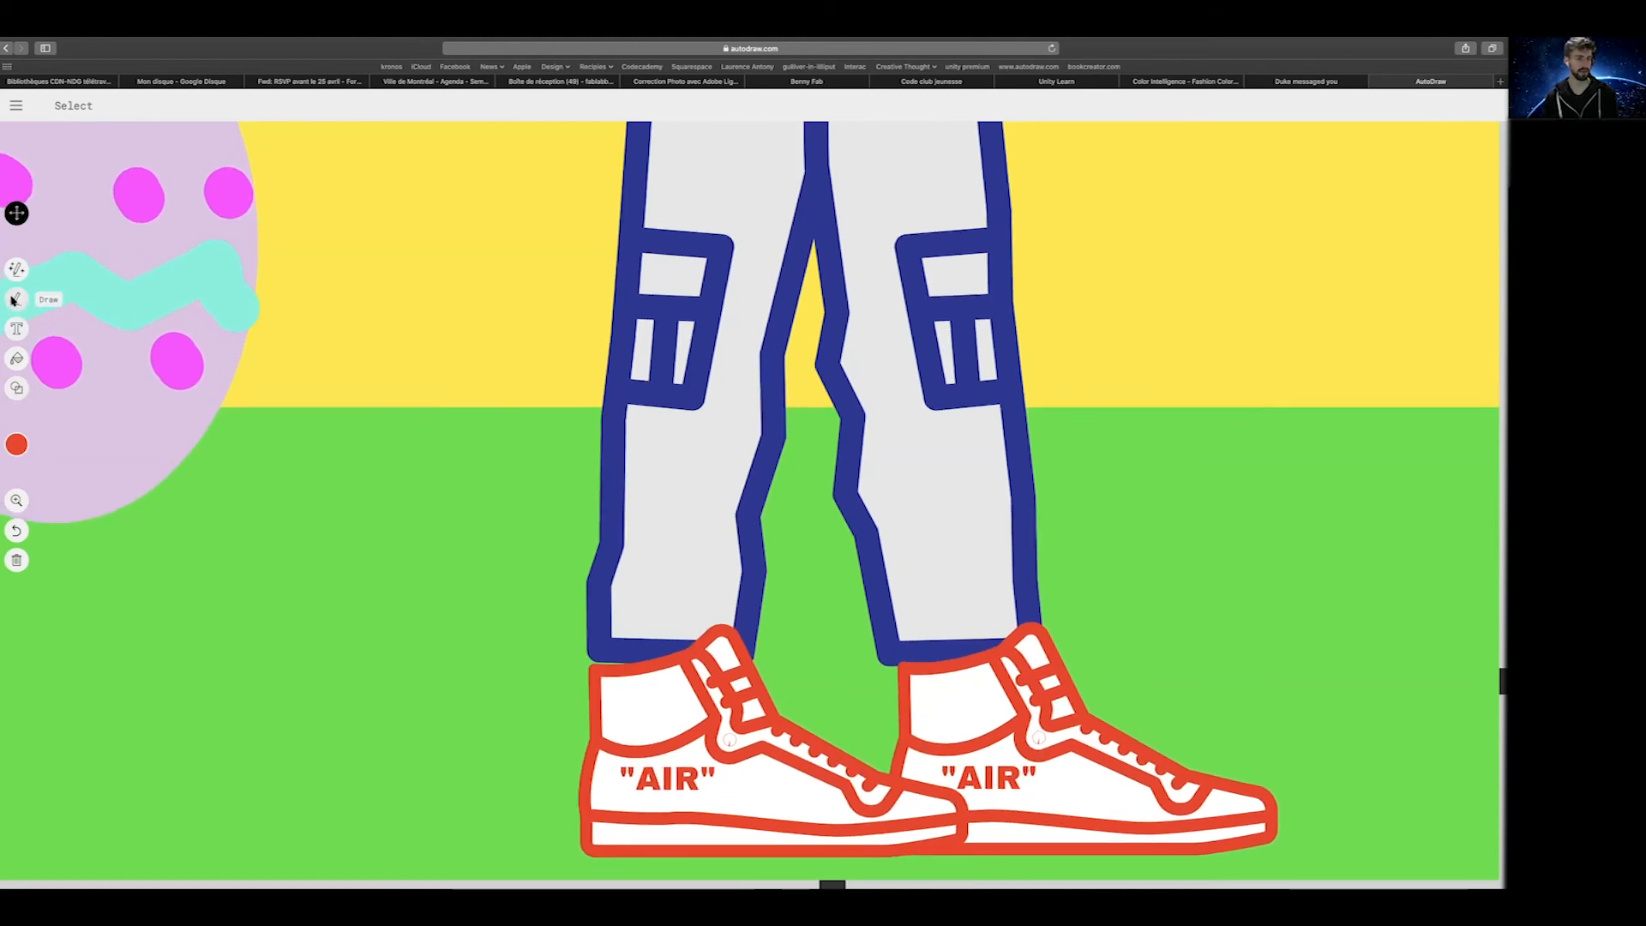
Set the freehand Draw tool to red with the thinnest stroke, undoing the trial marks on the sneaker
{"action": "left_click", "coordinate": [17, 300]}
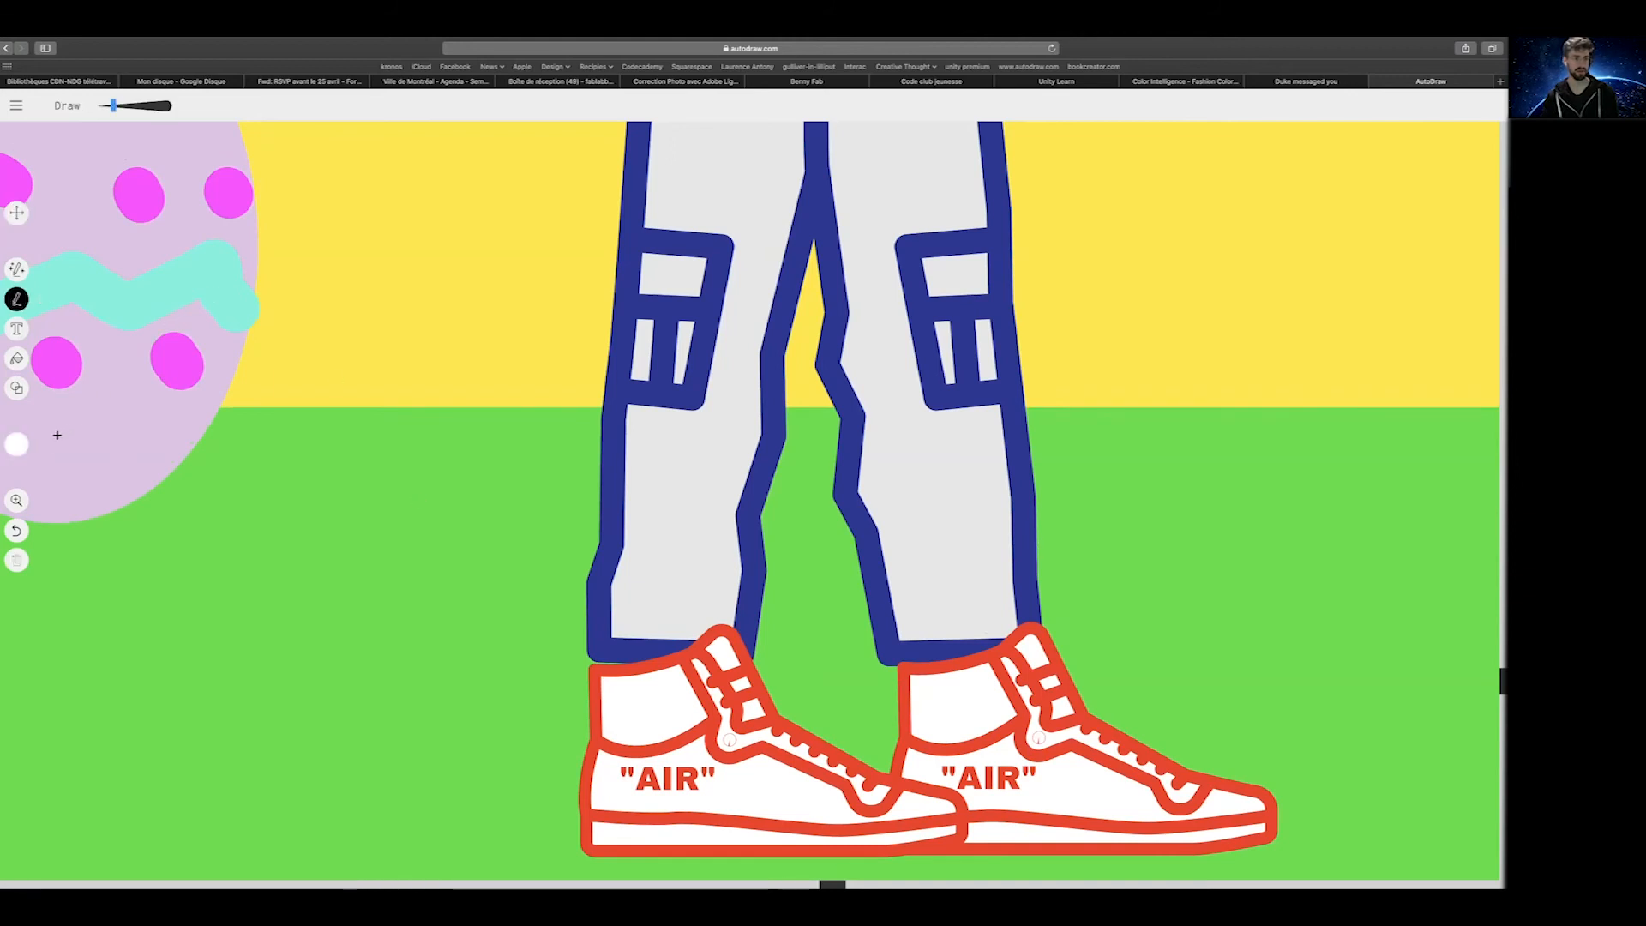
{"action": "left_click", "coordinate": [19, 447]}
{"action": "left_click", "coordinate": [89, 445]}
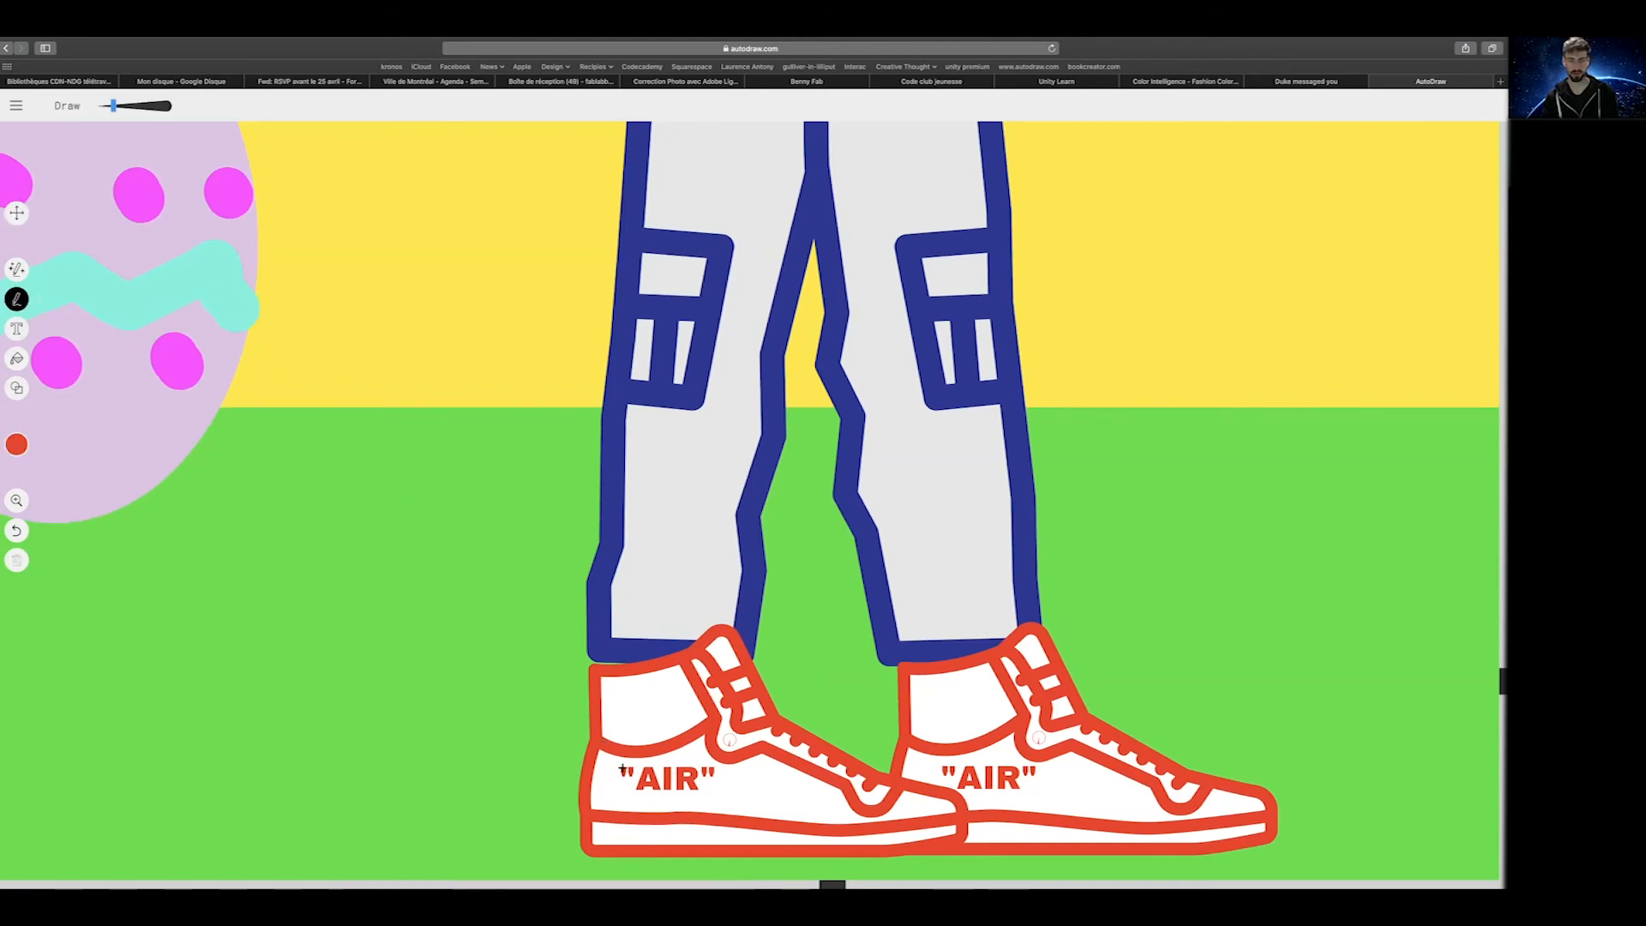
{"action": "left_click_drag", "start_coordinate": [738, 781], "coordinate": [792, 790]}
{"action": "key", "text": "super+z"}
{"action": "left_click_drag", "start_coordinate": [114, 105], "coordinate": [98, 105]}
{"action": "left_click_drag", "start_coordinate": [738, 790], "coordinate": [779, 815]}
{"action": "key", "text": "super+z"}
{"action": "left_click_drag", "start_coordinate": [100, 107], "coordinate": [99, 107]}
Sketch a small red swoosh outline beside the "AIR" label on the sneaker nearer the egg
{"action": "mouse_move", "coordinate": [734, 782]}
{"action": "left_mouse_down"}
{"action": "mouse_move", "coordinate": [776, 802]}
{"action": "mouse_move", "coordinate": [794, 784]}
{"action": "mouse_move", "coordinate": [735, 783]}
{"action": "left_mouse_up"}
{"action": "key", "text": "super+z"}
{"action": "key", "text": "super+z"}
{"action": "mouse_move", "coordinate": [731, 780]}
{"action": "left_mouse_down"}
{"action": "mouse_move", "coordinate": [780, 810]}
{"action": "mouse_move", "coordinate": [794, 788]}
{"action": "mouse_move", "coordinate": [747, 786]}
{"action": "left_mouse_up"}
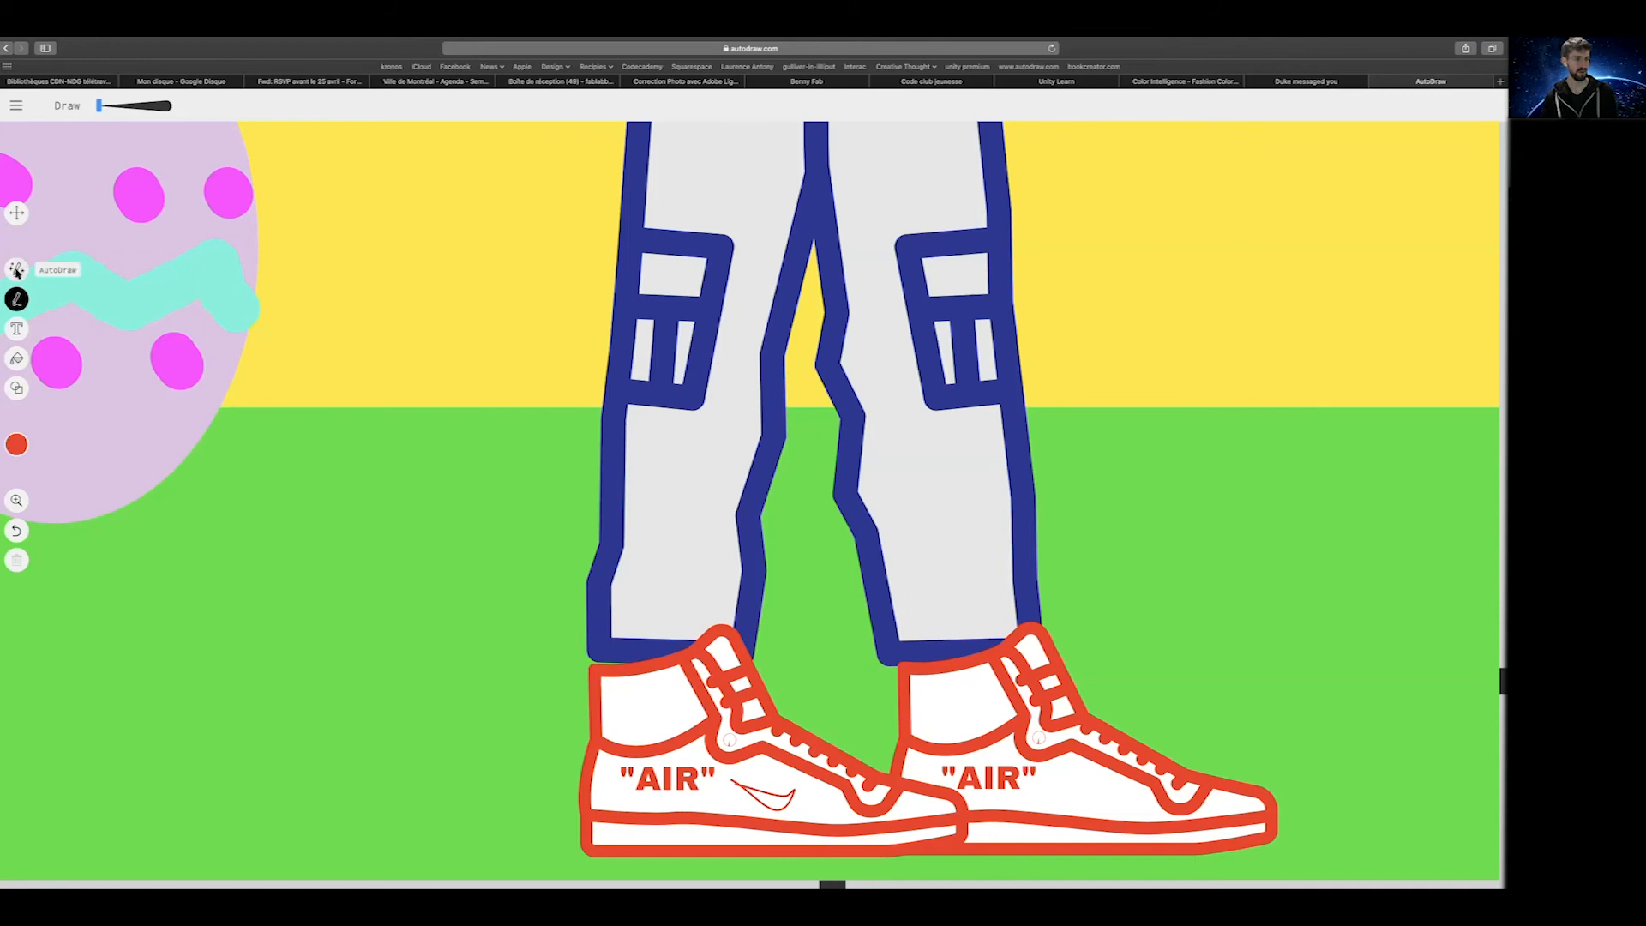
Try to fill the swoosh outline on the sneaker nearer the egg with red, and undo both the fill and the outline
{"action": "left_click", "coordinate": [16, 358]}
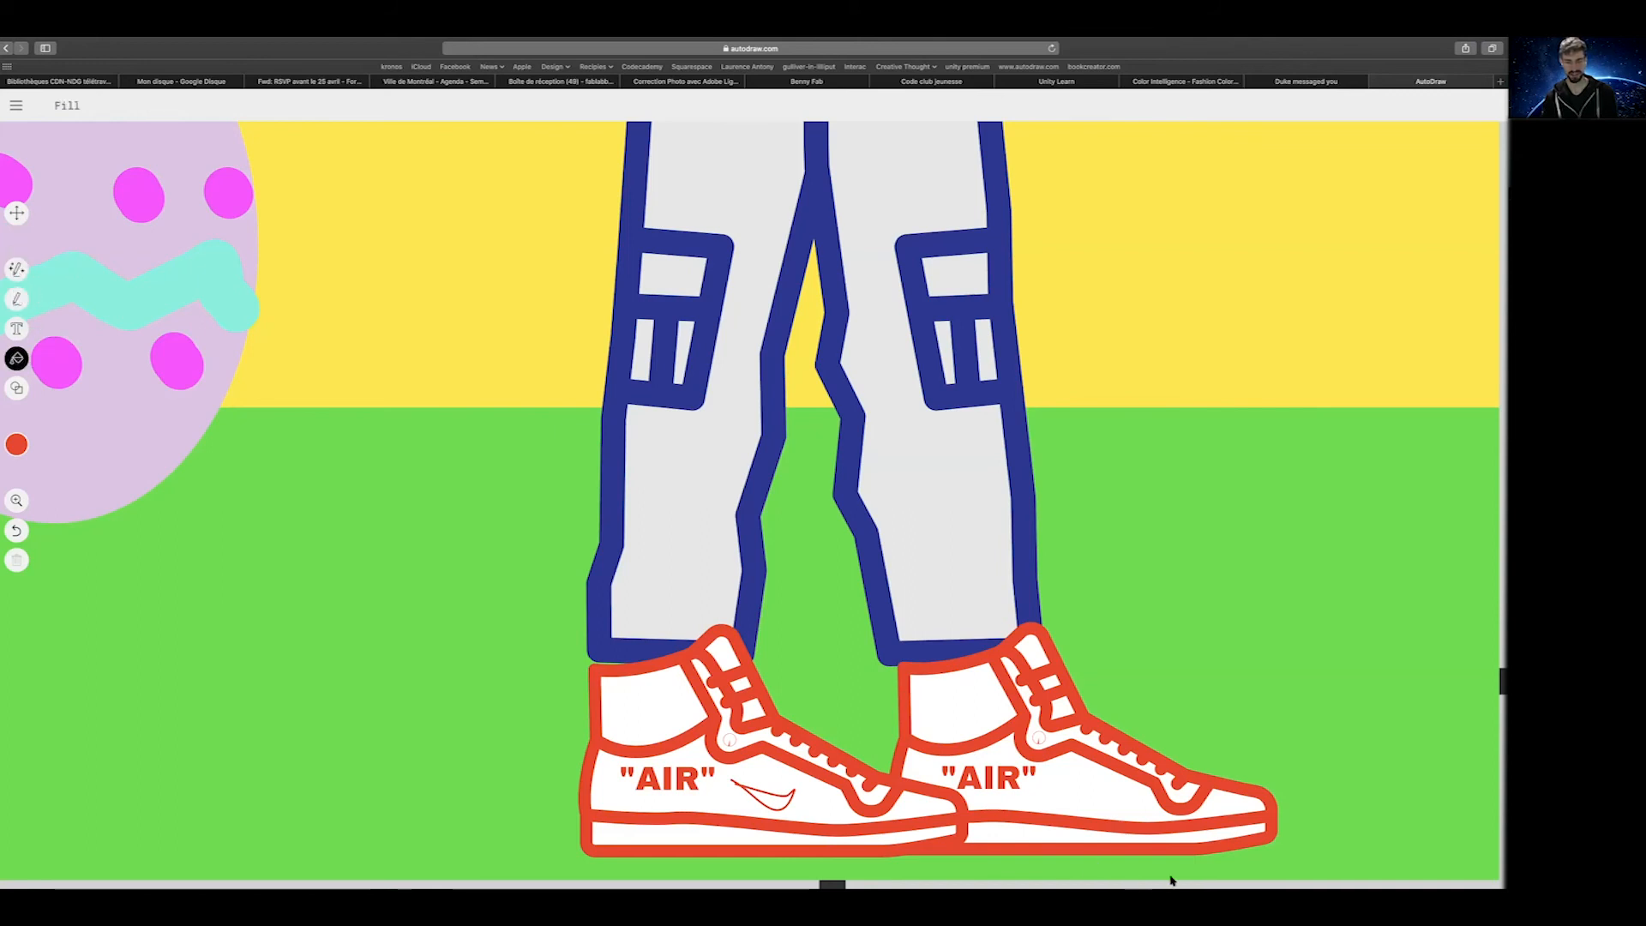
{"action": "left_click", "coordinate": [774, 801]}
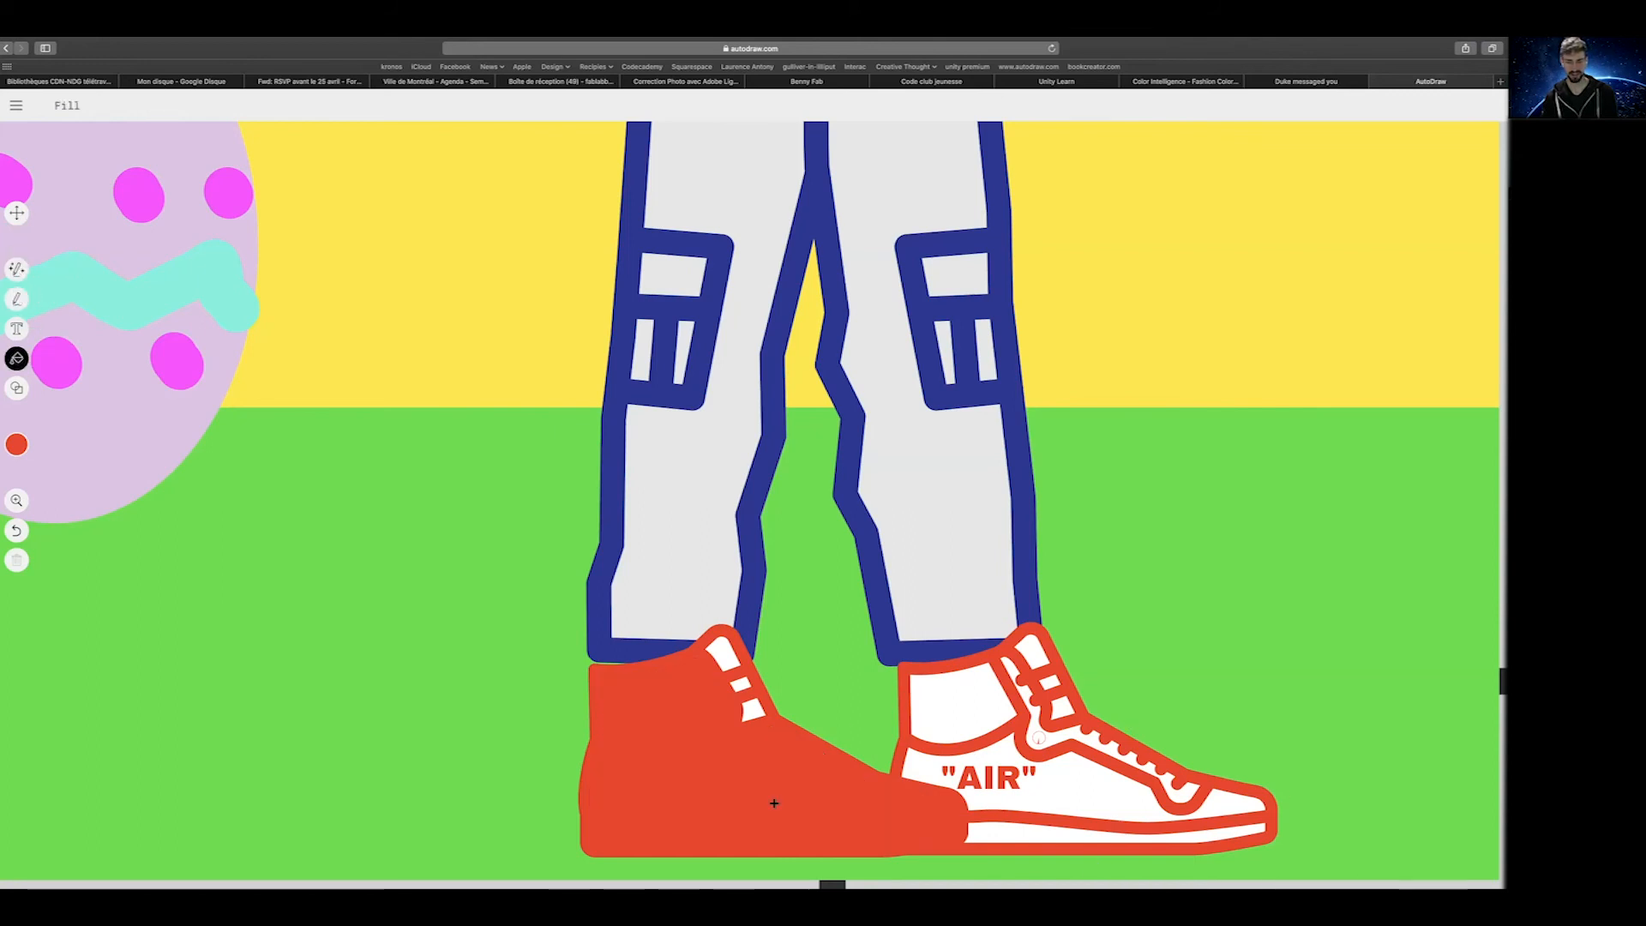
{"action": "key", "text": "ctrl+z"}
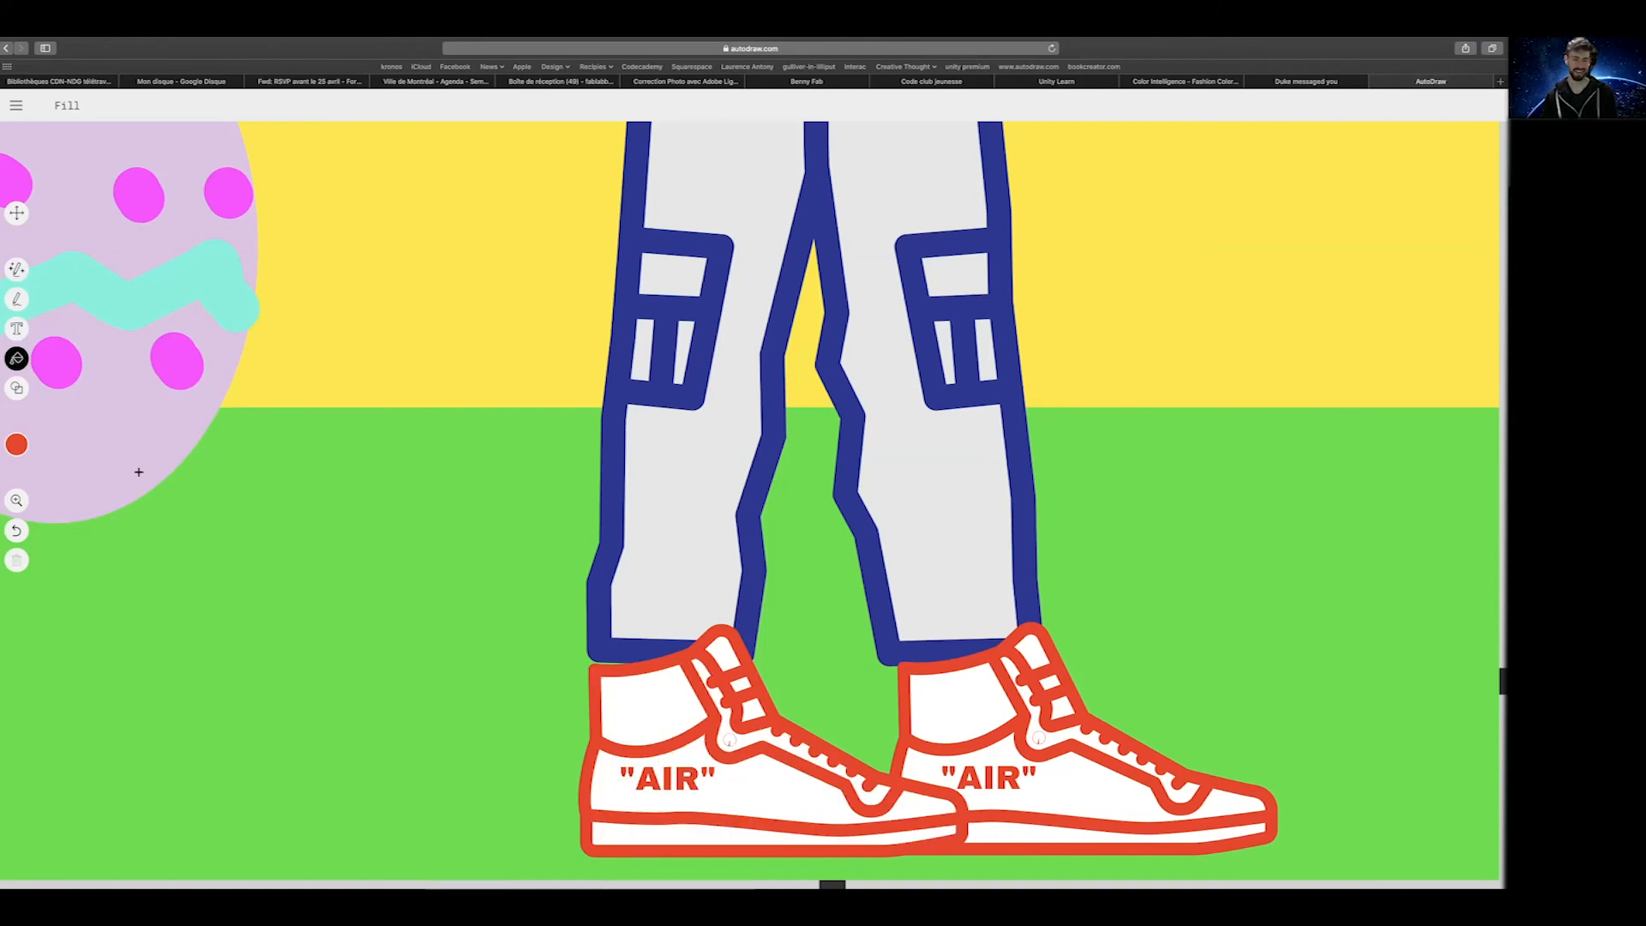
Return to the freehand Draw tool with a thicker red stroke, undoing the trial dab beside the "AIR" label
{"action": "left_click", "coordinate": [16, 298]}
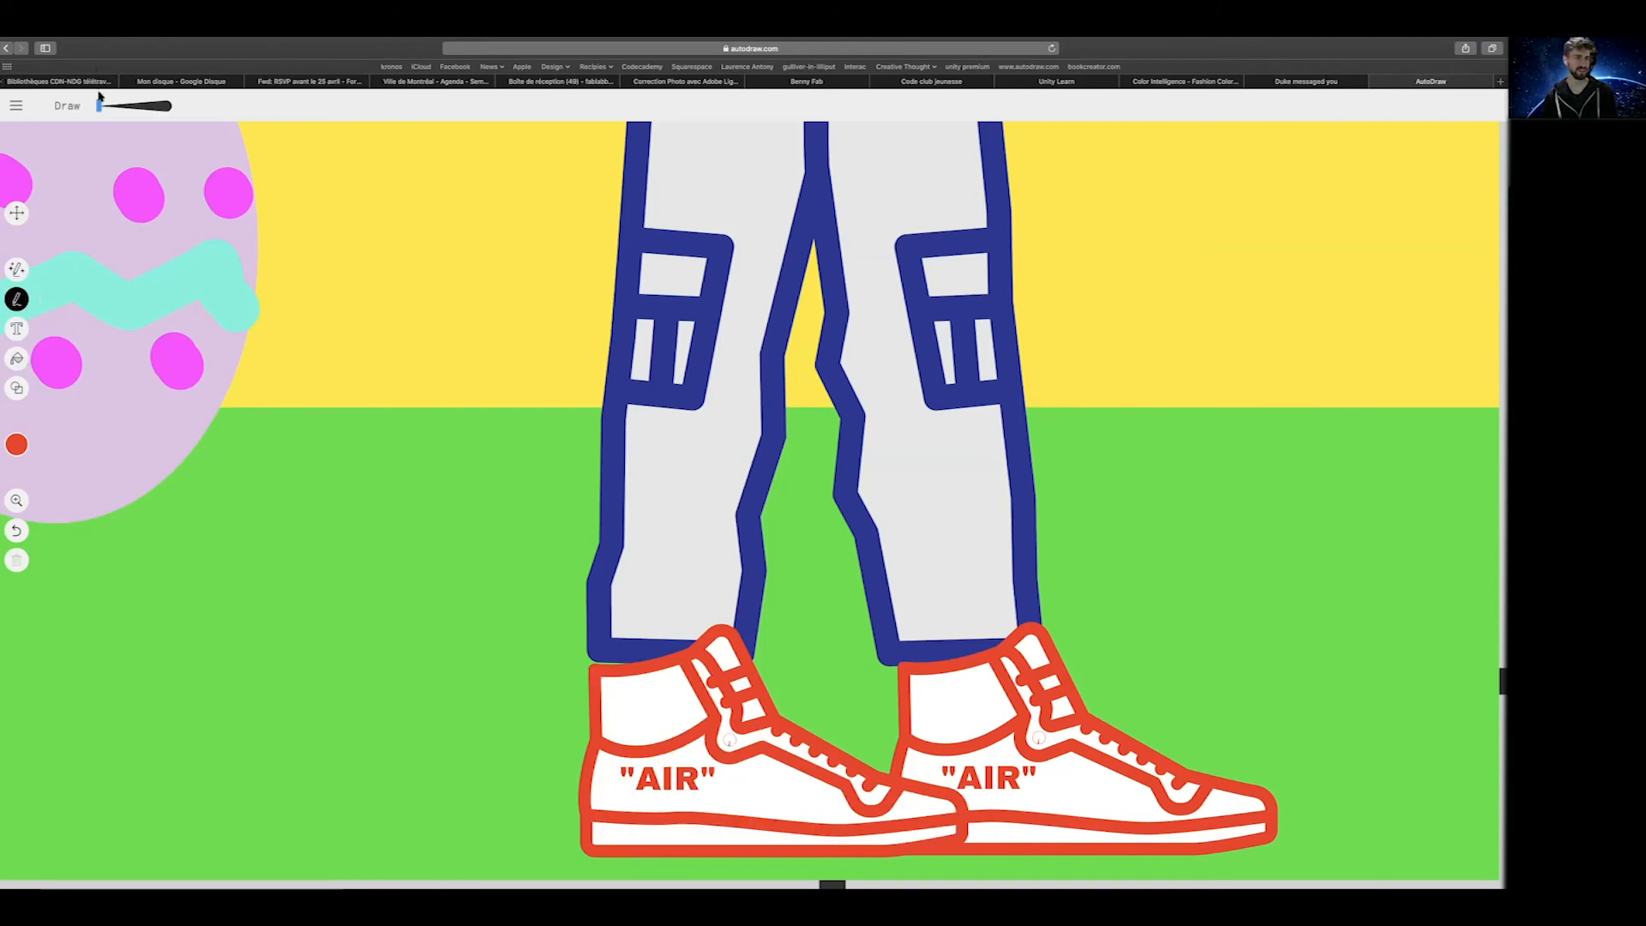
{"action": "left_click_drag", "start_coordinate": [133, 105], "coordinate": [121, 106]}
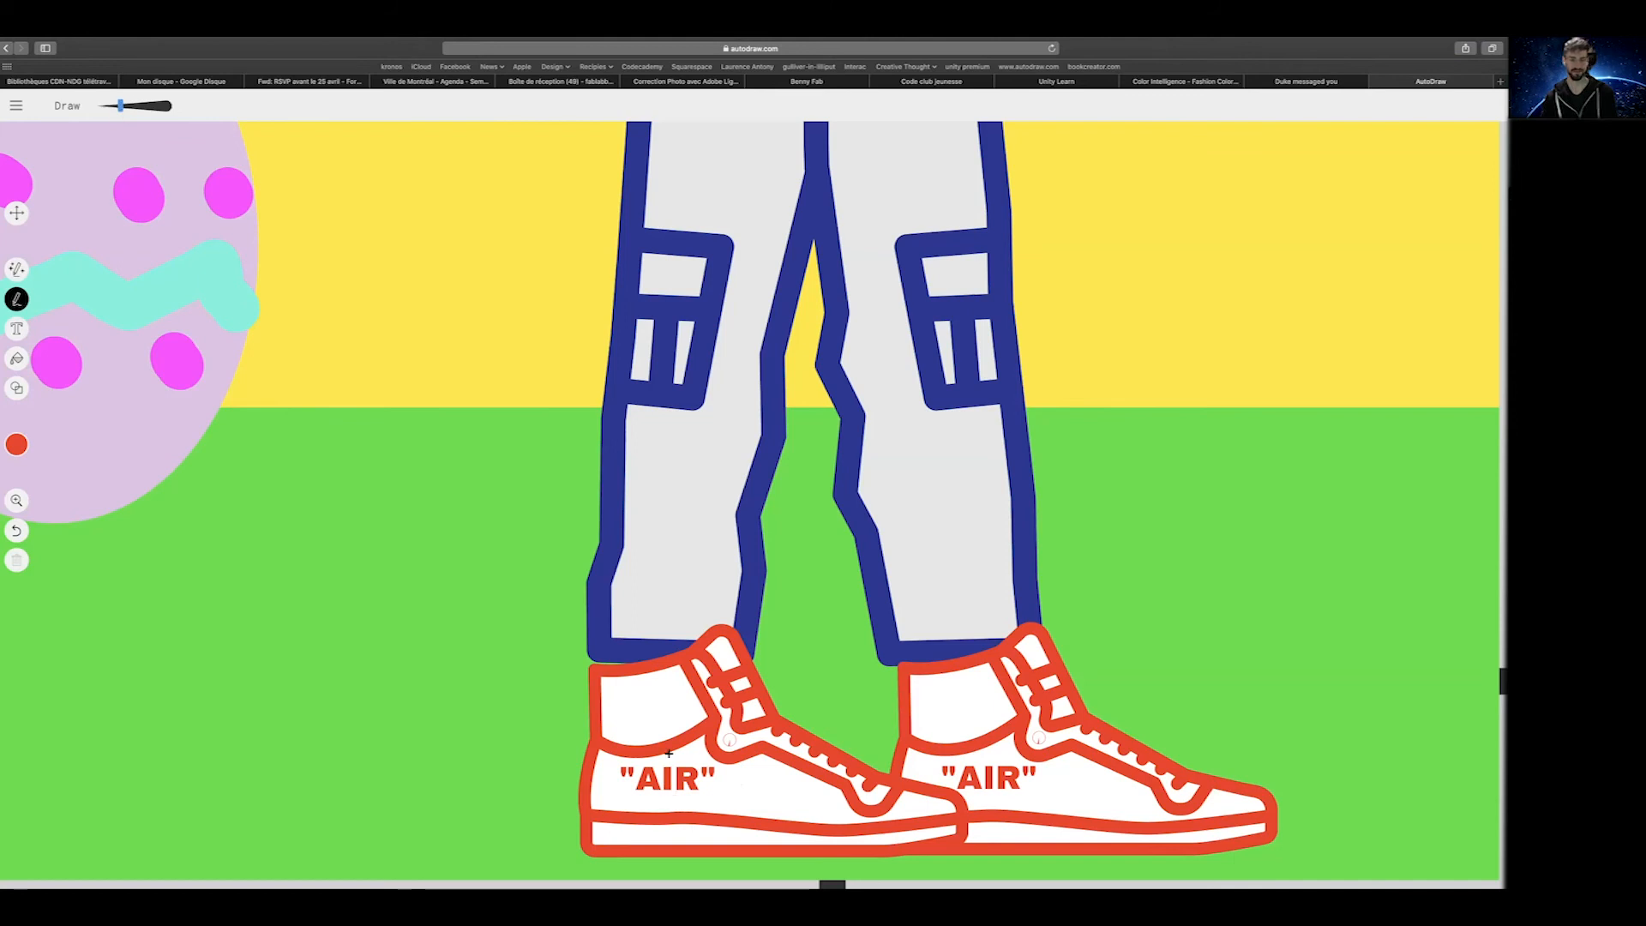
{"action": "left_click", "coordinate": [754, 795]}
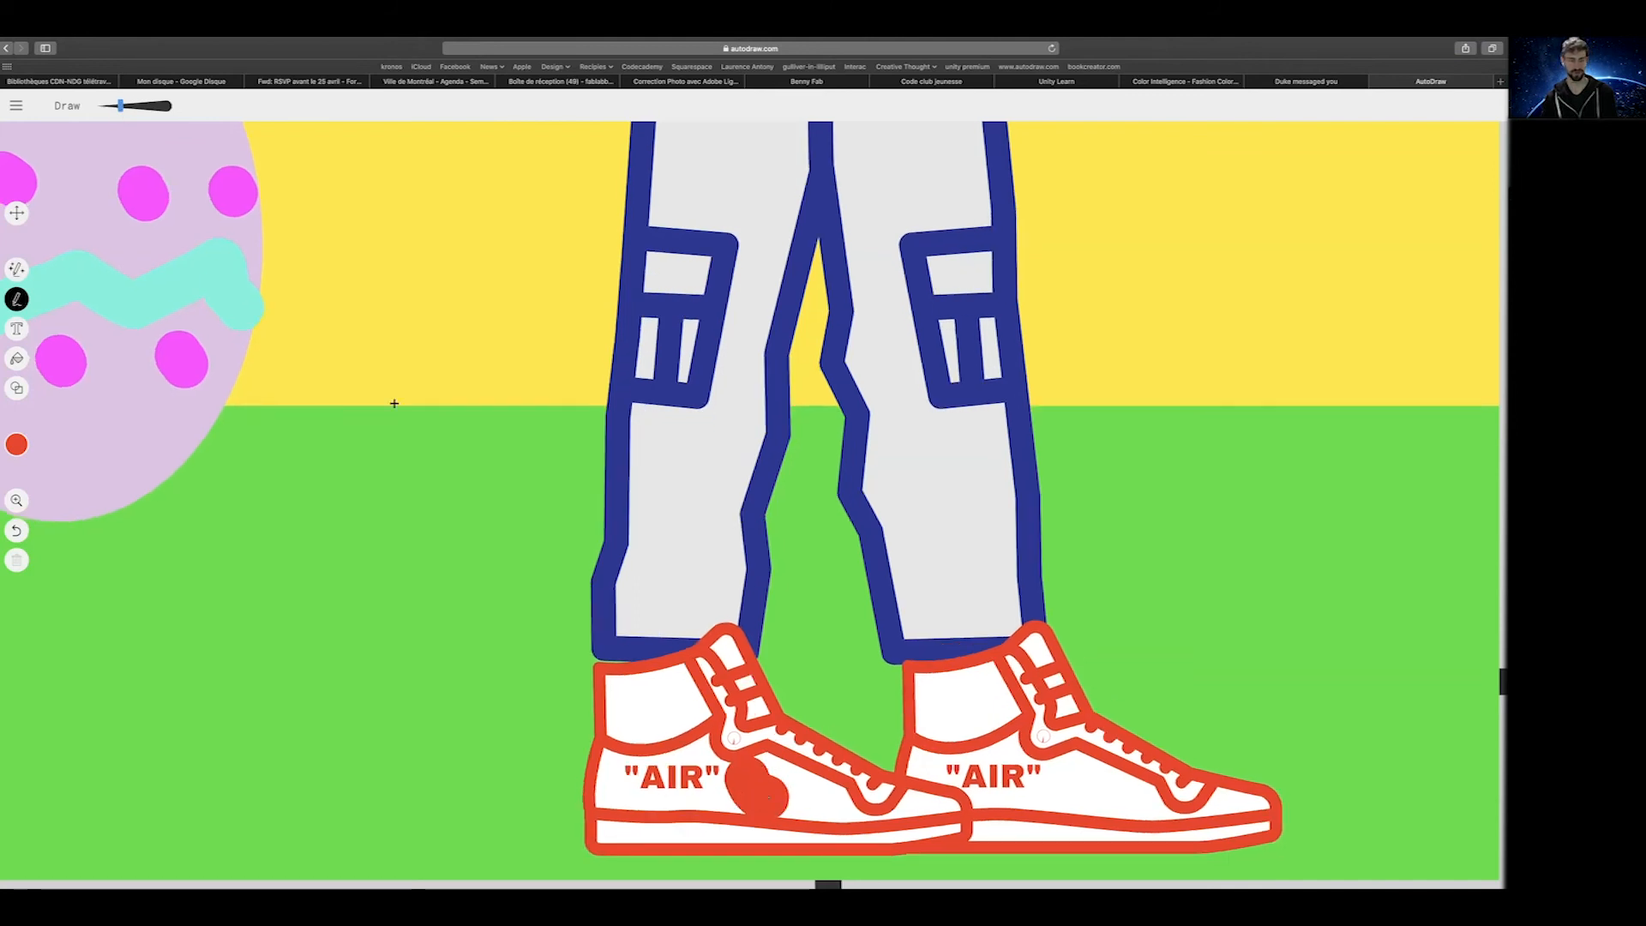
{"action": "key", "text": "ctrl+z"}
Reduce the stroke thickness and draw a short curved red swoosh beside the "AIR" label on each sneaker, undoing the first trial
{"action": "left_click_drag", "start_coordinate": [122, 104], "coordinate": [112, 106]}
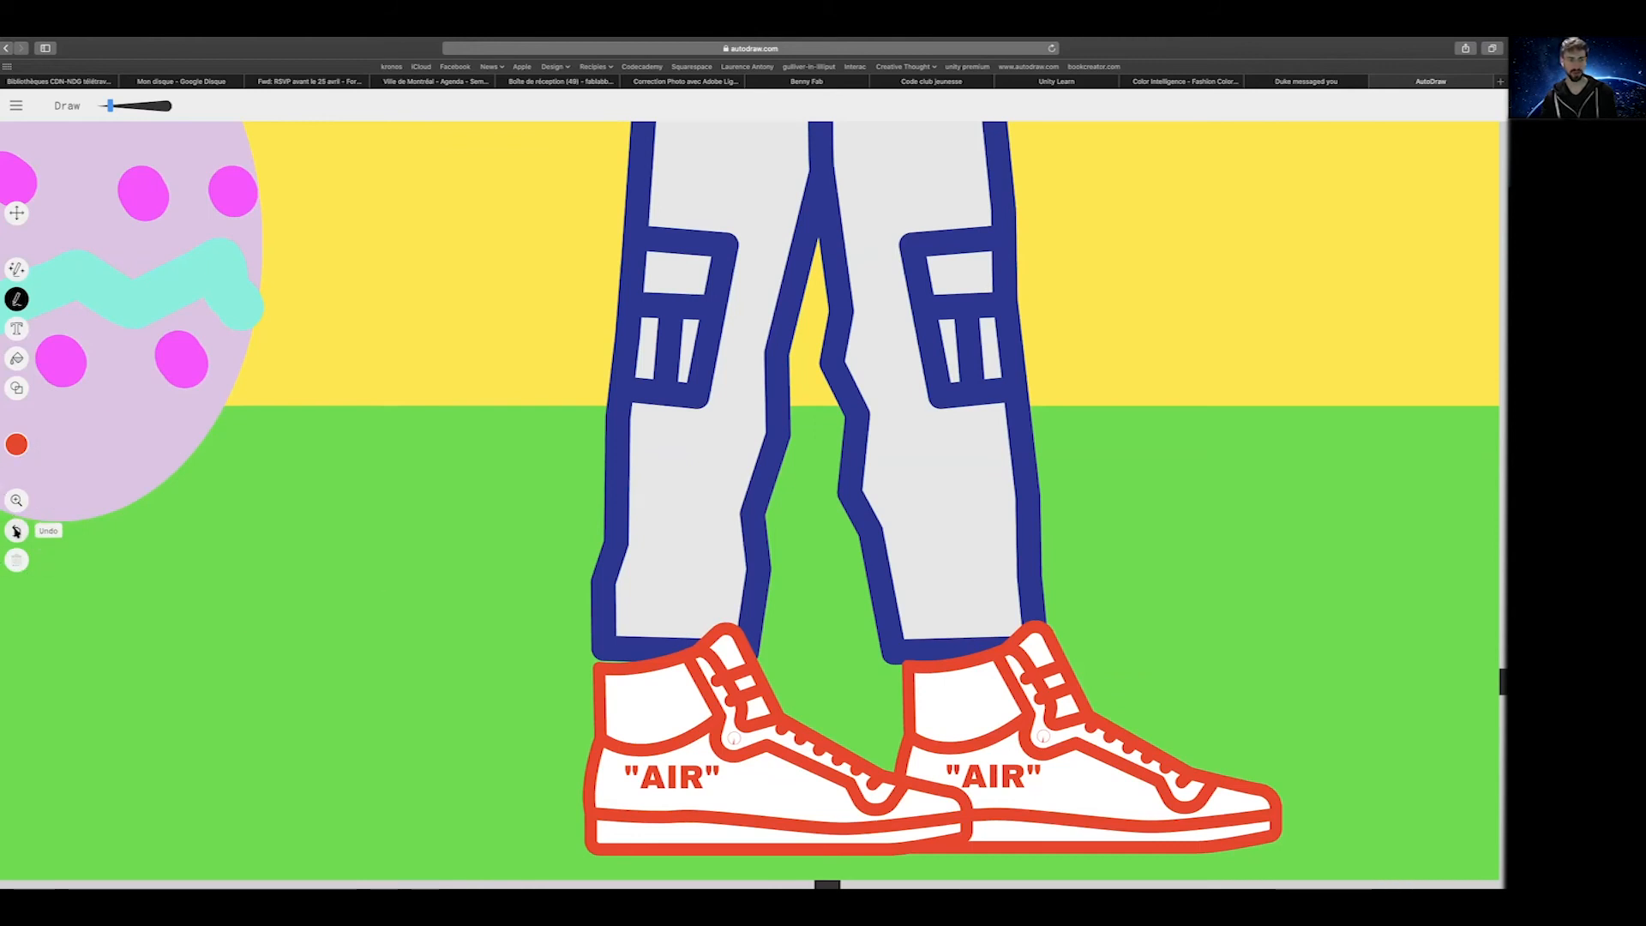
{"action": "mouse_move", "coordinate": [735, 777]}
{"action": "left_mouse_down"}
{"action": "mouse_move", "coordinate": [767, 801]}
{"action": "mouse_move", "coordinate": [801, 781]}
{"action": "left_mouse_up"}
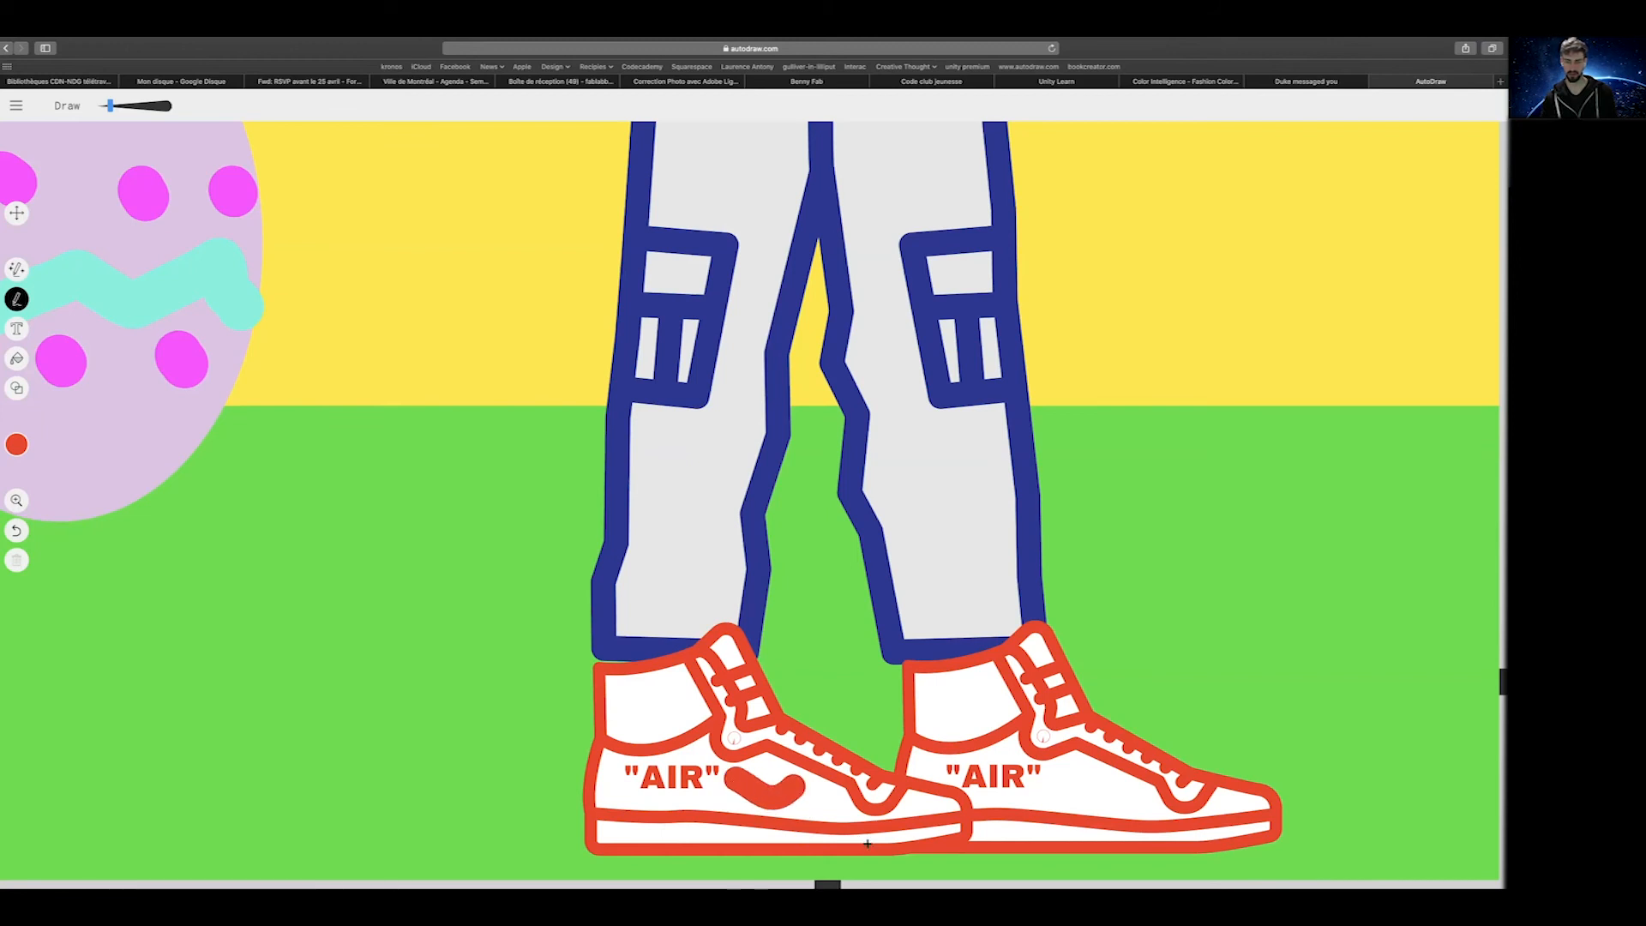
{"action": "key", "text": "super+z"}
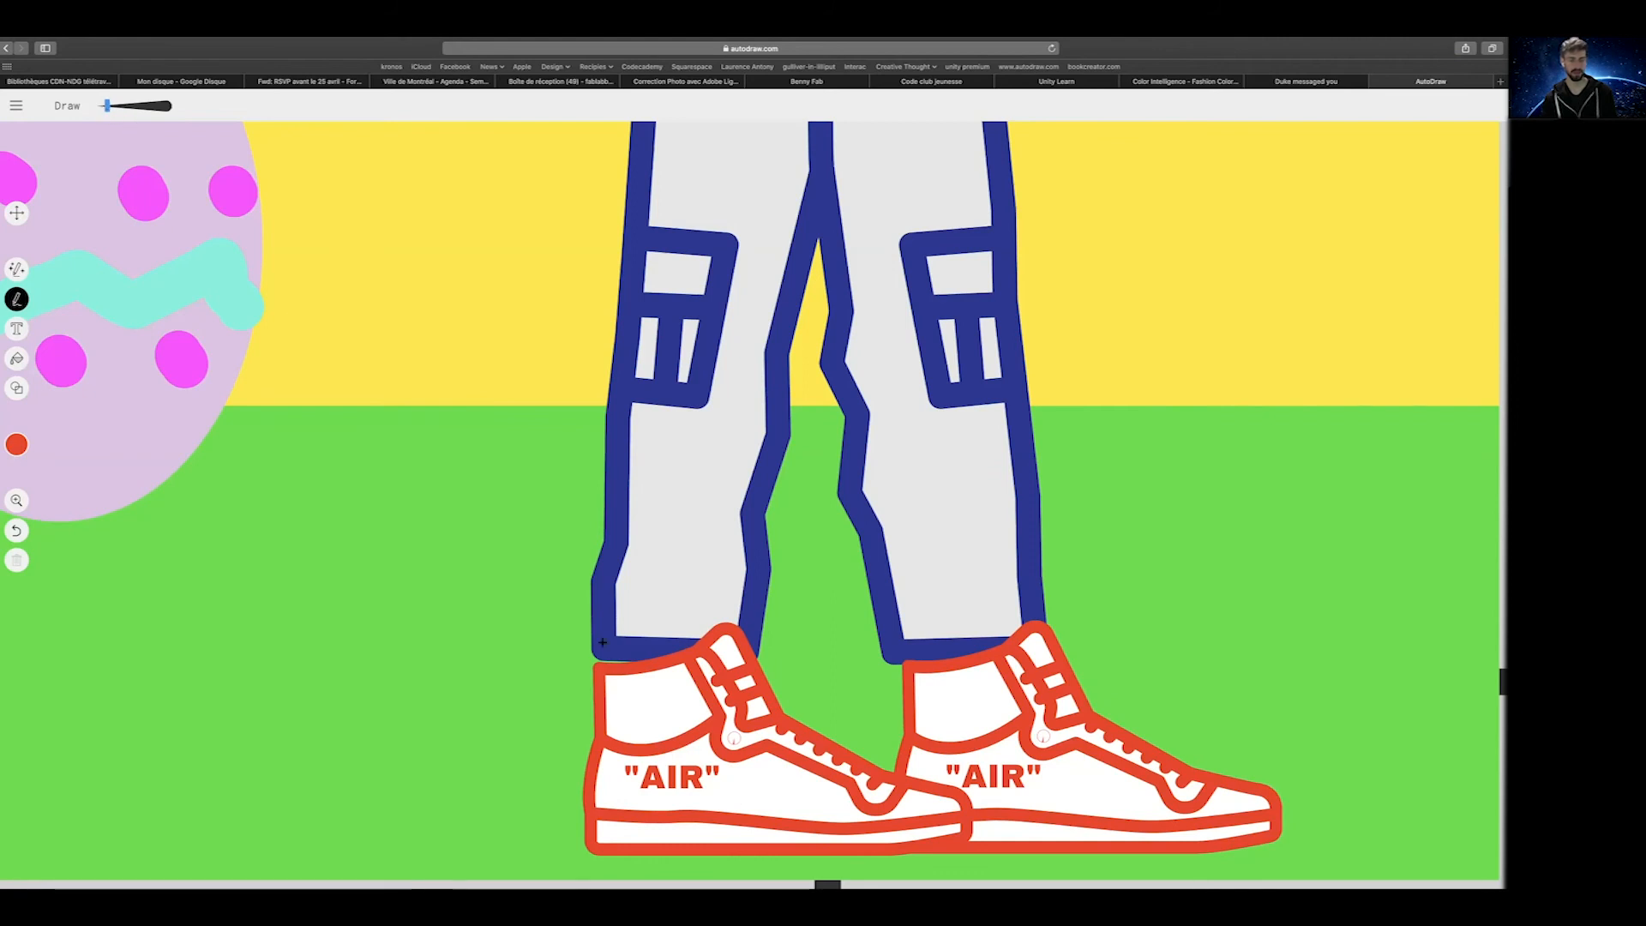
{"action": "mouse_move", "coordinate": [730, 771]}
{"action": "left_mouse_down"}
{"action": "mouse_move", "coordinate": [778, 808]}
{"action": "mouse_move", "coordinate": [799, 786]}
{"action": "left_mouse_up"}
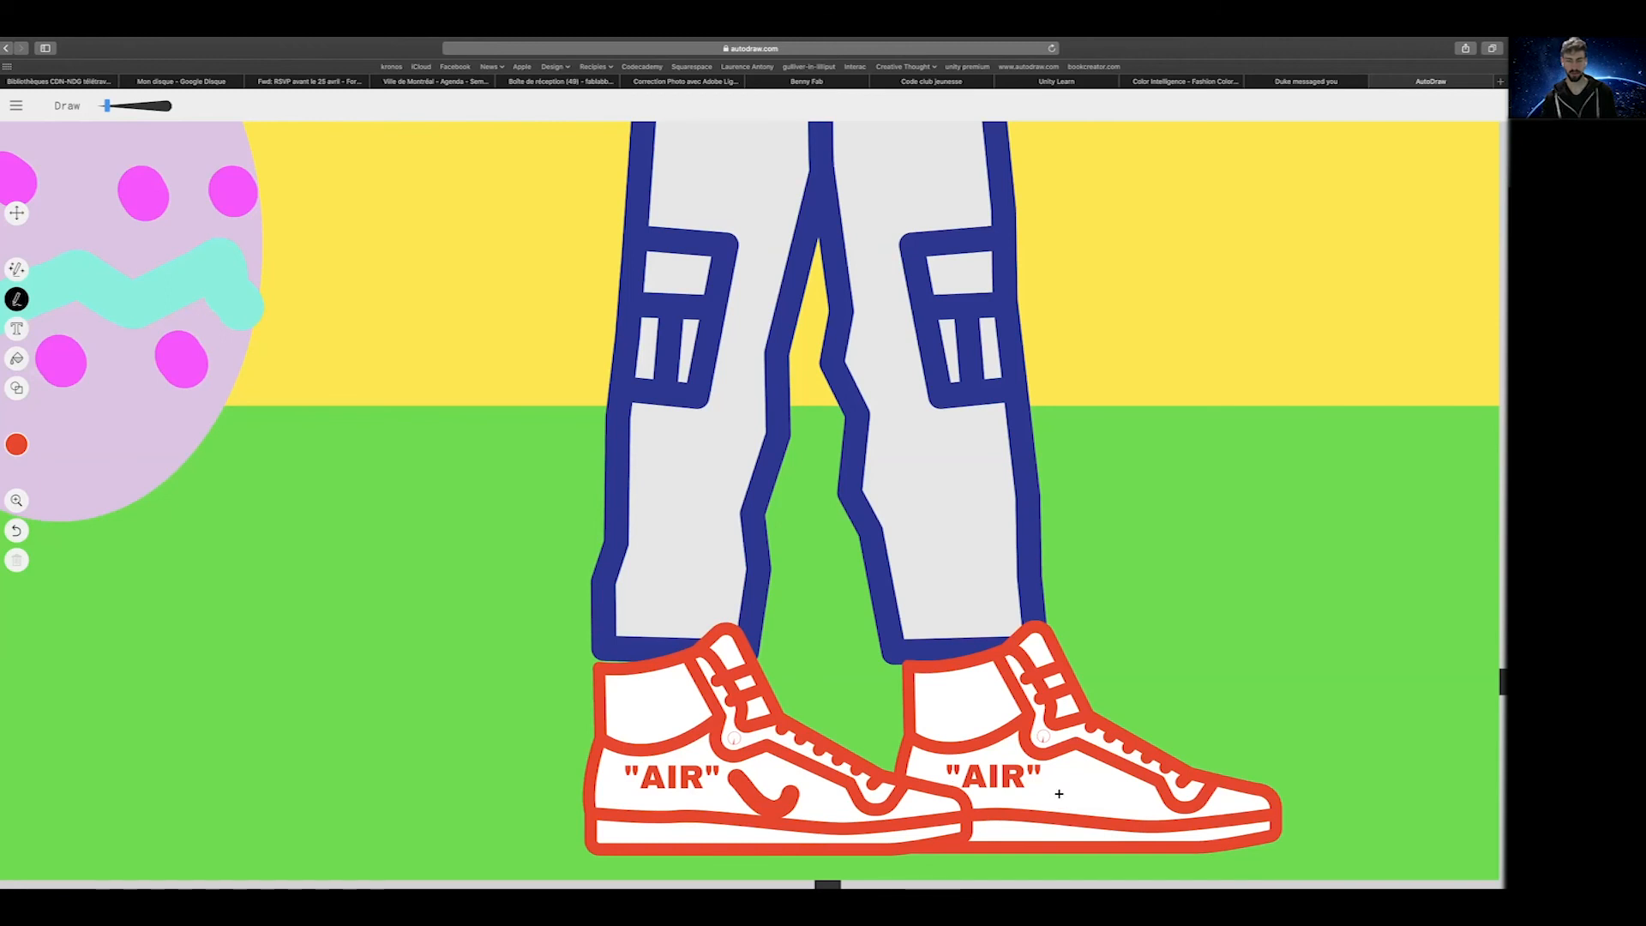
{"action": "mouse_move", "coordinate": [1071, 783]}
{"action": "left_mouse_down"}
{"action": "mouse_move", "coordinate": [1111, 805]}
{"action": "mouse_move", "coordinate": [1128, 787]}
{"action": "left_mouse_up"}
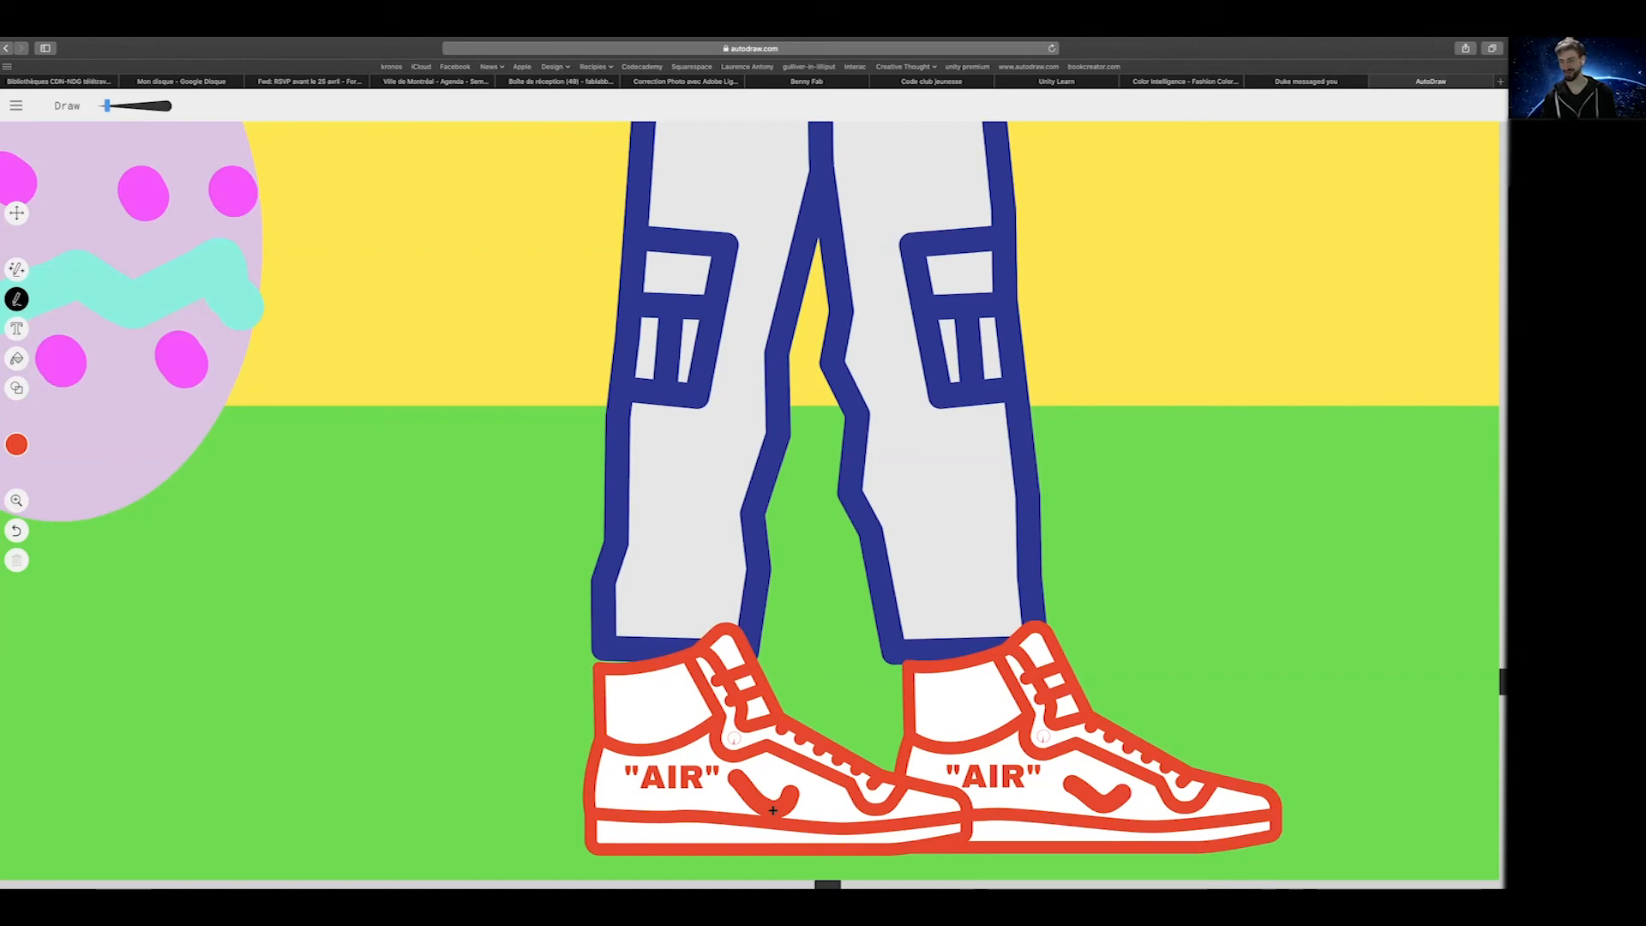
Delete the sneaker nearer the egg, and undo both that deletion and the swoosh on the other sneaker
{"action": "scroll", "coordinate": [725, 752], "scroll_direction": "down", "scroll_amount": 1}
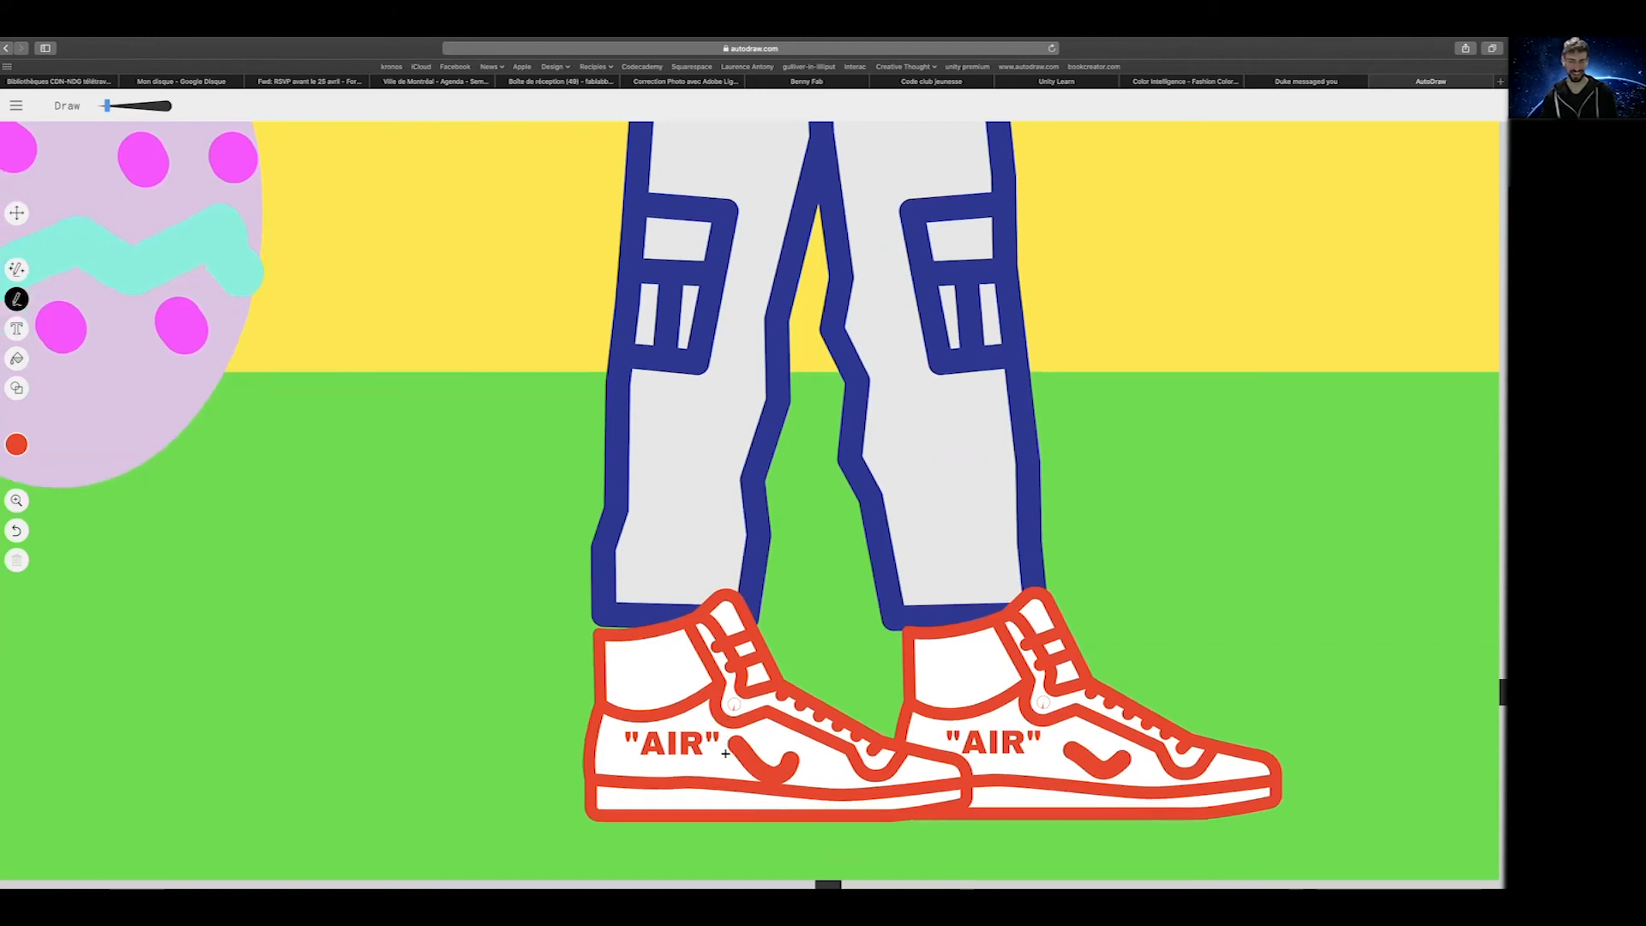
{"action": "scroll", "coordinate": [725, 753], "scroll_direction": "up", "scroll_amount": 2}
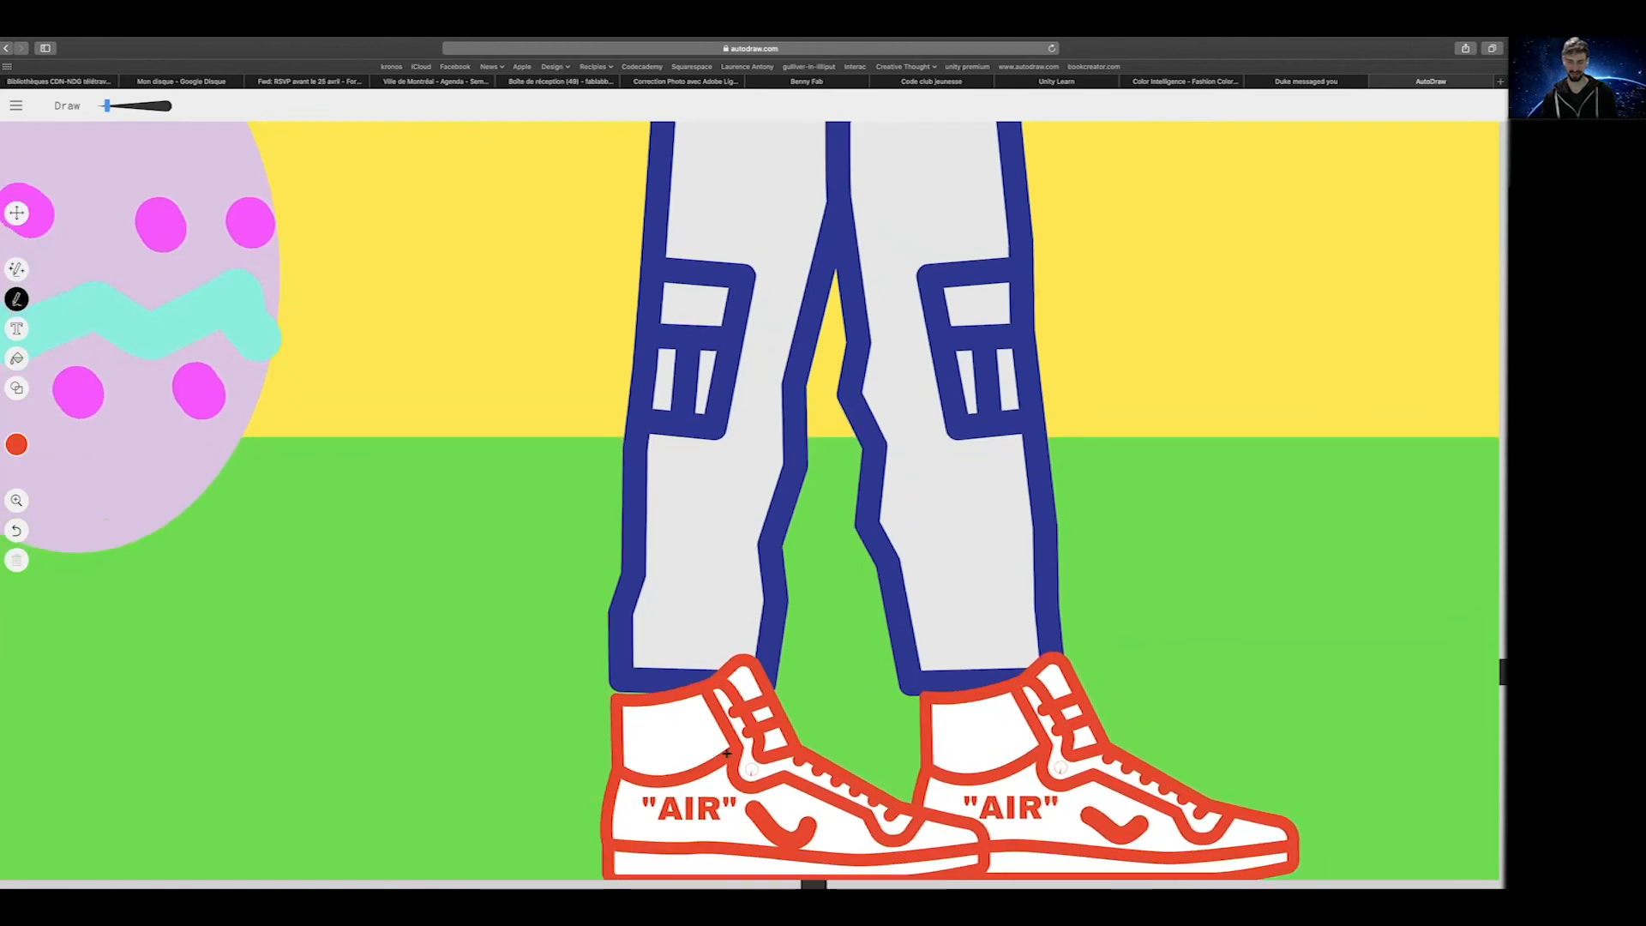
{"action": "left_click", "coordinate": [16, 213]}
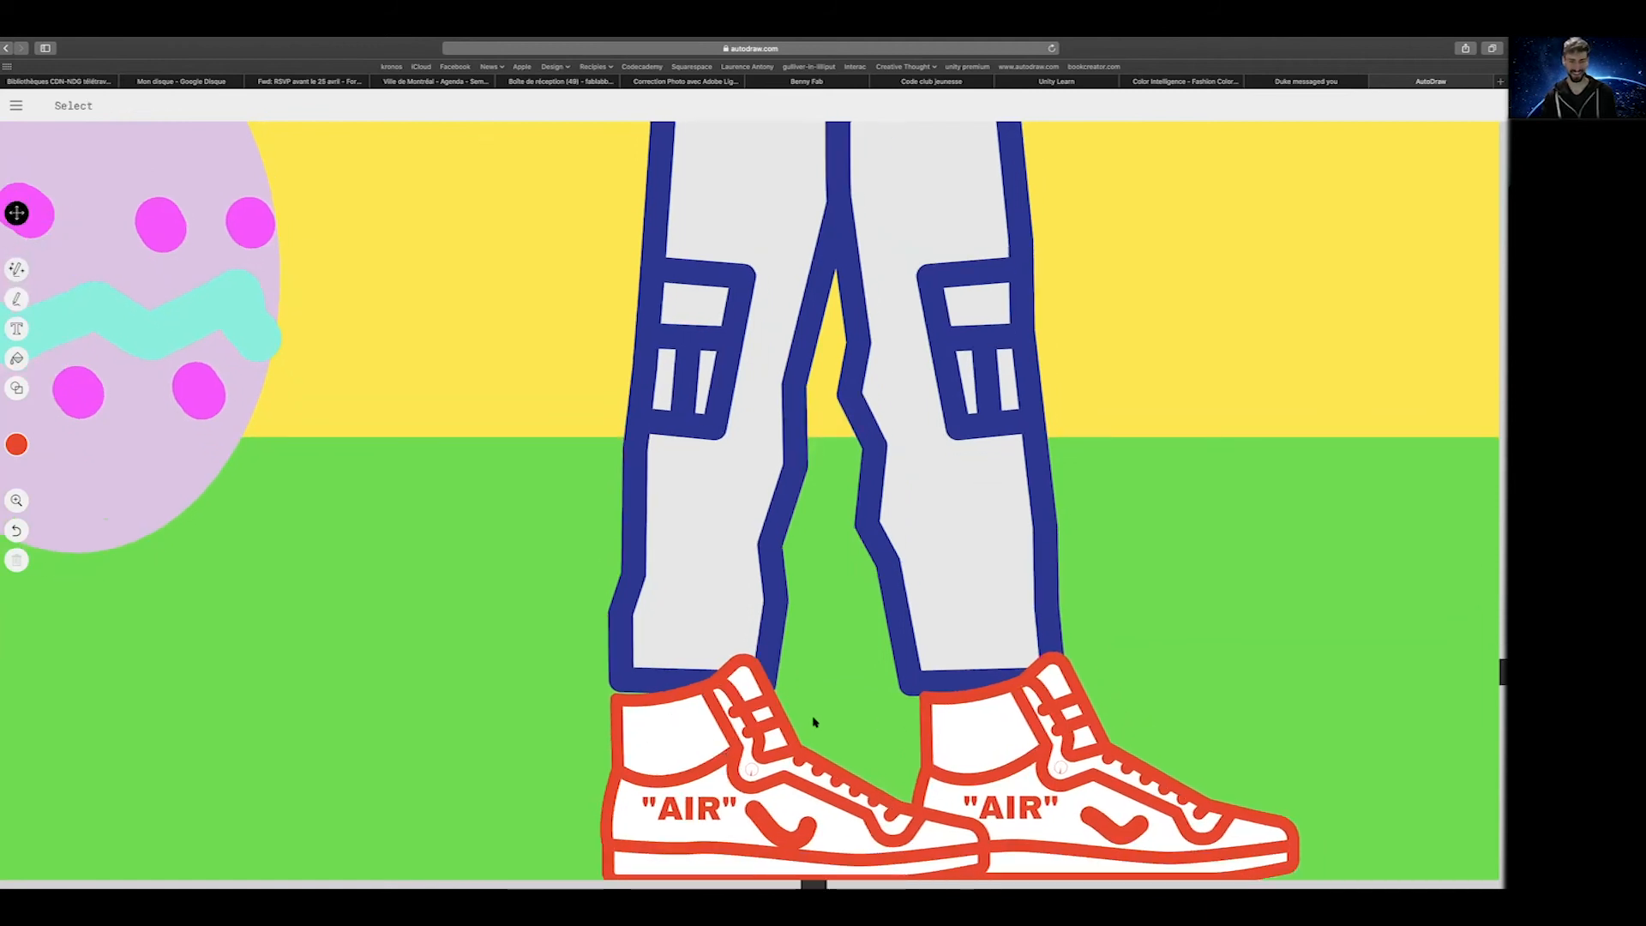
{"action": "left_click", "coordinate": [774, 718]}
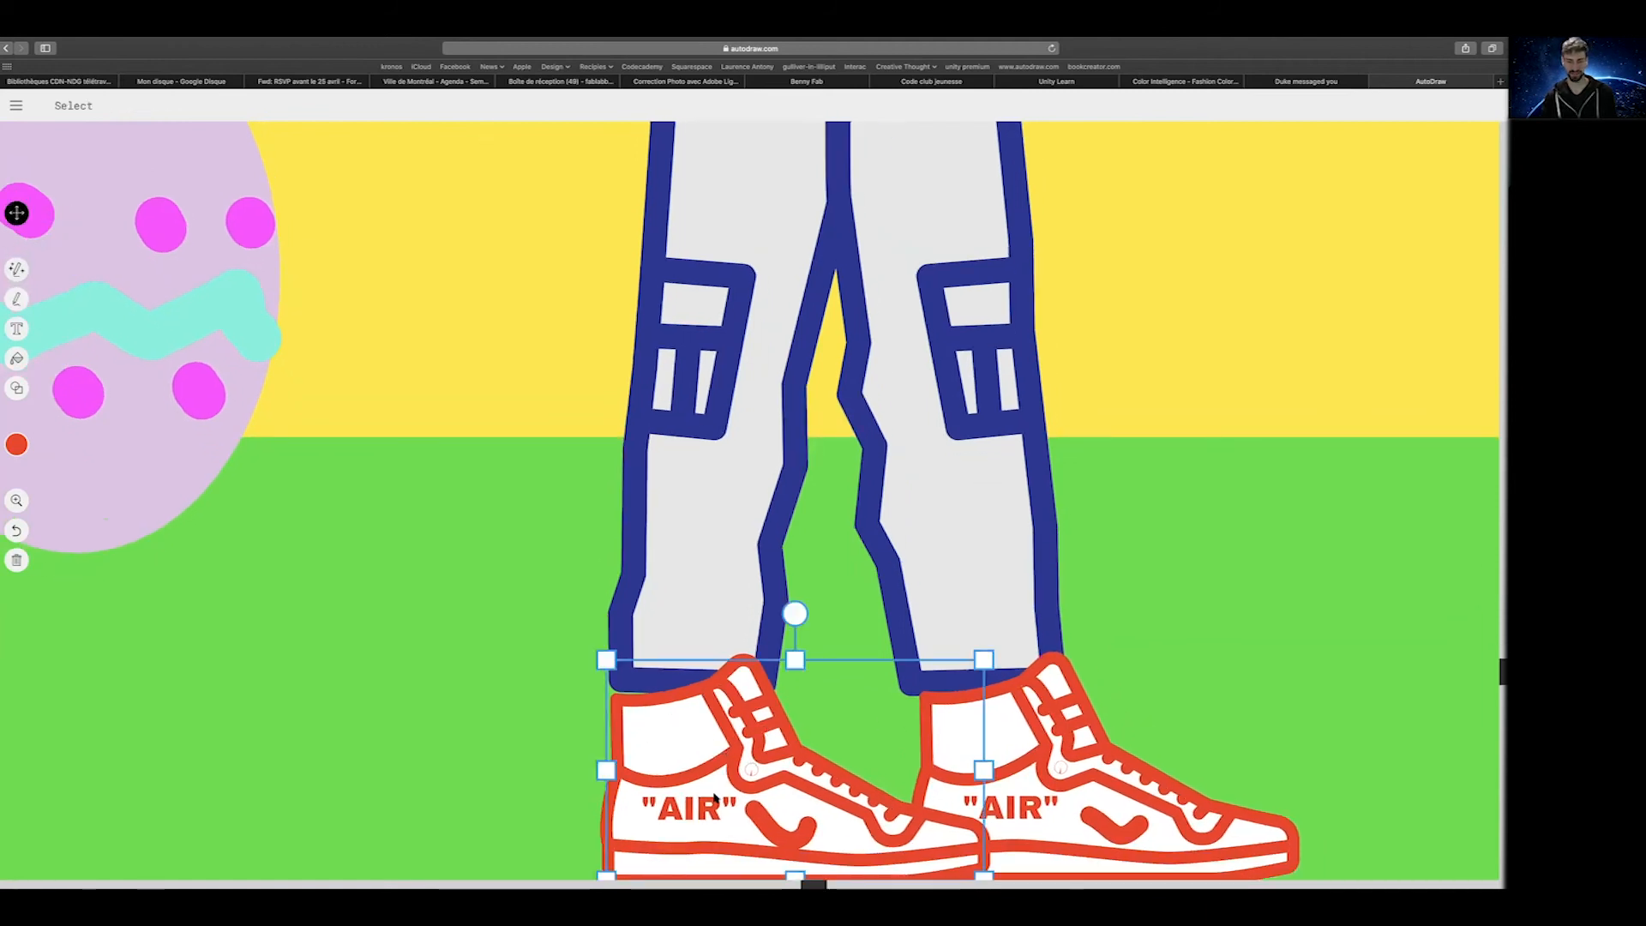
{"action": "scroll", "coordinate": [715, 797], "scroll_direction": "up", "scroll_amount": 1}
{"action": "key", "text": "Delete"}
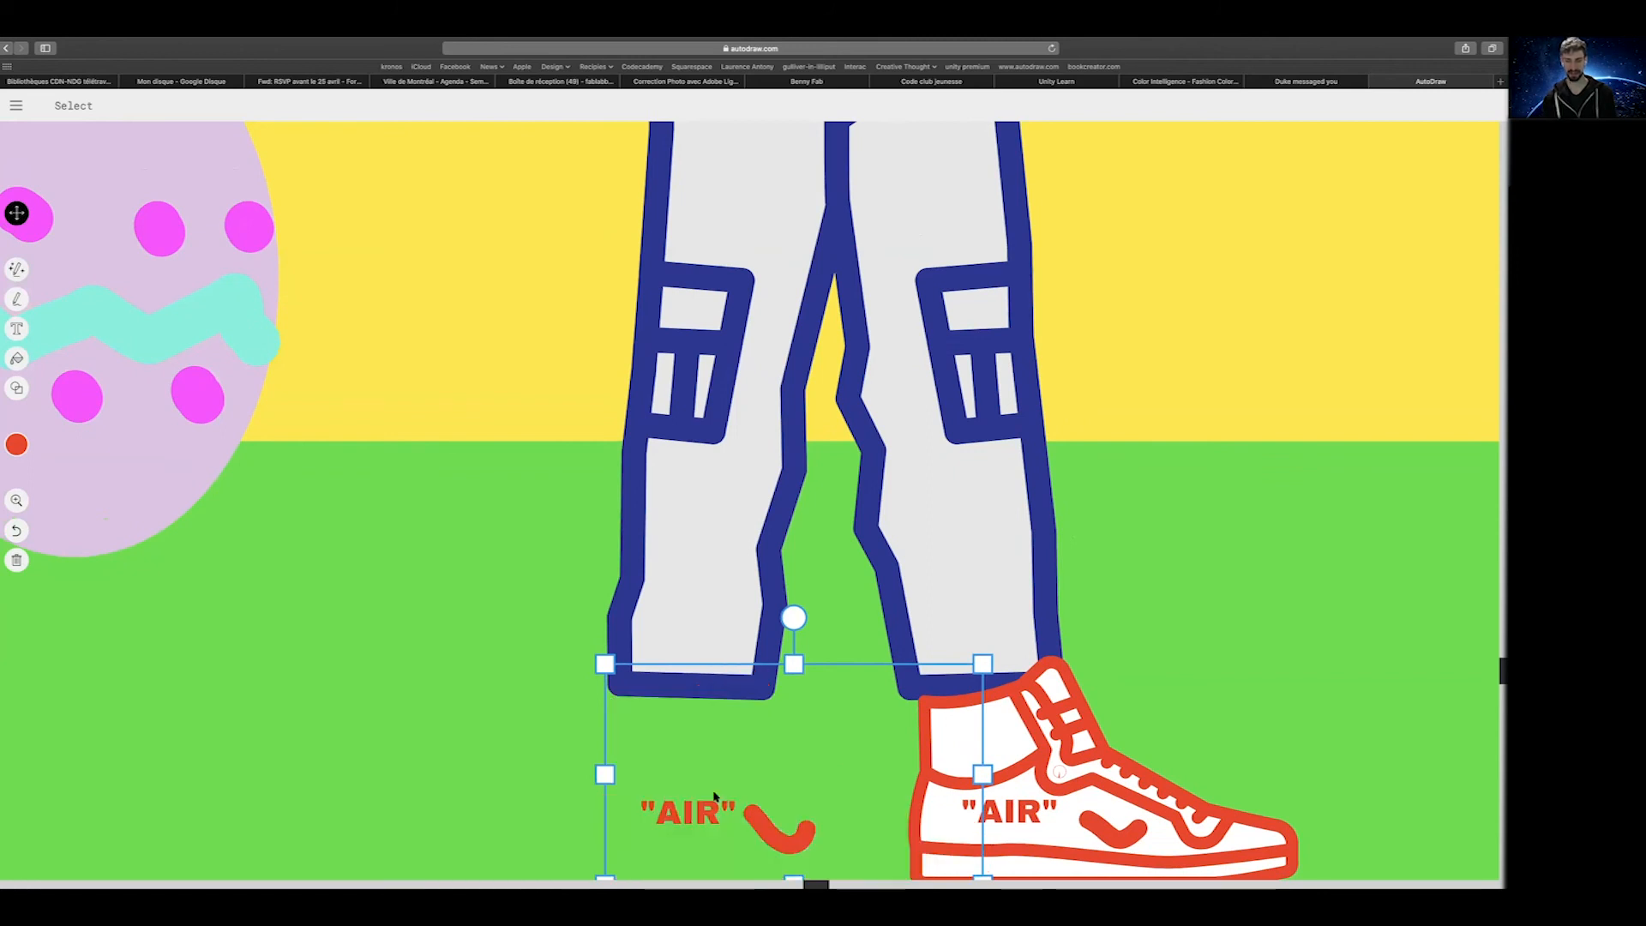
{"action": "key", "text": "super+z"}
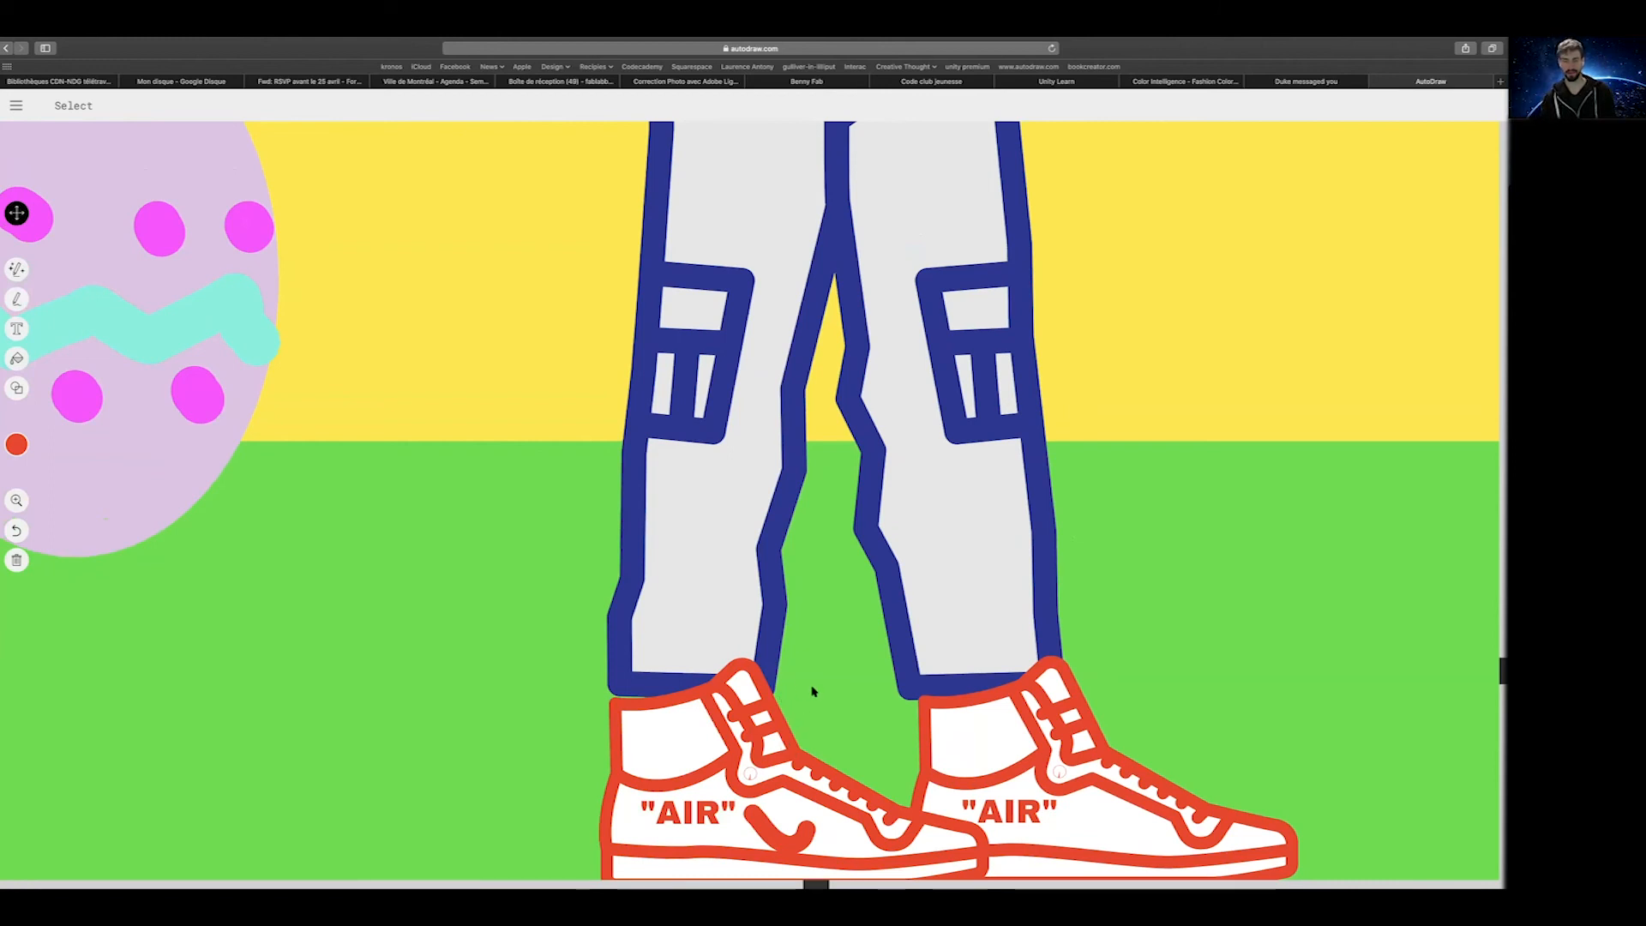
Zoom out to 100% and examine the whole composition of the rabbit and the egg
{"action": "scroll", "coordinate": [816, 708], "scroll_direction": "down", "scroll_amount": 1}
{"action": "scroll", "coordinate": [813, 684], "scroll_direction": "up", "scroll_amount": 2}
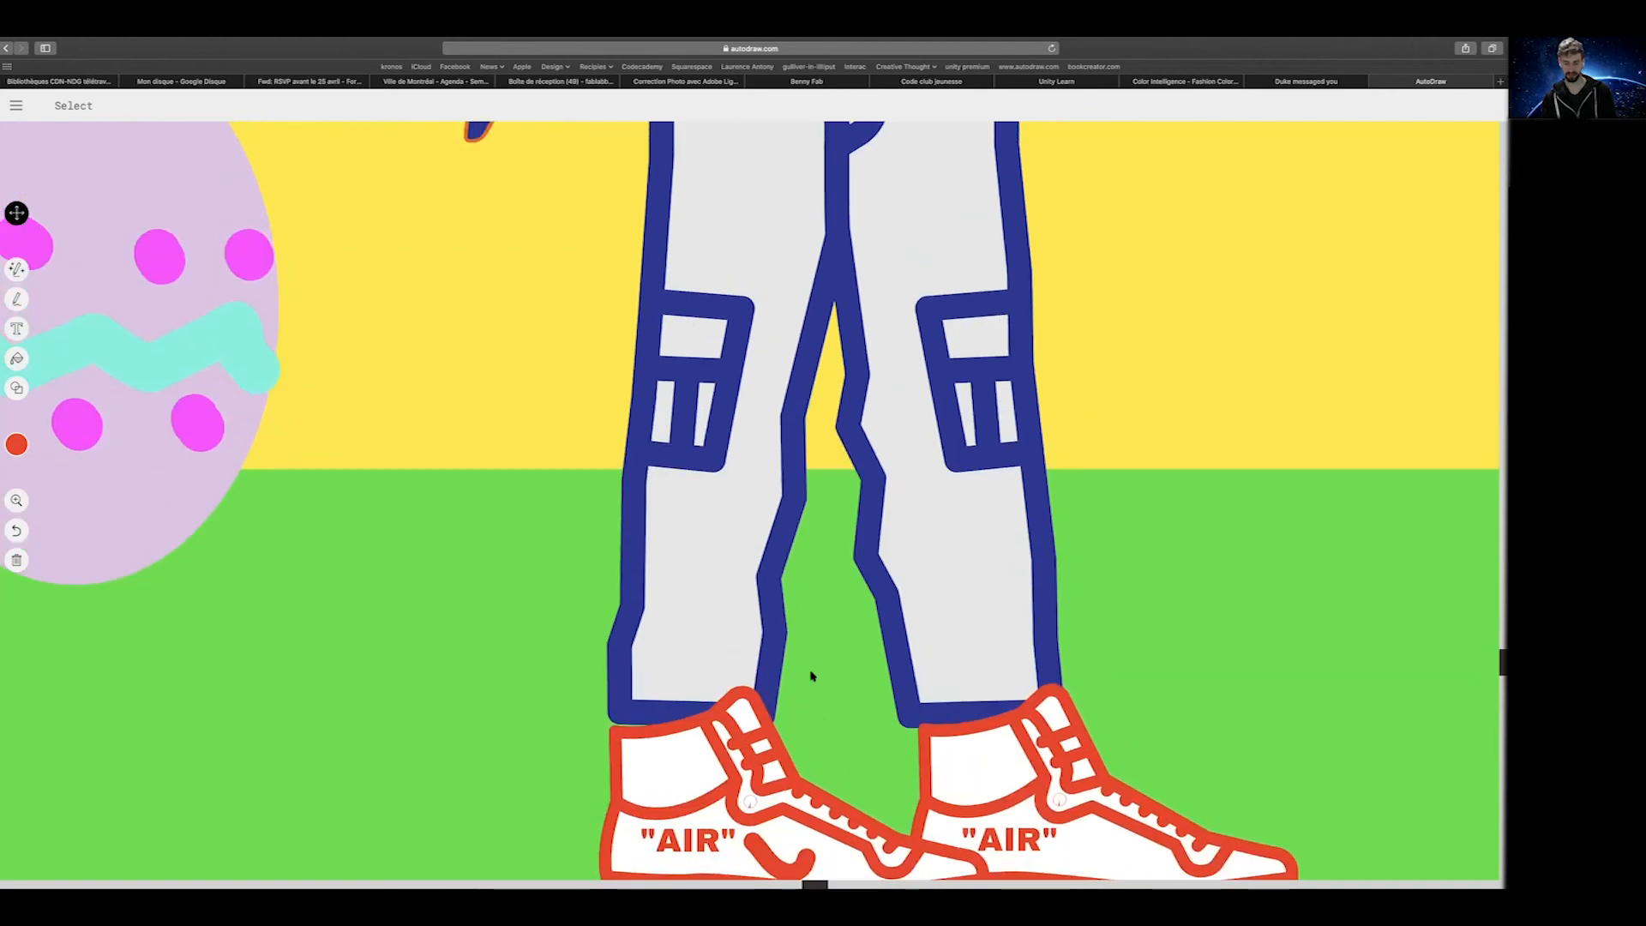
{"action": "left_click", "coordinate": [16, 500]}
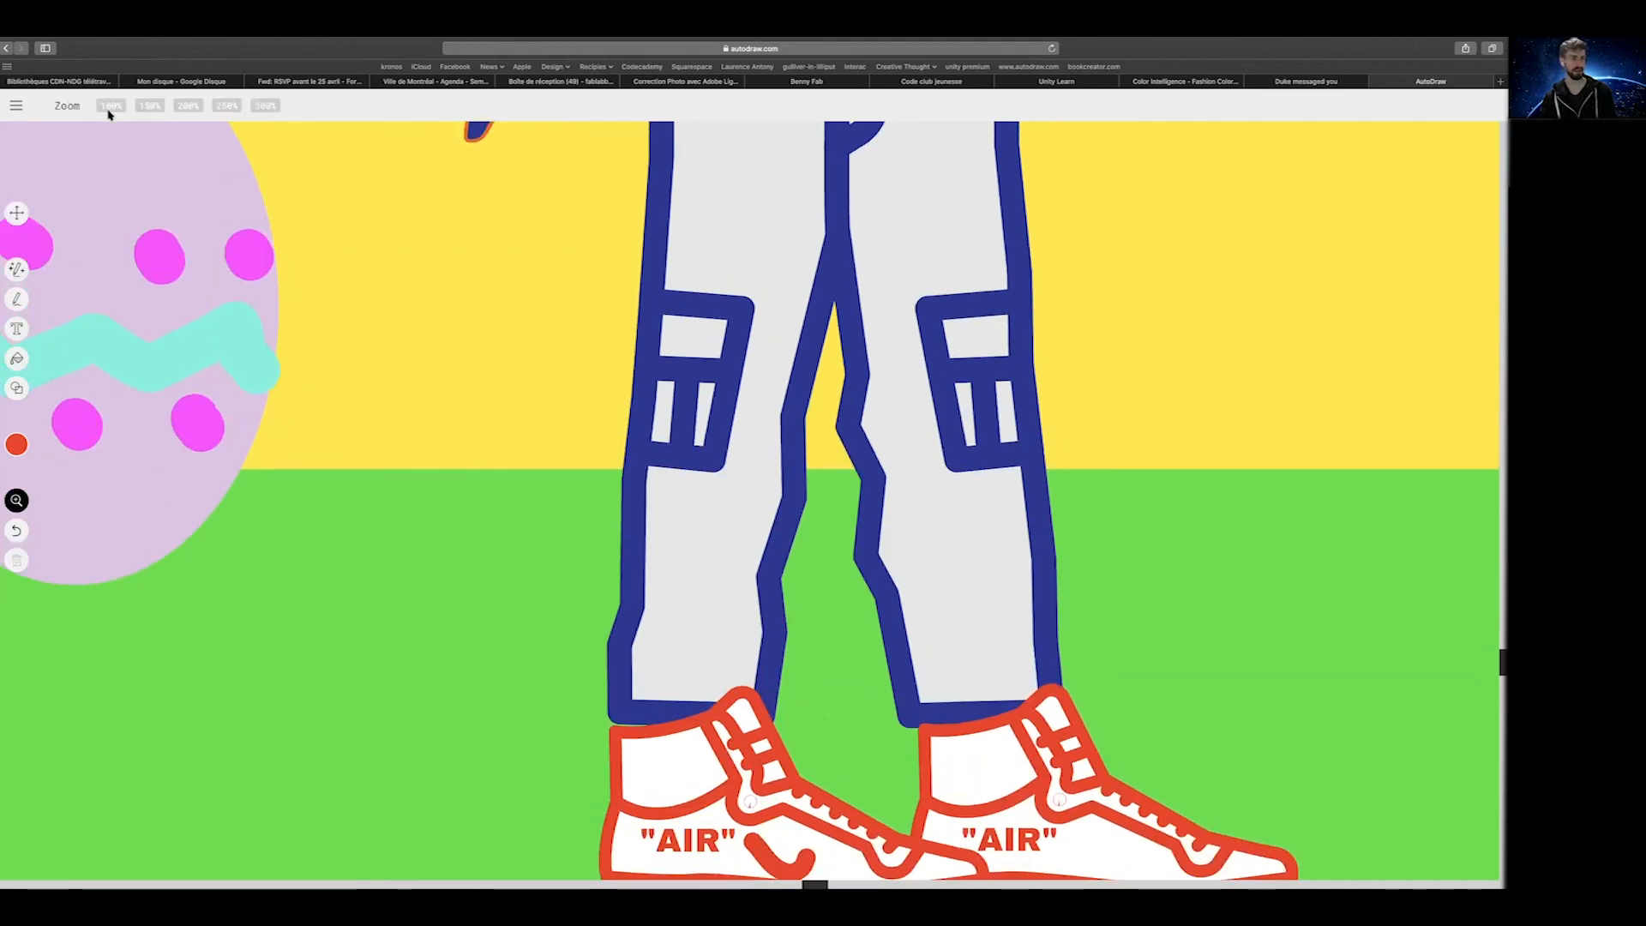
{"action": "left_click", "coordinate": [108, 106]}
{"action": "scroll", "coordinate": [588, 397], "scroll_direction": "up", "scroll_amount": 1}
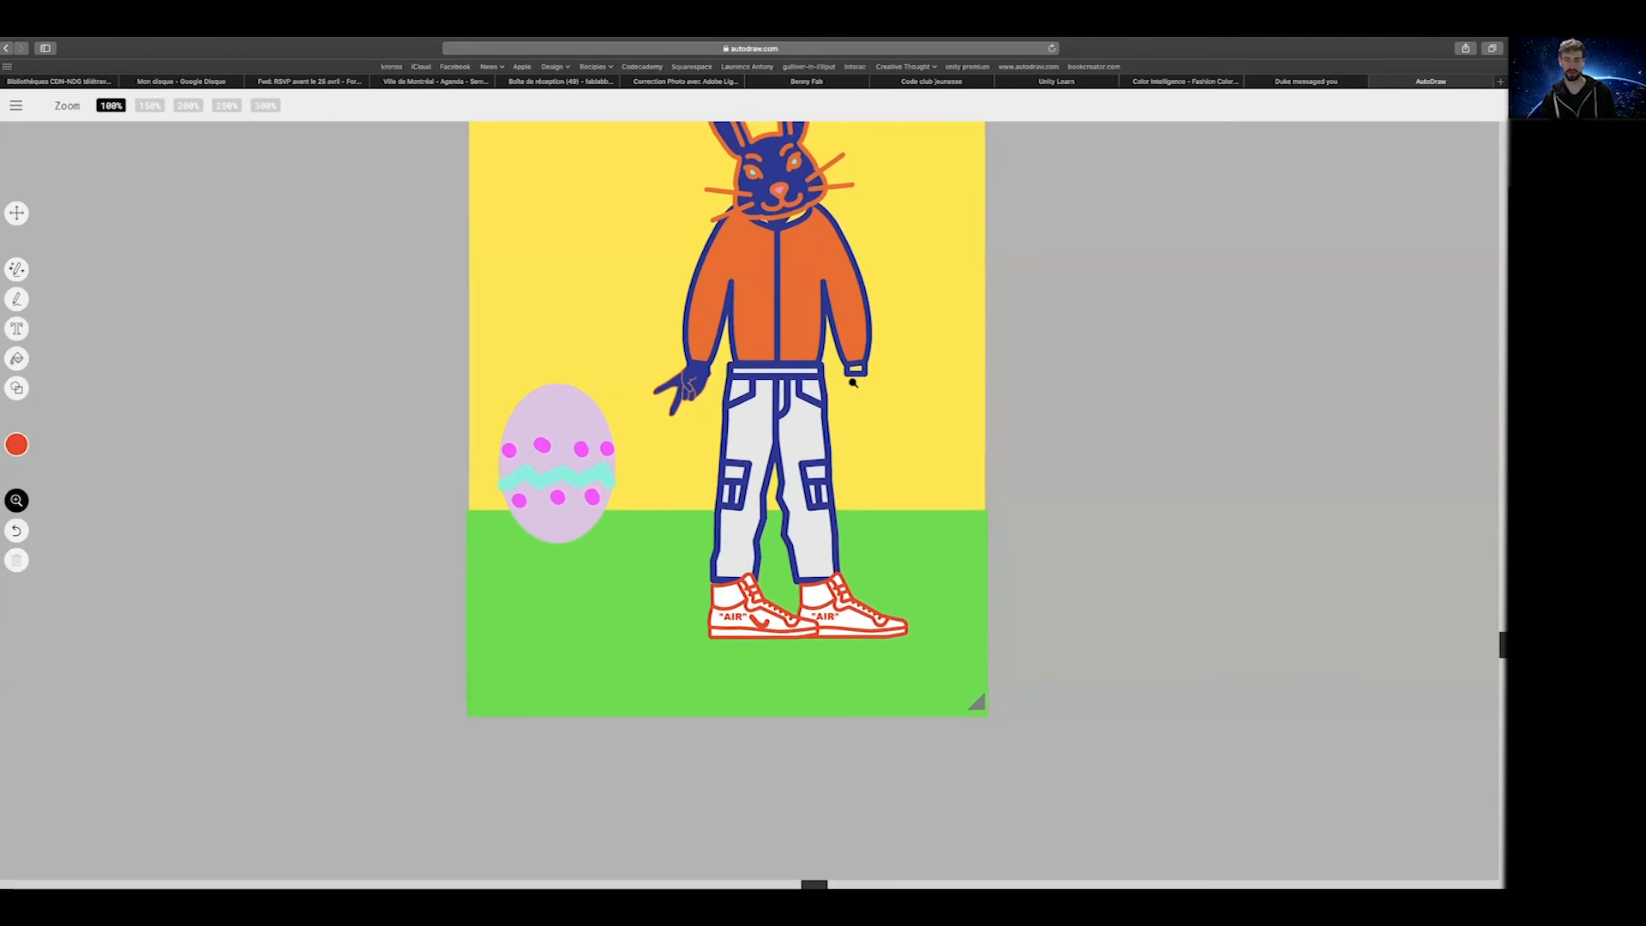
{"action": "scroll", "coordinate": [853, 382], "scroll_direction": "up", "scroll_amount": 1}
{"action": "scroll", "coordinate": [853, 383], "scroll_direction": "left", "scroll_amount": 1}
{"action": "scroll", "coordinate": [853, 383], "scroll_direction": "up", "scroll_amount": 2}
{"action": "scroll", "coordinate": [853, 382], "scroll_direction": "right", "scroll_amount": 3}
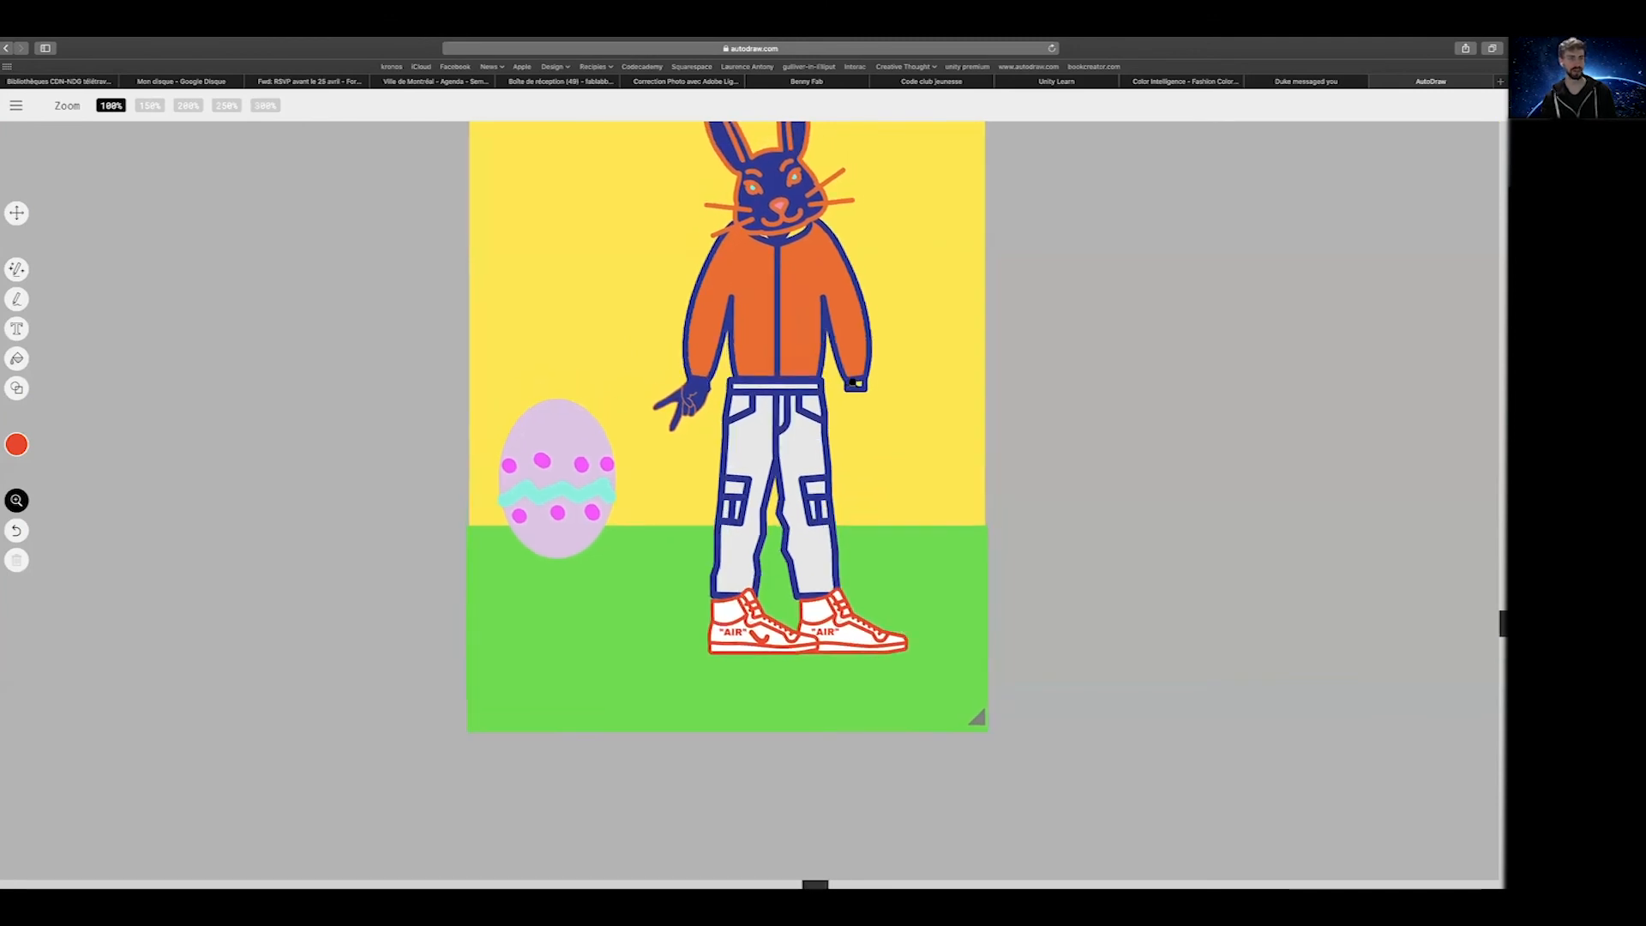
{"action": "scroll", "coordinate": [853, 382], "scroll_direction": "up", "scroll_amount": 1}
{"action": "scroll", "coordinate": [853, 382], "scroll_direction": "right", "scroll_amount": 1}
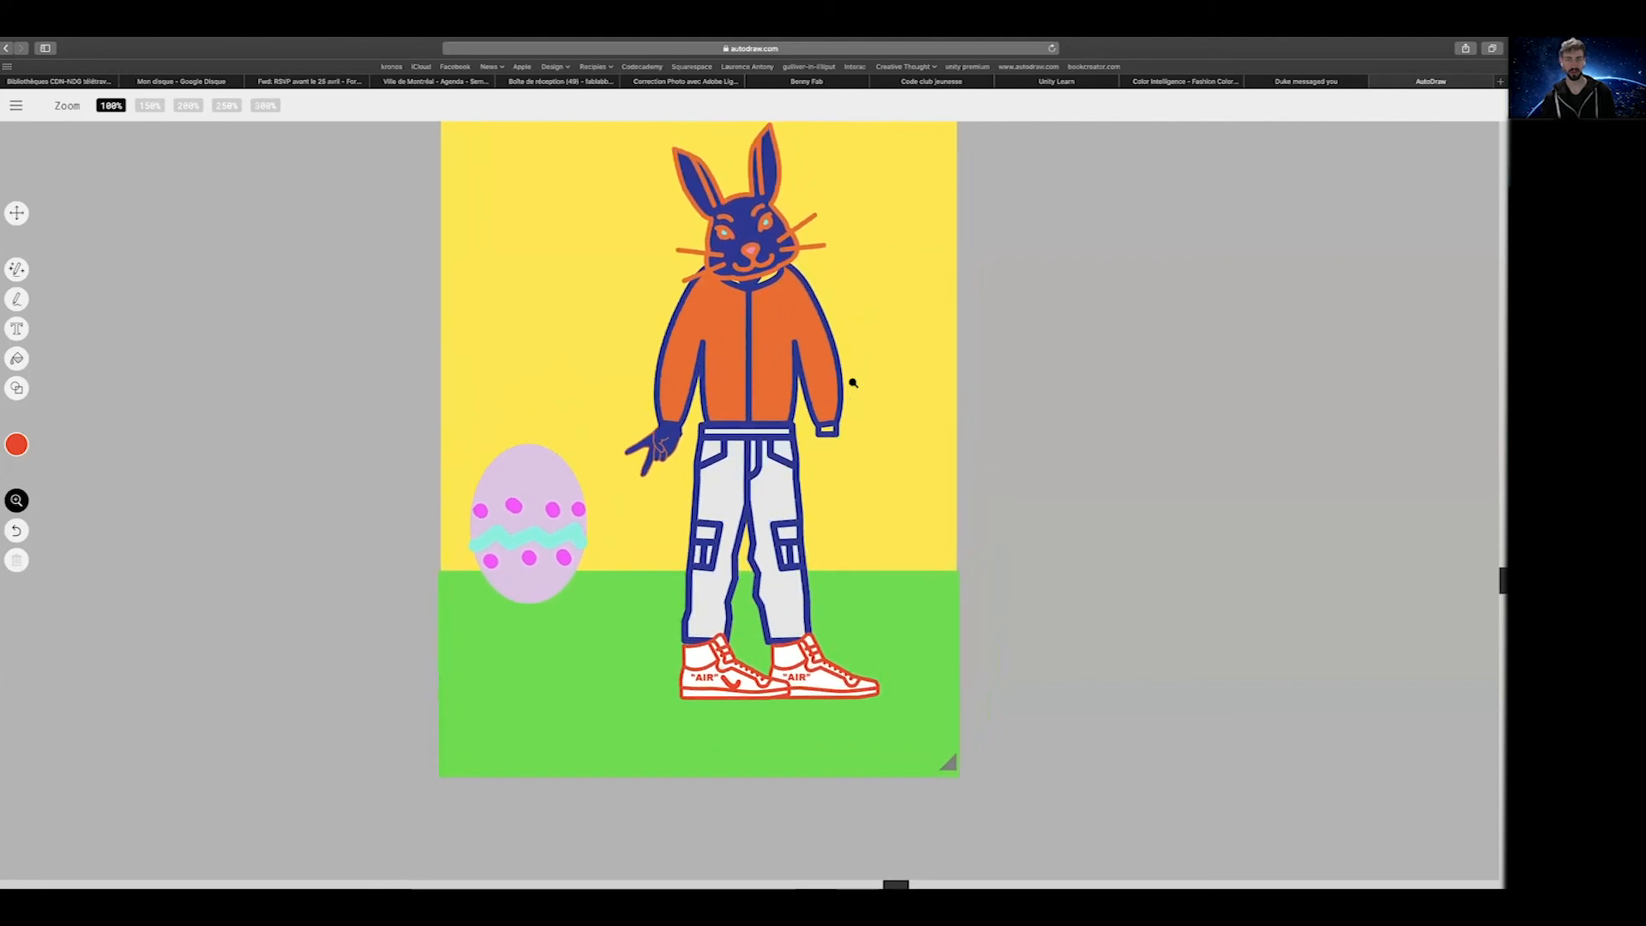
{"action": "scroll", "coordinate": [853, 382], "scroll_direction": "up", "scroll_amount": 1}
{"action": "scroll", "coordinate": [852, 382], "scroll_direction": "right", "scroll_amount": 2}
{"action": "scroll", "coordinate": [853, 382], "scroll_direction": "up", "scroll_amount": 1}
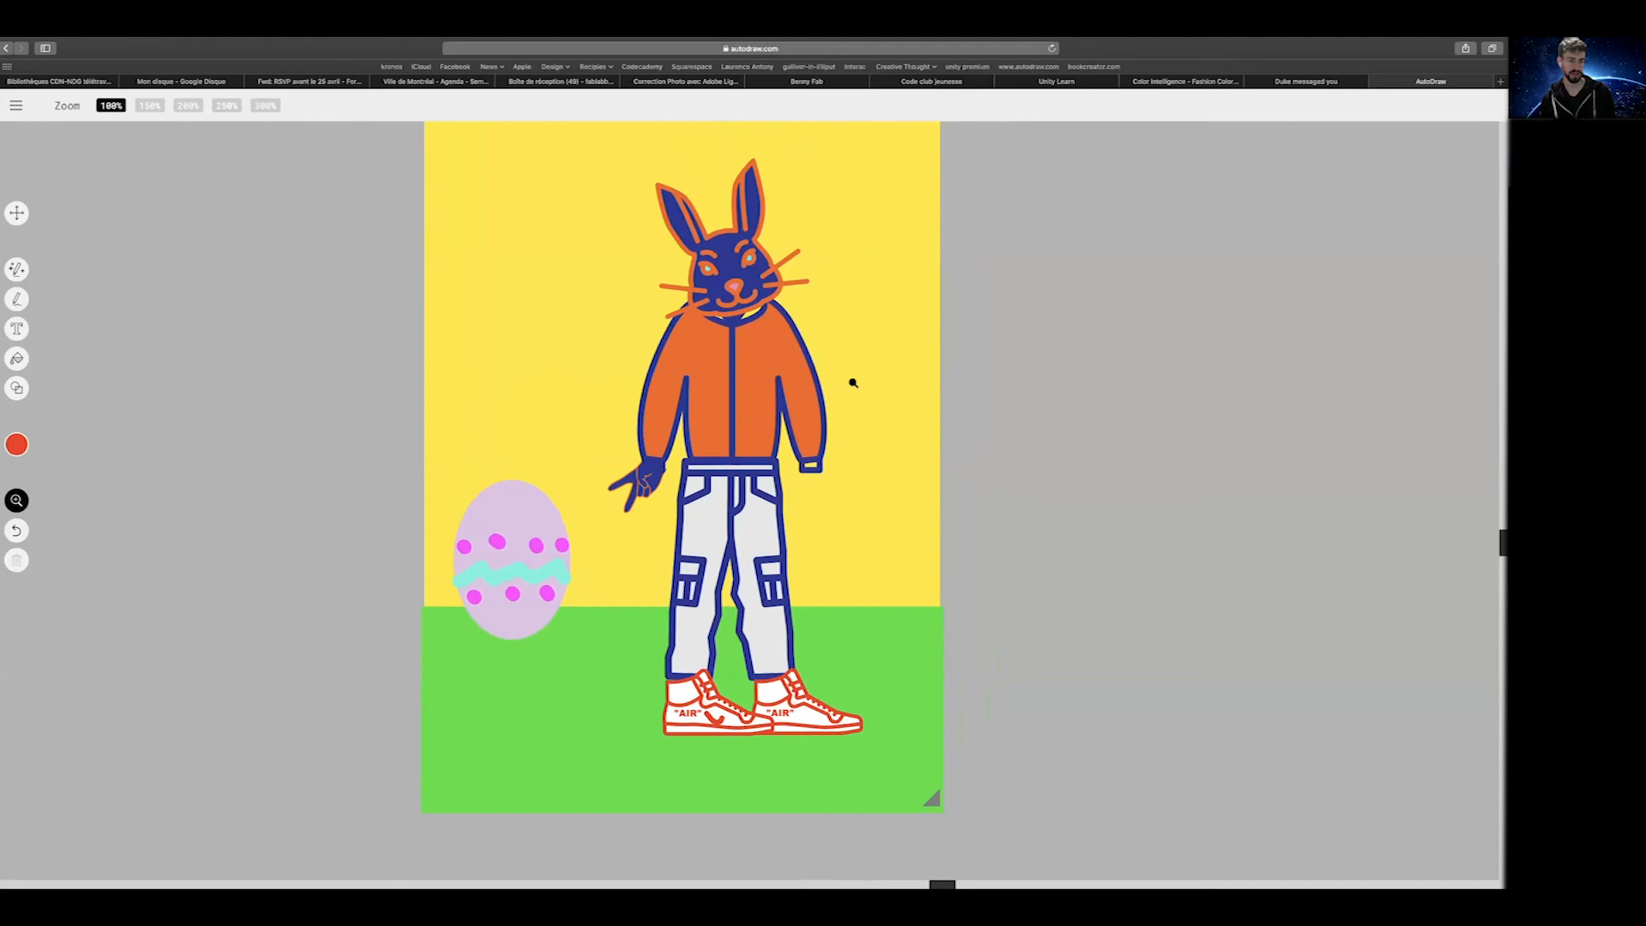
Activate the AutoDraw tool and set its colour to the orange of the rabbit's jacket
{"action": "left_click", "coordinate": [16, 268]}
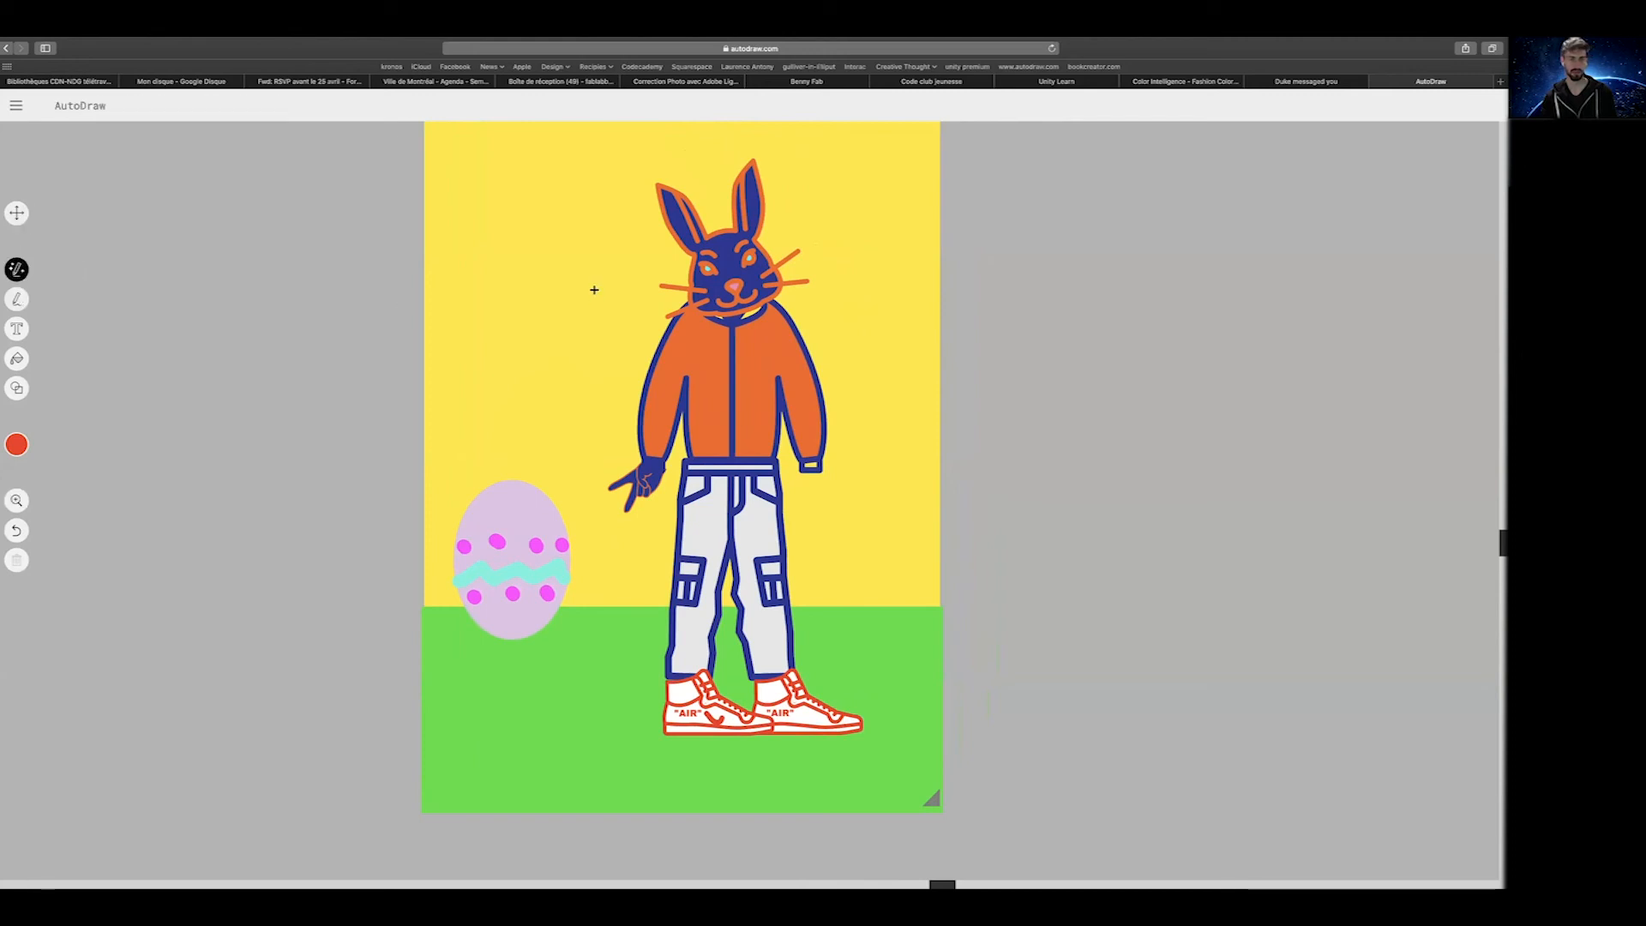
{"action": "scroll", "coordinate": [579, 317], "scroll_direction": "right", "scroll_amount": 1}
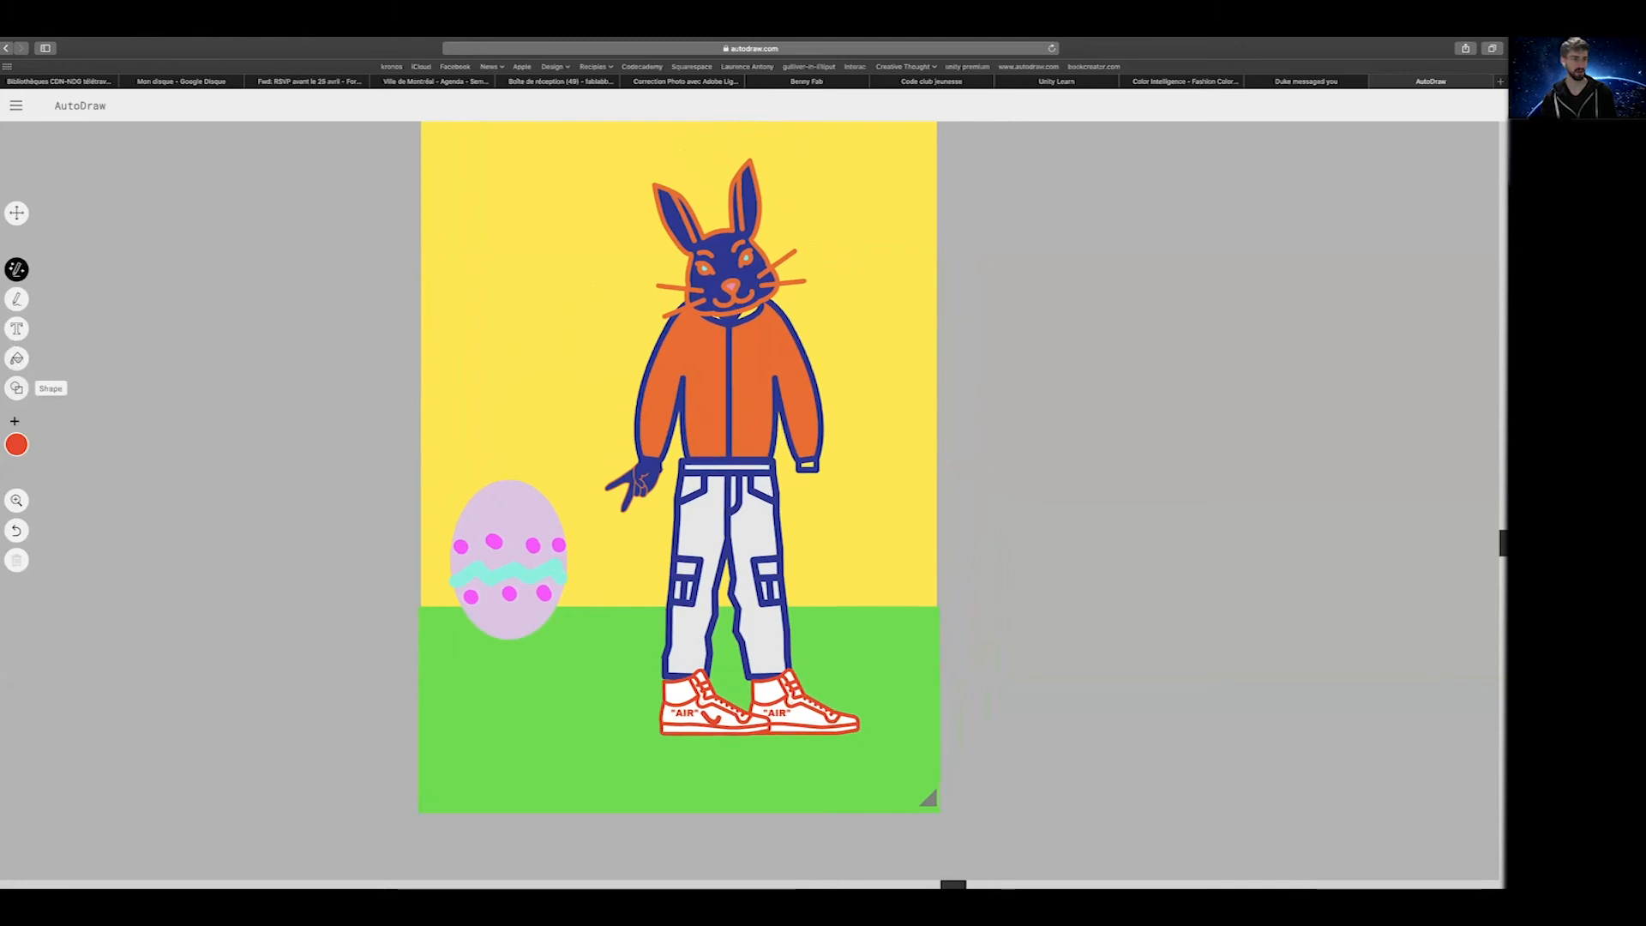
{"action": "left_click", "coordinate": [16, 444]}
{"action": "left_click", "coordinate": [102, 445]}
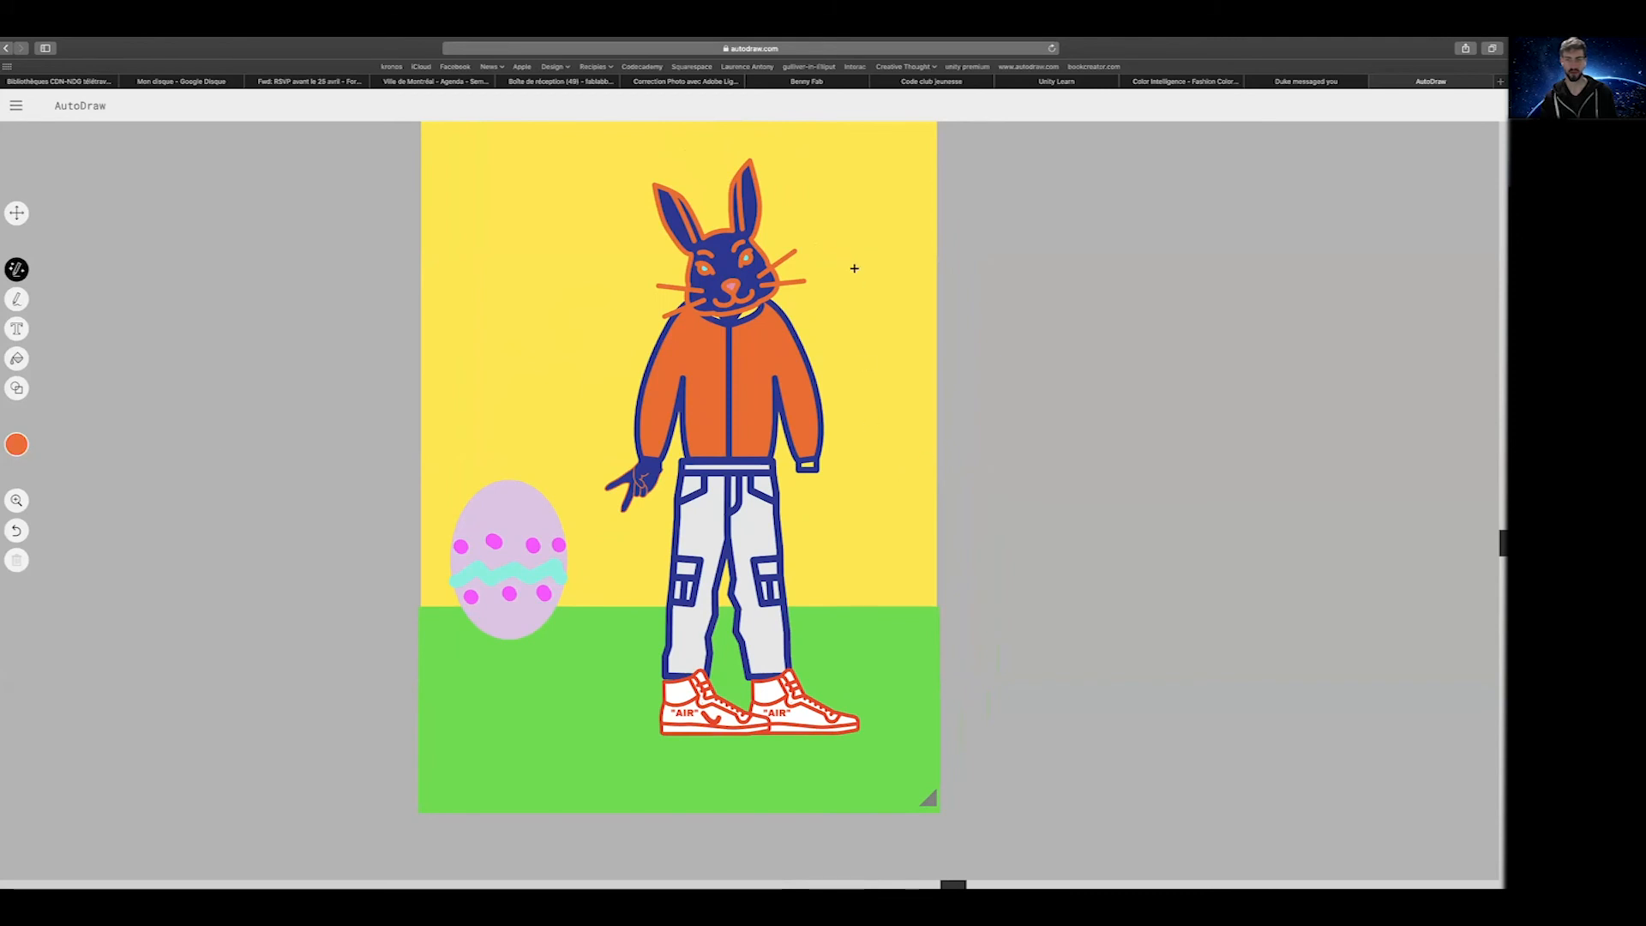
Try sketching a thumbs-up hand above the egg with AutoDraw, discarding both the full sketch and a second outline
{"action": "mouse_move", "coordinate": [540, 261]}
{"action": "left_mouse_down"}
{"action": "mouse_move", "coordinate": [515, 330]}
{"action": "mouse_move", "coordinate": [571, 348]}
{"action": "mouse_move", "coordinate": [597, 324]}
{"action": "mouse_move", "coordinate": [554, 328]}
{"action": "mouse_move", "coordinate": [549, 344]}
{"action": "mouse_move", "coordinate": [574, 349]}
{"action": "mouse_move", "coordinate": [606, 324]}
{"action": "mouse_move", "coordinate": [598, 308]}
{"action": "mouse_move", "coordinate": [556, 318]}
{"action": "mouse_move", "coordinate": [597, 318]}
{"action": "mouse_move", "coordinate": [601, 293]}
{"action": "mouse_move", "coordinate": [555, 301]}
{"action": "mouse_move", "coordinate": [600, 299]}
{"action": "mouse_move", "coordinate": [610, 283]}
{"action": "mouse_move", "coordinate": [555, 279]}
{"action": "left_mouse_up"}
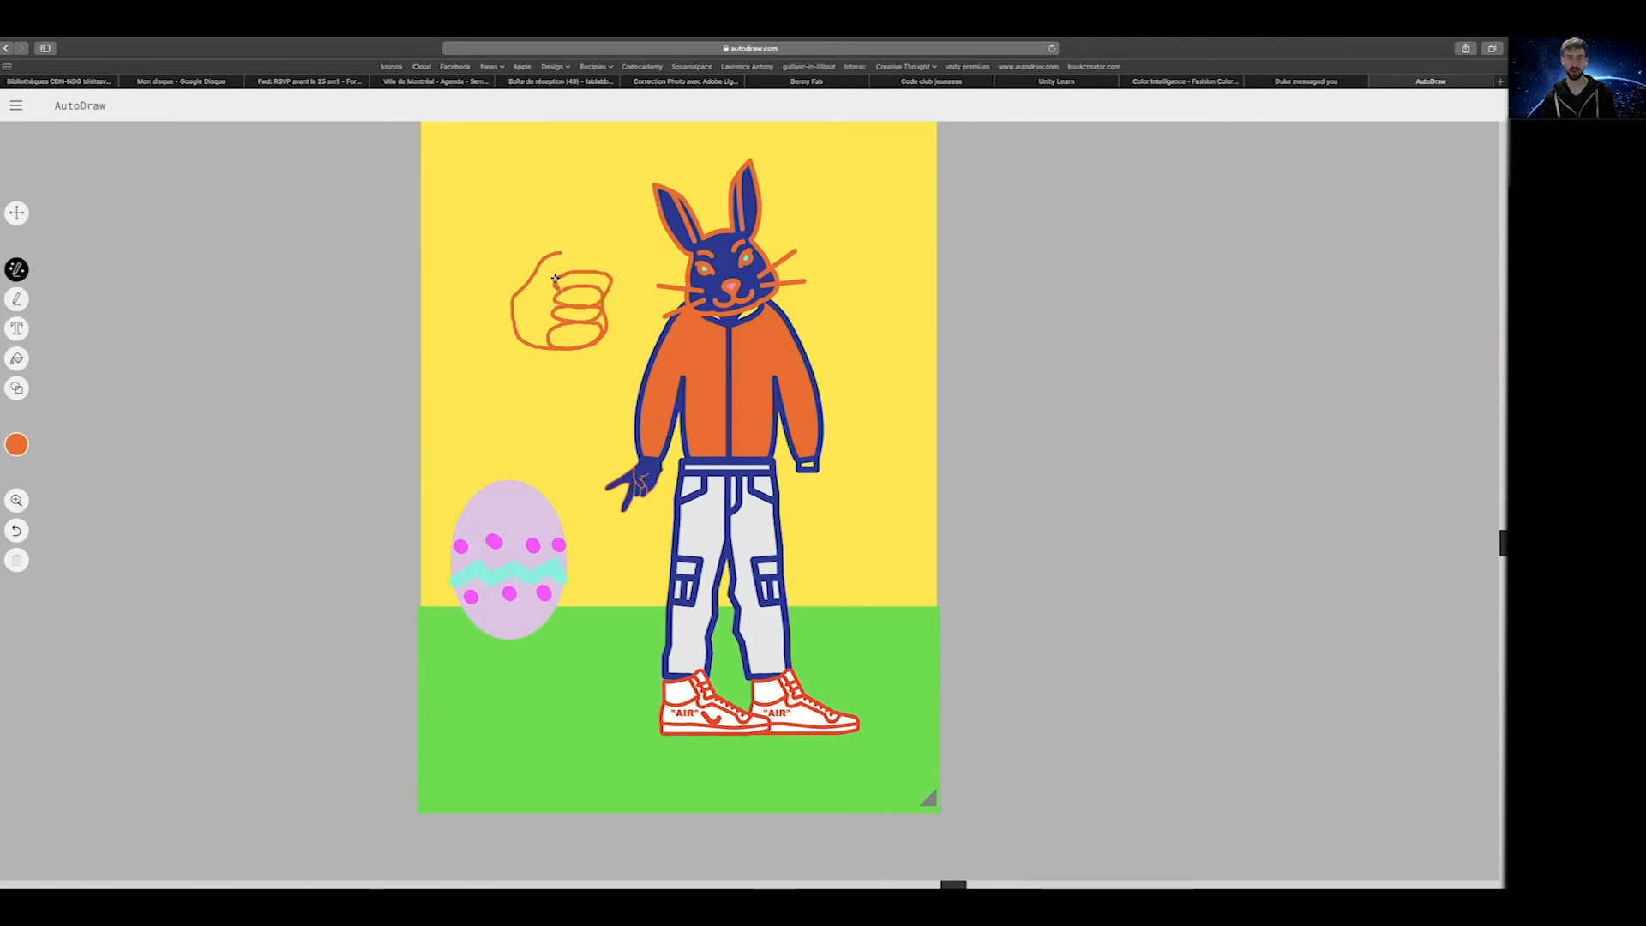
{"action": "left_click_drag", "start_coordinate": [560, 270], "coordinate": [559, 252]}
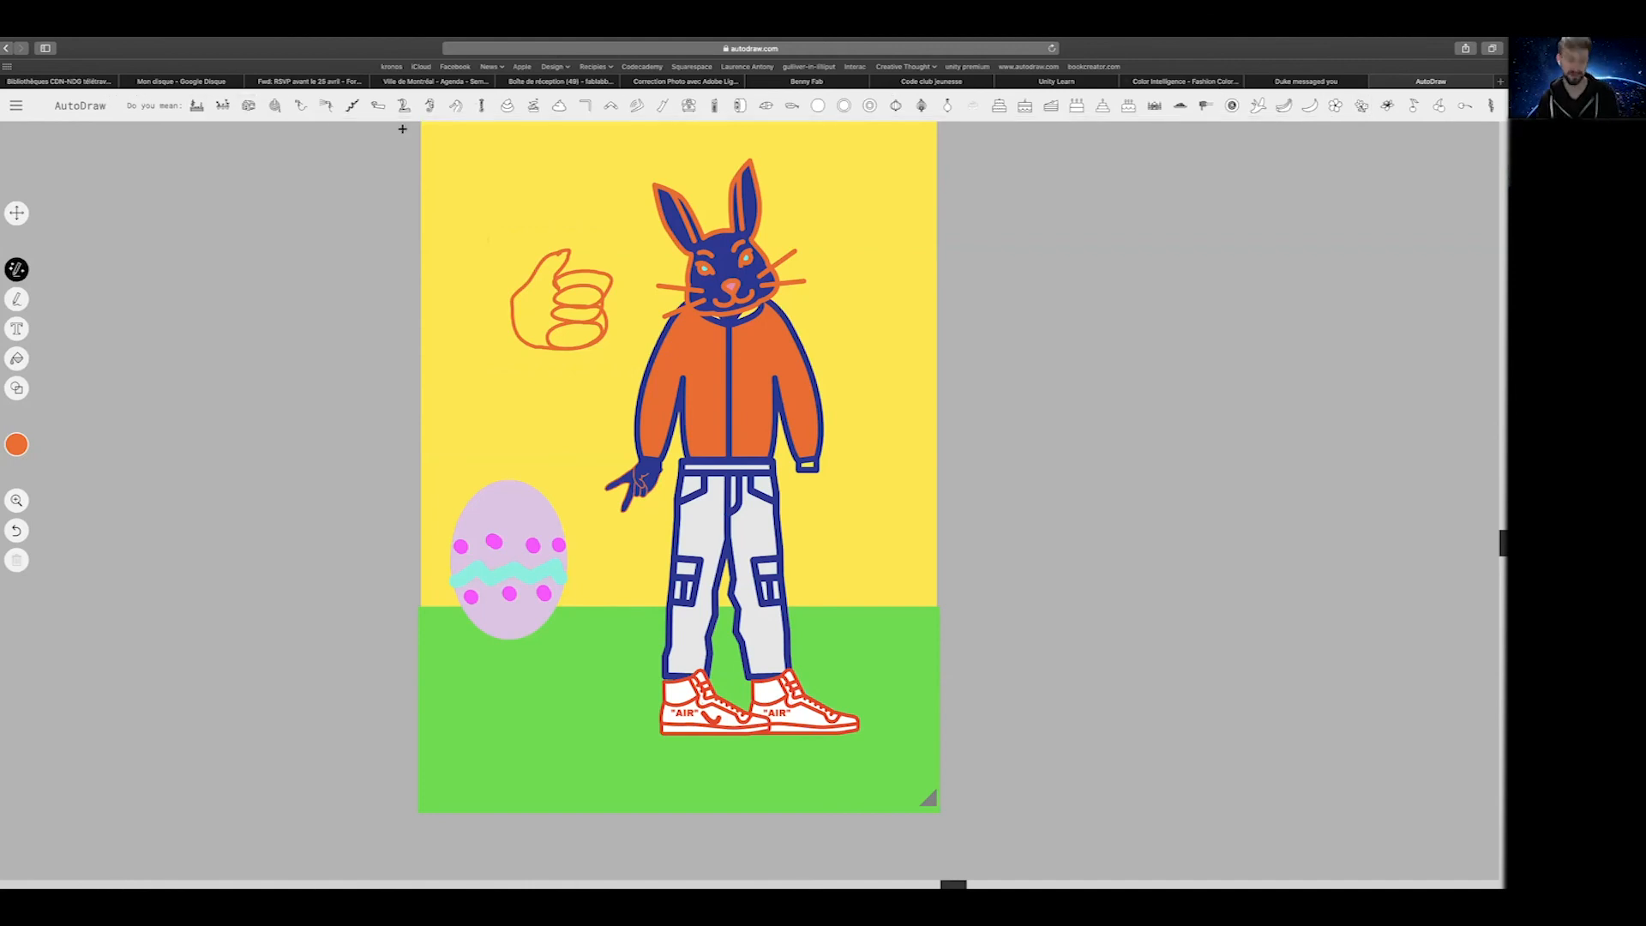
{"action": "key", "text": "super+z"}
{"action": "scroll", "coordinate": [514, 188], "scroll_direction": "left", "scroll_amount": 1}
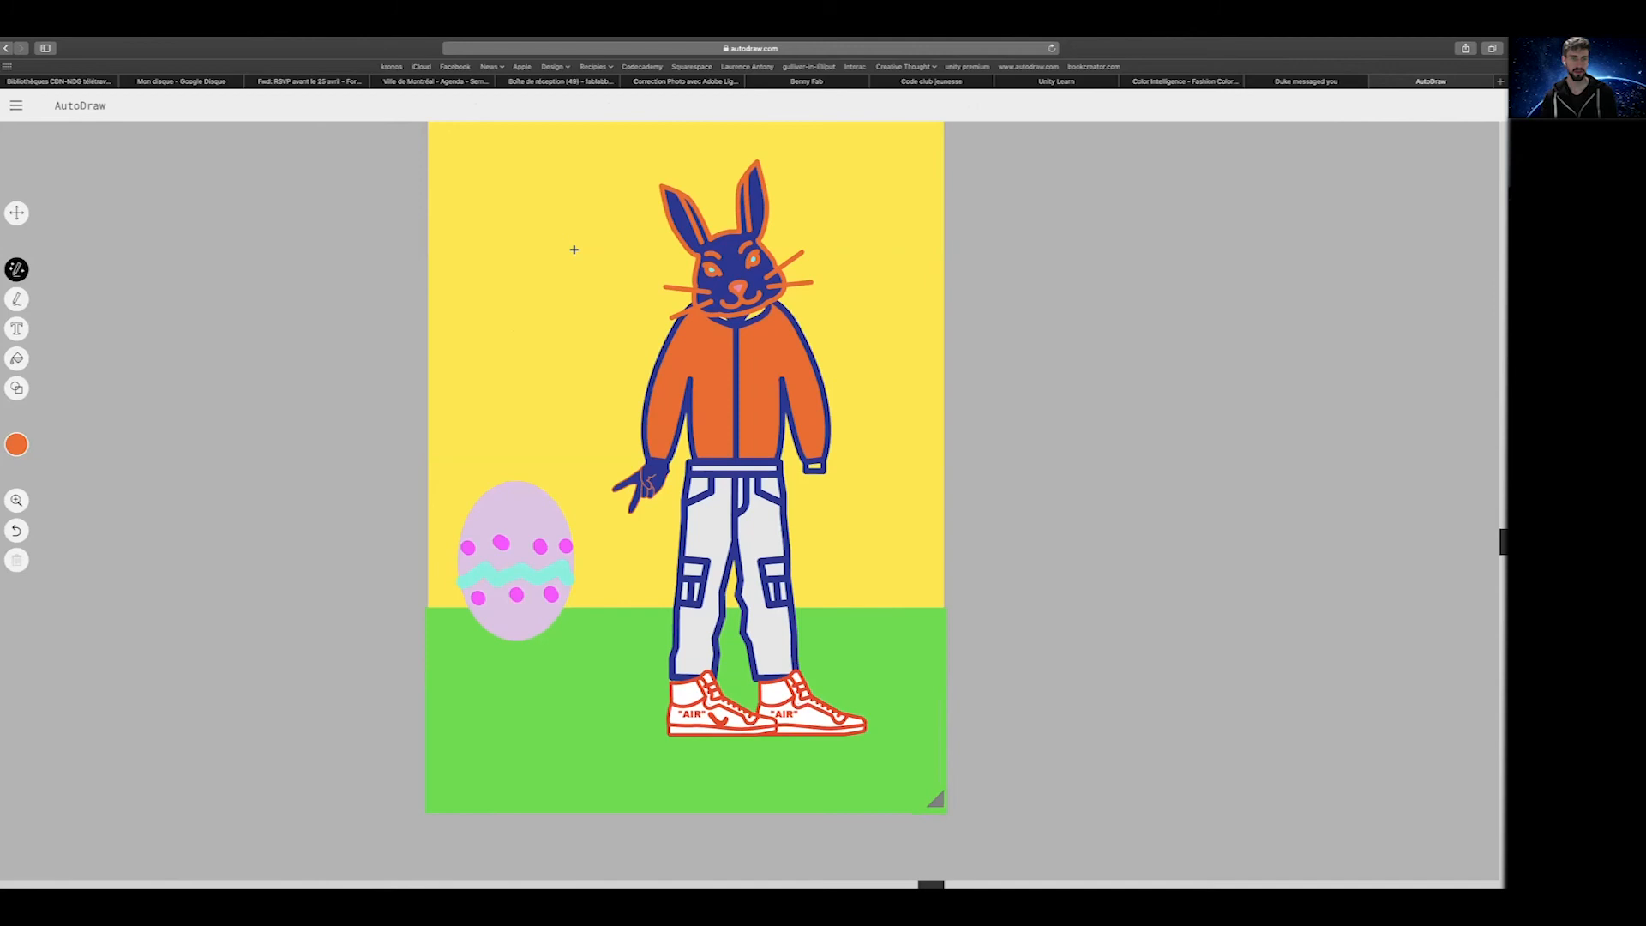
{"action": "mouse_move", "coordinate": [573, 249]}
{"action": "left_mouse_down"}
{"action": "mouse_move", "coordinate": [513, 330]}
{"action": "mouse_move", "coordinate": [575, 353]}
{"action": "mouse_move", "coordinate": [631, 315]}
{"action": "mouse_move", "coordinate": [579, 251]}
{"action": "left_mouse_up"}
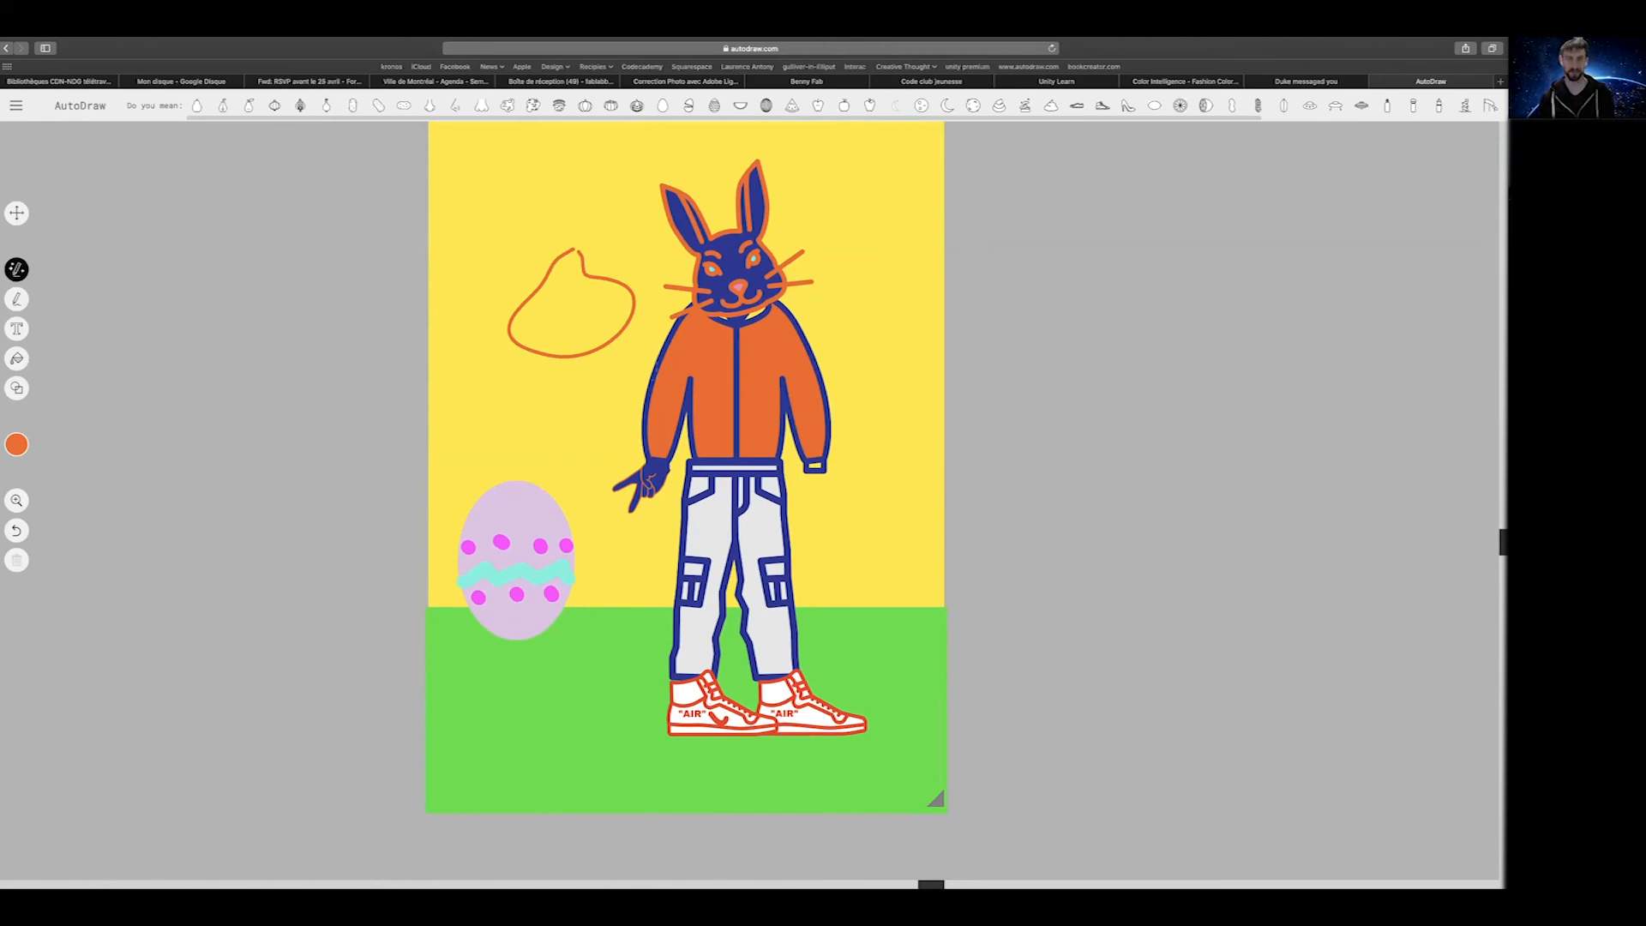
{"action": "left_click", "coordinate": [1180, 105]}
Sketch an open hand beside the rabbit's empty cuff and replace it with the suggested upright thumbs-up fist without a wrist
{"action": "mouse_move", "coordinate": [858, 483]}
{"action": "left_mouse_down"}
{"action": "mouse_move", "coordinate": [855, 414]}
{"action": "mouse_move", "coordinate": [865, 440]}
{"action": "mouse_move", "coordinate": [896, 391]}
{"action": "mouse_move", "coordinate": [884, 438]}
{"action": "mouse_move", "coordinate": [943, 413]}
{"action": "mouse_move", "coordinate": [903, 449]}
{"action": "mouse_move", "coordinate": [959, 459]}
{"action": "mouse_move", "coordinate": [921, 470]}
{"action": "mouse_move", "coordinate": [908, 497]}
{"action": "mouse_move", "coordinate": [857, 484]}
{"action": "left_mouse_up"}
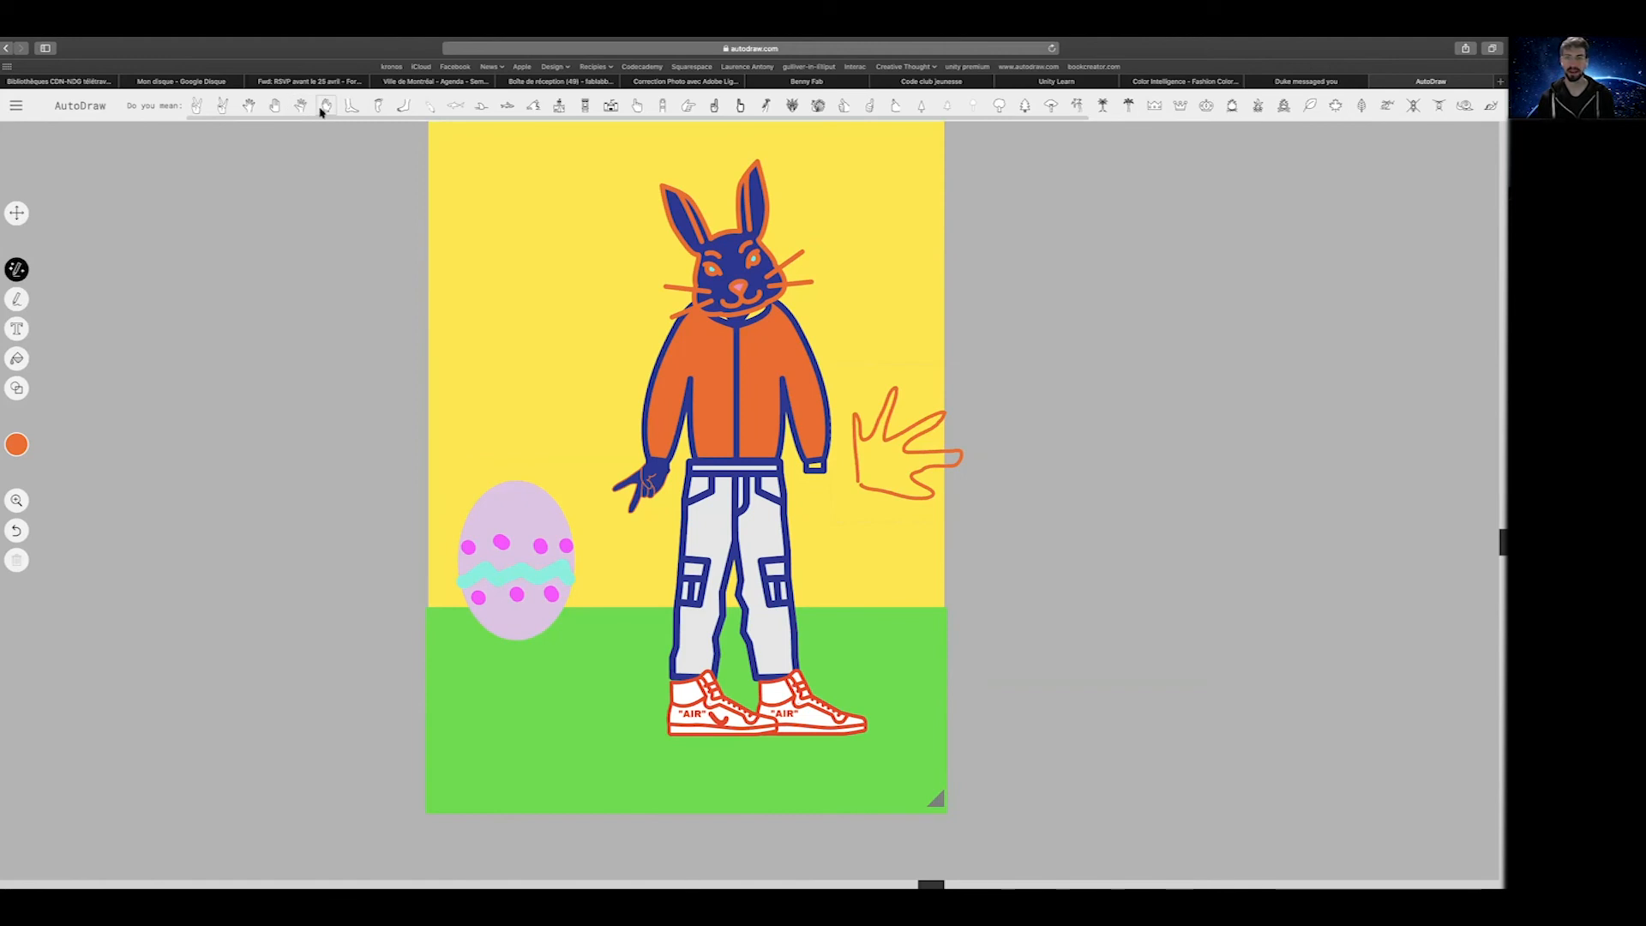
{"action": "left_click", "coordinate": [844, 106]}
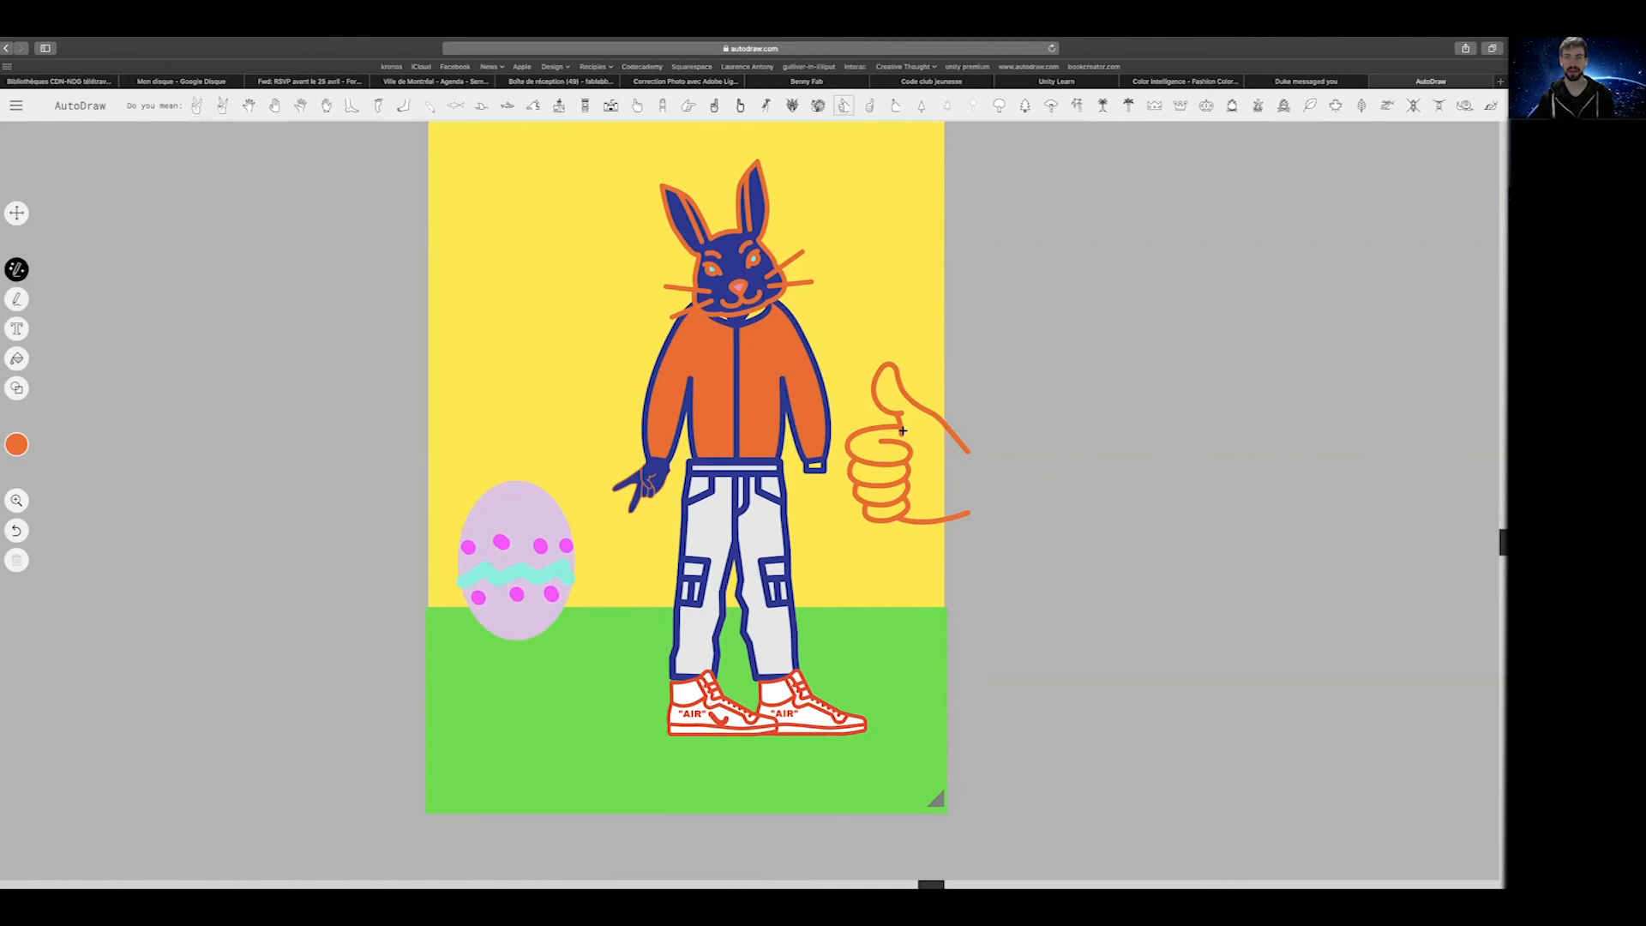
{"action": "left_click", "coordinate": [870, 106]}
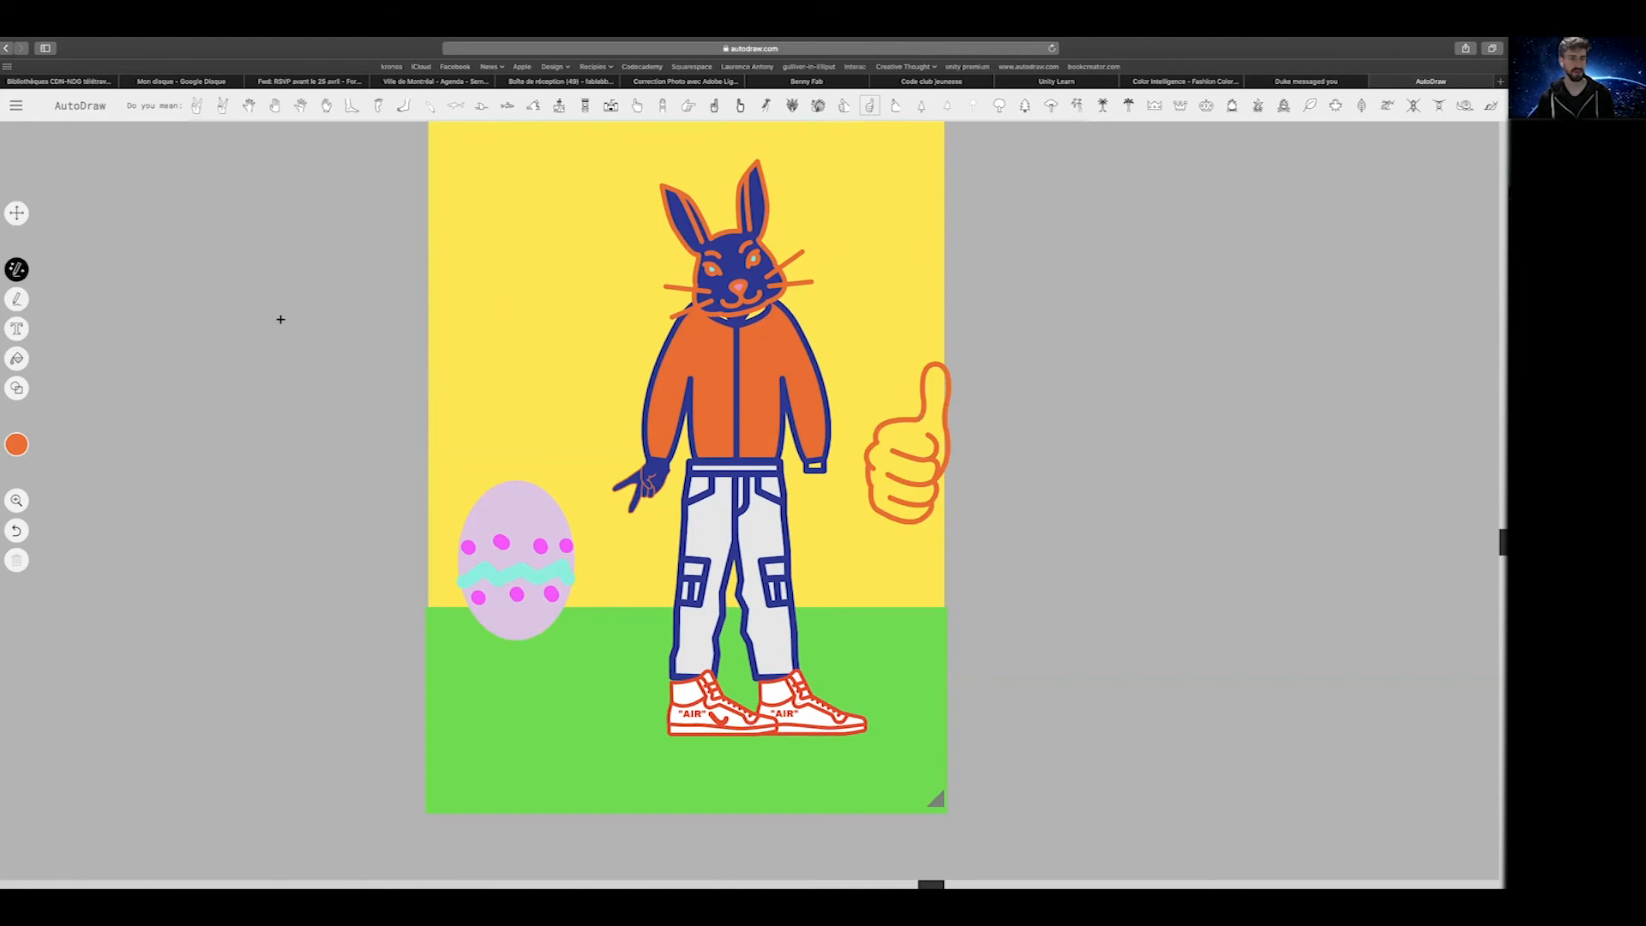
Select the thumbs-up hand and flip it horizontally
{"action": "left_click", "coordinate": [17, 214]}
{"action": "left_click", "coordinate": [882, 426]}
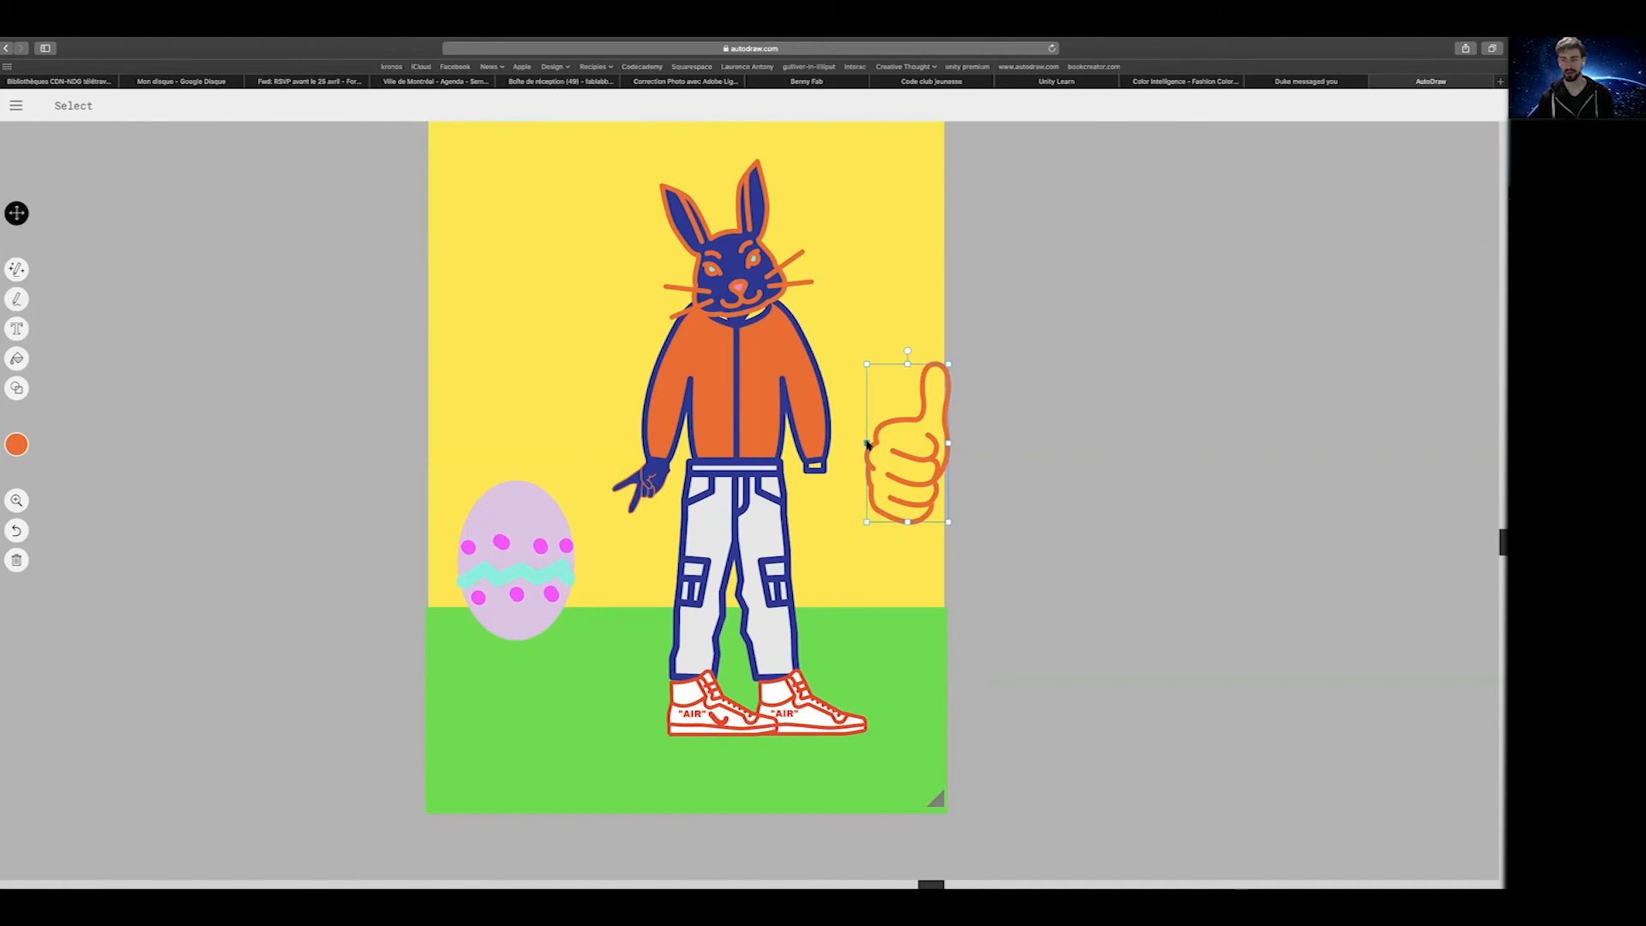
{"action": "left_click_drag", "start_coordinate": [867, 444], "coordinate": [946, 448]}
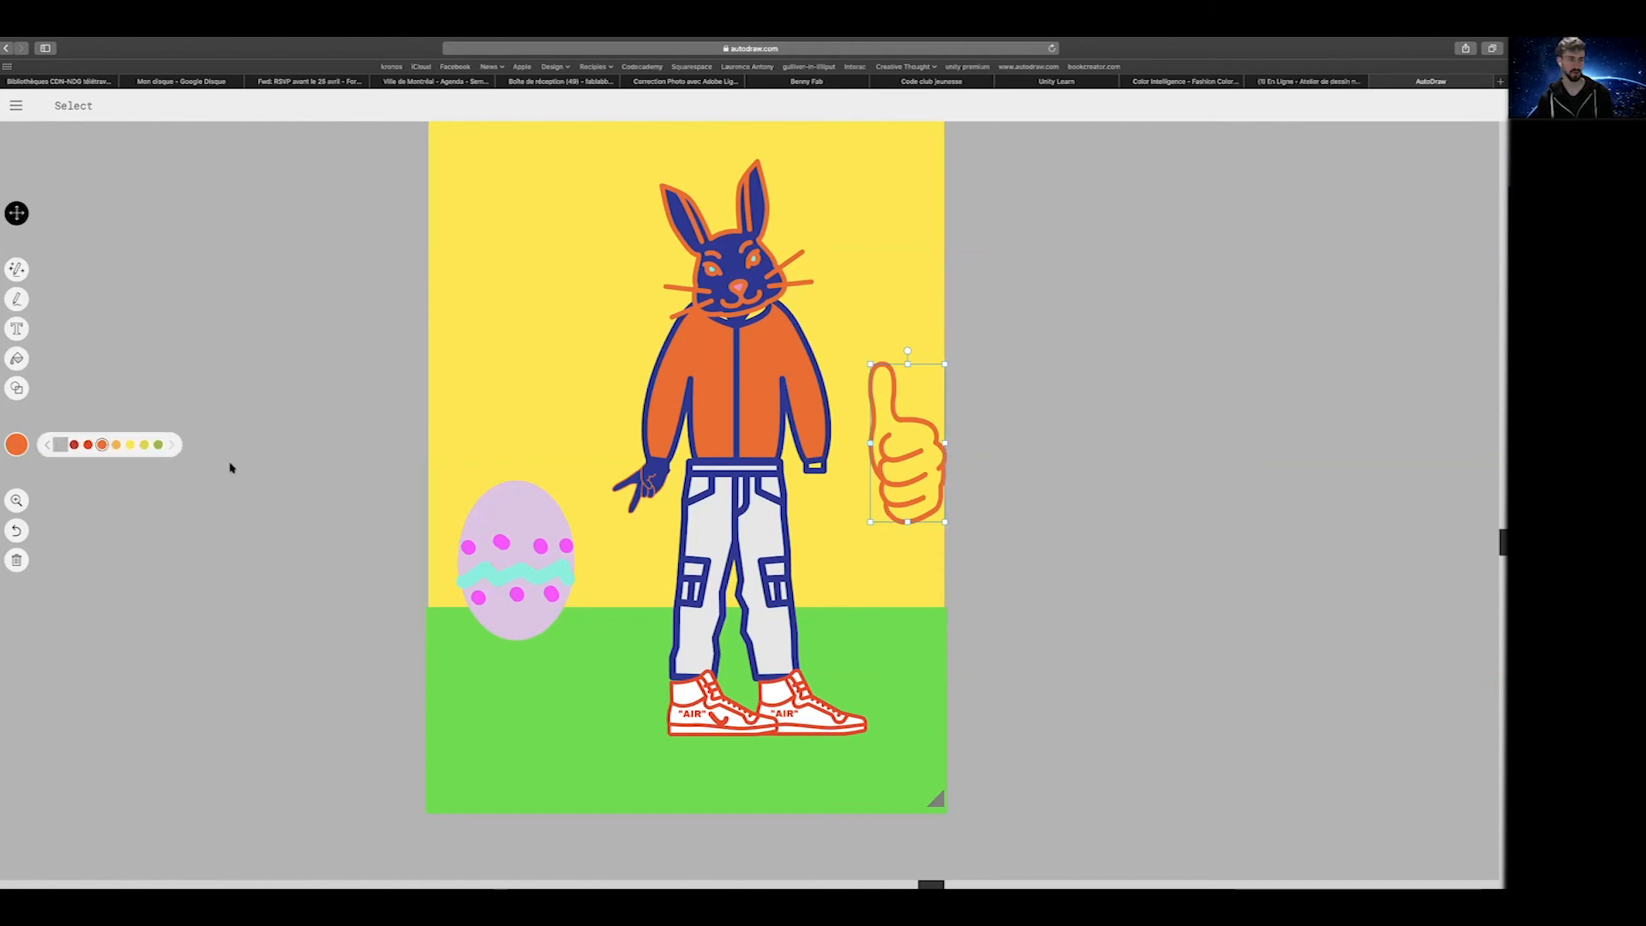
Fill the thumbs-up hand with the dark blue of the rabbit's head inside its orange outline
{"action": "mouse_move", "coordinate": [26, 443]}
{"action": "left_click", "coordinate": [49, 445]}
{"action": "left_click", "coordinate": [74, 444]}
{"action": "key", "text": "super+z"}
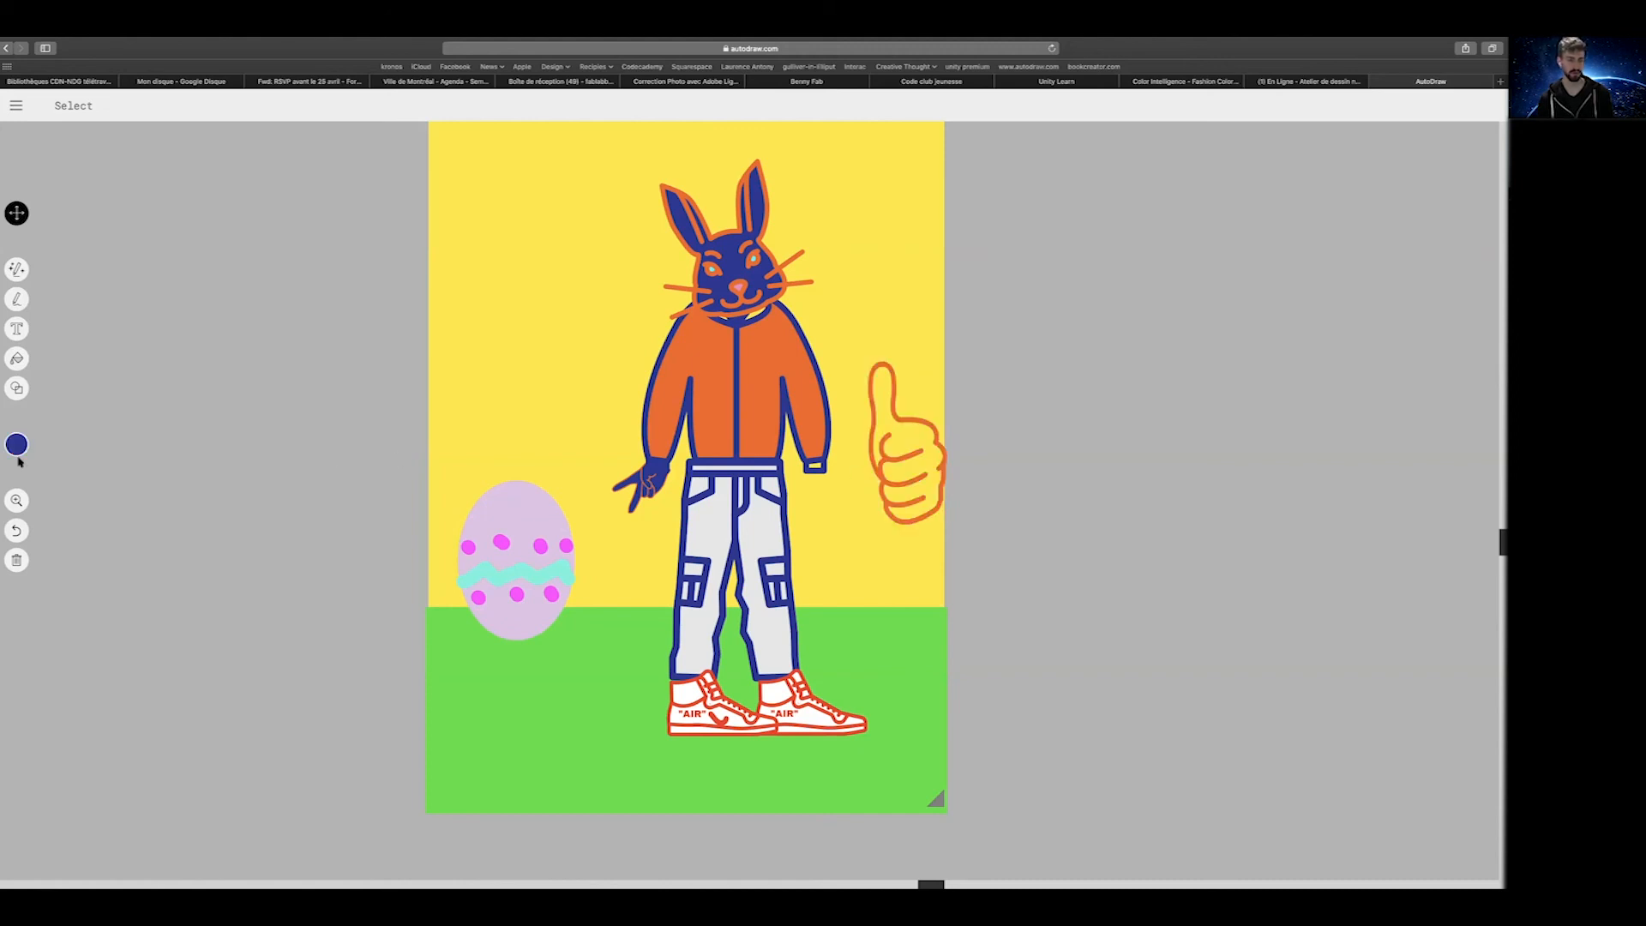
{"action": "left_click", "coordinate": [17, 359]}
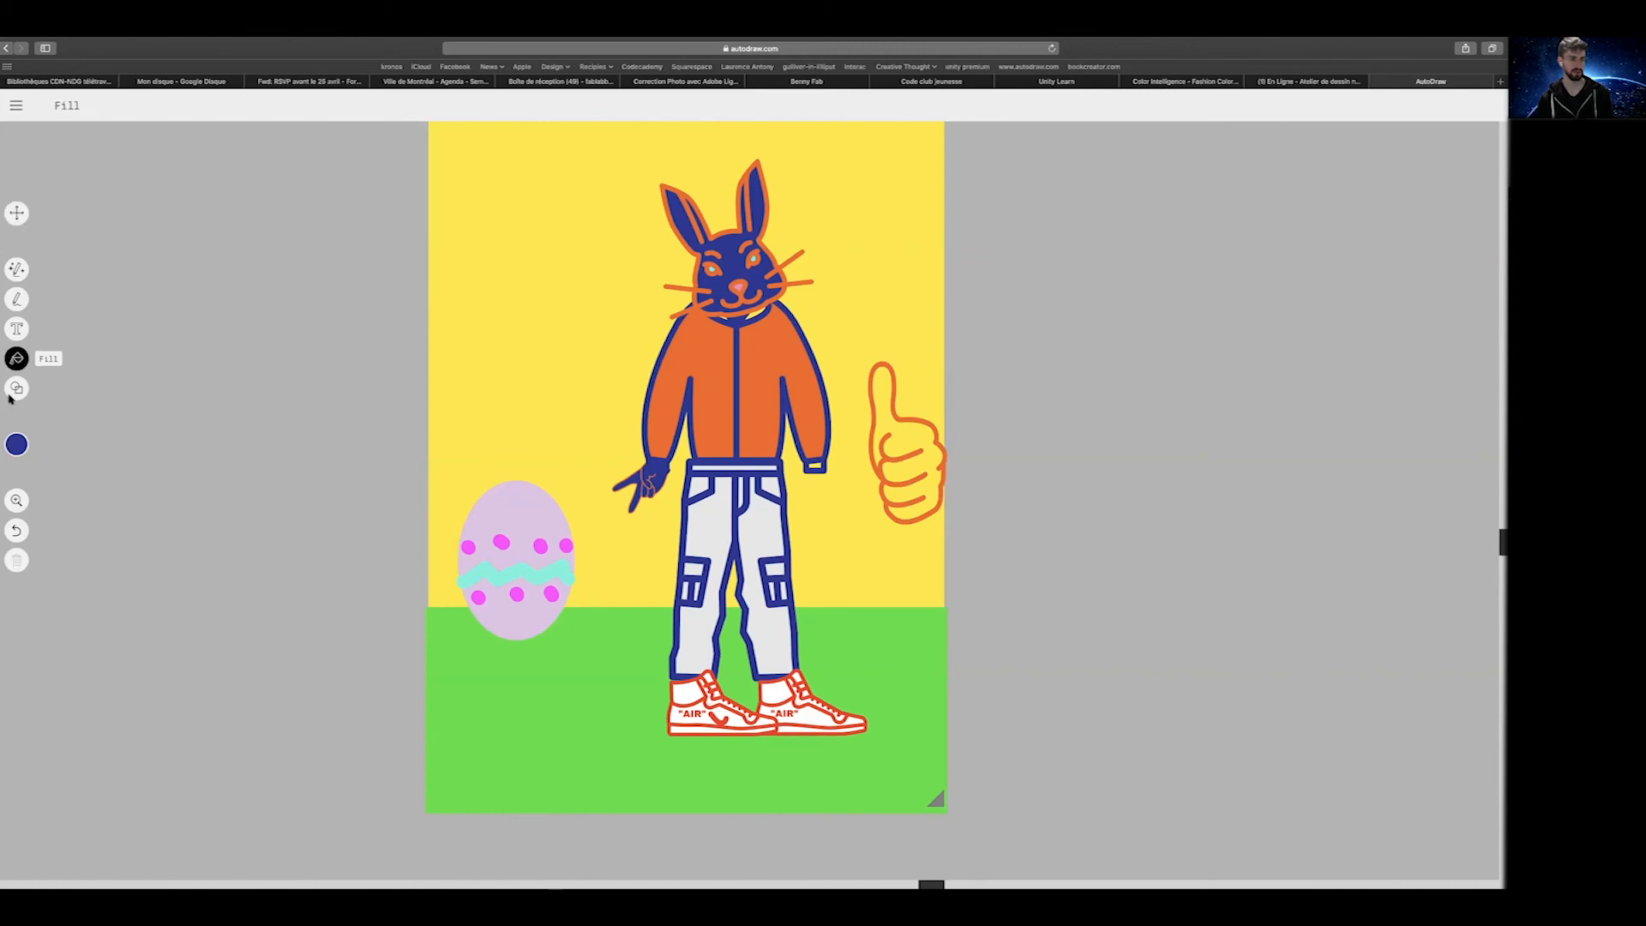
{"action": "left_click", "coordinate": [901, 444]}
Shrink the thumbs-up hand to about half its size and place it on the rabbit's empty cuff
{"action": "left_click", "coordinate": [16, 212]}
{"action": "left_click", "coordinate": [915, 417]}
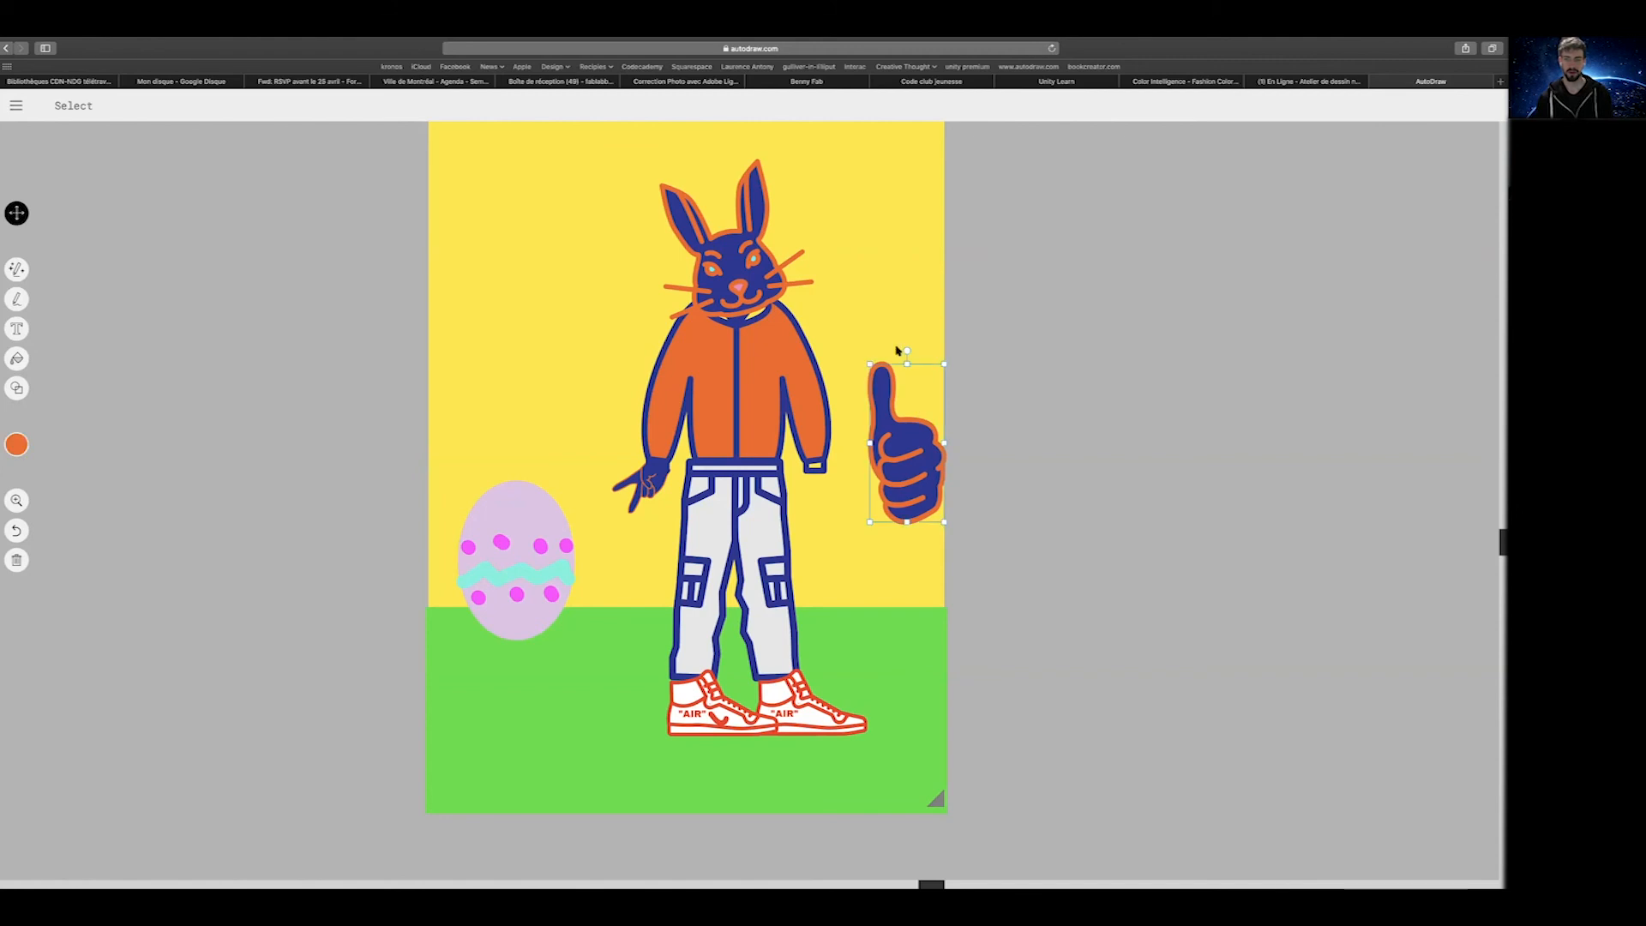
{"action": "mouse_move", "coordinate": [871, 364]}
{"action": "left_mouse_down"}
{"action": "mouse_move", "coordinate": [883, 394]}
{"action": "mouse_move", "coordinate": [926, 383]}
{"action": "mouse_move", "coordinate": [919, 403]}
{"action": "mouse_move", "coordinate": [817, 404]}
{"action": "mouse_move", "coordinate": [801, 411]}
{"action": "mouse_move", "coordinate": [813, 423]}
{"action": "left_mouse_up"}
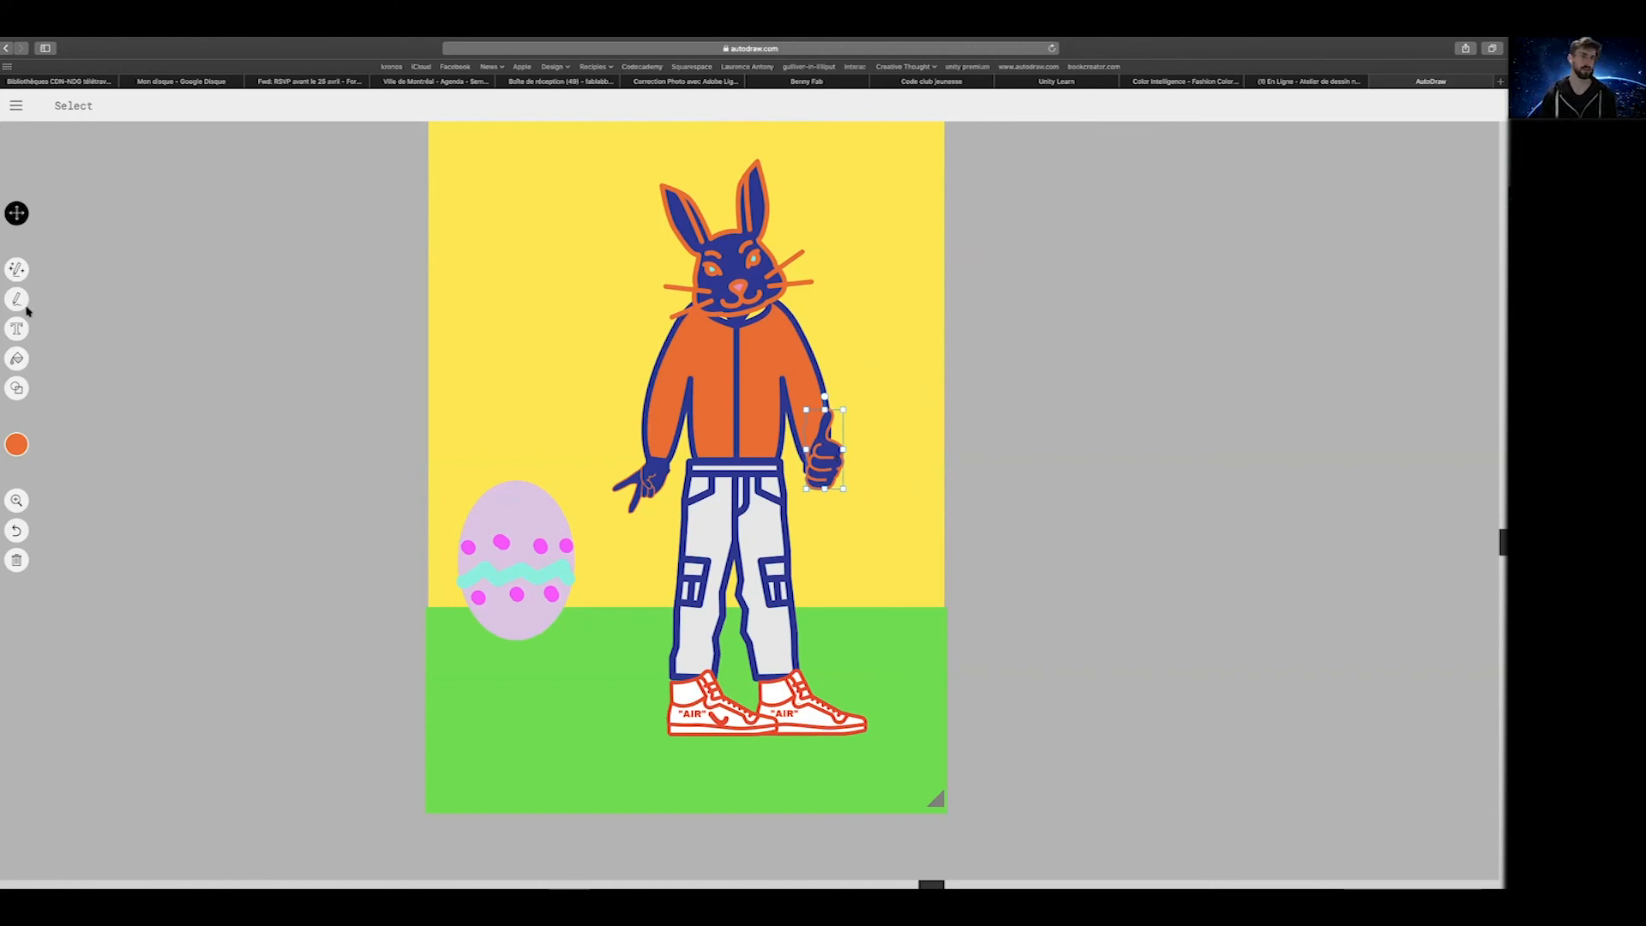
Sketch an upright light-blue sword beside the rabbit with AutoDraw and replace it with the suggested diagonal sword
{"action": "left_click", "coordinate": [16, 270]}
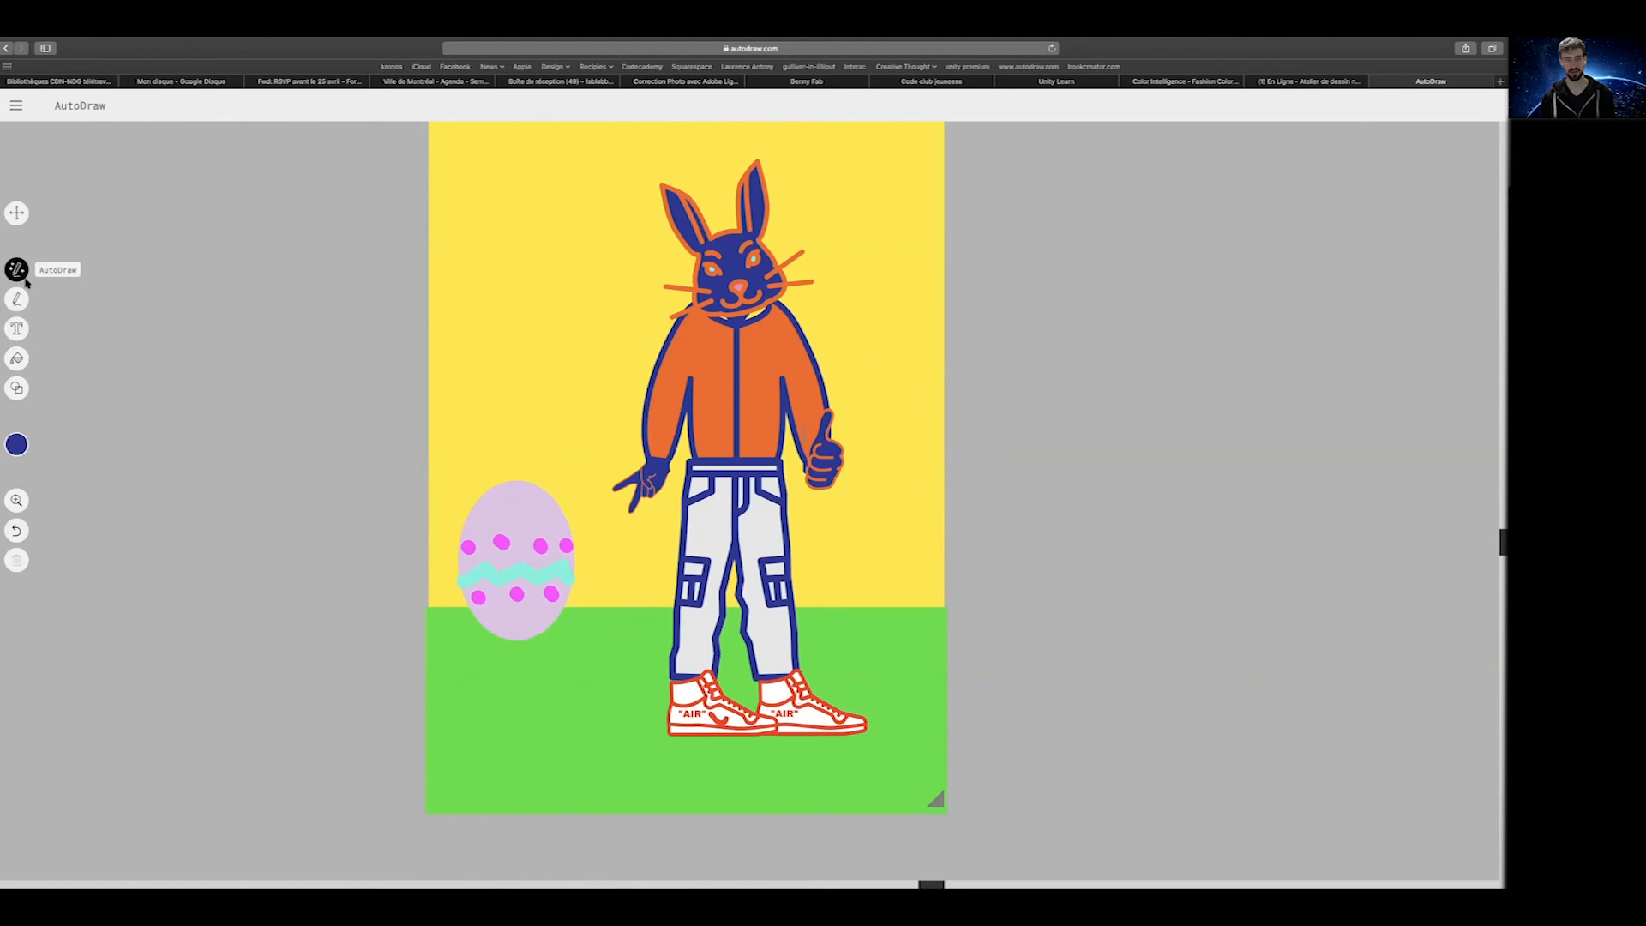
{"action": "mouse_move", "coordinate": [47, 444]}
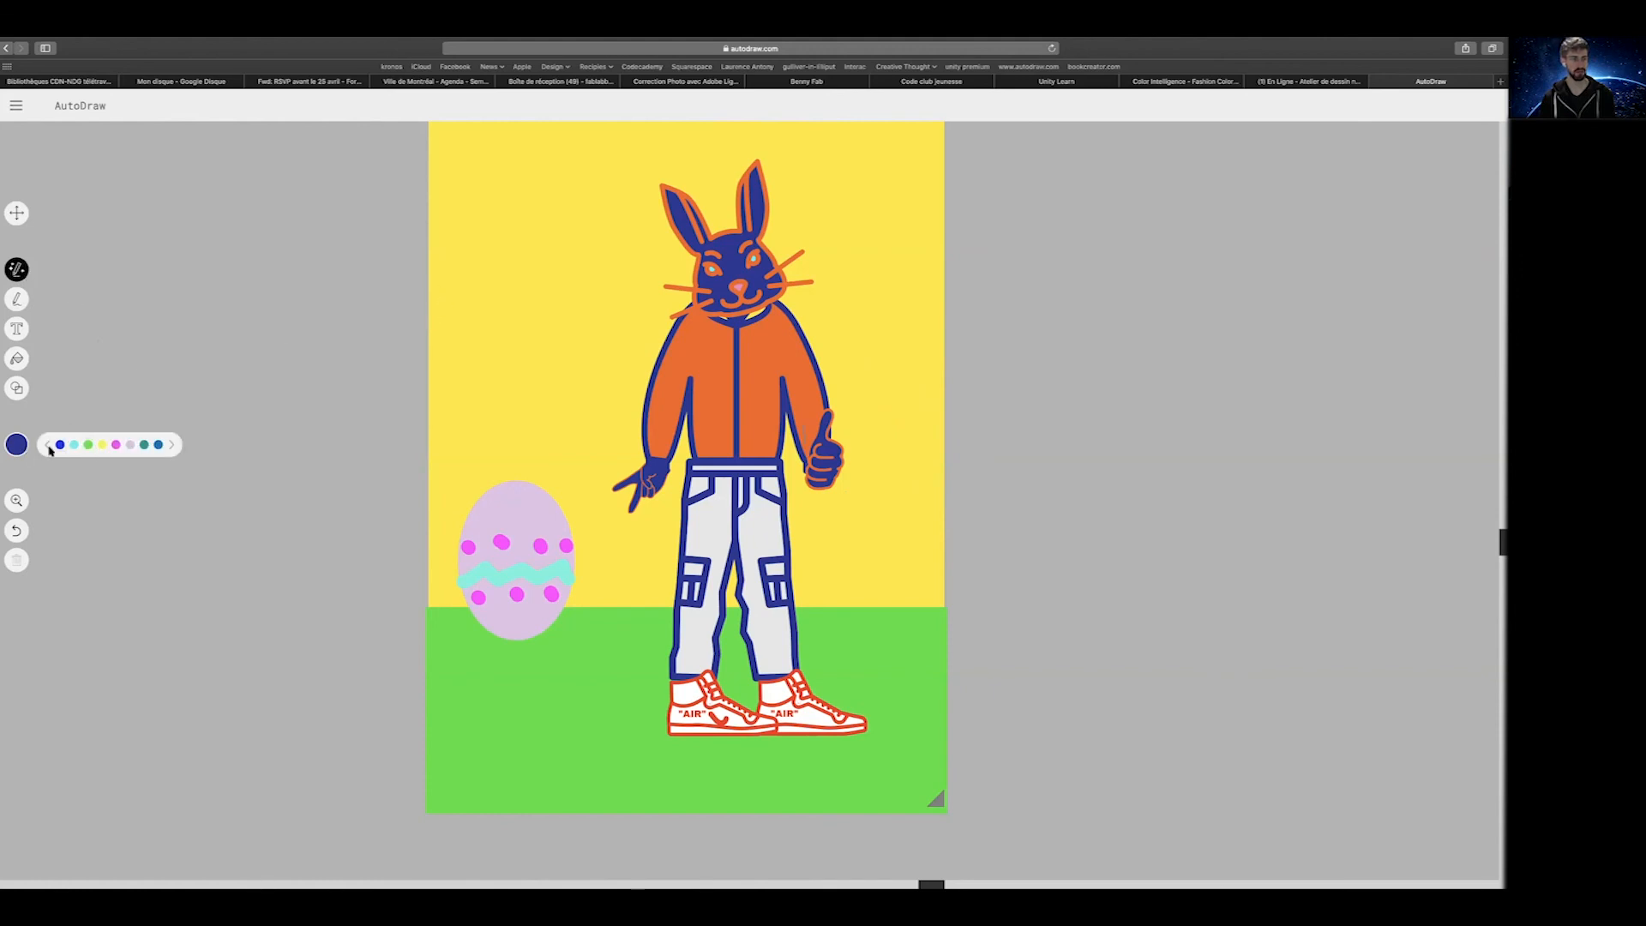
{"action": "left_click", "coordinate": [48, 444]}
{"action": "left_click", "coordinate": [88, 444]}
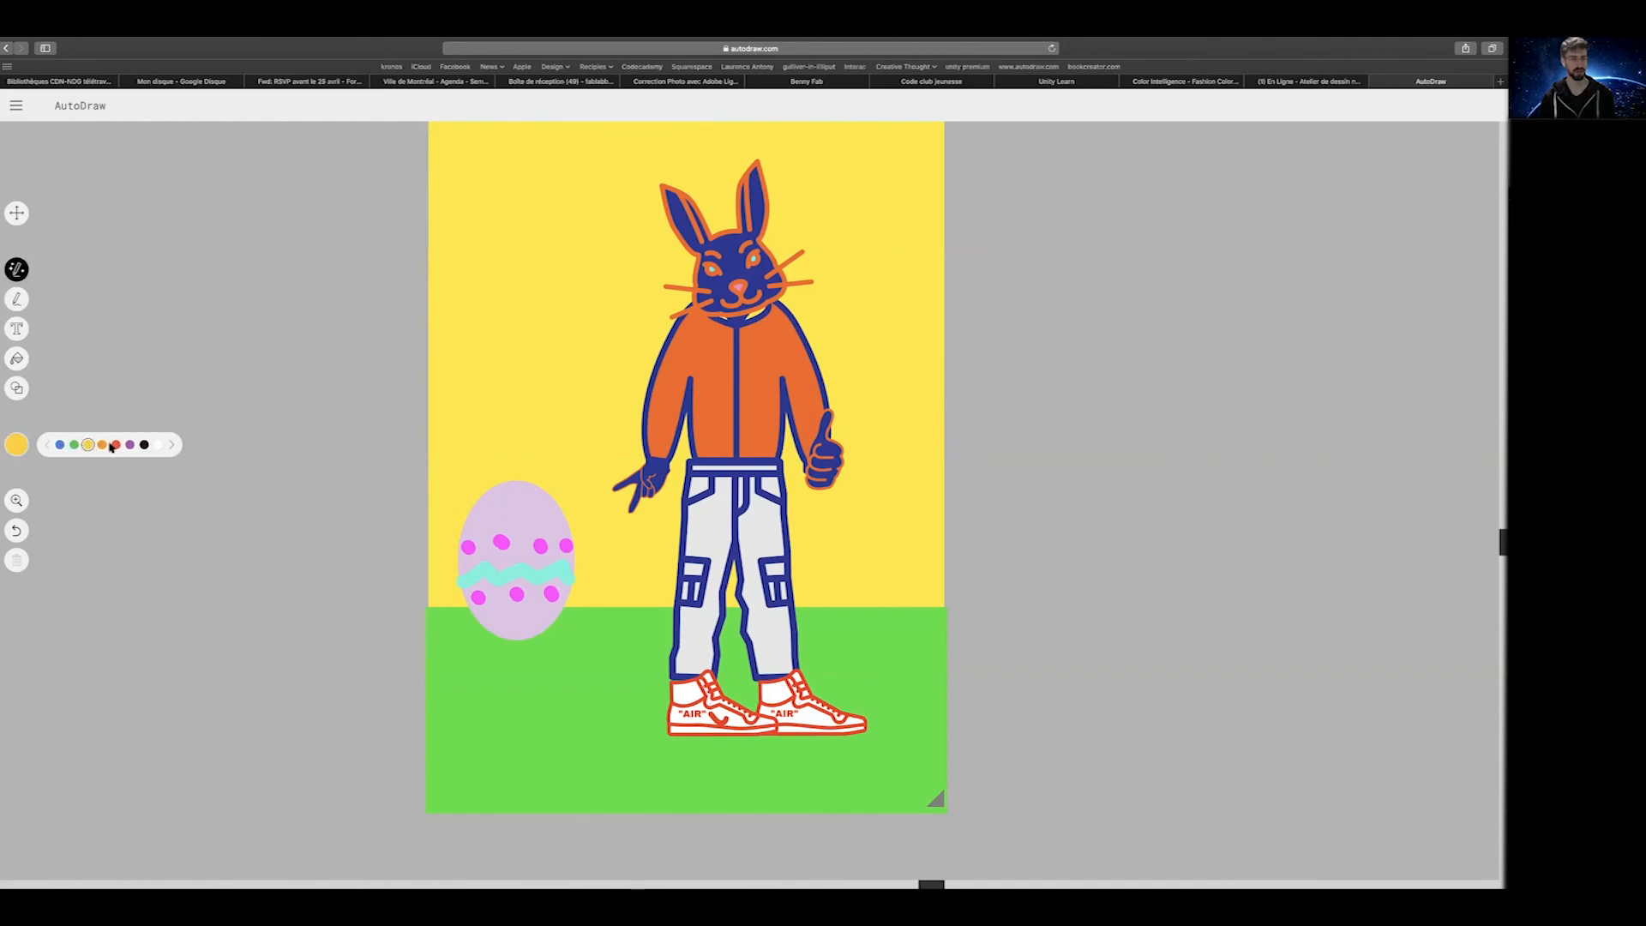
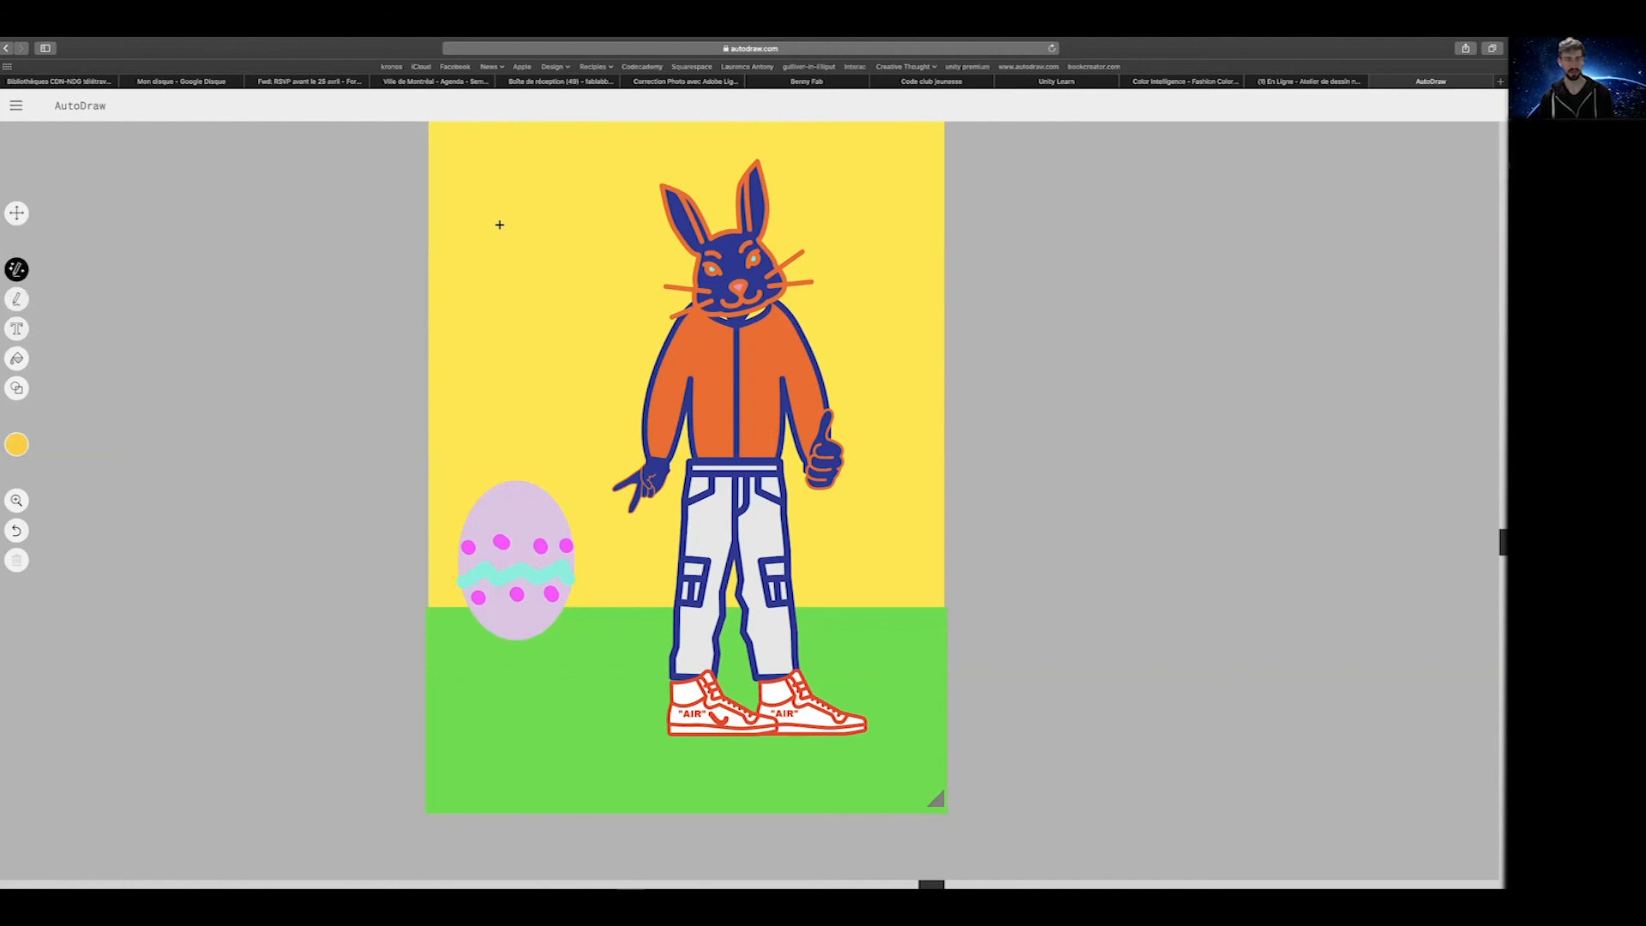
{"action": "left_click", "coordinate": [19, 444]}
{"action": "left_click", "coordinate": [60, 449]}
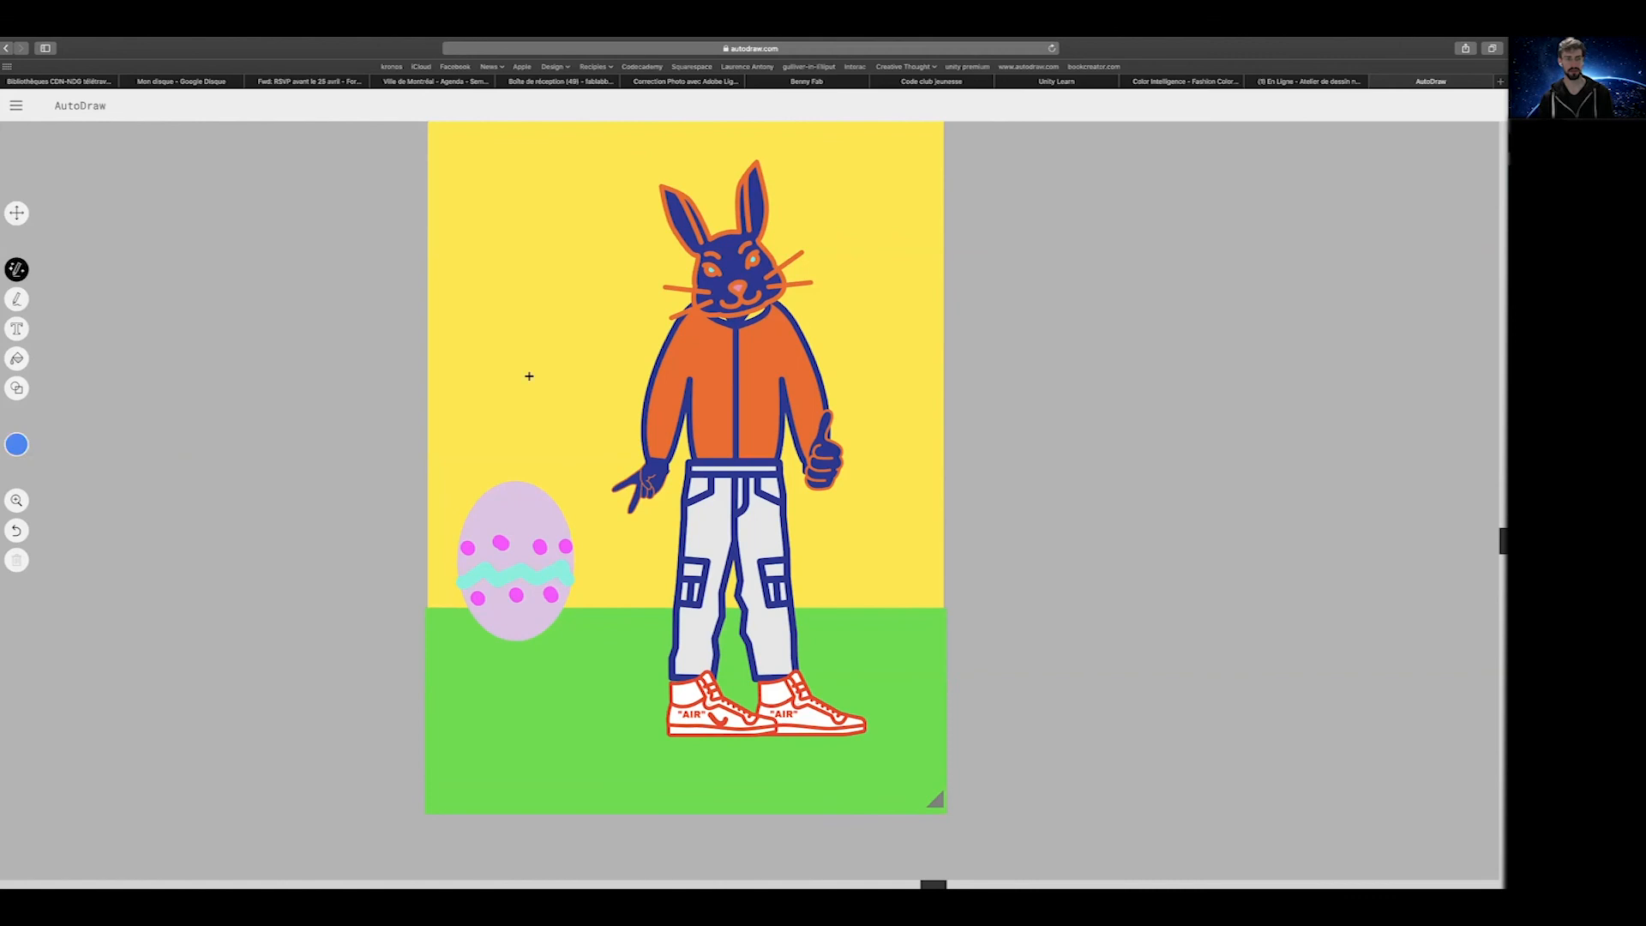
{"action": "scroll", "coordinate": [959, 275], "scroll_direction": "right", "scroll_amount": 1}
{"action": "mouse_move", "coordinate": [897, 224]}
{"action": "left_mouse_down"}
{"action": "mouse_move", "coordinate": [886, 384]}
{"action": "mouse_move", "coordinate": [865, 389]}
{"action": "mouse_move", "coordinate": [881, 427]}
{"action": "mouse_move", "coordinate": [918, 394]}
{"action": "mouse_move", "coordinate": [900, 377]}
{"action": "mouse_move", "coordinate": [910, 210]}
{"action": "left_mouse_up"}
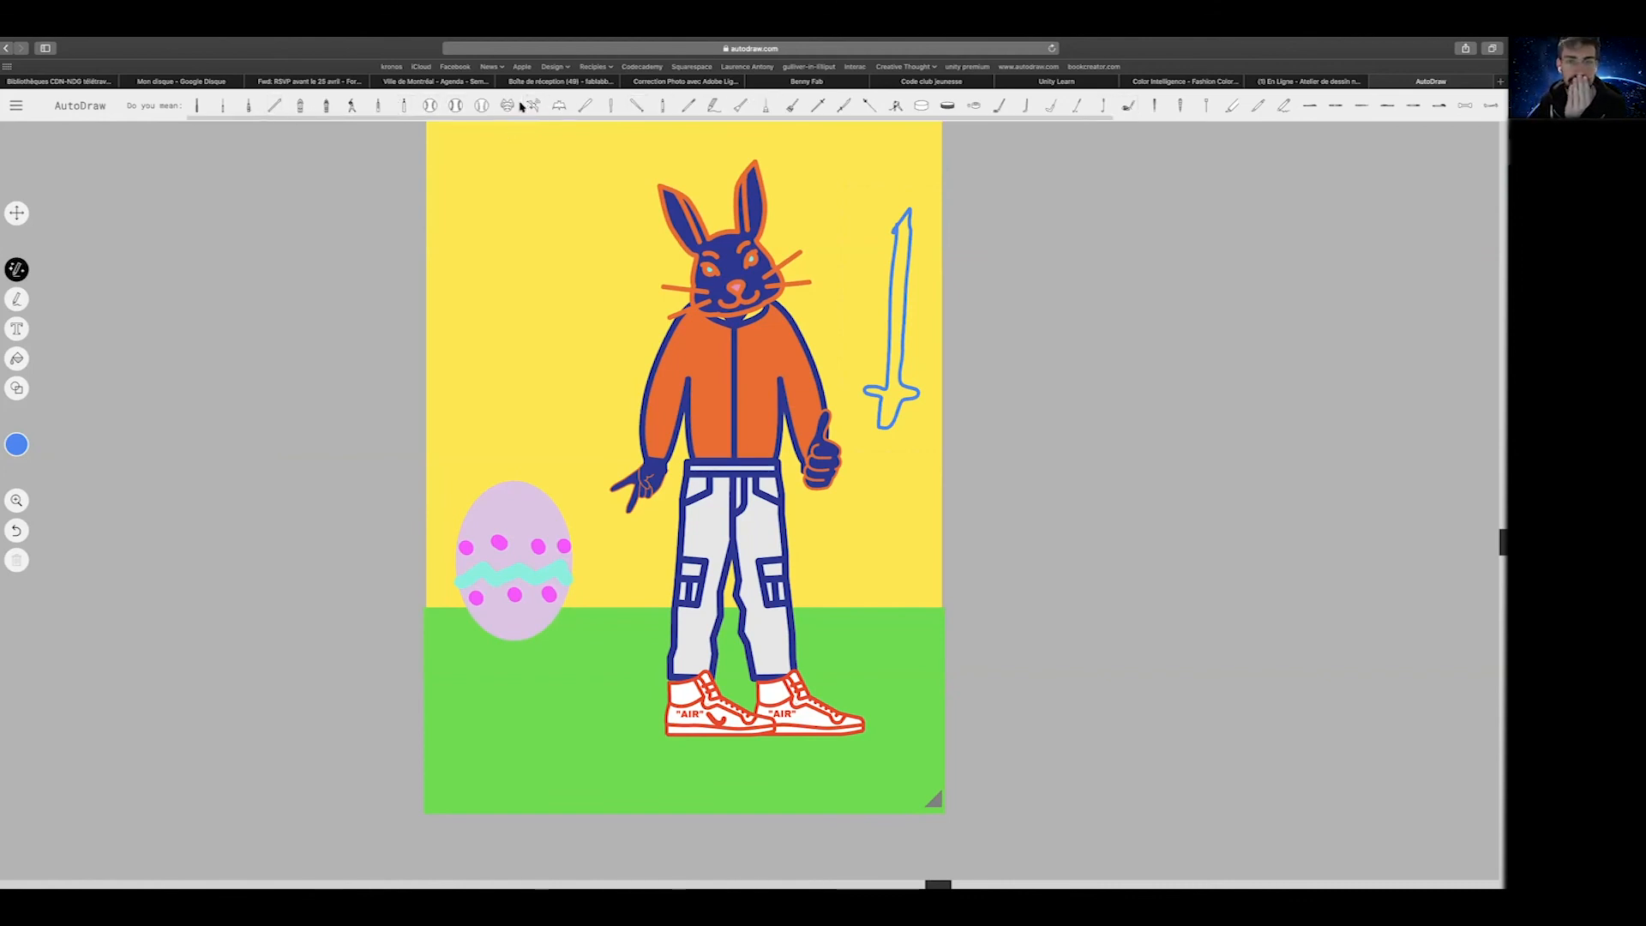
{"action": "left_click", "coordinate": [815, 110]}
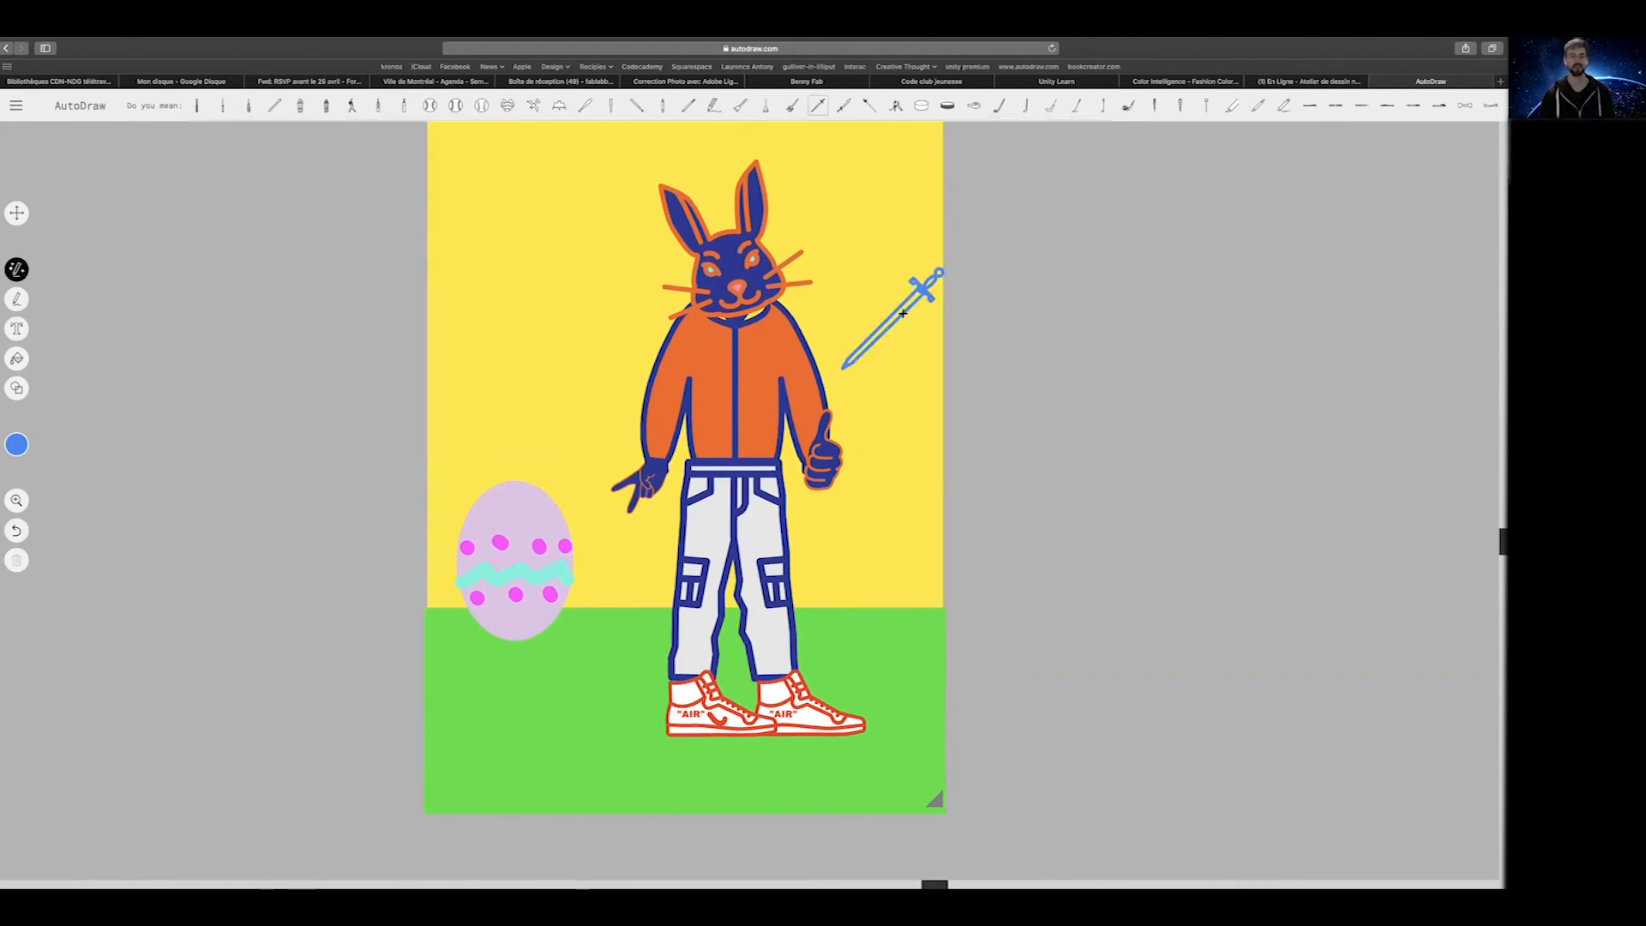
Enlarge and rotate the sword so its blade points up, and position its hilt behind the thumbs-up fist
{"action": "left_click", "coordinate": [17, 213]}
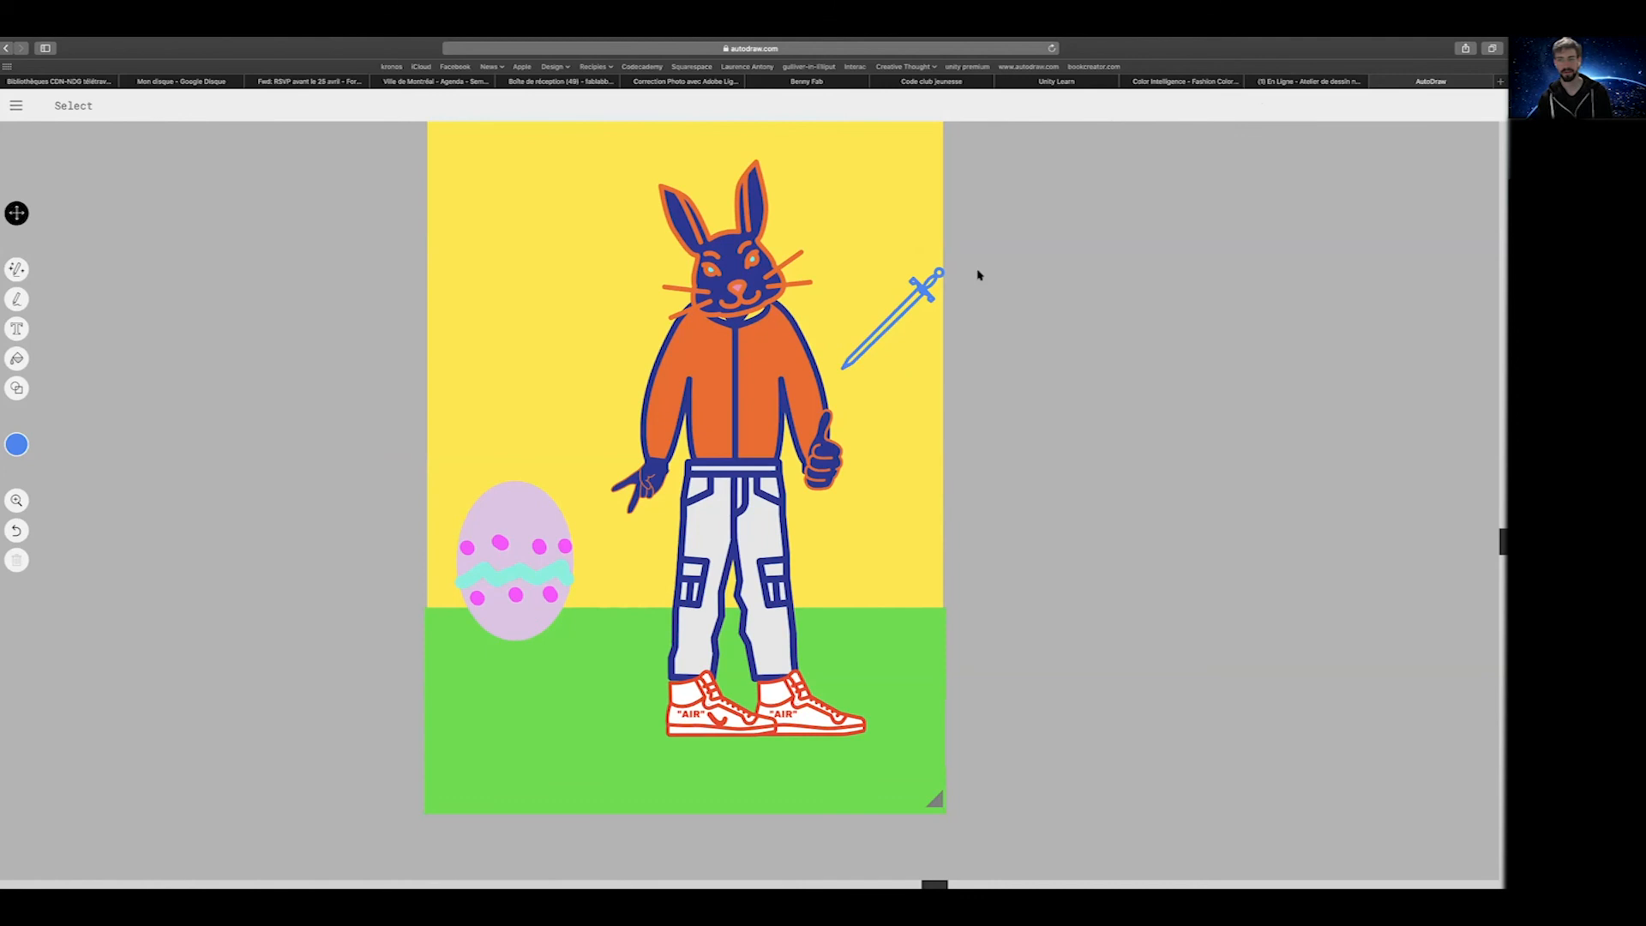
{"action": "left_click", "coordinate": [914, 288]}
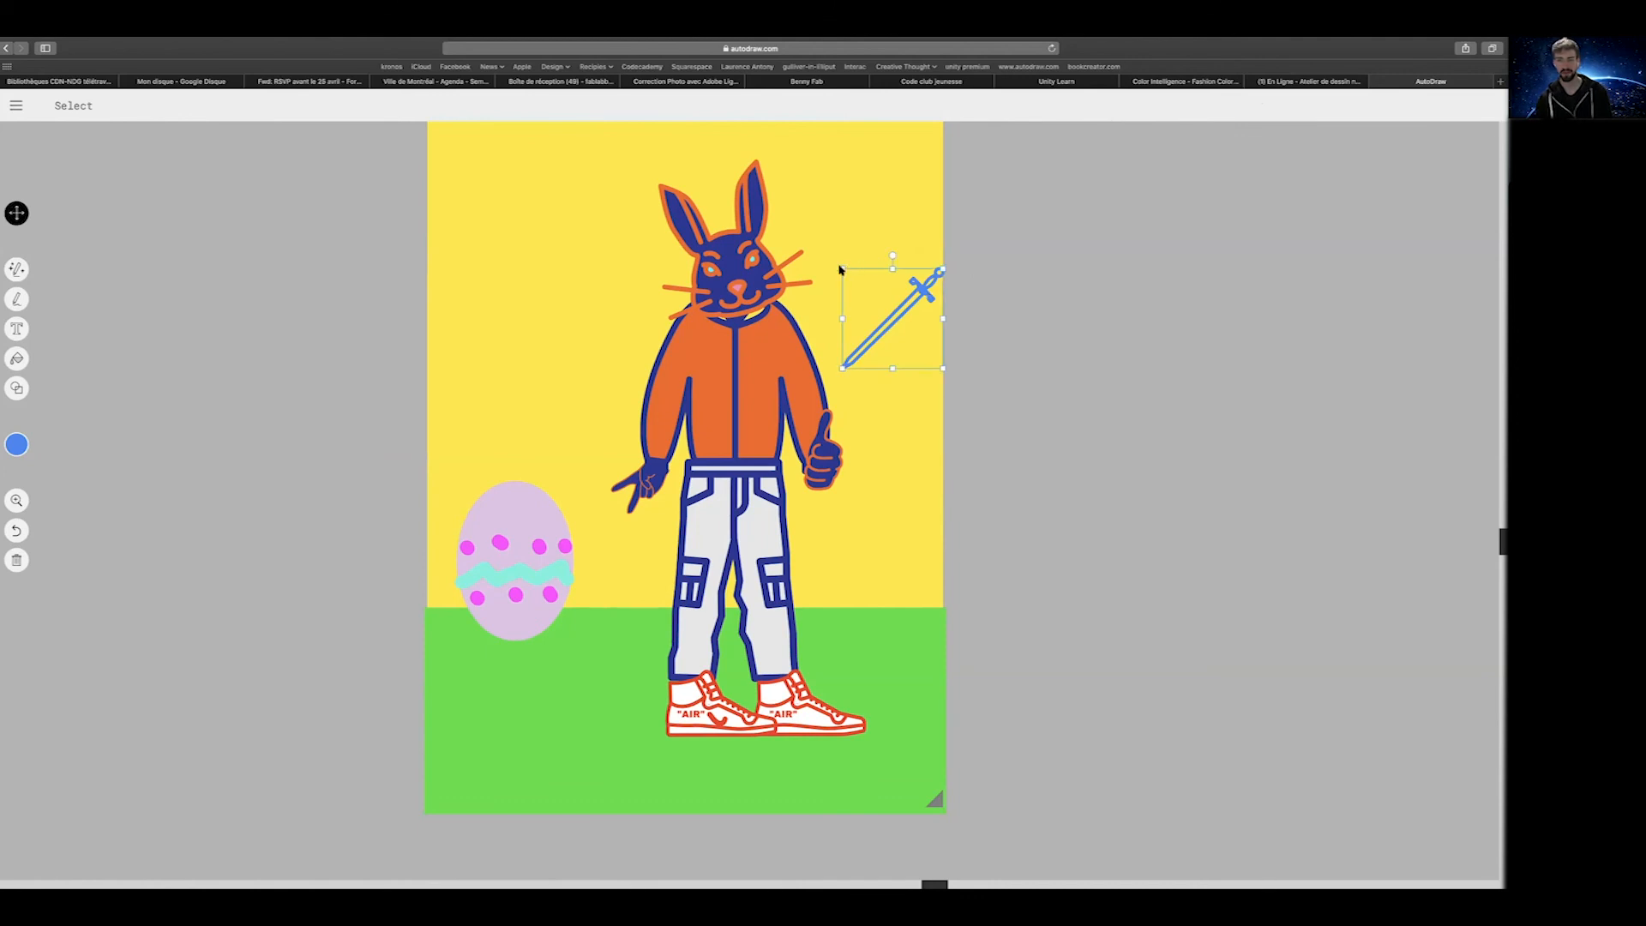
{"action": "left_click_drag", "start_coordinate": [840, 269], "coordinate": [920, 382]}
{"action": "left_click_drag", "start_coordinate": [916, 252], "coordinate": [978, 186]}
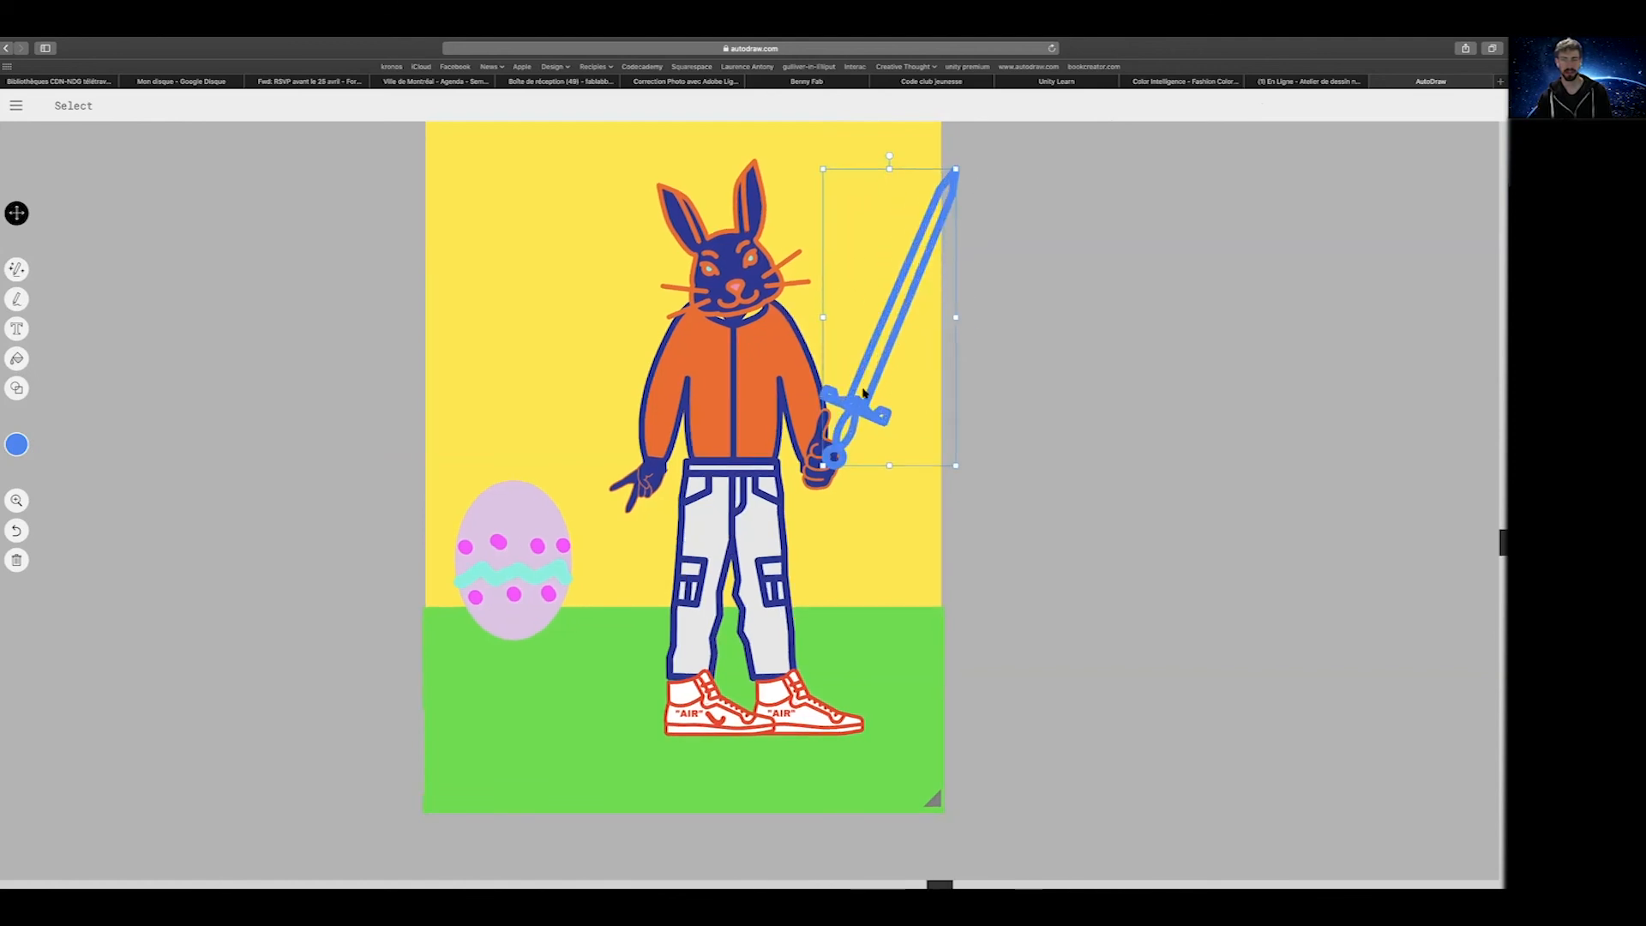
{"action": "left_click_drag", "start_coordinate": [848, 422], "coordinate": [826, 439]}
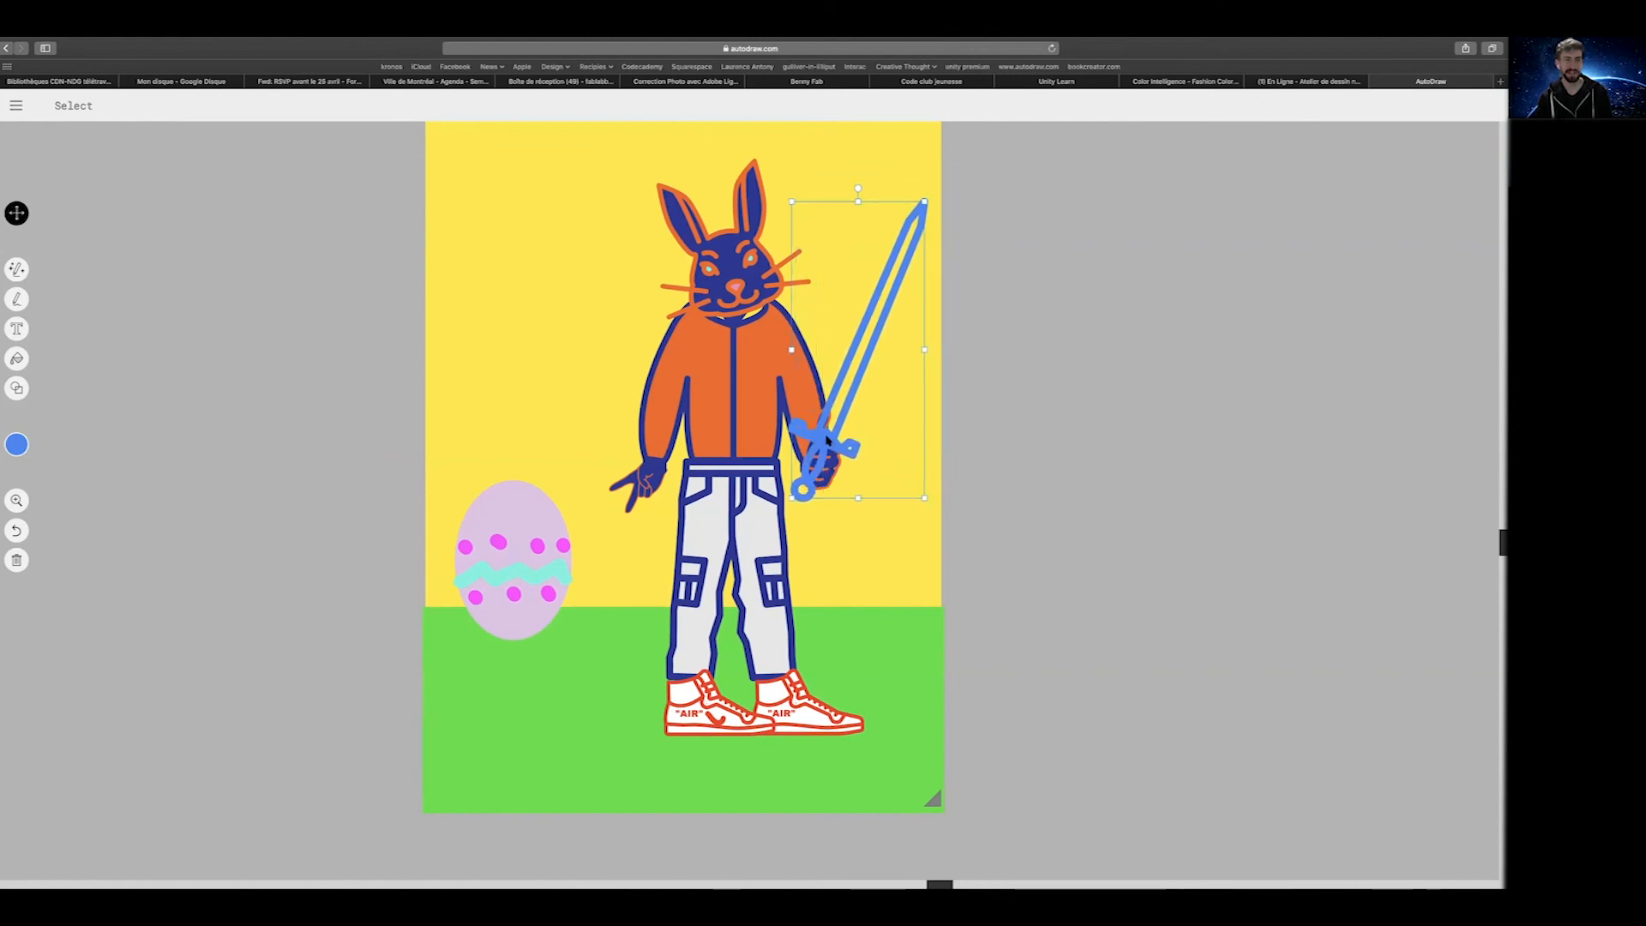
{"action": "left_click_drag", "start_coordinate": [826, 439], "coordinate": [833, 441]}
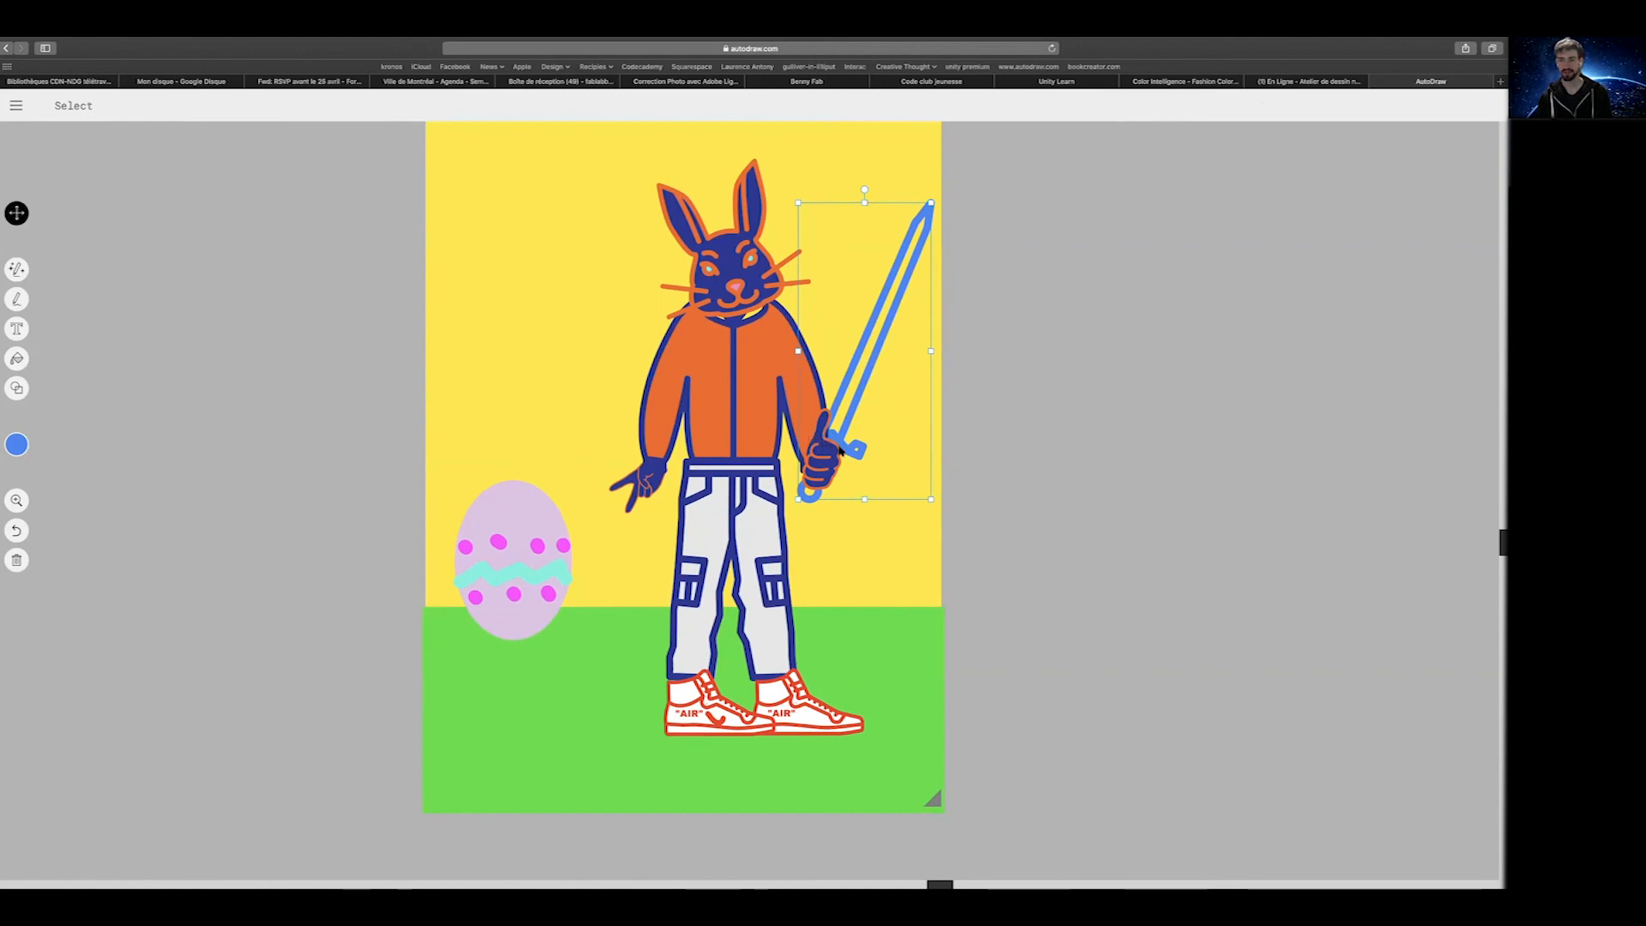
Recolour the selected sword from the palette to golden yellow
{"action": "scroll", "coordinate": [849, 455], "scroll_direction": "right", "scroll_amount": 1}
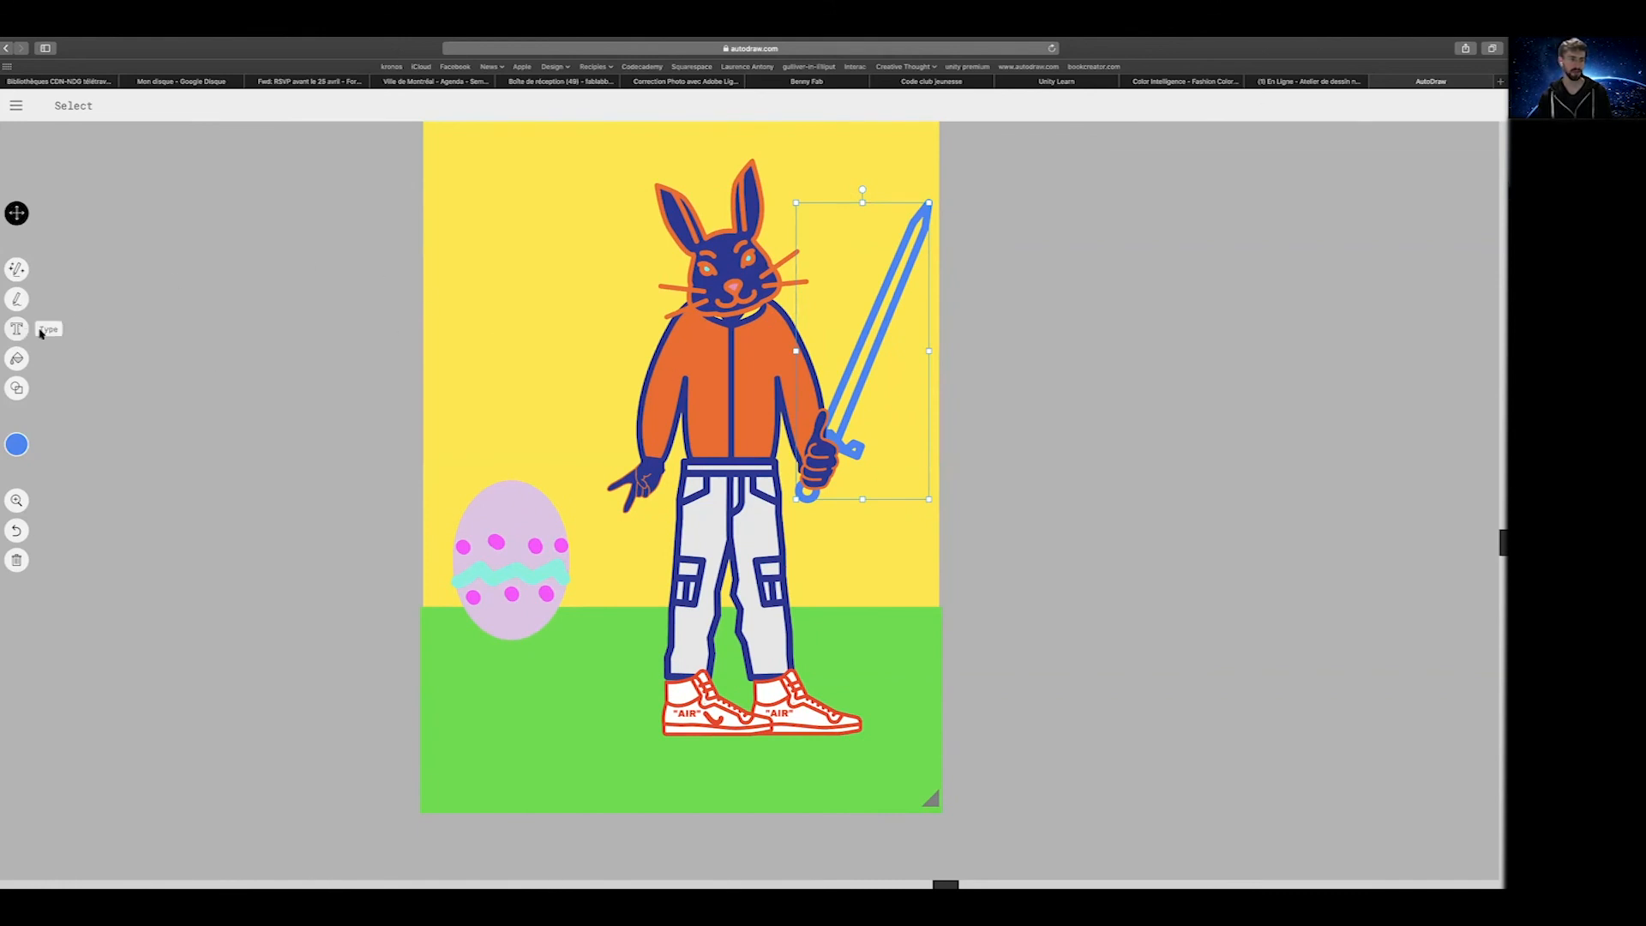
{"action": "left_click", "coordinate": [19, 445]}
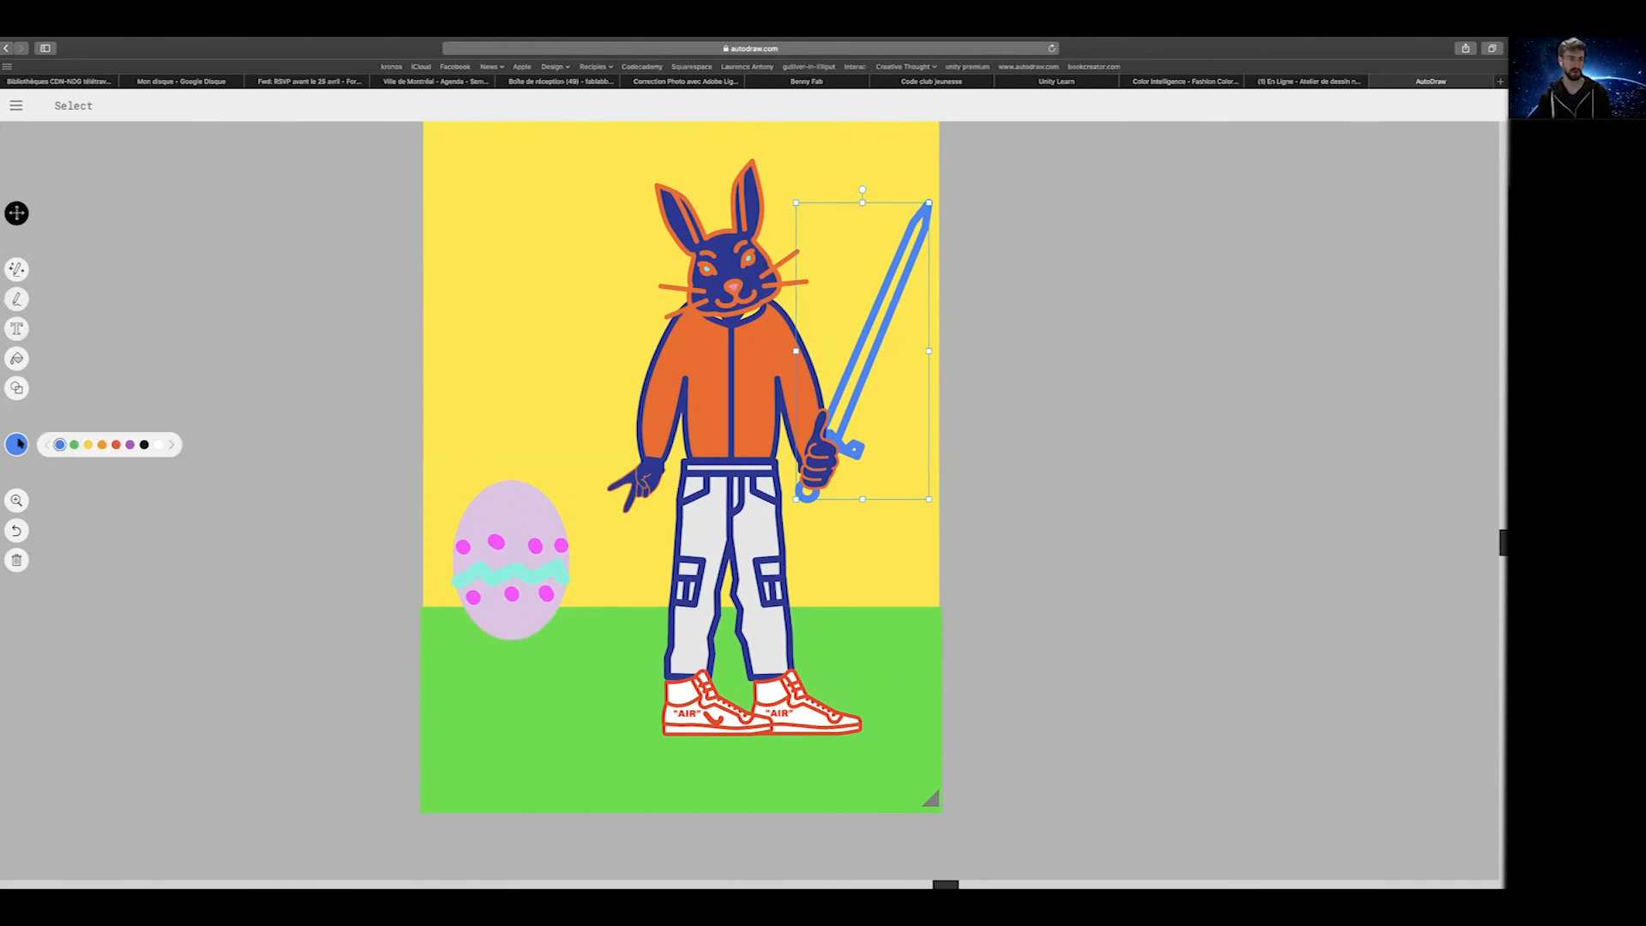
{"action": "left_click", "coordinate": [172, 444]}
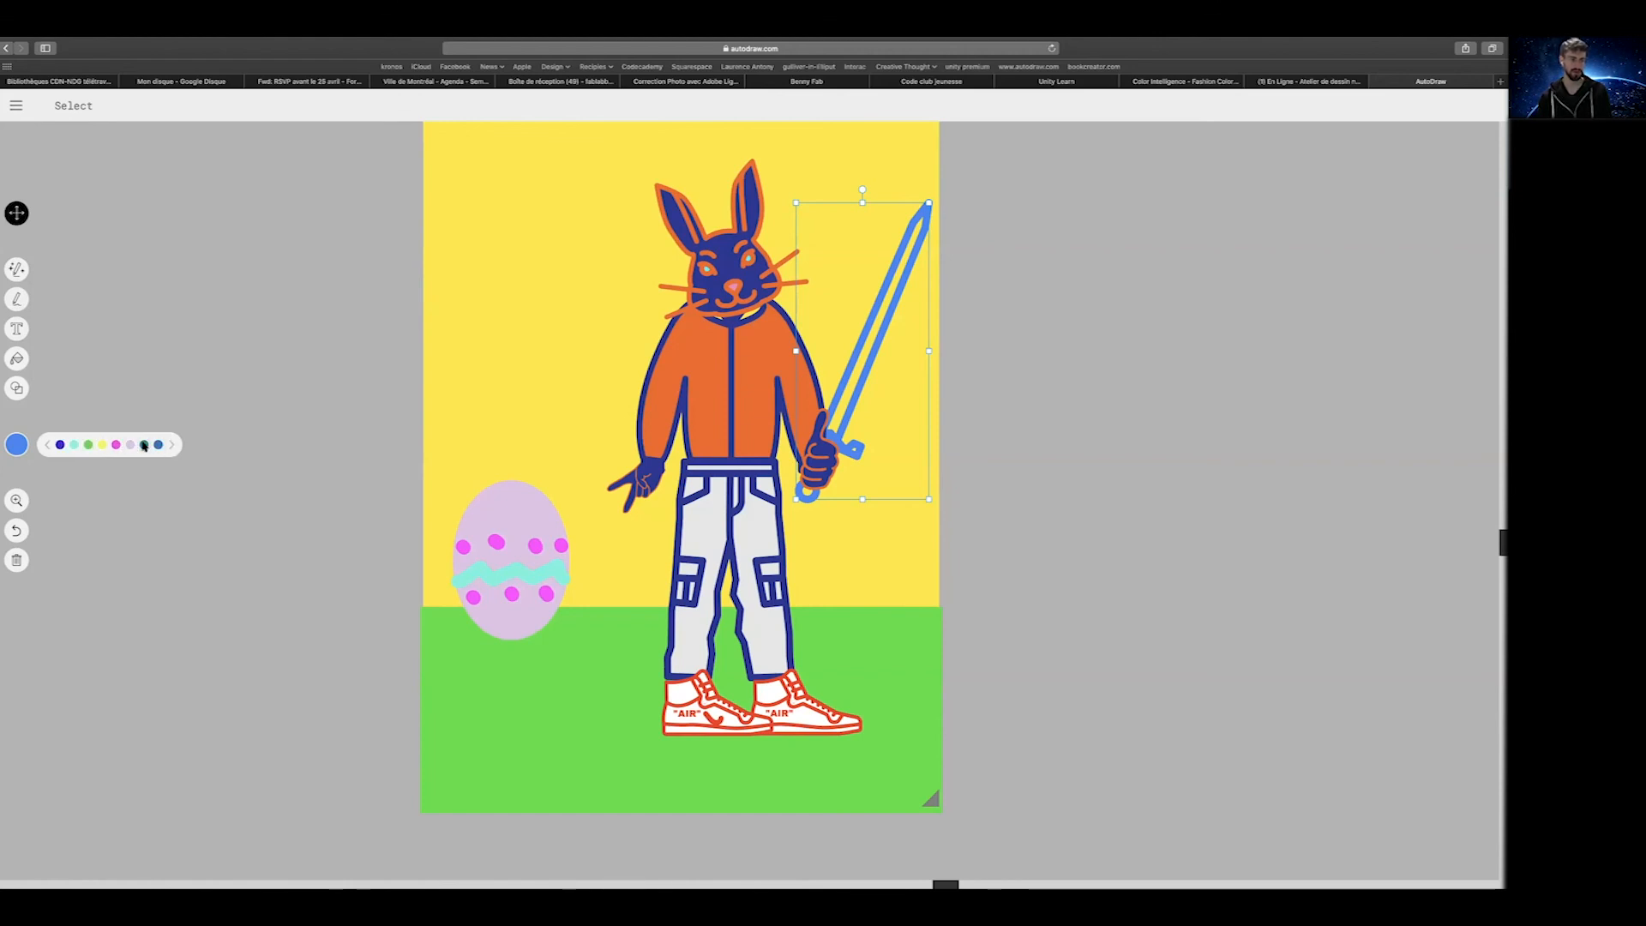
{"action": "left_click", "coordinate": [172, 444]}
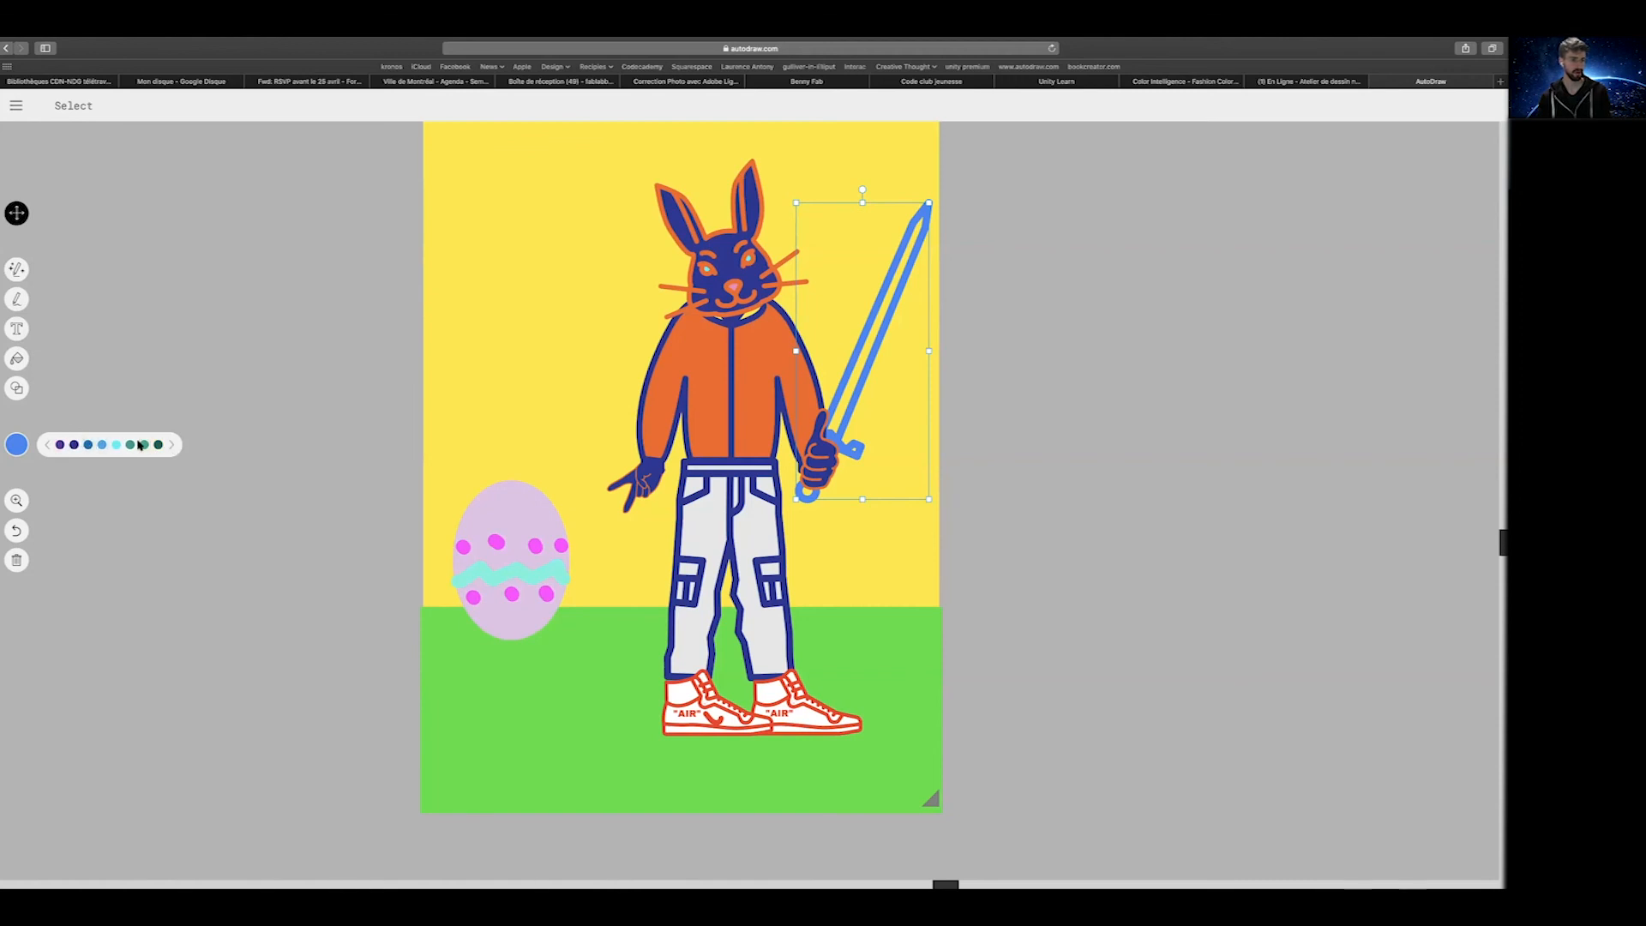
{"action": "left_click", "coordinate": [174, 445]}
{"action": "left_click", "coordinate": [48, 445]}
{"action": "left_click", "coordinate": [48, 446]}
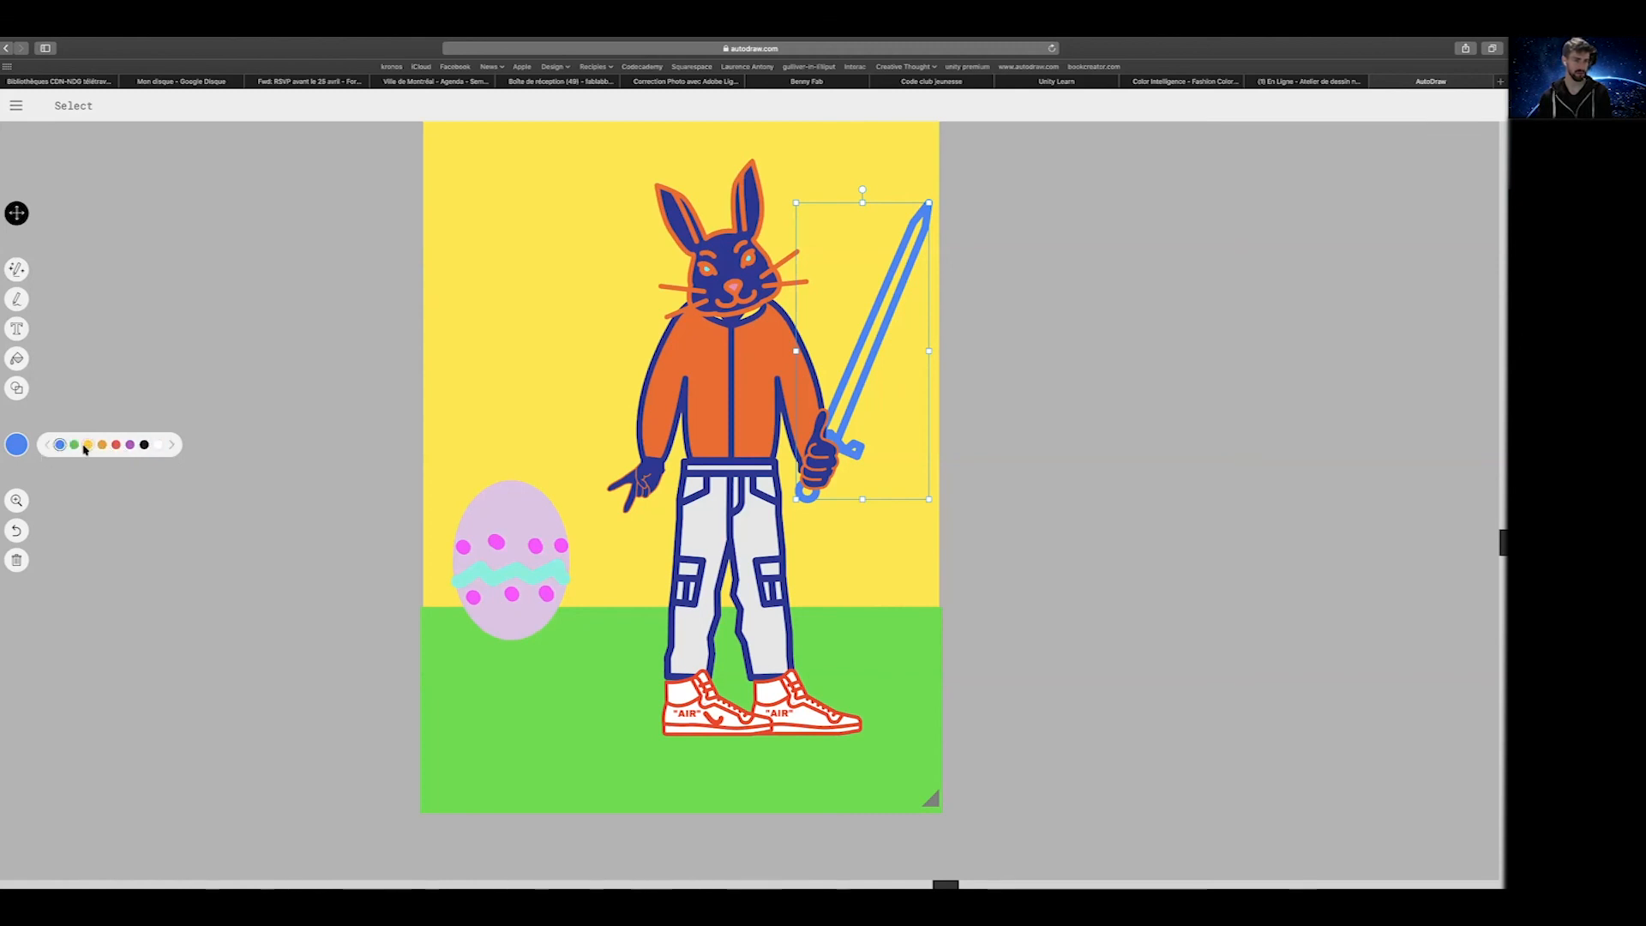
{"action": "left_click", "coordinate": [89, 444]}
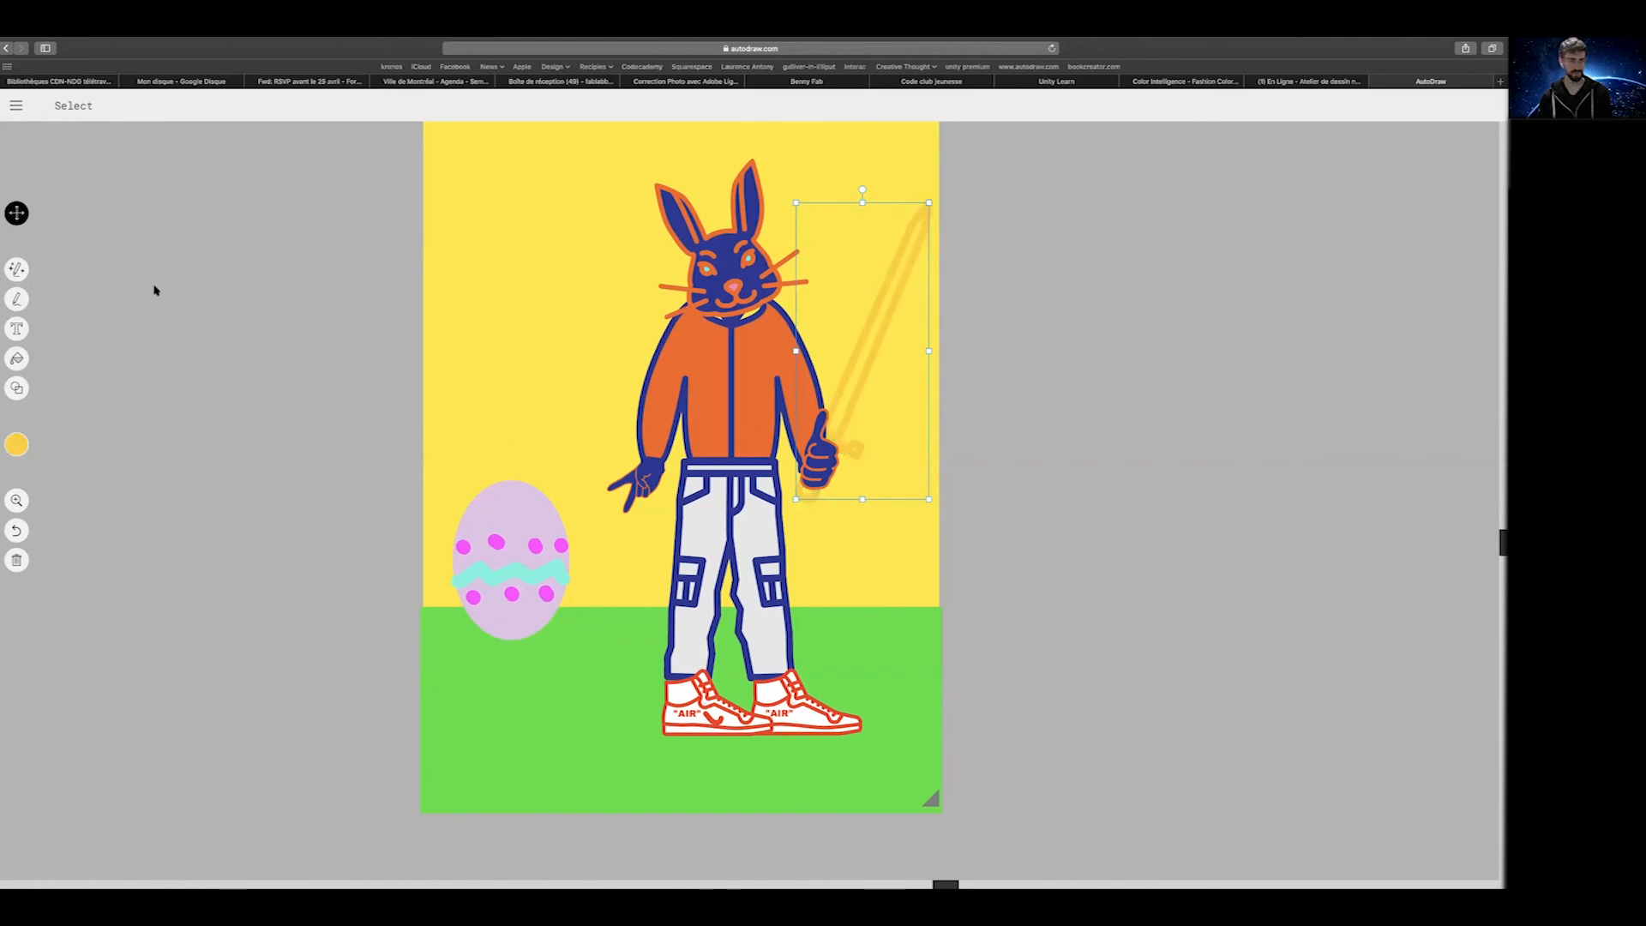
Fill the sword's blade with golden yellow and paint its crossguard over the rabbit's thumb
{"action": "left_click", "coordinate": [17, 300]}
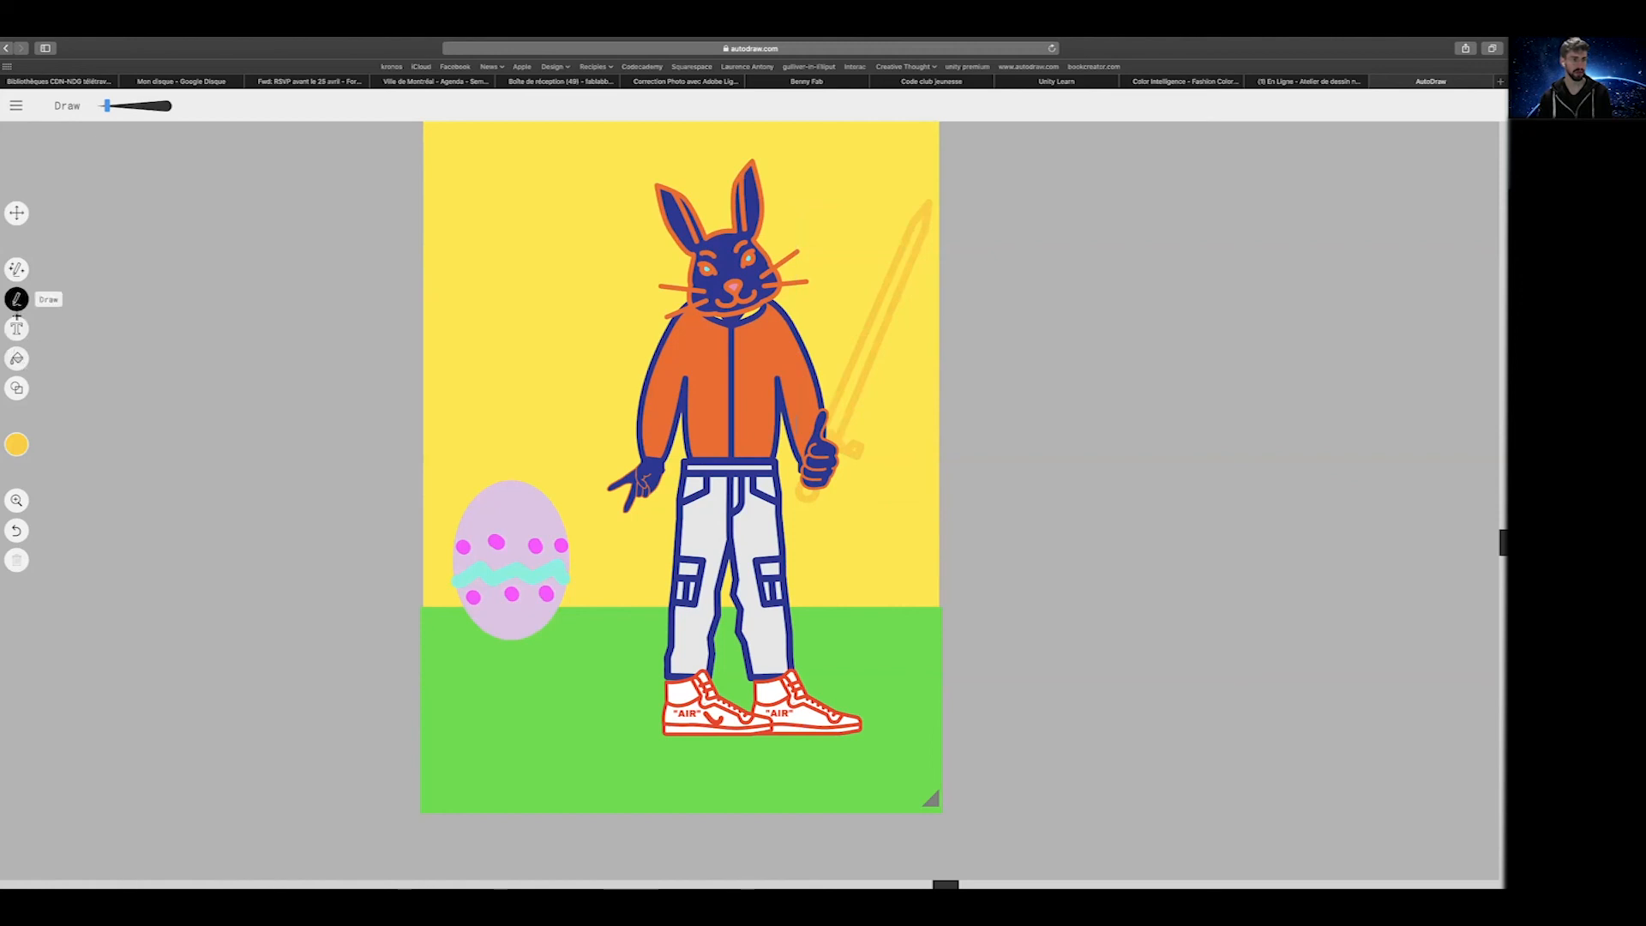
{"action": "left_click", "coordinate": [17, 359]}
{"action": "left_click", "coordinate": [875, 328]}
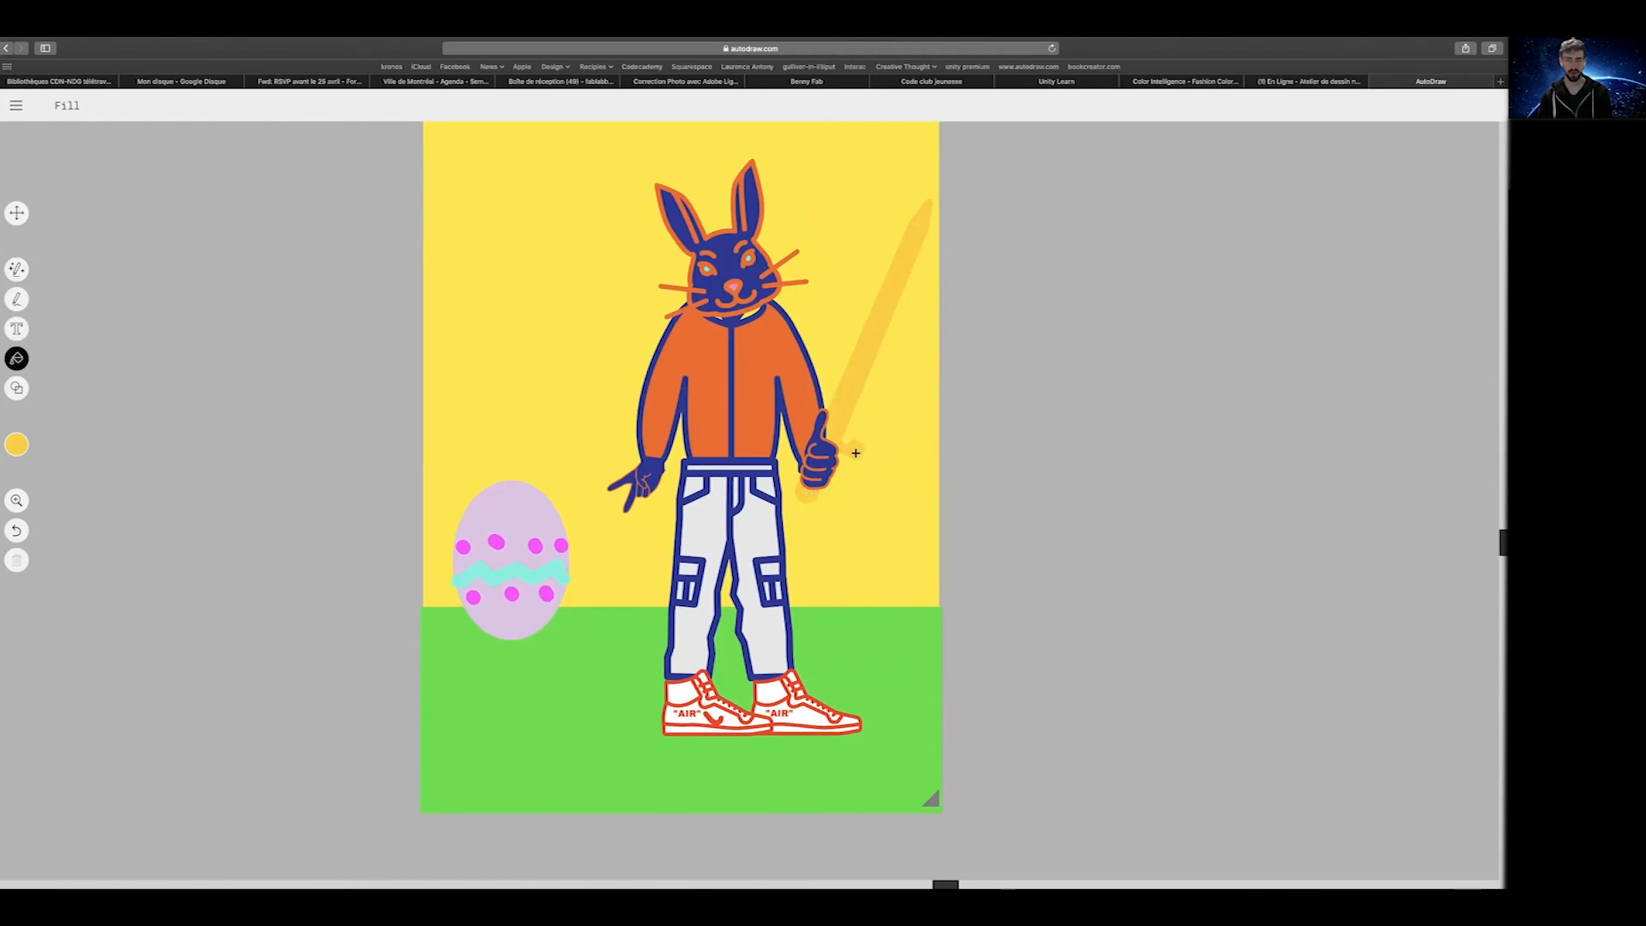
{"action": "left_click", "coordinate": [17, 302]}
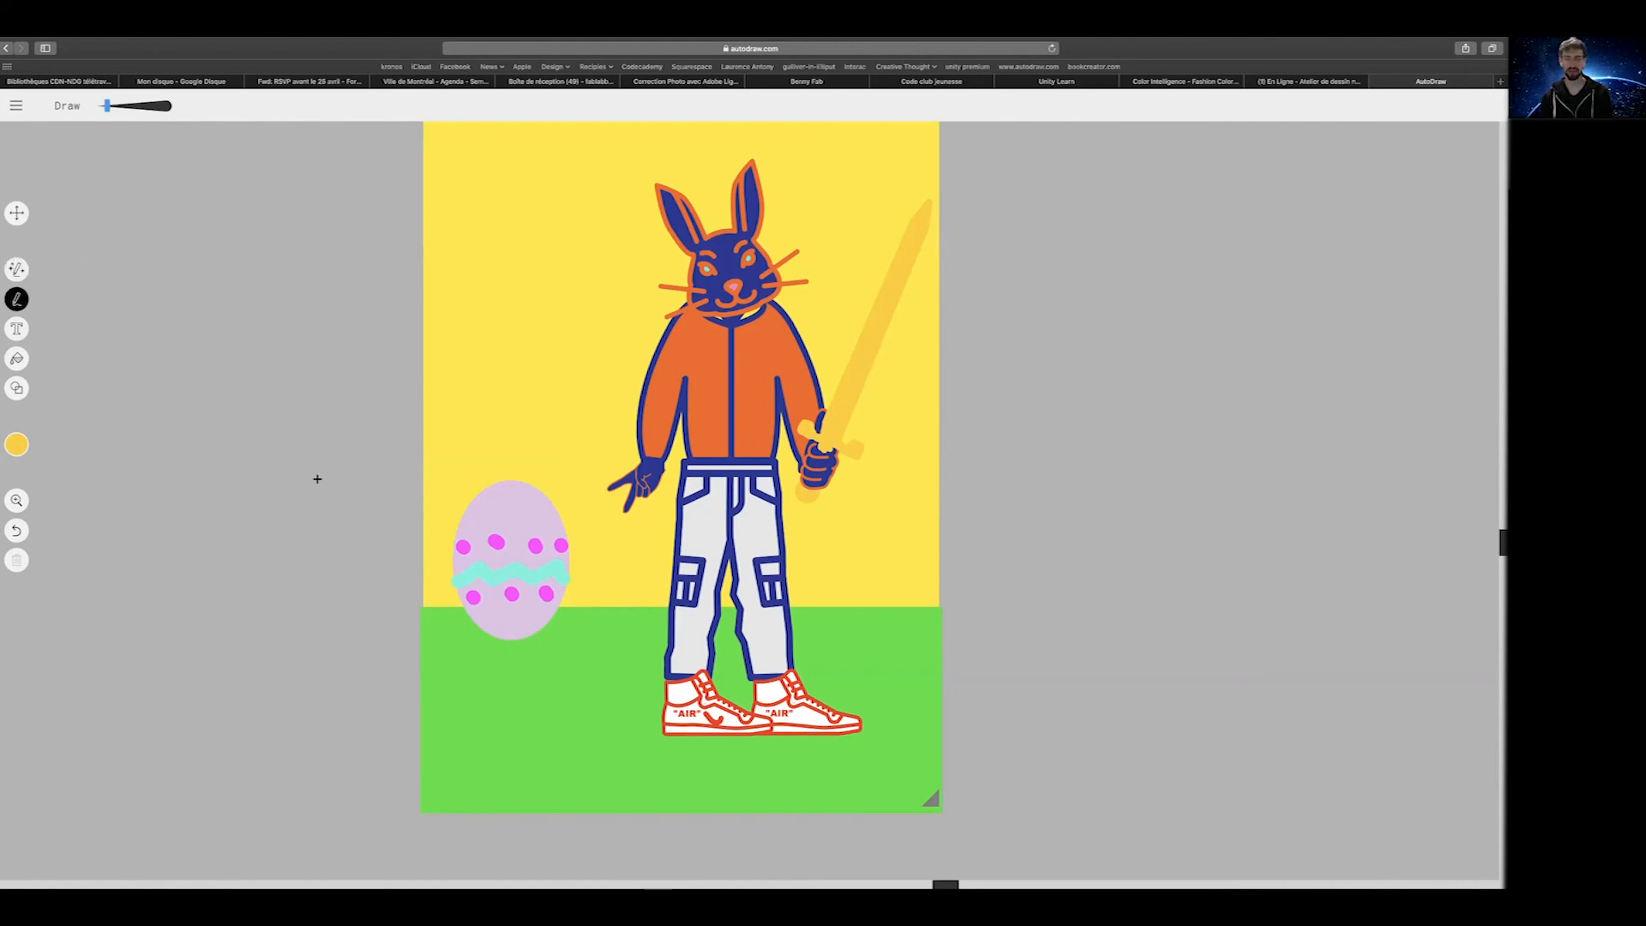
Delete the Easter egg together with its pink dots and turquoise zigzag band
{"action": "left_click", "coordinate": [16, 212]}
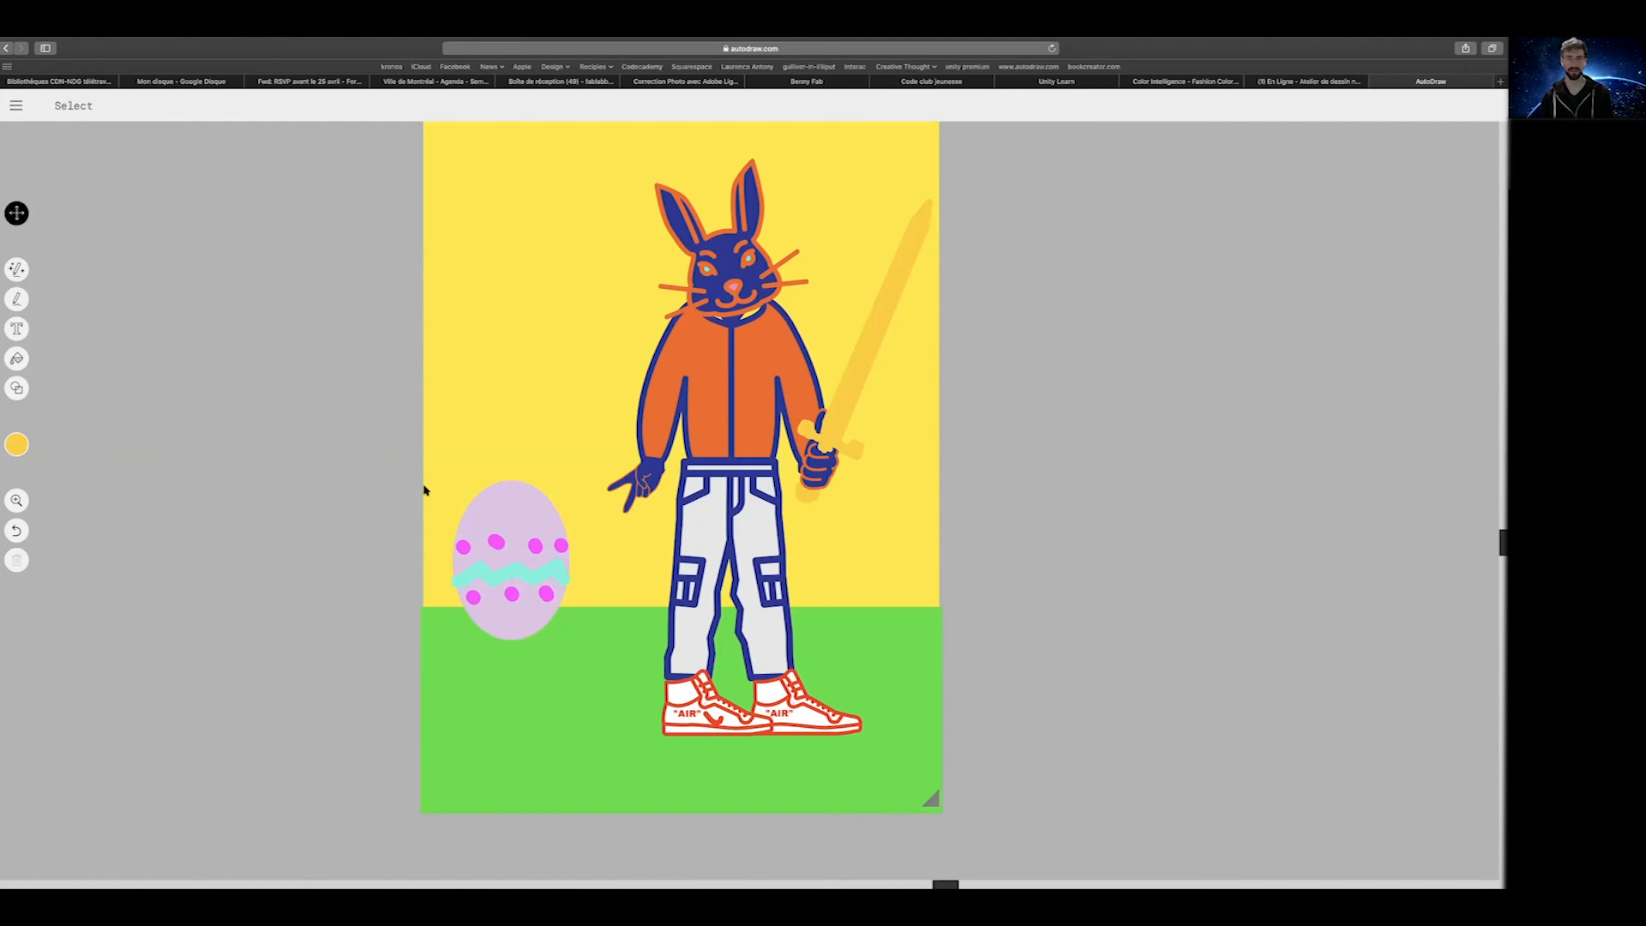
{"action": "left_click", "coordinate": [494, 541]}
{"action": "key", "text": "BackSpace"}
{"action": "left_click", "coordinate": [535, 545]}
{"action": "key", "text": "BackSpace"}
{"action": "left_click", "coordinate": [560, 545]}
{"action": "key", "text": "BackSpace"}
{"action": "left_click", "coordinate": [546, 576]}
{"action": "key", "text": "BackSpace"}
{"action": "left_click", "coordinate": [545, 594]}
{"action": "key", "text": "BackSpace"}
{"action": "left_click", "coordinate": [512, 593]}
{"action": "key", "text": "BackSpace"}
{"action": "left_click", "coordinate": [473, 596]}
{"action": "key", "text": "BackSpace"}
{"action": "key", "text": "Delete"}
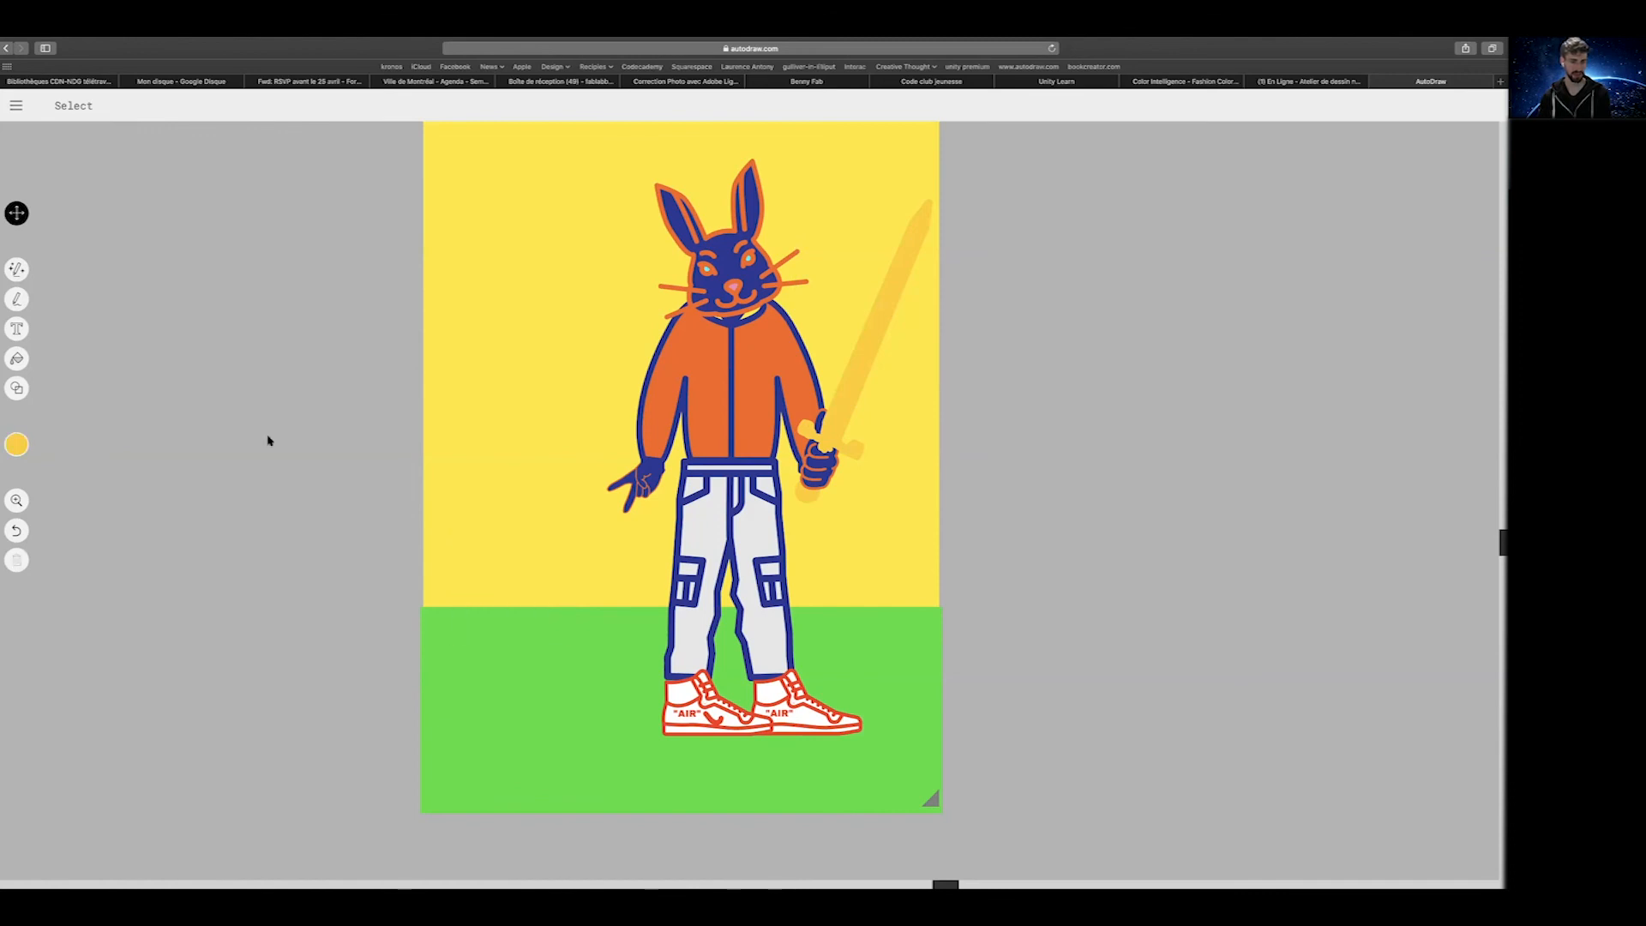
Fill the yellow background behind the rabbit with medium blue
{"action": "left_click", "coordinate": [17, 444]}
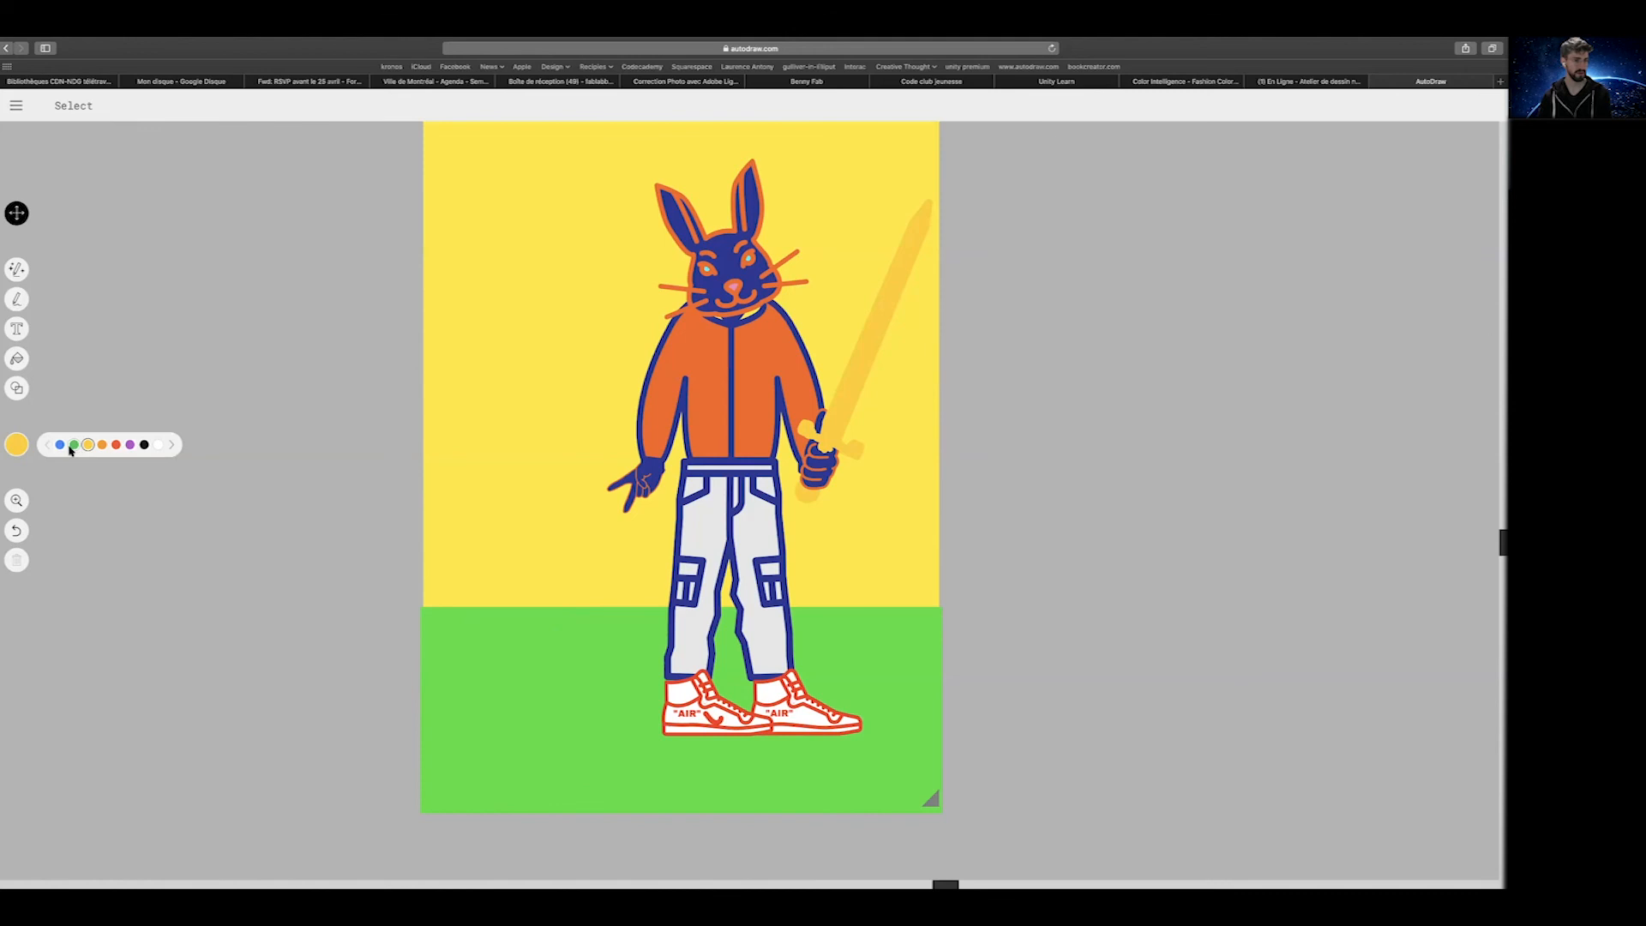
{"action": "left_click", "coordinate": [130, 445]}
{"action": "left_click", "coordinate": [172, 445]}
{"action": "left_click", "coordinate": [172, 445]}
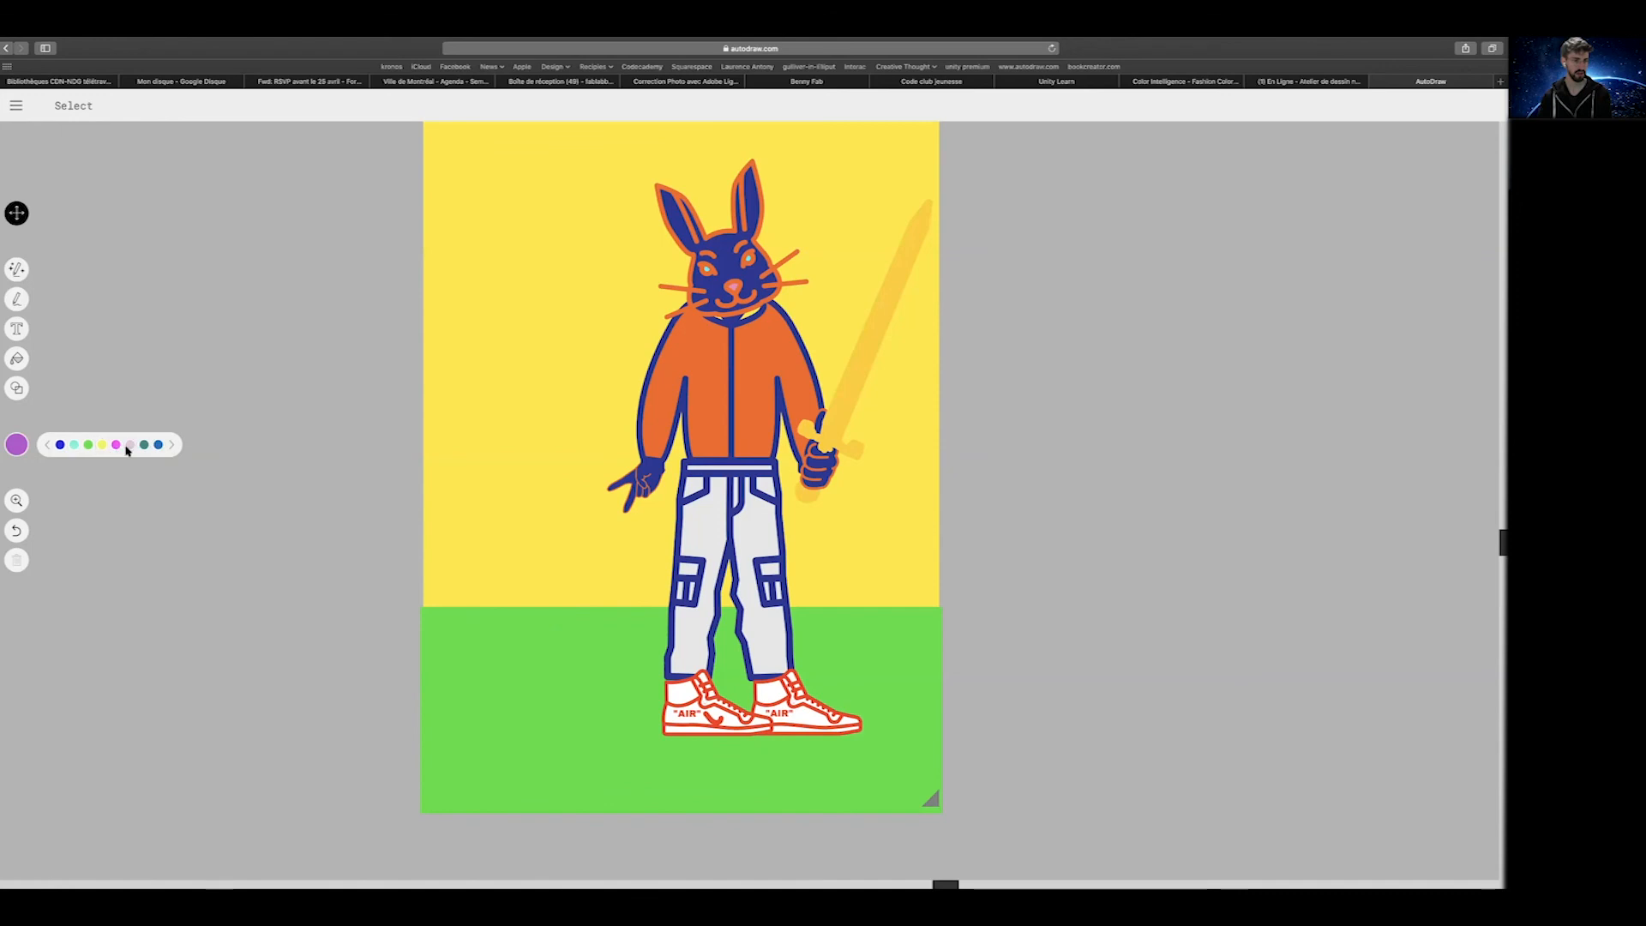
{"action": "left_click", "coordinate": [156, 445]}
{"action": "left_click", "coordinate": [16, 358]}
{"action": "left_click", "coordinate": [467, 385]}
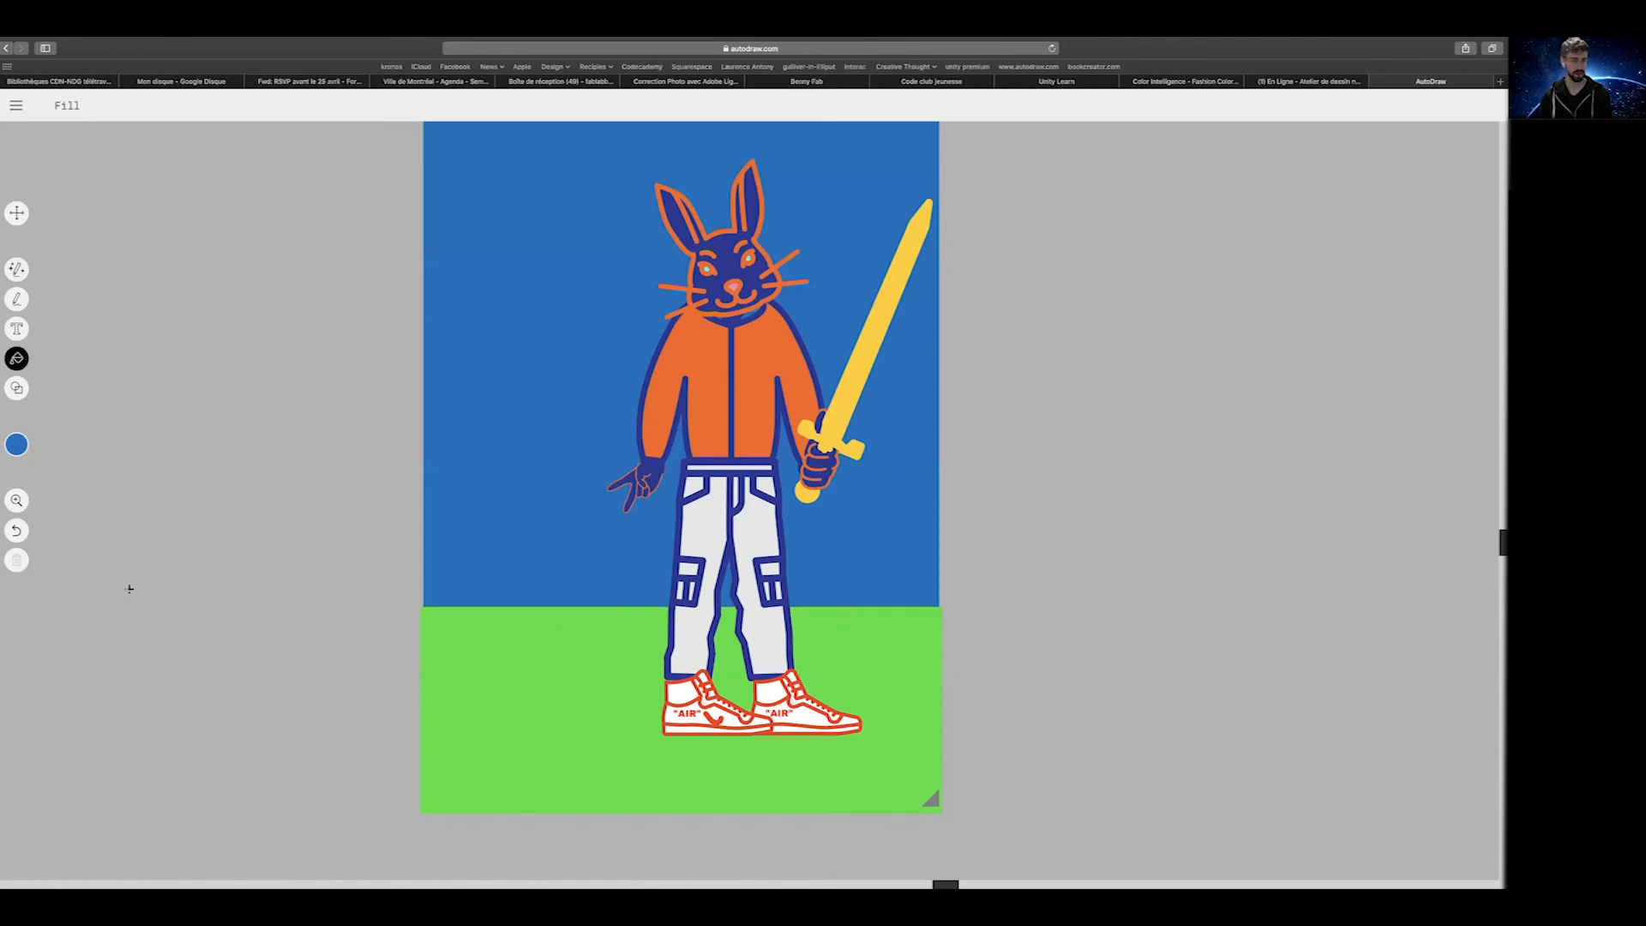
Fill the green ground with the orange of the rabbit's jacket
{"action": "left_click", "coordinate": [17, 444]}
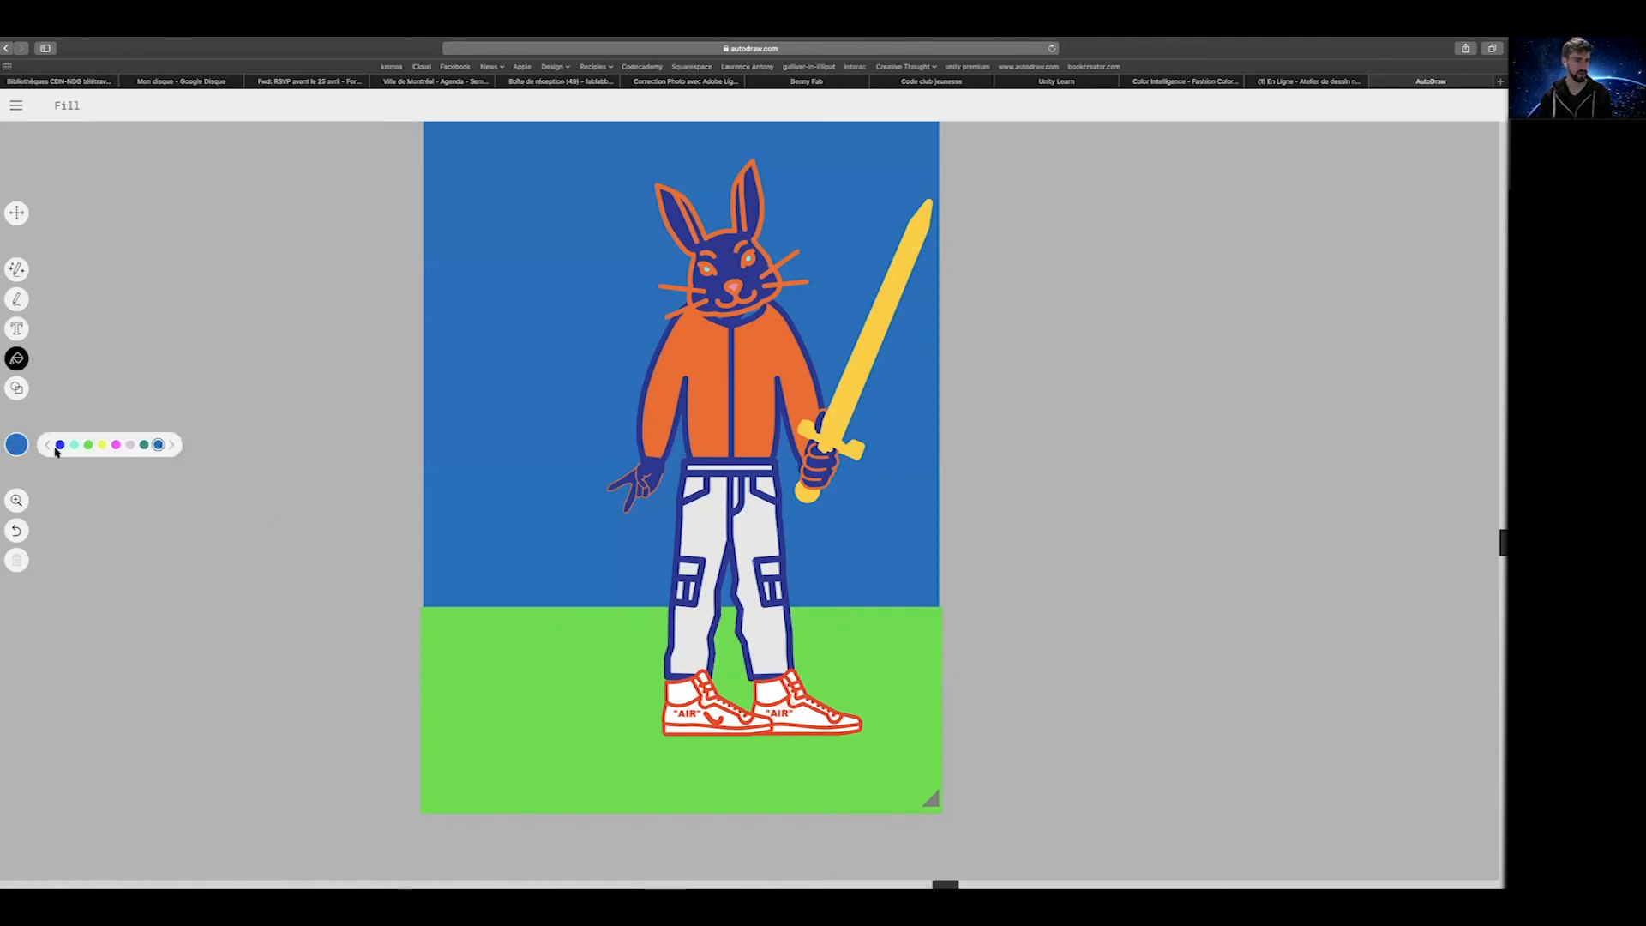
{"action": "left_click", "coordinate": [172, 445]}
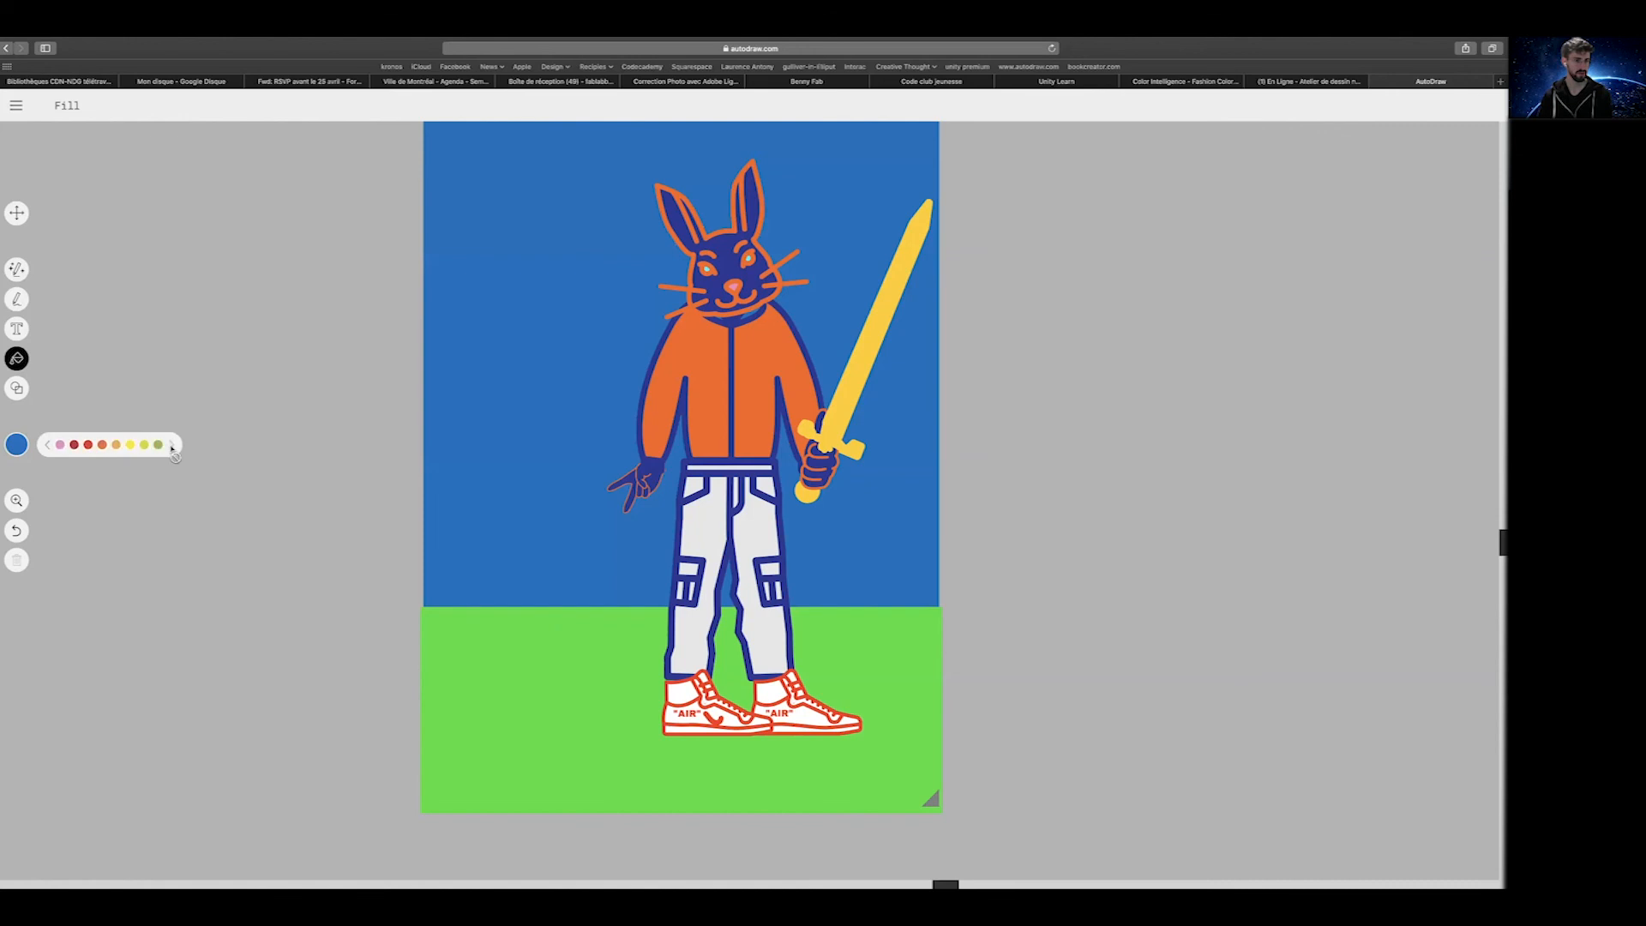
{"action": "left_click", "coordinate": [103, 445]}
{"action": "left_click", "coordinate": [479, 639]}
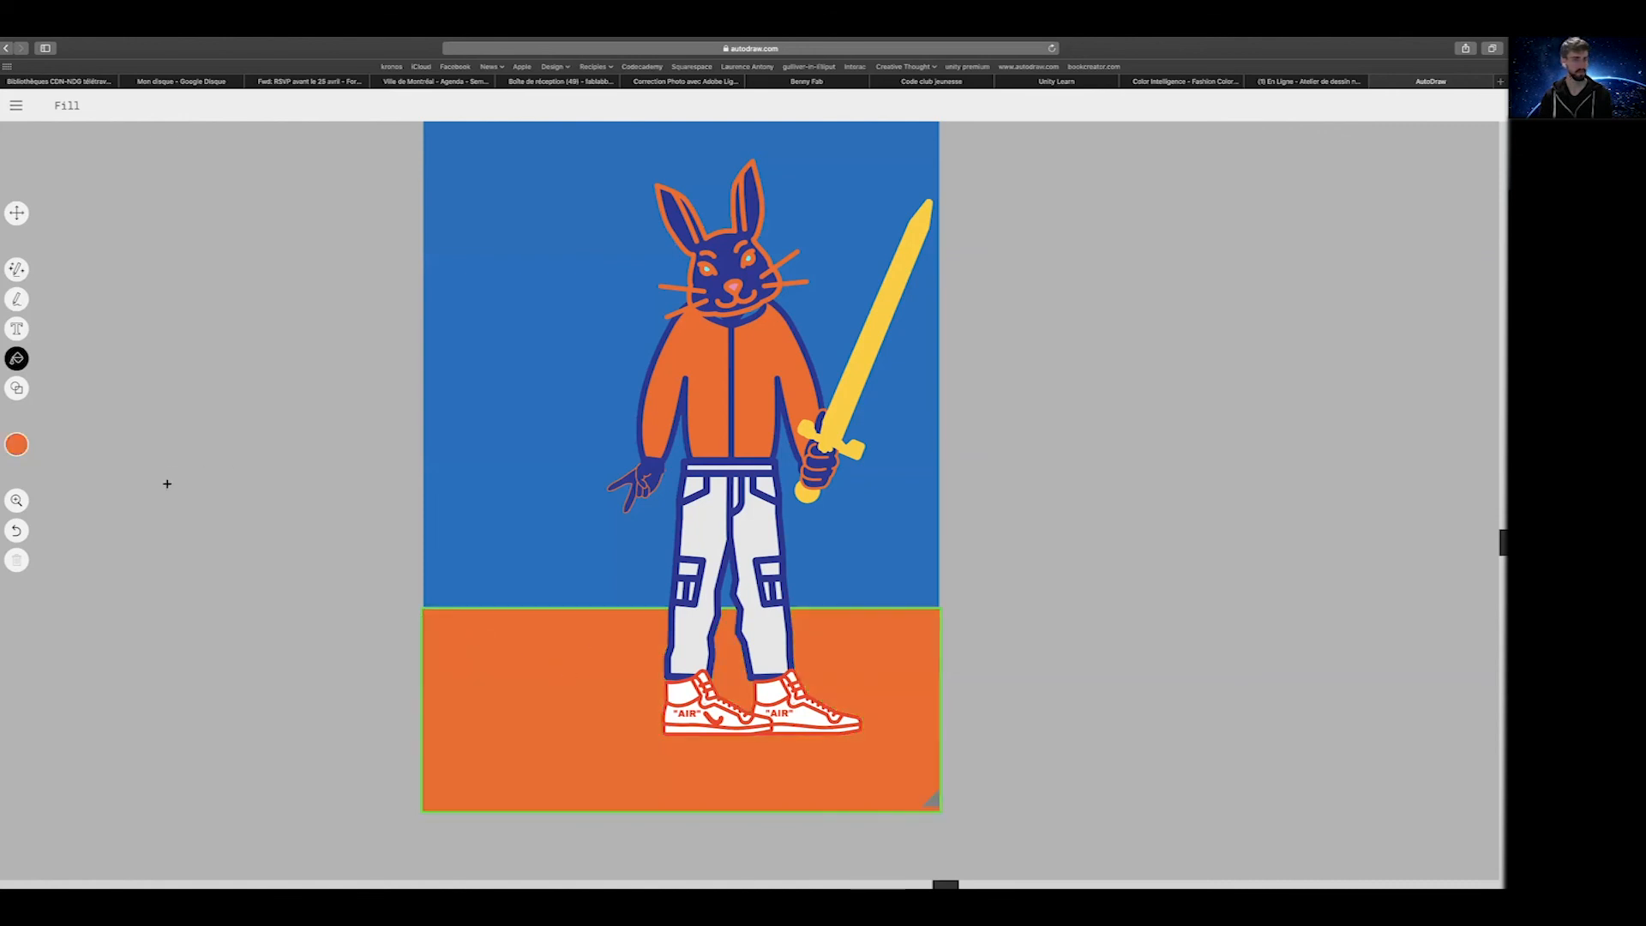
{"action": "left_click", "coordinate": [16, 389]}
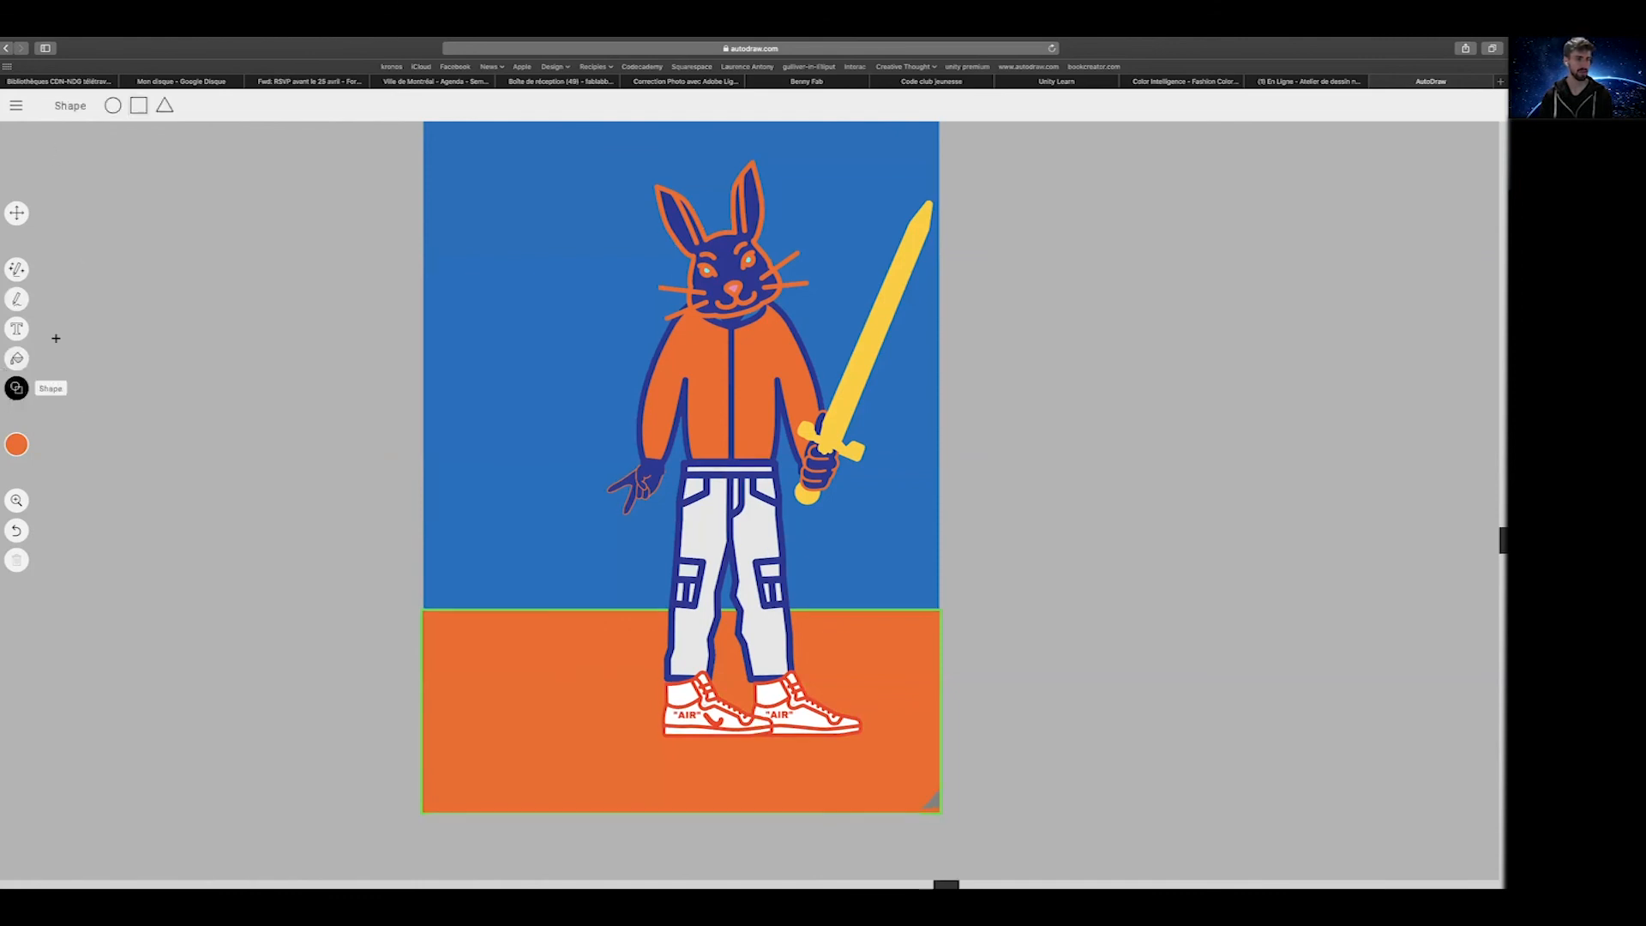
{"action": "left_click", "coordinate": [16, 270]}
{"action": "mouse_move", "coordinate": [532, 563]}
{"action": "left_mouse_down"}
{"action": "mouse_move", "coordinate": [482, 660]}
{"action": "mouse_move", "coordinate": [520, 695]}
{"action": "mouse_move", "coordinate": [574, 677]}
{"action": "mouse_move", "coordinate": [555, 563]}
{"action": "left_mouse_up"}
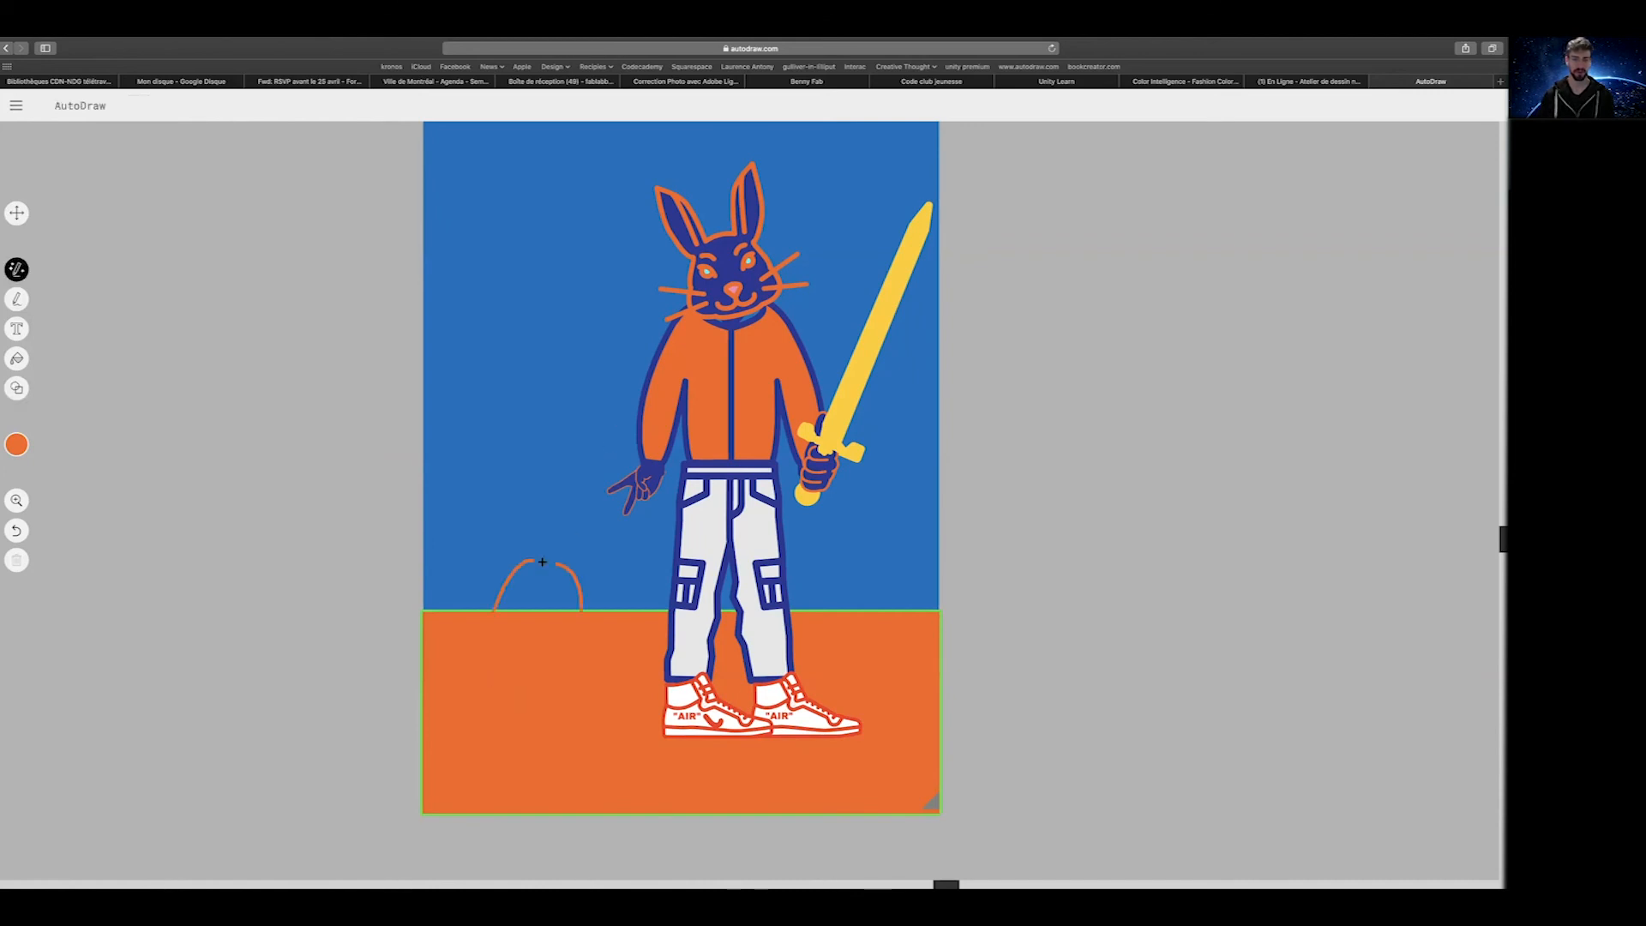
{"action": "key", "text": "super+z"}
{"action": "key", "text": "super+z"}
Sketch a white oval beside the rabbit's legs and replace it with the suggested decorated Easter egg
{"action": "left_click", "coordinate": [21, 449]}
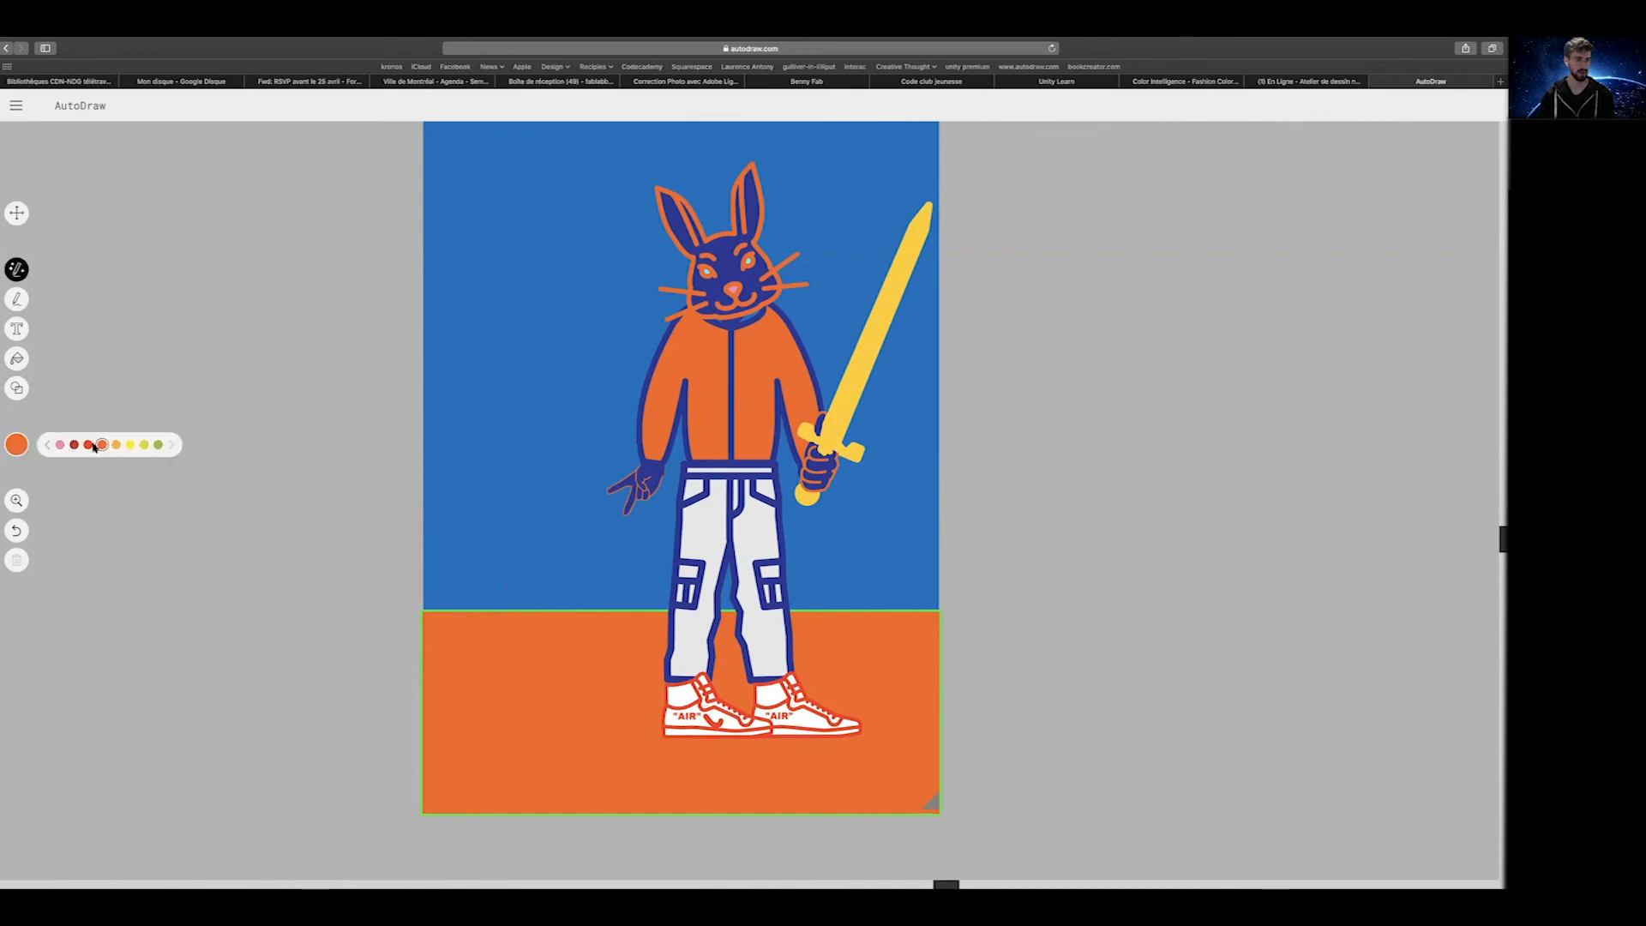
{"action": "left_click", "coordinate": [48, 444]}
{"action": "left_click", "coordinate": [47, 444]}
{"action": "mouse_move", "coordinate": [523, 543]}
{"action": "left_mouse_down"}
{"action": "mouse_move", "coordinate": [496, 620]}
{"action": "mouse_move", "coordinate": [529, 672]}
{"action": "mouse_move", "coordinate": [562, 659]}
{"action": "mouse_move", "coordinate": [572, 611]}
{"action": "mouse_move", "coordinate": [562, 553]}
{"action": "mouse_move", "coordinate": [519, 543]}
{"action": "left_mouse_up"}
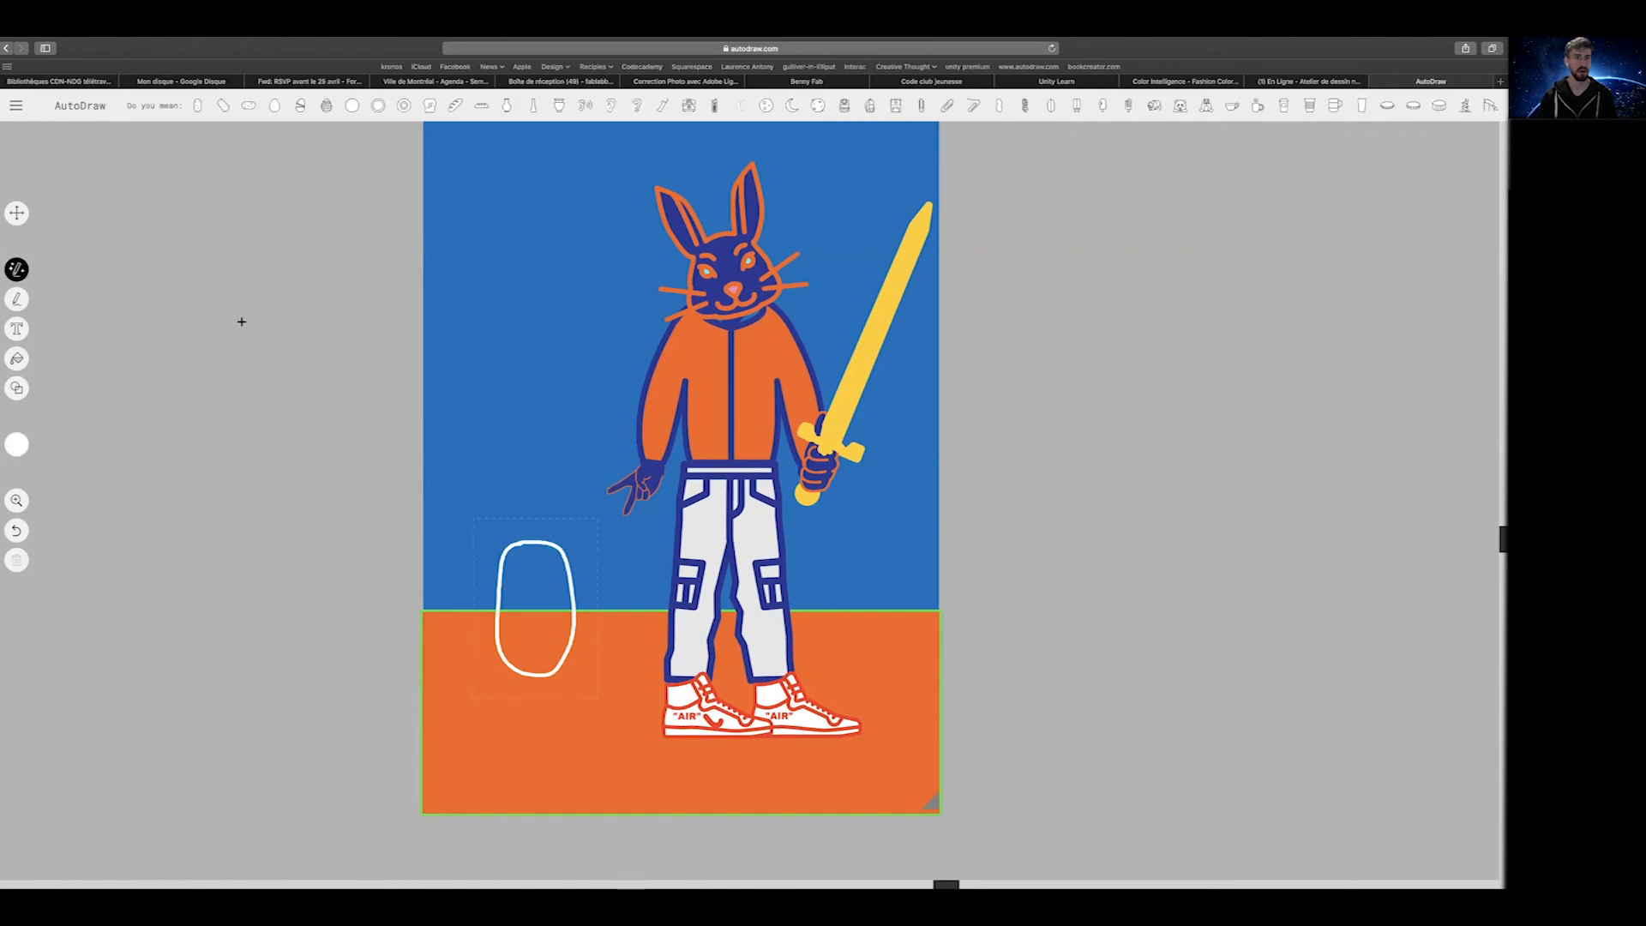
{"action": "left_click", "coordinate": [325, 107]}
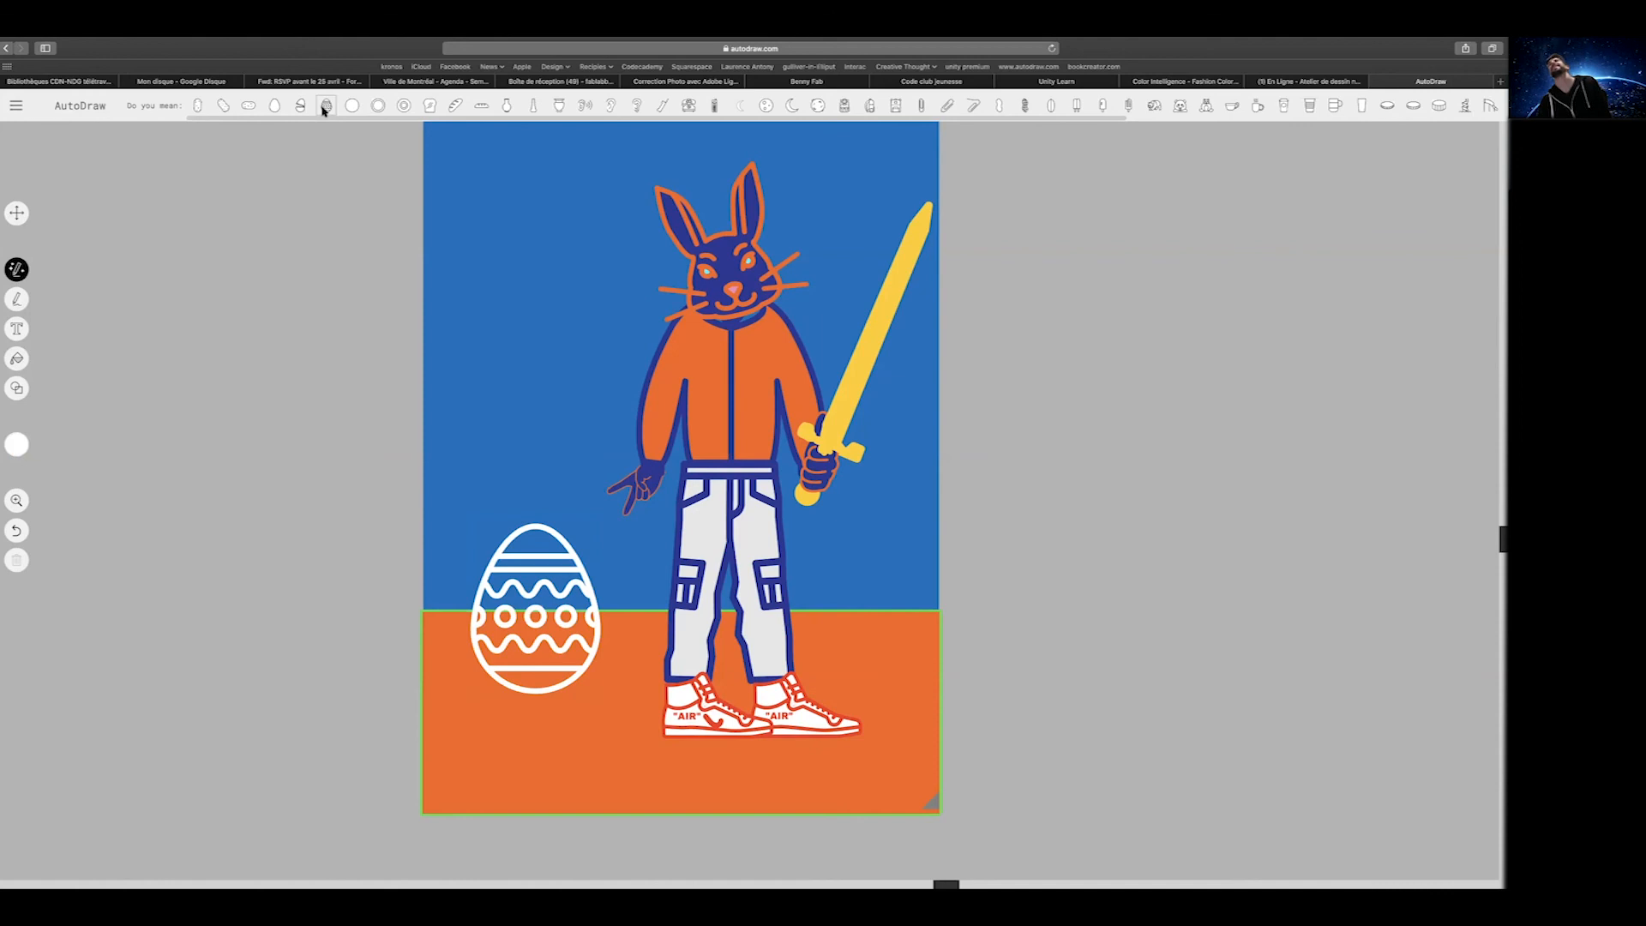
Shrink the Easter egg slightly, keeping it straddling the horizon beside the rabbit
{"action": "left_click", "coordinate": [16, 213]}
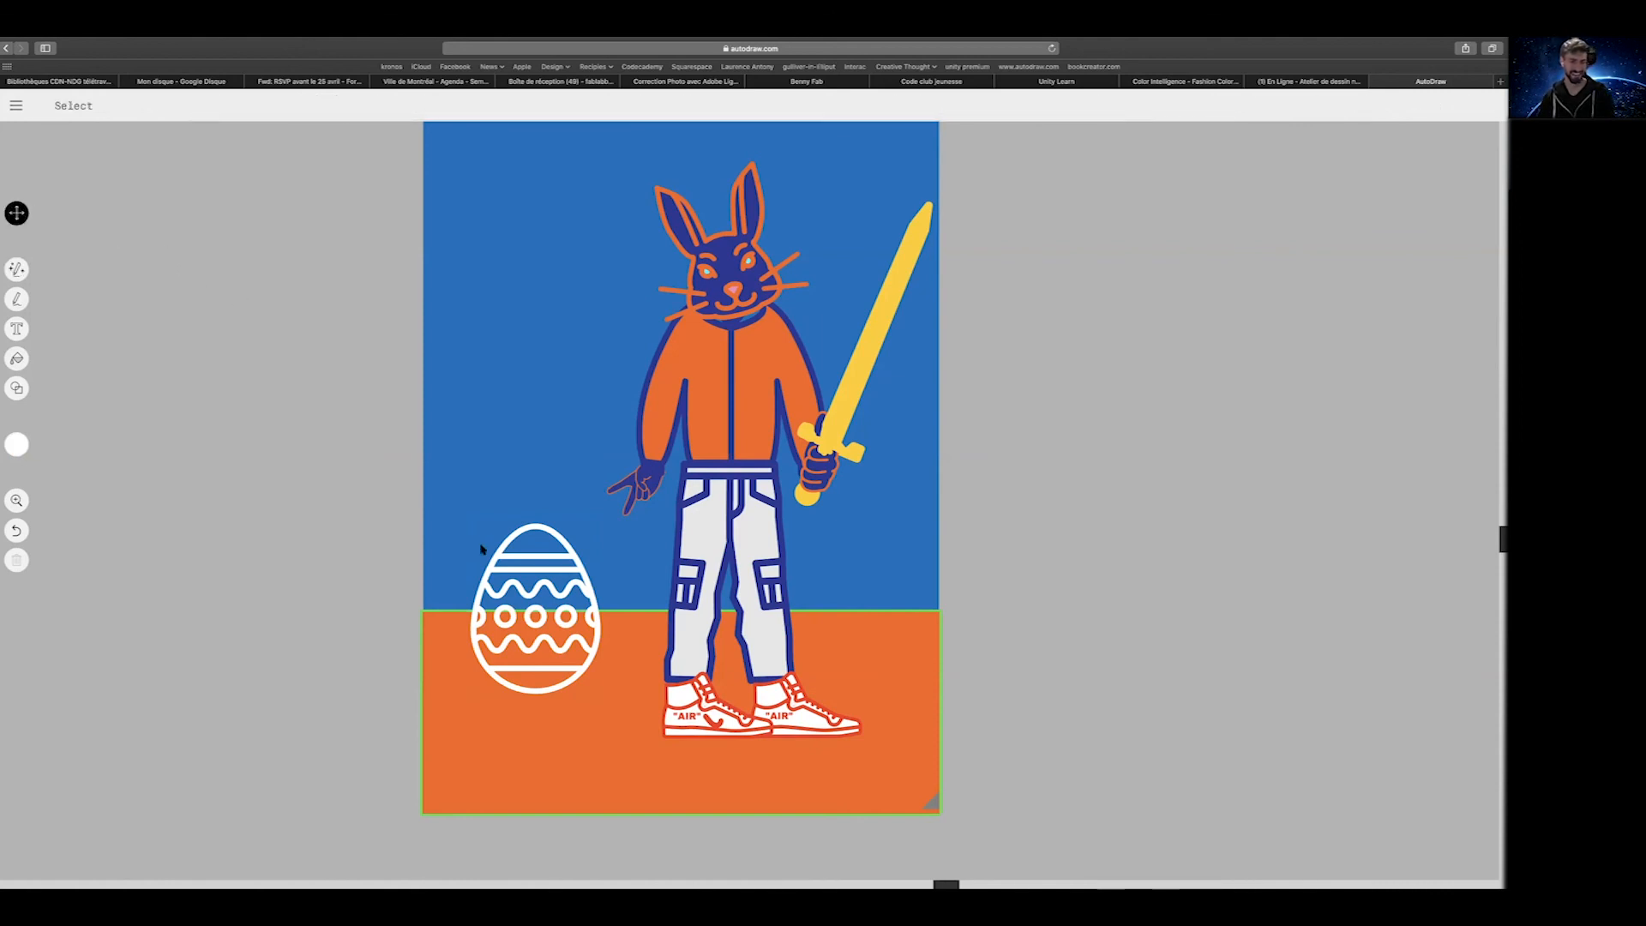
{"action": "left_click", "coordinate": [502, 554]}
{"action": "left_click_drag", "start_coordinate": [477, 536], "coordinate": [487, 547]}
Fill the egg's top cap, its lower bands and the band above the upper wavy line with purple
{"action": "left_click", "coordinate": [16, 358]}
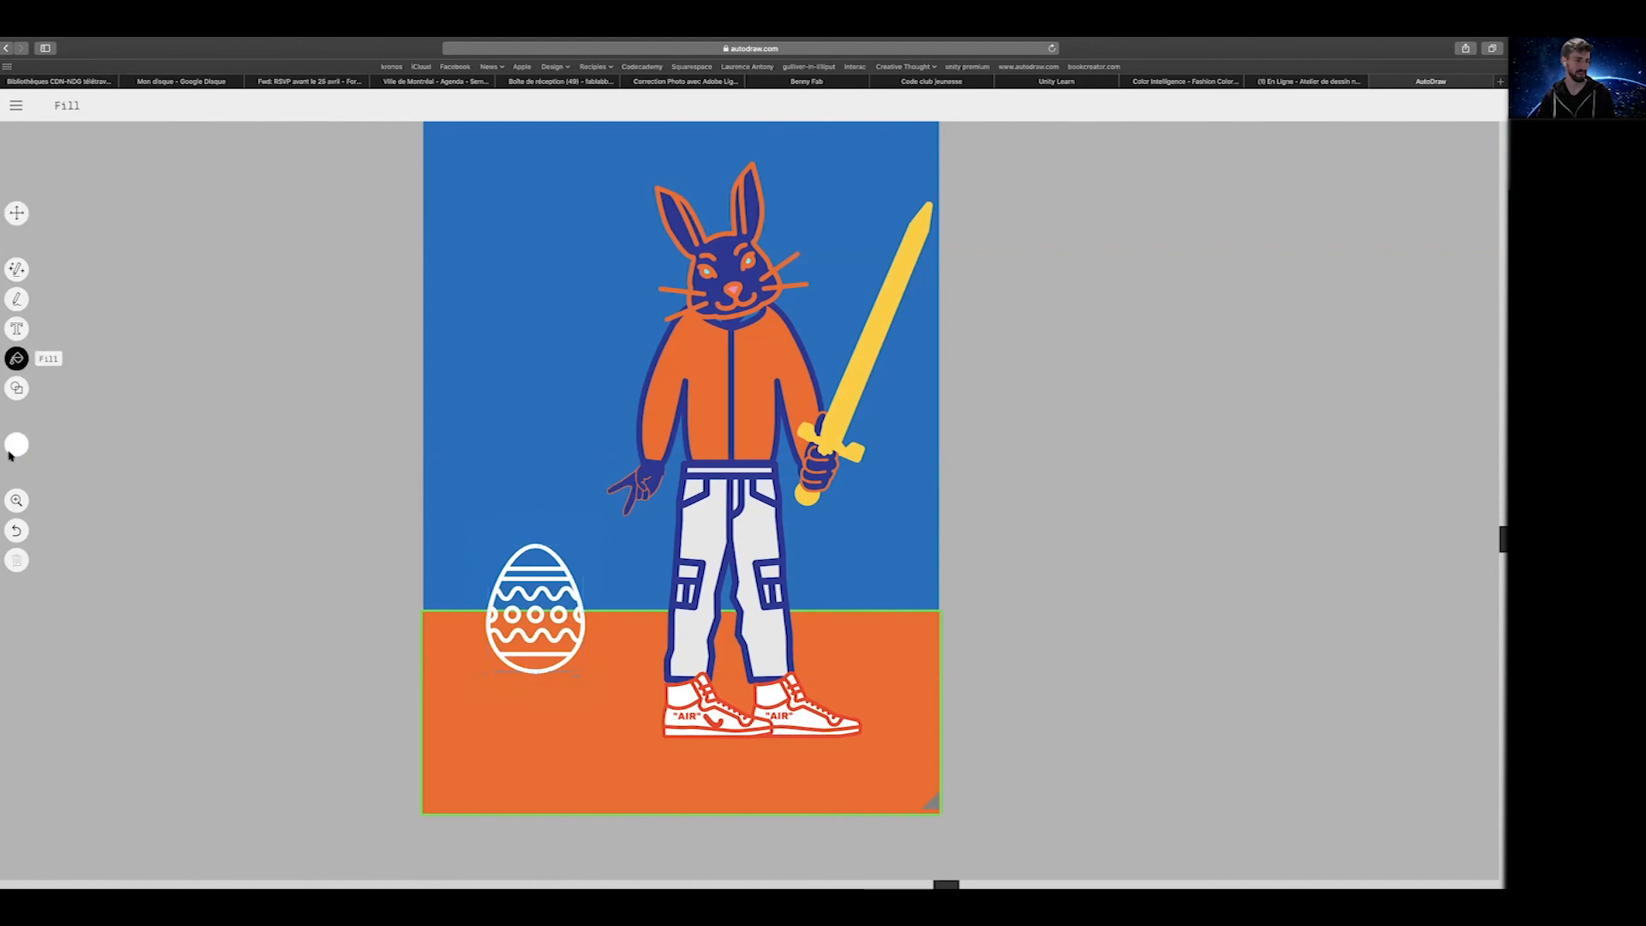
{"action": "left_click", "coordinate": [17, 444]}
{"action": "left_click", "coordinate": [55, 446]}
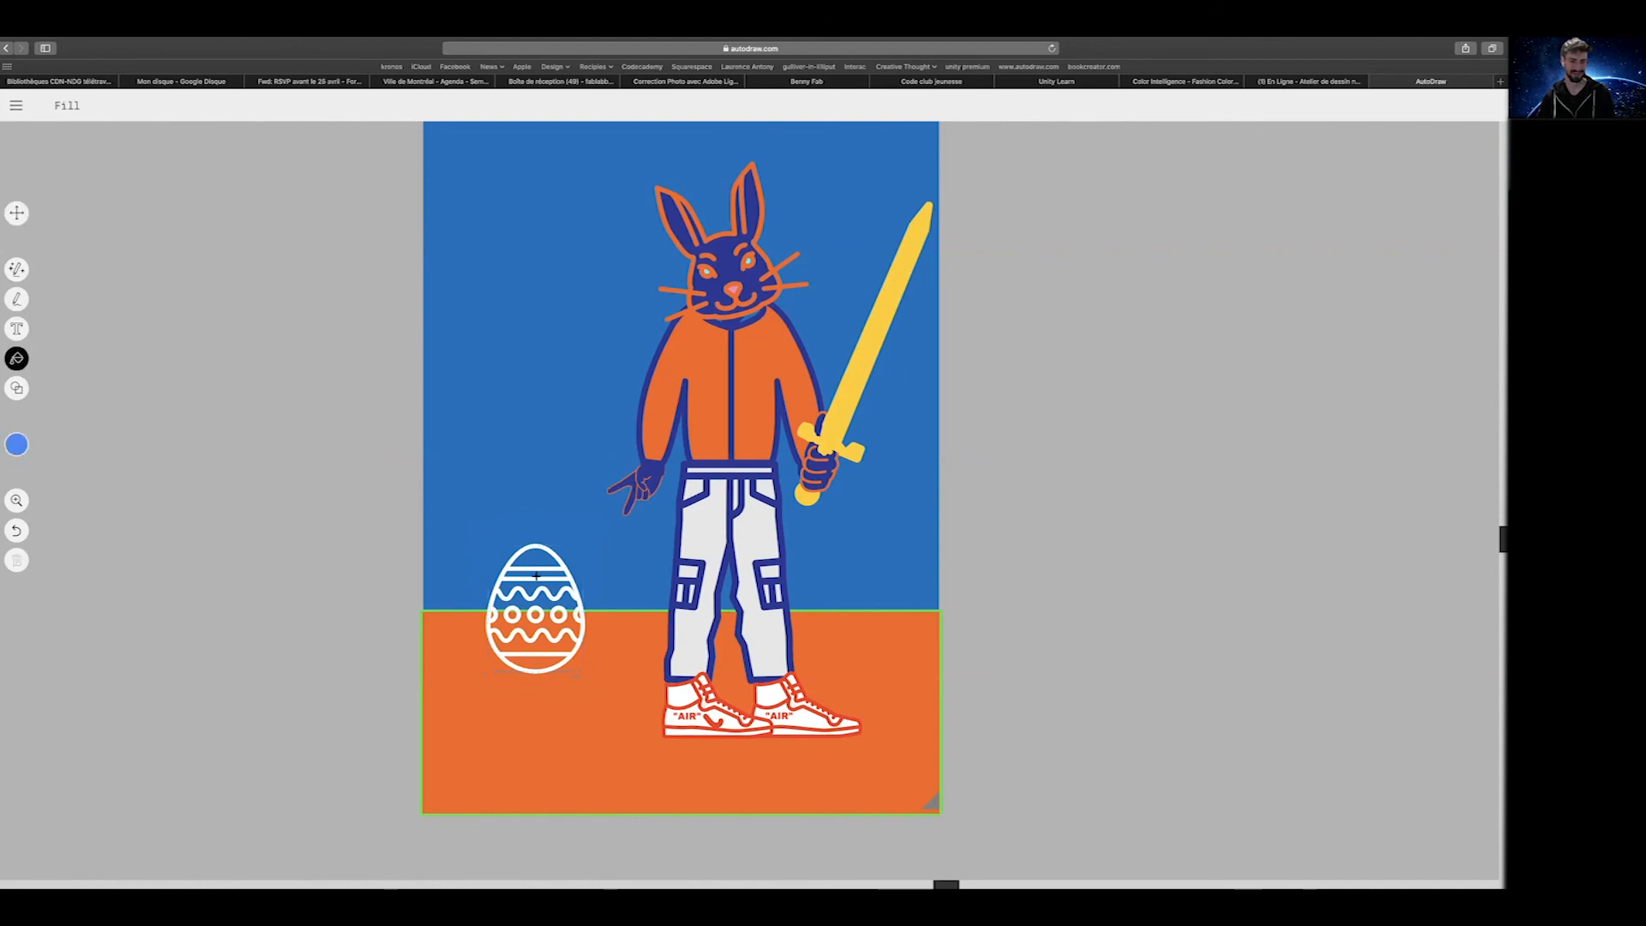
{"action": "left_click", "coordinate": [17, 448]}
{"action": "left_click", "coordinate": [130, 445]}
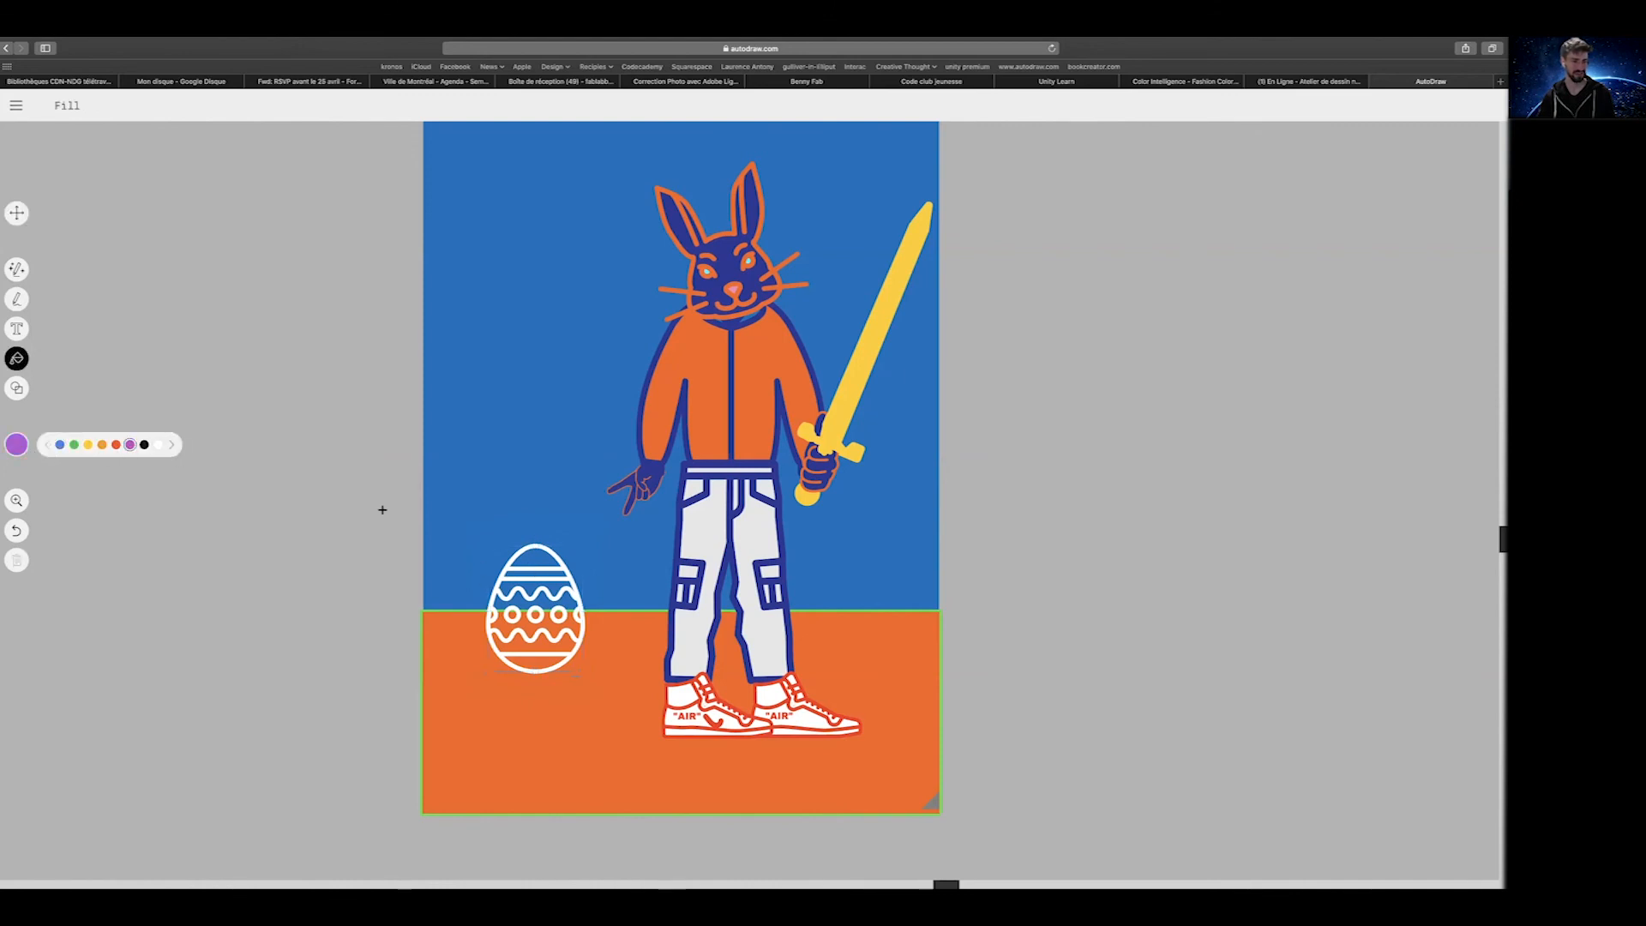
{"action": "left_click", "coordinate": [524, 560]}
{"action": "left_click", "coordinate": [535, 655]}
{"action": "left_click", "coordinate": [551, 591]}
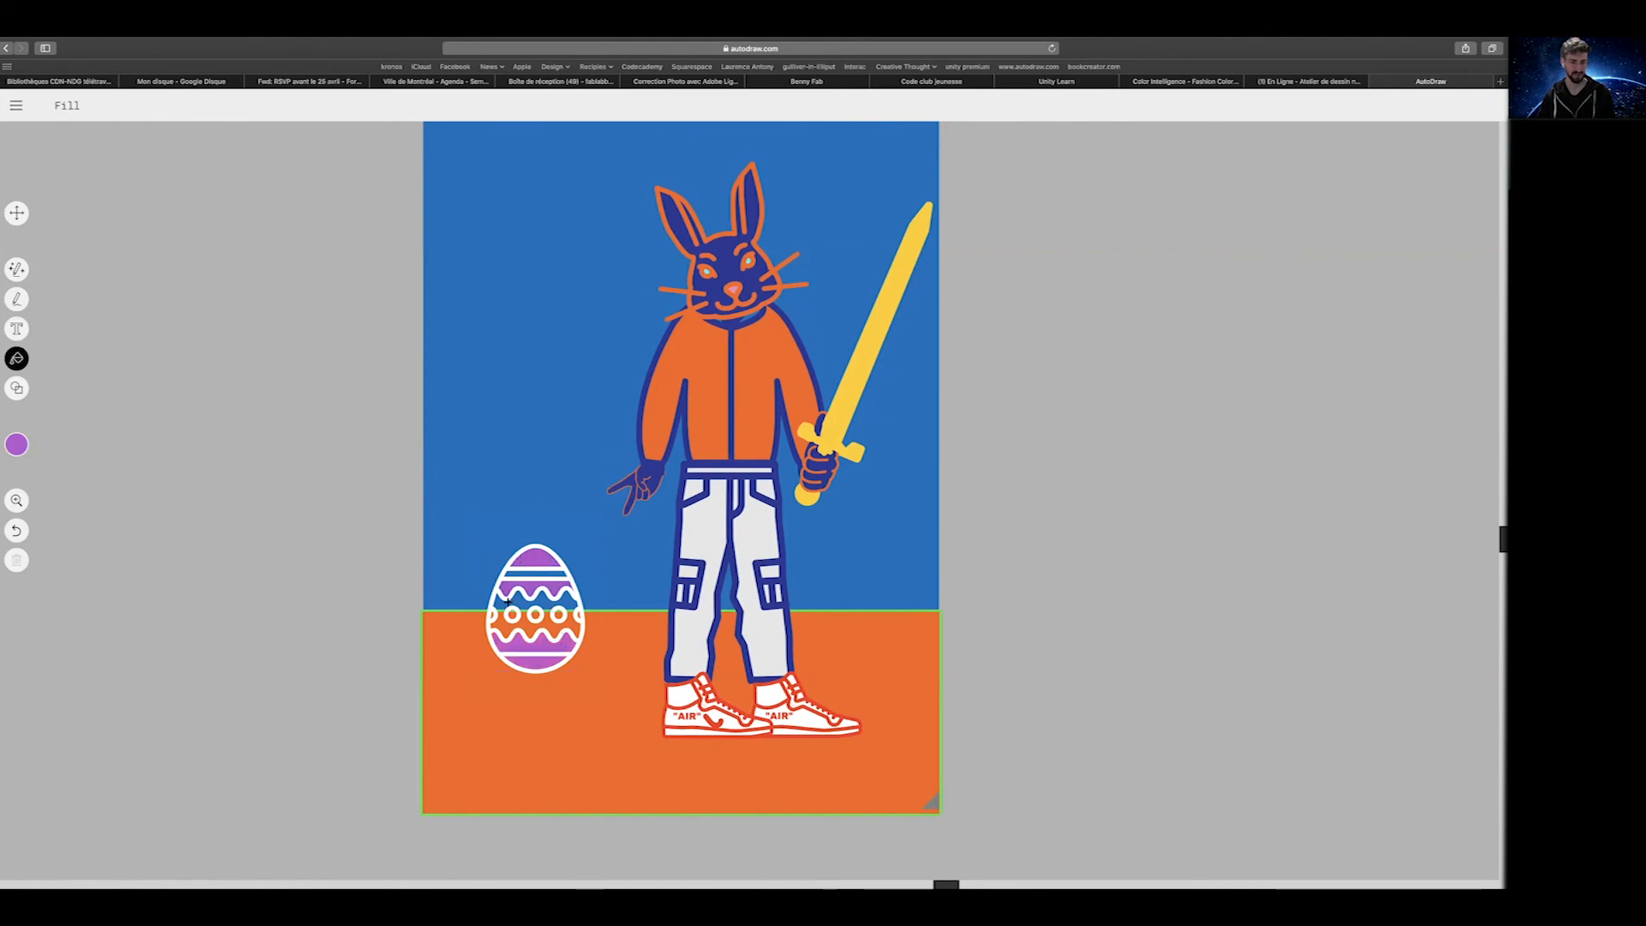
Fill the egg's narrow stripe and the wavy band around the dots with yellow, and its round dots with purple
{"action": "left_click", "coordinate": [16, 444]}
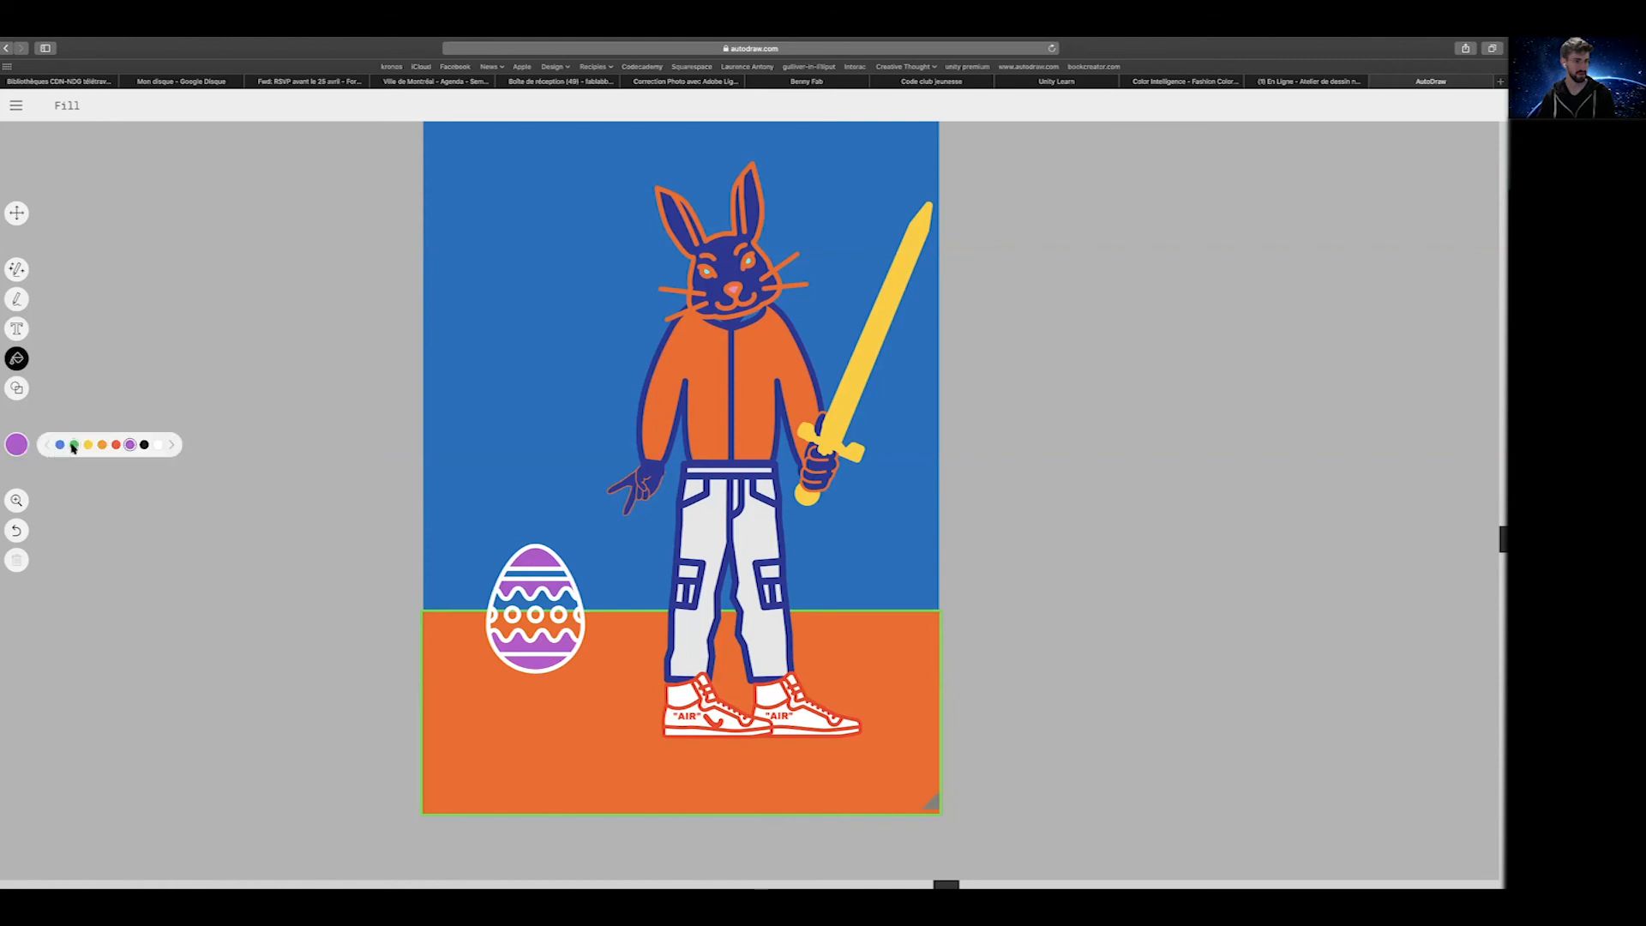
{"action": "left_click", "coordinate": [88, 444]}
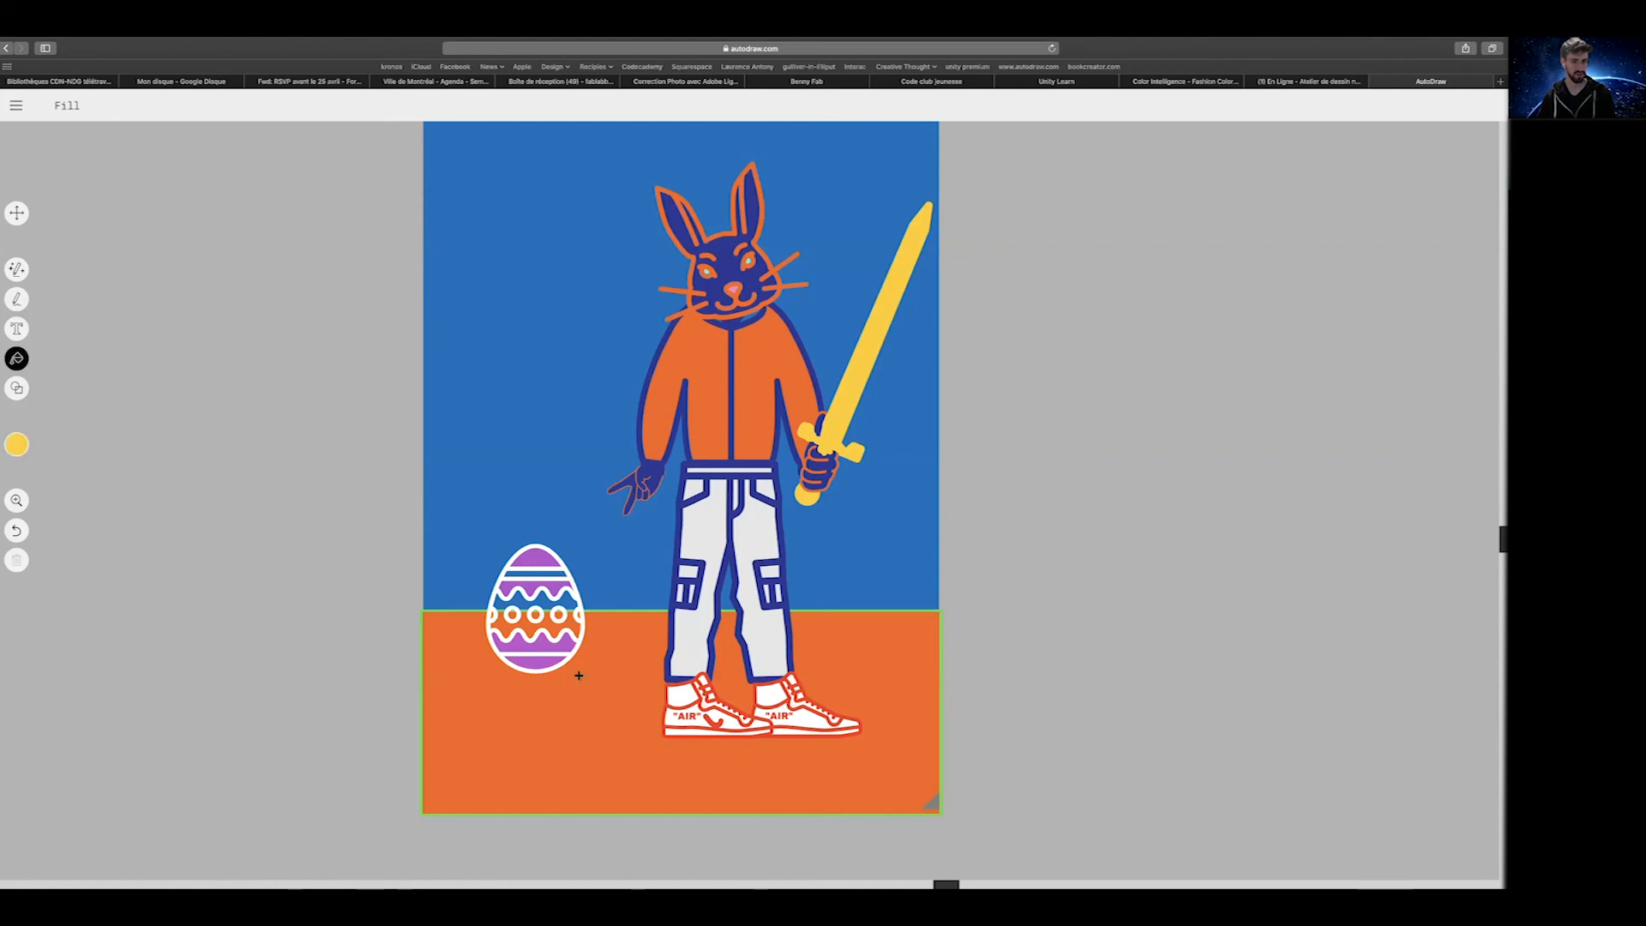
{"action": "left_click", "coordinate": [546, 571]}
{"action": "left_click", "coordinate": [548, 624]}
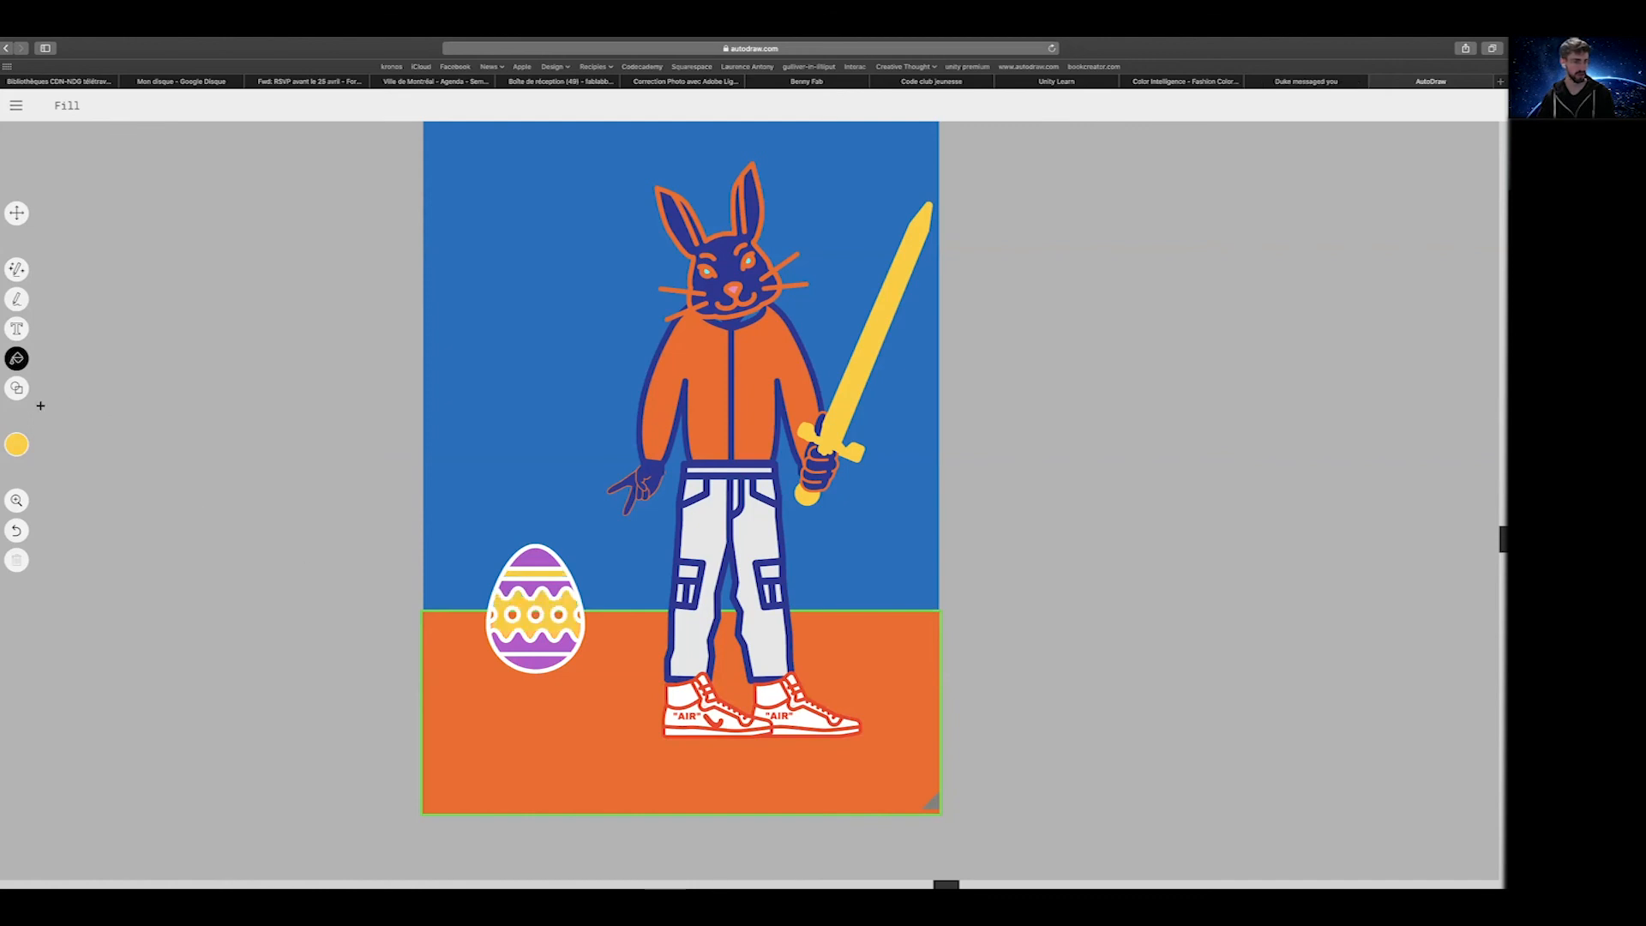
{"action": "mouse_move", "coordinate": [16, 444]}
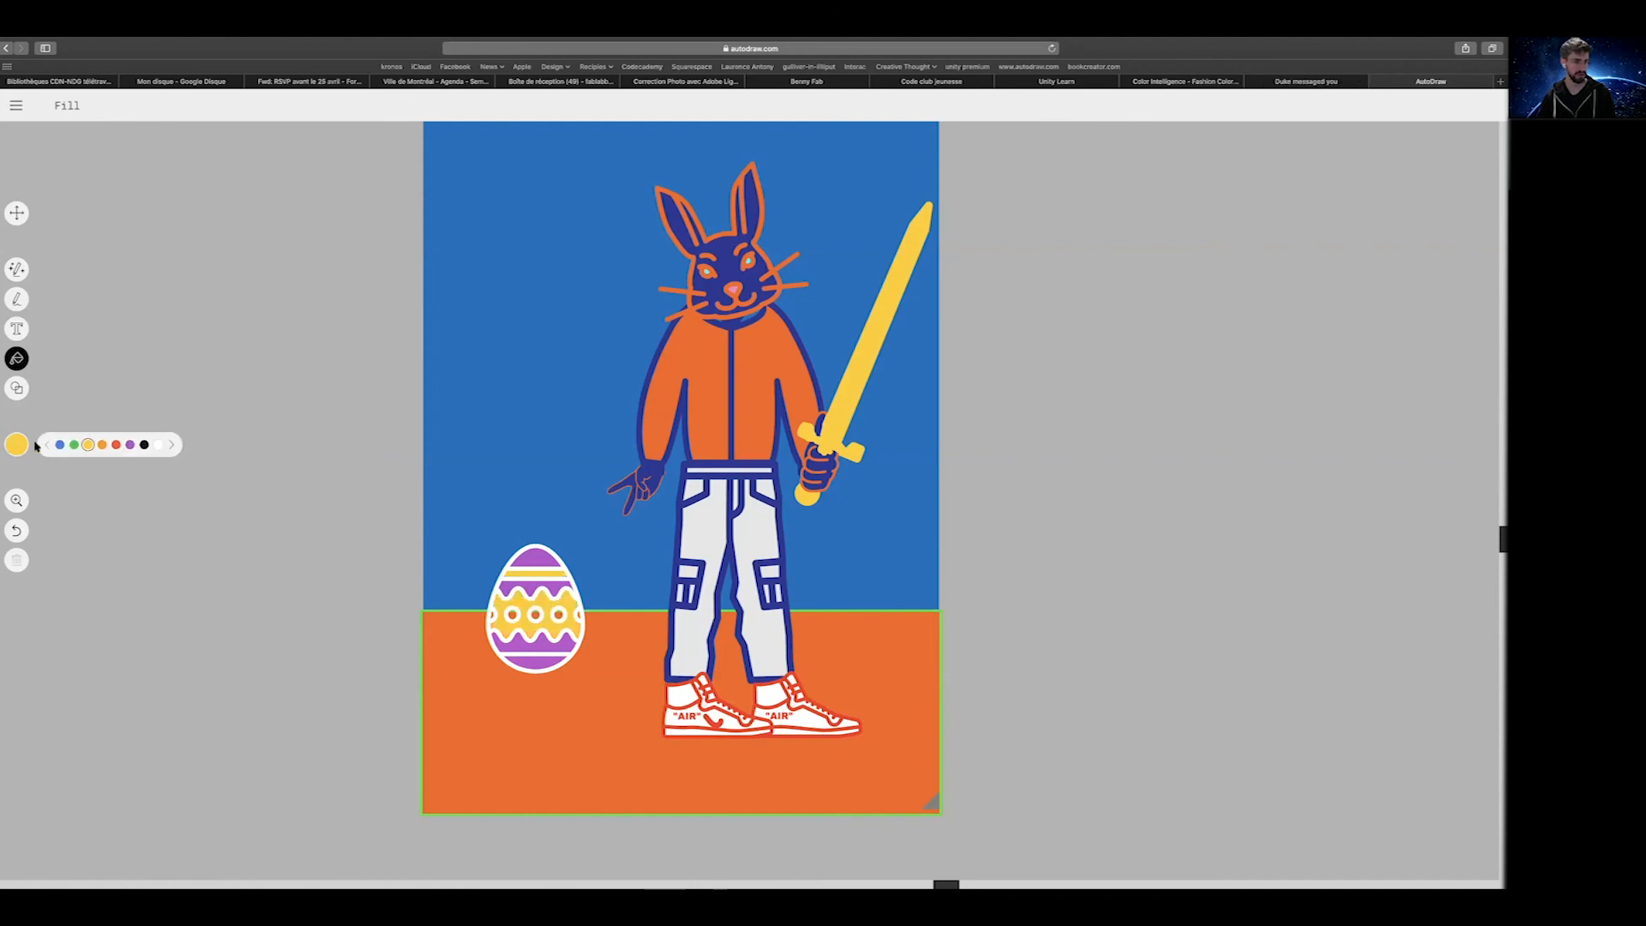
{"action": "left_click", "coordinate": [129, 444]}
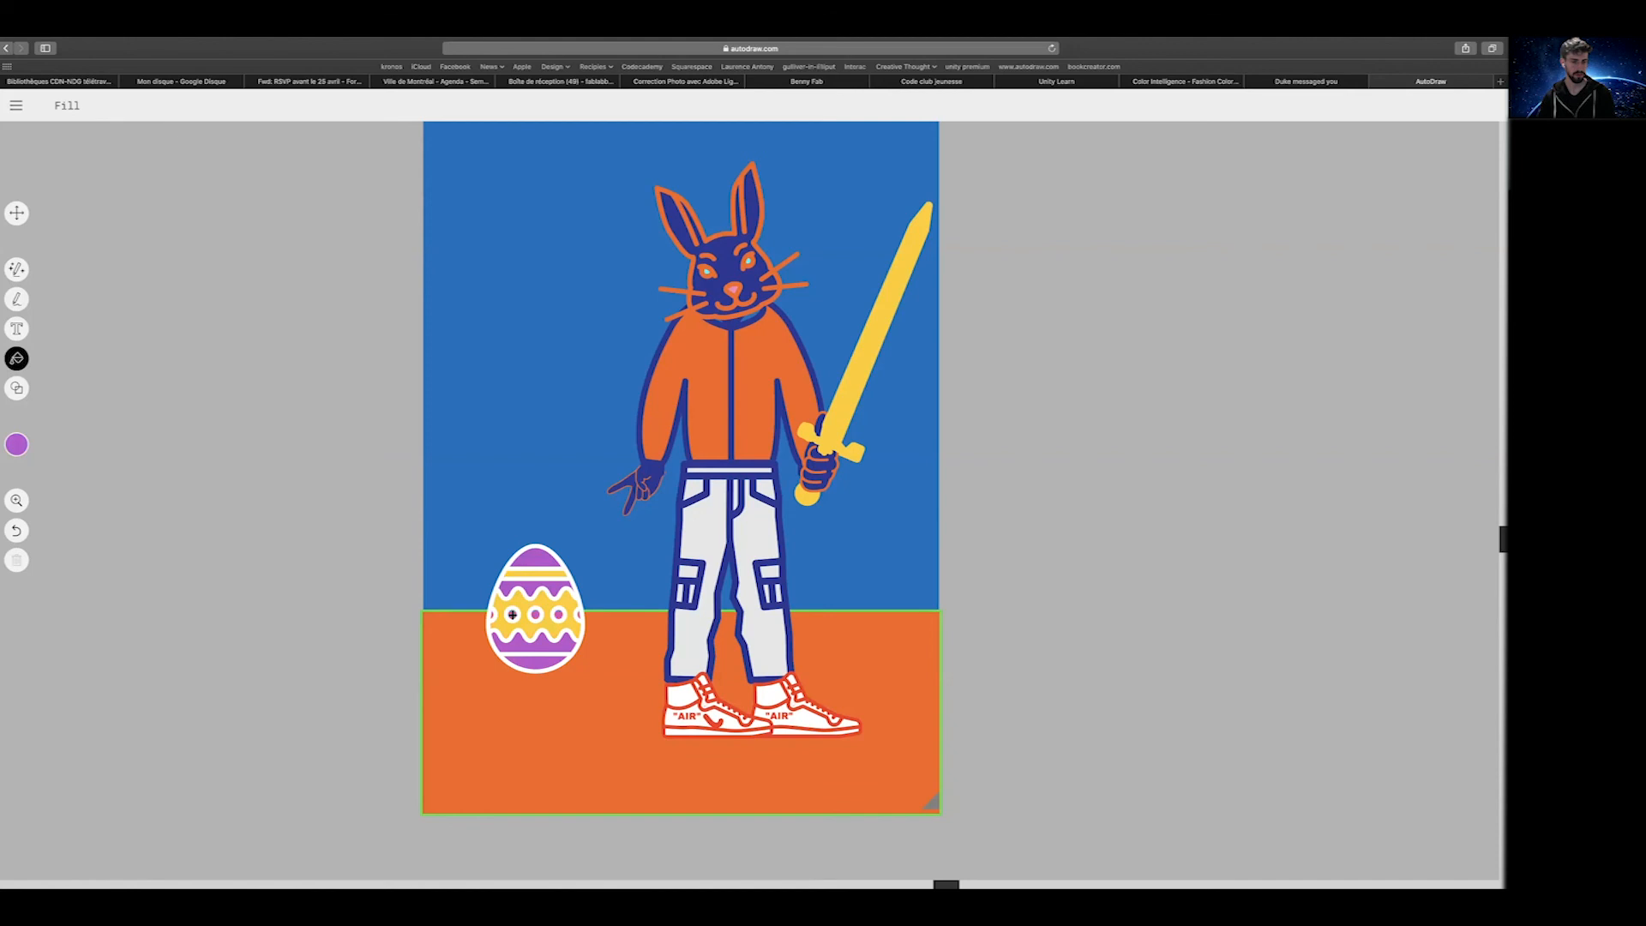
Copy the finished Easter egg and paste seven duplicates of it
{"action": "left_click", "coordinate": [17, 214]}
{"action": "left_click", "coordinate": [510, 600]}
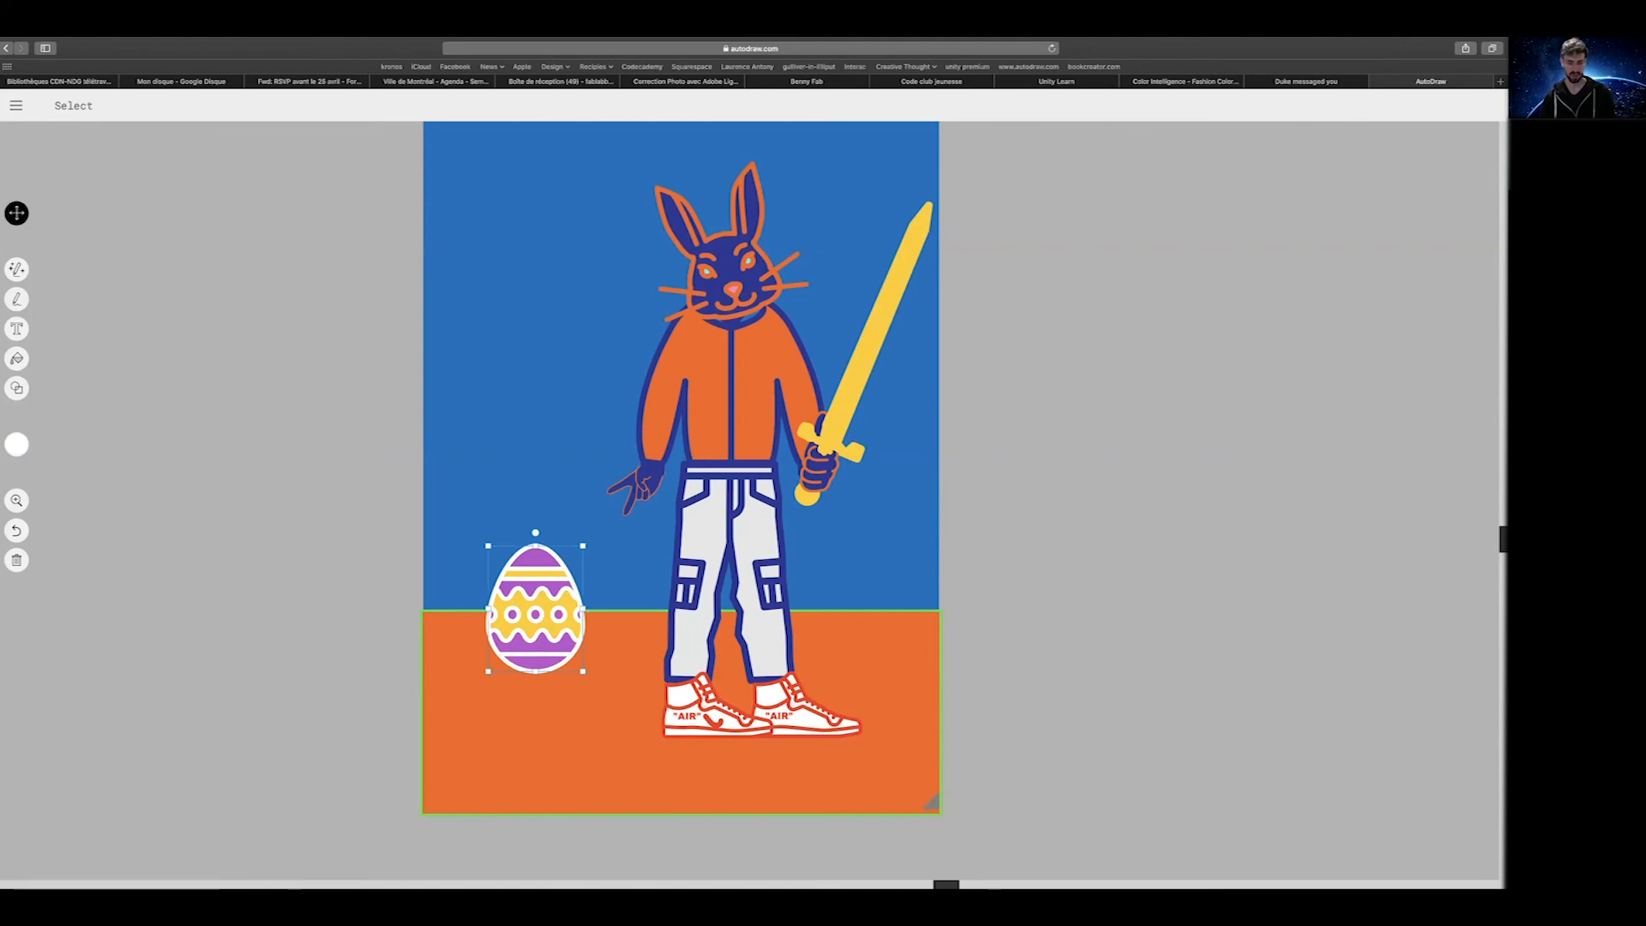
{"action": "key", "text": "super+v"}
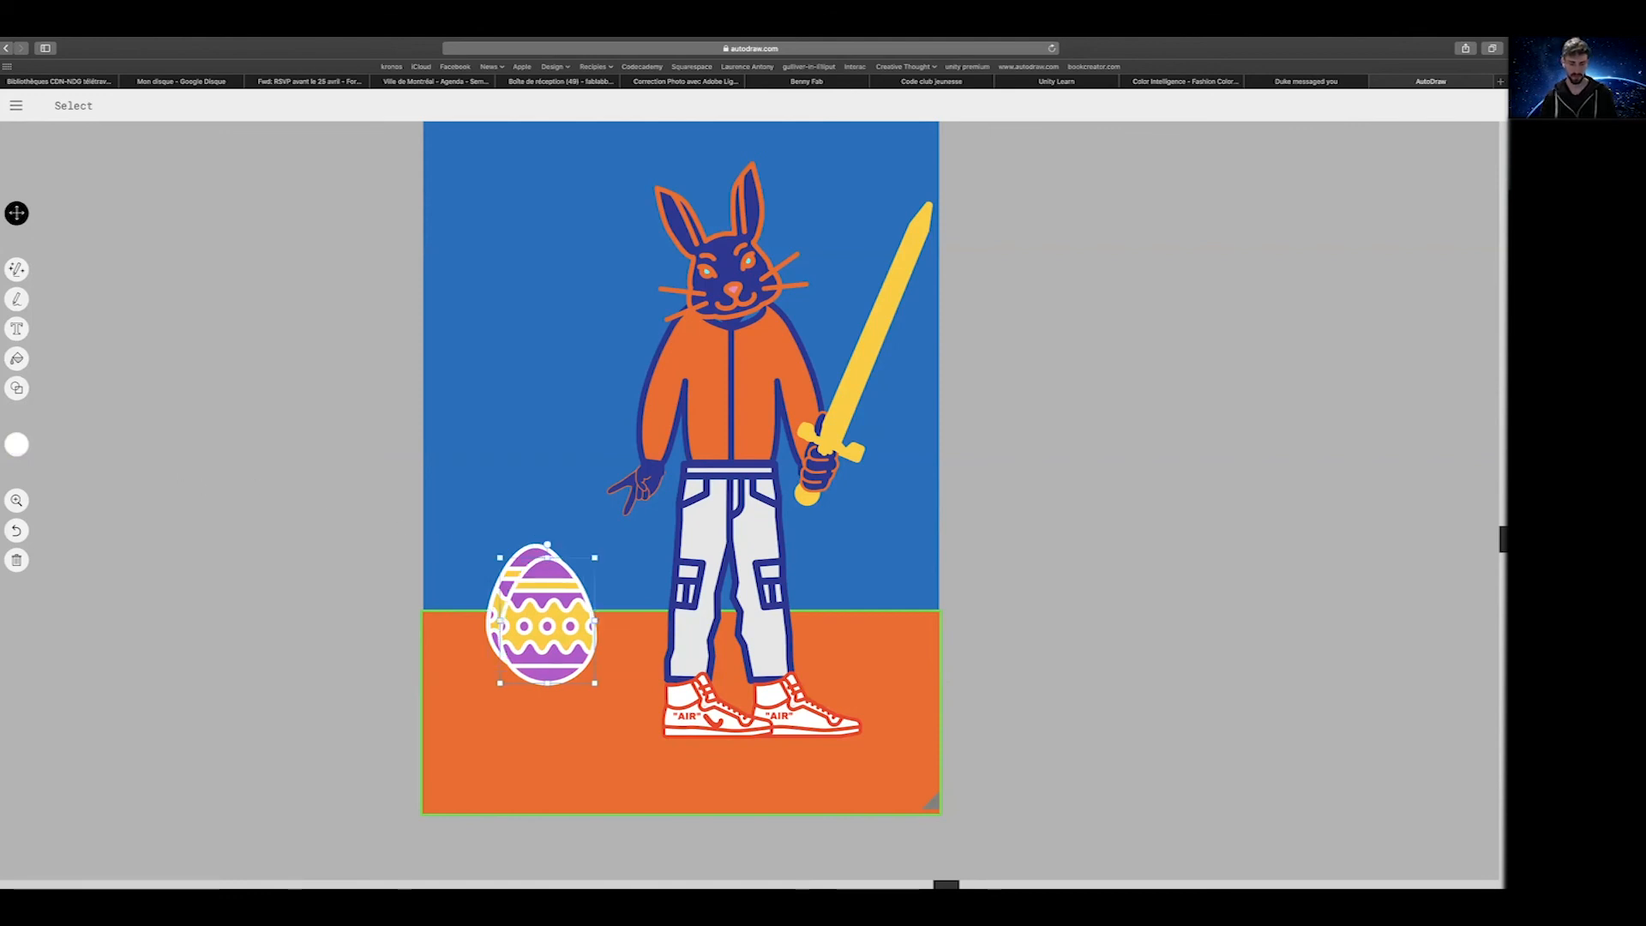
{"action": "key", "text": "super+v"}
{"action": "key", "text": "super+v"}
{"action": "key", "text": "super+v"}
{"action": "key", "text": "super+v"}
{"action": "key", "text": "super+v"}
{"action": "key", "text": "super+v"}
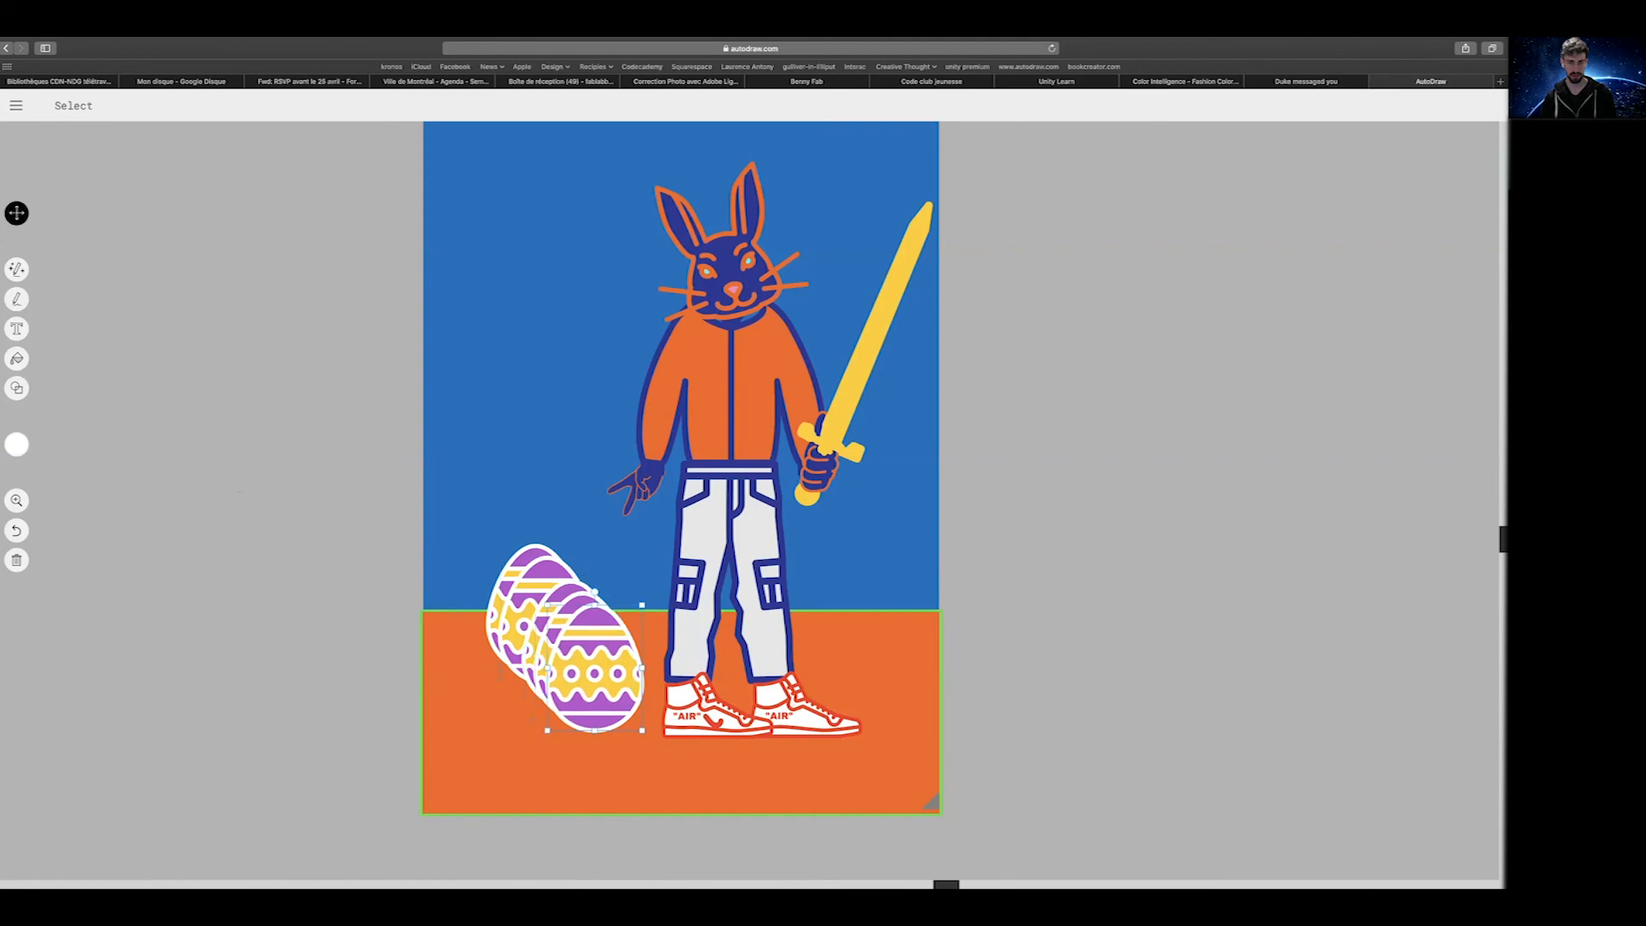
Shrink two egg copies and place them under the sword side, one on the horizon and a slightly larger one below it
{"action": "left_click_drag", "start_coordinate": [637, 648], "coordinate": [896, 572]}
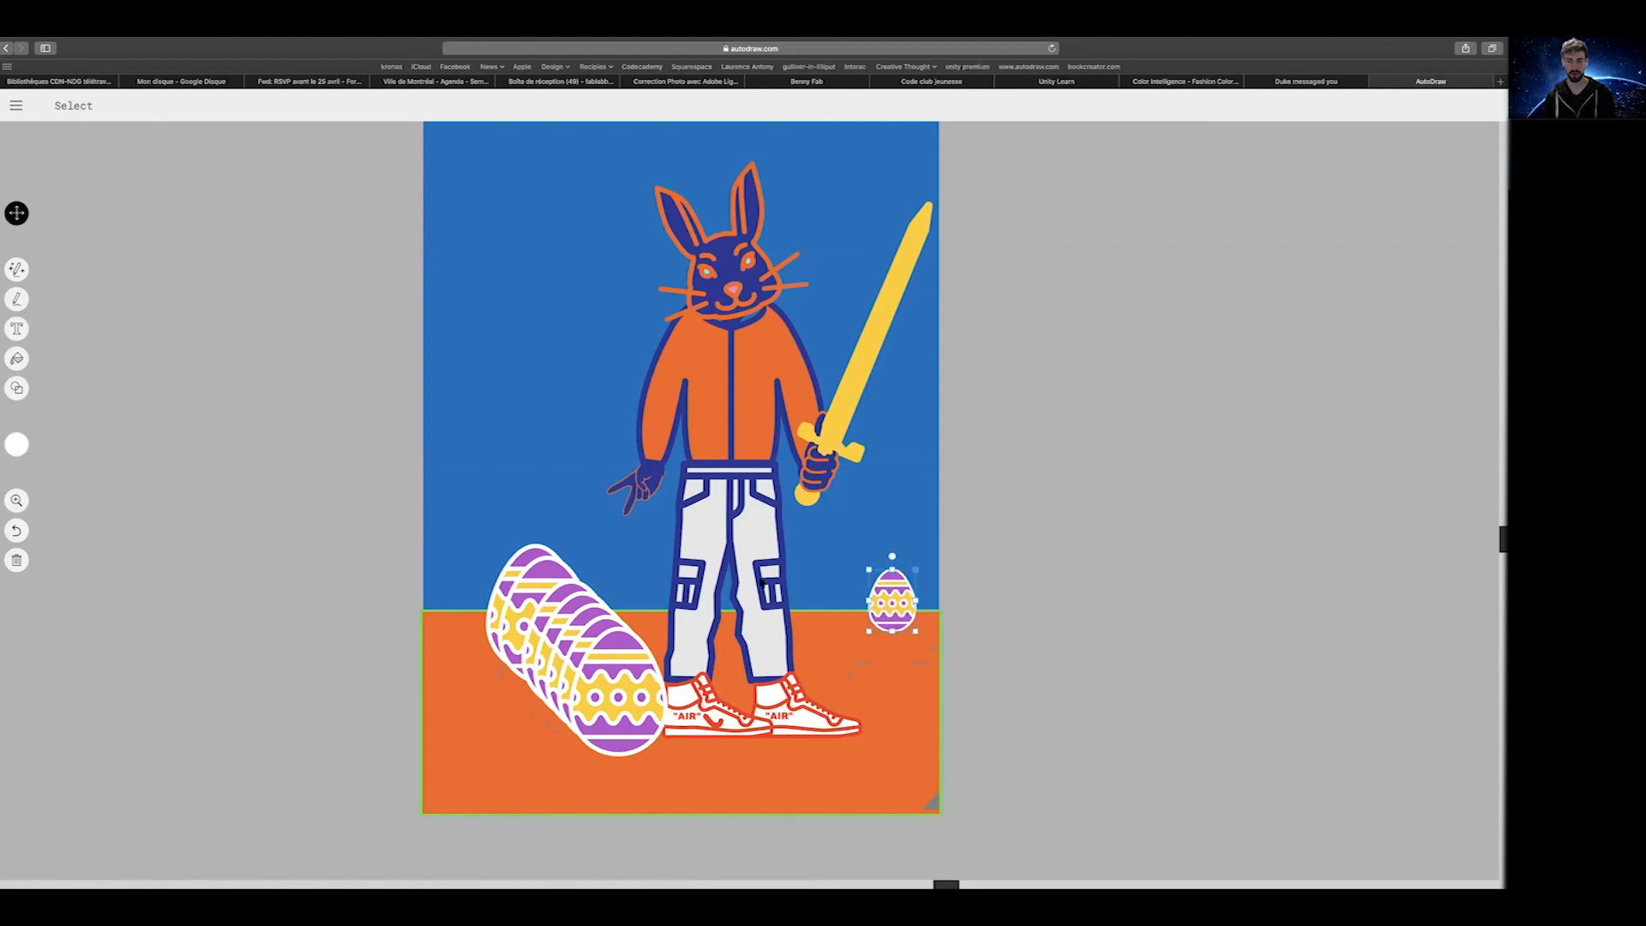
{"action": "left_click", "coordinate": [622, 634]}
{"action": "left_click_drag", "start_coordinate": [605, 645], "coordinate": [609, 659]}
{"action": "left_click_drag", "start_coordinate": [710, 687], "coordinate": [906, 673]}
Place a medium-sized egg in the lower left of the ground and a smaller one on the horizon above it
{"action": "left_click_drag", "start_coordinate": [500, 586], "coordinate": [461, 708]}
{"action": "scroll", "coordinate": [475, 654], "scroll_direction": "right", "scroll_amount": 1}
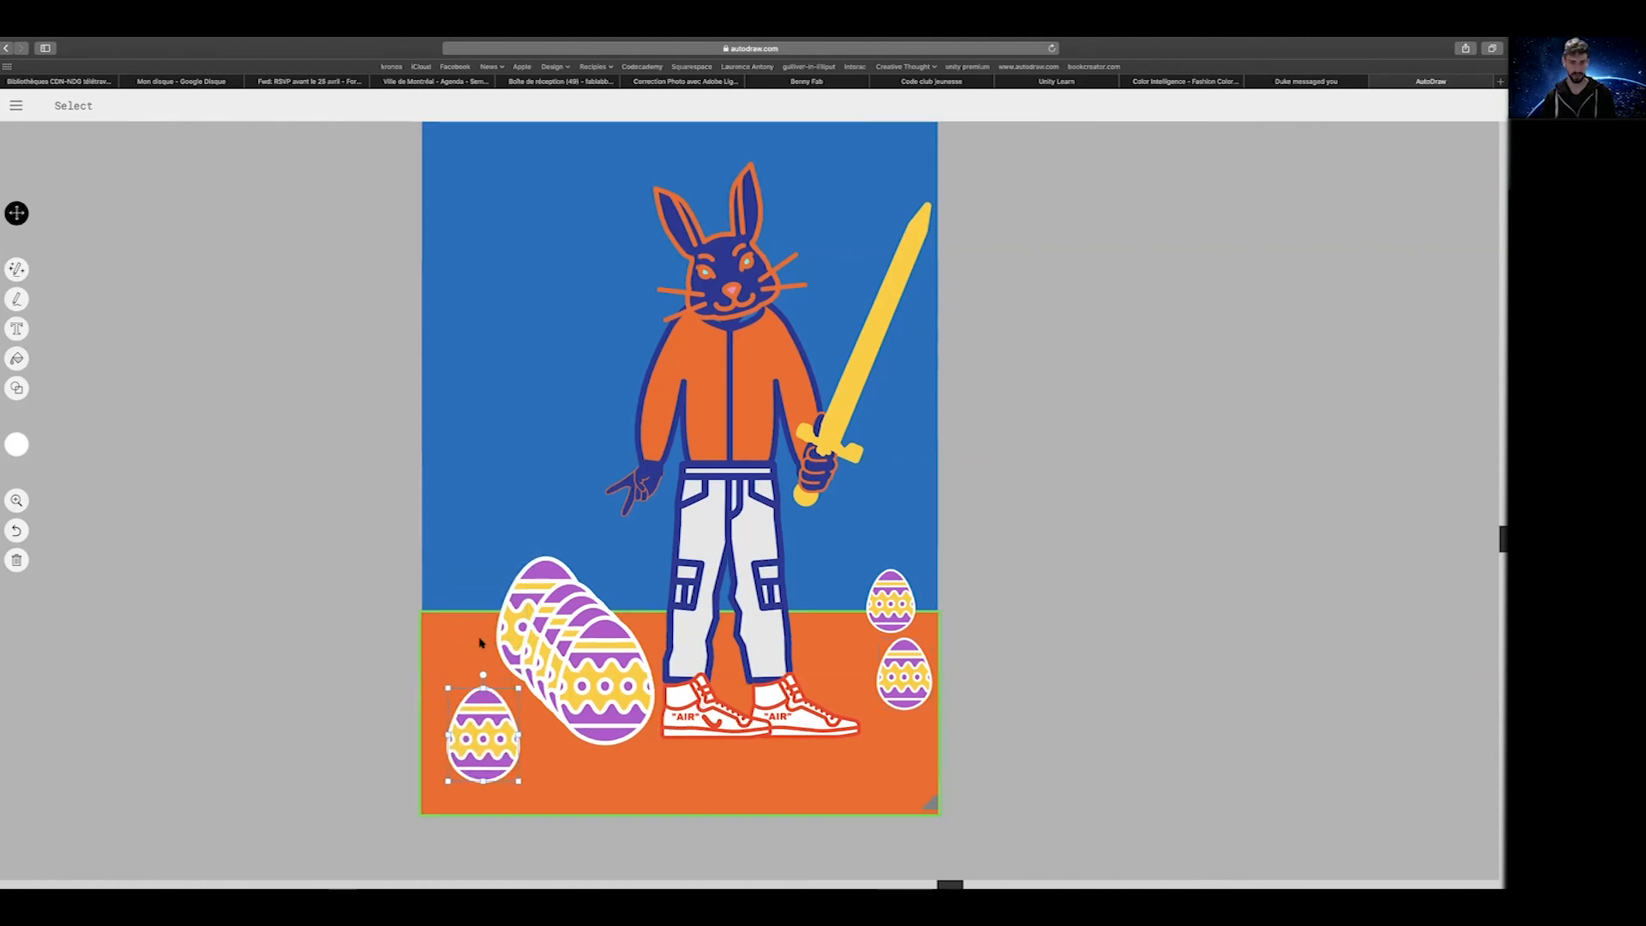
{"action": "left_click", "coordinate": [511, 589]}
{"action": "mouse_move", "coordinate": [509, 580]}
{"action": "left_mouse_down"}
{"action": "mouse_move", "coordinate": [530, 602]}
{"action": "mouse_move", "coordinate": [503, 570]}
{"action": "mouse_move", "coordinate": [512, 579]}
{"action": "left_mouse_up"}
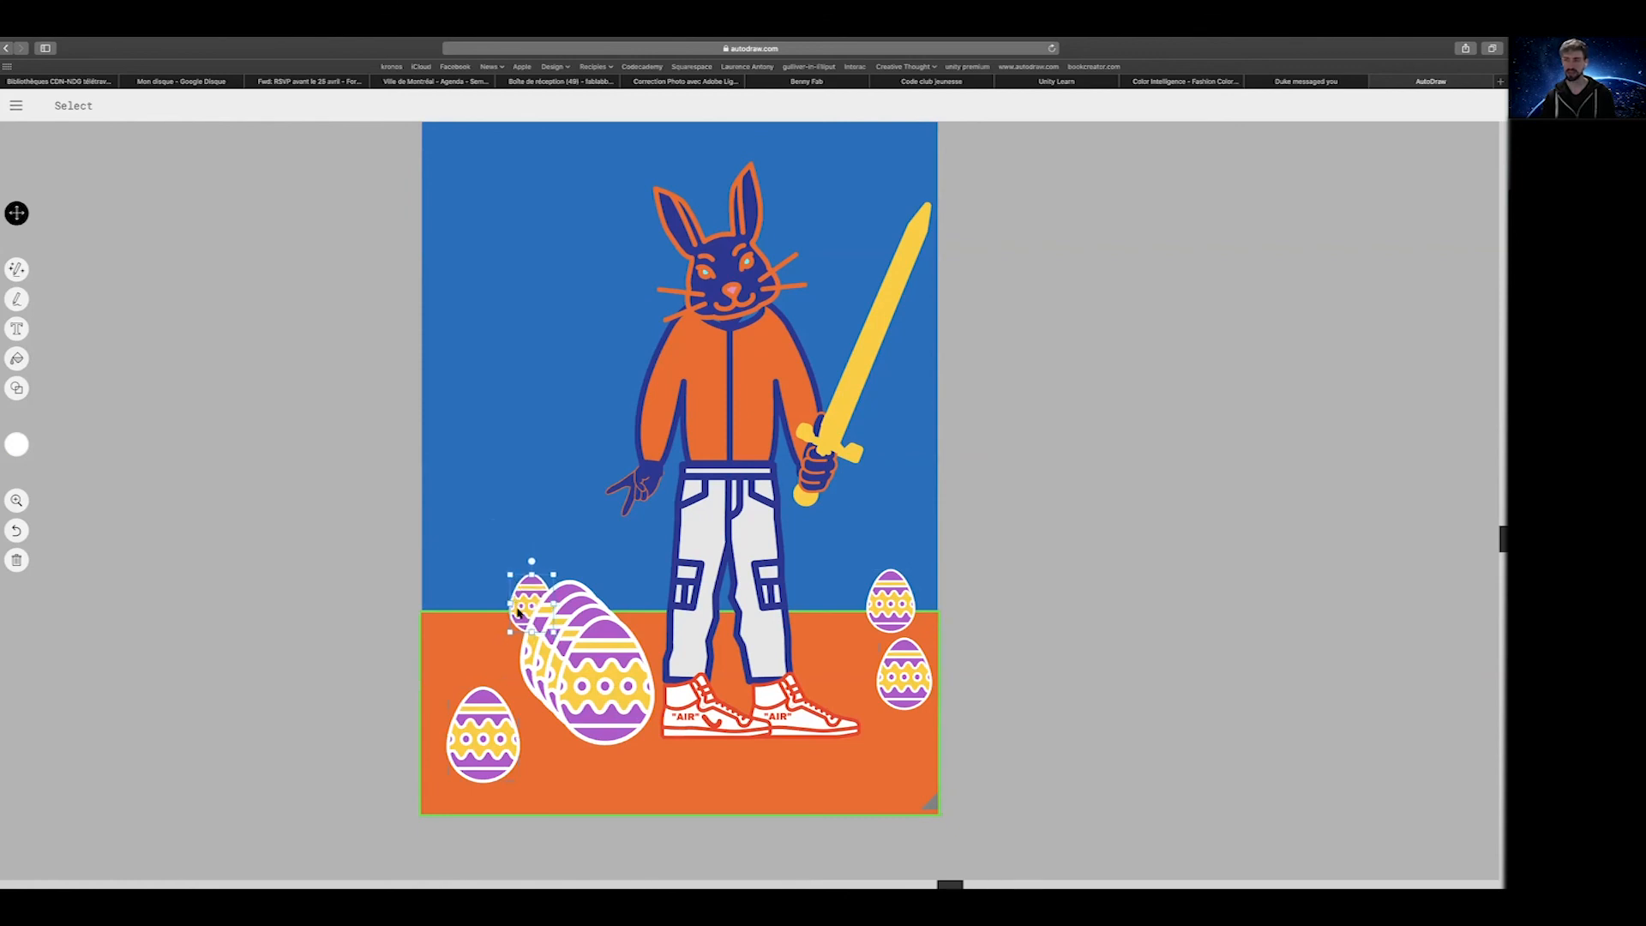
Place two large eggs in the foreground in front of the sneakers, overlapping the bottom edge of the drawing
{"action": "left_click_drag", "start_coordinate": [594, 591], "coordinate": [822, 696]}
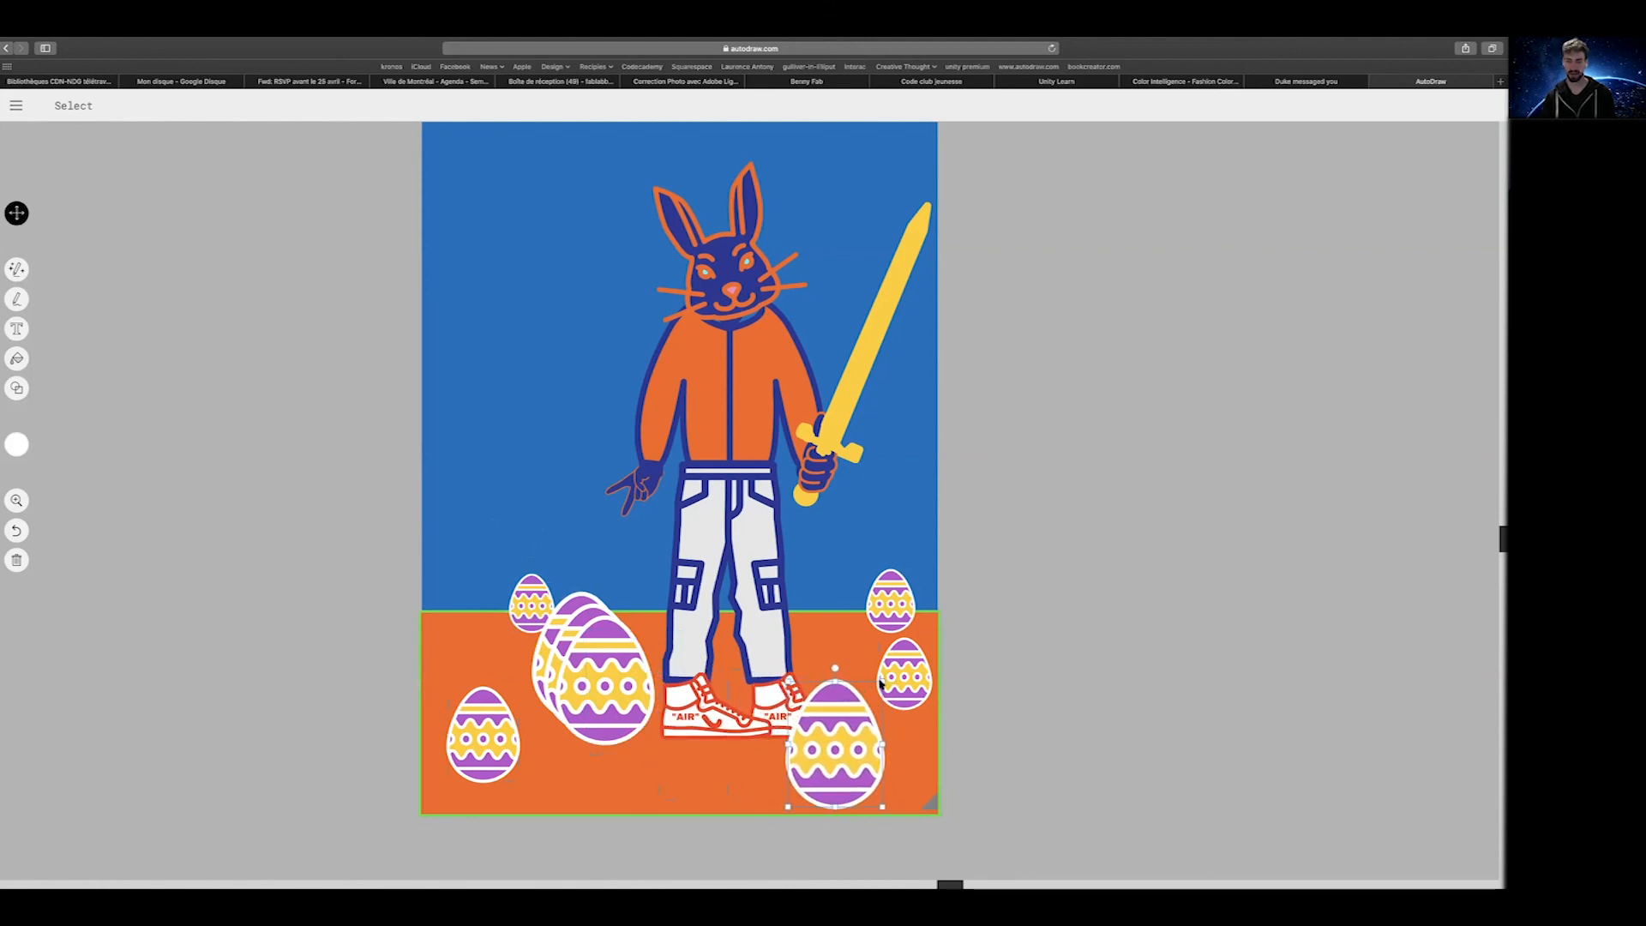
{"action": "left_click_drag", "start_coordinate": [862, 705], "coordinate": [860, 766]}
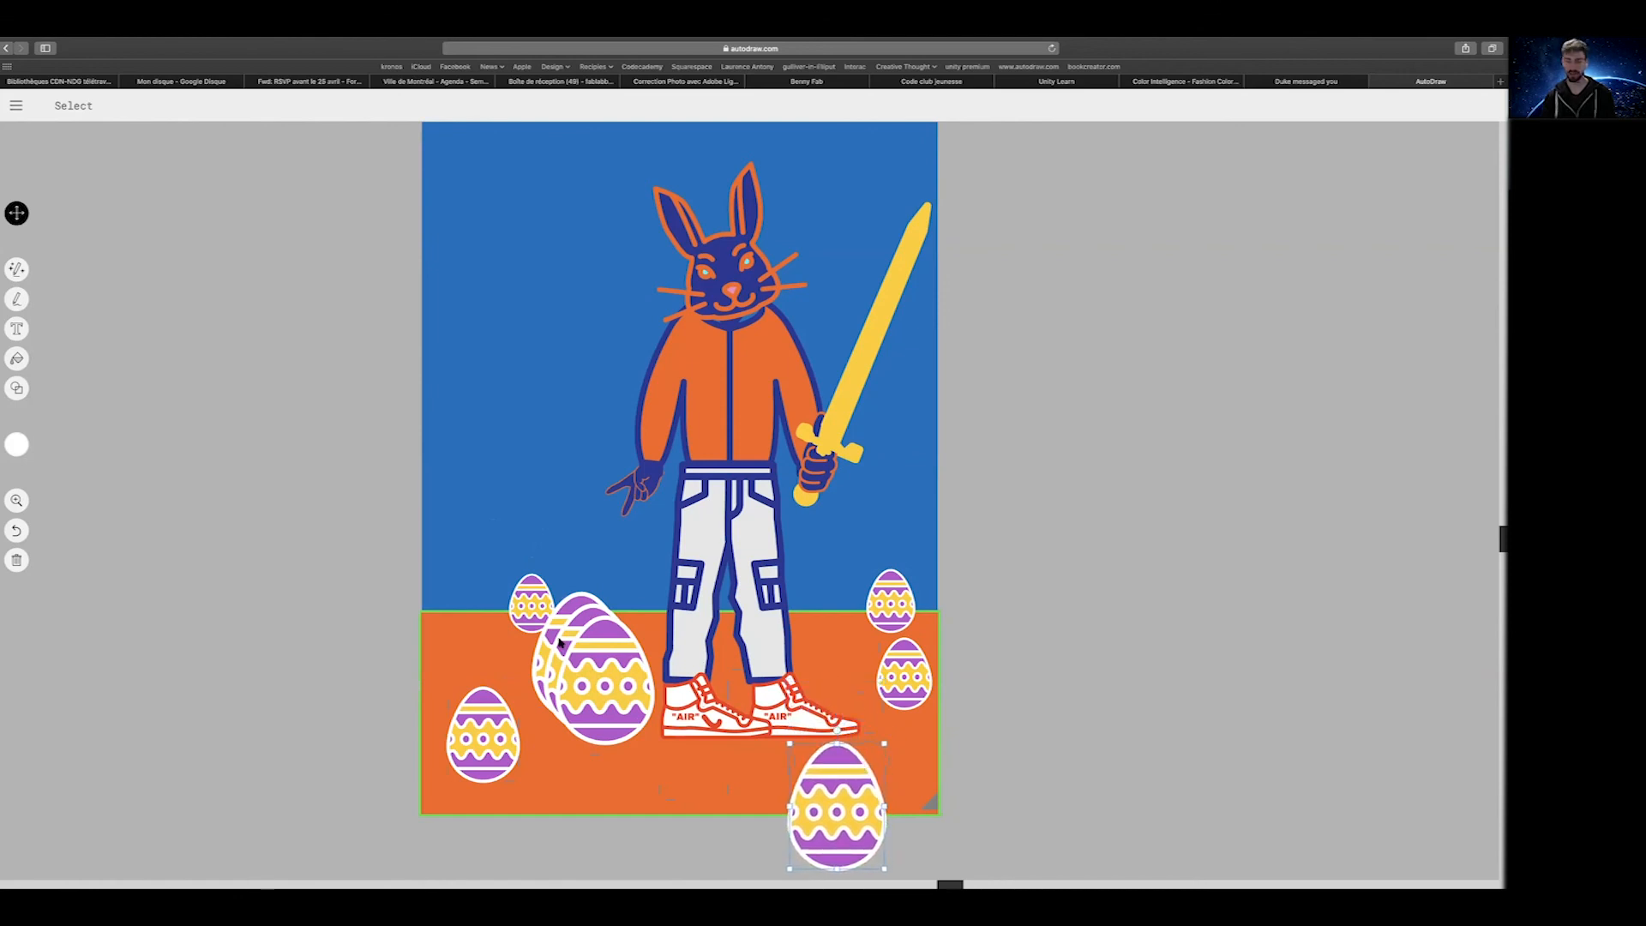
{"action": "left_click_drag", "start_coordinate": [579, 644], "coordinate": [598, 696]}
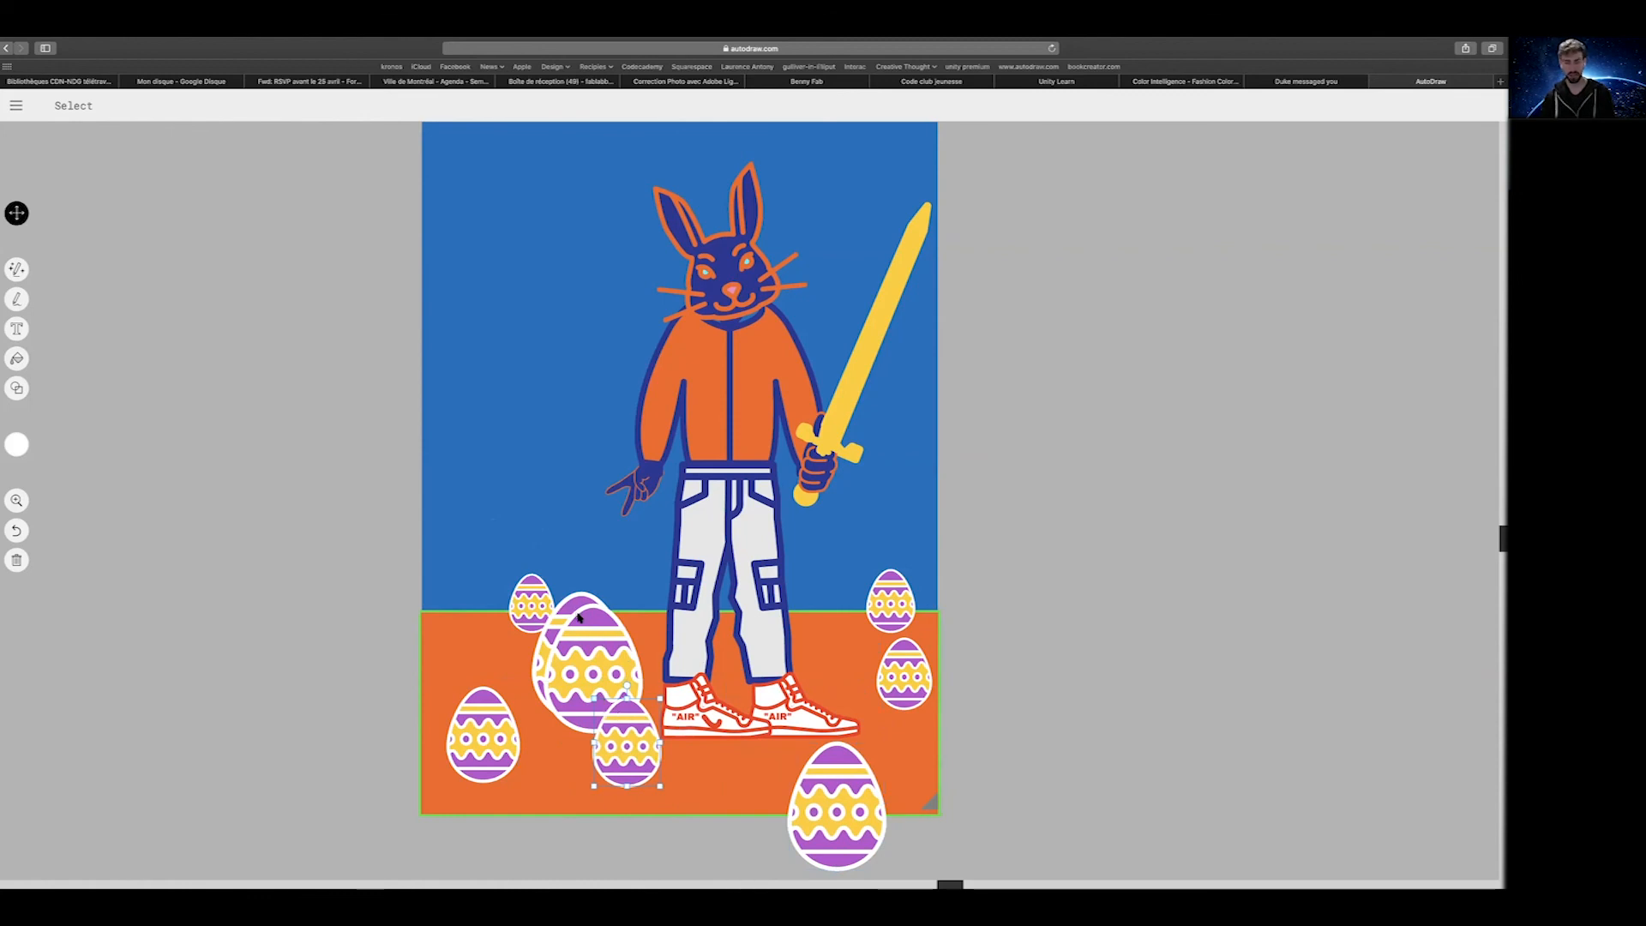
{"action": "left_click_drag", "start_coordinate": [593, 697], "coordinate": [577, 753]}
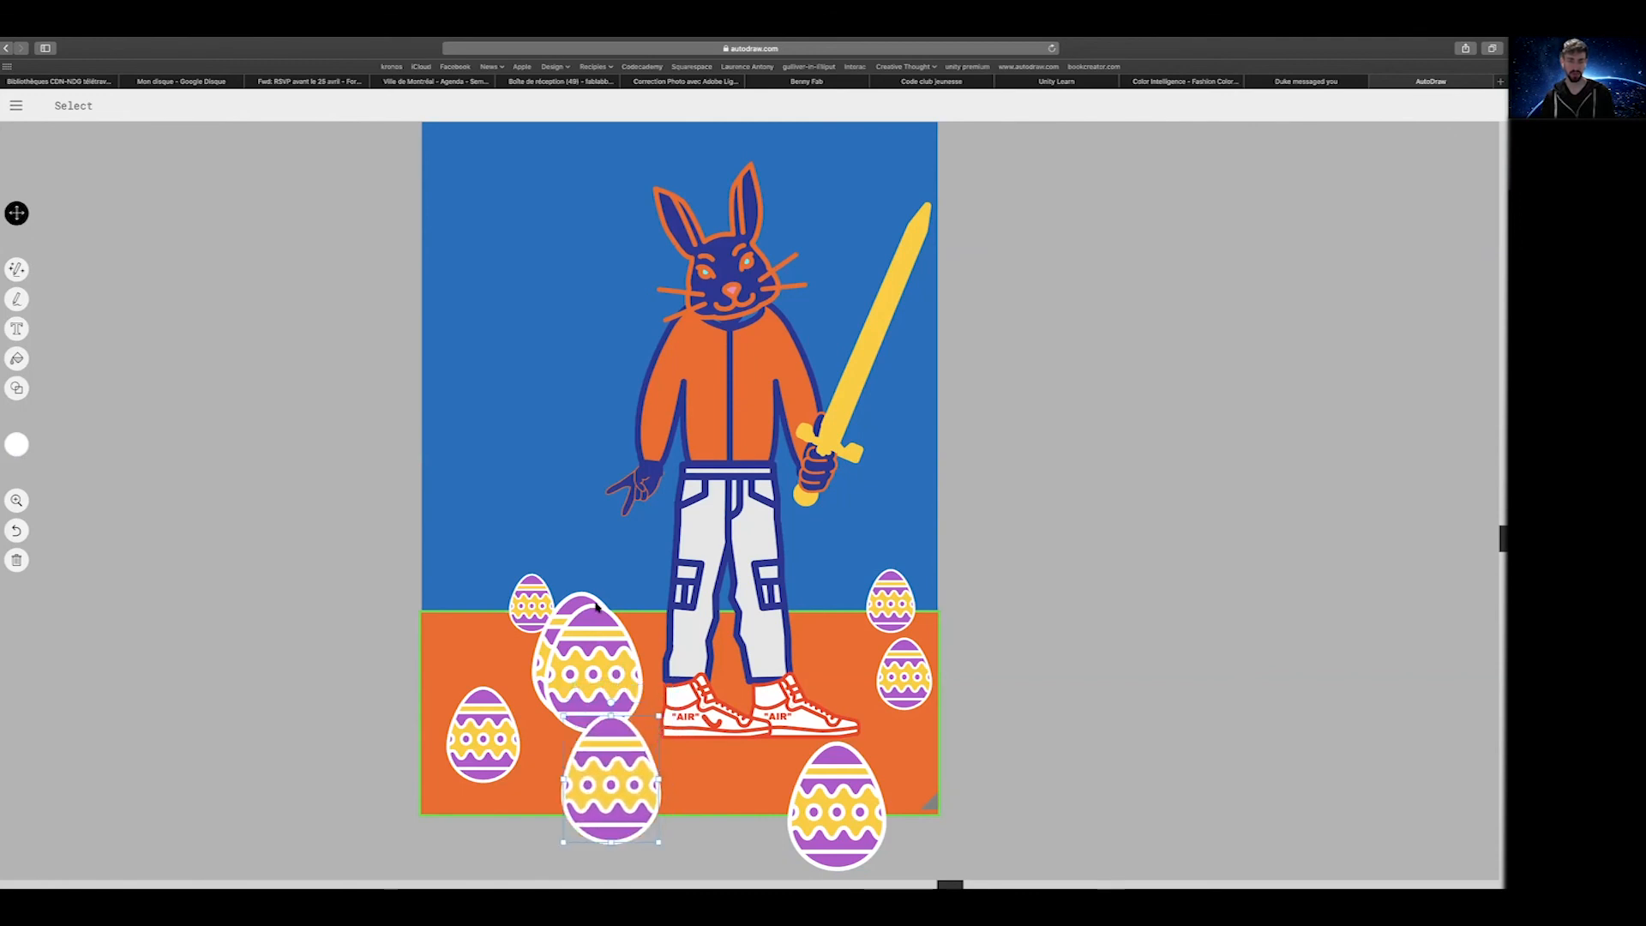
Shrink the last two stacked eggs and place one near the ground's left edge and one on the horizon beside the rabbit's leg
{"action": "left_click", "coordinate": [596, 598]}
{"action": "left_click_drag", "start_coordinate": [628, 596], "coordinate": [445, 609]}
{"action": "scroll", "coordinate": [553, 618], "scroll_direction": "right", "scroll_amount": 1}
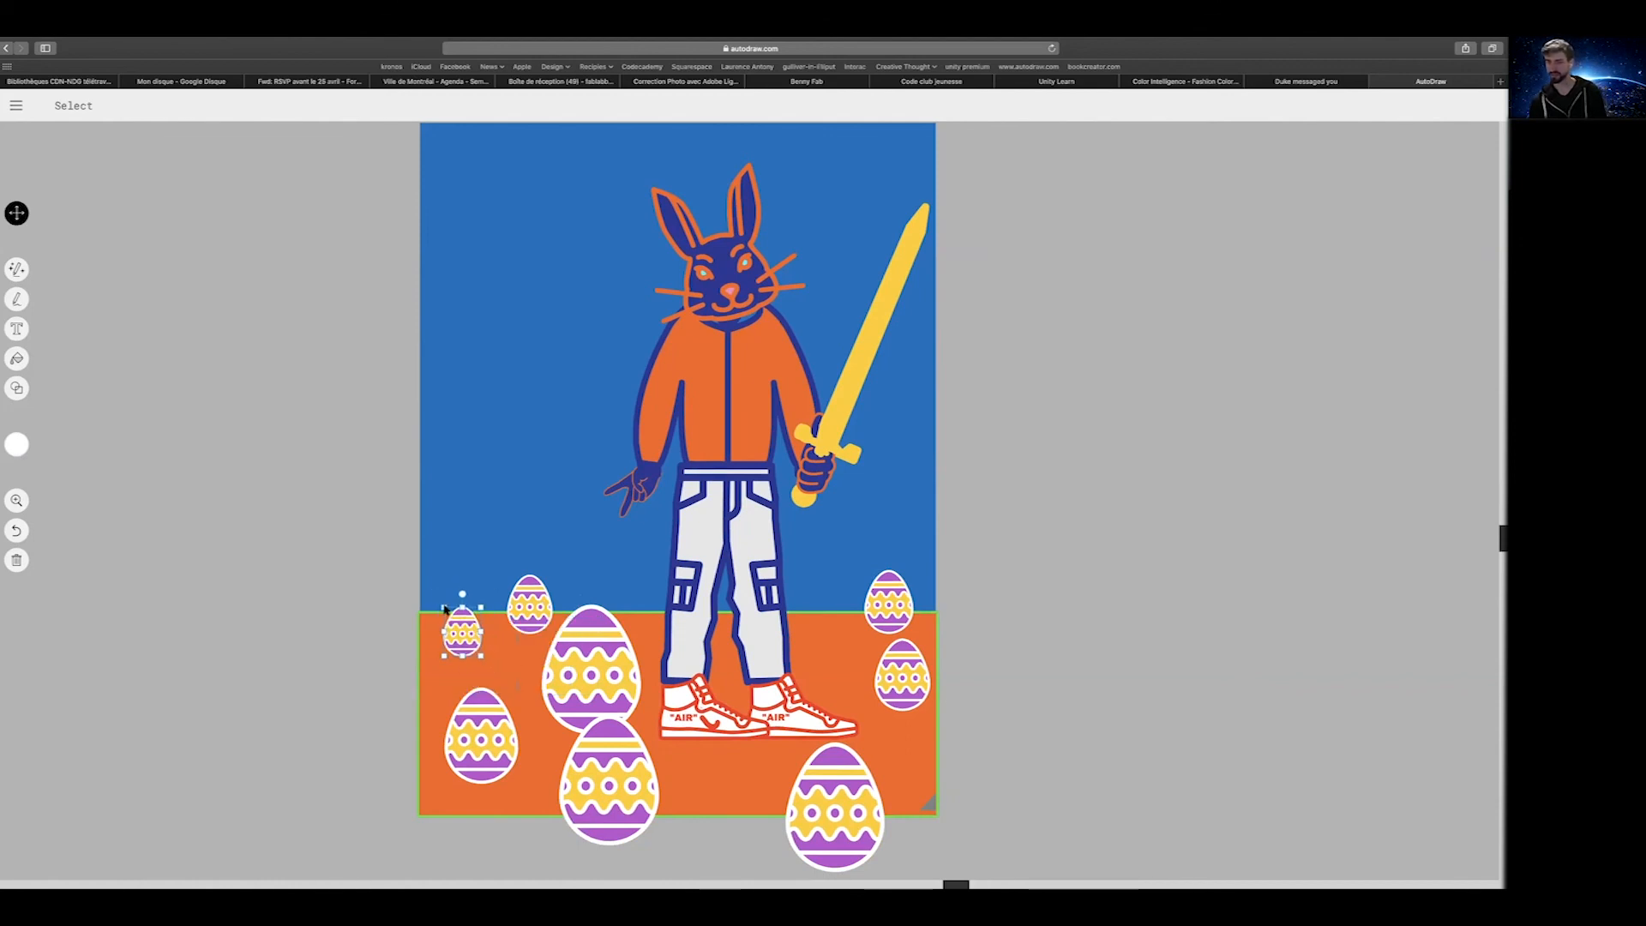
{"action": "left_click", "coordinate": [634, 638]}
{"action": "mouse_move", "coordinate": [644, 583]}
{"action": "left_mouse_down"}
{"action": "mouse_move", "coordinate": [654, 566]}
{"action": "mouse_move", "coordinate": [618, 567]}
{"action": "mouse_move", "coordinate": [648, 591]}
{"action": "left_mouse_up"}
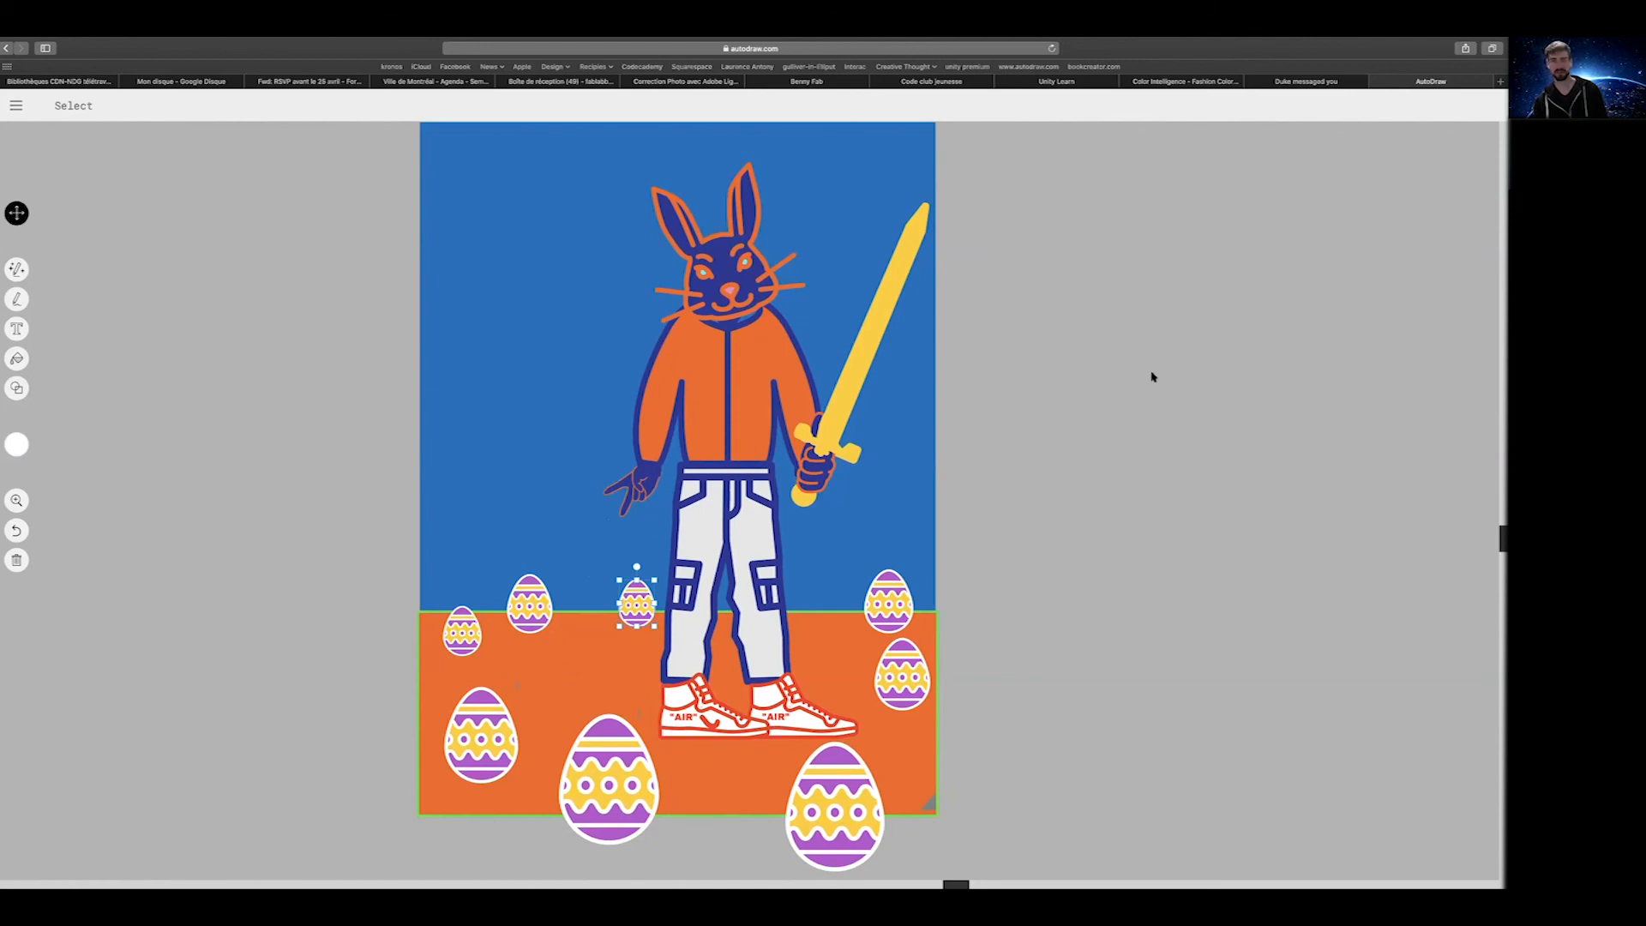
{"action": "mouse_move", "coordinate": [1262, 38]}
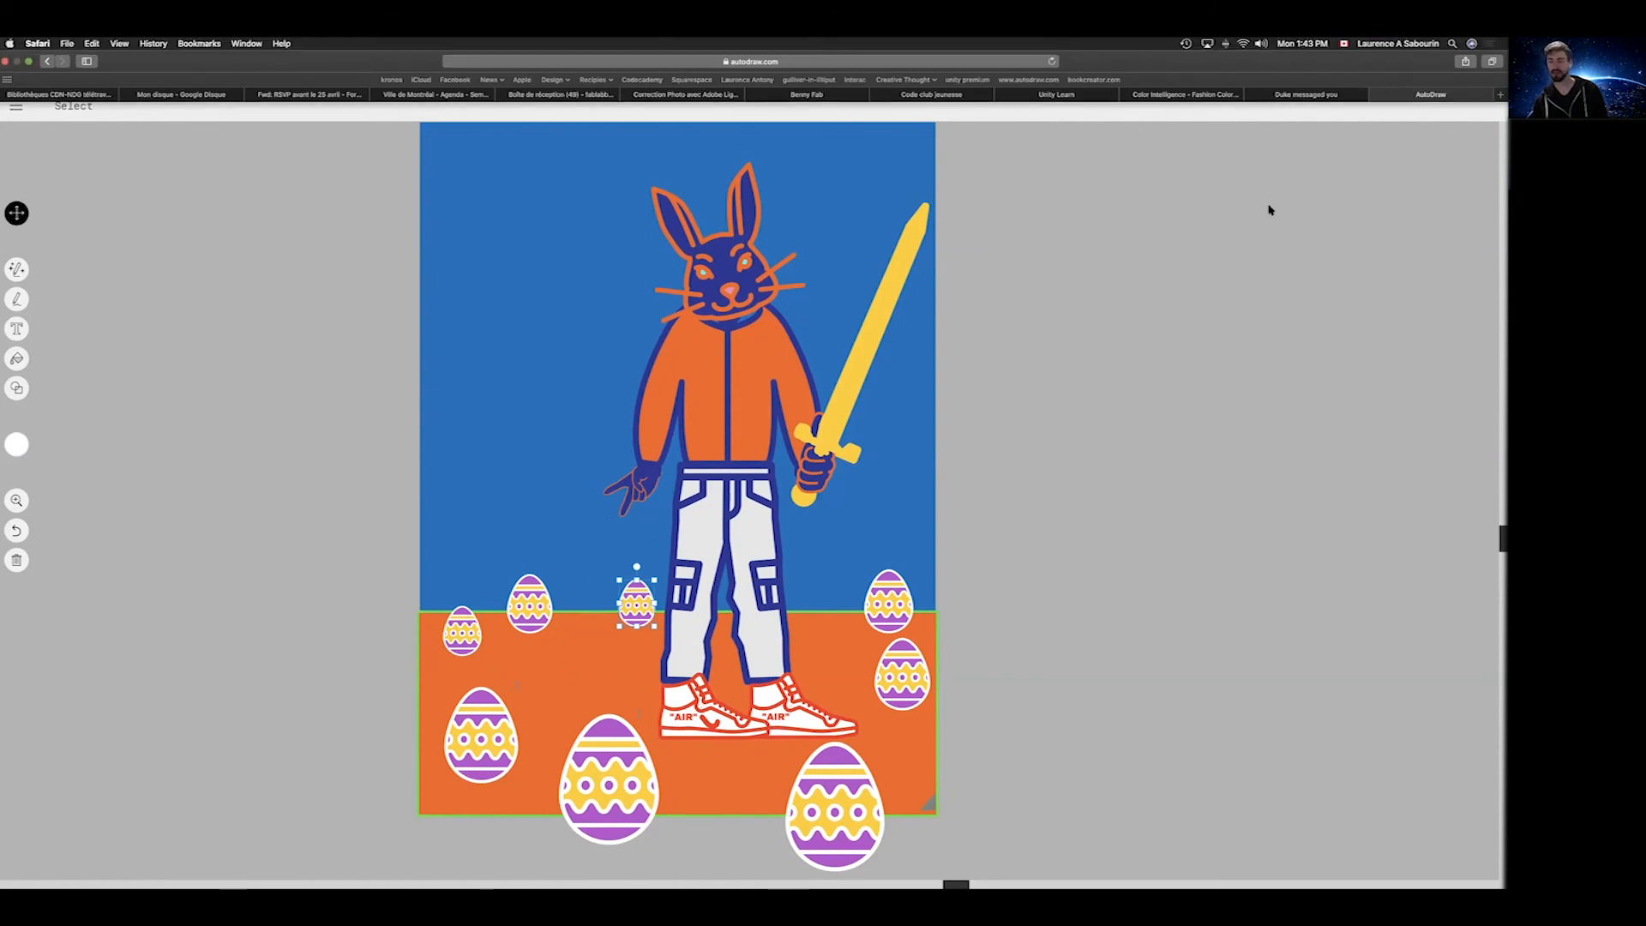